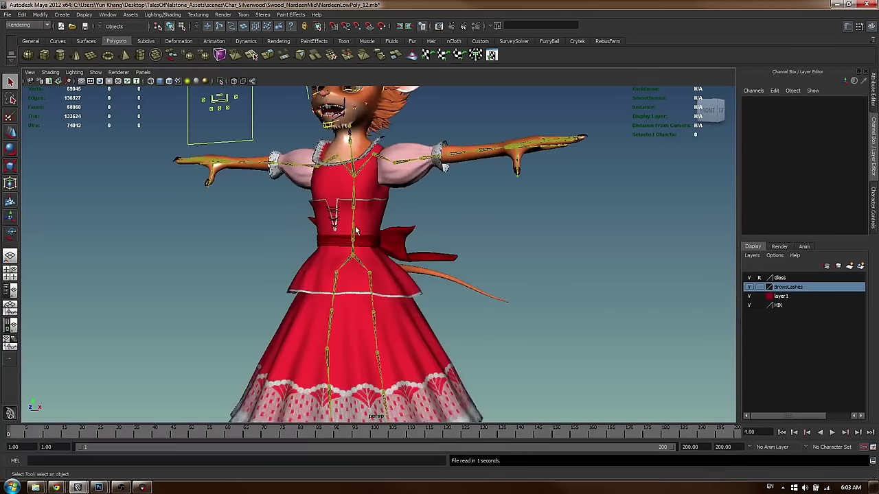
Display the HumanIK character controls for the mouse character's rig
left_click_drag(358, 232, 280, 245, "alt")
right_click_drag(542, 232, 537, 259)
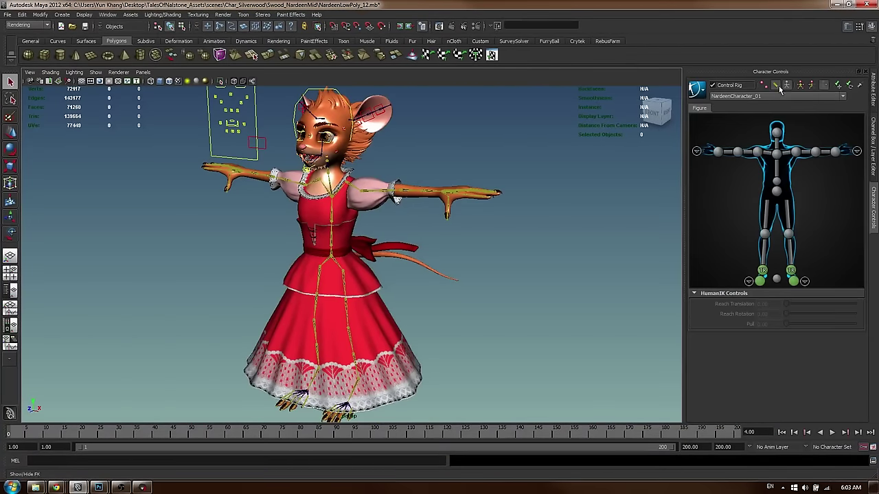
scroll(430, 198, "up", 3)
Try moving the hips control to test the body rig, and undo the move
left_click(328, 258)
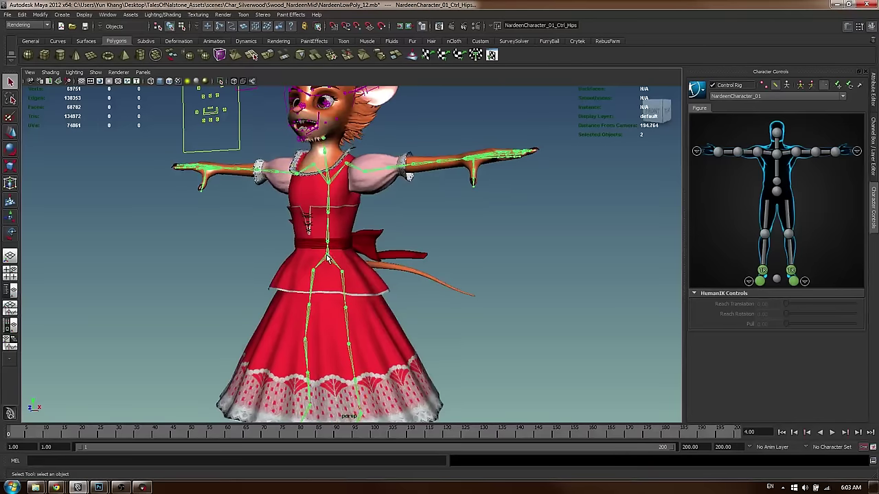
right_click_drag(328, 258, 269, 250, "alt")
middle_click_drag(269, 249, 268, 211, "alt")
key("w")
middle_click_drag(435, 214, 404, 243)
key("ctrl+z")
Try rotating the character's left arm and left shoulder controls, undoing each rotation
right_click_drag(402, 164, 464, 233, "alt")
middle_click_drag(465, 233, 452, 309, "alt")
right_click_drag(452, 309, 384, 248, "alt")
left_click(423, 241)
key("e")
left_click_drag(435, 218, 450, 180)
key("ctrl+z")
key("ctrl+z")
left_click(403, 236)
left_click(404, 236)
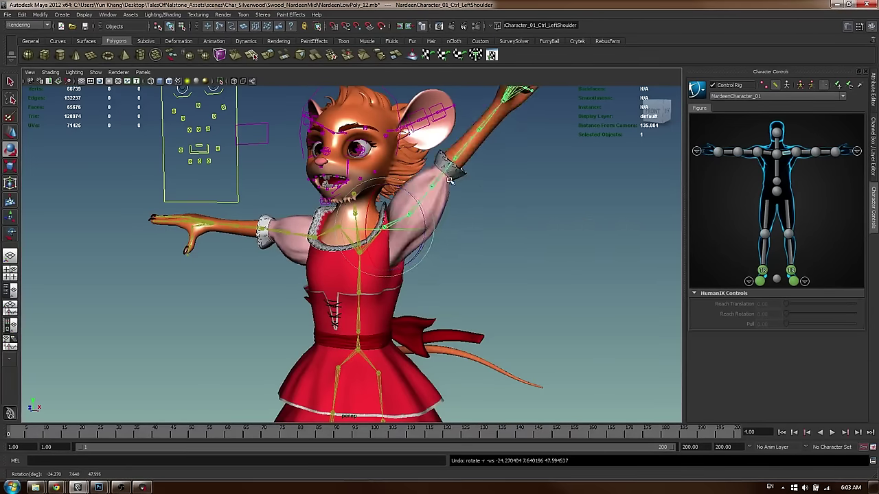
key("ctrl+z")
key("ctrl+z")
Try rotating the neck control and undo the rotation
left_click(356, 212)
mouse_move(356, 212)
left_mouse_down()
mouse_move(360, 200)
mouse_move(358, 214)
left_mouse_up()
key("ctrl+z")
Try moving the jaw control on the facial control board and undo it
left_click(498, 165)
left_click(201, 151)
key("w")
middle_click_drag(250, 171, 258, 173)
key("ctrl+z")
Try moving the whole row of eyebrow controls on the facial control board
middle_click_drag(177, 98, 175, 188, "alt")
right_click_drag(176, 188, 189, 191, "alt")
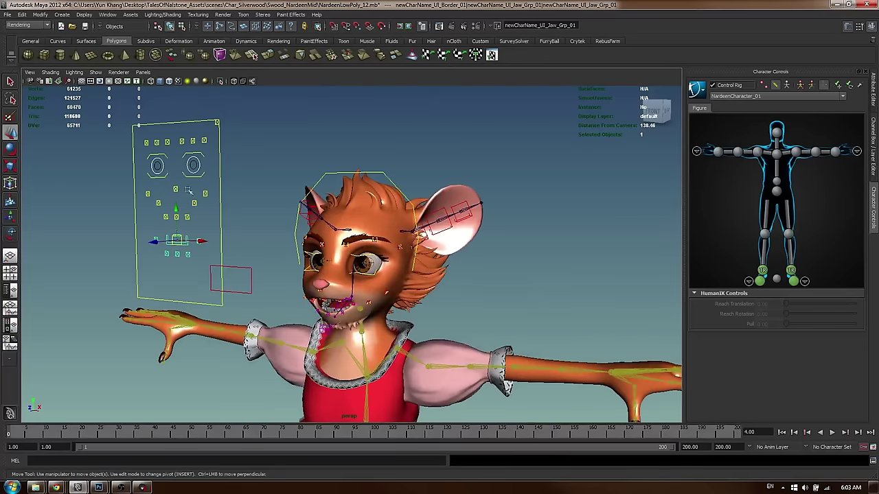
left_click_drag(141, 134, 207, 144)
mouse_move(230, 204)
middle_mouse_down()
mouse_move(224, 196)
mouse_move(235, 214)
middle_mouse_up()
left_click_drag(235, 214, 271, 213, "alt")
middle_click_drag(271, 213, 273, 213)
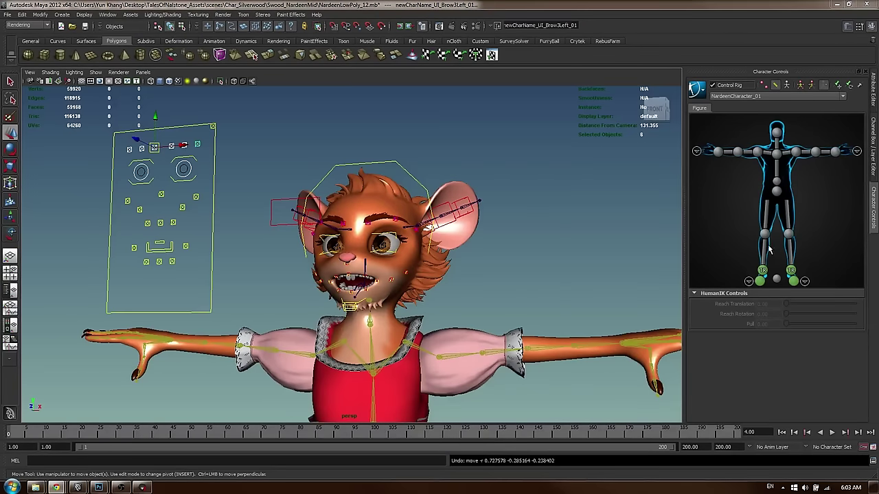
Try moving the left cheek controls on the facial control board and undo the change
middle_click_drag(325, 254, 334, 225, "alt")
right_click_drag(334, 225, 478, 226, "alt")
middle_click_drag(364, 190, 362, 217, "alt")
right_click_drag(362, 217, 323, 220, "alt")
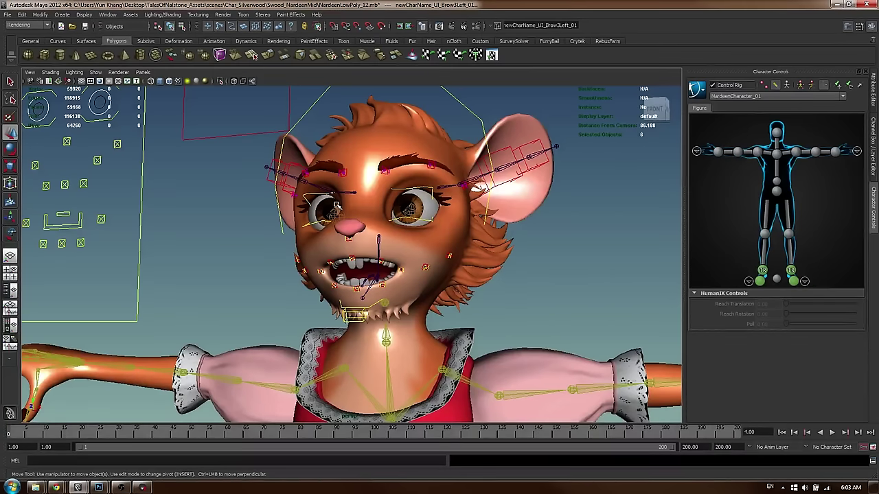
left_click(97, 159)
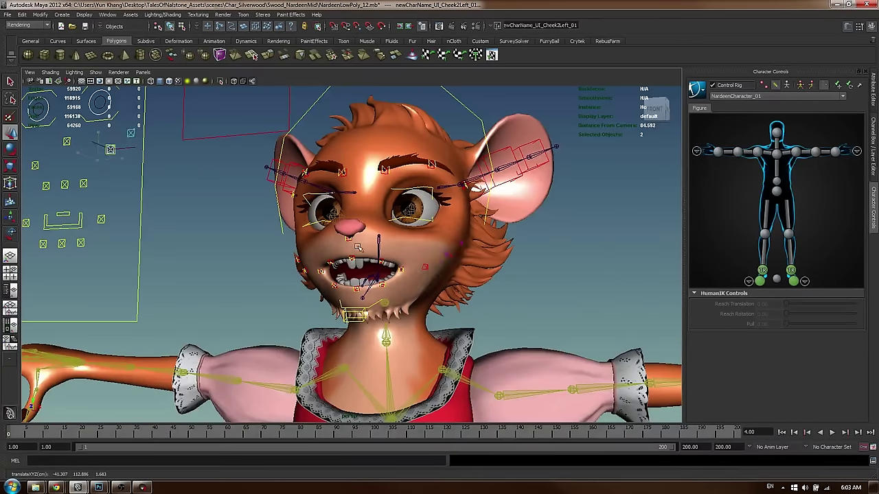
key("ctrl+z")
Try moving the centre upper-lip control on the facial control board and undo it
left_click(564, 244)
left_click_drag(256, 206, 116, 198, "alt")
left_click(118, 201)
key("ctrl+z")
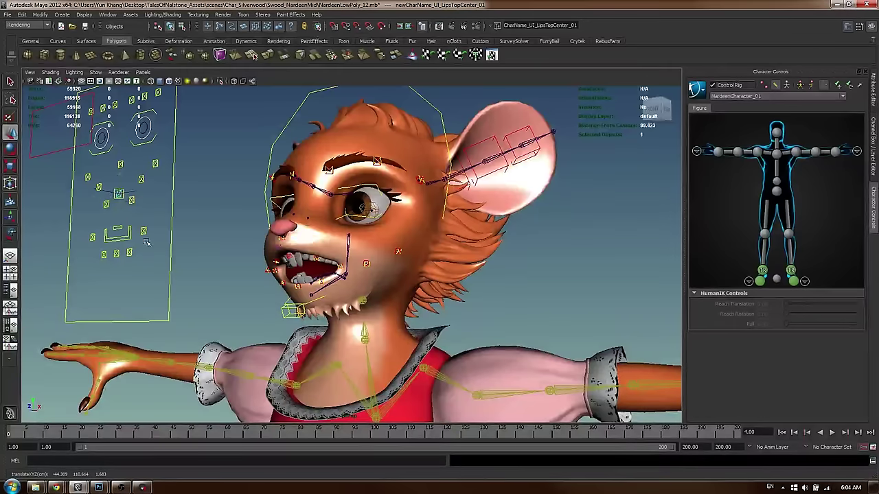
Test the jaw group control's effect on the open mouth by moving it, and undo the movement
left_click(116, 240)
middle_click_drag(201, 231, 209, 251)
key("ctrl+z")
right_click_drag(505, 249, 395, 237, "alt")
left_click_drag(394, 237, 425, 241, "alt")
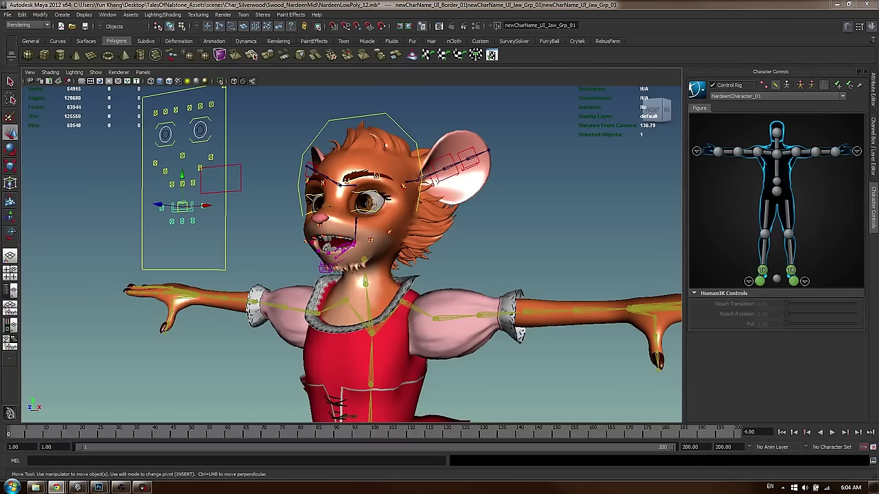
Check the YouTube live chat for viewer messages and return to Maya
left_click_drag(878, 48, 803, 18)
mouse_move(795, 312)
left_mouse_down()
mouse_move(795, 324)
mouse_move(795, 316)
left_mouse_up()
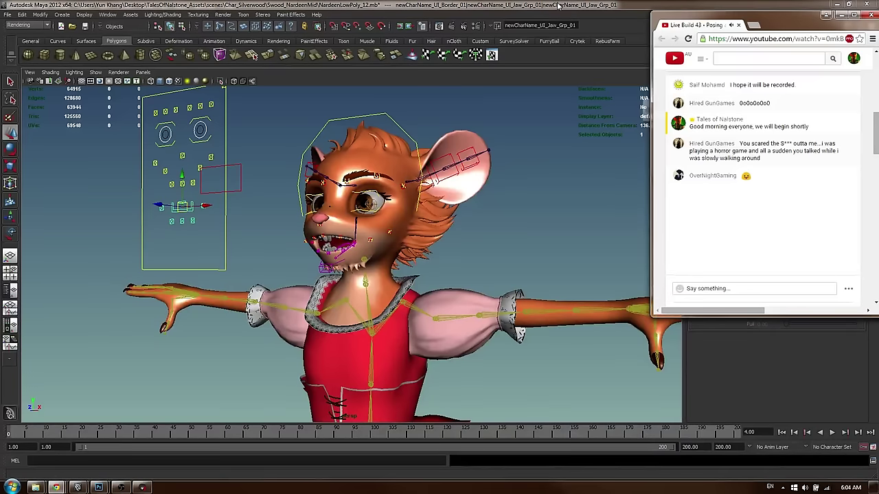
left_click(758, 6)
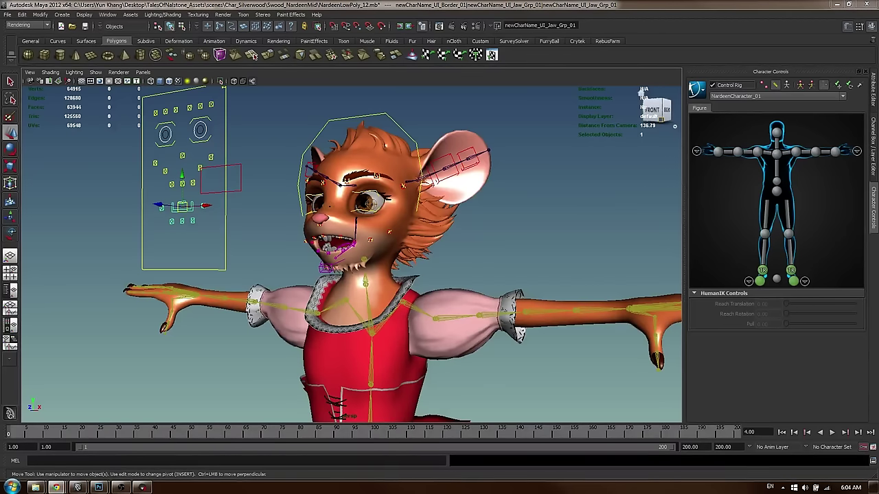
Switch to the browser and examine the dancing pose in the Nardeen render on CGSociety
left_click_drag(878, 69, 391, 8)
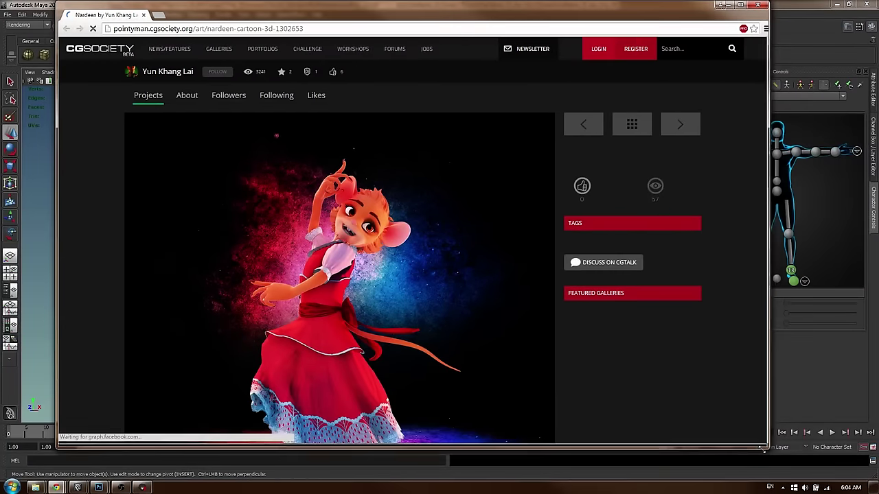
scroll(690, 223, "down", 1)
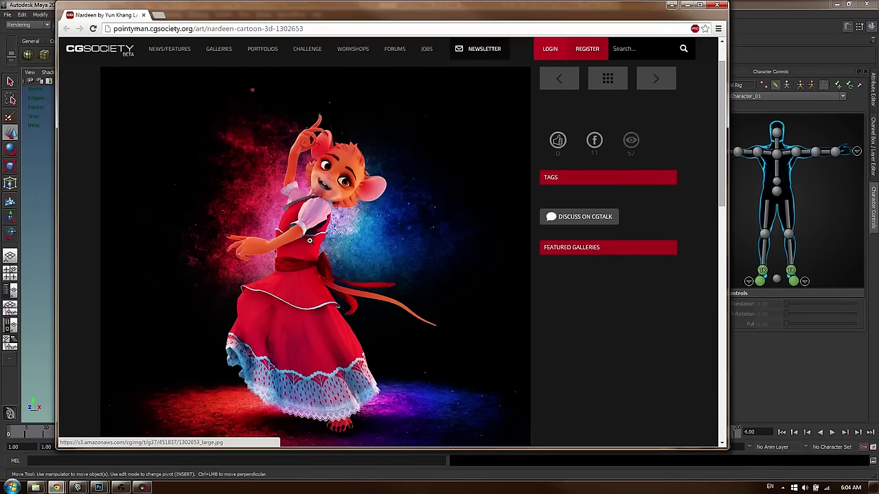
scroll(437, 221, "down", 1)
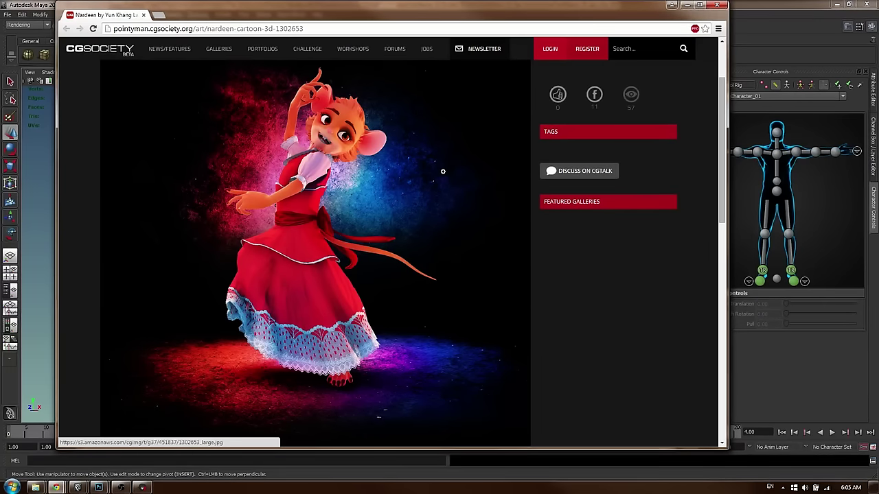
left_click_drag(391, 19, 375, 27)
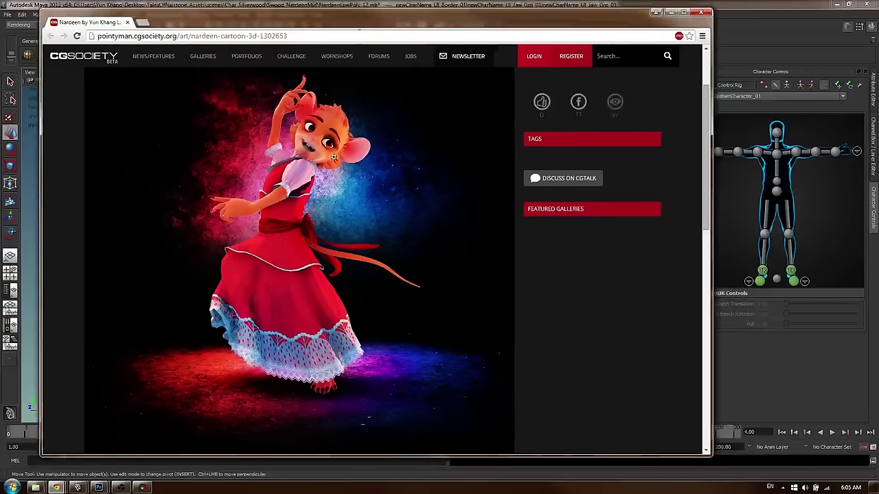
left_click_drag(878, 15, 789, 15)
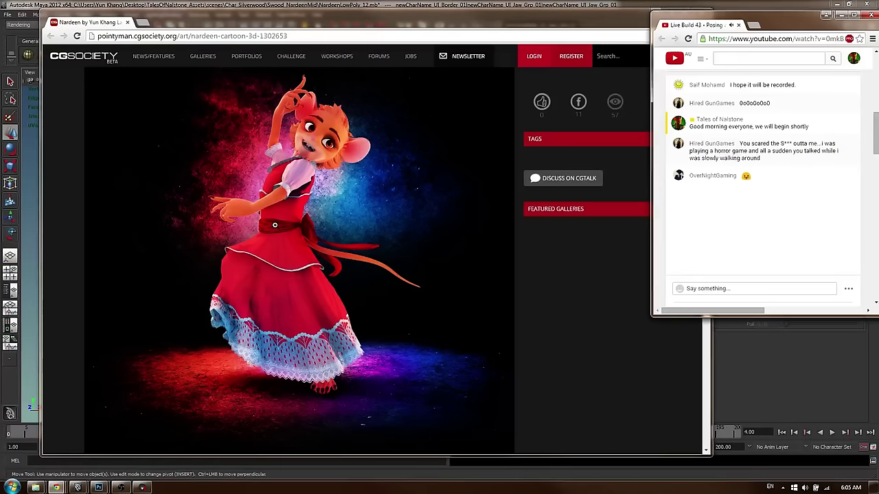
key("alt+Tab")
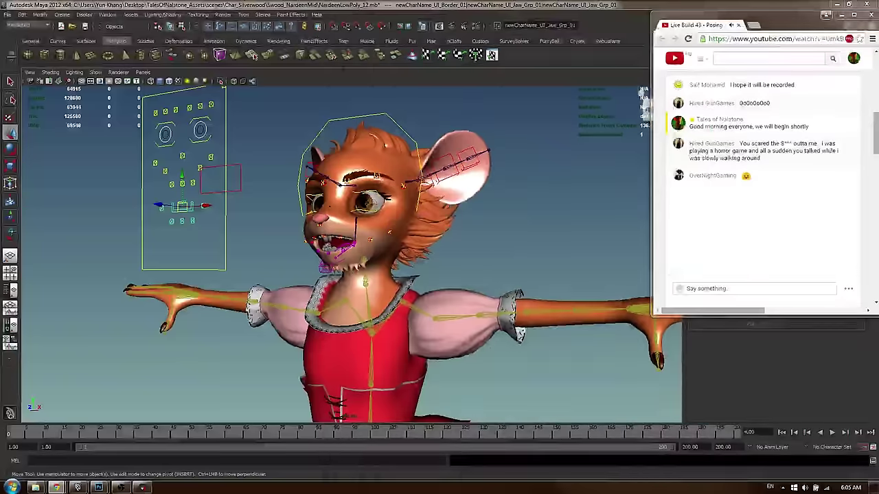
Return to Maya, save the NardeenLowPoly_12.mb scene and deselect the jaw control
left_click_drag(784, 27, 797, 26)
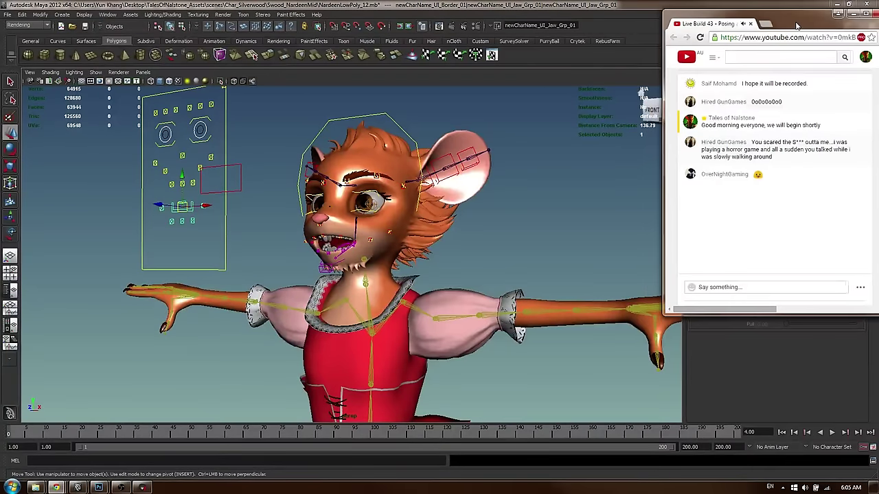
left_click(595, 9)
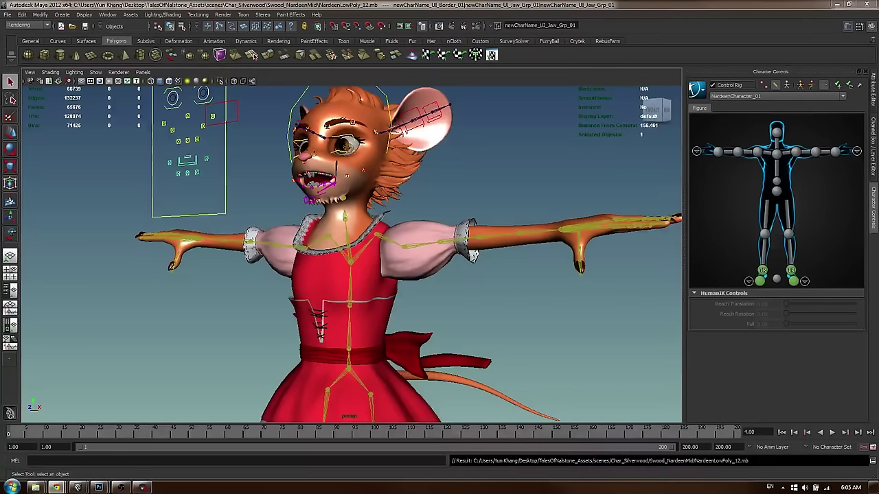
left_click(503, 173)
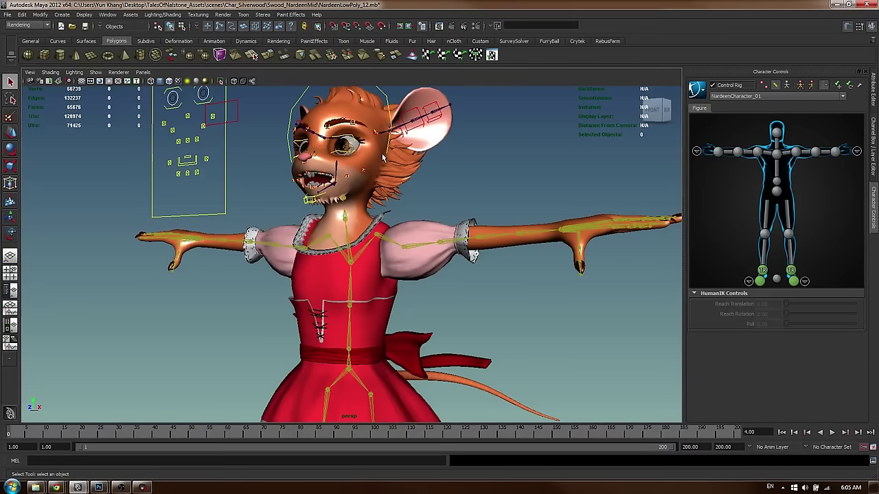
Read the latest viewer comments in the YouTube live chat and move its window out of the way
key("alt+Tab")
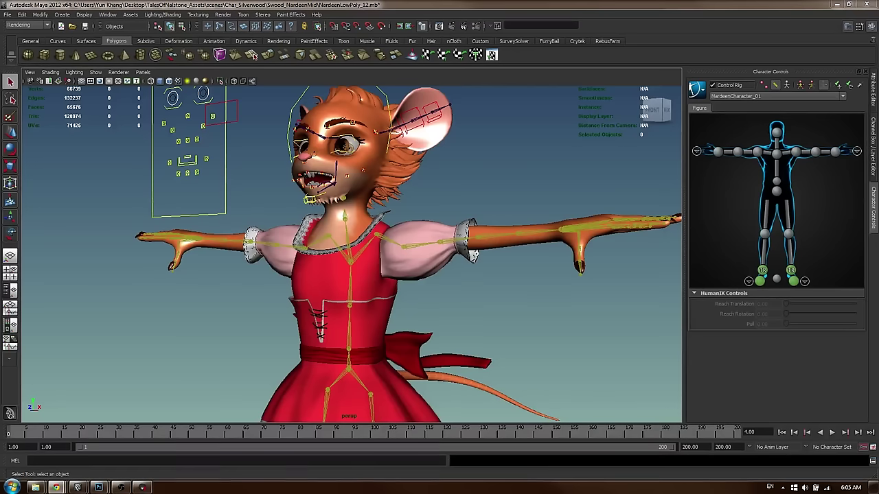
key("alt+Tab")
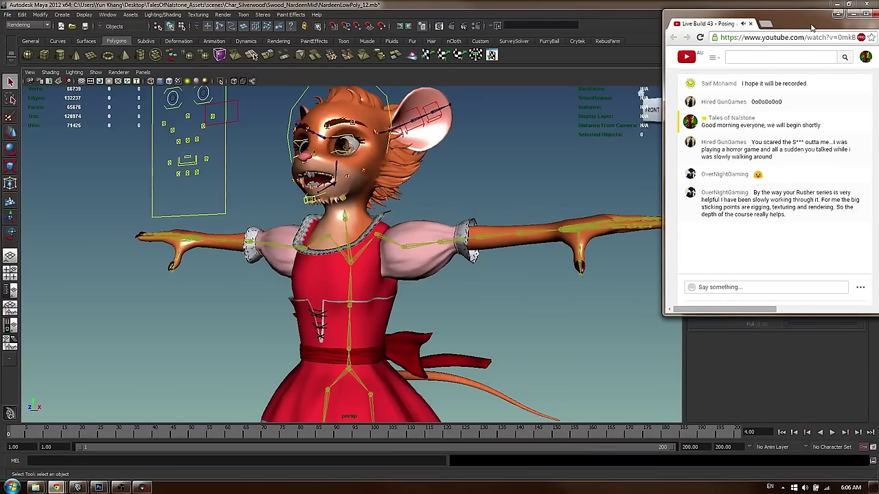
mouse_move(794, 18)
left_mouse_down()
mouse_move(878, 28)
mouse_move(841, 34)
mouse_move(878, 40)
mouse_move(763, 19)
mouse_move(806, 19)
left_mouse_up()
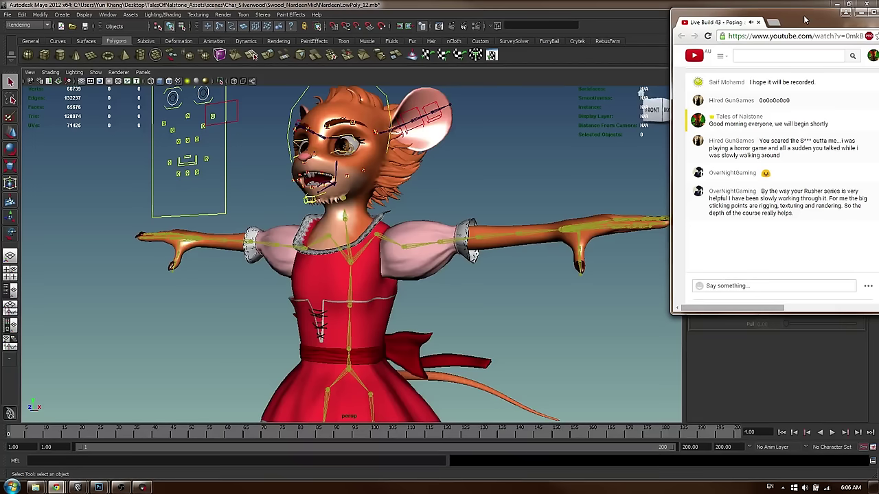
left_click_drag(800, 26, 878, 23)
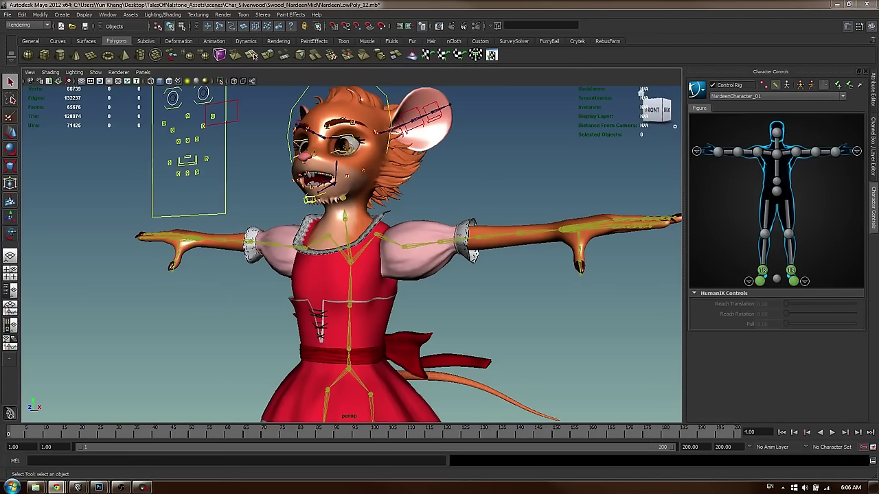
left_click(366, 4)
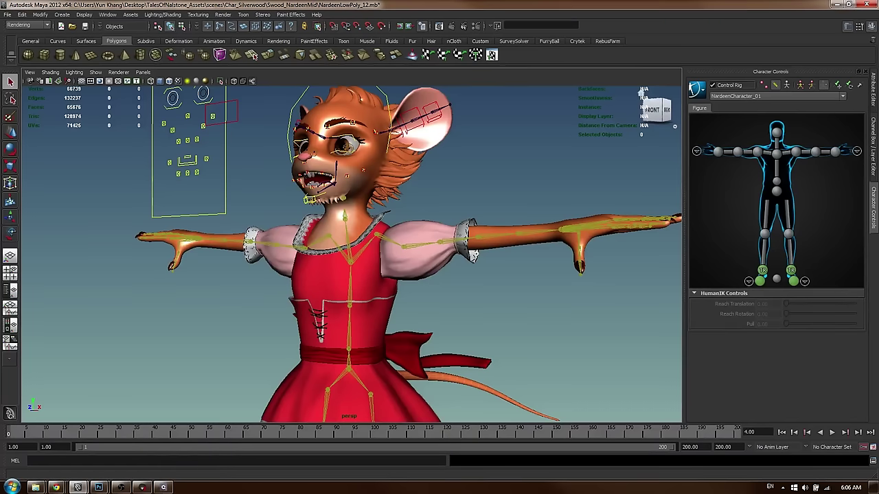
left_click_drag(878, 24, 778, 26)
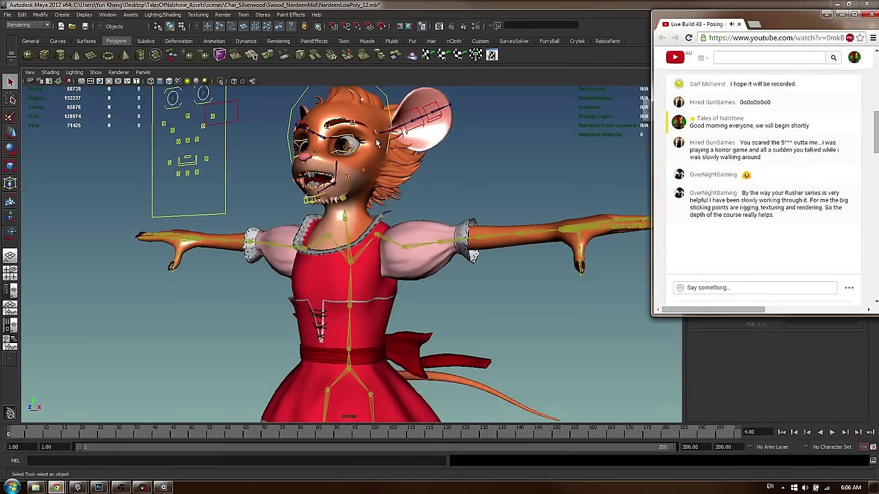
left_click_drag(771, 25, 878, 27)
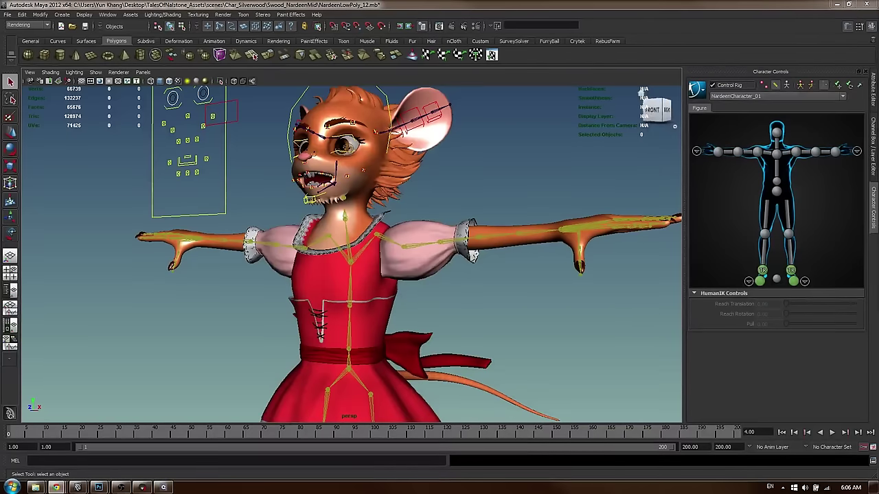
Inspect the whole character in the perspective view, selecting the hips control and the corset mesh
right_click_drag(291, 224, 114, 166, "alt")
left_click_drag(254, 224, 273, 226, "alt")
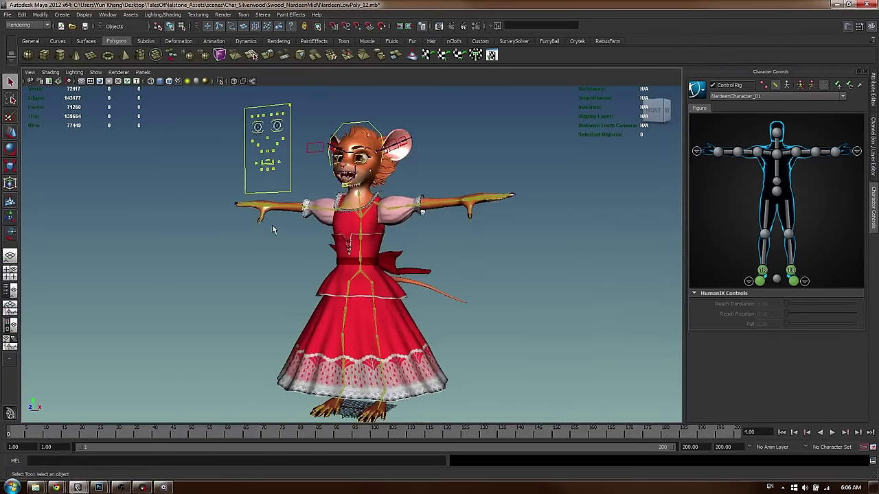
middle_click_drag(273, 226, 269, 207, "alt")
left_click(357, 258)
left_click_drag(357, 257, 364, 256, "alt")
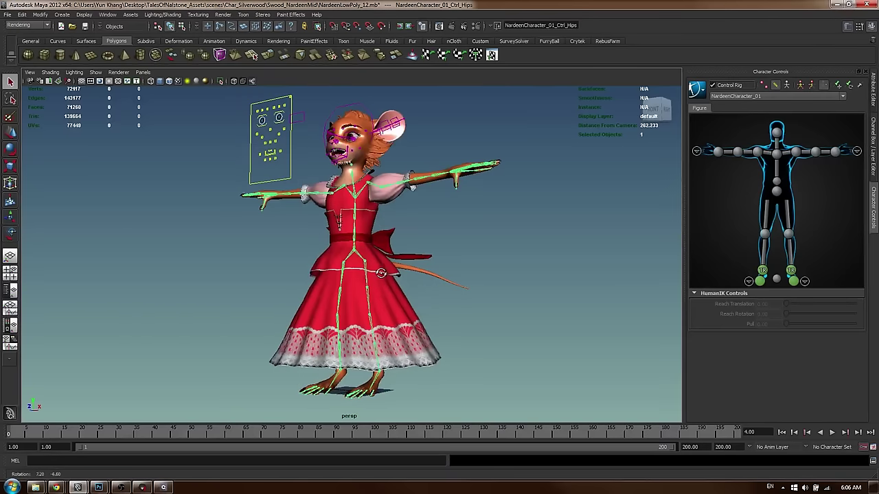
left_click(368, 267)
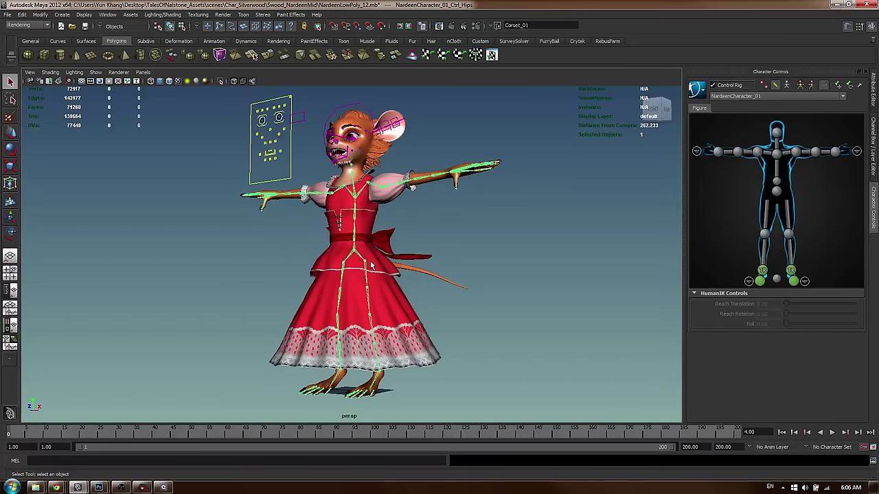
scroll(371, 268, "up", 2)
scroll(372, 230, "up", 3)
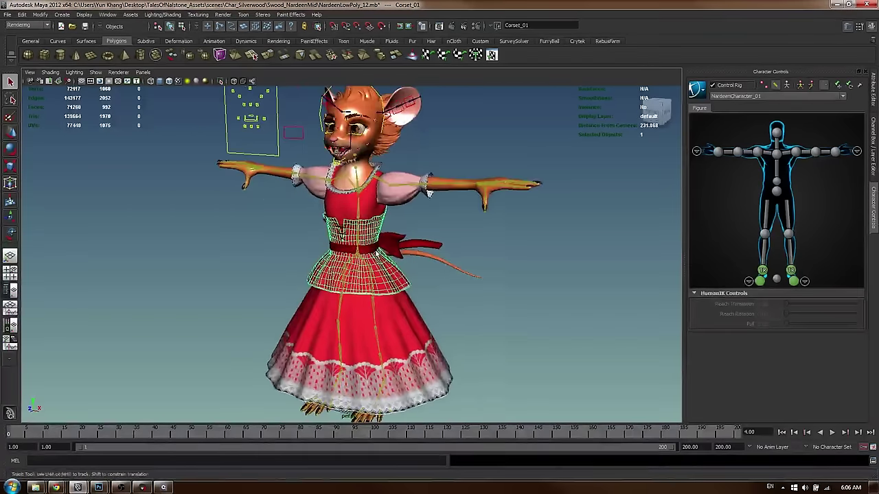
Set the current time to frame 1 and save the scene
left_click_drag(22, 432, 33, 432)
left_click(12, 432)
left_click_drag(412, 252, 377, 250, "alt")
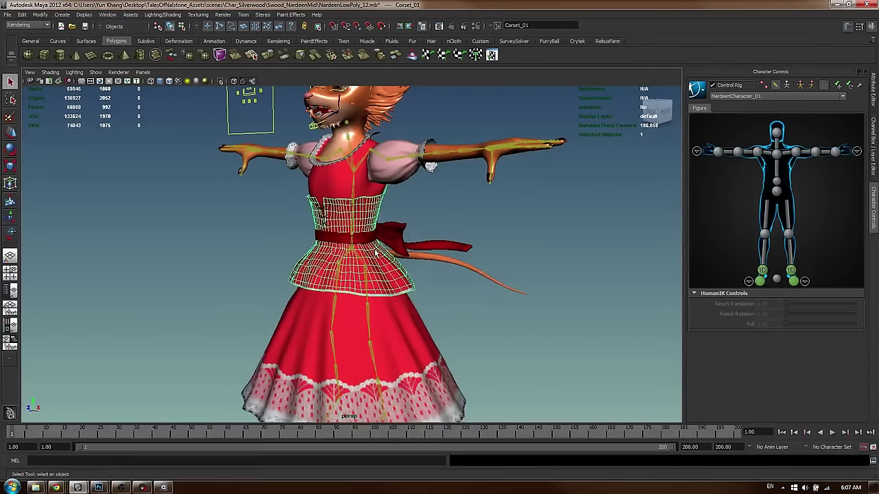
key("ctrl+s")
Save the scene under the new name NardeenLowPoly_12_Cloth.mb in the Swood_NardeenMid folder
left_click(9, 15)
left_click(28, 55)
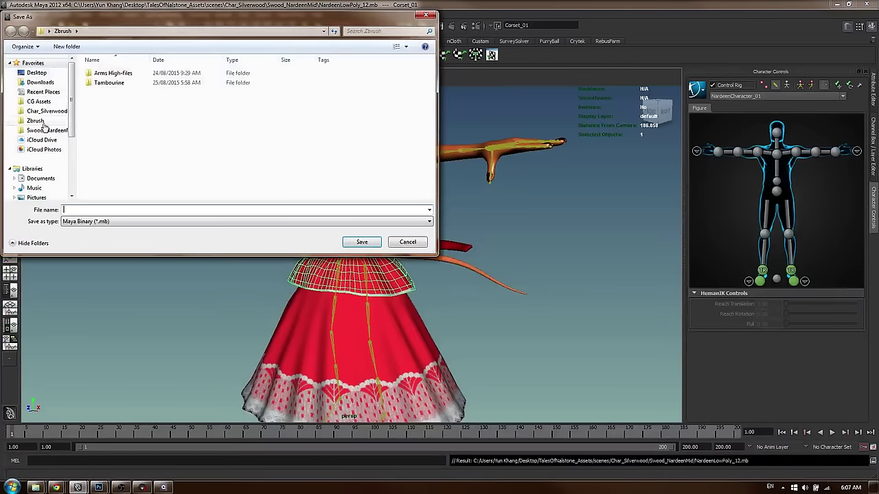
left_click(46, 129)
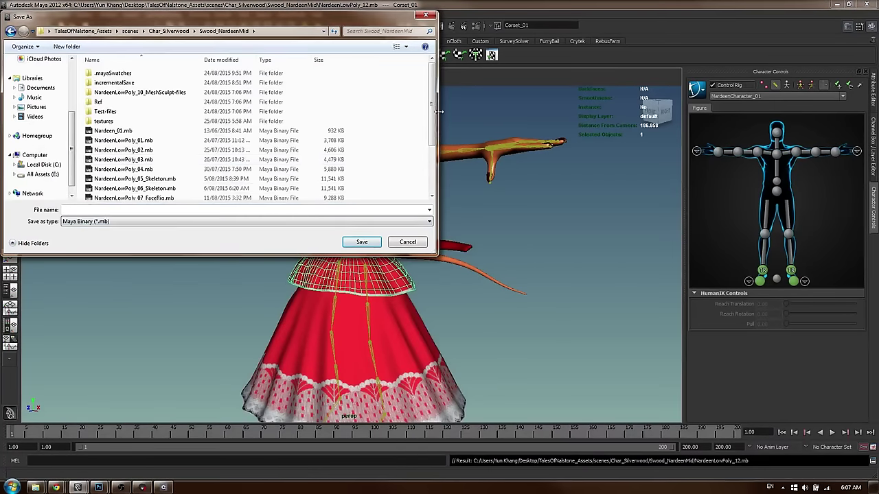
left_click(143, 197)
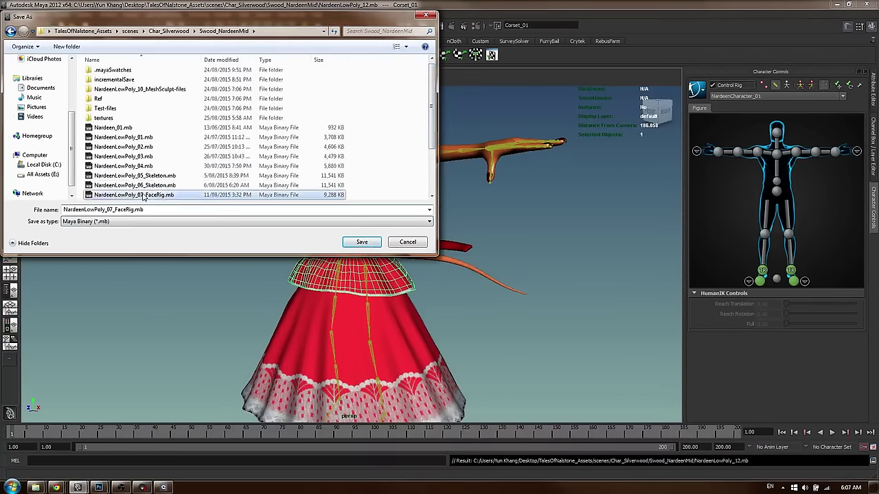
scroll(143, 196, "down", 3)
left_click(146, 186)
left_click(119, 209)
left_click(114, 210)
type("_Cl")
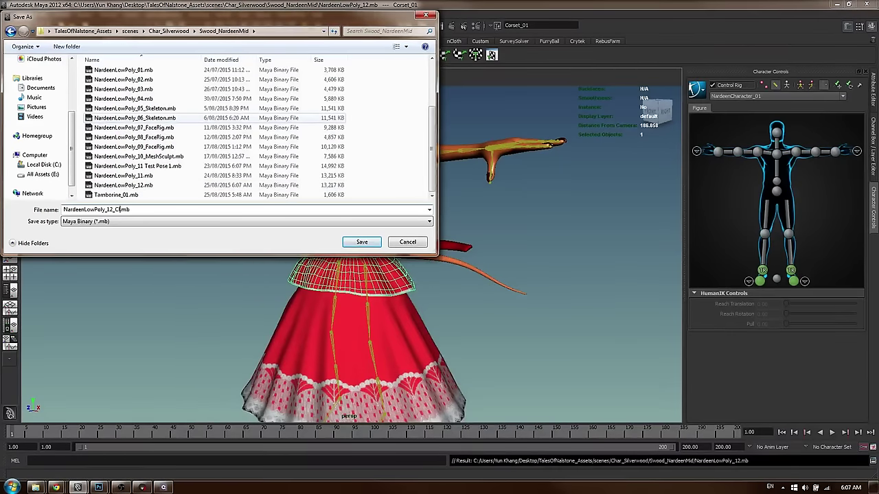
type("oth")
key("Return")
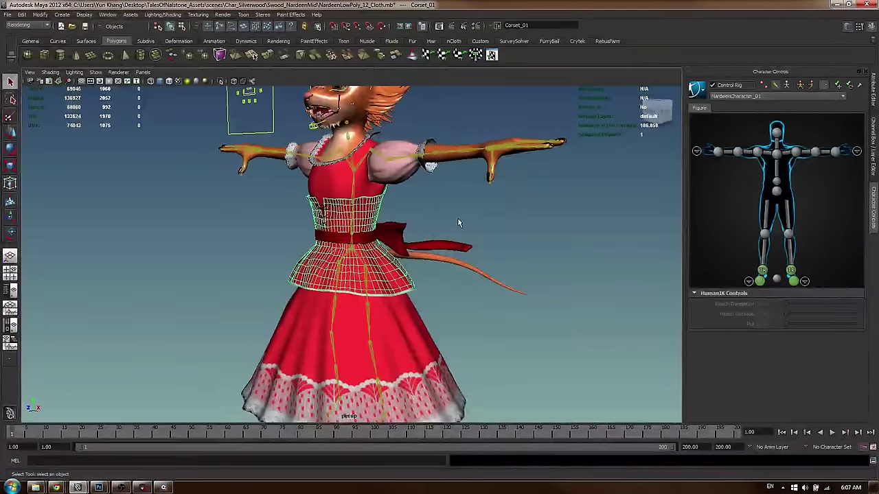
key("ctrl+s")
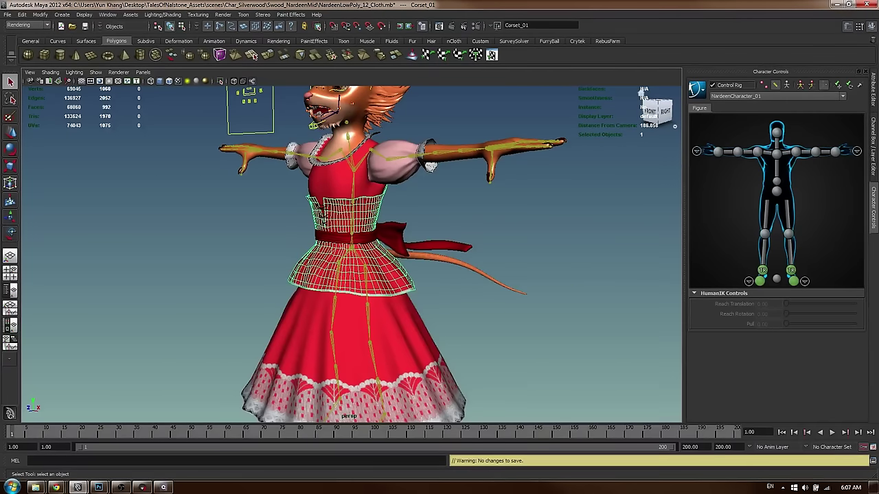
key("alt+Tab")
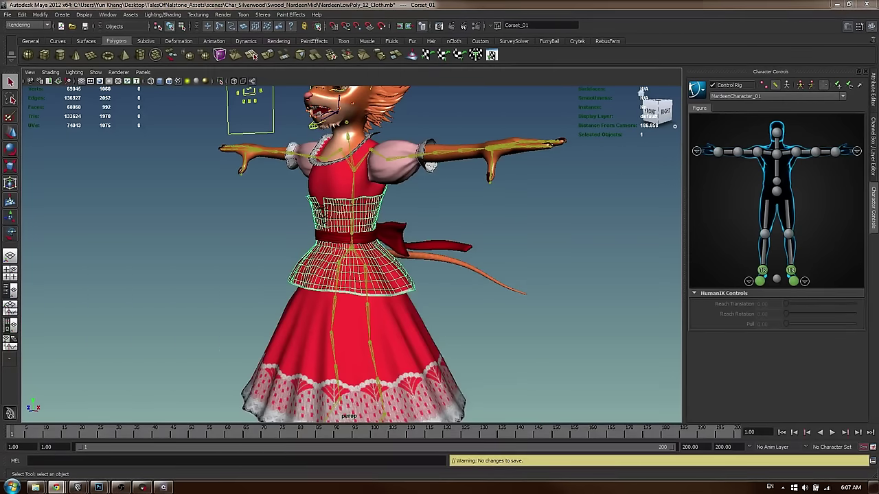
left_click(404, 267)
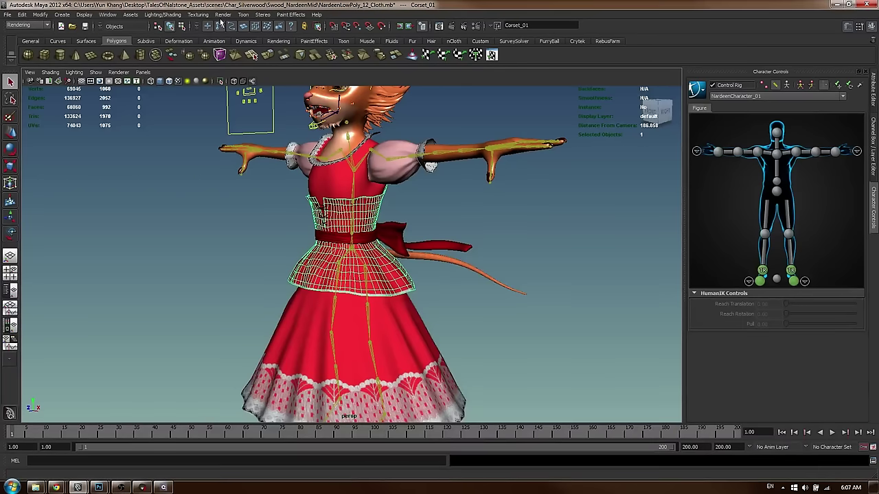
Try making the corset mesh a passive nCloth collider, play the simulation and return to the first frame
left_click(455, 41)
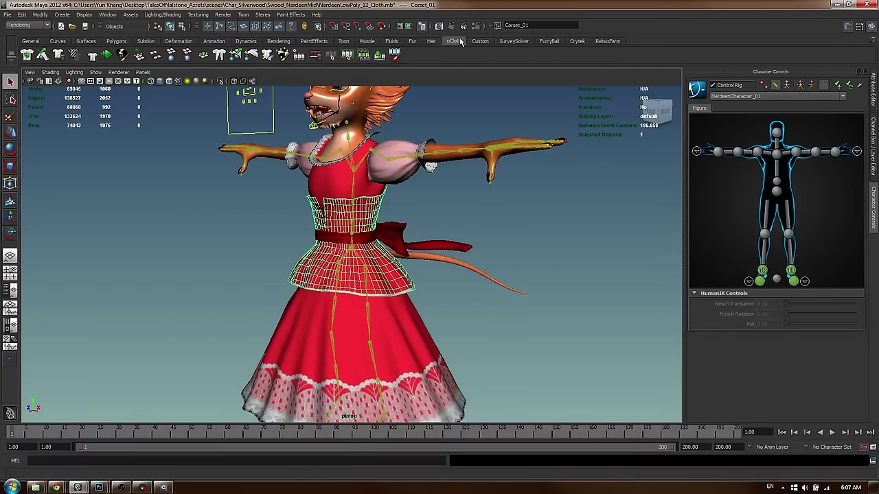
left_click(44, 58)
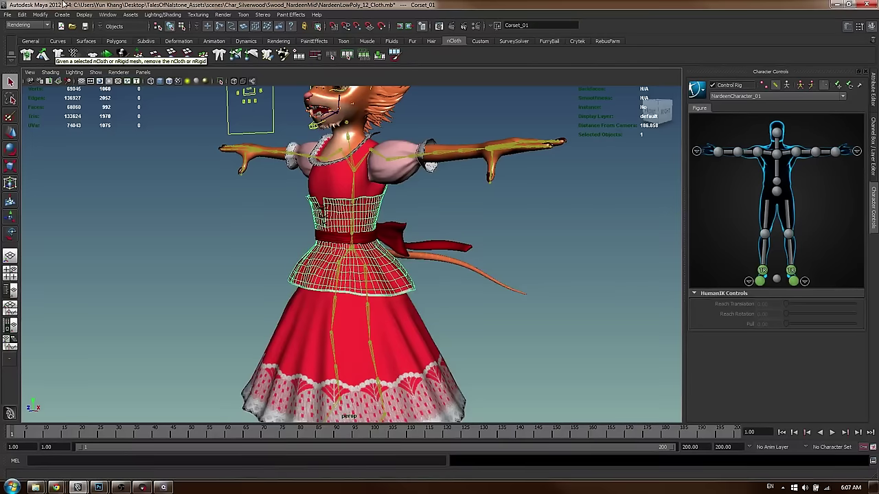
left_click(43, 58)
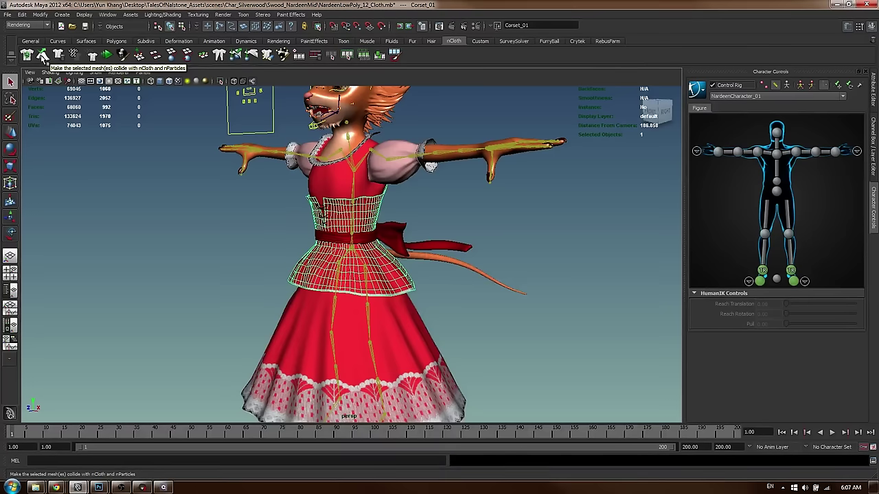
left_click(43, 58)
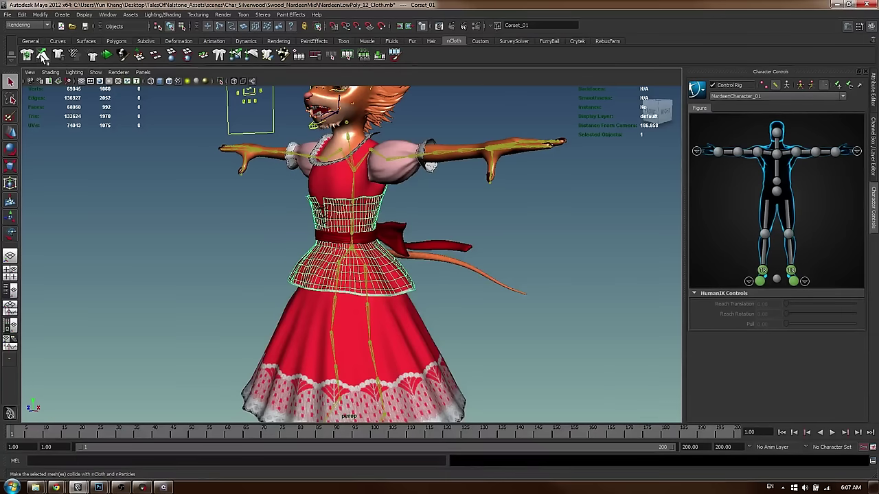
left_click(382, 268)
key("alt+v")
key("Escape")
left_click_drag(32, 435, 1, 453)
Try converting the corset mesh to nCloth, play the simulation and rewind to the first frame
middle_click_drag(357, 258, 350, 191, "alt")
scroll(350, 191, "down", 1)
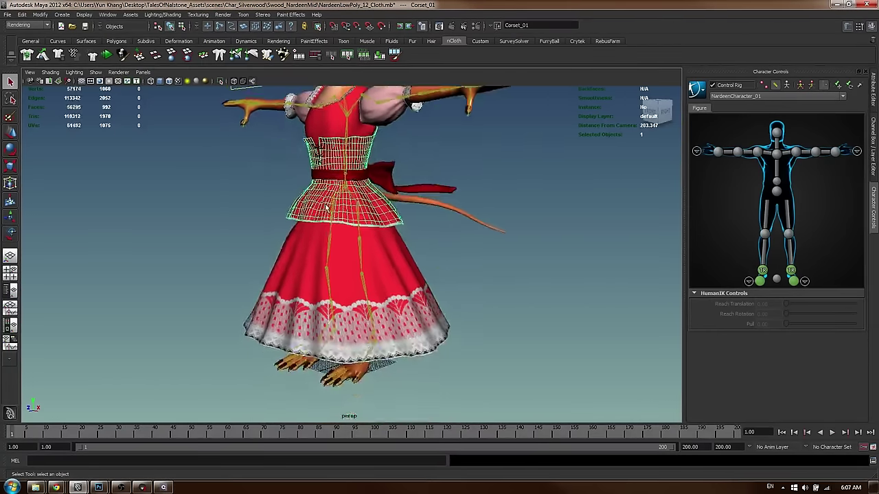
left_click(395, 295)
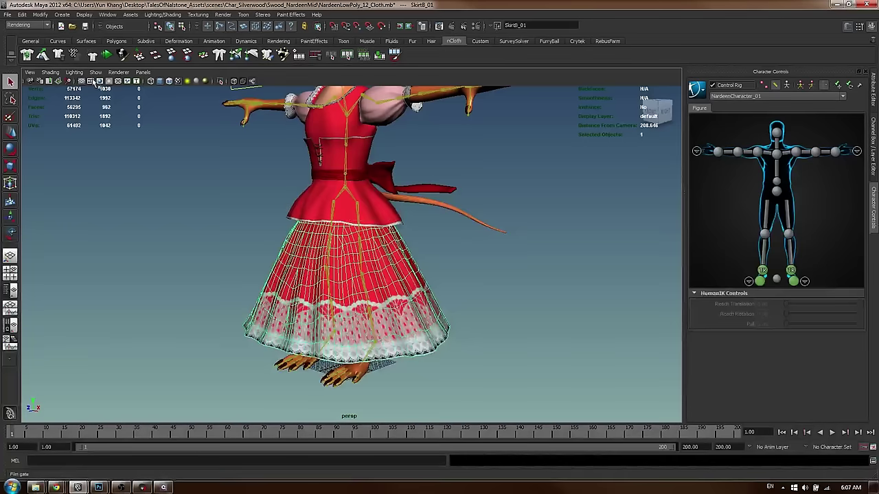
left_click(367, 214)
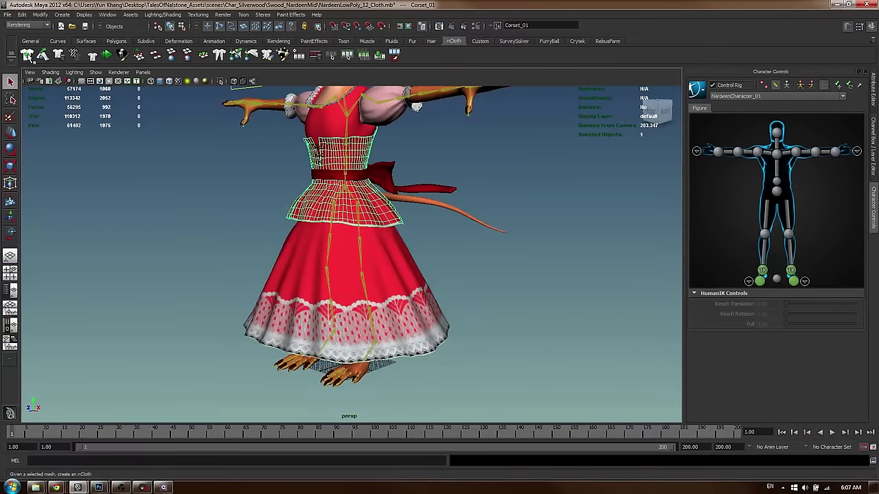
left_click(27, 56)
key("alt+v")
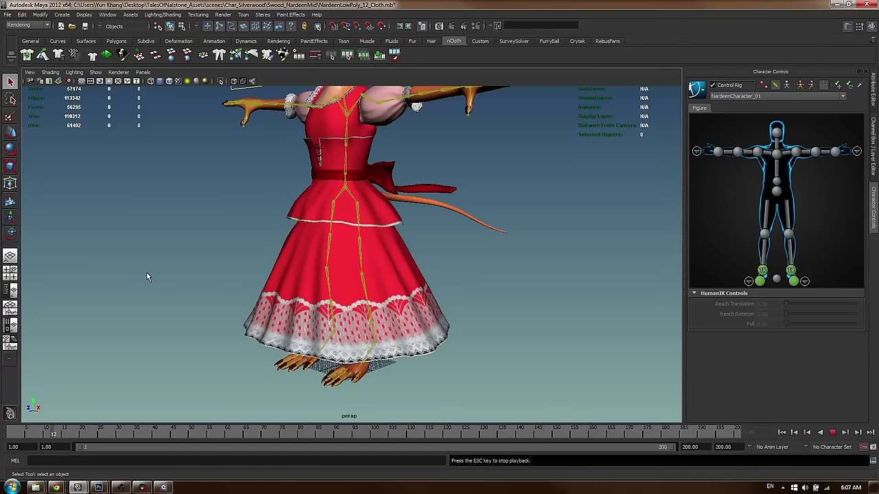
left_click(10, 433)
Undo the last changes around the corset's cloth test and display the corset mesh's channels and inputs
left_click(376, 213)
key("ctrl+z")
key("ctrl+z")
key("ctrl+a")
left_click(388, 212)
key("ctrl+a")
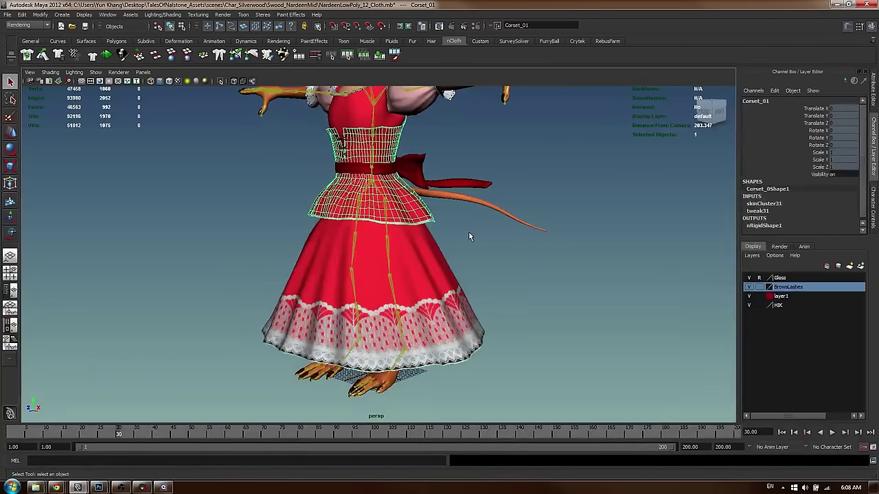
left_click(468, 233)
left_click(488, 250)
left_click(377, 190)
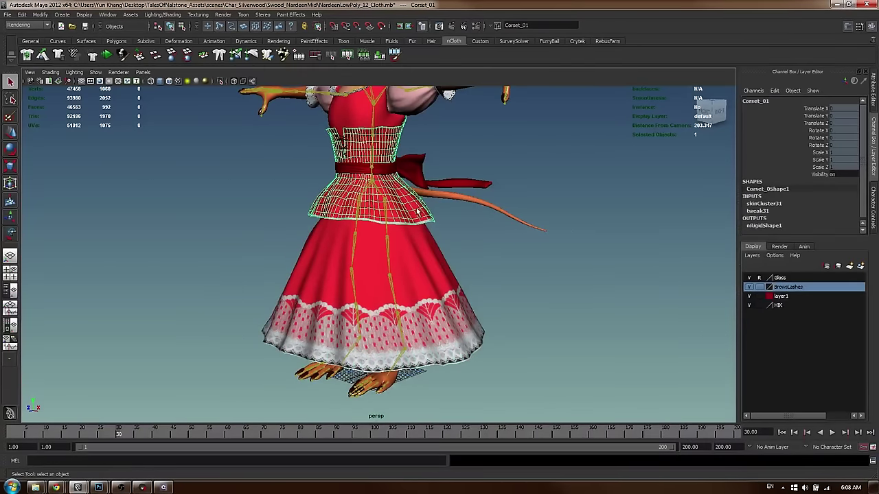
Undo the passive collider setup on the corset mesh
key("ctrl+z")
left_click(377, 190)
key("ctrl+z")
key("ctrl+z")
key("ctrl+z")
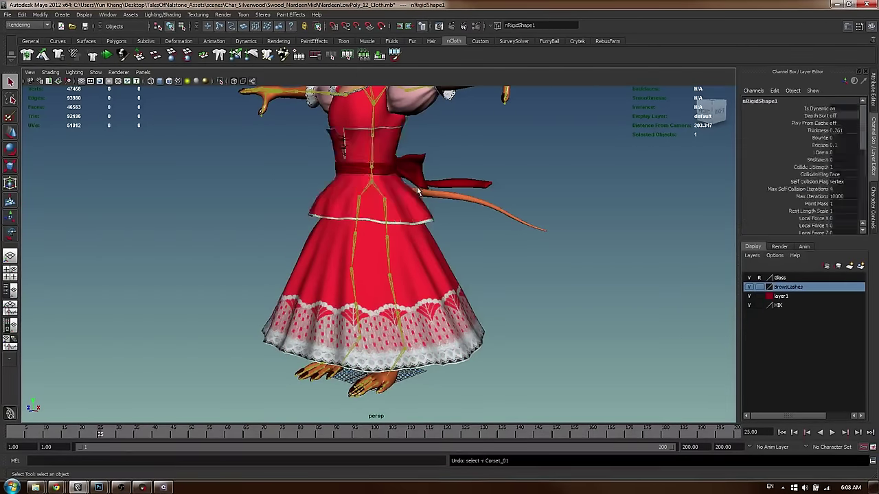
Convert the corset mesh to nCloth, play the simulation and return to frame 1
left_click(374, 184)
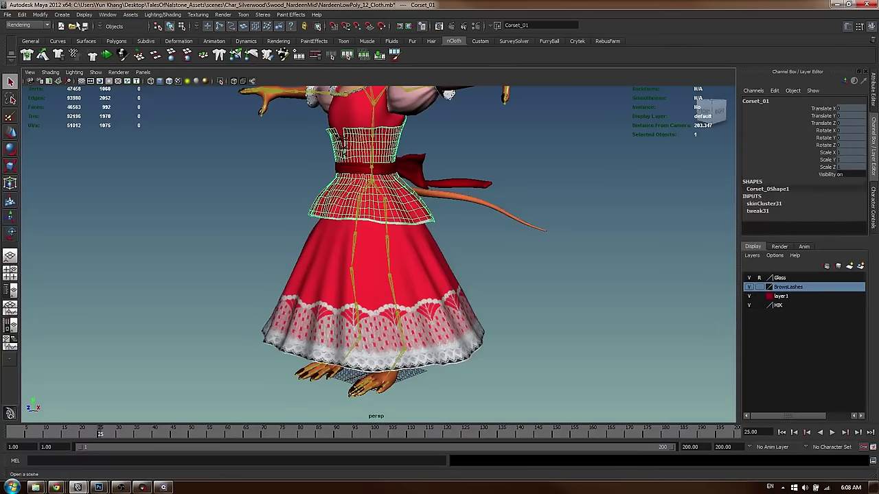
left_click(27, 58)
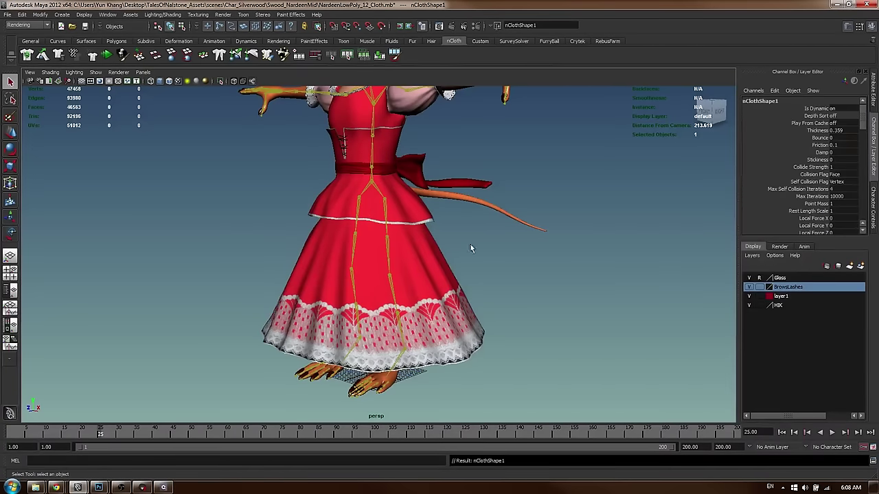
key("alt+v")
left_click(519, 248)
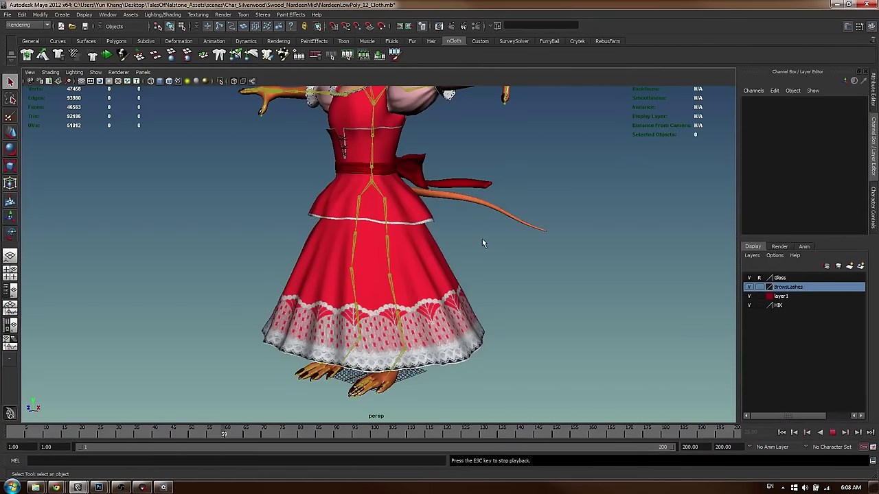
key("Escape")
left_click(10, 434)
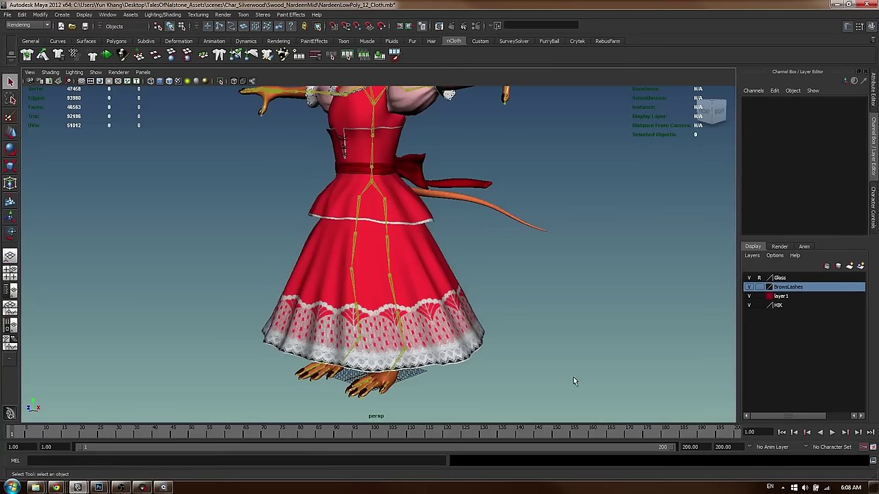
Save the time slider preferences with playback at Play every frame and set the nucleus1 gravity to 98
left_click(873, 448)
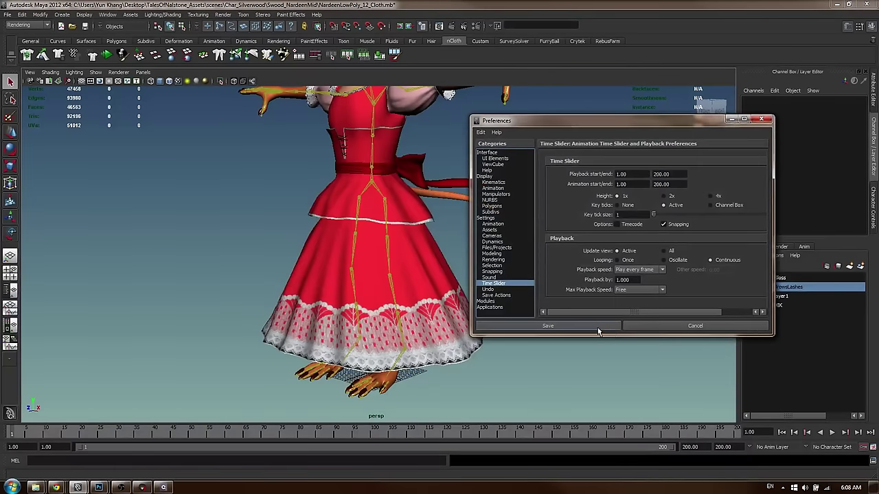
left_click(596, 328)
left_click(397, 194)
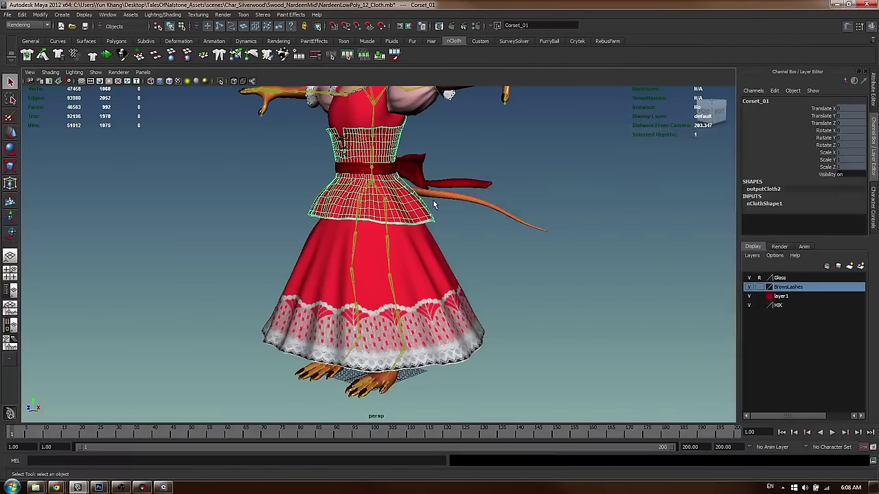
key("shift+o")
left_click(89, 217)
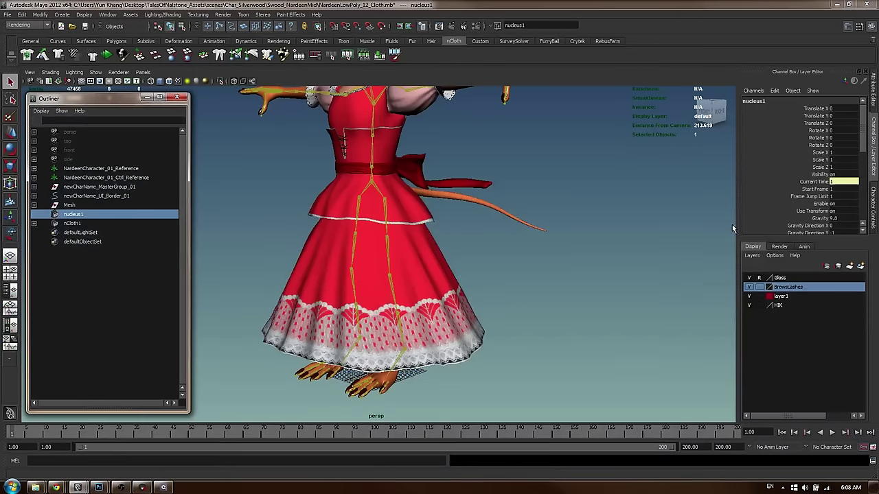
left_click(829, 218)
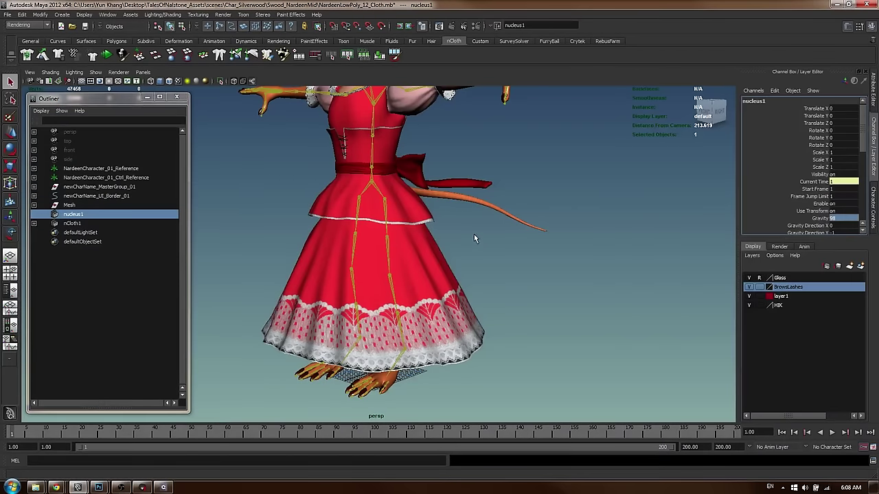
Play the corset simulation with the stronger gravity and return to frame 1
left_click(501, 280)
key("alt+v")
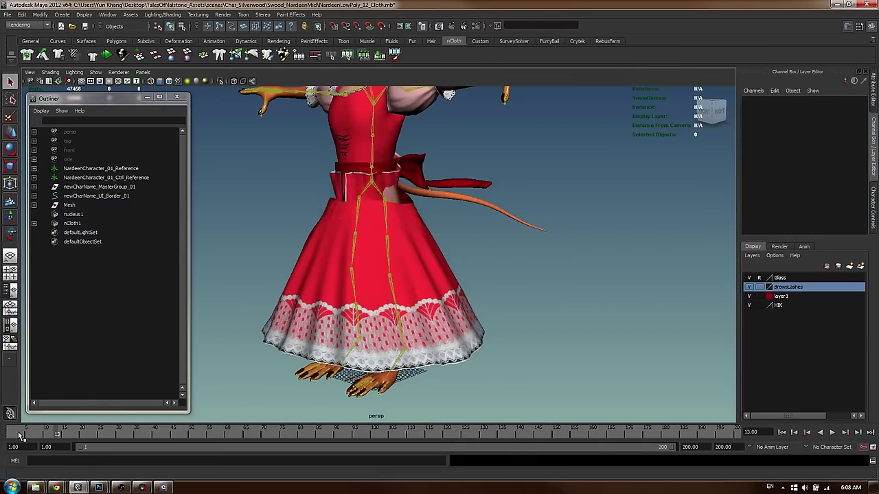
left_click(12, 432)
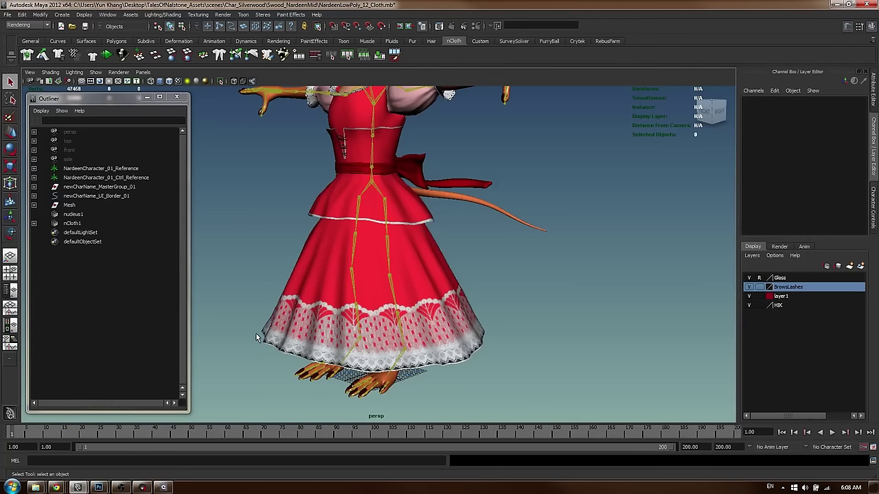
Close the Outliner, convert the SkirtB_01 skirt mesh to nCloth, play the simulation and rewind to frame 1
left_click(422, 255)
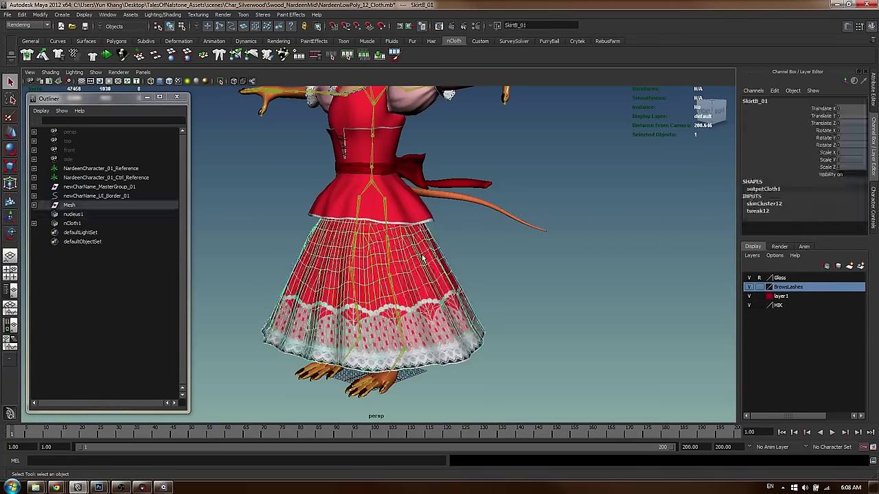
left_click(177, 97)
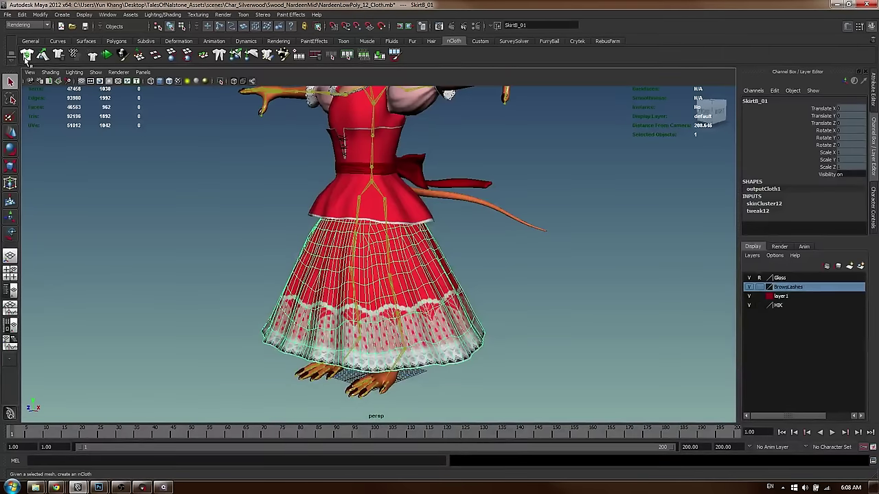
left_click(27, 56)
left_click(463, 264)
key("alt+v")
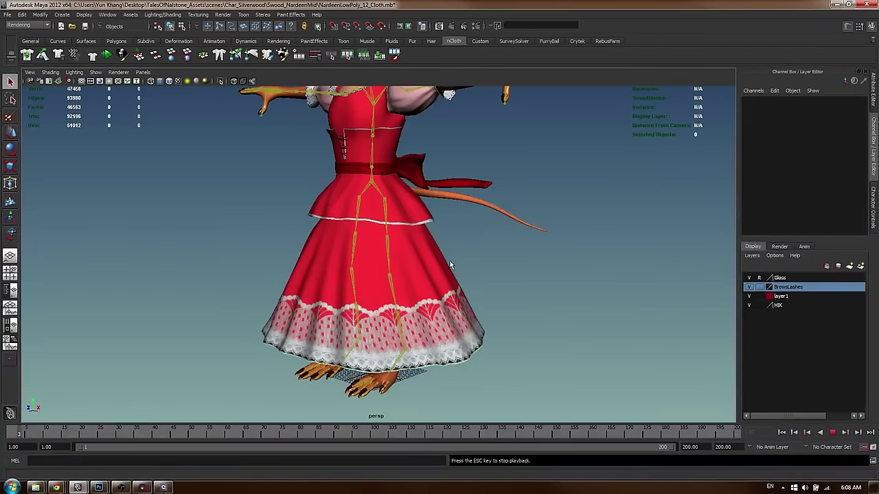
key("Escape")
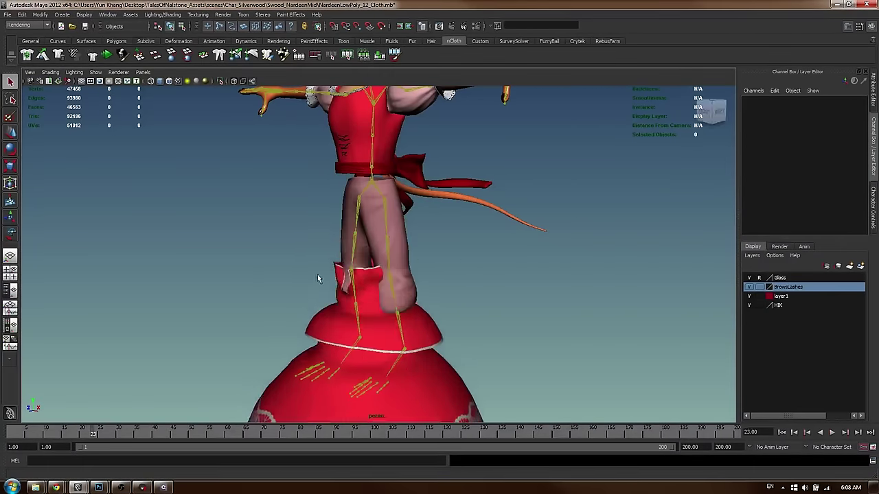
left_click_drag(41, 432, 3, 433)
middle_click_drag(312, 201, 305, 240, "alt")
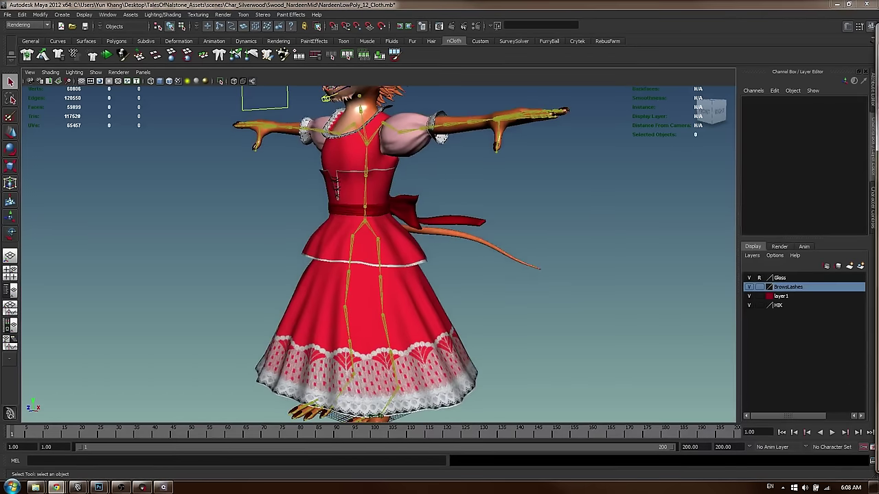
key("alt+Tab")
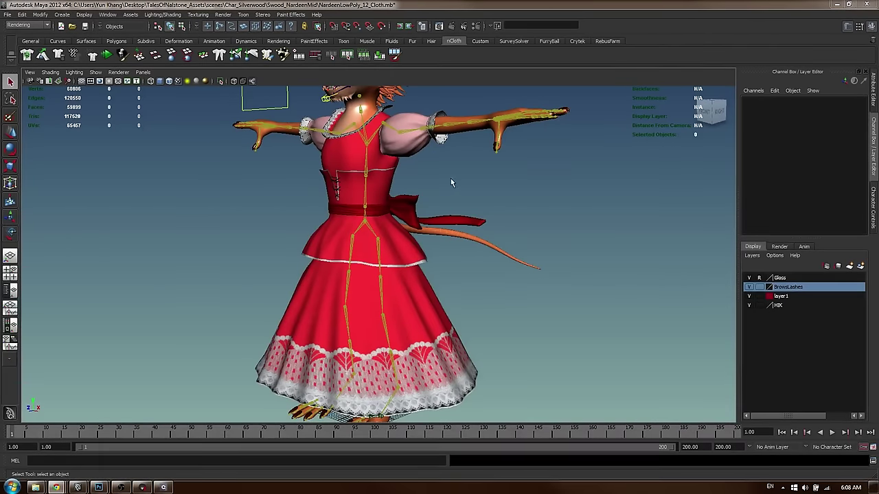
Select the SkirtB_01 skirt, play the cloth simulation briefly and return to frame 1
scroll(412, 206, "up", 2)
left_click(424, 239)
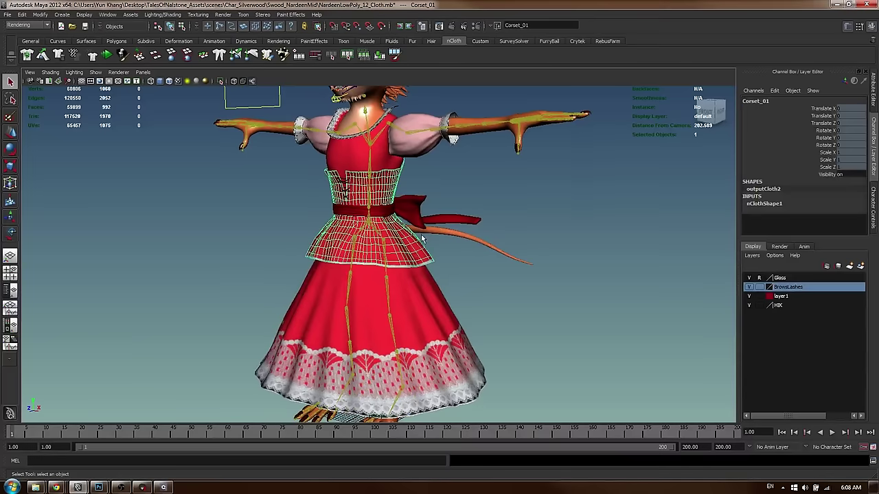
middle_click_drag(386, 182, 397, 257, "alt")
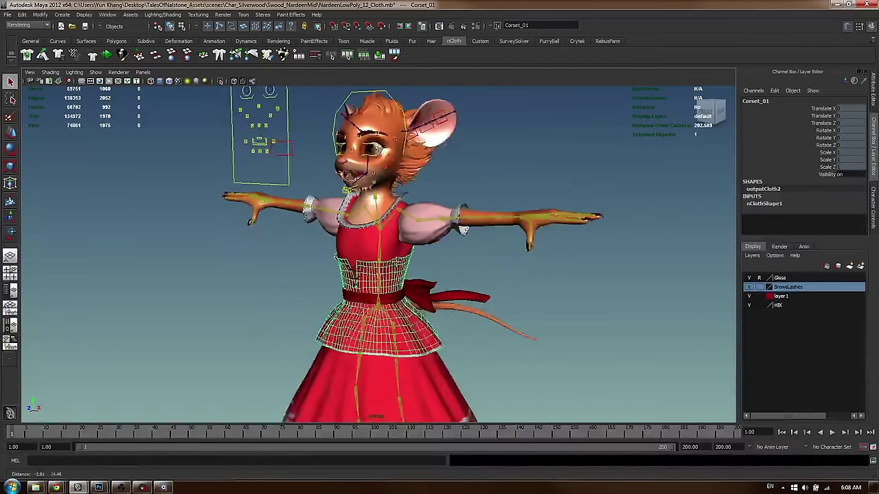
right_click_drag(397, 257, 449, 179, "alt")
middle_click_drag(404, 263, 417, 218, "alt")
left_click(429, 337)
key("alt+v")
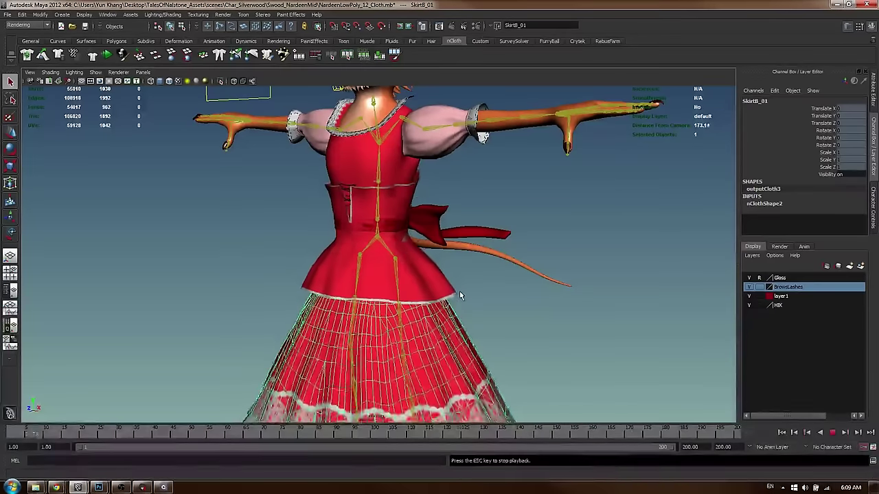
key("alt+v")
left_click_drag(438, 238, 394, 235, "alt")
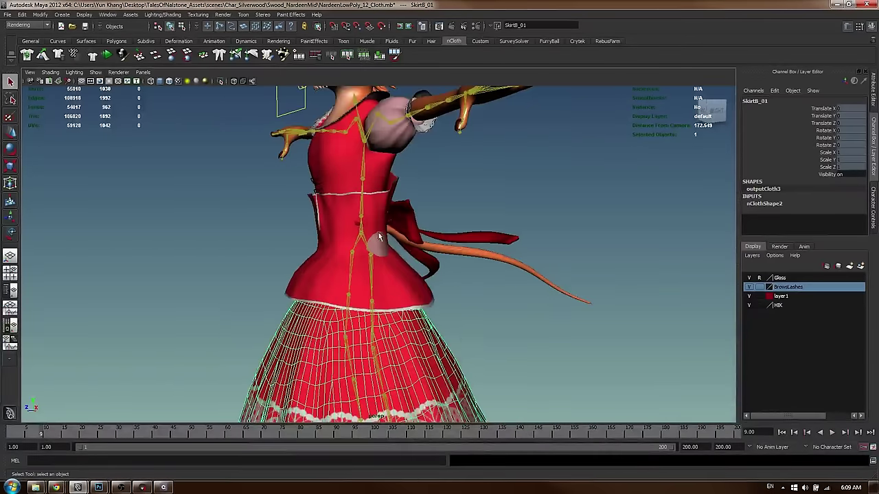
left_click(11, 433)
Try to make the selected Corset_01 and SkirtB_01 meshes passive colliders
left_click(364, 184)
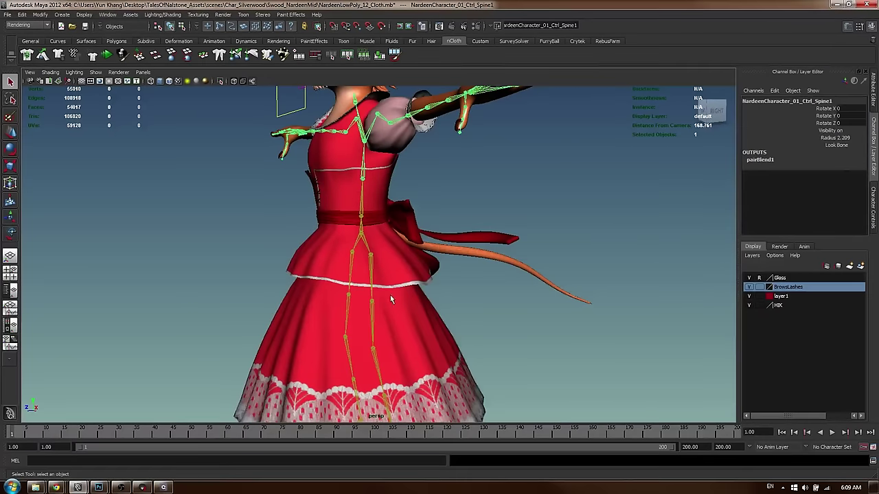
left_click(382, 196)
mouse_move(370, 281)
left_mouse_down("alt")
mouse_move(386, 291)
mouse_move(402, 262)
left_mouse_up("alt")
left_click(400, 321, "shift")
middle_click_drag(400, 243, 399, 208, "alt")
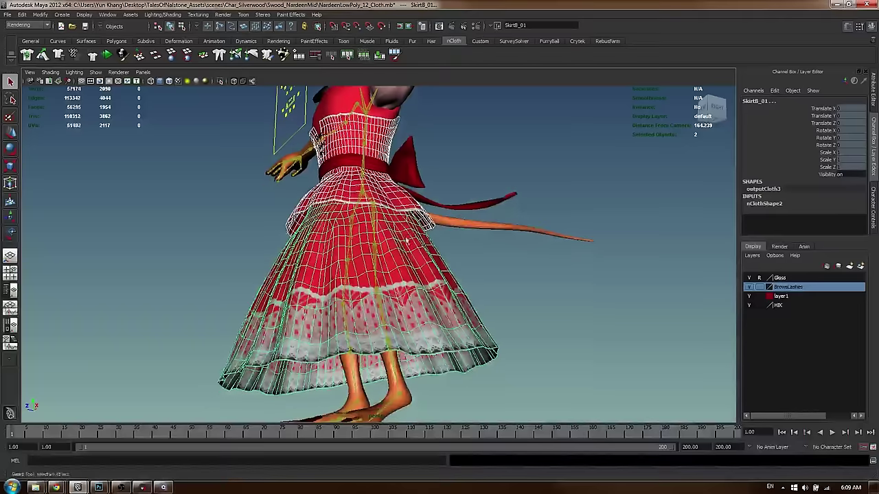
left_click(44, 55)
Select the skirt, Pants_01, corset and body meshes together, create passive colliders from the selection and deselect everything
left_click(434, 275)
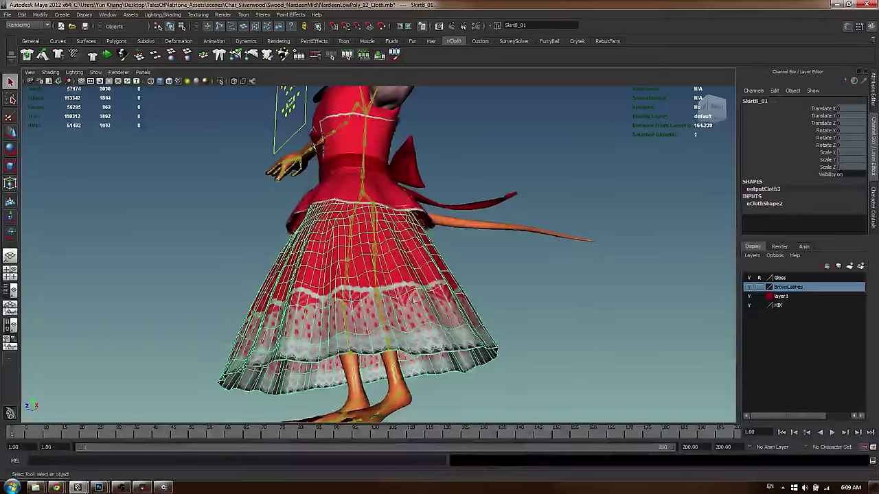
left_click_drag(413, 299, 405, 261, "alt")
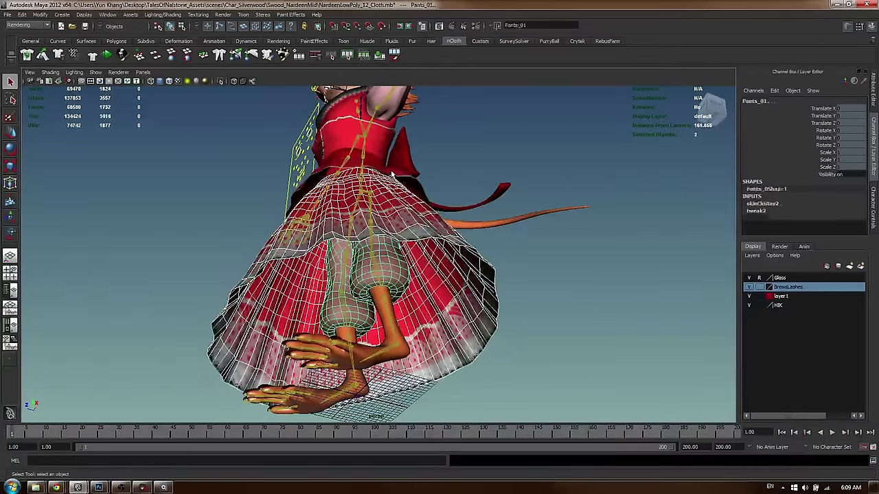
left_click(395, 194)
left_click(394, 226, "shift")
left_click(389, 289, "shift")
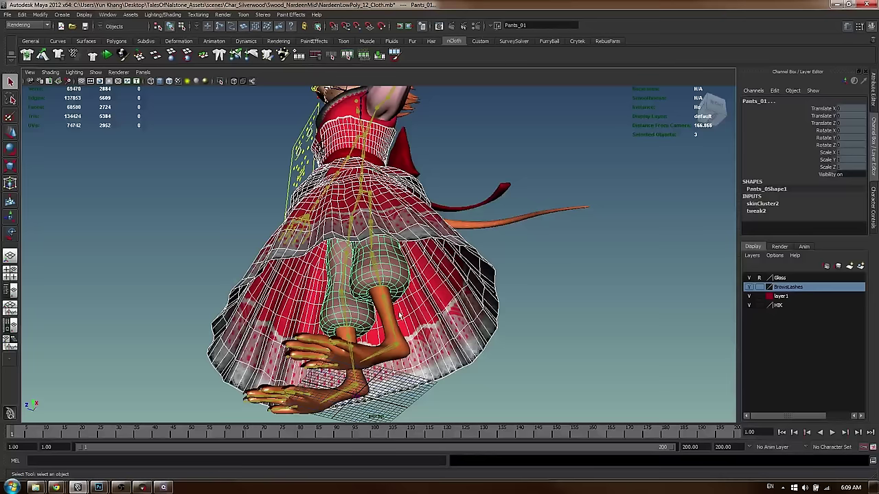
left_click(403, 342, "shift")
left_click(44, 56)
left_click(536, 175)
Play the simulation to examine how the skirt and corset fall over the pants, and rewind to frame 1
left_click_drag(536, 175, 326, 200, "alt")
key("alt+v")
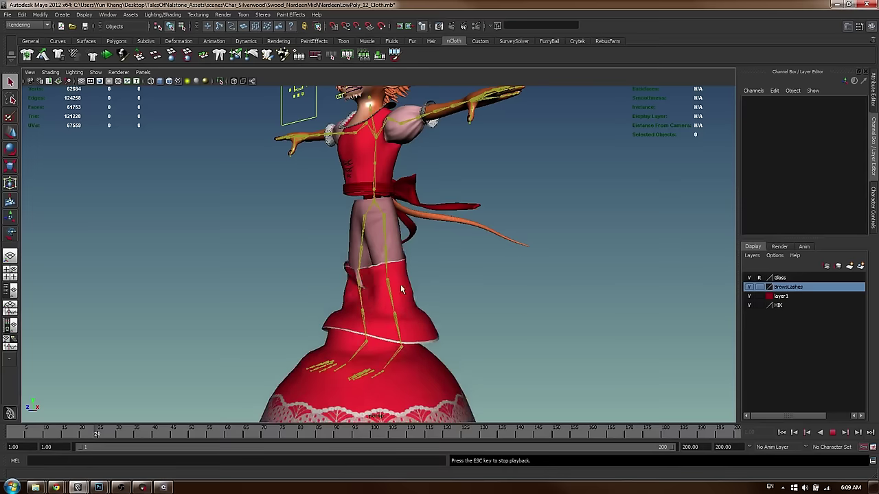
key("Escape")
left_click_drag(430, 251, 336, 317, "alt")
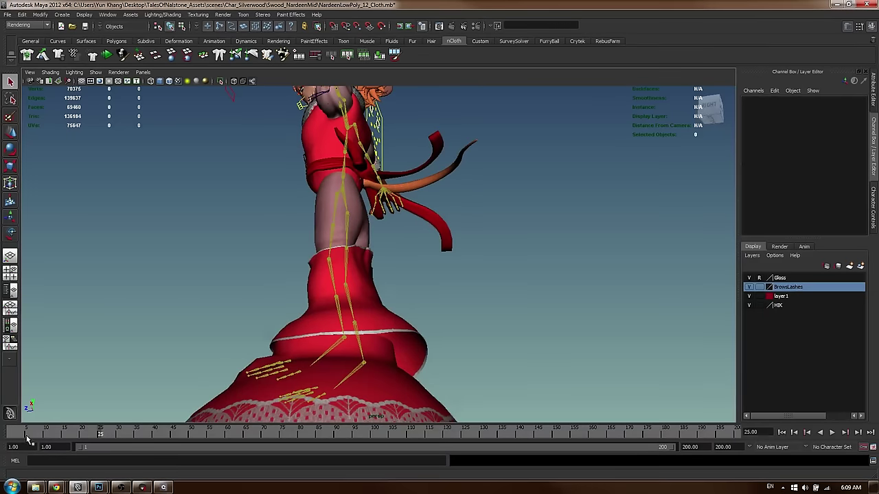
left_click_drag(27, 437, 2, 428)
Select Corset_01, play the simulation while watching the waist up close, and return to frame 1
left_click_drag(333, 188, 382, 235, "alt")
left_click(411, 246)
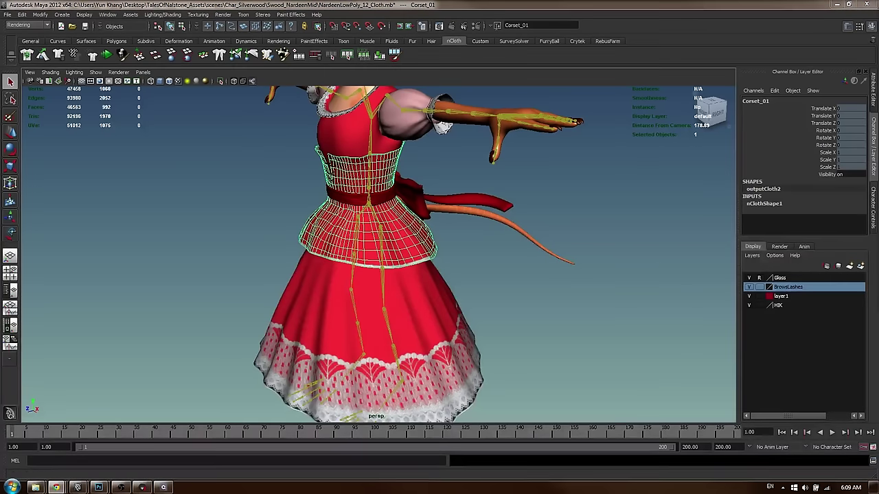
scroll(313, 213, "up", 3)
key("alt+v")
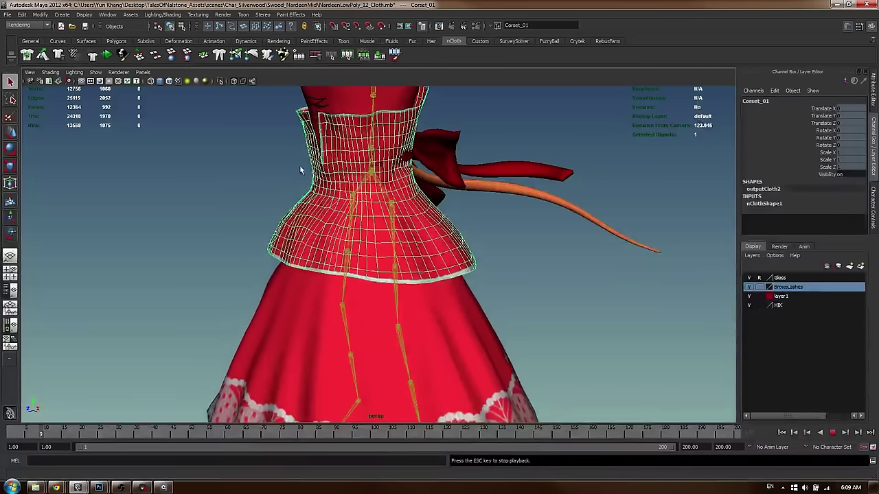
key("Escape")
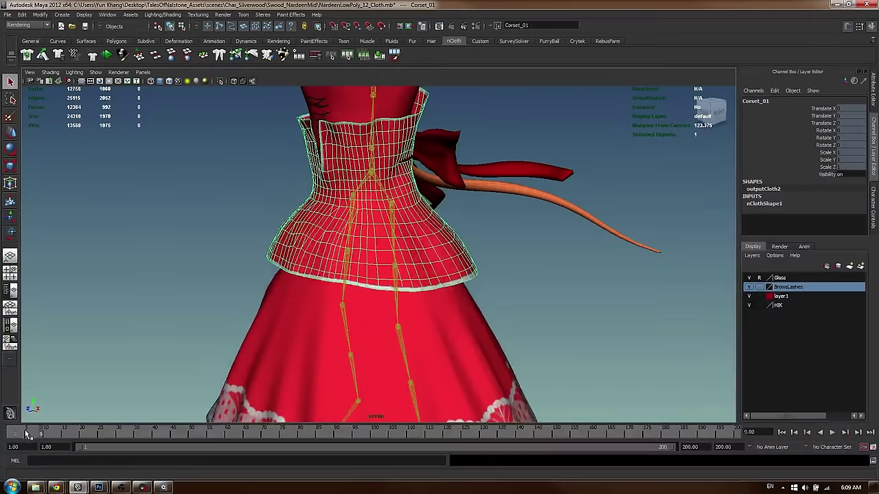
left_click(11, 433)
Open the Paint Vertex Properties tool options for Input Attract on the corset's nCloth
middle_click_drag(357, 210, 351, 311, "alt")
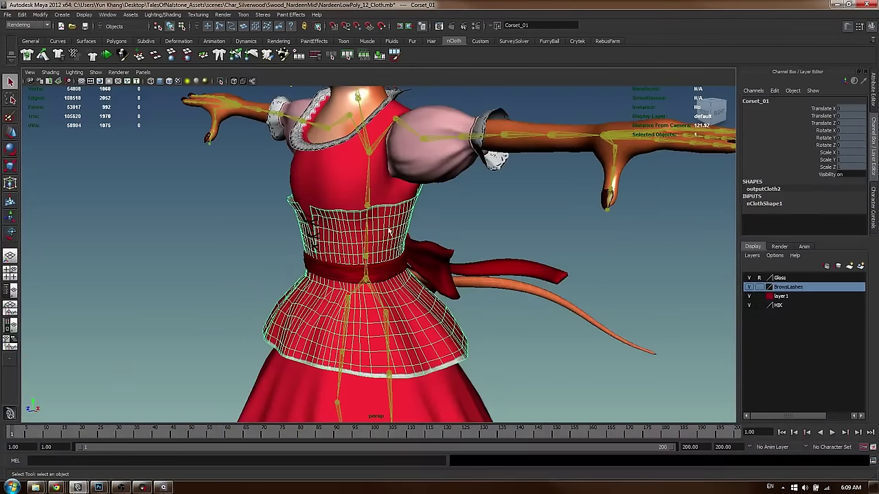
left_click_drag(353, 242, 415, 278, "alt")
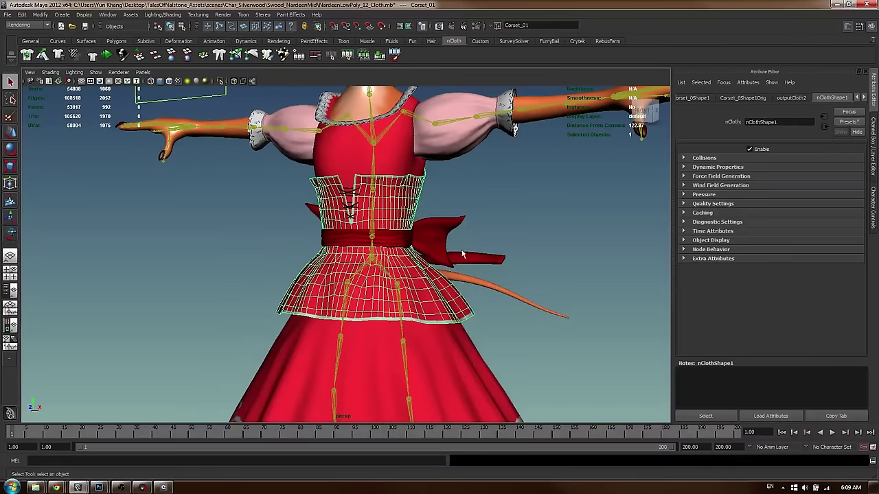
key("space")
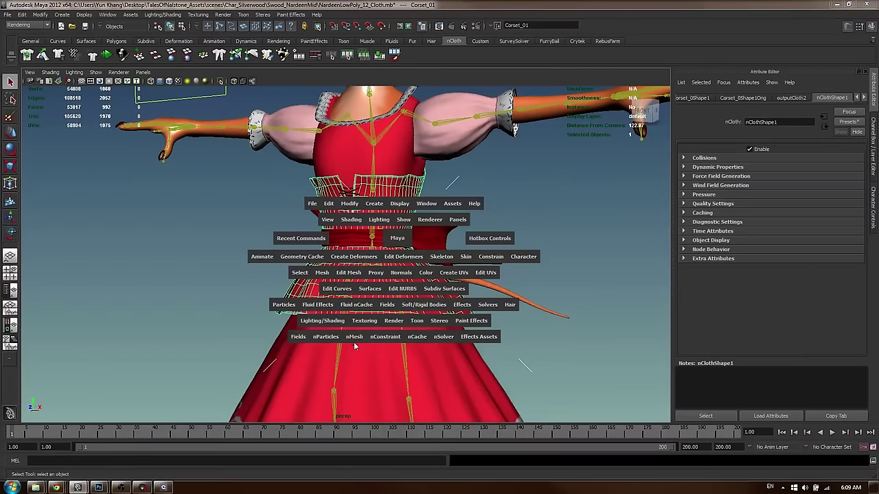
left_click(354, 337)
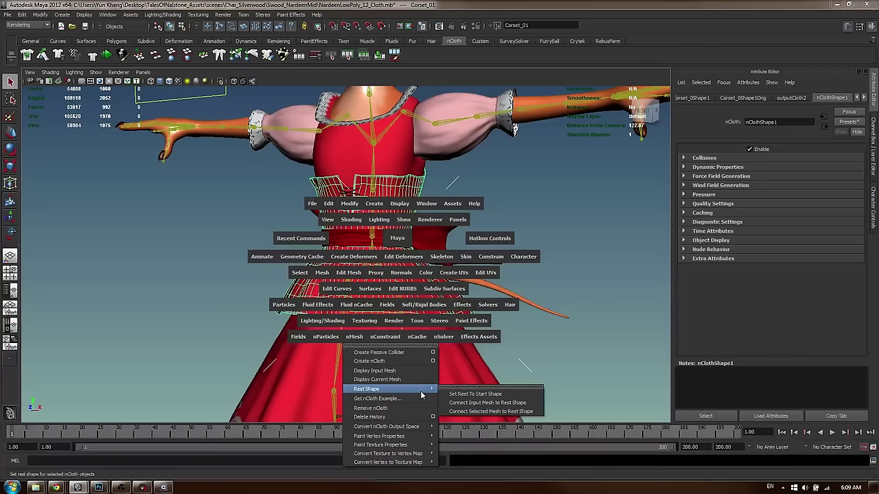
mouse_move(422, 446)
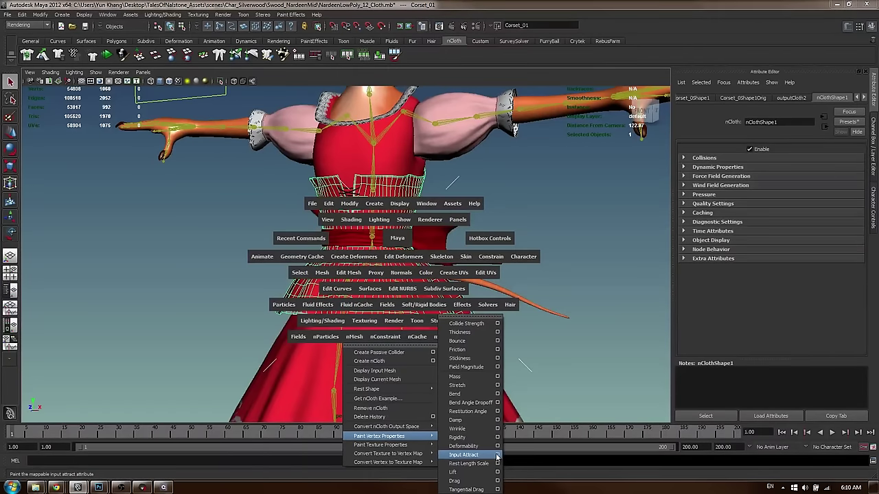
left_click(498, 455)
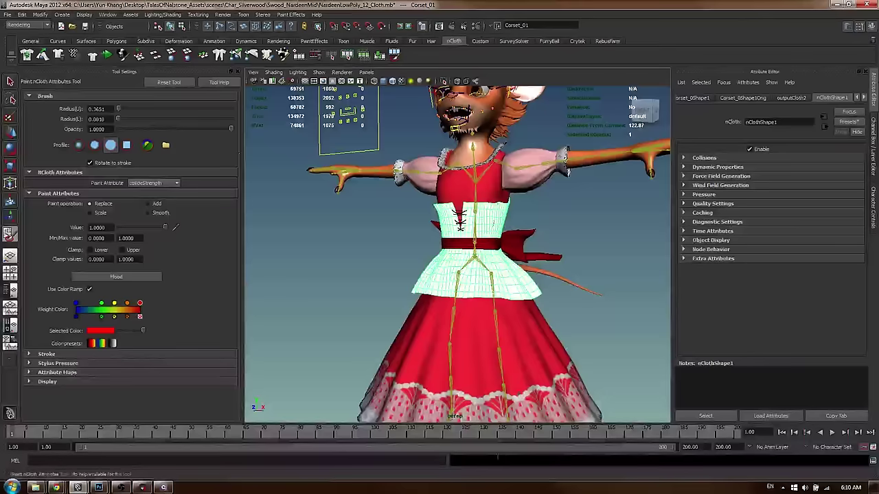
scroll(434, 247, "up", 3)
scroll(434, 245, "up", 3)
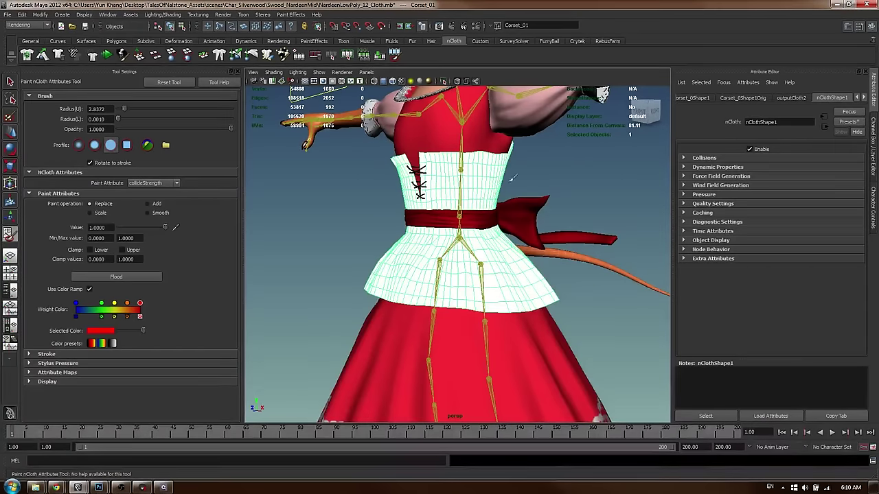
Expand the Collisions and Dynamic Properties of nClothShape1, play the simulation with the current settings and rewind to frame 1
left_click(707, 158)
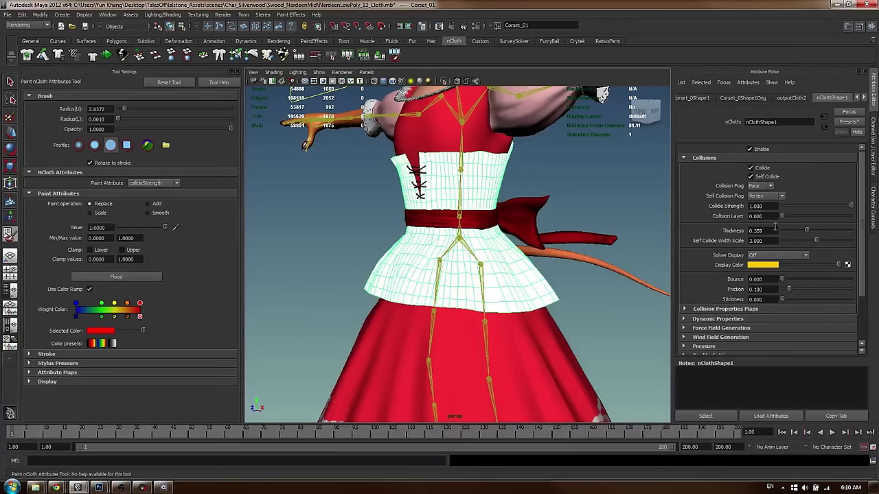
left_click(714, 319)
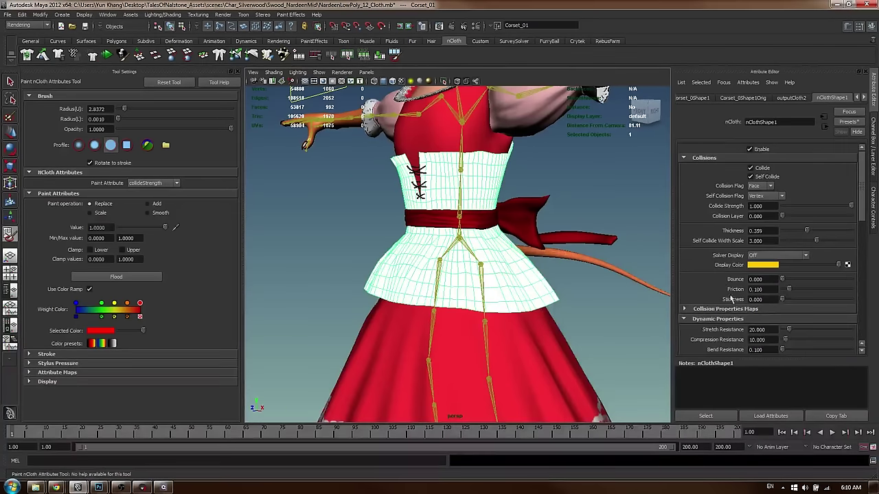
scroll(726, 290, "down", 3)
scroll(728, 246, "down", 3)
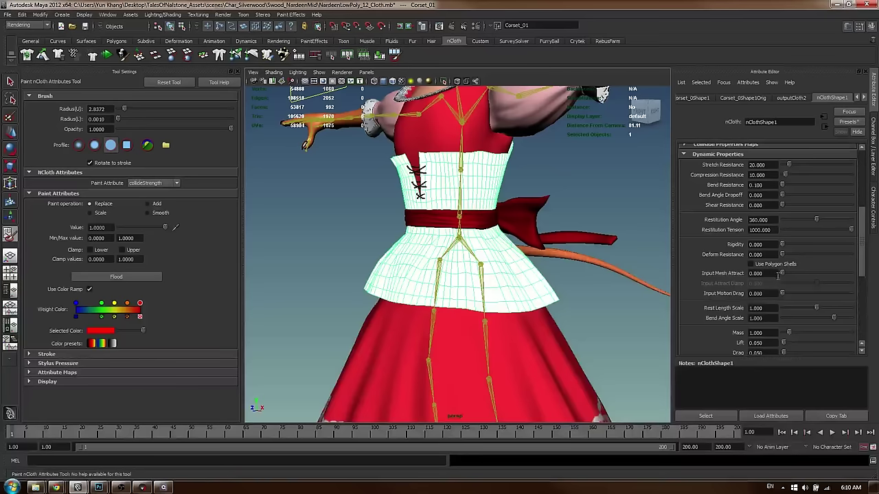
key("alt+v")
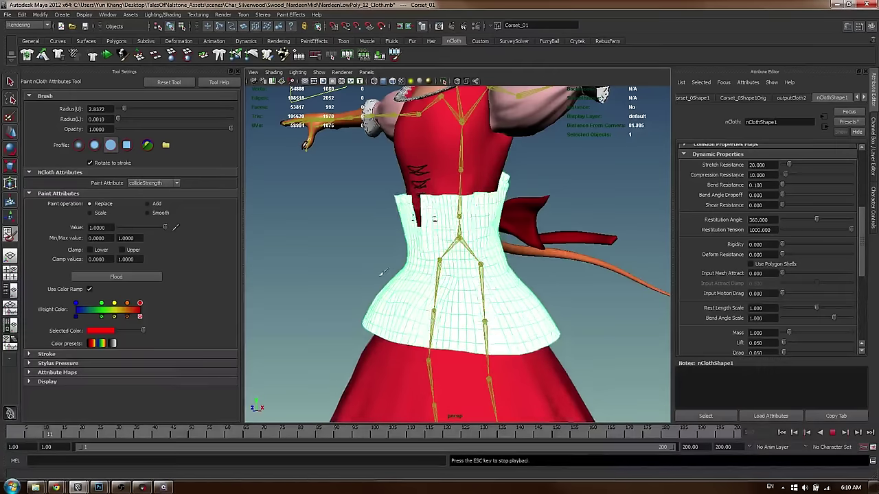
left_click_drag(18, 431, 5, 438)
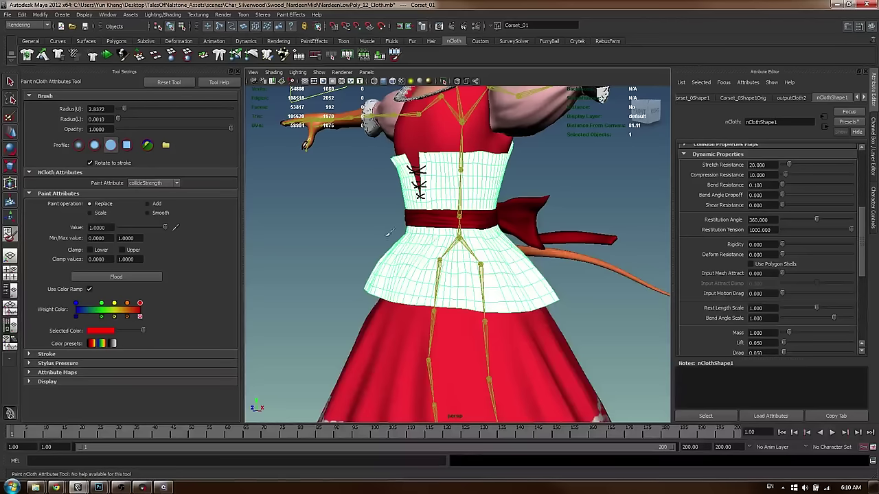
Set the corset's Input Mesh Attract to 1.000, play the simulation to test it and return to frame 1
left_click_drag(783, 273, 790, 274)
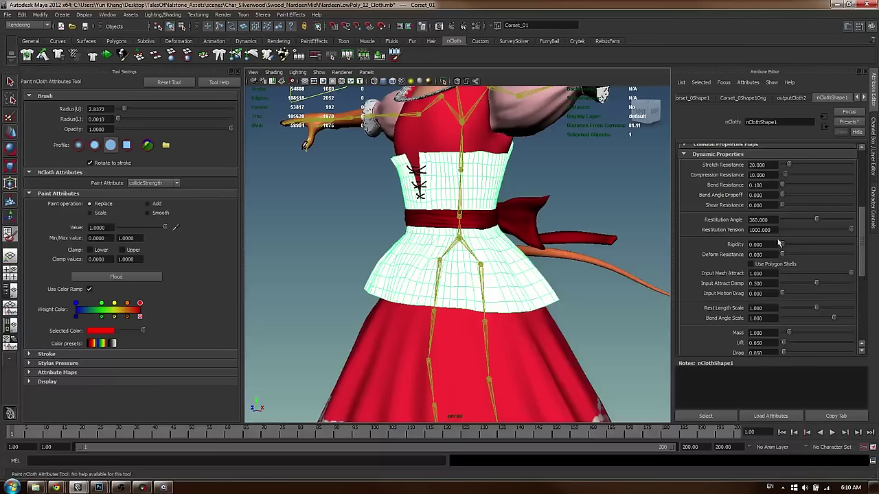
key("alt+v")
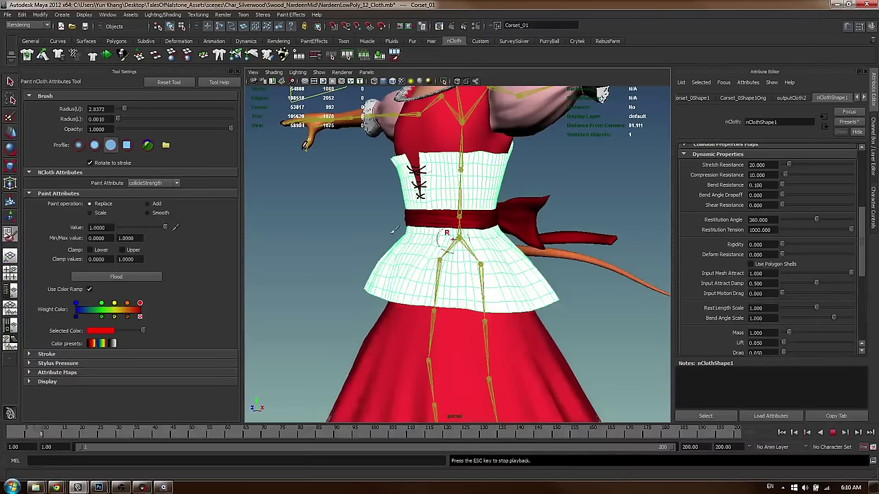
key("Escape")
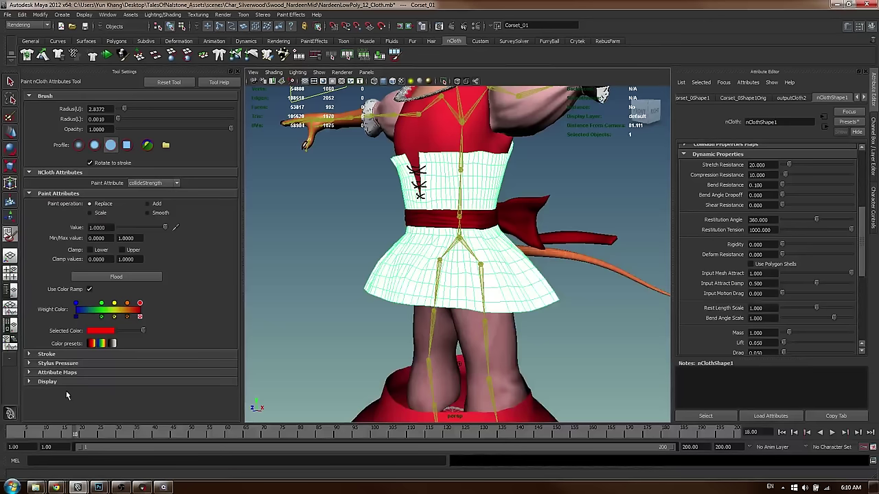
left_click_drag(23, 436, 10, 436)
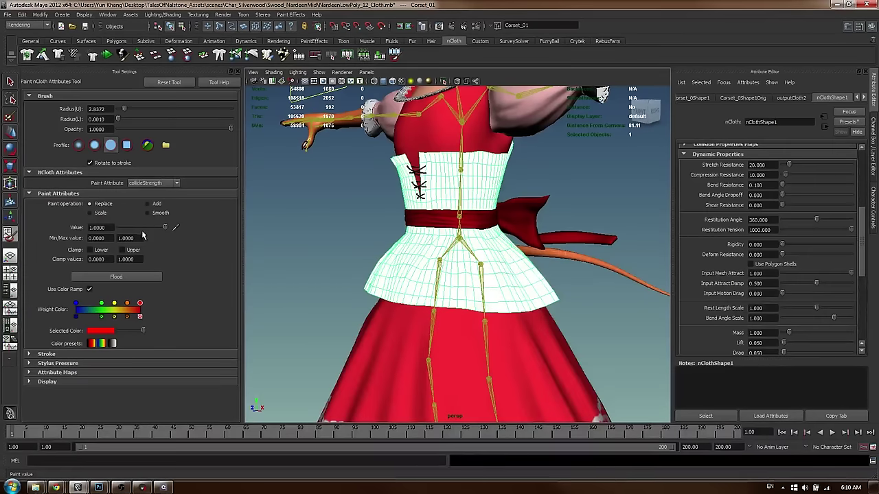
Set the paint value to 0 and paint over the front and sides of the corset's flared lower part
left_click_drag(141, 228, 71, 240)
mouse_move(408, 245)
left_mouse_down("alt")
mouse_move(465, 241)
mouse_move(457, 254)
mouse_move(399, 288)
mouse_move(543, 302)
mouse_move(484, 241)
left_mouse_up("alt")
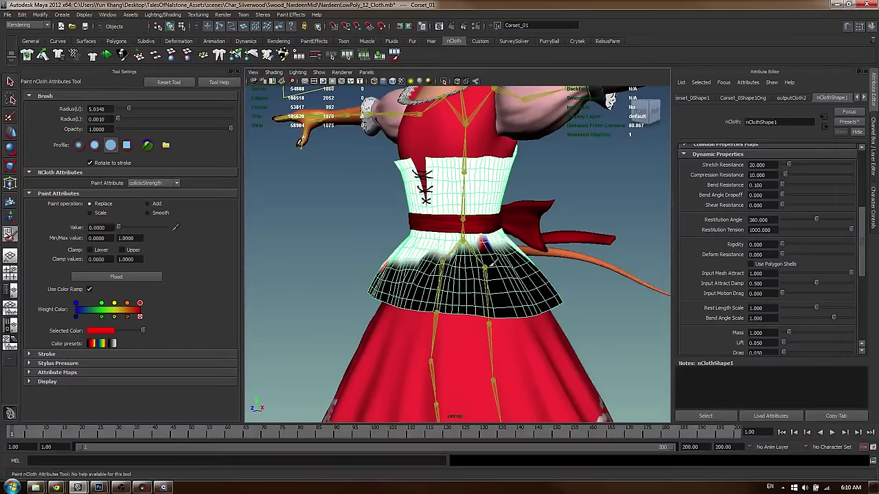
mouse_move(445, 266)
left_mouse_down()
mouse_move(504, 251)
mouse_move(470, 251)
mouse_move(532, 260)
mouse_move(487, 258)
mouse_move(496, 250)
mouse_move(444, 265)
mouse_move(564, 265)
left_mouse_up()
left_click_drag(497, 258, 523, 286)
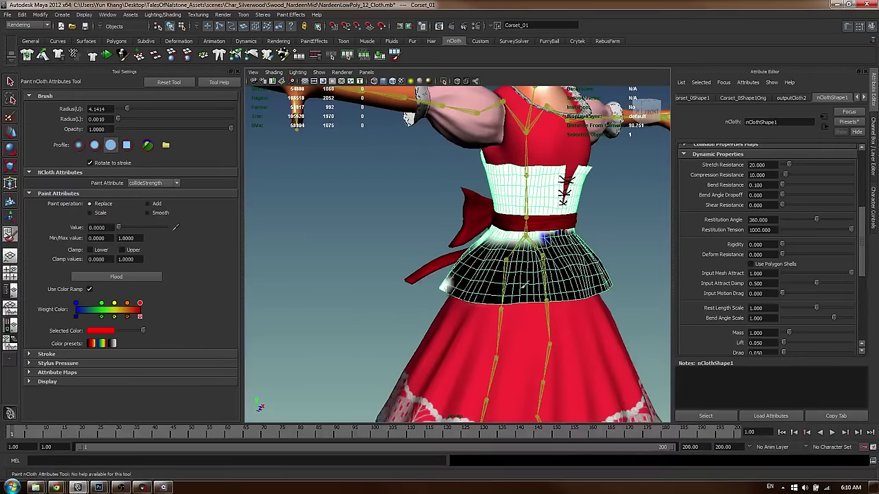
Isolate the corset and paint the remaining white areas around its flared lower part with value 0
key("ctrl+1")
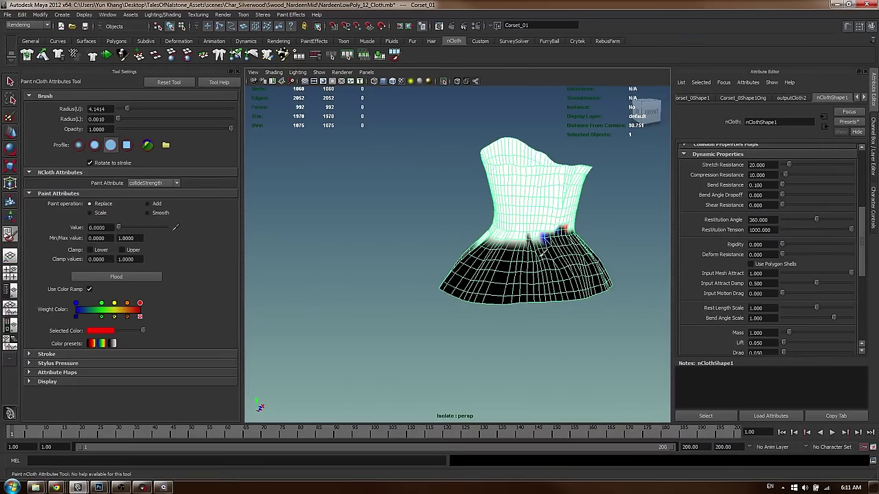
mouse_move(482, 258)
left_mouse_down("alt")
mouse_move(582, 247)
mouse_move(563, 230)
mouse_move(450, 235)
left_mouse_up("alt")
scroll(582, 247, "up", 2)
mouse_move(450, 236)
left_mouse_down()
mouse_move(526, 227)
mouse_move(463, 215)
mouse_move(424, 251)
left_mouse_up()
mouse_move(431, 254)
left_mouse_down("alt")
mouse_move(529, 278)
mouse_move(543, 296)
left_mouse_up("alt")
scroll(481, 292, "up", 2)
mouse_move(443, 289)
left_mouse_down()
mouse_move(337, 295)
mouse_move(280, 312)
left_mouse_up()
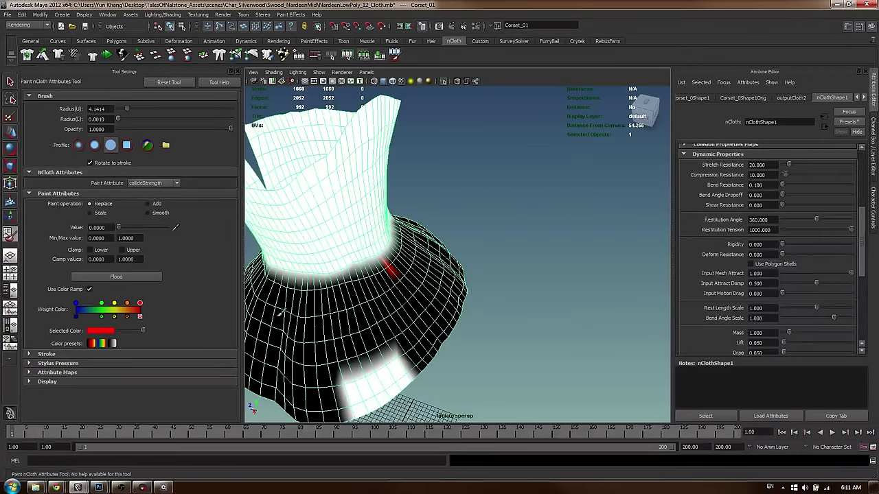
left_click_drag(403, 286, 395, 398)
left_click_drag(366, 368, 380, 298, "alt")
scroll(363, 313, "down", 5)
middle_click_drag(380, 298, 333, 300, "alt")
right_click_drag(332, 300, 455, 281, "alt")
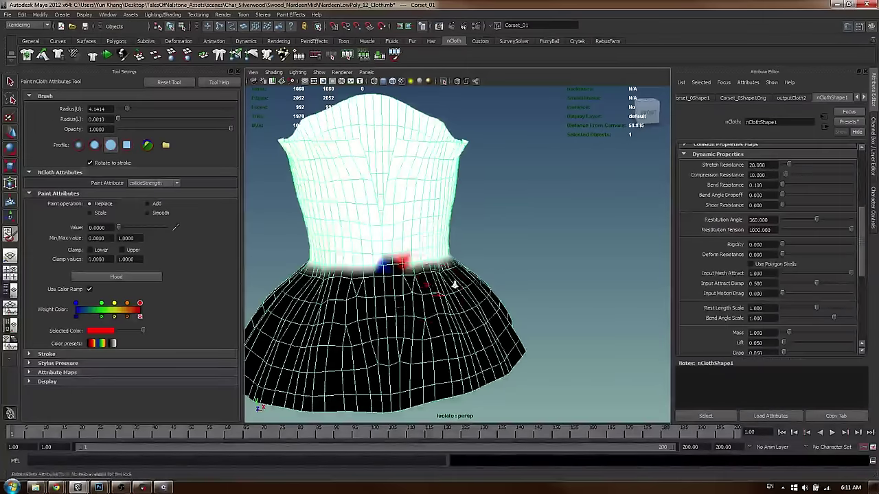
End the corset's isolation and reselect the corset on the full character
scroll(405, 337, "down", 4)
left_click_drag(467, 316, 374, 337, "alt")
key("w")
left_click(606, 178)
key("shift+i")
left_click(470, 278)
left_click(568, 287)
left_click(481, 254)
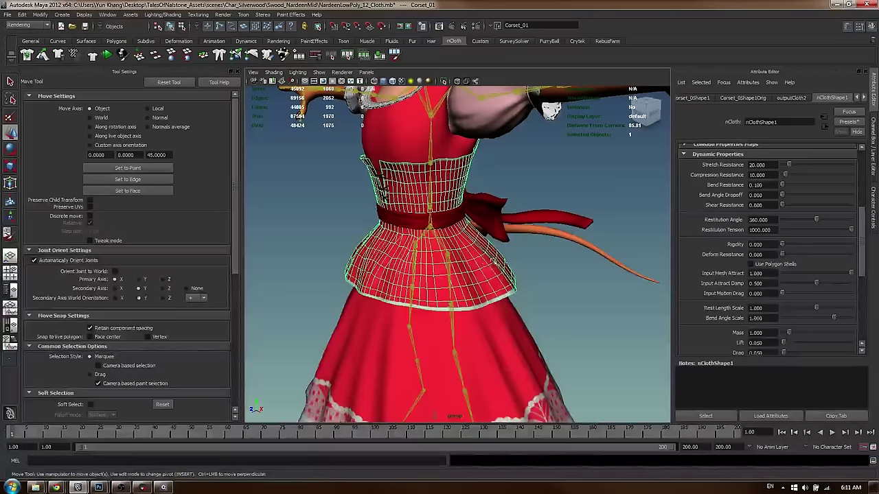
Play the simulation to test the painted corset, and stop the playback
key("q")
left_click_drag(496, 262, 502, 236, "alt")
key("alt+v")
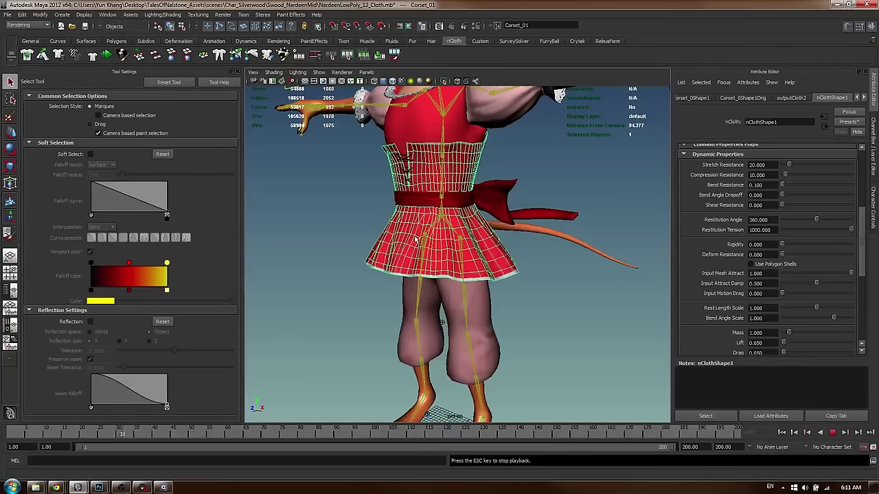
left_click(444, 180)
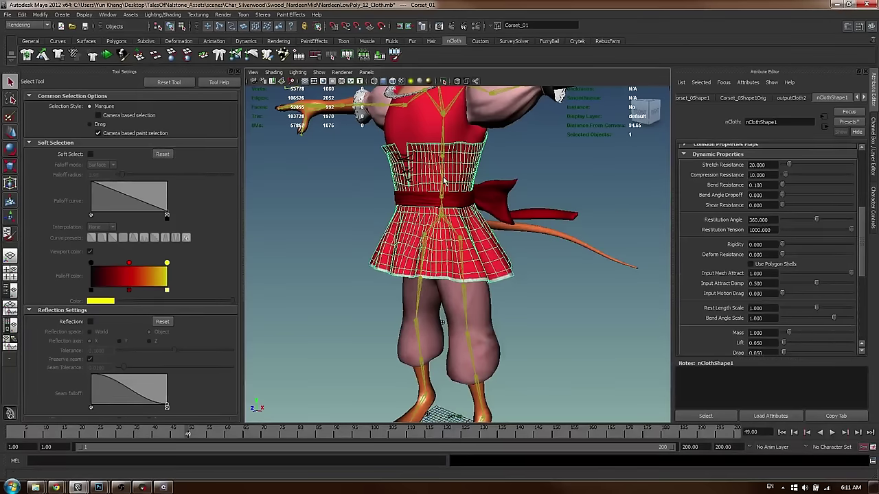
key("Escape")
key("e")
left_click_drag(443, 180, 493, 144)
key("ctrl+z")
Return to frame 1 and start painting the Input Attract vertex property on the skirt
left_click(394, 172)
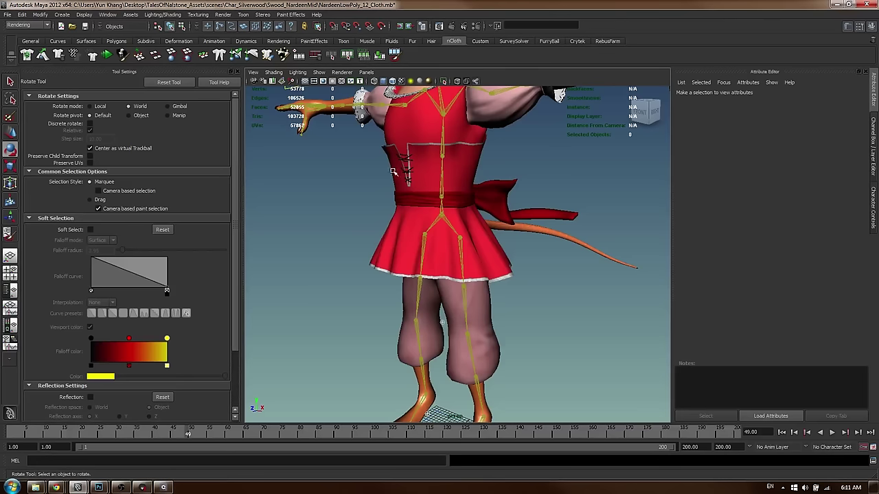
left_click(12, 432)
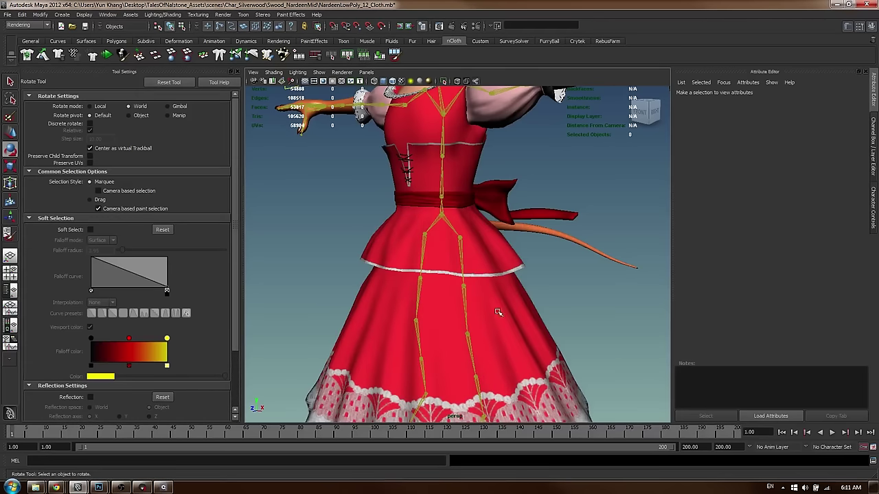
left_click(512, 323)
left_click_drag(513, 324, 504, 309, "alt")
key("space")
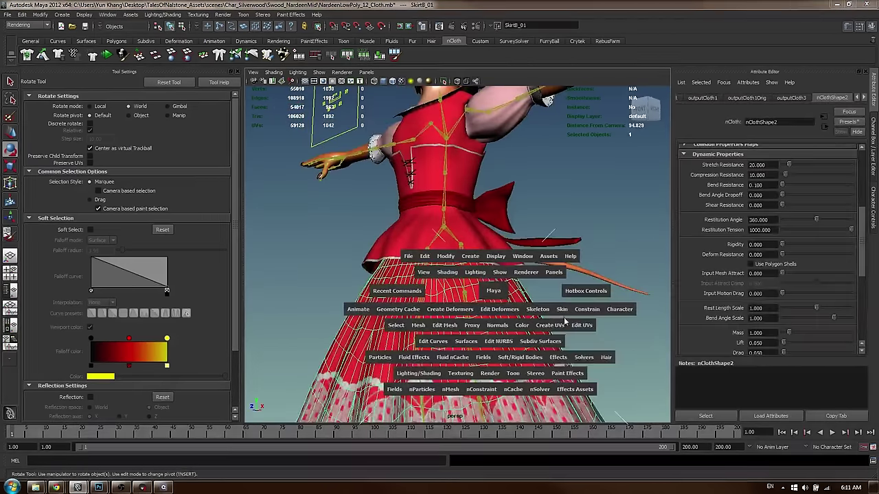
left_click(548, 310)
left_click(507, 313)
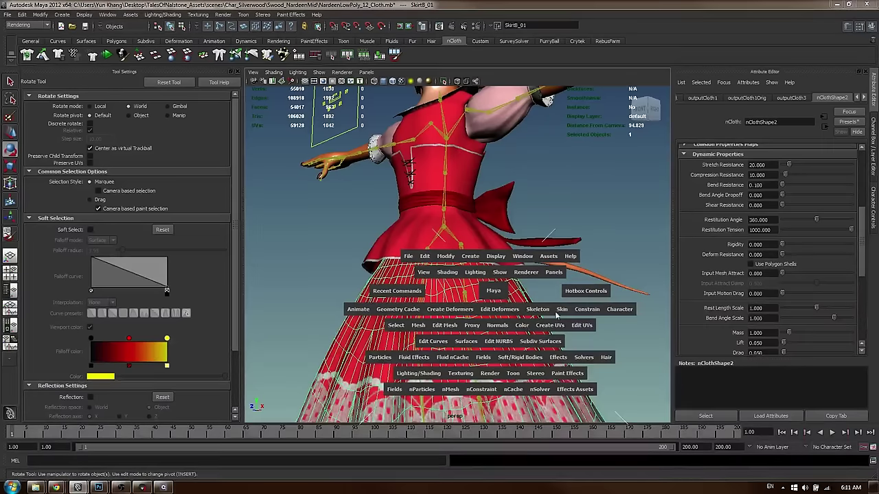
left_click(450, 389)
mouse_move(509, 351)
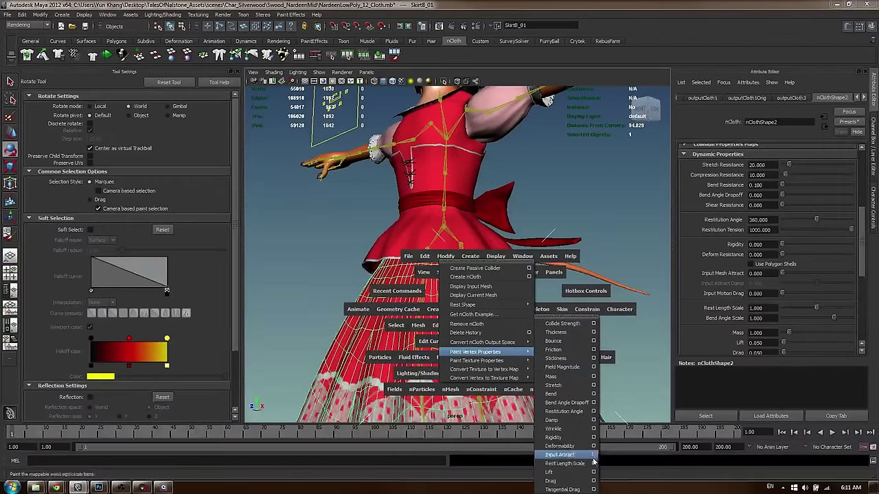
left_click(593, 456)
Isolate the skirt and flood its Input Attract weights with value 0
middle_click_drag(445, 268, 465, 202, "alt")
mouse_move(465, 201)
left_mouse_down("alt")
mouse_move(477, 178)
mouse_move(474, 214)
left_mouse_up("alt")
key("shift+i")
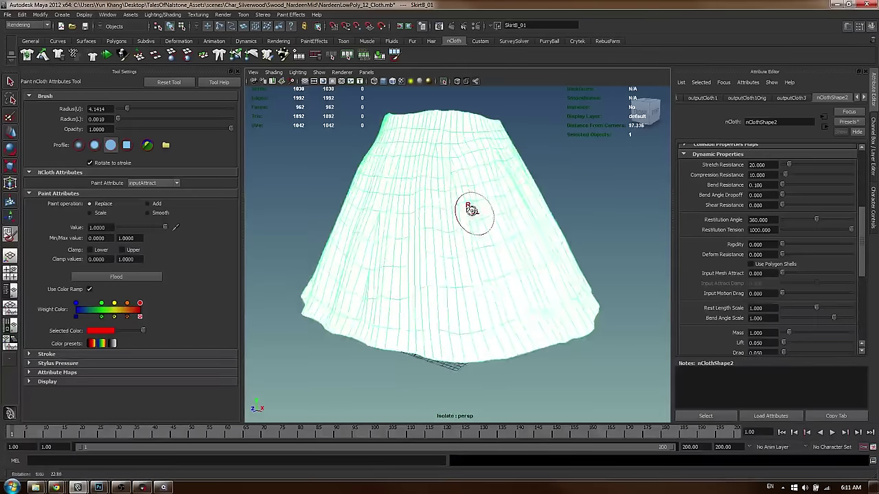
right_click_drag(474, 213, 405, 215, "alt")
left_click(111, 277)
Set the paint value to 1 and the skirt's Input Mesh Attract to 1.000
left_click_drag(119, 227, 180, 227)
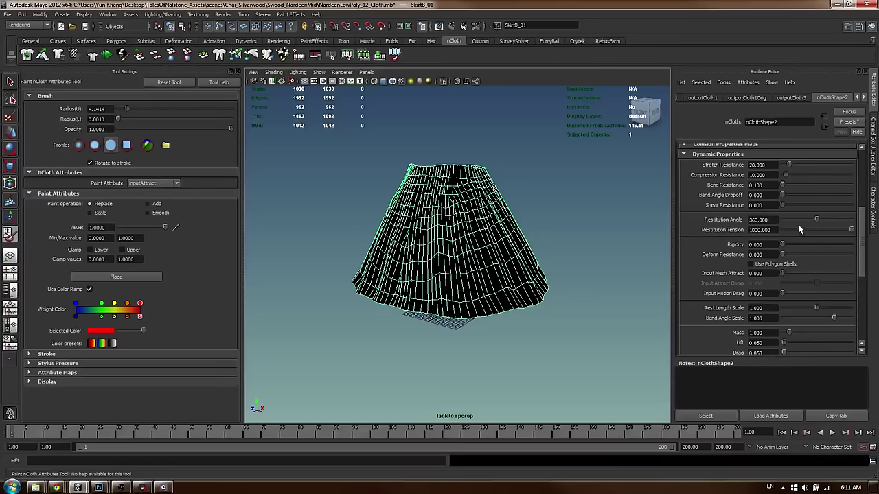
left_click(805, 273)
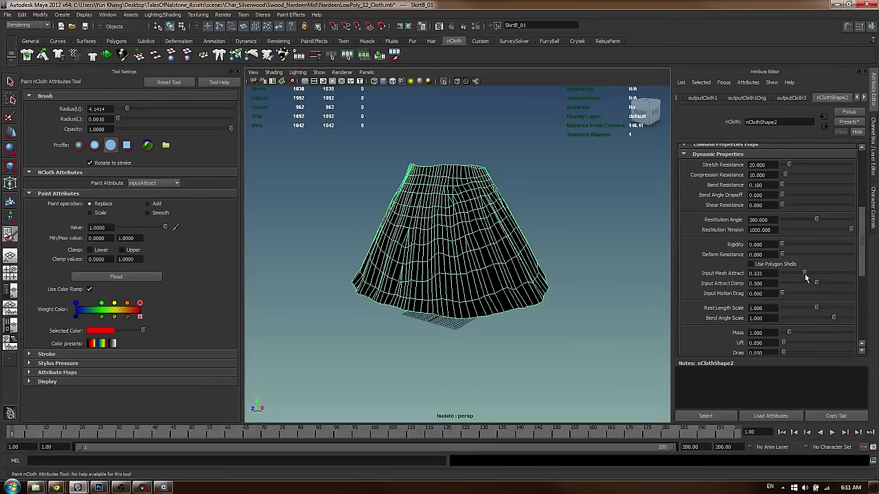
left_click_drag(451, 199, 470, 215, "alt")
middle_click_drag(469, 214, 471, 262, "alt")
right_click_drag(471, 262, 535, 275, "alt")
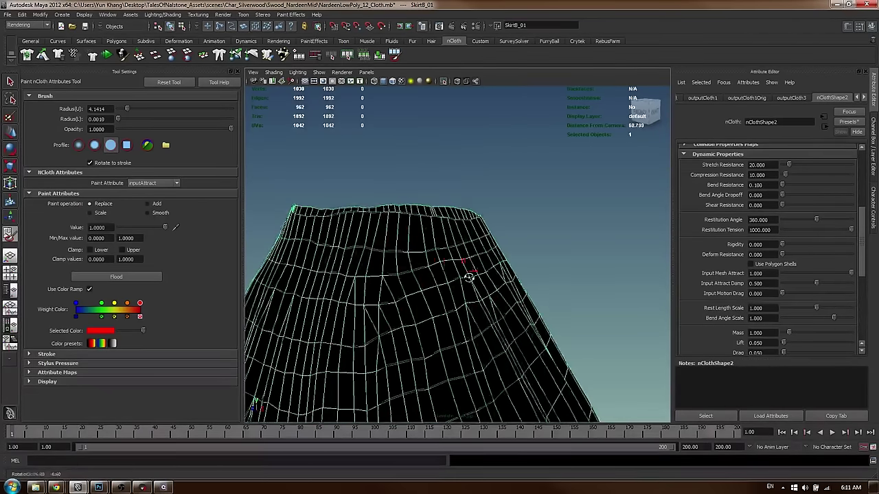
Paint a band of value 1 all around the skirt's waist
left_click_drag(400, 232, 389, 232)
mouse_move(406, 231)
left_mouse_down()
mouse_move(338, 224)
mouse_move(433, 226)
mouse_move(405, 230)
mouse_move(567, 221)
left_mouse_up()
mouse_move(568, 214)
left_mouse_down("alt")
mouse_move(529, 214)
mouse_move(604, 233)
left_mouse_up("alt")
left_click_drag(604, 227, 529, 227, "alt")
mouse_move(539, 235)
left_mouse_down()
mouse_move(591, 227)
mouse_move(624, 237)
left_mouse_up()
left_click_drag(625, 227, 540, 226, "alt")
left_click_drag(386, 226, 434, 229)
mouse_move(434, 230)
left_mouse_down()
mouse_move(349, 235)
mouse_move(533, 216)
mouse_move(450, 214)
left_mouse_up()
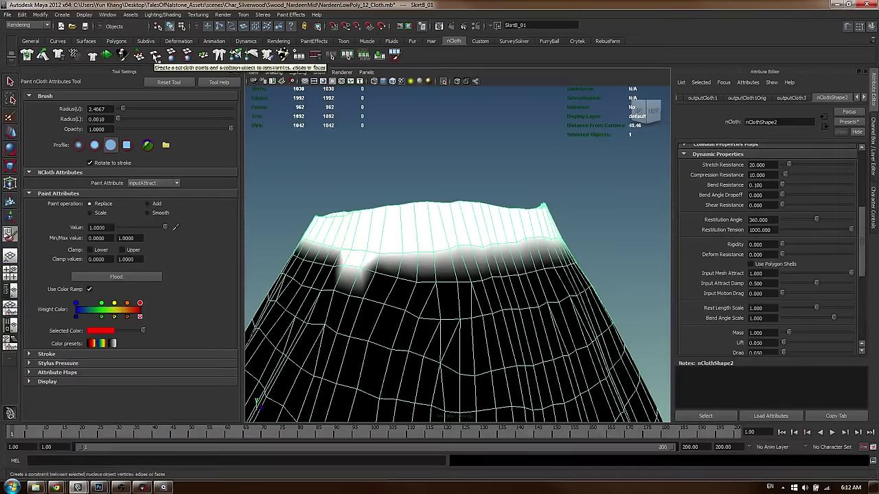
Set the paint value to 0 and paint out the stray white patch below the skirt's waist band
left_click(120, 228)
left_click_drag(346, 285, 367, 265)
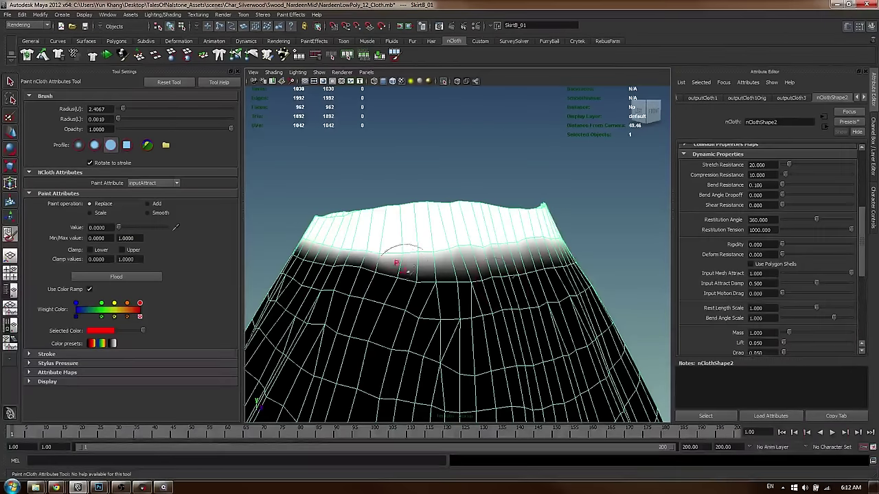
scroll(467, 306, "down", 10)
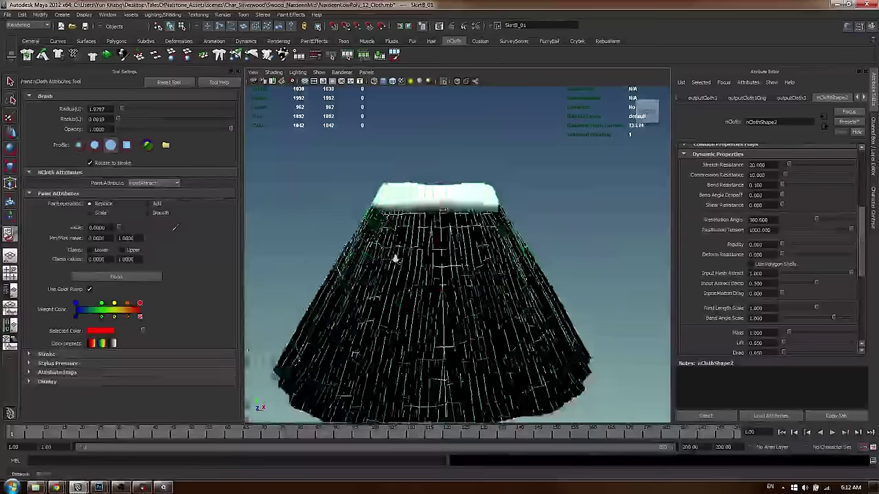
End the skirt's isolation, play the simulation to test the dress, and return to frame 1
key("w")
left_click(536, 206)
key("ctrl+1")
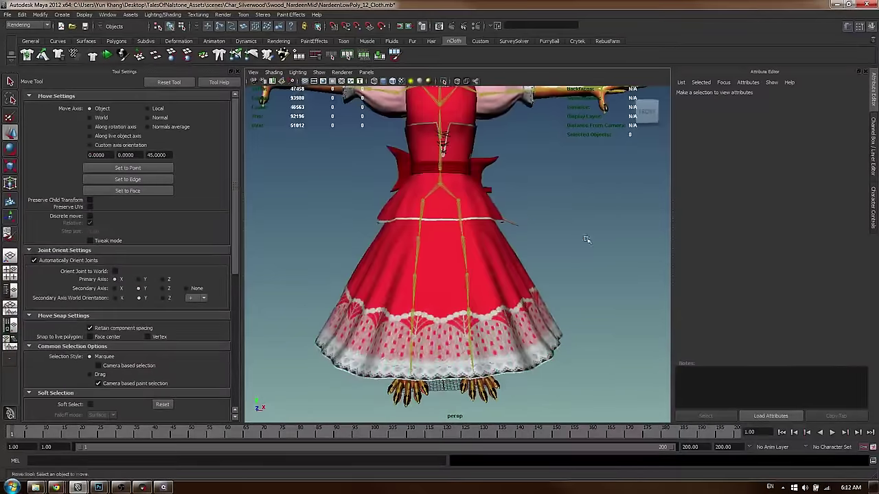
key("alt+v")
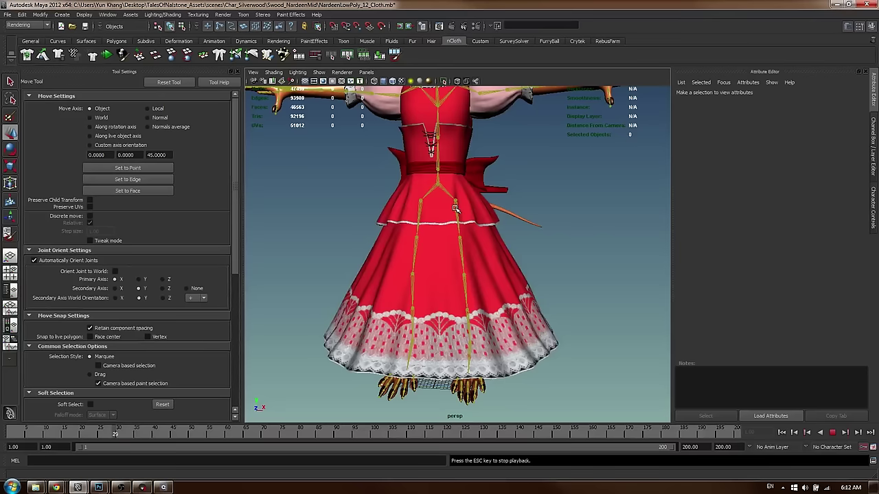
key("Escape")
key("alt+v")
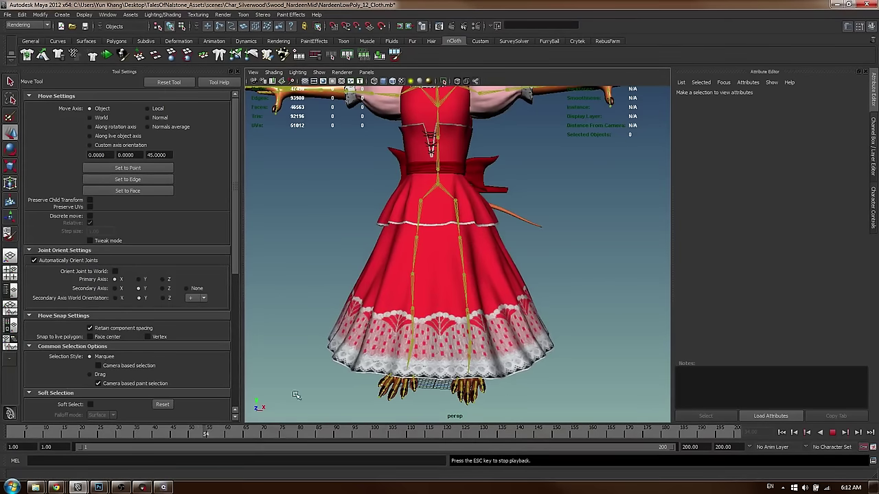
key("Escape")
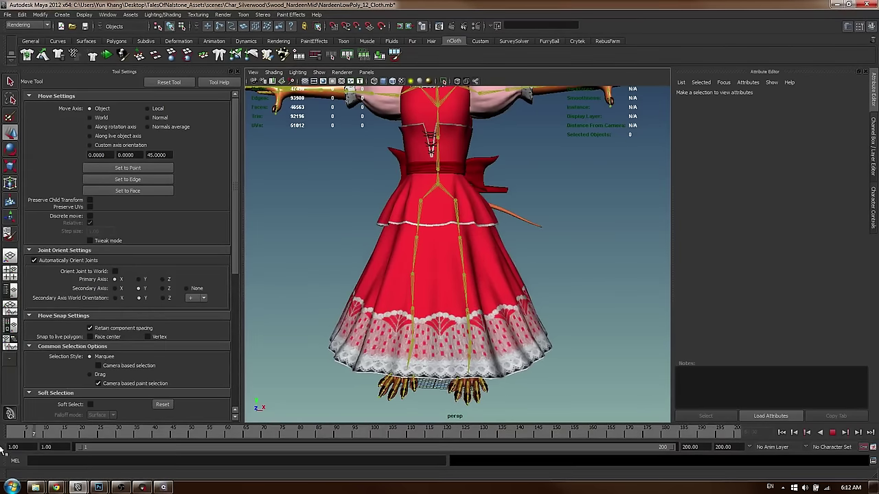
key("alt+shift+v")
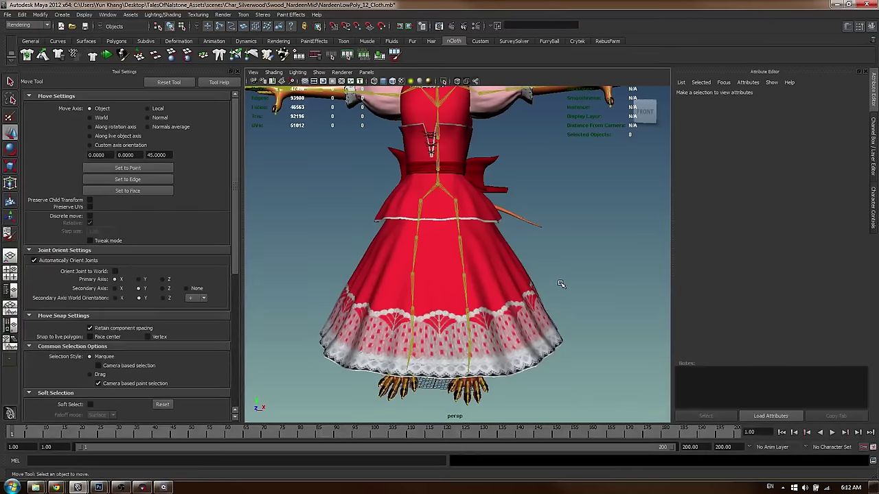
Select nucleus1 in the Outliner and set its Space Scale to 0.010
left_click_drag(563, 285, 539, 283, "alt")
key("shift+o")
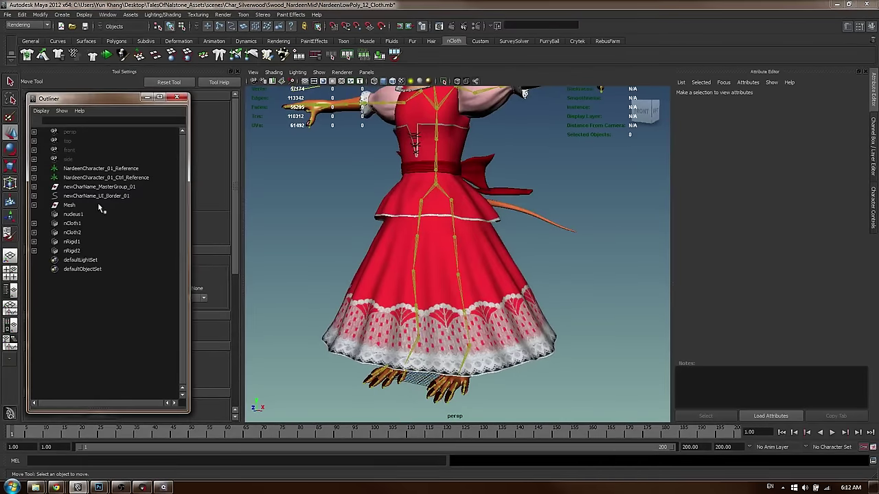
left_click_drag(99, 95, 246, 91)
left_click(227, 210)
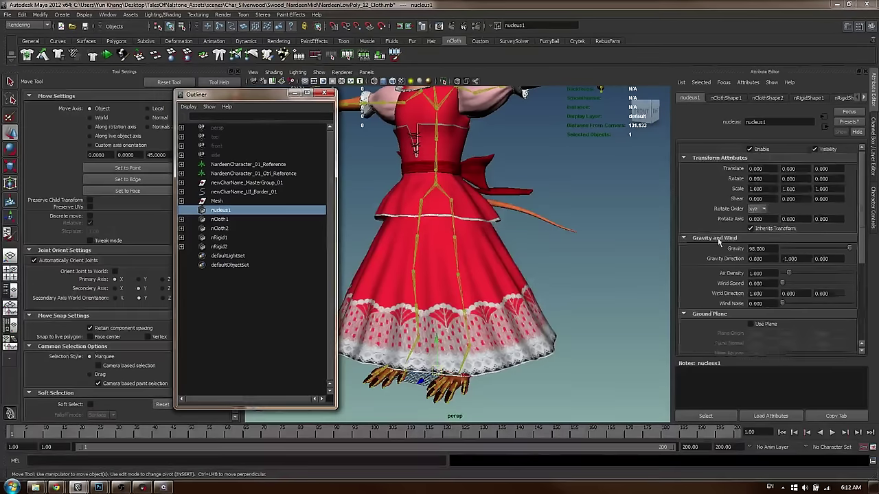
scroll(724, 251, "down", 5)
left_click(712, 310)
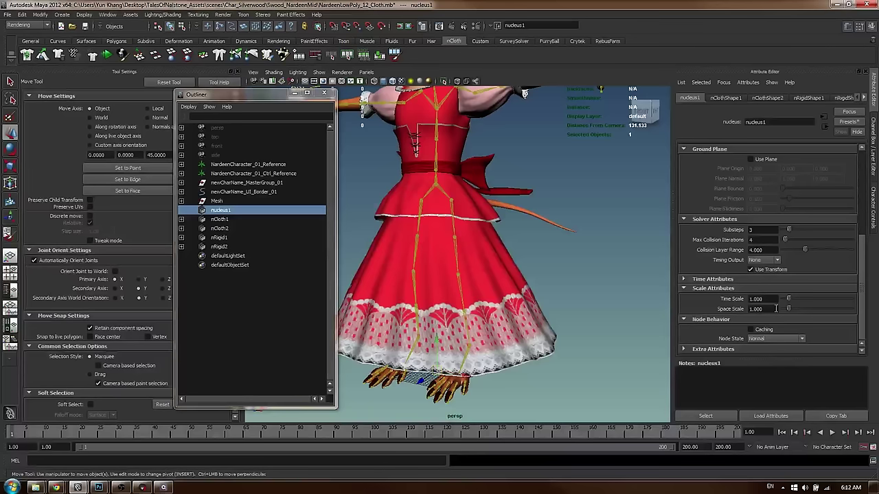
key("Return")
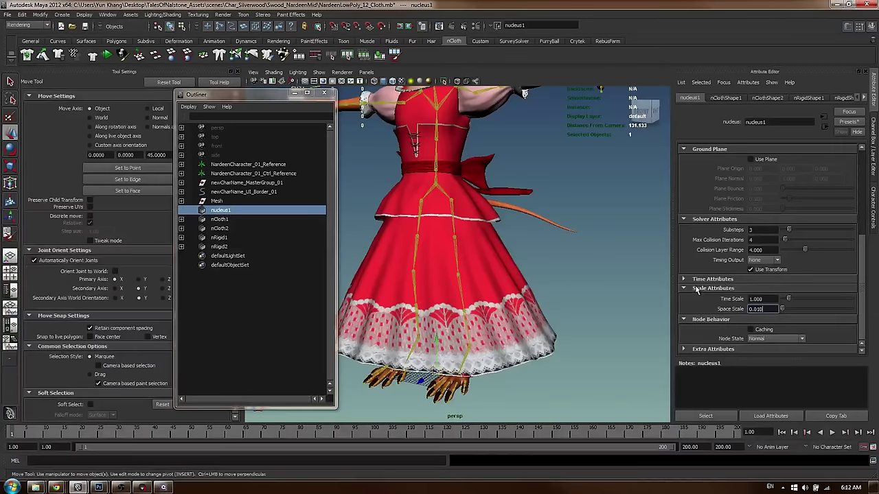
Close the Outliner, play the simulation to test the new space scale, and return to frame 1
left_click(324, 93)
left_click(590, 184)
key("alt+v")
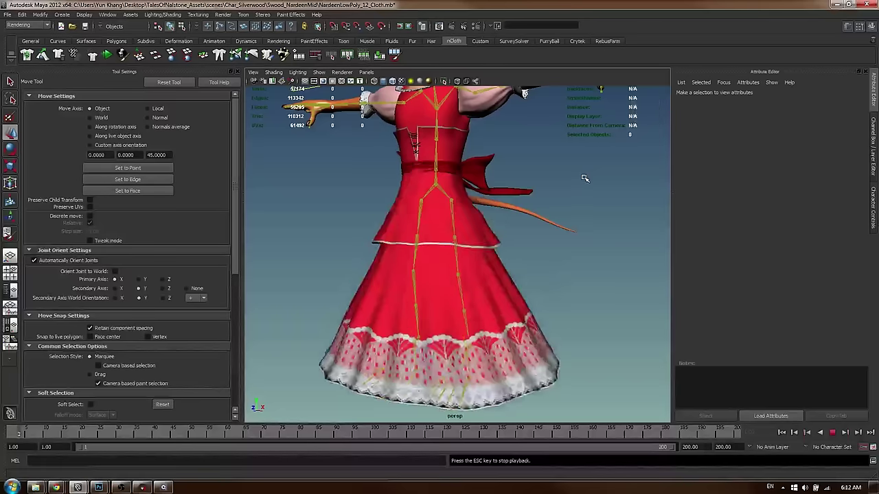
key("Escape")
key("alt+shift+v")
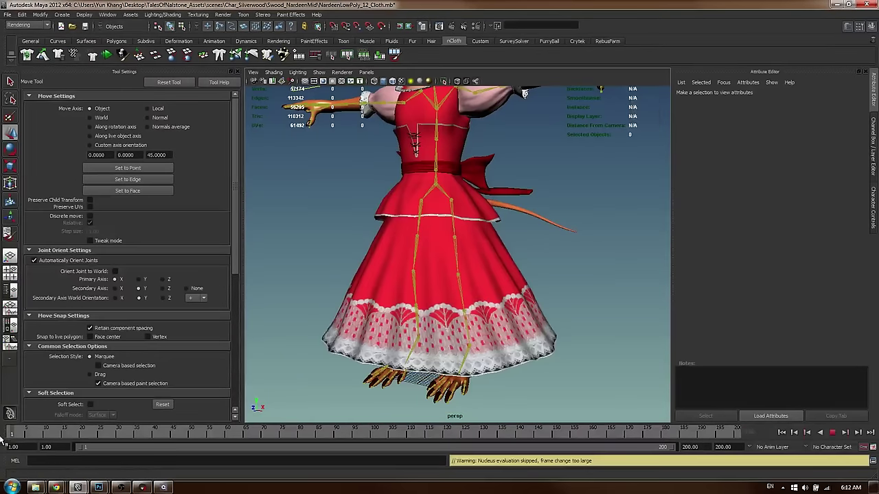
Set the Space Scale of nucleus1 to 0.100 and play the simulation
key("shift+o")
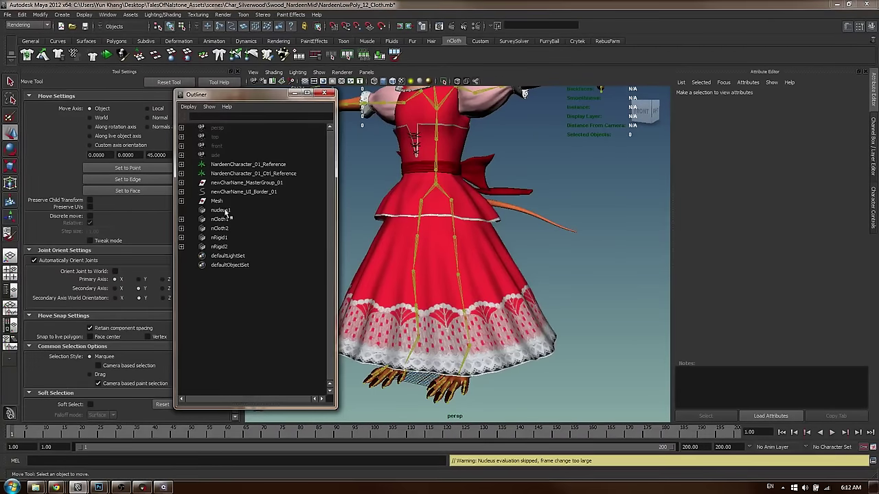
left_click(220, 210)
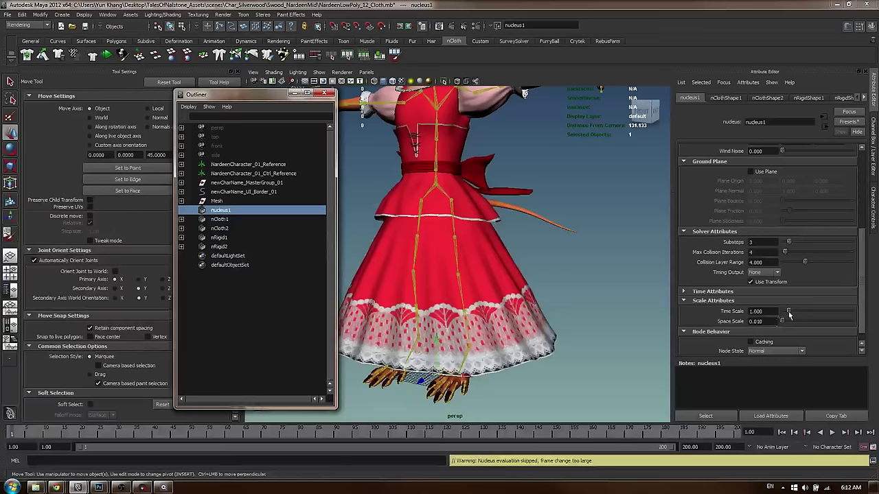
double_click(758, 321)
key("Return")
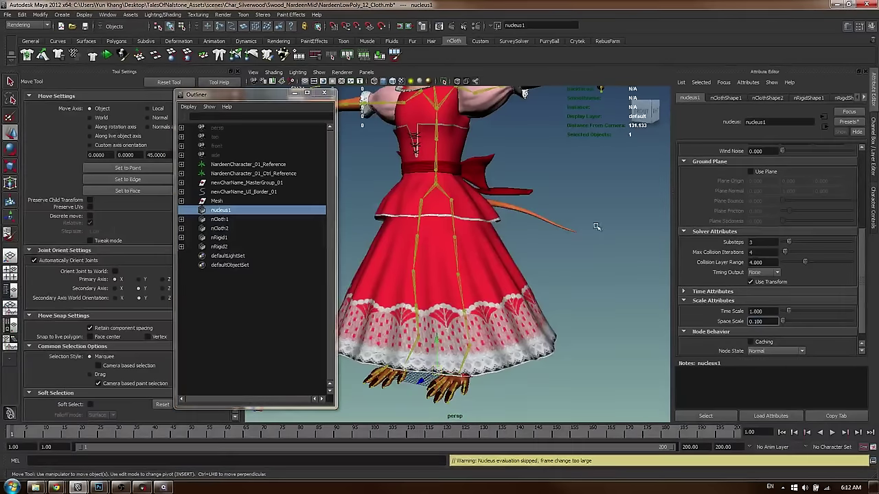
key("alt+v")
left_click(618, 309)
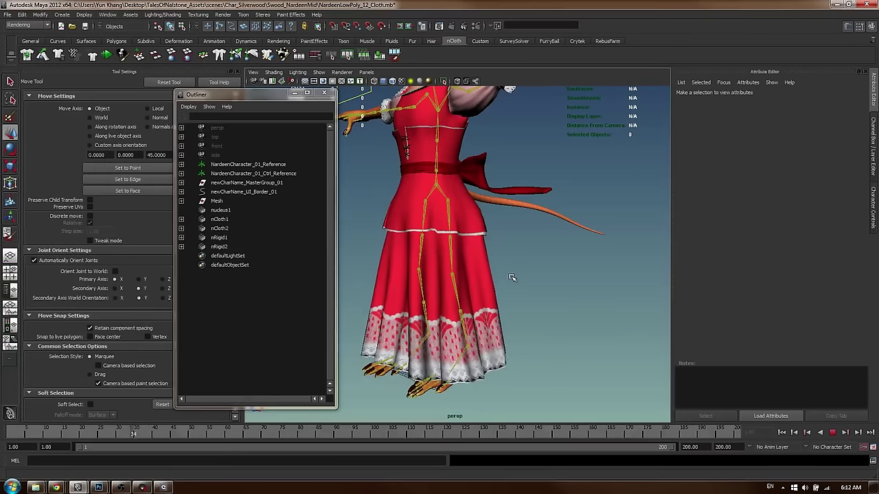
Set the Wind Speed of nucleus1 to 200
left_click(221, 210)
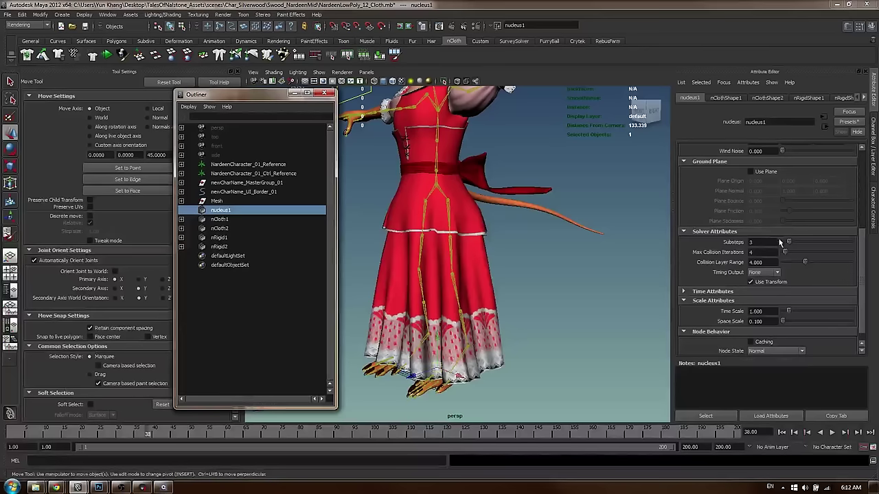
scroll(797, 266, "up", 3)
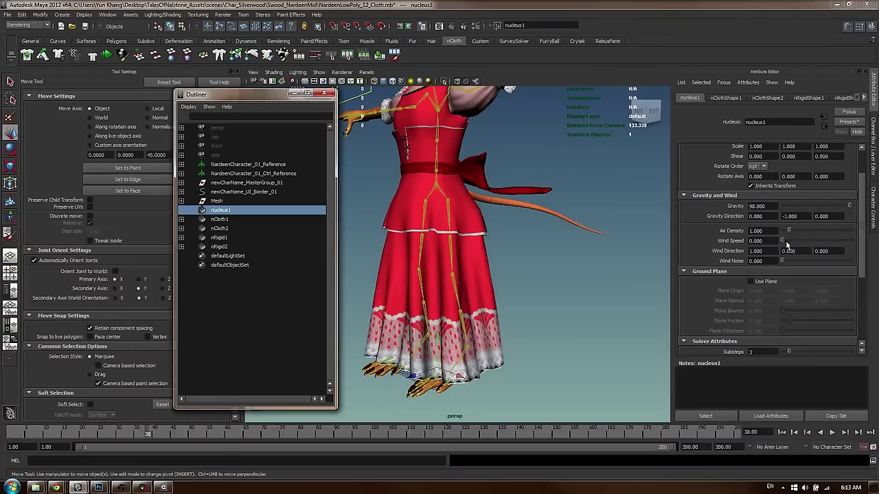
left_click_drag(786, 242, 851, 241)
double_click(773, 244)
type("200")
key("Return")
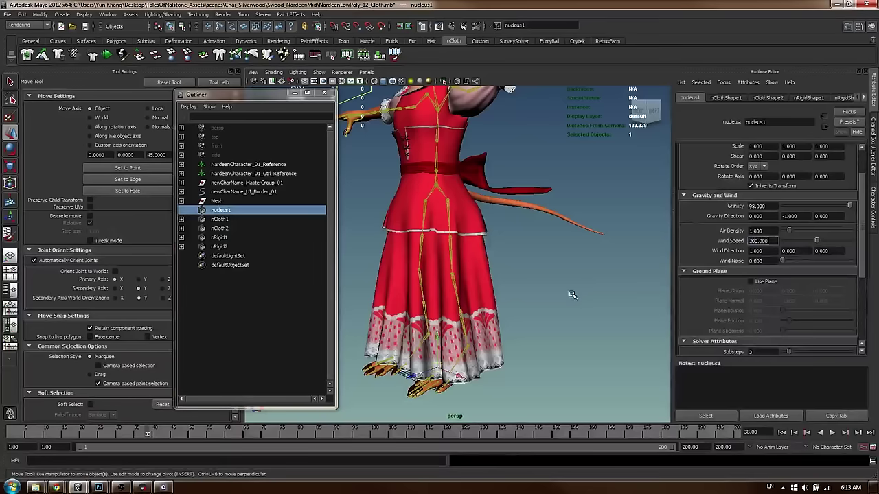
Play the simulation to test the wind on the dress, return to the start and replay it
left_click(577, 289)
key("alt+v")
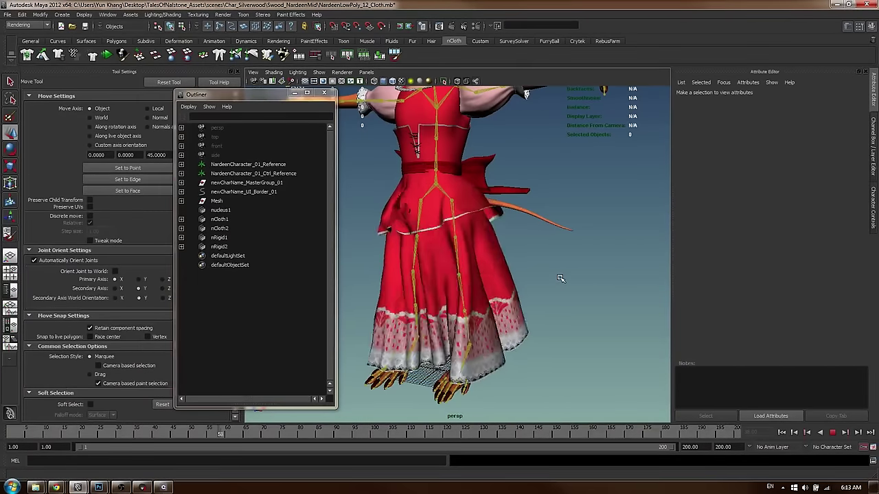
left_click_drag(56, 434, 5, 442)
key("alt+v")
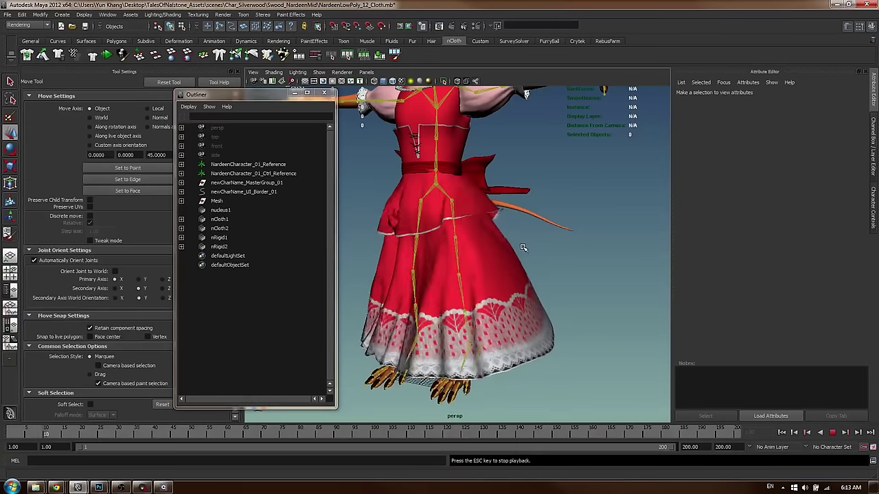
Return to frame 1 and set the Space Scale of nucleus1 to 0.200
left_click(13, 437)
left_click_drag(41, 435, 2, 445)
left_click(523, 286)
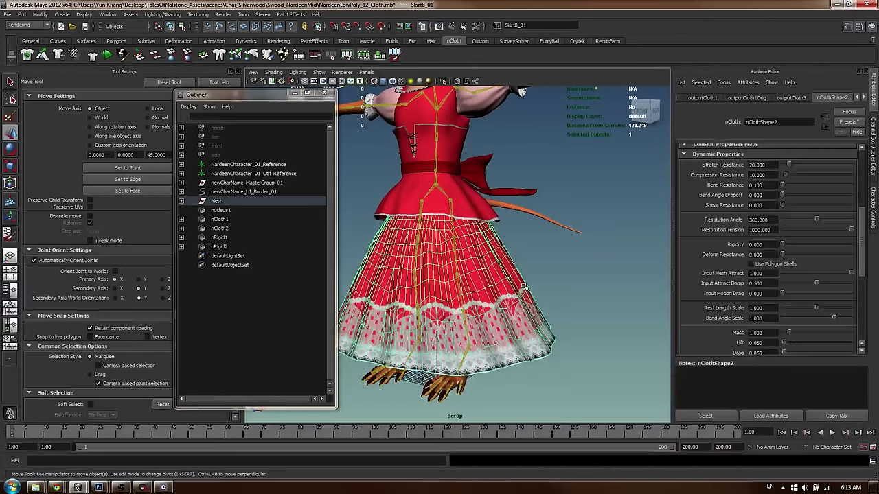
left_click(218, 210)
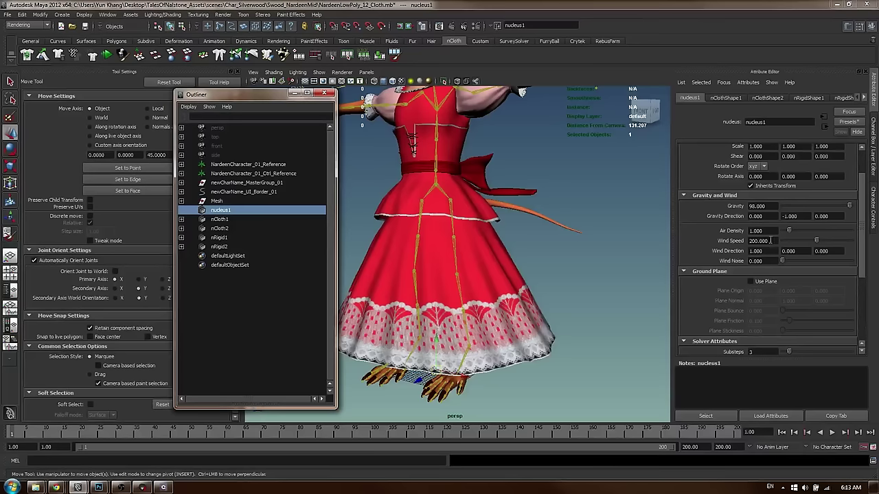
scroll(785, 247, "down", 3)
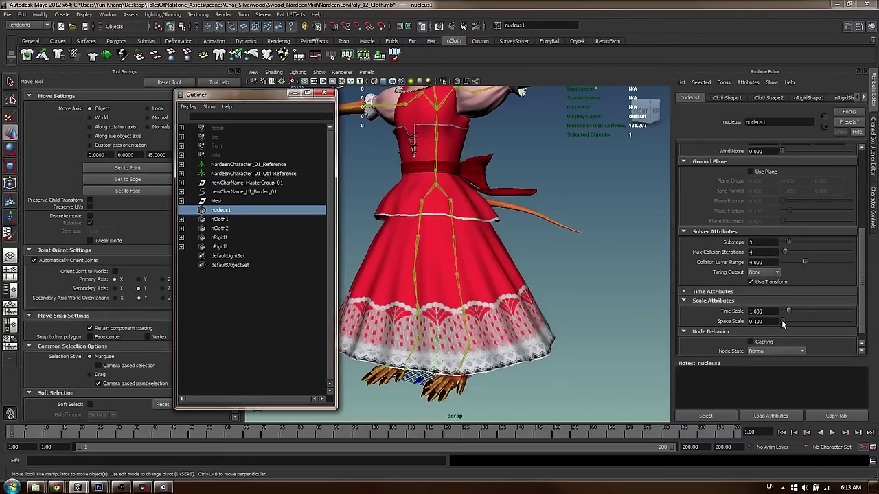
left_click(762, 322)
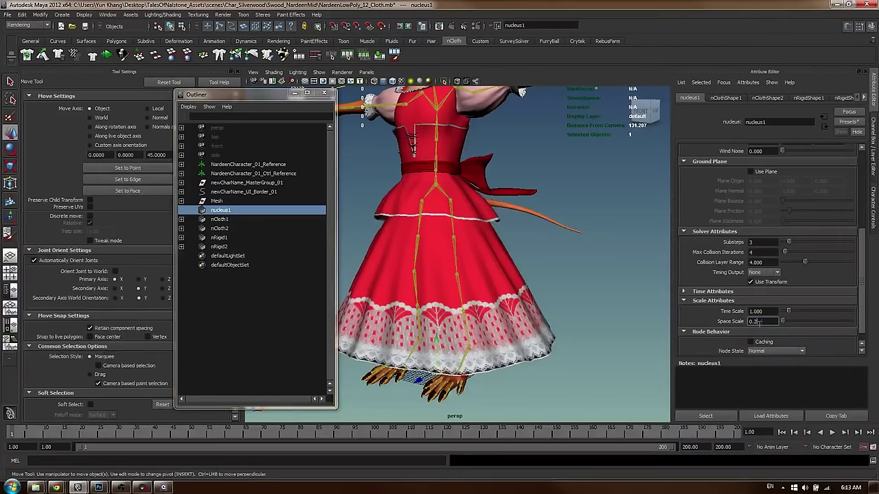
left_click(607, 283)
Play the simulation to test the dress with the new space scale, stop it and return to frame 1
key("alt+v")
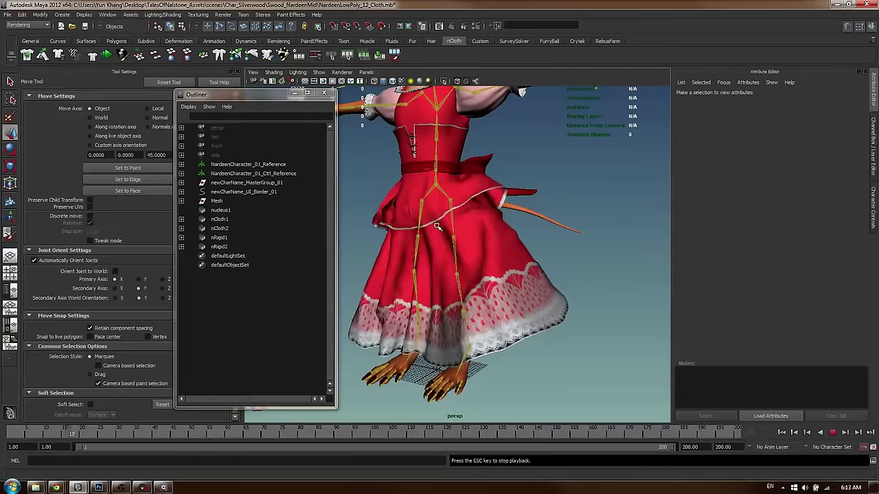
key("Escape")
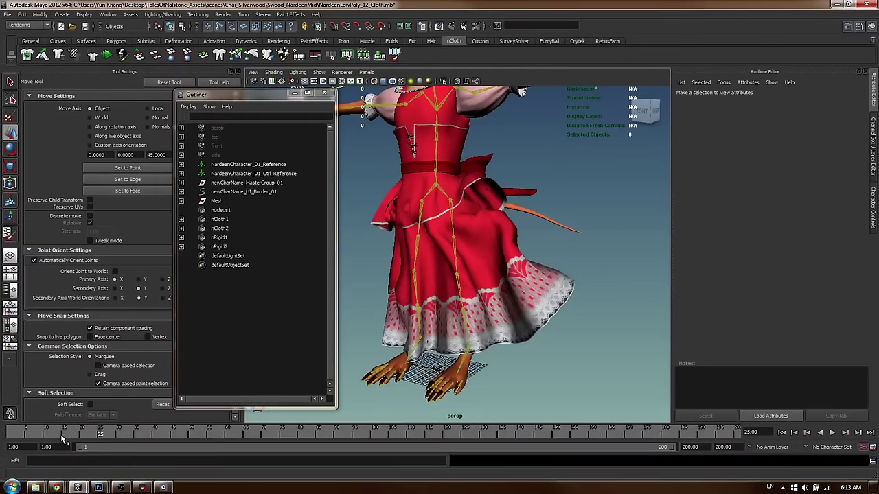
left_click_drag(61, 437, 5, 439)
Lower the Wind Speed of nucleus1 to about 74 and close the Outliner
left_click(222, 211)
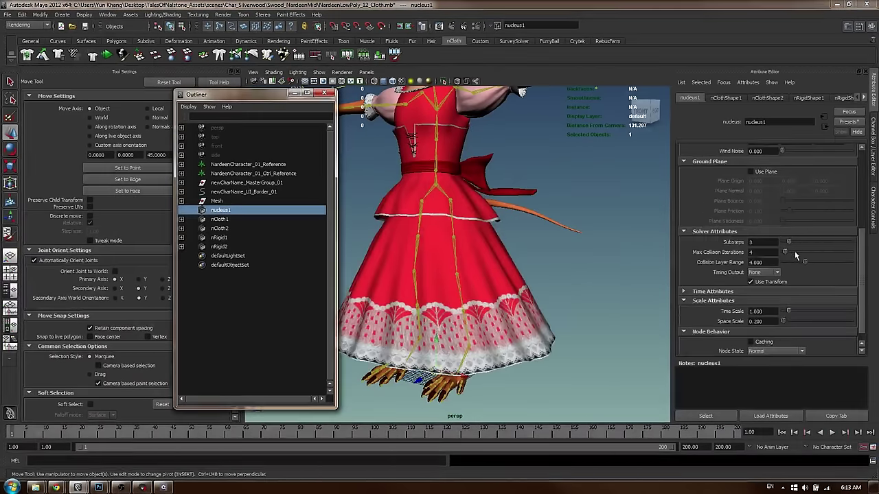
scroll(795, 251, "up", 3)
left_click_drag(818, 211, 795, 223)
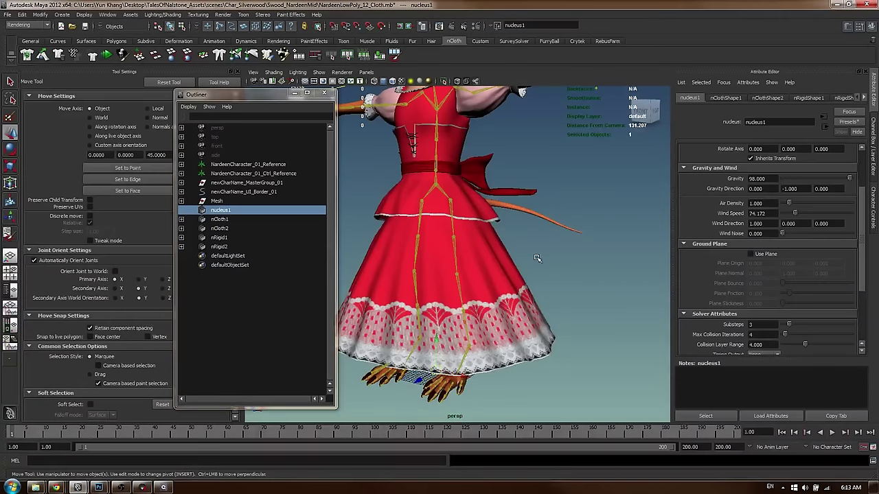
scroll(535, 249, "down", 4)
left_click_drag(535, 249, 510, 240, "alt")
middle_click_drag(509, 189, 499, 279, "alt")
left_click(324, 93)
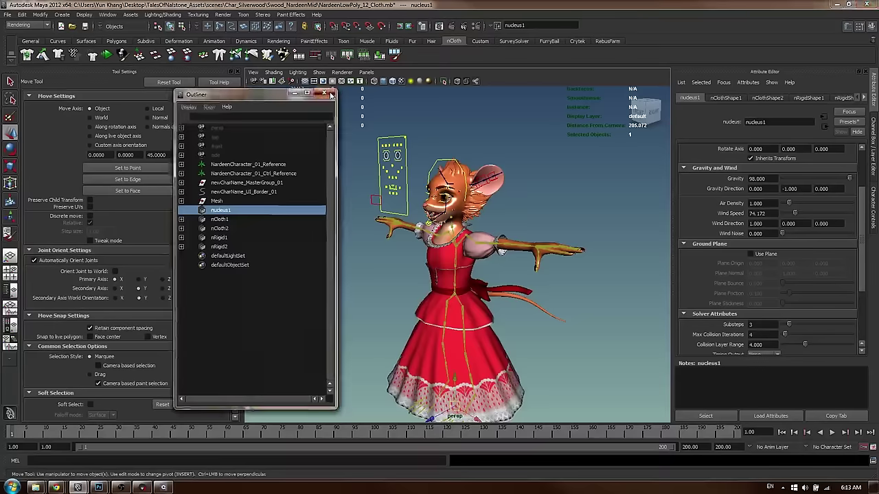
Try moving the character's hips control in the front view and undo the move
left_click_drag(412, 278, 442, 292, "alt")
scroll(441, 292, "up", 2)
middle_click_drag(439, 296, 436, 268, "alt")
left_click_drag(429, 268, 454, 270, "alt")
left_click(453, 269)
middle_click_drag(544, 261, 572, 281)
key("ctrl+z")
key("ctrl+z")
Save the scene and switch from the Move tool to the Select tool
key("ctrl+s")
key("q")
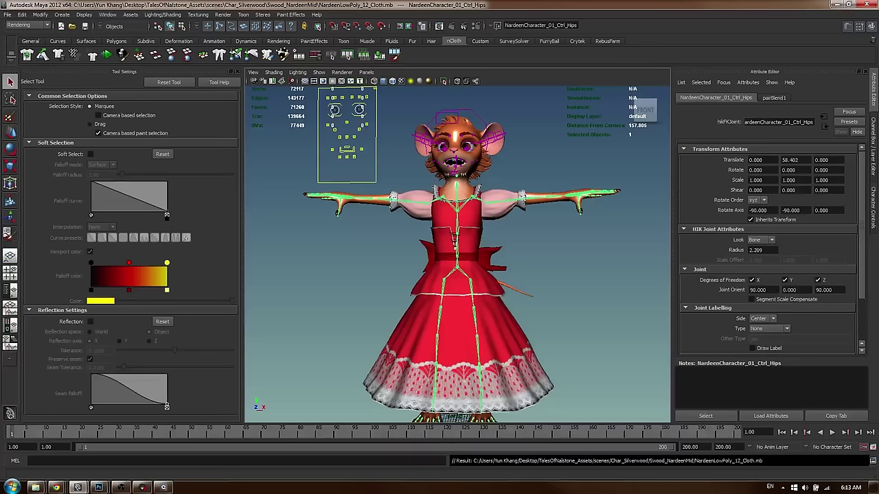
left_click_drag(644, 203, 549, 253, "alt")
middle_click_drag(549, 253, 547, 223, "alt")
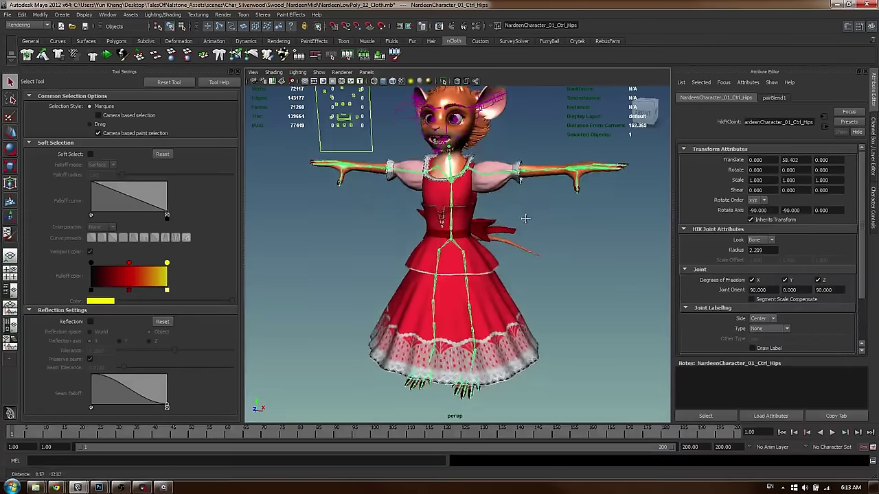
right_click_drag(547, 223, 476, 224, "alt")
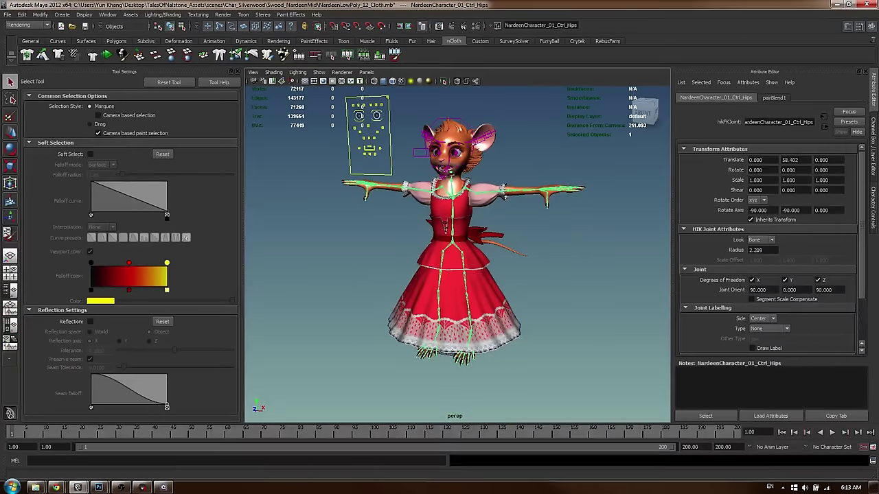
Look at the finished Nardeen render on CGSociety in Chrome, return to Maya and deselect the hips control
left_click(55, 487)
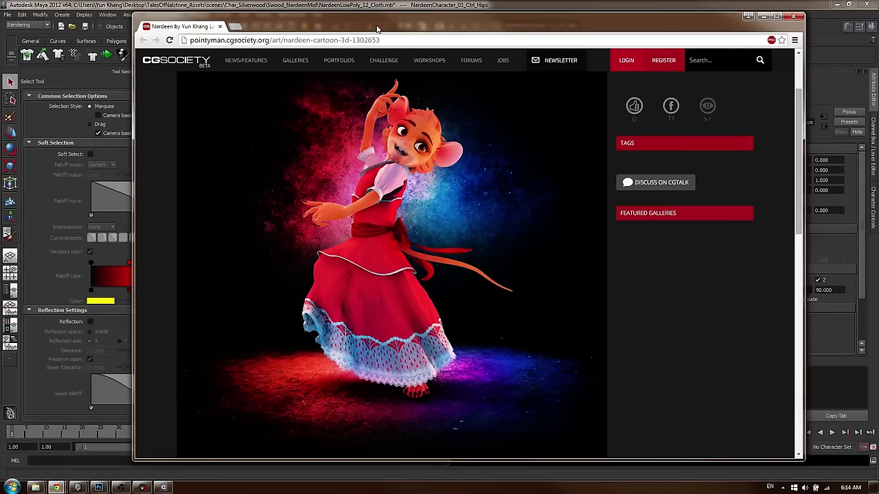
left_click(763, 16)
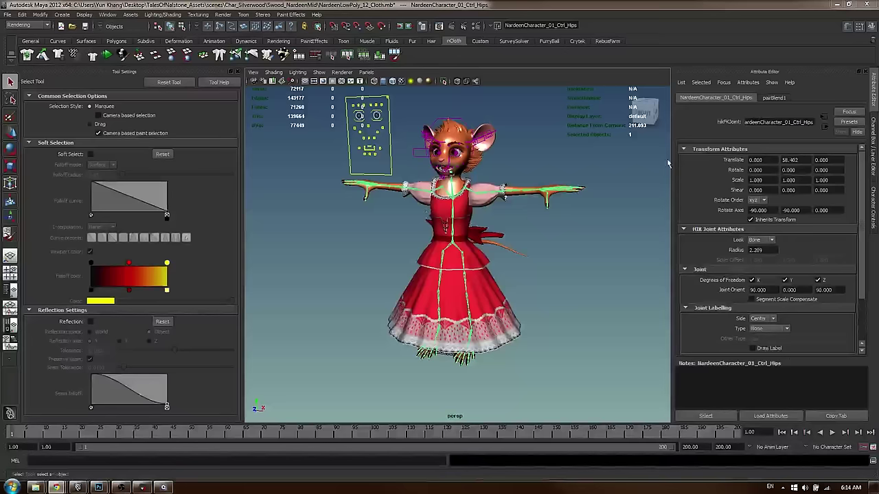
left_click_drag(481, 229, 434, 234, "alt")
right_click_drag(433, 235, 480, 237, "alt")
left_click(539, 211)
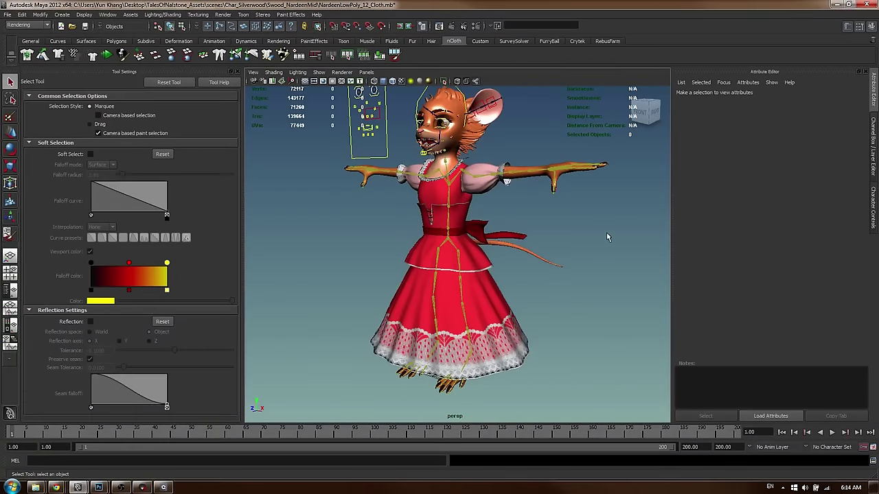
Show the Character Controls for NardeenCharacter_01 and select the rig's hips control
left_click(869, 213)
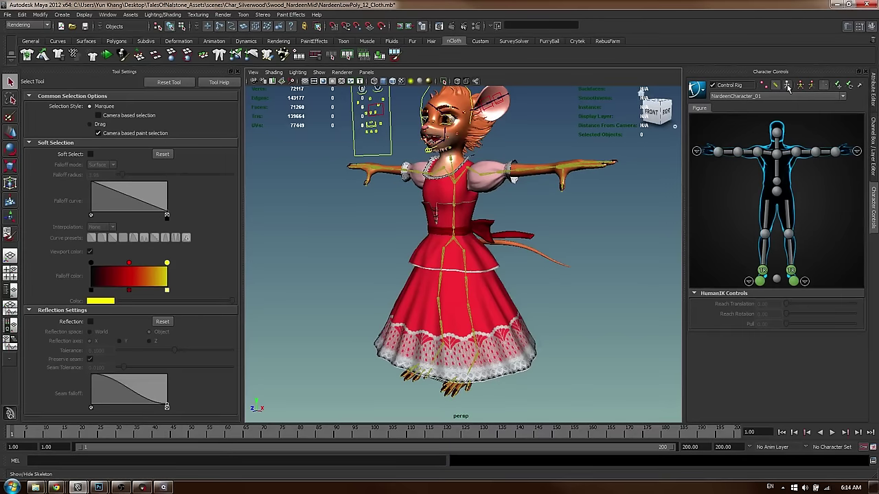
left_click_drag(475, 225, 440, 224, "alt")
right_click_drag(439, 224, 406, 192, "alt")
left_click(464, 234)
left_click_drag(406, 192, 464, 181, "alt")
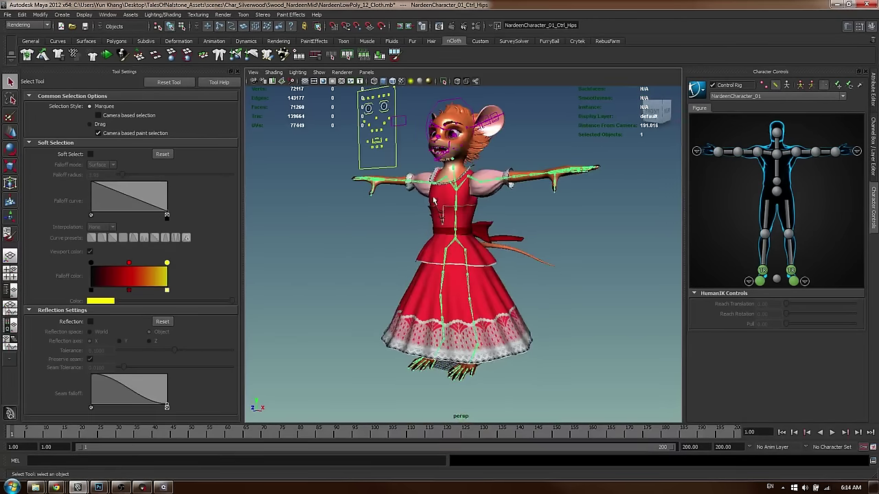
Switch to Photoshop and create a new transparent document with the default settings
left_click(96, 486)
left_click(89, 471)
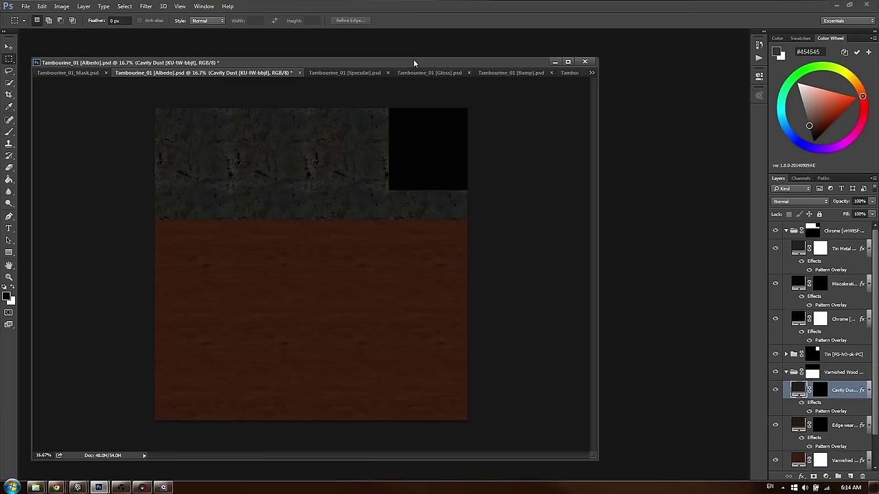
left_click_drag(413, 59, 415, 58)
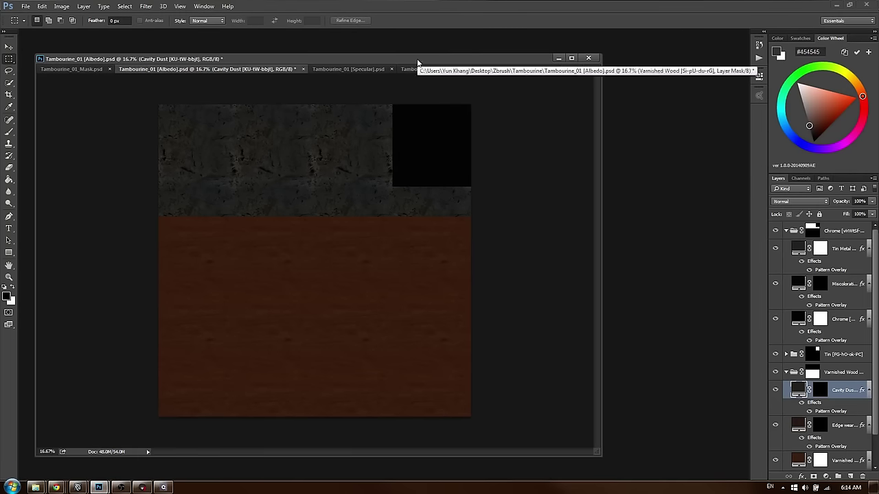
key("ctrl+n")
key("Return")
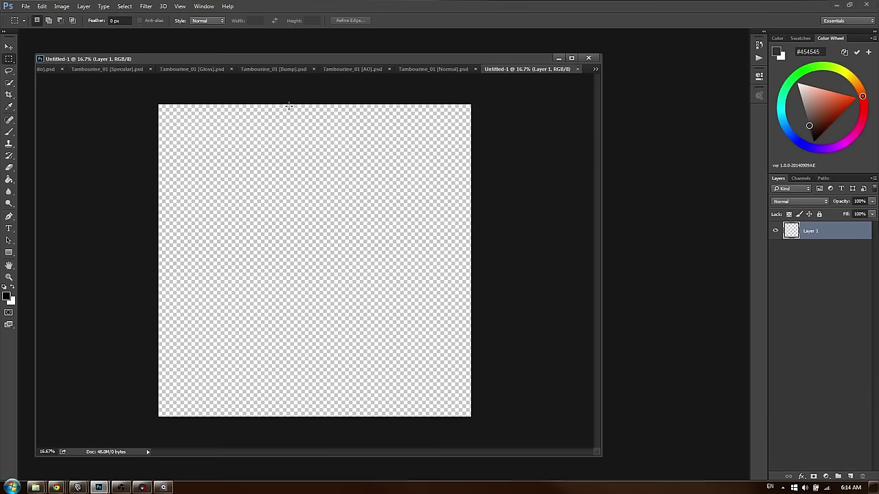
Fill the canvas with the grey #999999 using the Paint Bucket
key("g")
left_click(803, 106)
left_click(463, 268)
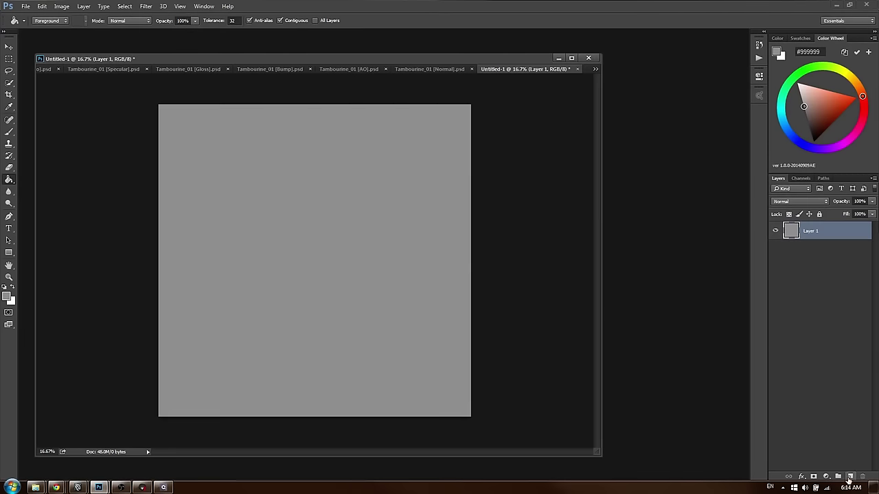
Add a new layer above the grey one and ready the Brush tool with the near-white colour #f0f0f0
left_click(850, 475)
left_click(798, 87)
key("b")
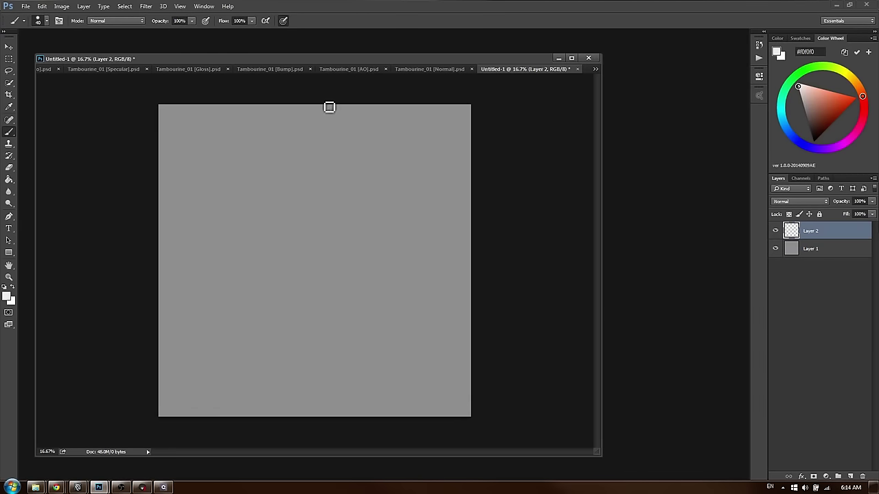
left_click_drag(318, 67, 322, 55)
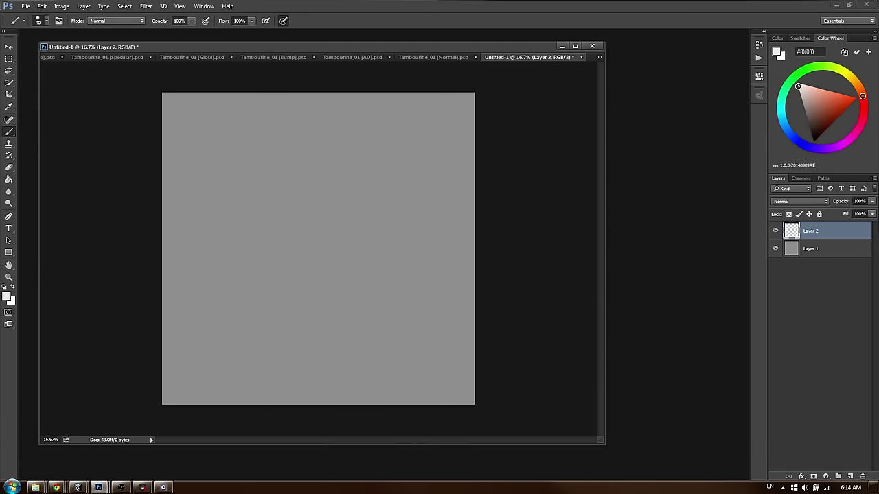
Switch to Chrome for the Google image results for "dancing" and enlarge the browser window
key("alt+Tab")
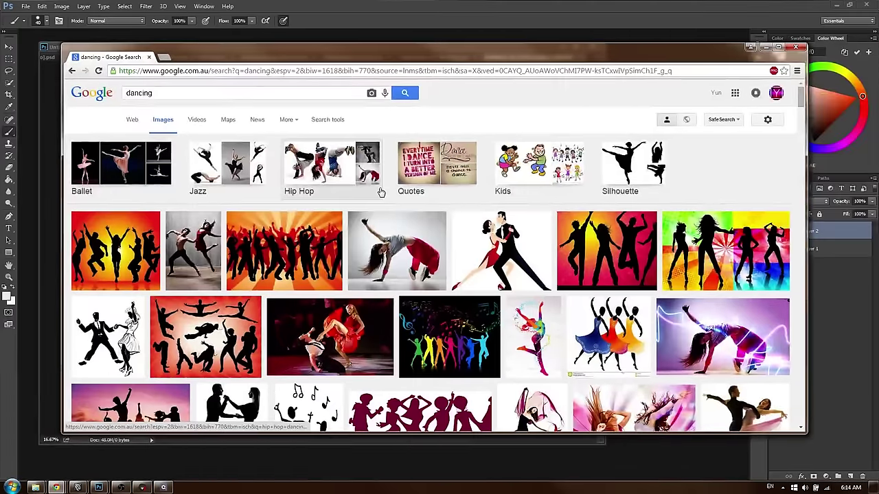
left_click_drag(804, 433, 808, 453)
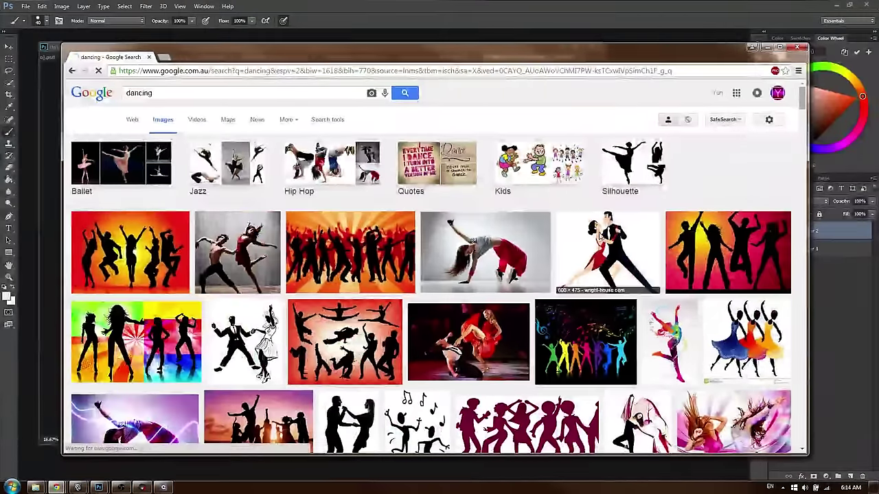
left_click_drag(412, 50, 426, 44)
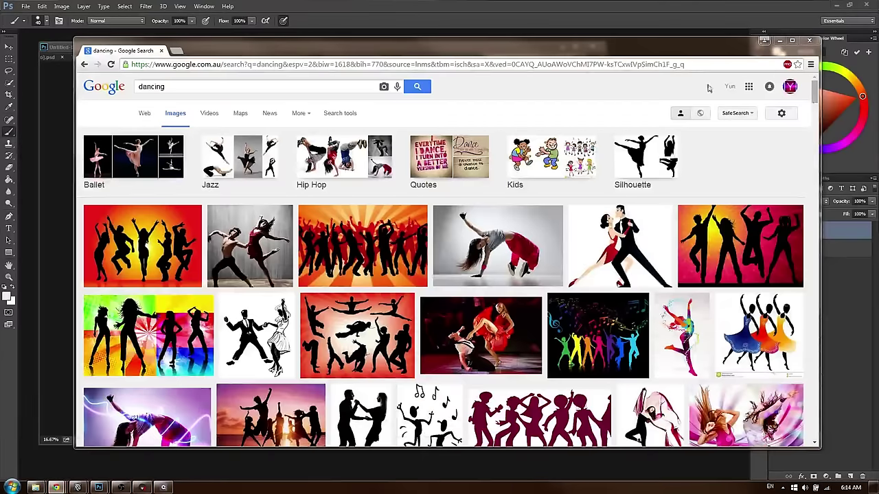
Bring the YouTube live chat window into view, read the viewers' messages and move it back off the screen
left_click_drag(878, 48, 817, 28)
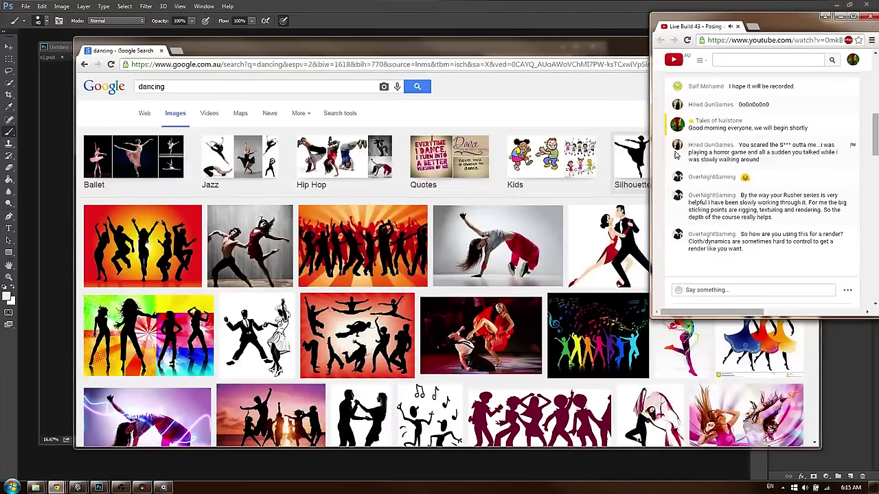
left_click_drag(731, 243, 741, 249)
left_click(753, 240)
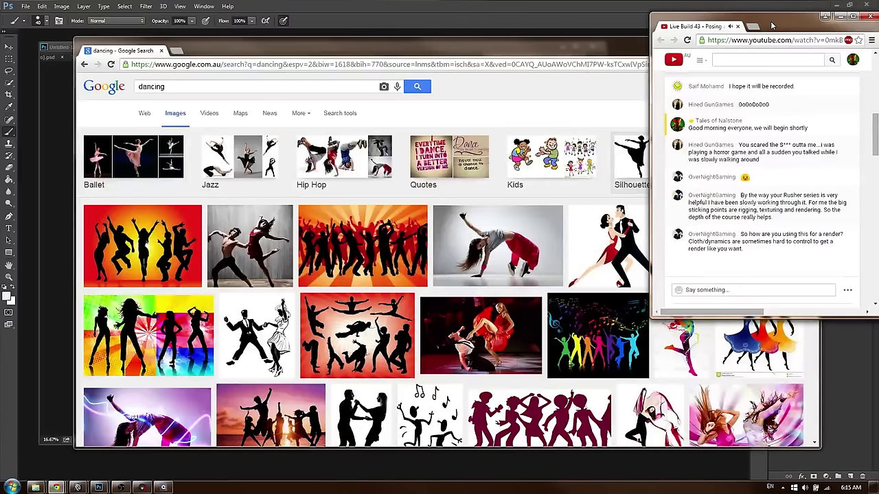
left_click_drag(772, 25, 878, 32)
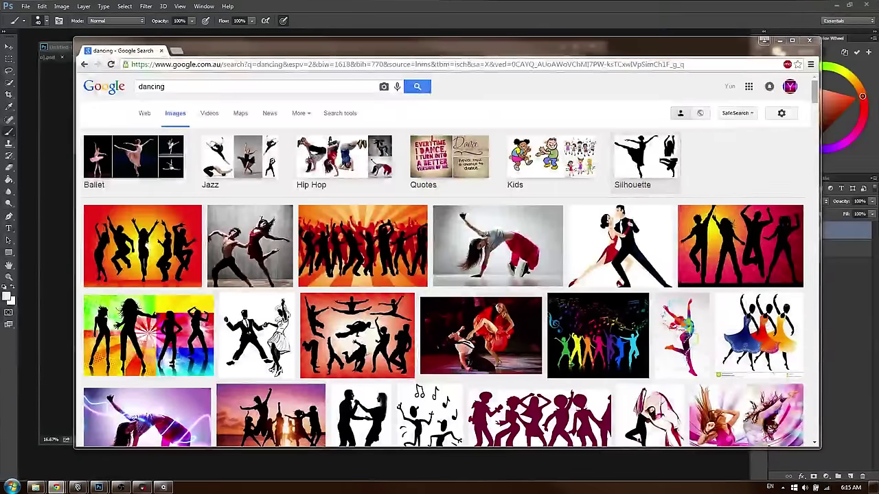
Open the Ballet category of the dancing image results and browse the pose references
left_click_drag(388, 51, 522, 61)
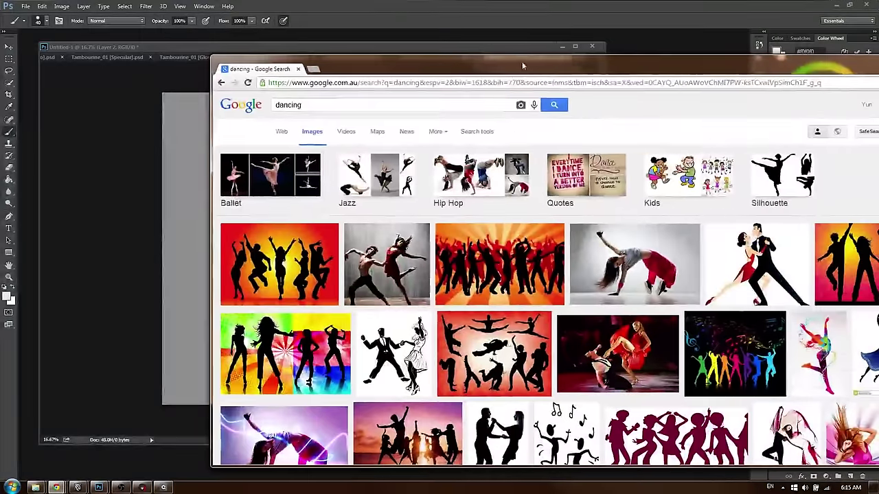
left_click(246, 175)
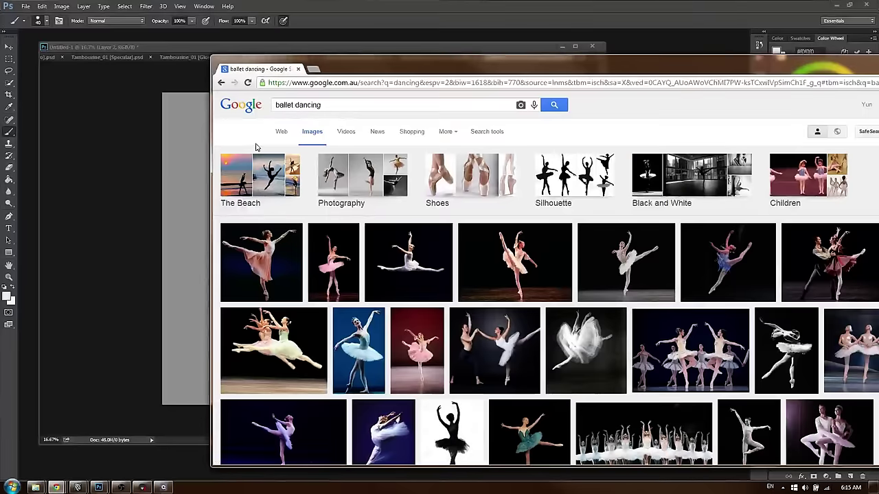
scroll(255, 147, "down", 2)
left_click_drag(591, 62, 460, 62)
Switch to the CGSociety page and examine the dancing pose in the finished Nardeen render
key("alt+Tab")
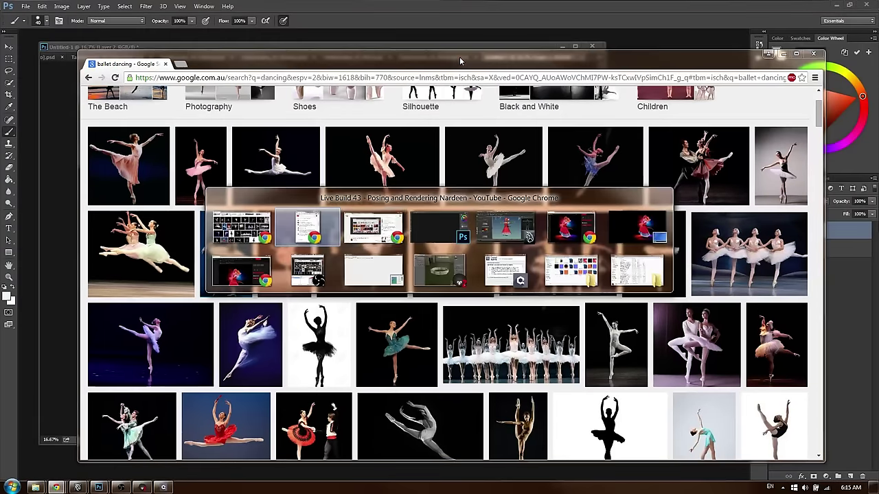
scroll(293, 294, "down", 1)
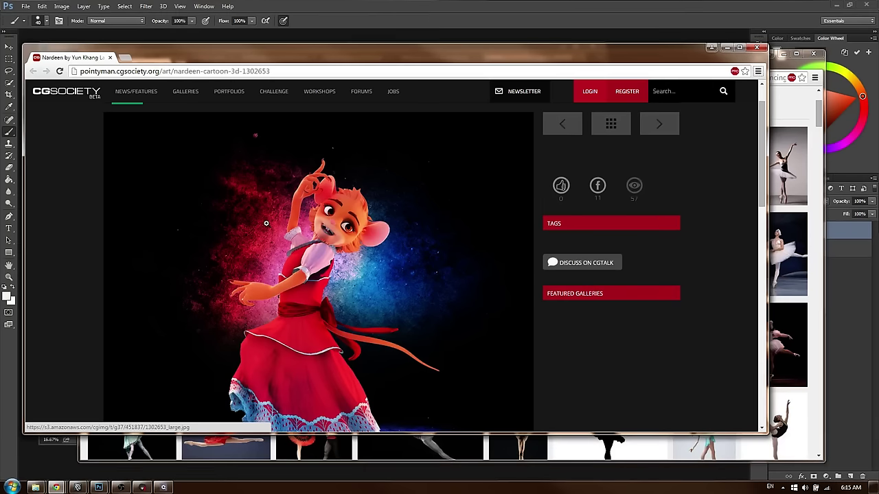
left_click_drag(391, 52, 393, 45)
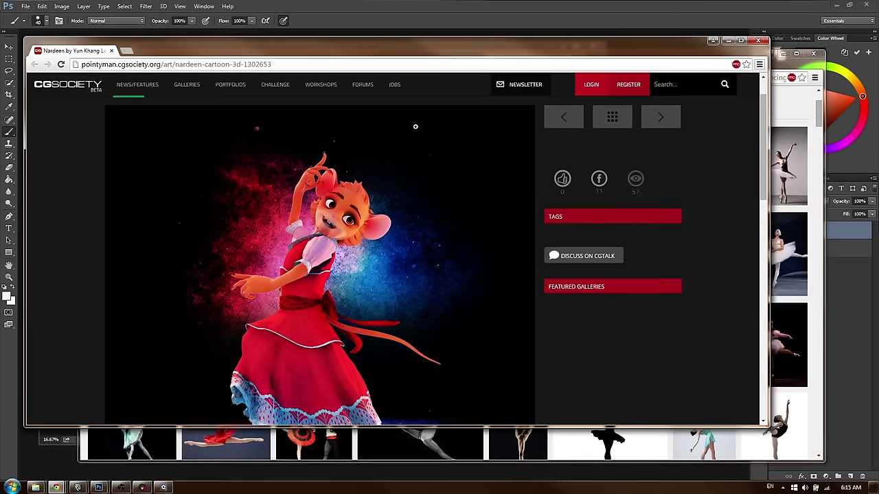
scroll(505, 180, "down", 1)
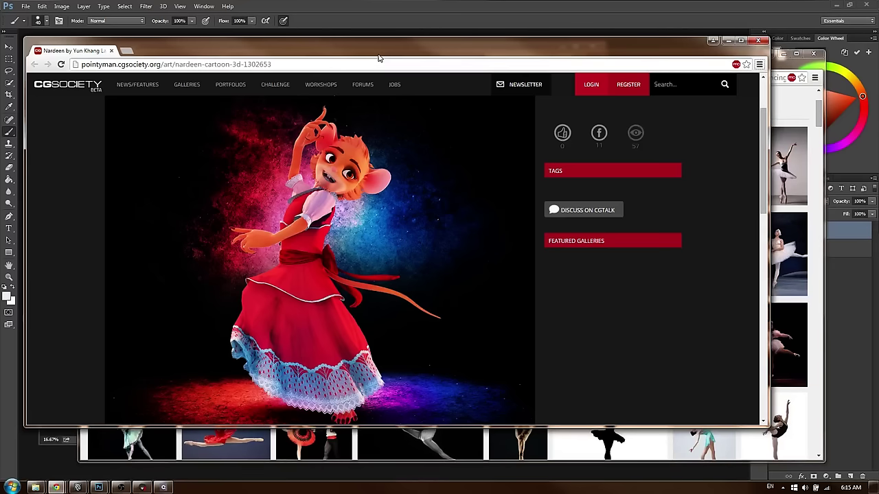
Compare the pose in the finished Nardeen render with the ballet images, and move the CGSociety window off the screen
left_click_drag(320, 55, 574, 55)
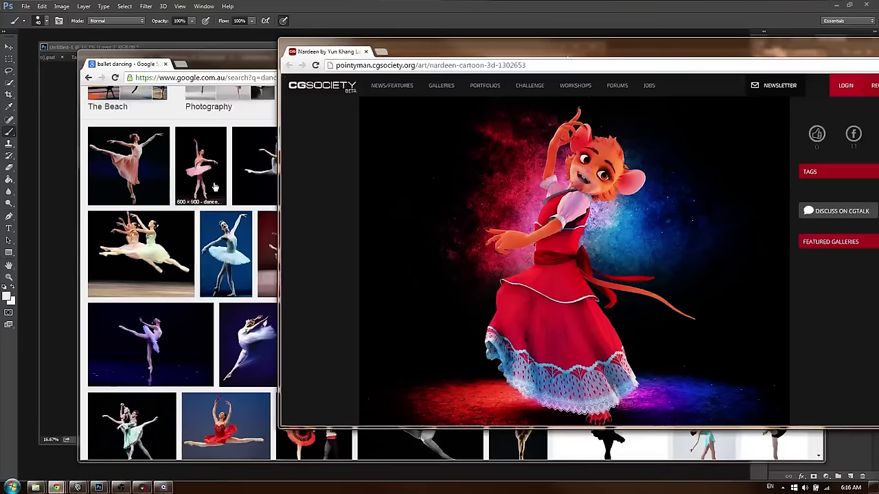
left_click_drag(663, 49, 463, 40)
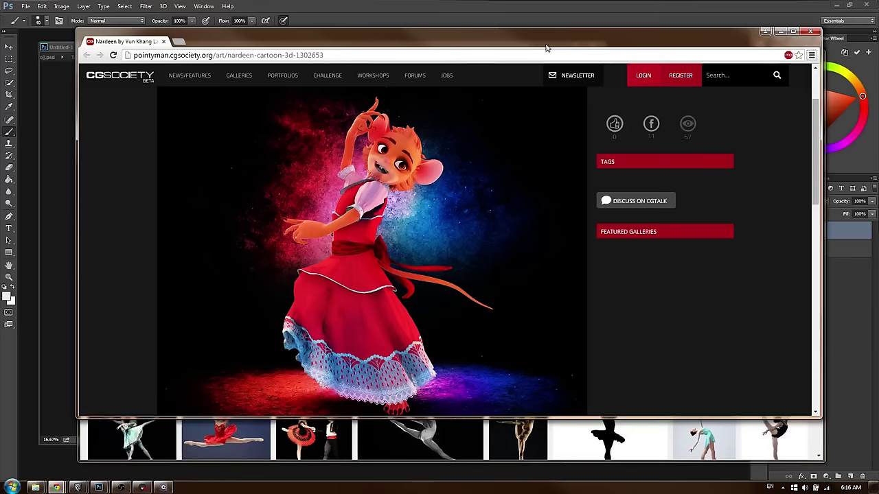
left_click_drag(367, 46, 878, 83)
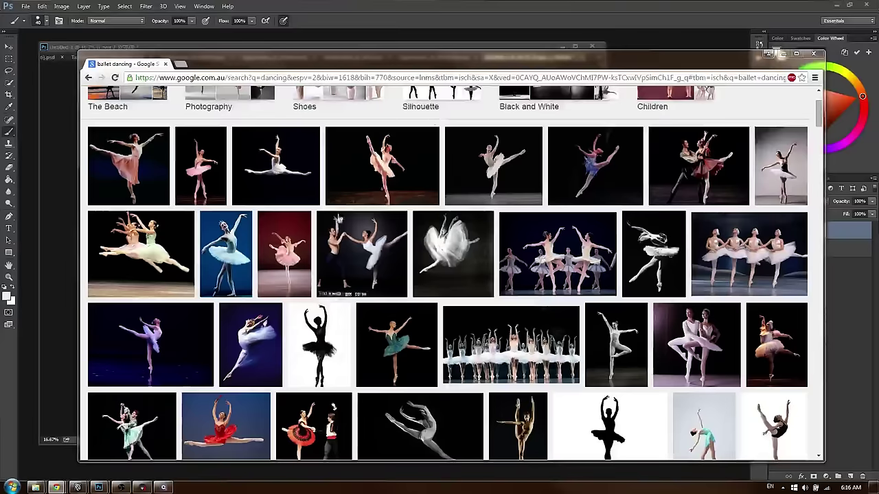
Browse the ballet images and refine the image search to "ballet dancing spin"
scroll(425, 137, "down", 2)
scroll(394, 327, "down", 2)
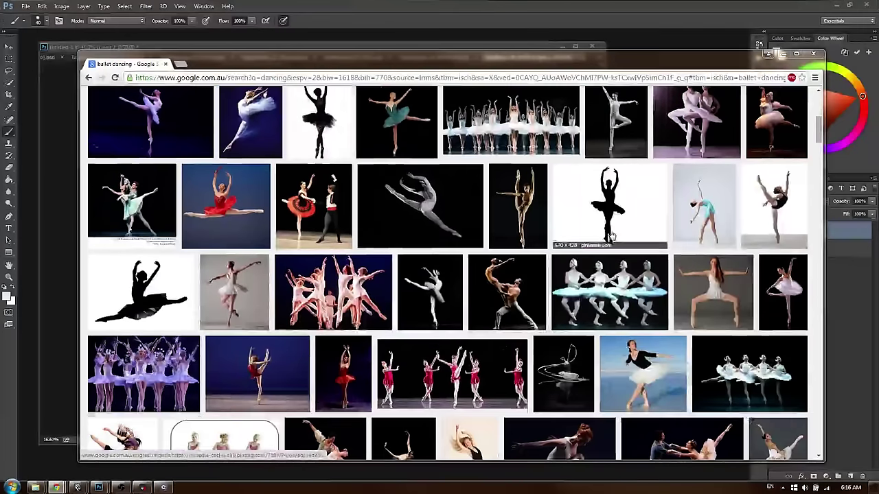
scroll(682, 254, "down", 3)
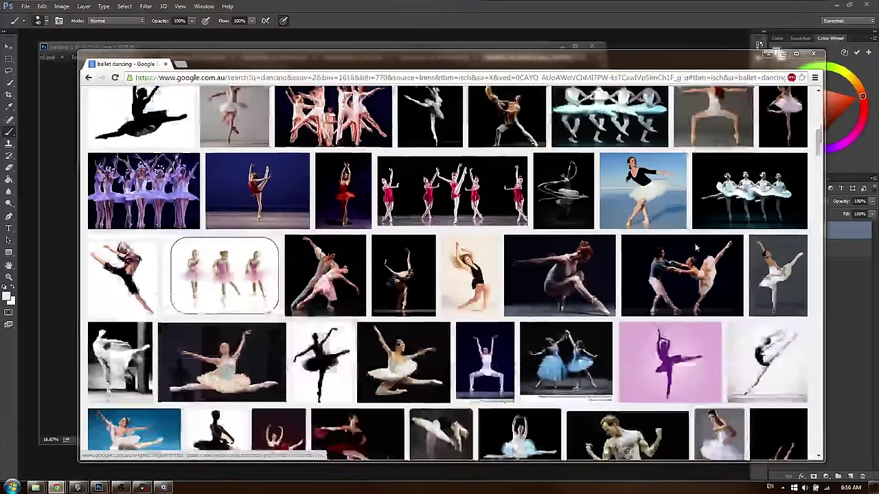
scroll(682, 254, "up", 4)
scroll(681, 254, "up", 3)
left_click(208, 100)
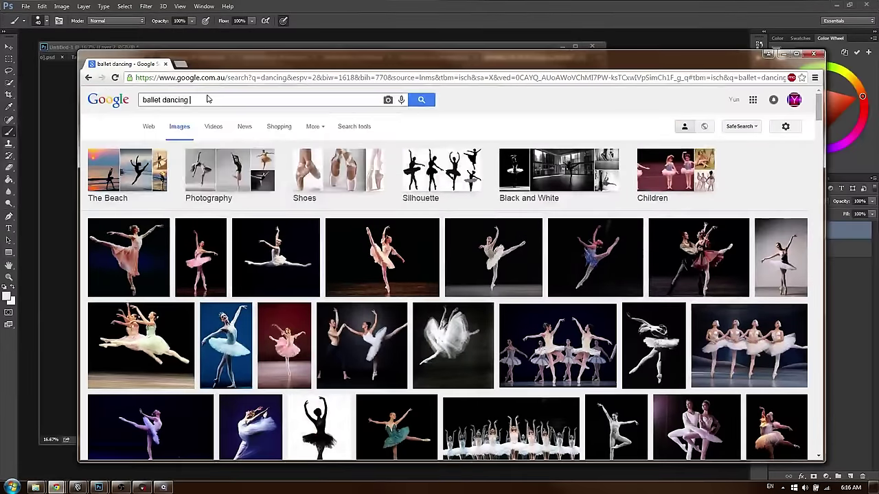
type("spin")
key("Return")
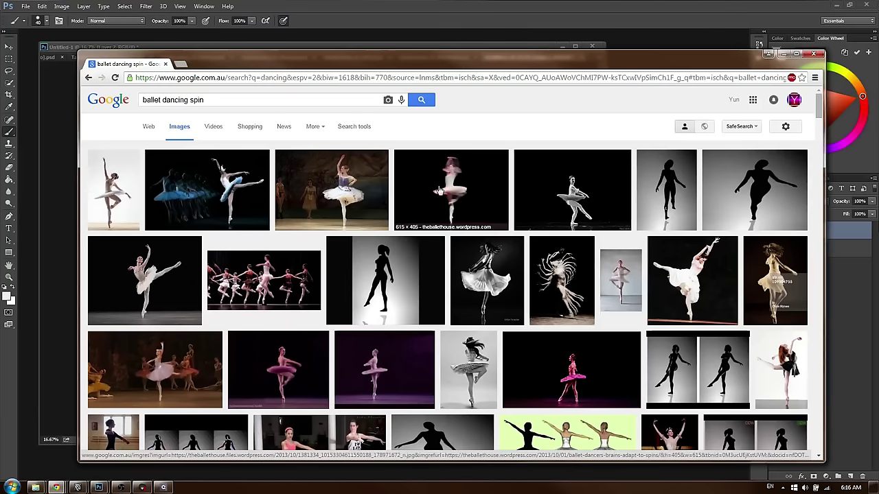
Preview several spinning dancers in the results, examine their poses and skirt motion, and move the browser window off the screen
right_click(493, 260)
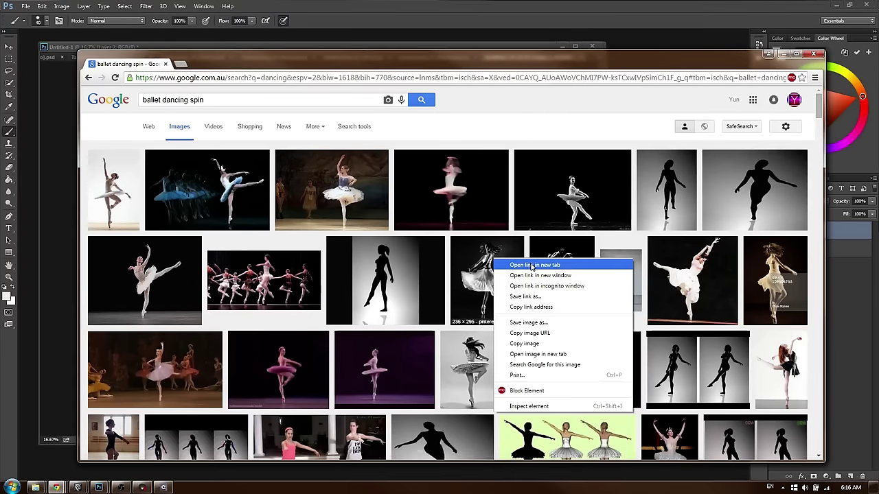
key("Escape")
left_click(501, 257)
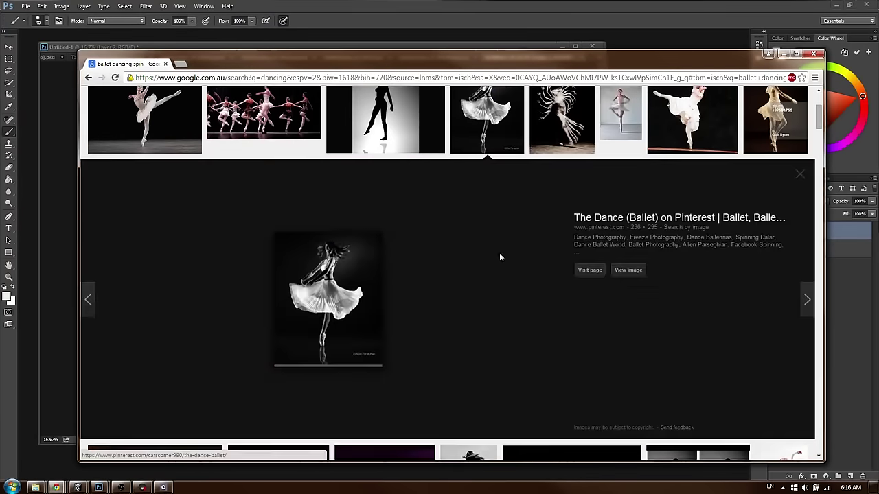
scroll(390, 277, "down", 1)
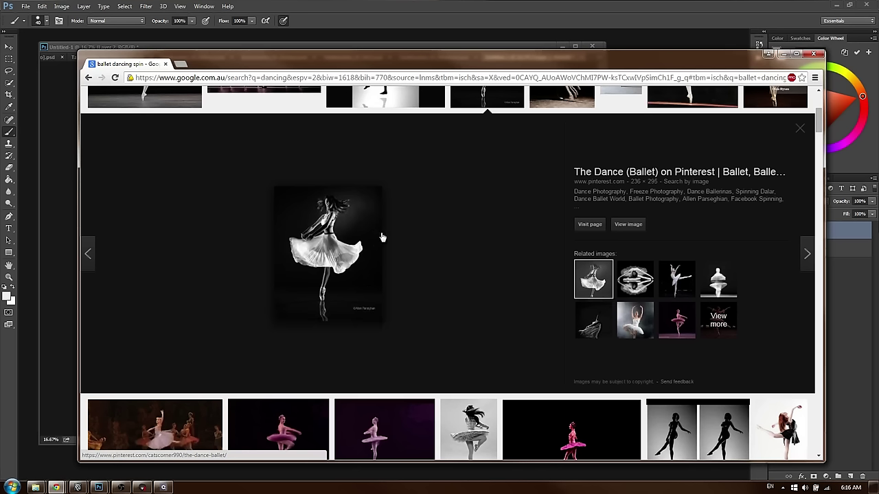
scroll(359, 222, "down", 3)
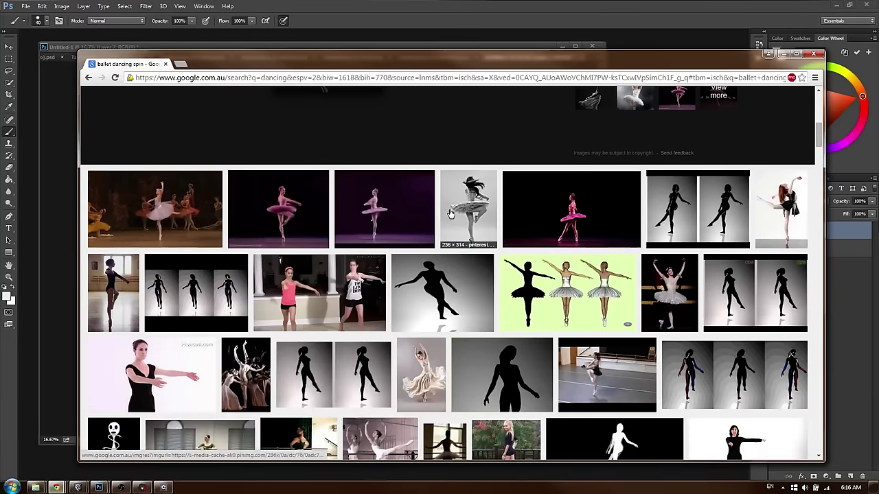
left_click(300, 287)
scroll(395, 254, "down", 9)
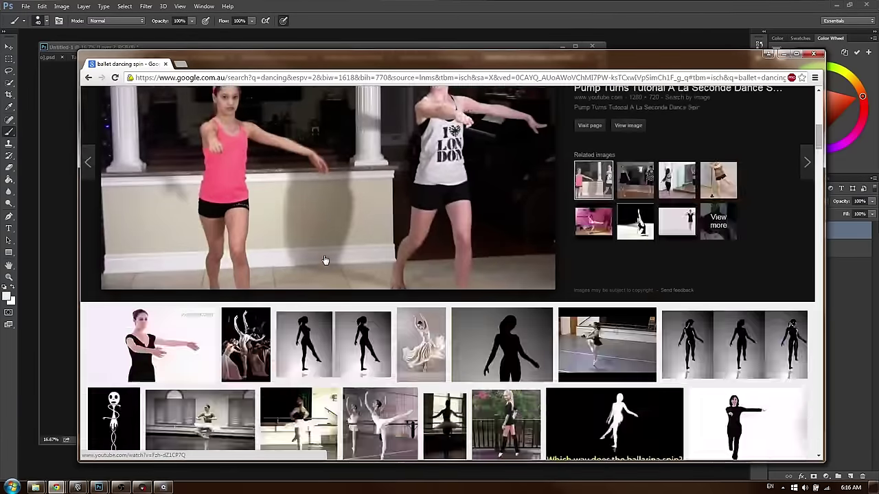
scroll(396, 254, "down", 1)
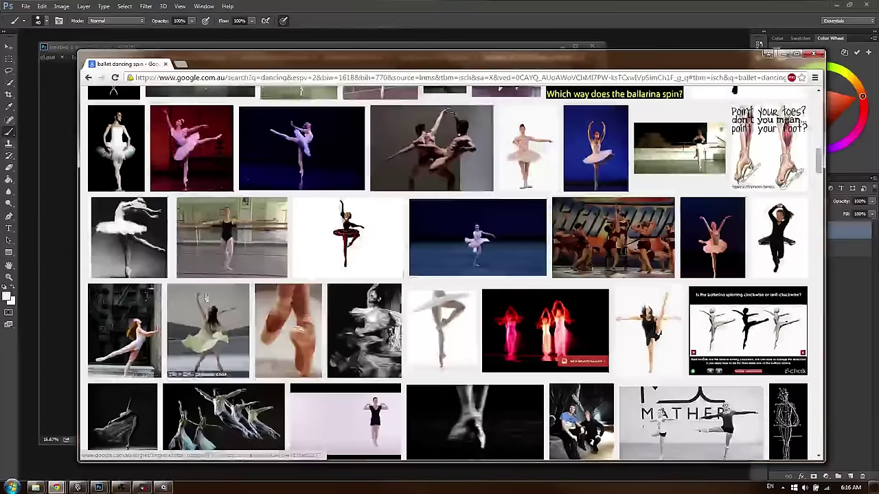
scroll(368, 204, "down", 5)
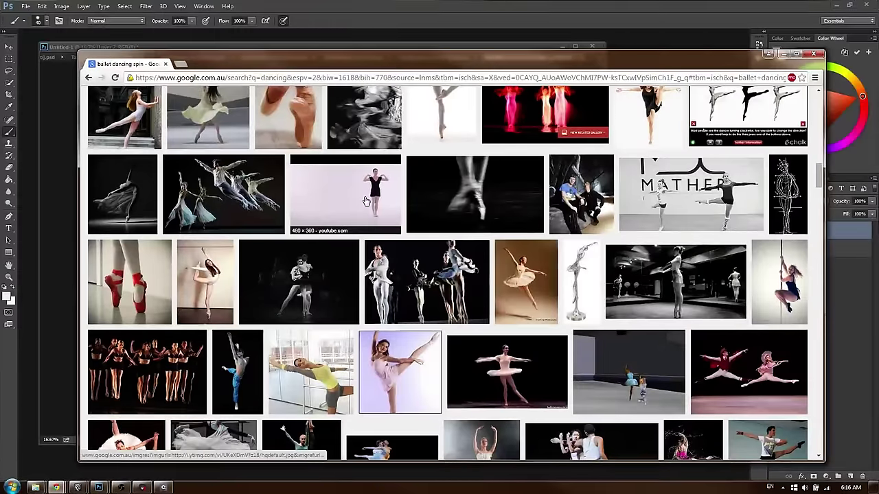
left_click(379, 255)
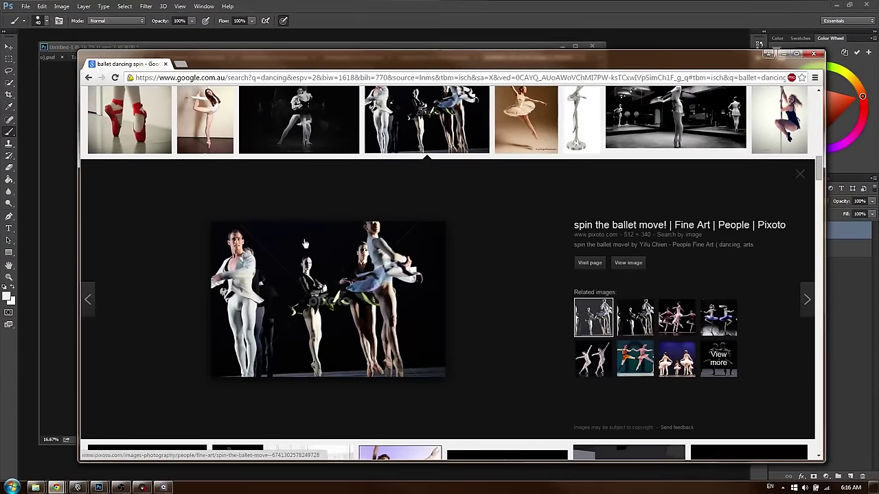
scroll(495, 275, "down", 1)
scroll(357, 264, "down", 2)
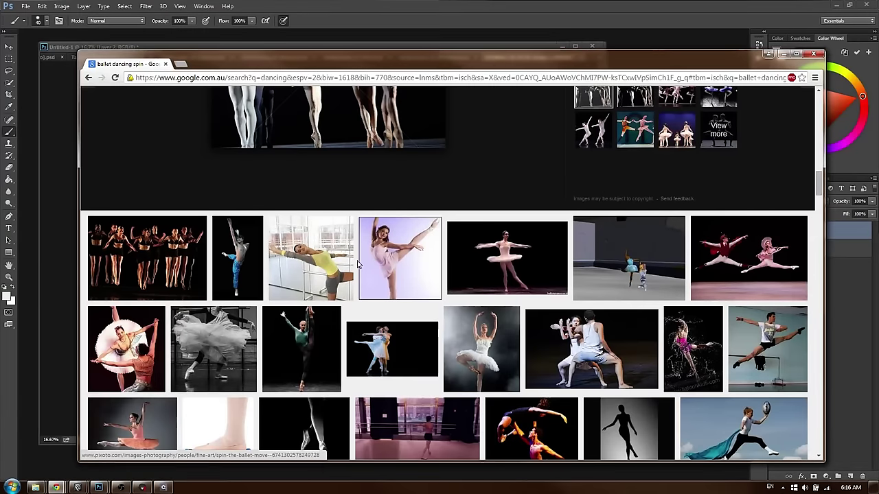
left_click_drag(385, 65, 878, 45)
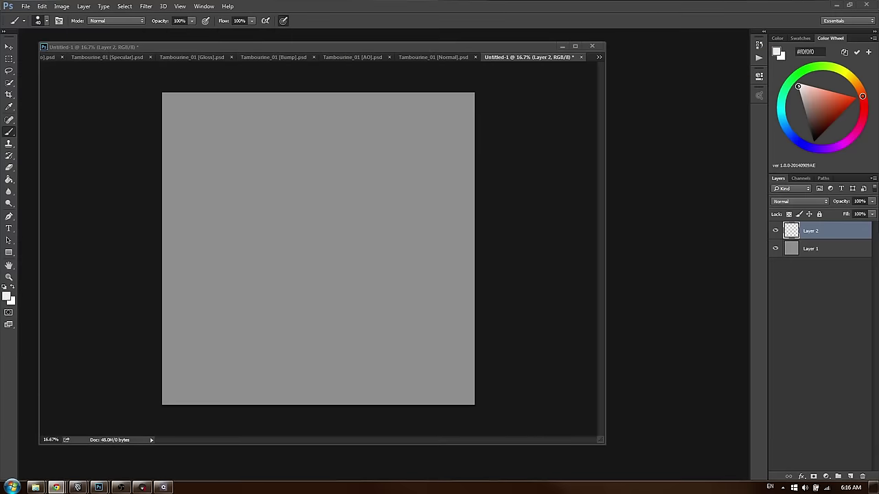
Switch to Photoshop, try brush strokes on Layer 2 of the grey Untitled-1 canvas, and undo them
left_click(542, 117)
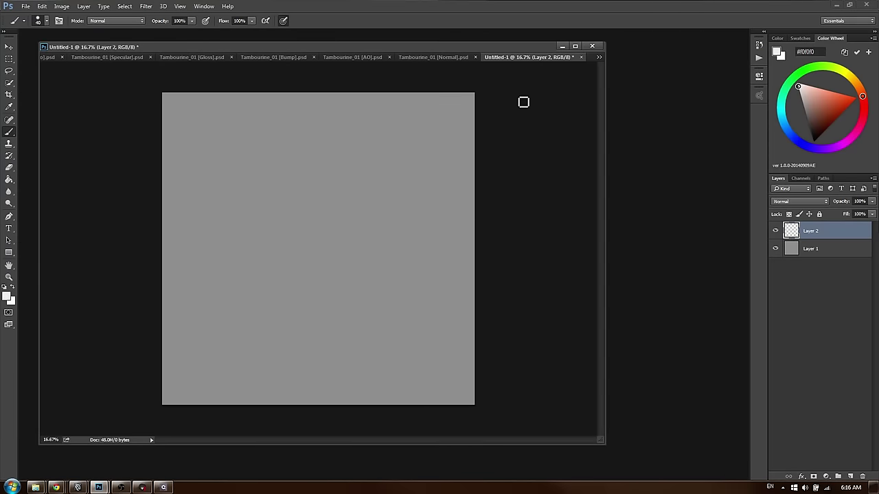
mouse_move(199, 206)
left_mouse_down()
mouse_move(249, 223)
mouse_move(340, 218)
left_mouse_up()
key("ctrl+z")
mouse_move(349, 167)
left_mouse_down()
mouse_move(338, 231)
mouse_move(373, 199)
left_mouse_up()
key("ctrl+z")
Map the Classic Pen's screen area to Monitor 1 in Wacom Tablet Properties, and test it with a brush stroke that is undone
left_click(12, 486)
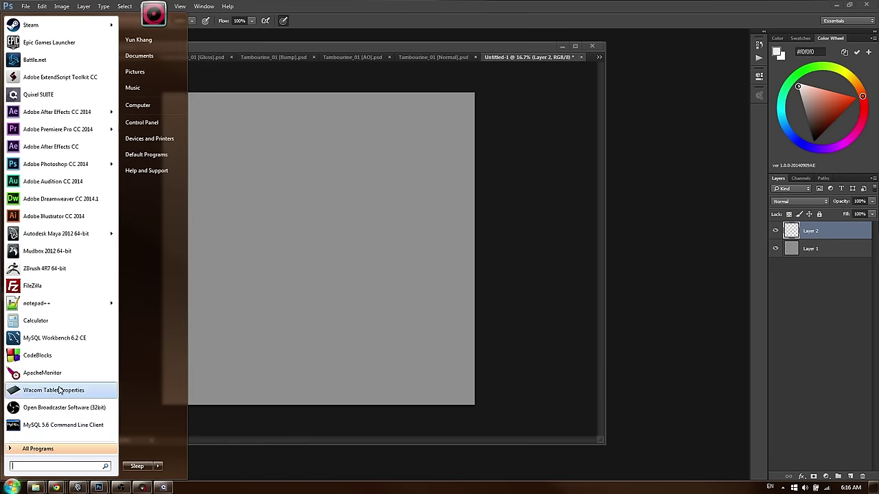
left_click(59, 390)
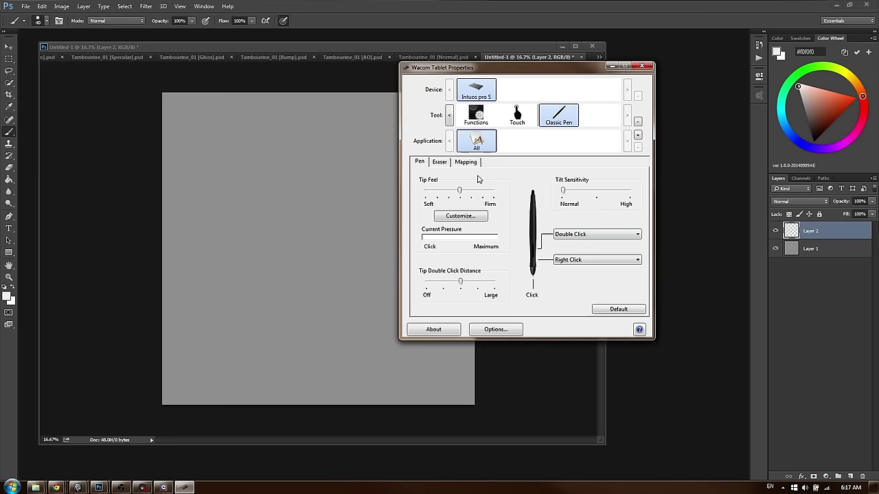
left_click(466, 163)
left_click(638, 232)
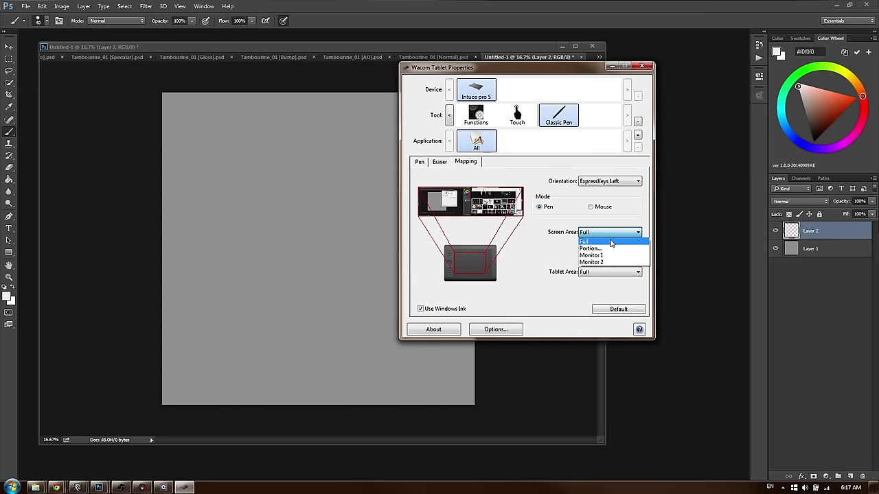
left_click(607, 248)
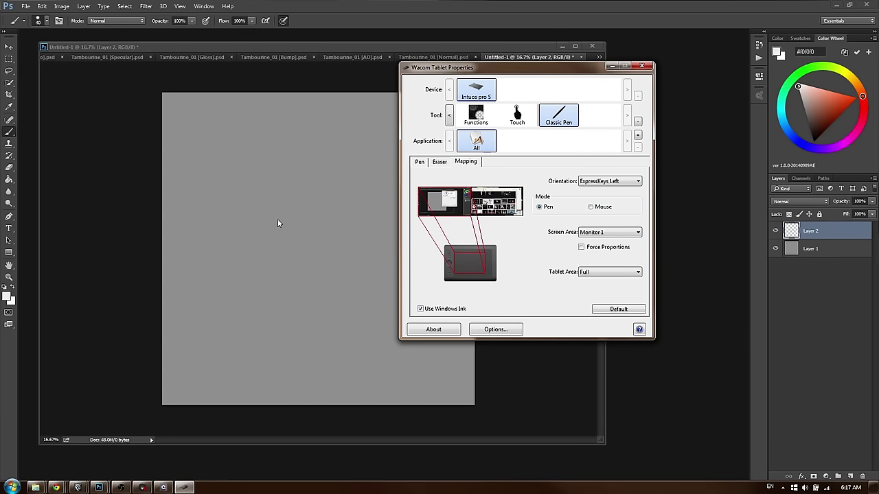
left_click(642, 66)
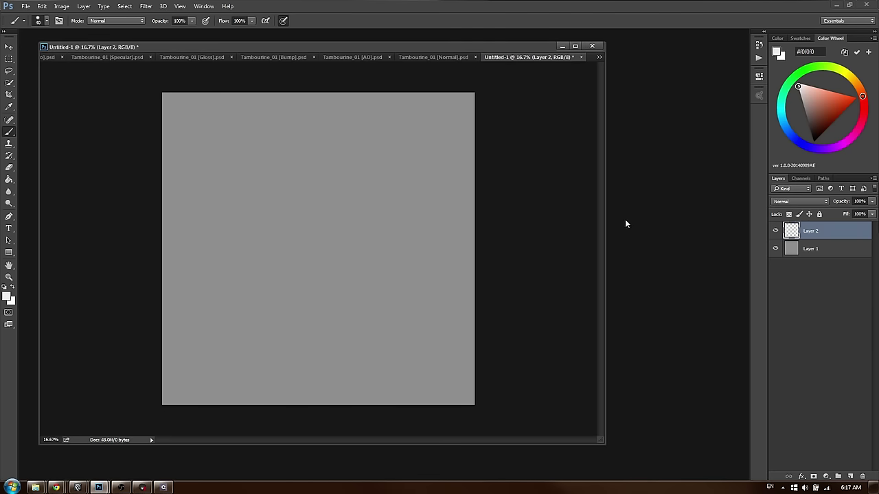
mouse_move(291, 216)
left_mouse_down()
mouse_move(325, 267)
mouse_move(359, 227)
left_mouse_up()
key("ctrl+z")
Close the Untitled-1 canvas without saving and look over the Tambourine_01 Albedo and Specular documents
key("ctrl+w")
left_click(439, 191)
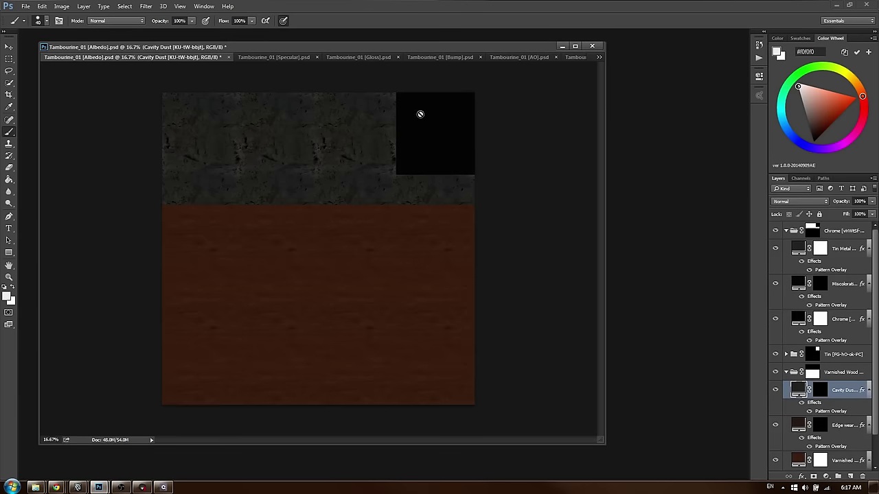
left_click(255, 59)
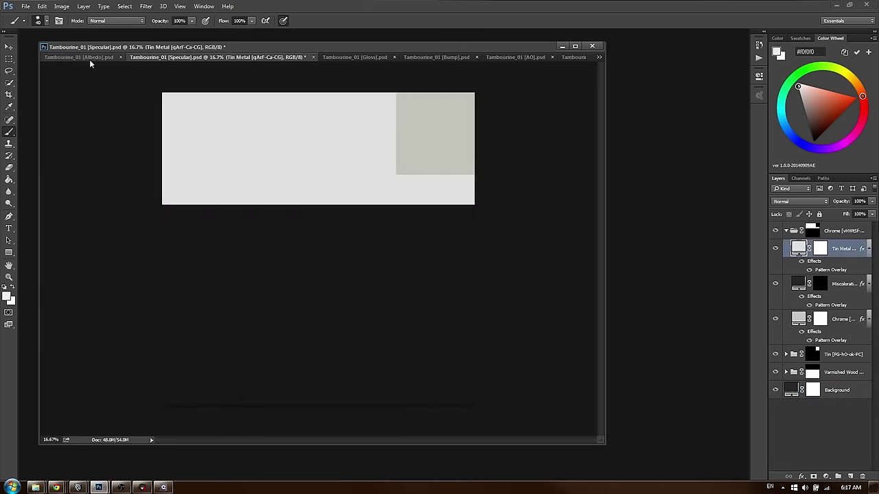
left_click(93, 57)
scroll(335, 198, "down", 1, "alt")
Switch to Maya with the Nardeen scene, show the Attribute Editor and close the Tool Settings
key("alt+Tab")
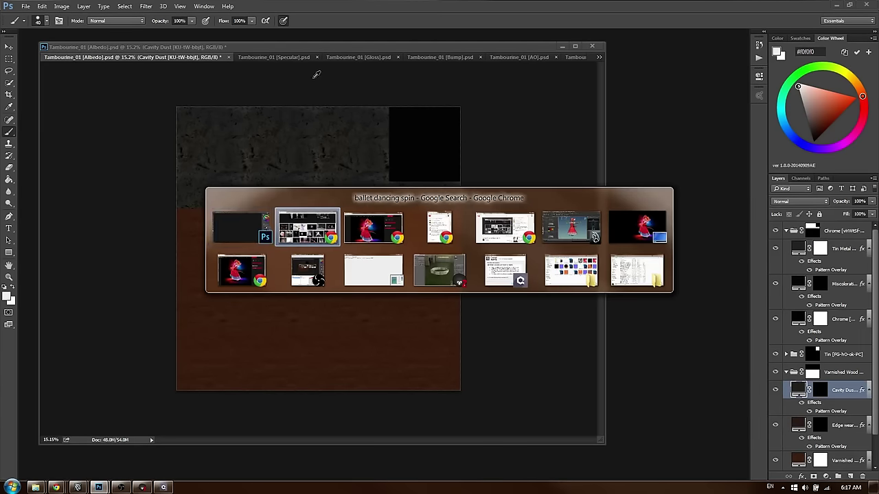
left_click(239, 234)
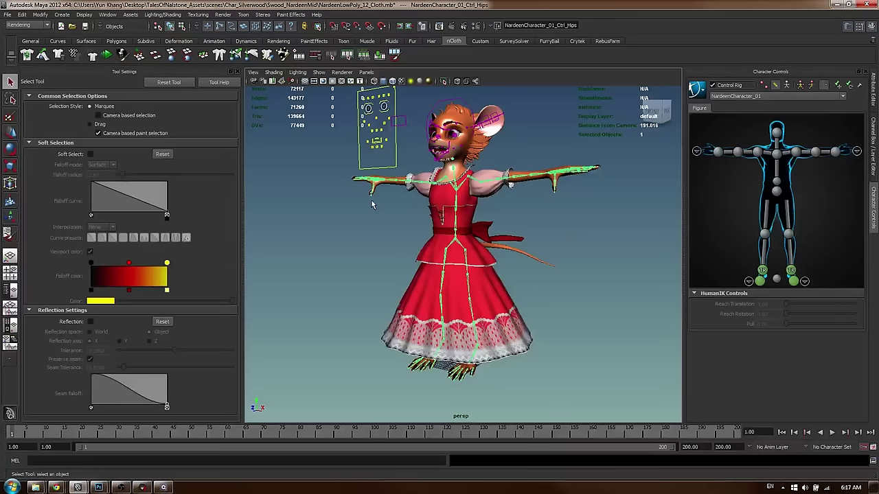
right_click_drag(371, 205, 411, 200, "alt")
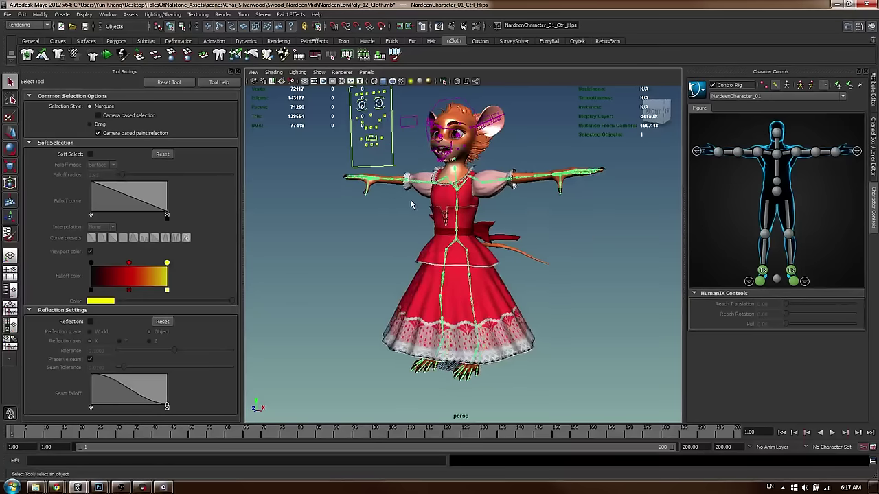
middle_click_drag(410, 200, 354, 222, "alt")
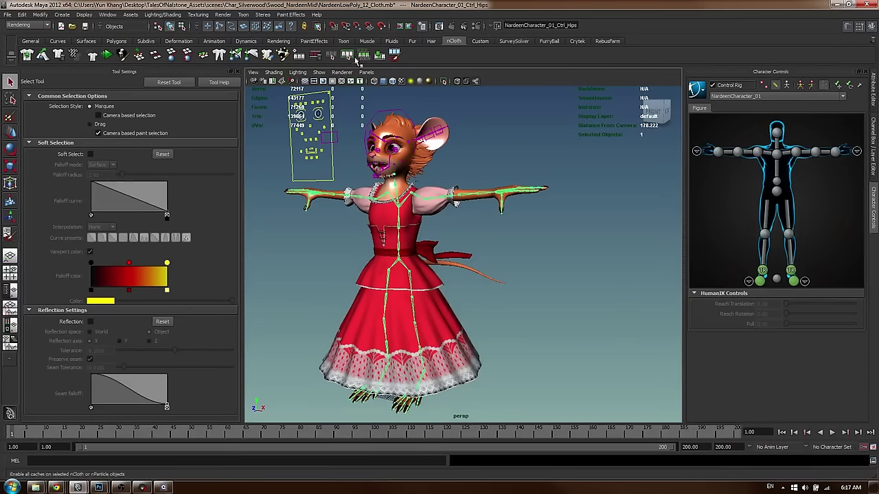
key("ctrl+a")
left_click(238, 71)
Save the current scene and save a new copy of it as "NardeenLowPoly_12_Cloth 2.mb"
key("ctrl+s")
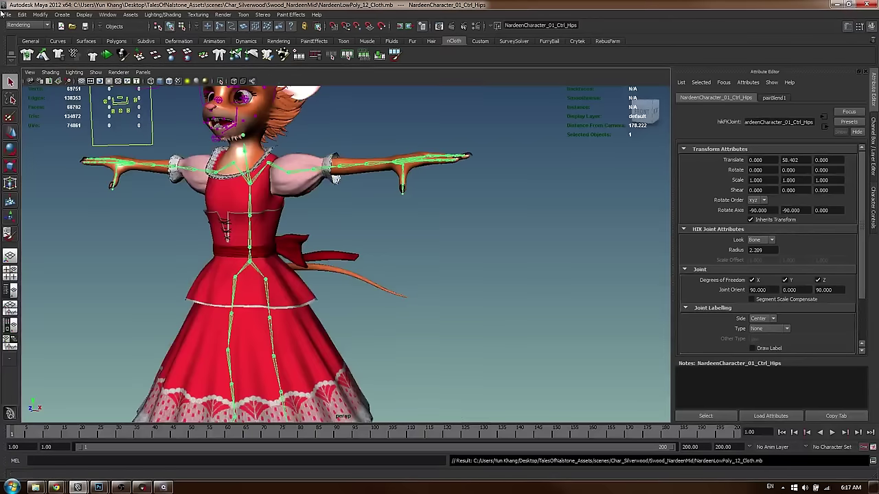
left_click(7, 14)
left_click(39, 55)
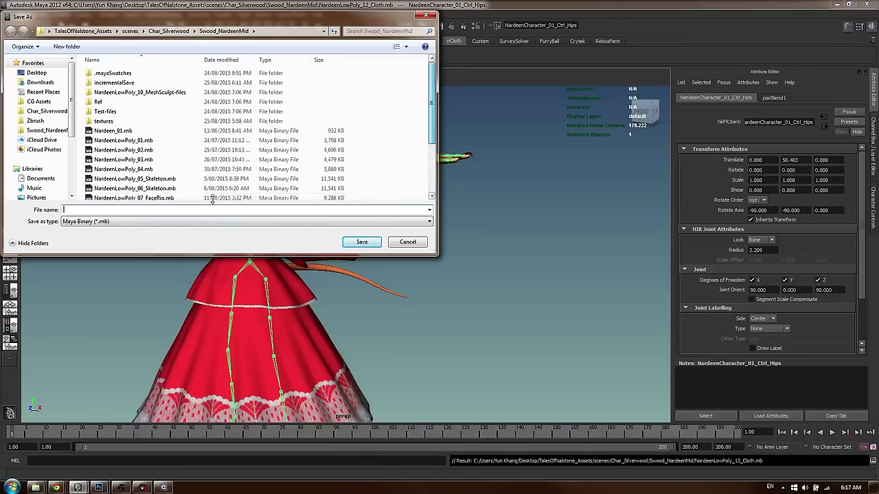
scroll(134, 195, "down", 3)
left_click(131, 185)
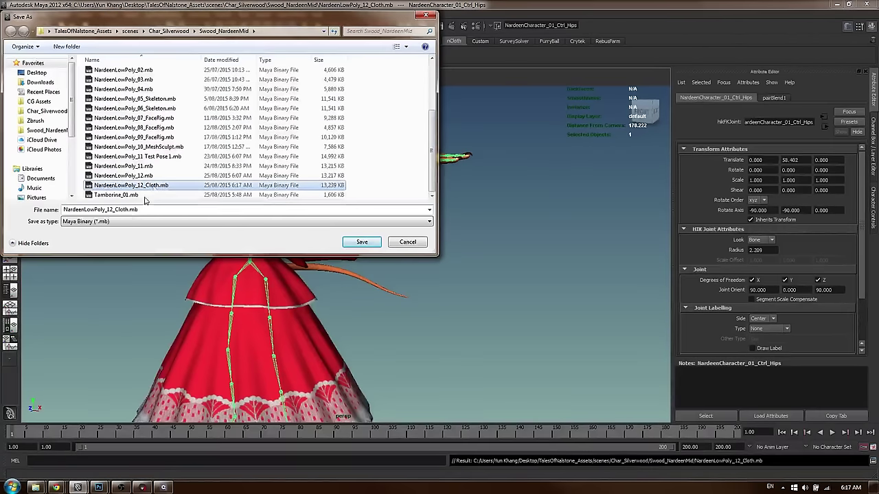
left_click(126, 210)
type("2")
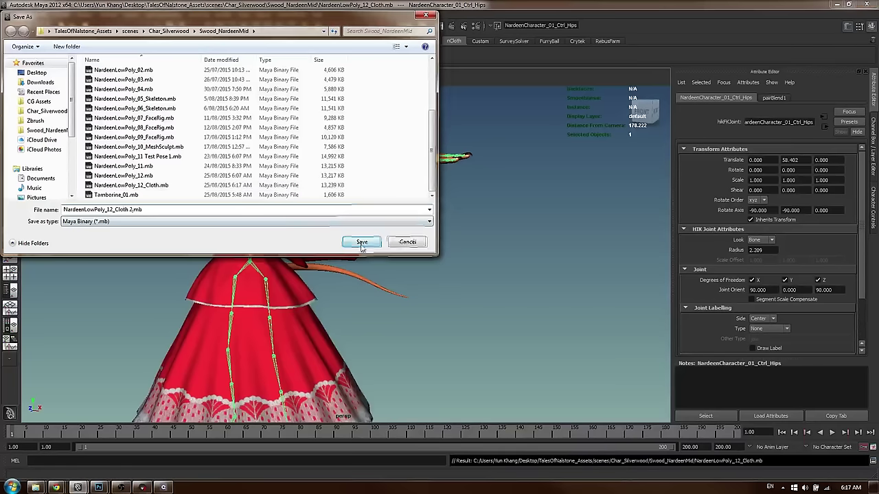
left_click(362, 242)
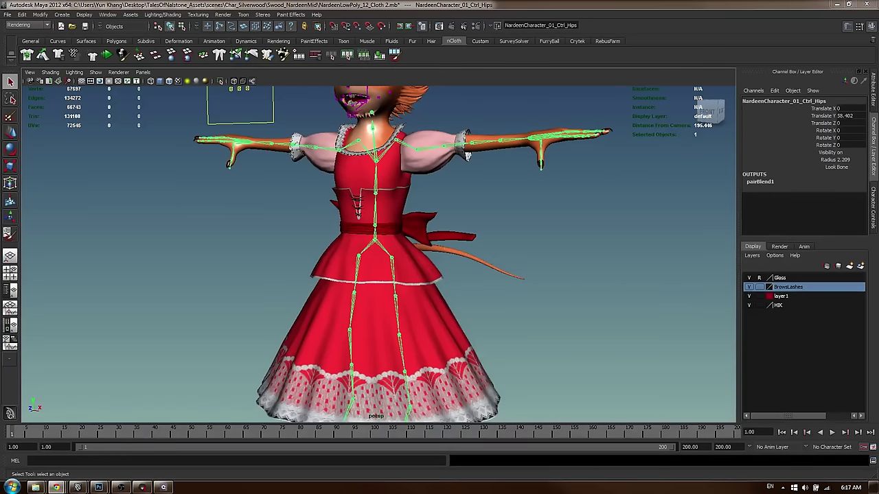
Bring the YouTube live chat window into view and read the viewers' messages
left_click_drag(878, 20, 818, 23)
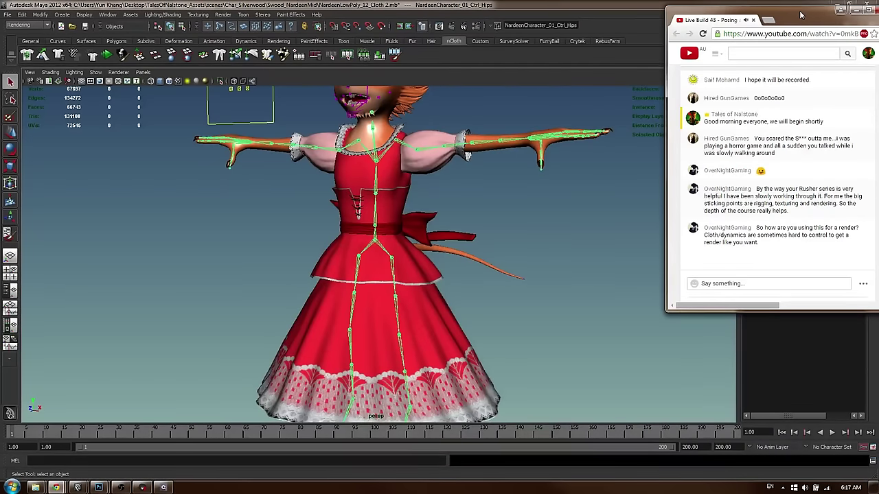
Show the HumanIK Character Controls for NardeenCharacter_01 and display the rig's IK effectors
left_click_drag(334, 195, 379, 212, "alt")
scroll(402, 199, "down", 3)
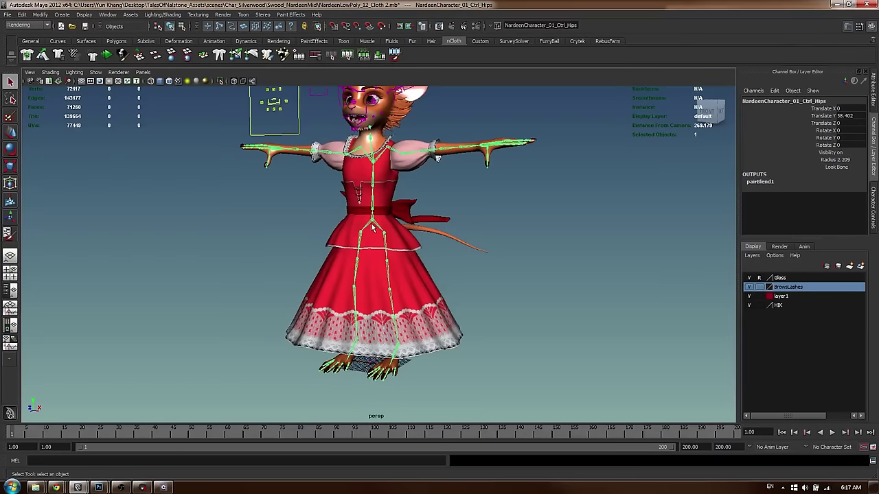
key("w")
left_click_drag(461, 211, 431, 216, "alt")
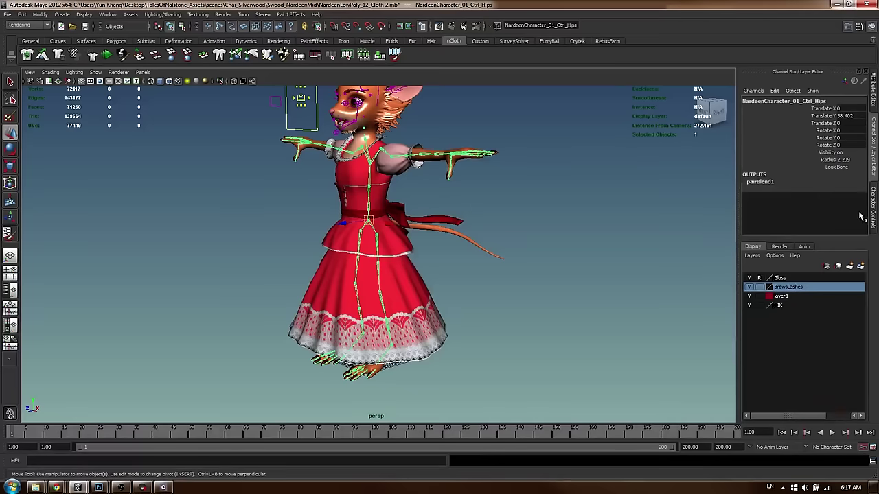
left_click(874, 213)
left_click(765, 88)
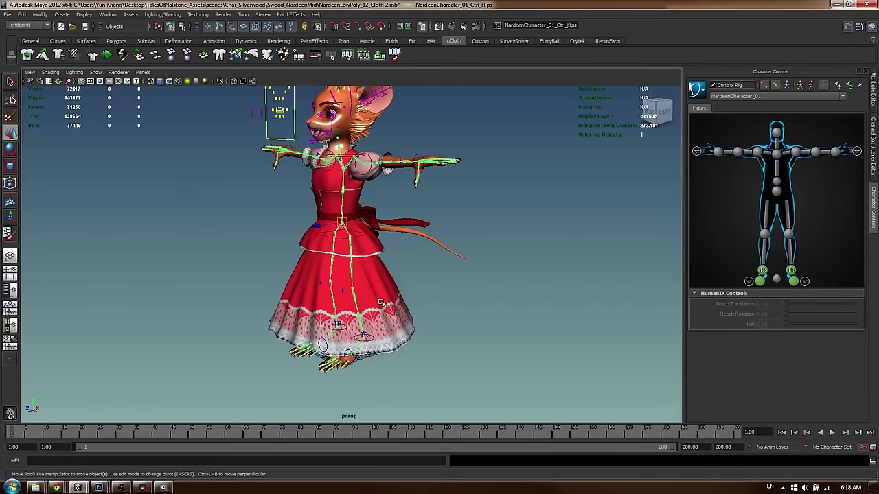
Select the hips control and try moving it to test how the legs and feet follow
left_click(364, 336)
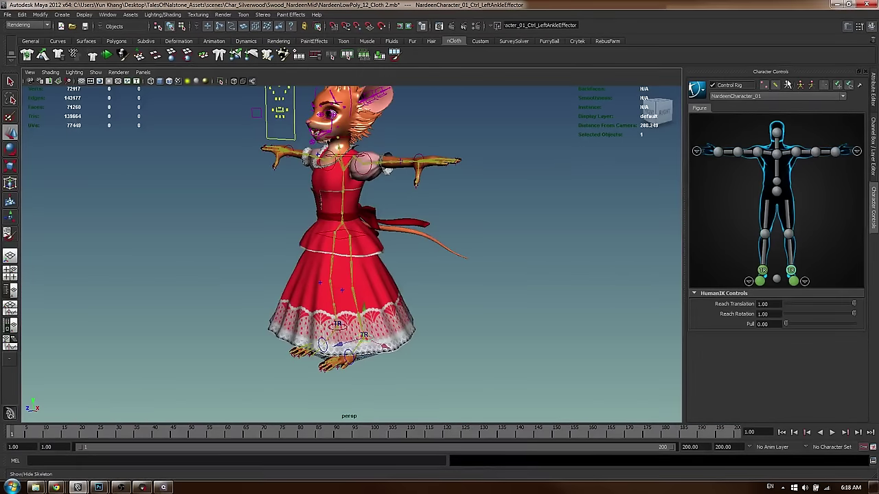
left_click(772, 87)
scroll(374, 179, "up", 2)
left_click(342, 216)
left_click_drag(384, 209, 376, 180, "alt")
scroll(420, 206, "down", 2)
middle_click_drag(356, 263, 363, 226, "alt")
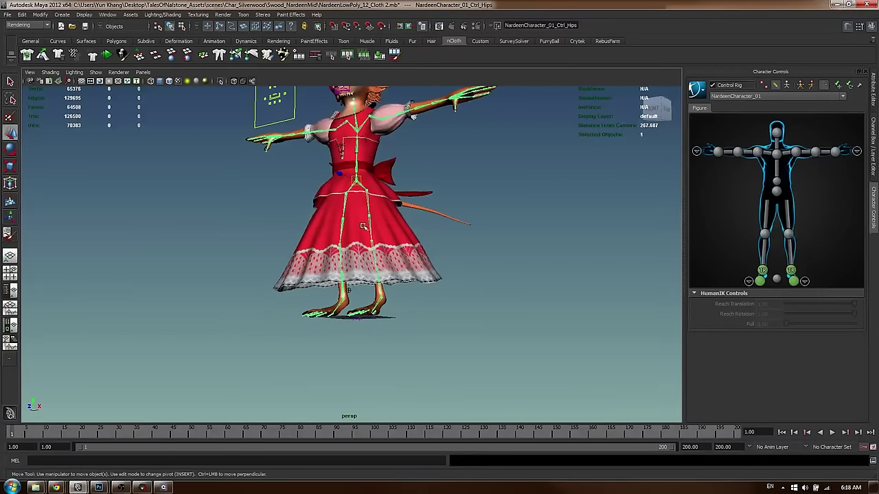
scroll(432, 252, "up", 3)
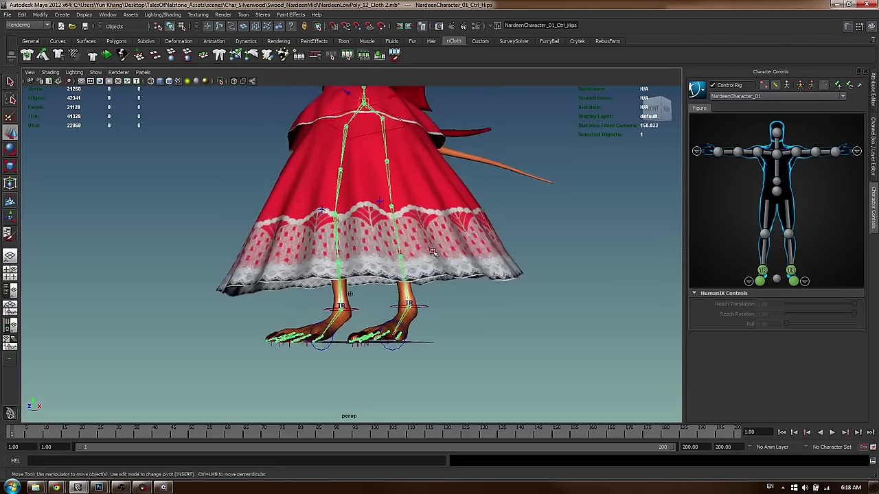
left_click_drag(432, 253, 454, 265, "alt")
middle_click_drag(454, 264, 528, 302)
key("ctrl+z")
right_click_drag(392, 288, 302, 276, "alt")
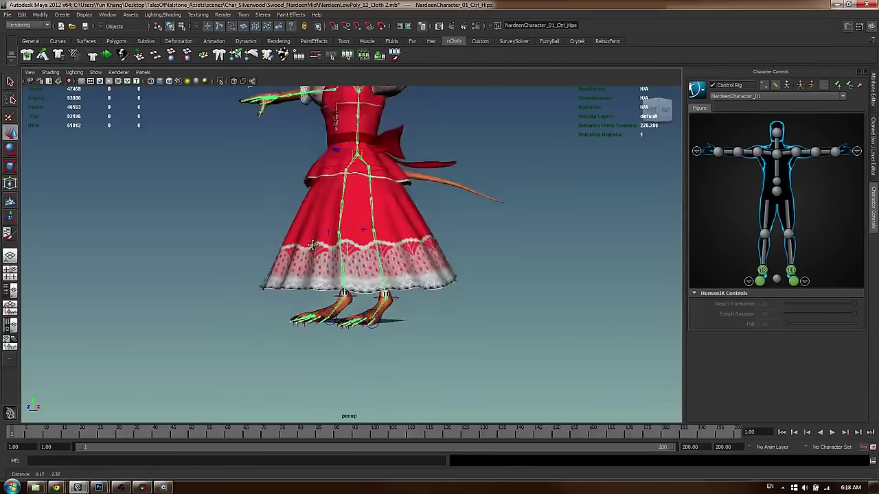
left_click_drag(302, 276, 364, 268, "alt")
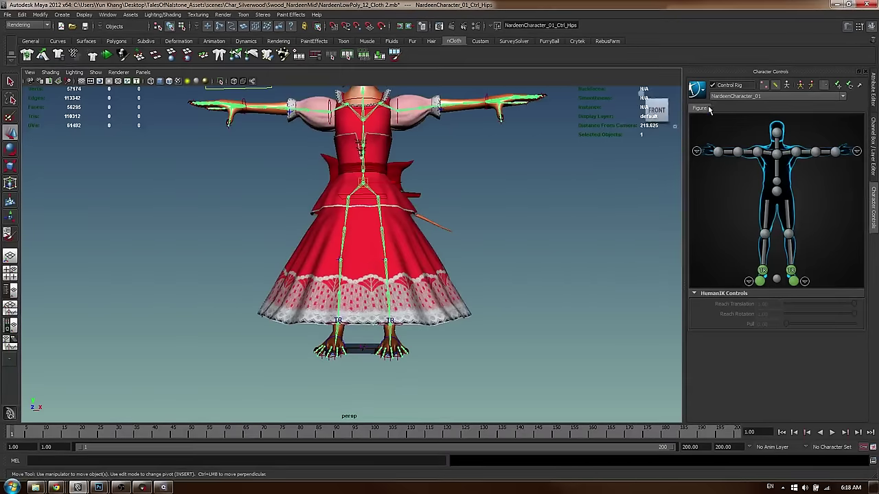
Try rotating the hips control with the Rotate tool, then undo the rotation
left_click_drag(440, 180, 387, 184, "alt")
middle_click_drag(388, 184, 402, 225, "alt")
right_click_drag(402, 225, 389, 224, "alt")
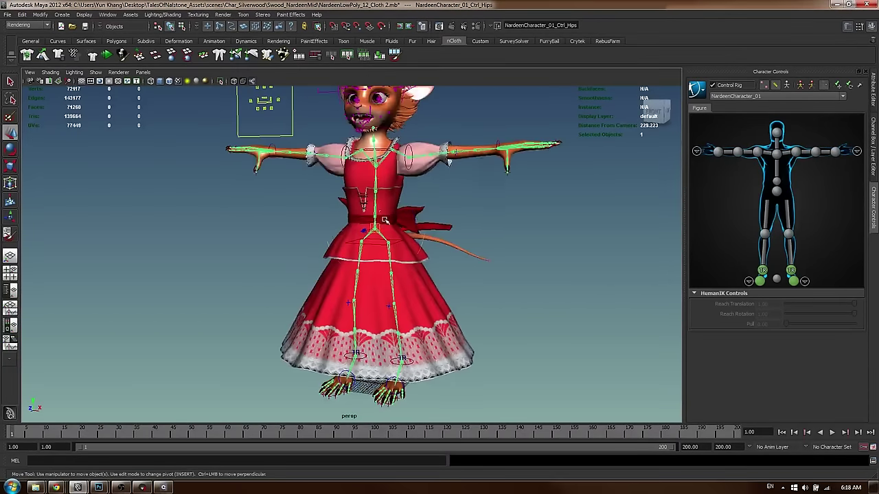
key("e")
mouse_move(382, 225)
left_mouse_down()
mouse_move(364, 225)
mouse_move(398, 227)
mouse_move(354, 228)
mouse_move(377, 227)
left_mouse_up()
key("ctrl+z")
key("w")
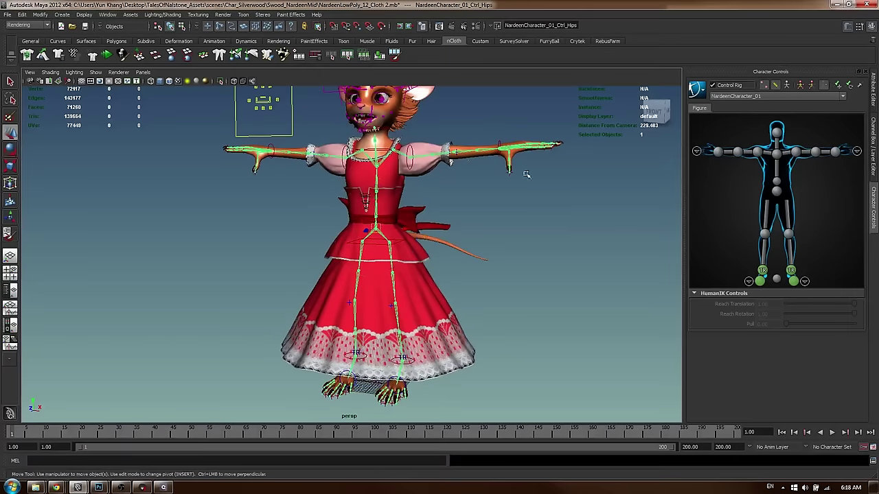
Switch to the browser window with the CGSociety Nardeen artwork and study its dance pose, then return to Maya
left_click_drag(336, 181, 359, 237, "alt")
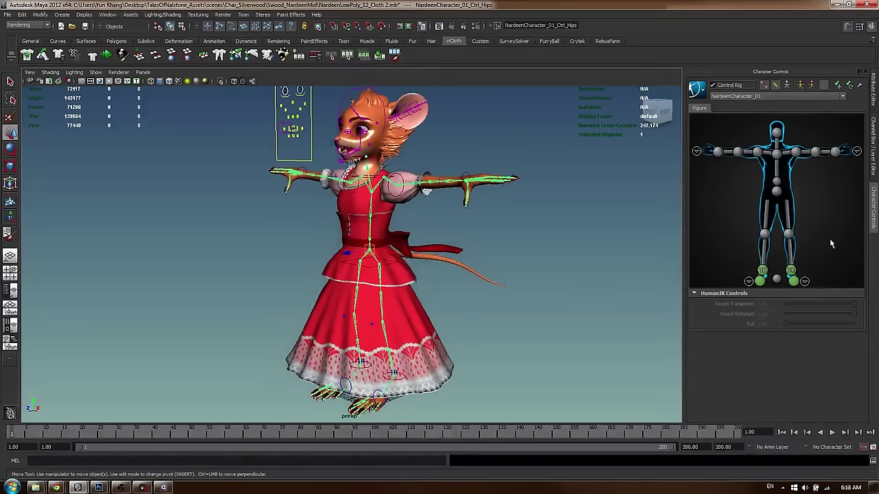
key("alt+Tab")
left_click_drag(442, 42, 464, 52)
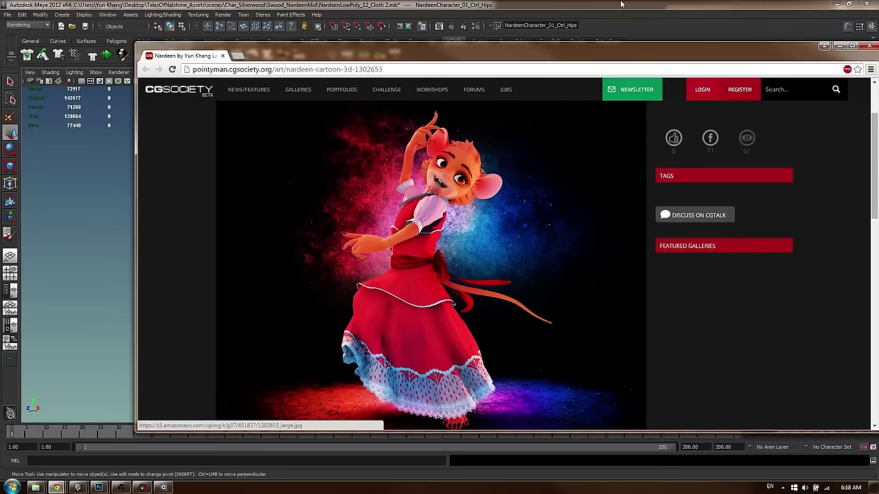
key("alt+Tab")
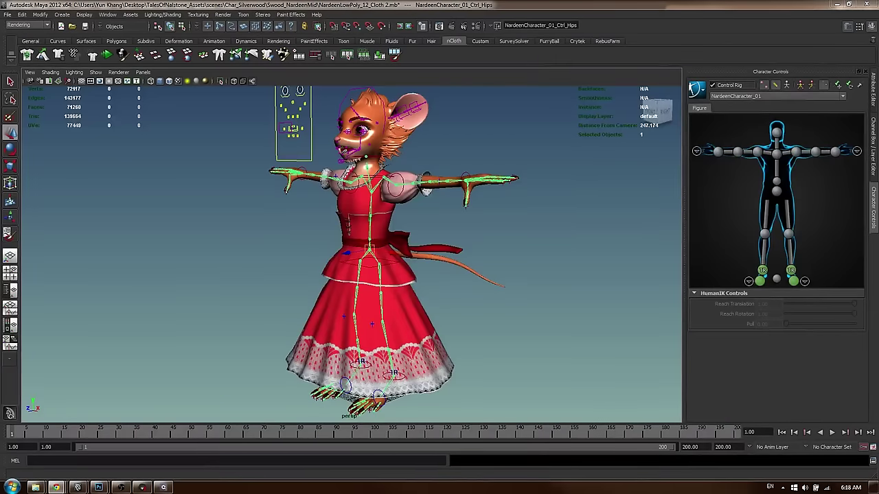
Play the cloth simulation from frame 1 to watch the dress settle, then stop it and rewind
left_click_drag(358, 220, 330, 230, "alt")
middle_click_drag(330, 229, 327, 210, "alt")
left_click_drag(327, 210, 370, 215, "alt")
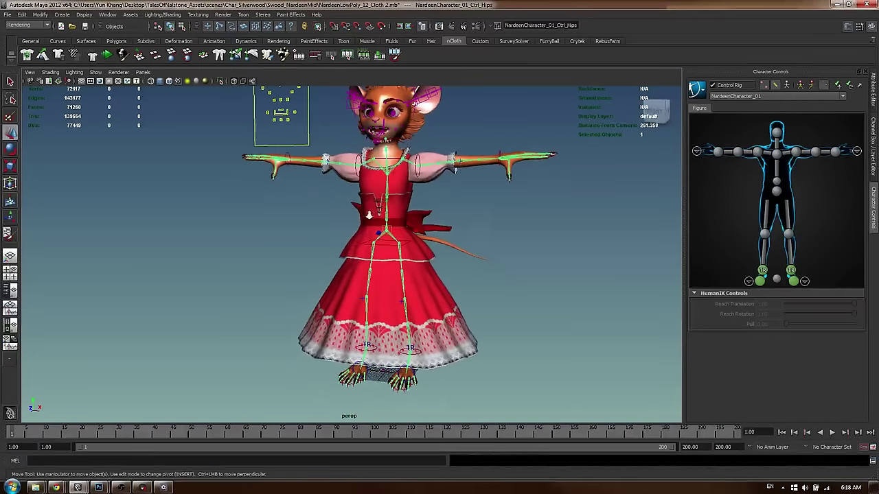
key("e")
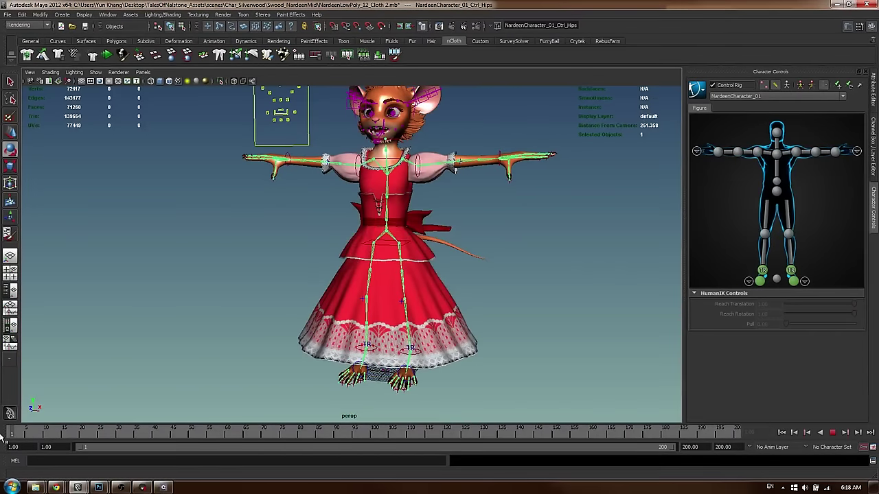
key("alt+v")
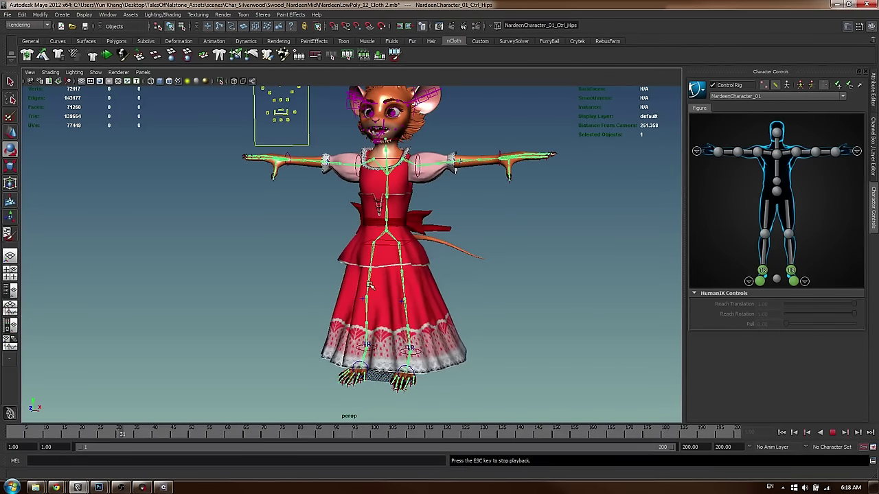
key("Escape")
key("alt+shift+v")
Try rotating the hips control freely to turn the whole body, then undo the rotation
left_click_drag(362, 222, 473, 260)
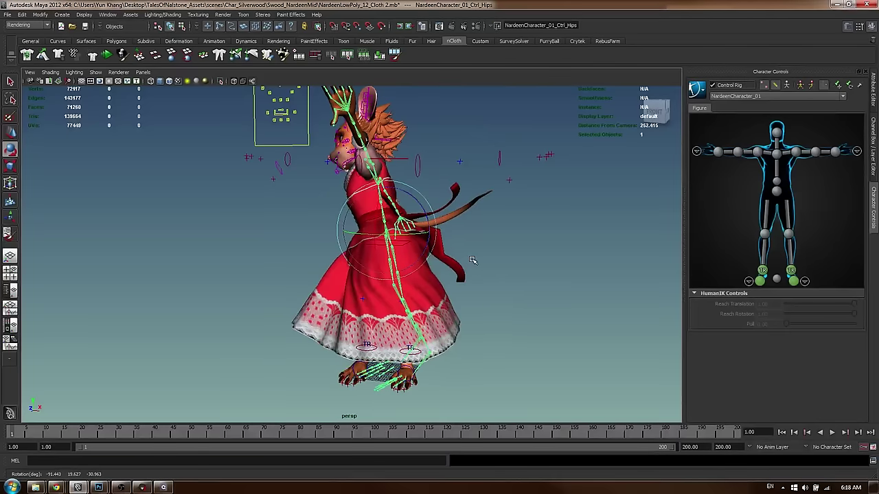
key("ctrl+z")
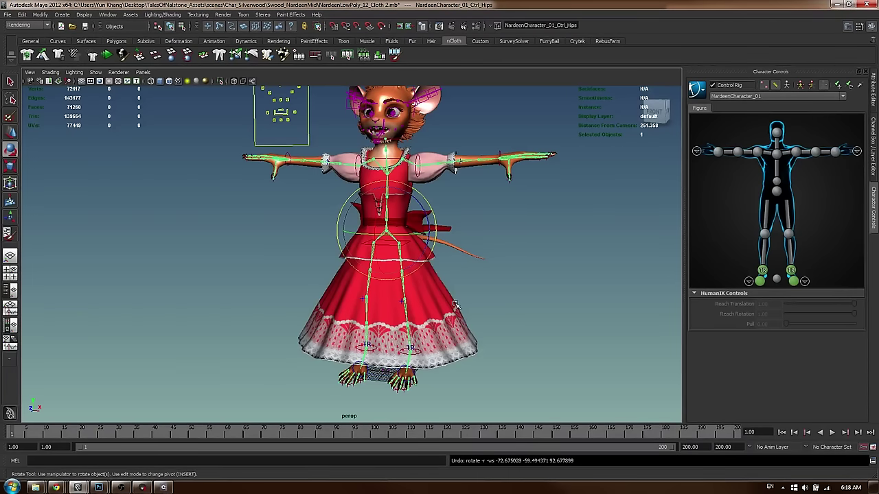
left_click_drag(335, 249, 363, 262, "alt")
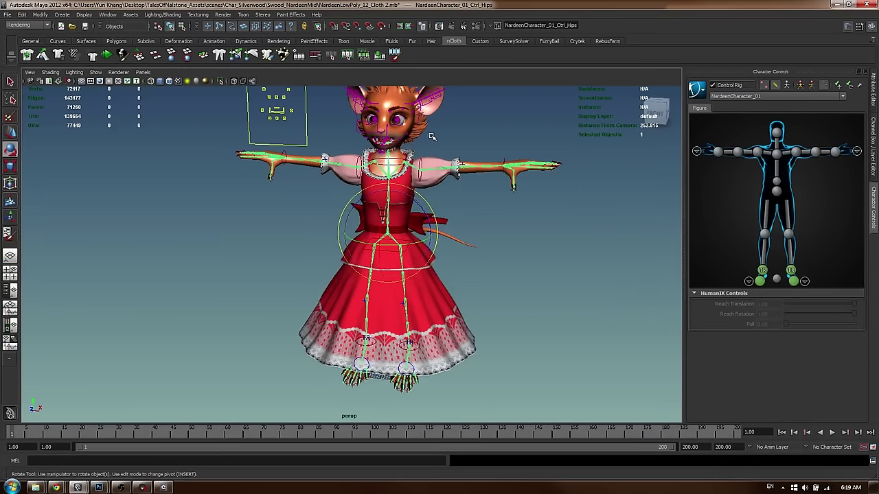
Key the hips control at frame 1 and set the end of the playback range to 30
left_click_drag(459, 229, 425, 229, "alt")
mouse_move(314, 250)
left_mouse_down("alt")
mouse_move(294, 273)
mouse_move(331, 248)
left_mouse_up("alt")
scroll(330, 250, "up", 1)
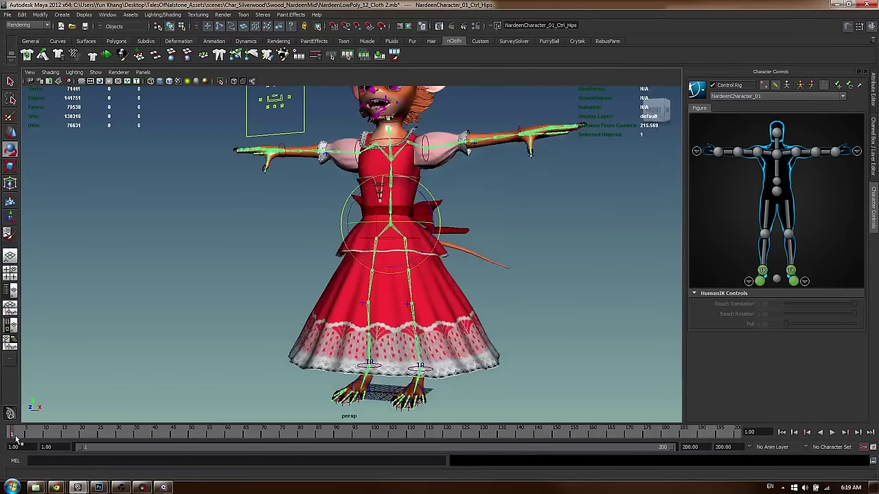
left_click(72, 432)
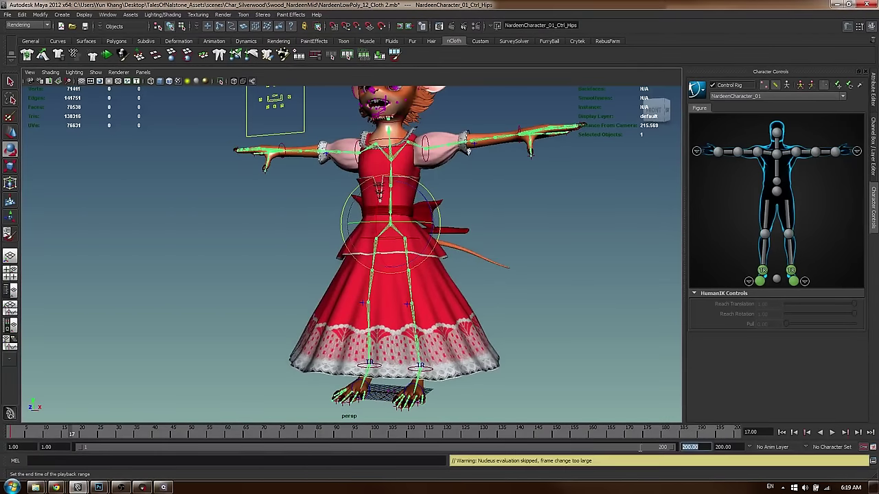
key("e")
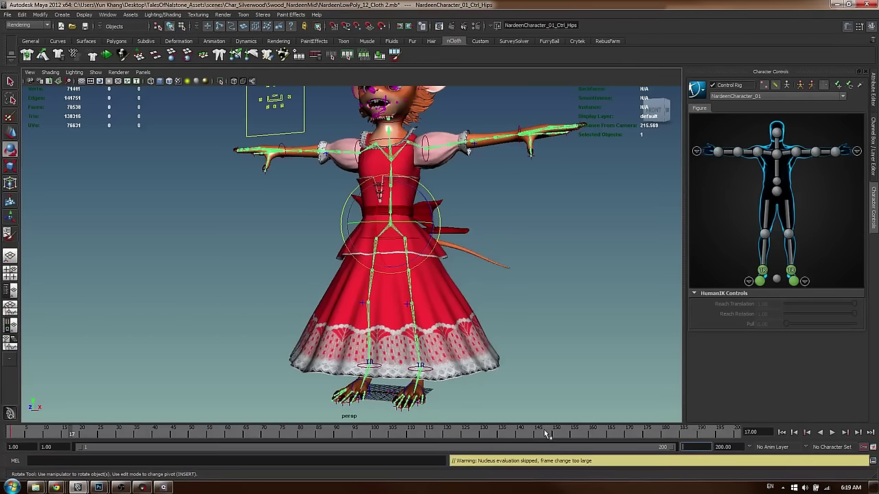
key("Return")
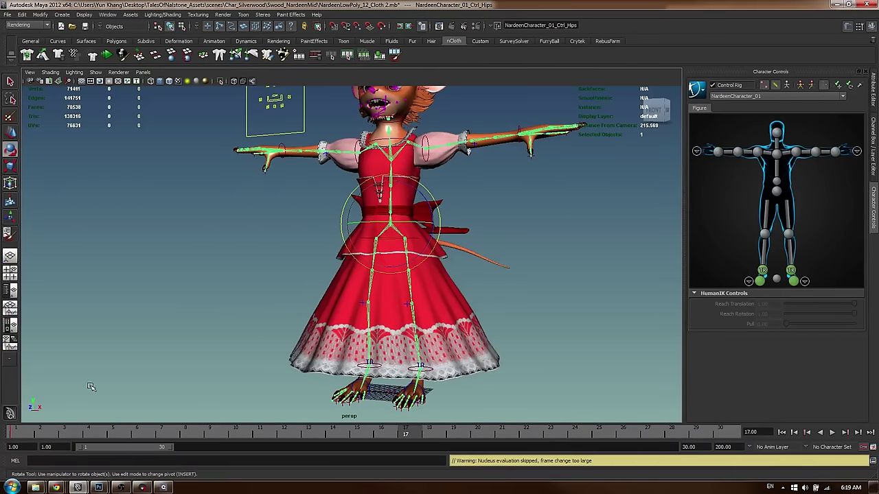
Advance to frame 30 and key the hips control in a turned position, consulting the CGSociety reference render
left_click(27, 432)
left_click(832, 432)
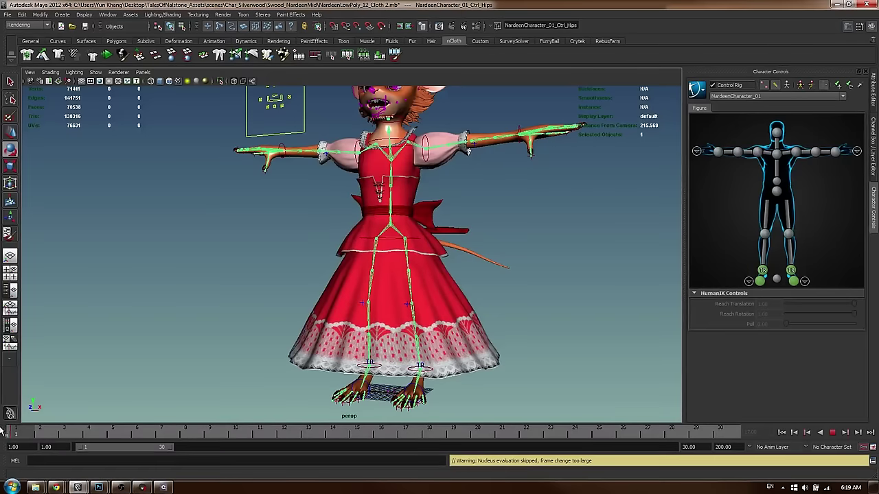
key("Escape")
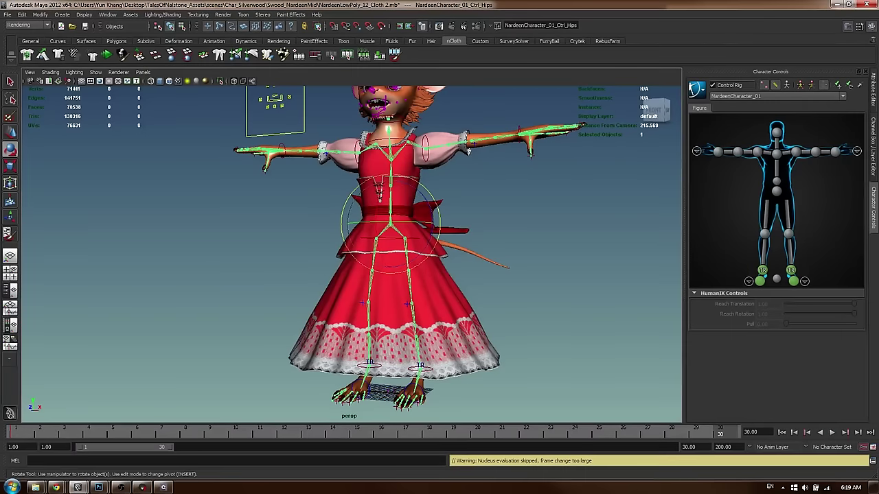
left_click_drag(878, 61, 545, 89)
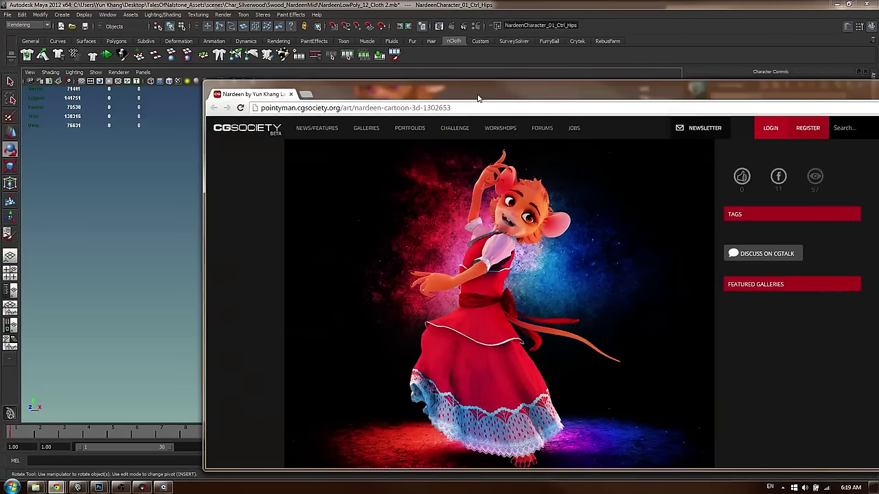
key("alt+Tab")
left_click_drag(444, 208, 371, 219, "alt")
Play the hip turn with the cloth simulation from frame 1, then stop playback
left_click_drag(23, 440, 2, 450)
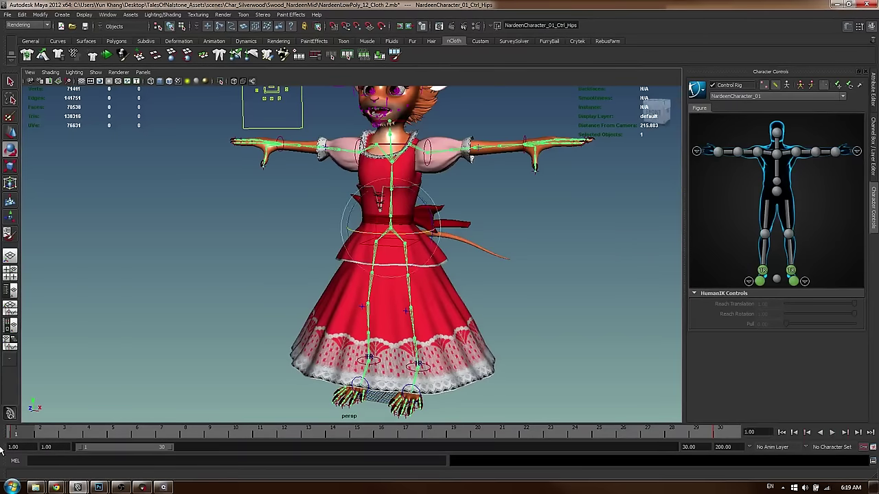
key("alt+v")
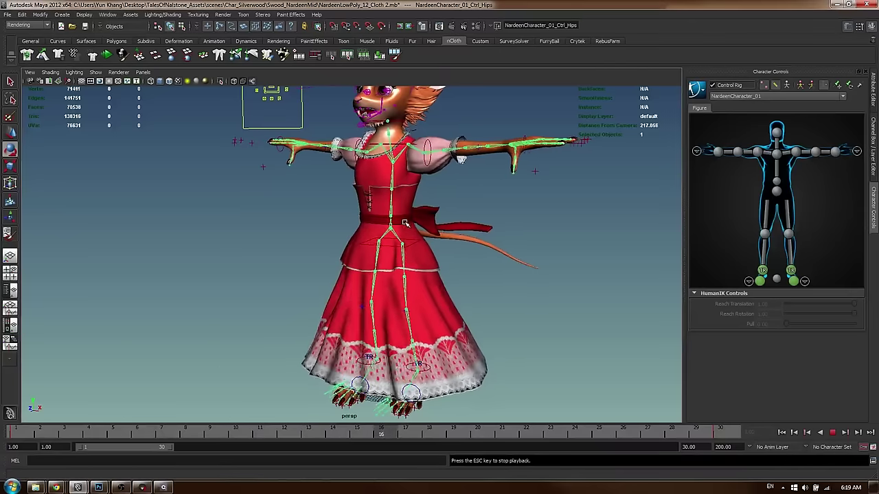
key("Escape")
At frame 30, rotate the left upper arm down from the T-pose to the character's side
left_click_drag(446, 208, 398, 212, "alt")
left_click(728, 435)
middle_click_drag(361, 217, 362, 264, "alt")
left_click_drag(362, 265, 490, 266, "alt")
left_click(458, 198)
left_click(458, 198)
key("w")
left_click(468, 209)
left_click(475, 193)
key("e")
left_click_drag(485, 206, 518, 302)
left_click(527, 232)
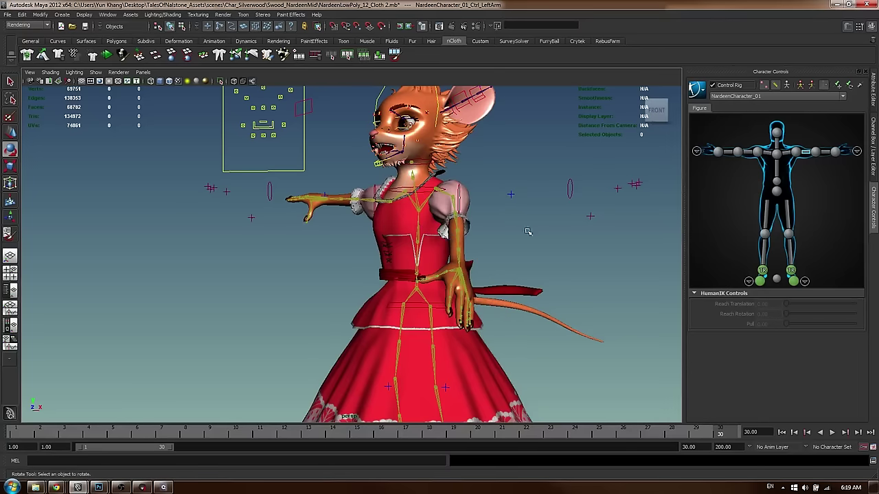
Bend the left forearm across the waist and adjust the rotation of the left shoulder
left_click(458, 254)
left_click(569, 227)
left_click(442, 191)
left_click_drag(459, 199, 444, 229)
left_click(455, 181)
mouse_move(441, 191)
left_mouse_down()
mouse_move(464, 183)
mouse_move(442, 157)
mouse_move(451, 149)
mouse_move(427, 194)
mouse_move(435, 196)
left_mouse_up()
Rotate the Spine1 control to twist the upper torso relative to the hips
key("w")
key("e")
key("w")
left_click(419, 229)
key("e")
left_click_drag(427, 232, 438, 234)
Raise the right upper arm beside the head and rotate the right shoulder control to support it
left_click(398, 154)
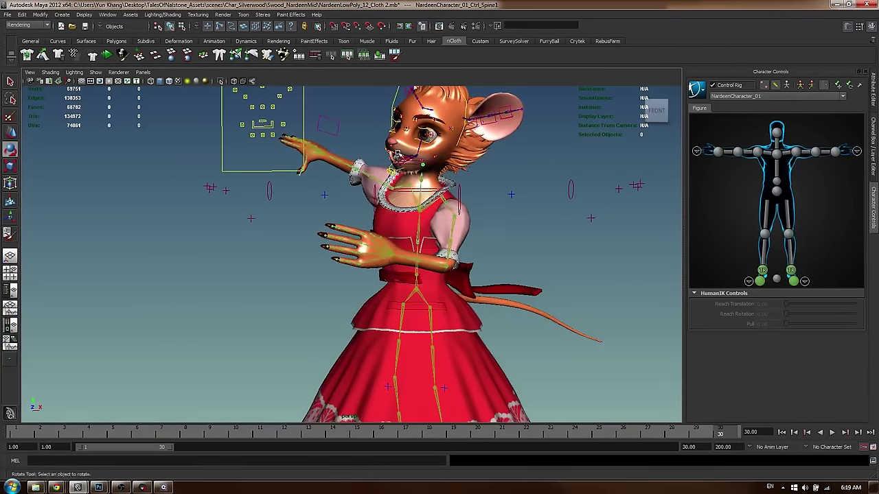
right_click_drag(397, 153, 414, 161, "alt")
middle_click_drag(413, 161, 429, 211, "alt")
left_click(426, 218)
left_click_drag(434, 221, 462, 226)
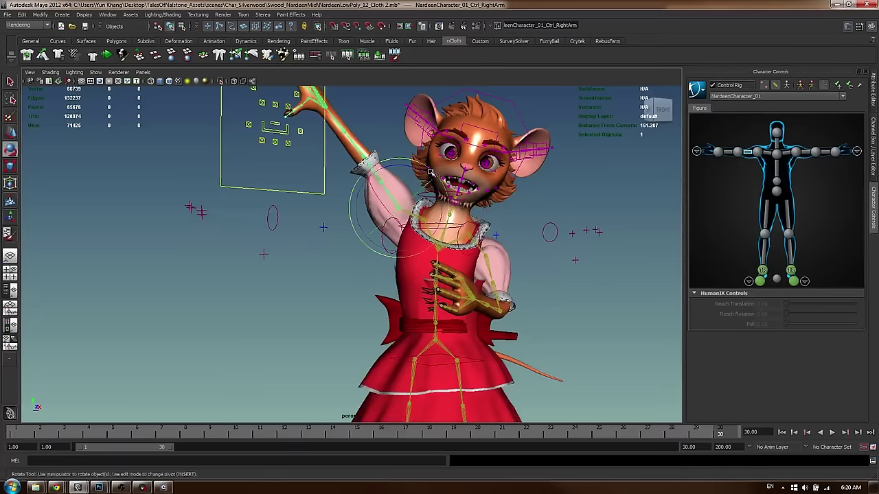
left_click_drag(429, 171, 428, 187)
mouse_move(459, 226)
left_mouse_down("alt")
mouse_move(431, 227)
mouse_move(460, 217)
left_mouse_up("alt")
key("w")
key("e")
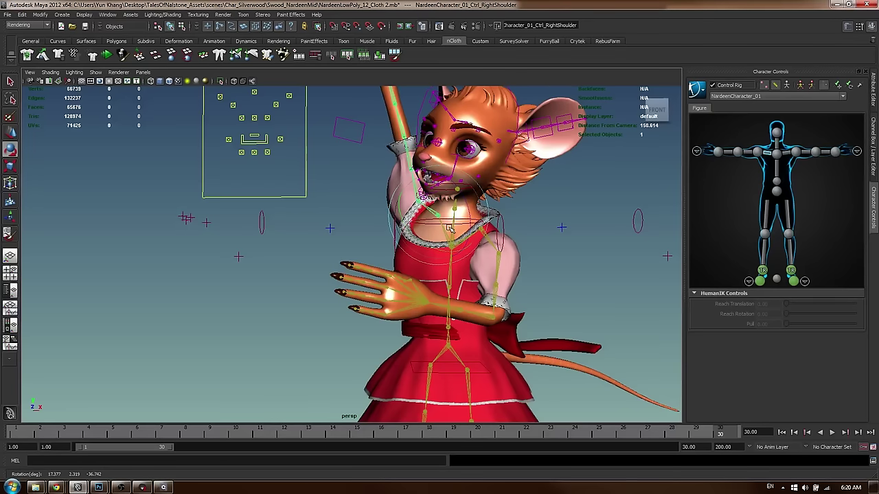
Rotate the raised right forearm upright and adjust the rotation of the right hand
right_click_drag(455, 232, 381, 159, "alt")
middle_click_drag(381, 159, 378, 181, "alt")
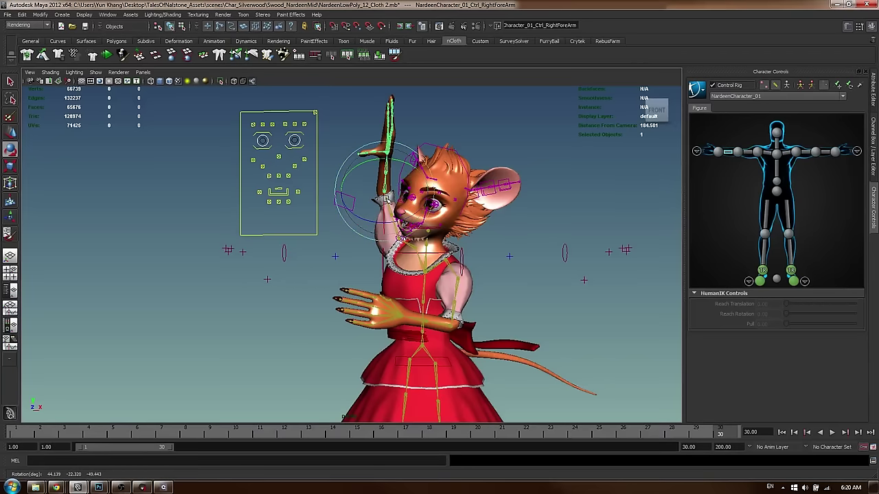
left_click(387, 151)
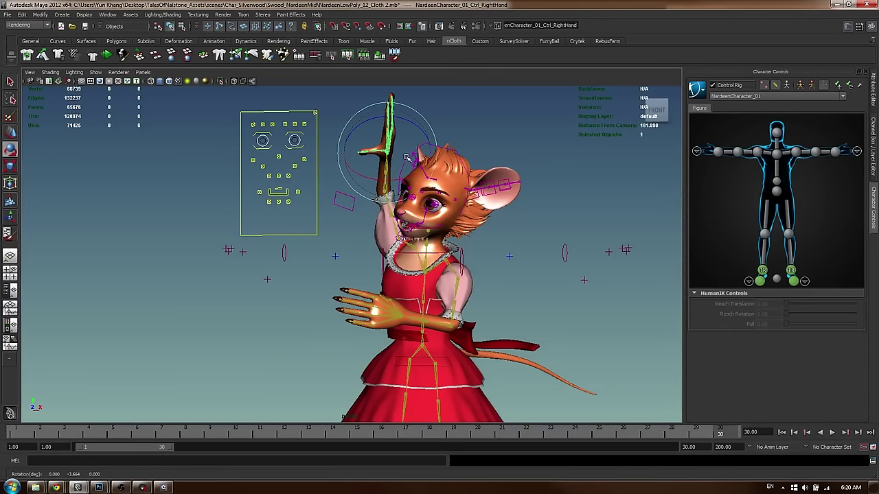
left_click_drag(405, 164, 353, 173, "alt")
right_click_drag(353, 173, 302, 195, "alt")
middle_click_drag(302, 195, 287, 157, "alt")
key("w")
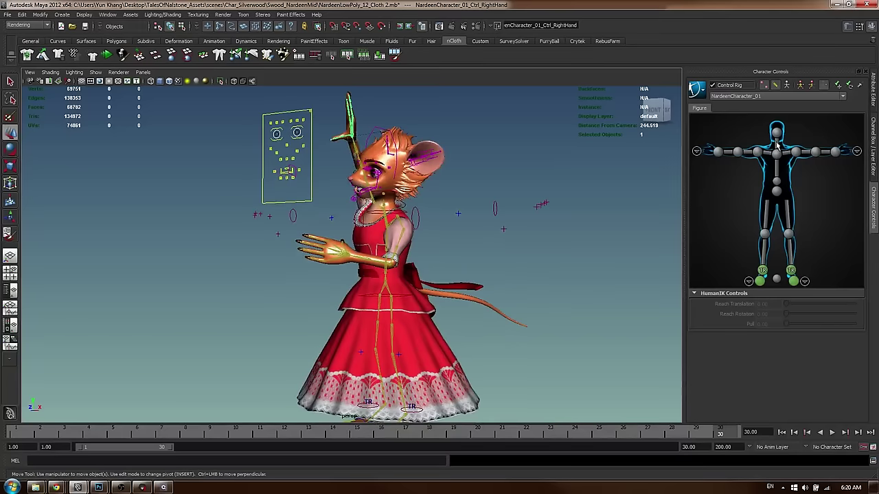
Rotate the Neck control to turn and tilt the head toward the viewer
right_click_drag(386, 168, 433, 176, "alt")
key("e")
mouse_move(382, 189)
left_mouse_down()
mouse_move(423, 180)
mouse_move(379, 188)
left_mouse_up()
middle_click_drag(376, 185, 371, 224, "alt")
right_click_drag(371, 223, 416, 225, "alt")
mouse_move(382, 219)
left_mouse_down()
mouse_move(422, 218)
mouse_move(376, 206)
left_mouse_up()
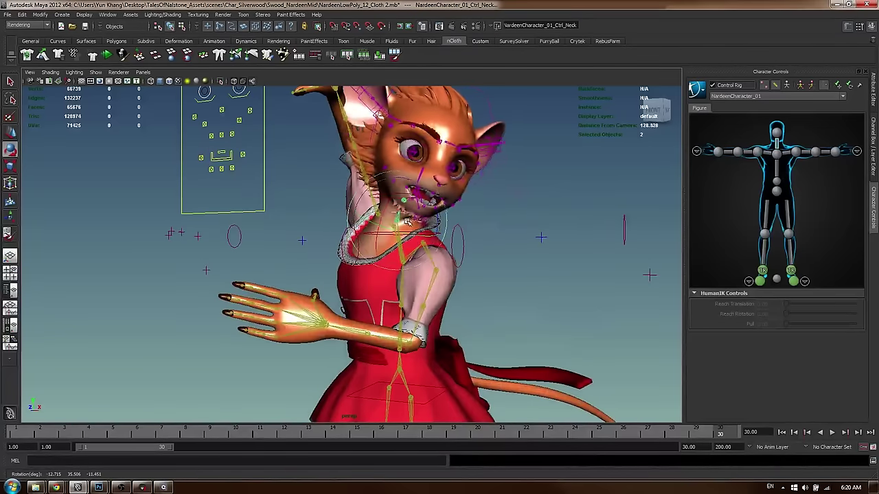
Try moving the eye aim control beside the face to redirect the gaze
left_click_drag(364, 195, 427, 206, "alt")
left_click(416, 193)
key("w")
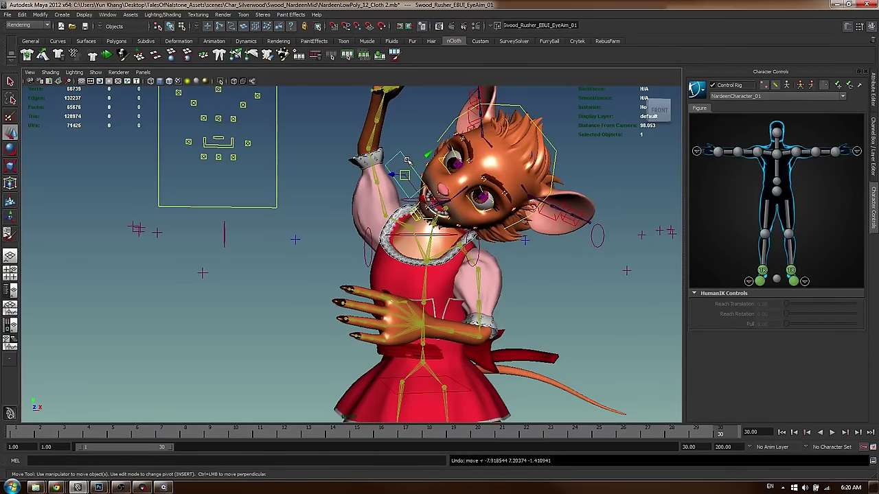
left_click_drag(404, 177, 403, 176, "alt")
right_click_drag(403, 176, 412, 210, "alt")
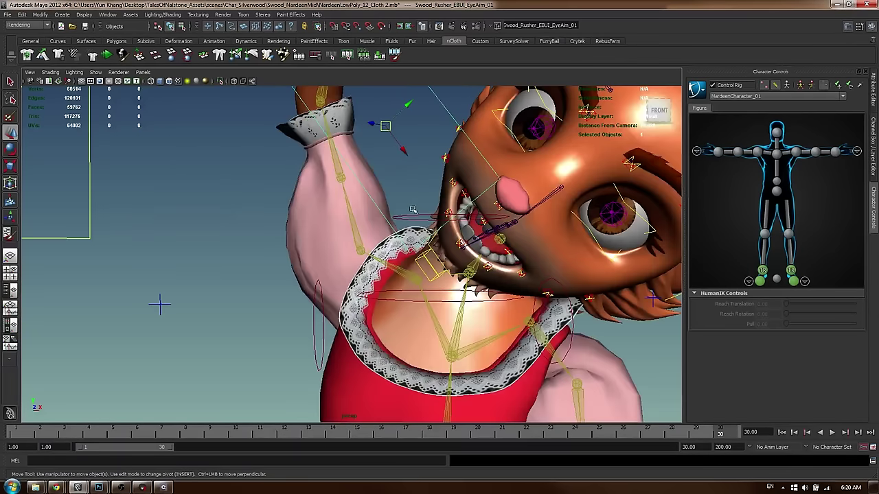
Undo the eye aim move and the neck rotation, checking the pose at frame 1 along the way
key("ctrl+z")
key("ctrl+z")
key("ctrl+z")
left_click(32, 433)
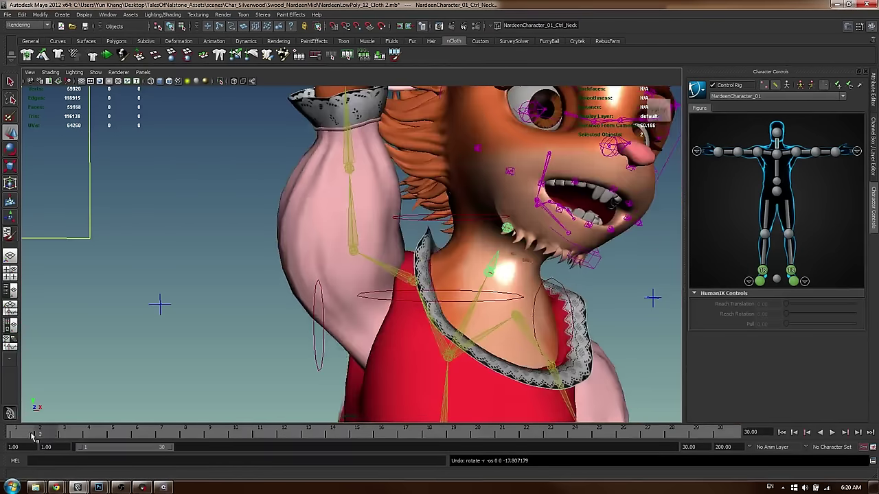
right_click_drag(378, 235, 463, 213, "alt")
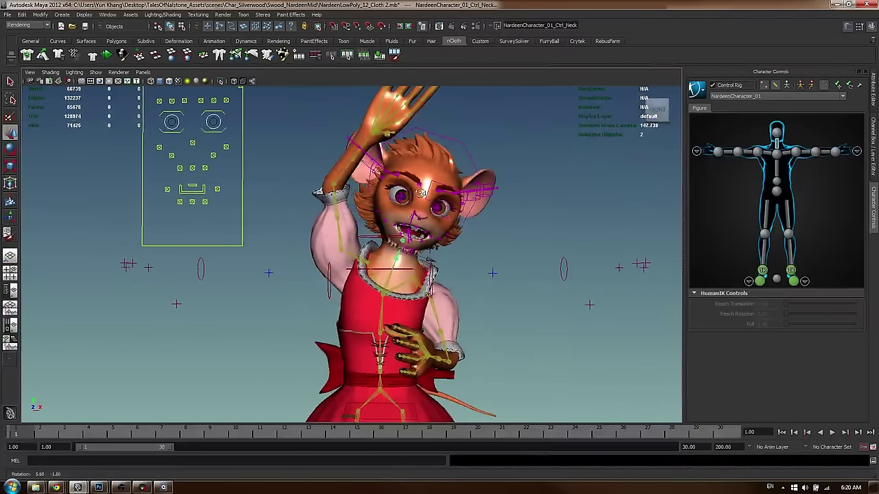
key("ctrl+z")
key("ctrl+z")
key("ctrl+z")
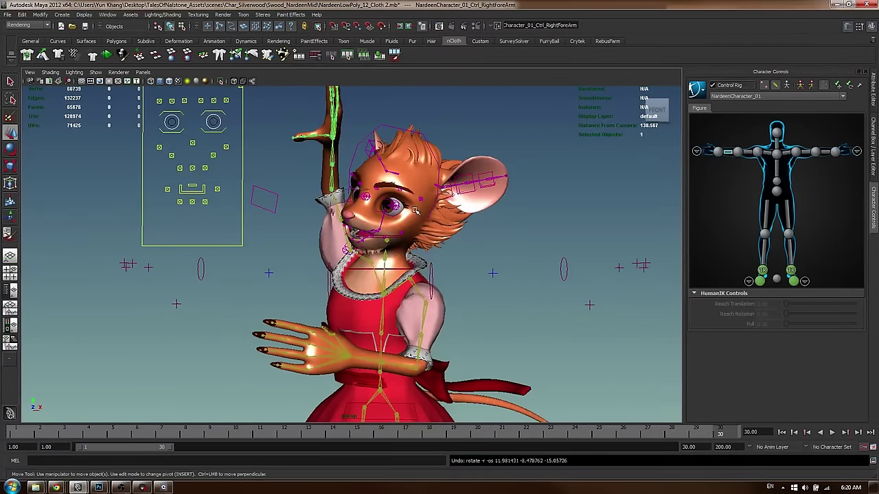
Undo the right arm raise and the Spine1 twist on the frame 30 pose
key("ctrl+z")
key("ctrl+z")
key("ctrl+z")
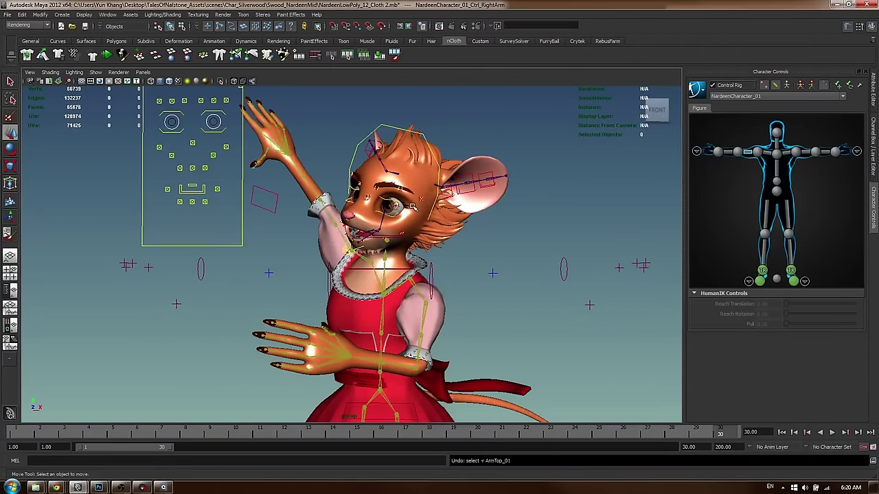
key("ctrl+z")
key("ctrl+z")
key("ctrl+z")
key("ctrl+z")
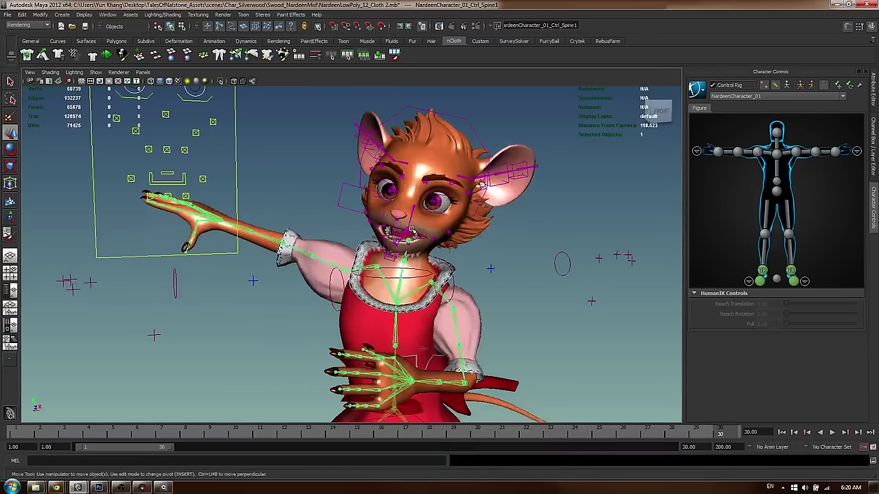
key("ctrl+z")
key("ctrl+z")
Select both eyeball meshes and reveal them in the Outliner
right_click_drag(427, 214, 504, 250, "alt")
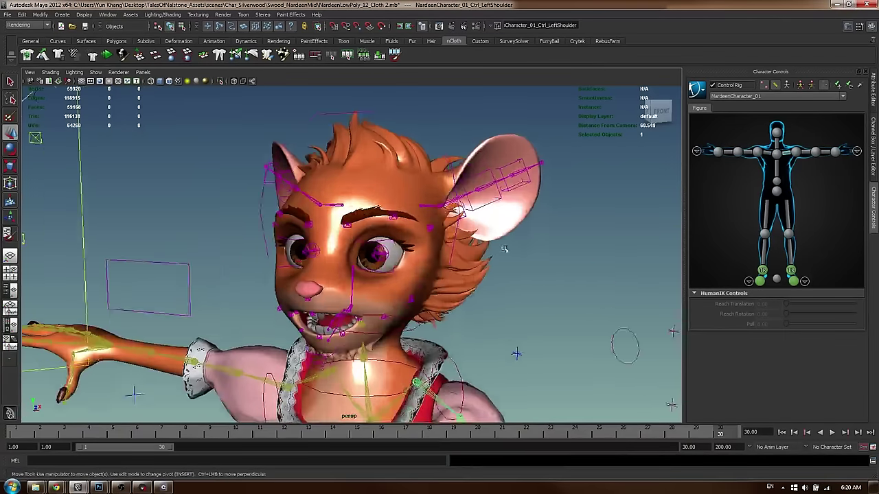
left_click_drag(504, 249, 387, 241, "alt")
left_click(327, 250)
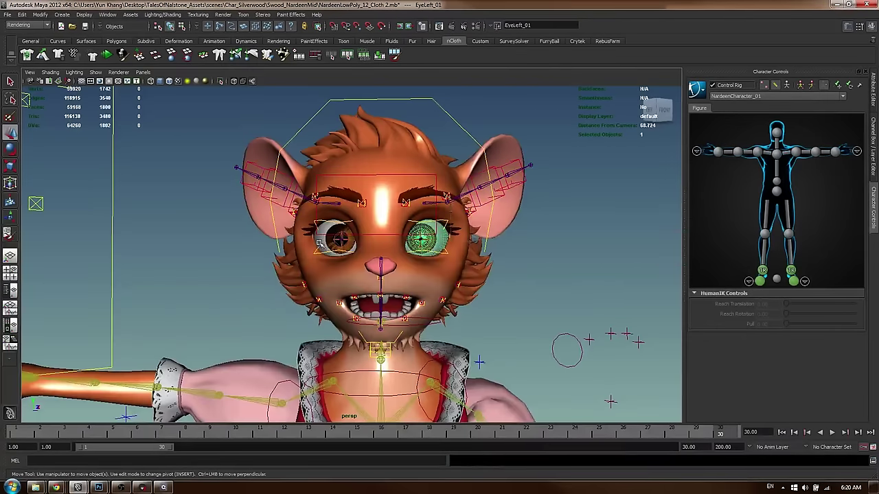
left_click(319, 243, "shift")
key("shift+o")
key("f")
Expand EyeRight_01 and EyeLeft_01 under EyesGroup_01 and inspect their shape nodes
left_click(182, 265)
left_click(182, 256)
left_click(240, 266)
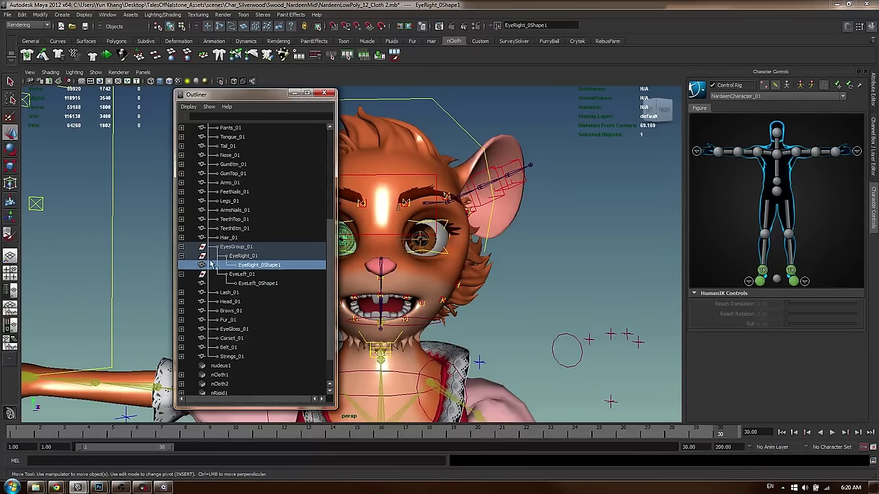
left_click(181, 255)
left_click(200, 273)
left_click(423, 175)
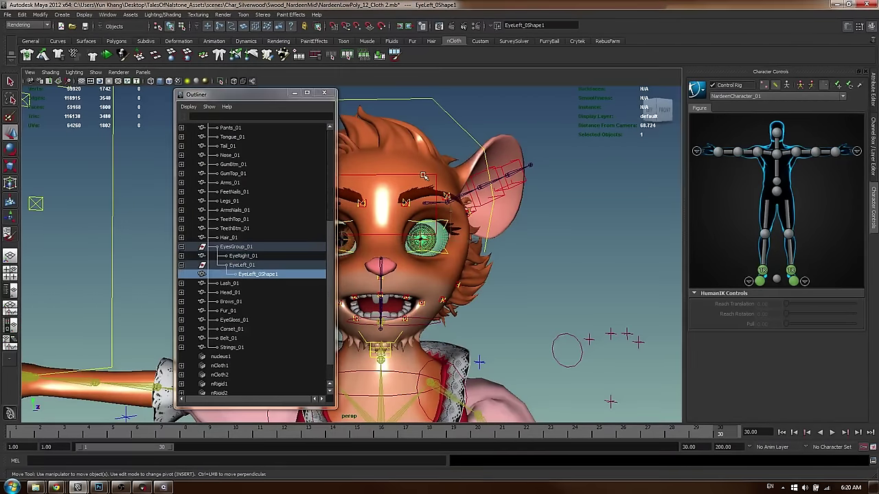
Inspect the EyeLeft_01 mesh up close together with its attributes and input nodes
left_click_drag(449, 251, 415, 248, "alt")
right_click_drag(416, 248, 513, 237, "alt")
left_click(424, 220)
left_click_drag(424, 221, 481, 237, "alt")
right_click_drag(481, 237, 539, 248, "alt")
key("ctrl+a")
left_click_drag(518, 255, 487, 256, "alt")
scroll(487, 256, "down", 5)
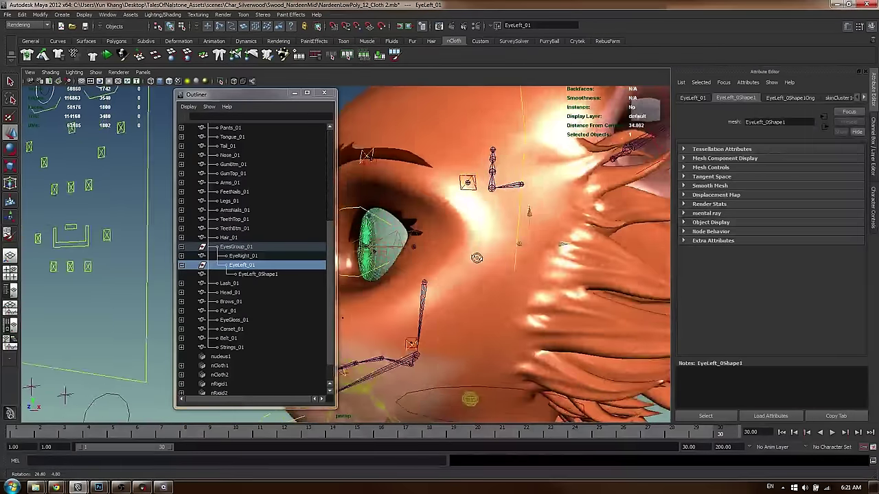
key("ctrl+a")
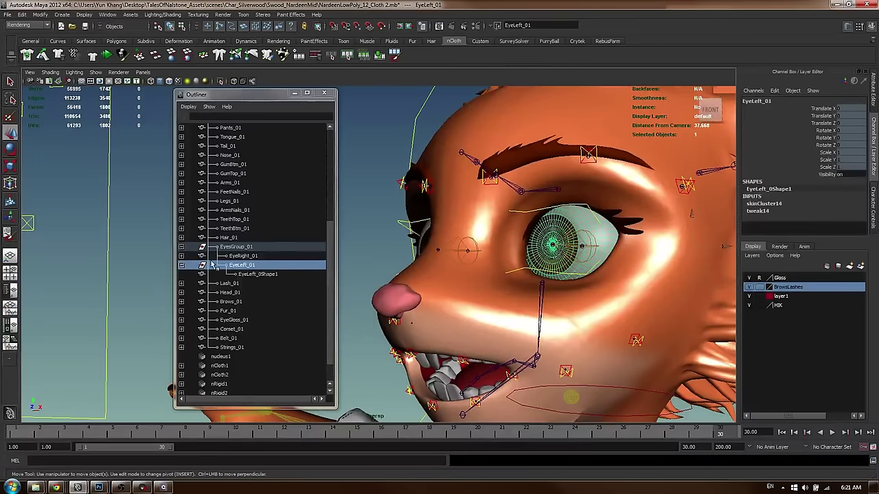
Compare the EyeRight_01 and EyeLeft_01 hierarchies and check the left eye's joint
left_click(234, 257)
left_click(236, 265)
left_click(181, 265)
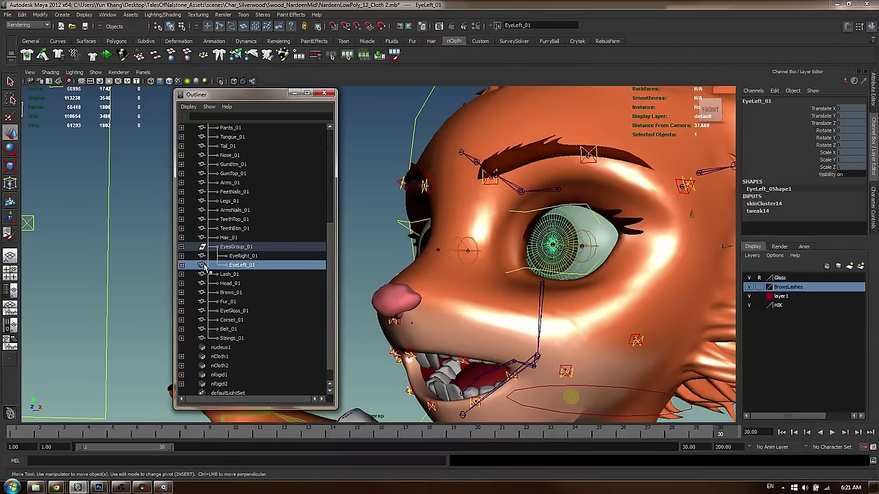
left_click(181, 265)
left_click(181, 256)
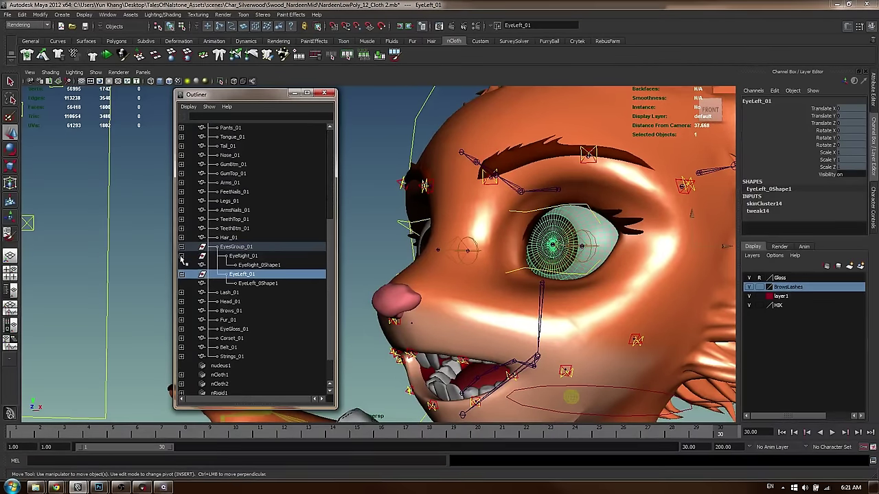
left_click(588, 234)
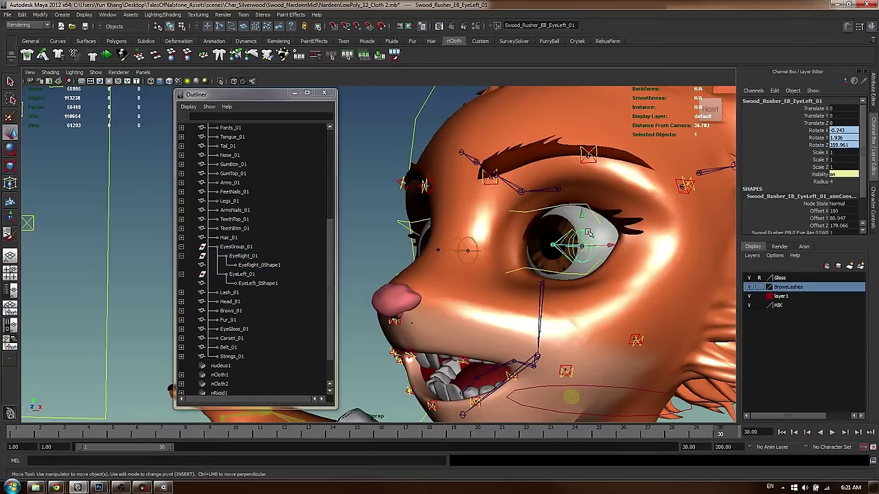
Select the left and right eyeball meshes together and delete their history
left_click(603, 231)
left_click_drag(597, 232, 528, 216, "alt")
left_click(453, 237, "shift")
key("alt+shift+d")
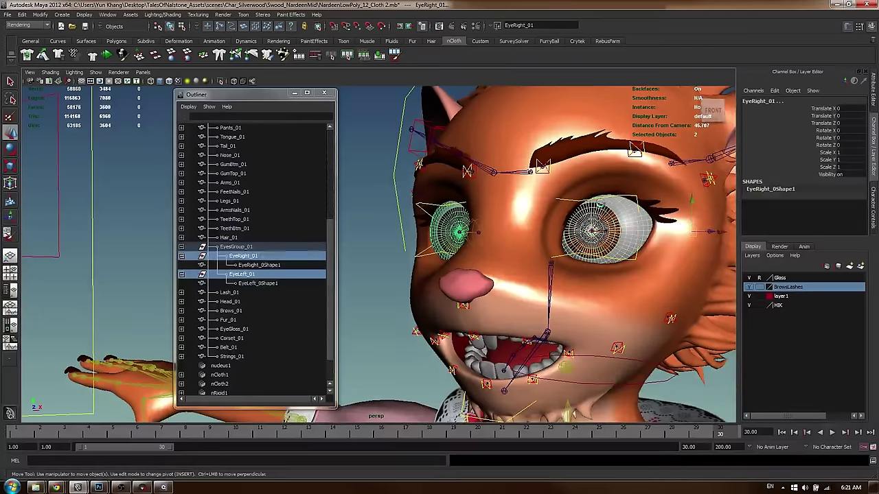
Test-rotate both eyeball meshes together and undo the rotation
key("e")
left_click_drag(600, 234, 556, 229, "alt")
key("ctrl+z")
left_click(636, 221)
right_click_drag(638, 222, 643, 284, "shift")
left_click(455, 221)
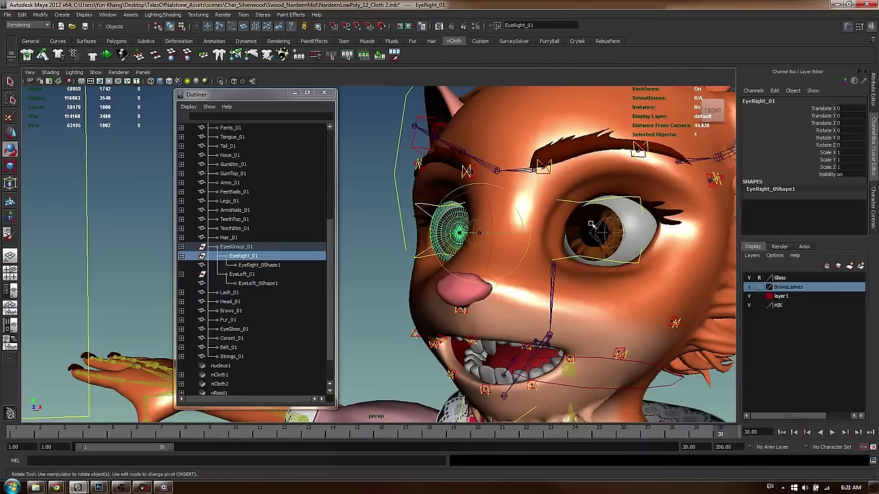
left_click(638, 217, "shift")
mouse_move(608, 225)
left_mouse_down()
mouse_move(613, 234)
mouse_move(596, 234)
left_mouse_up()
key("ctrl+z")
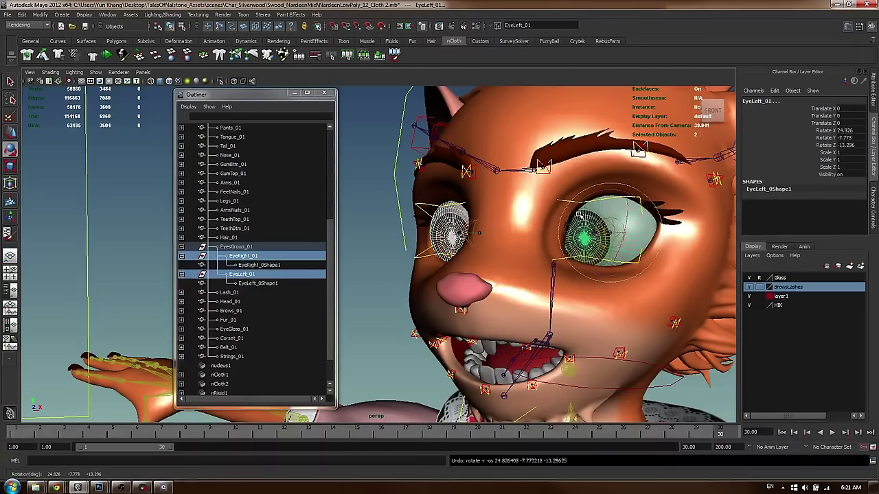
Close the Outliner and resize the Maya window so the YouTube live chat sits beside it
left_click(324, 93)
scroll(145, 418, "down", 5)
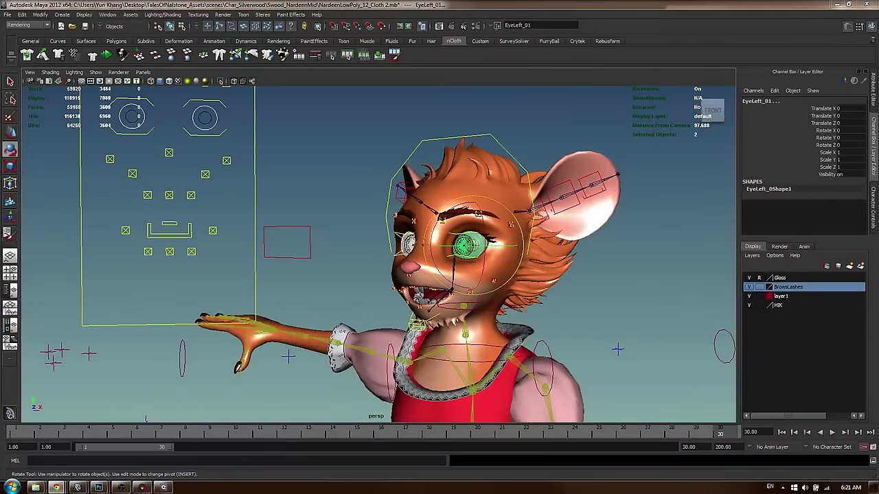
key("alt+Tab")
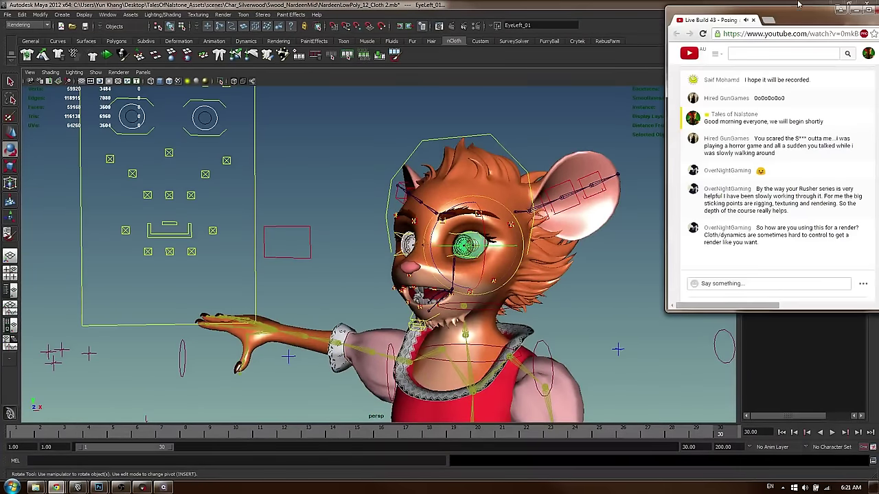
left_click(841, 10)
left_click(848, 6)
left_click_drag(876, 20, 685, 20)
Try rotating the Spine2 control to turn the upper torso, and undo the rotation
right_click_drag(397, 208, 367, 212, "alt")
middle_click_drag(367, 213, 398, 110, "alt")
right_click_drag(399, 110, 371, 123, "alt")
left_click(358, 226)
left_click(383, 210)
left_click_drag(383, 209, 391, 230)
key("w")
left_click(362, 242)
key("e")
key("w")
left_click(442, 208)
left_click_drag(441, 208, 451, 214, "alt")
key("ctrl+z")
key("ctrl+z")
left_click(405, 169)
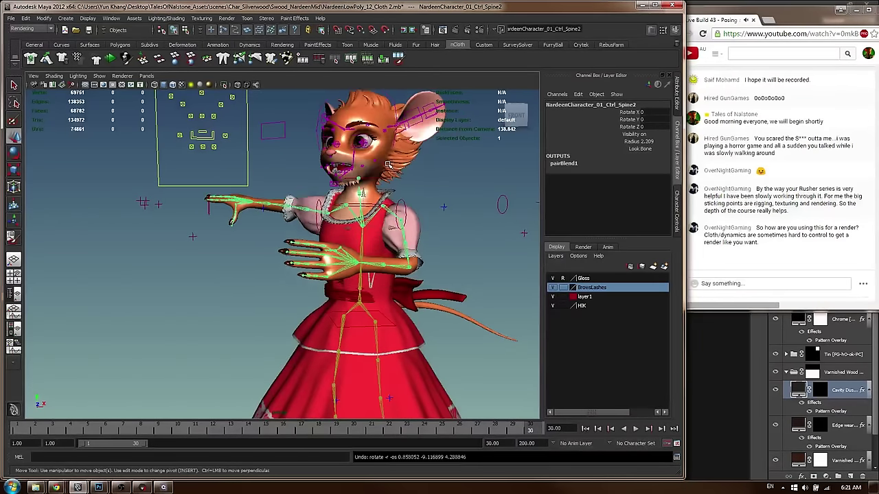
Select both eyeball meshes and display the character's skeleton to pick its head joint
scroll(412, 206, "up", 4)
left_click(462, 182)
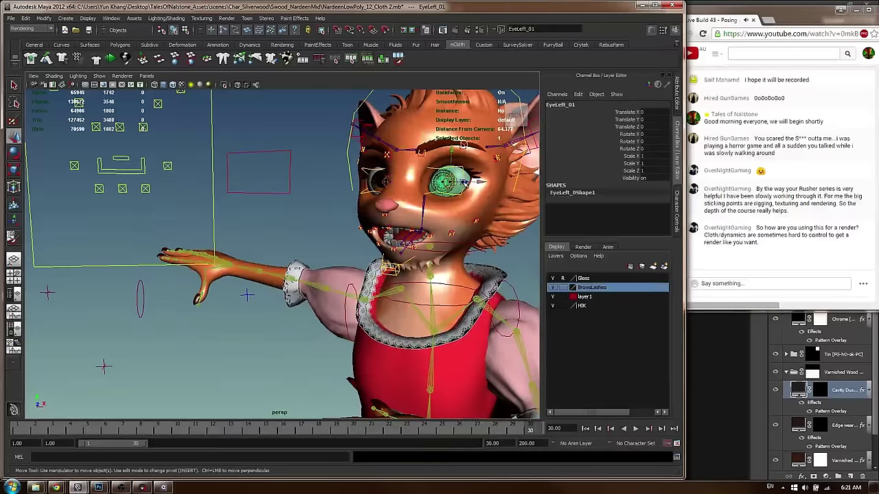
left_click(375, 180, "shift")
left_click_drag(473, 205, 446, 210, "alt")
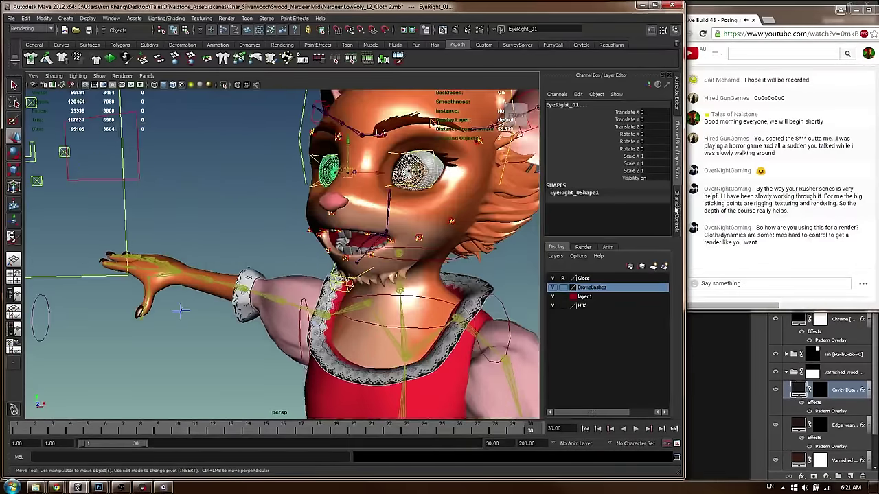
left_click(678, 211)
left_click(591, 90)
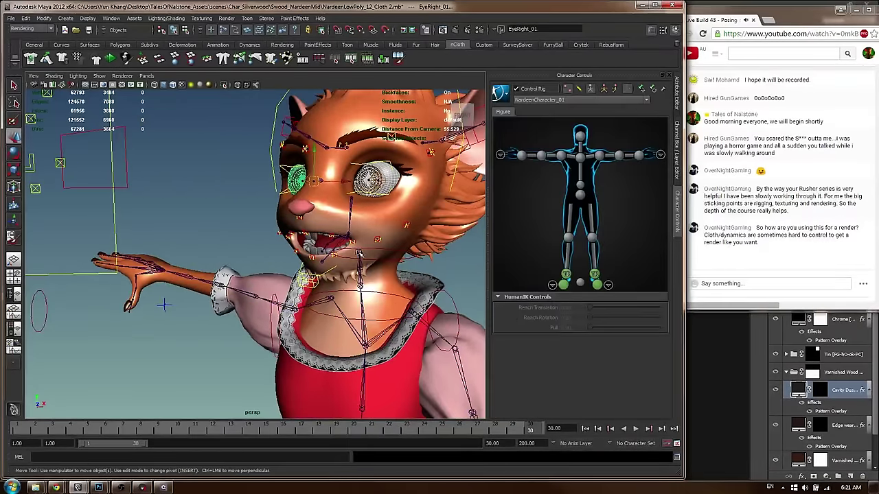
left_click(358, 253)
key("ctrl+z")
Clear the selection and switch the character display back to the control rig
right_click_drag(405, 249, 311, 249, "alt")
middle_click_drag(311, 248, 324, 232, "alt")
left_click(381, 212)
right_click_drag(324, 233, 344, 231, "alt")
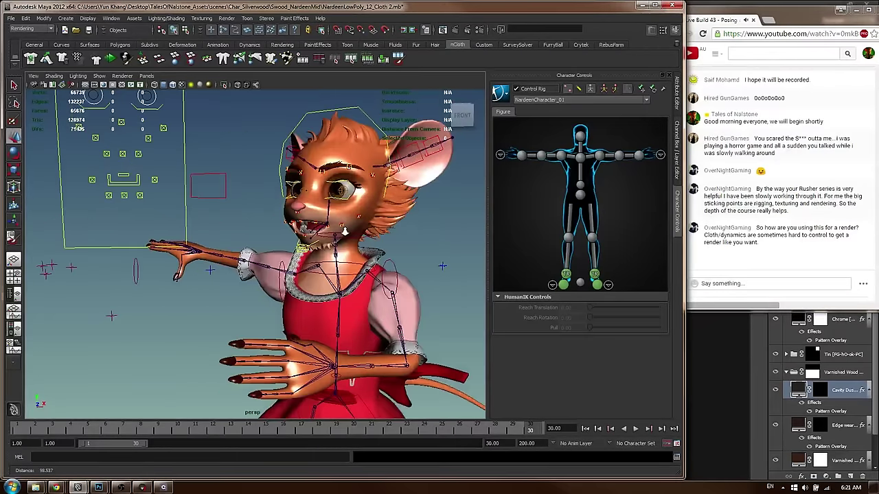
right_click_drag(345, 297, 337, 299, "alt")
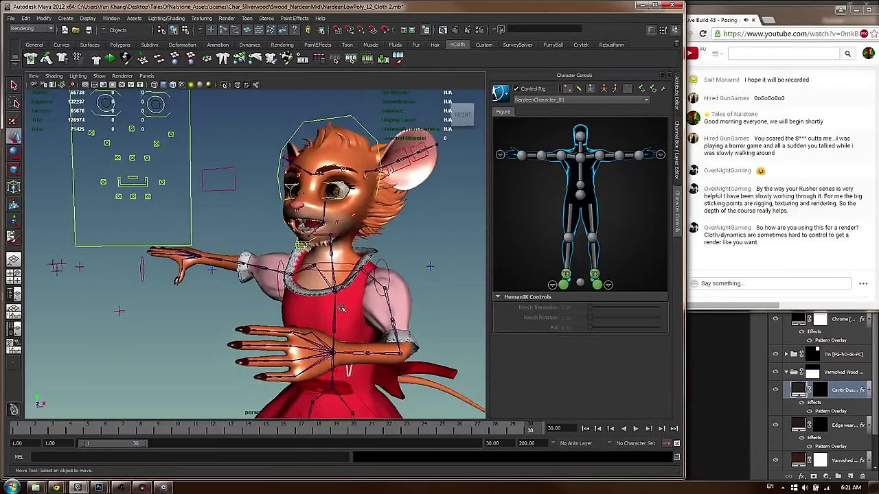
middle_click_drag(337, 298, 331, 280, "alt")
left_click(579, 90)
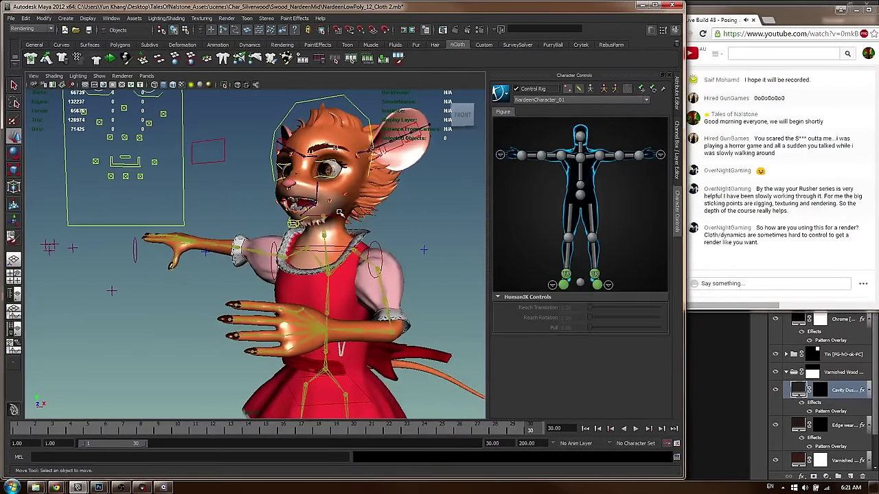
Rotate the spine controls as a test and set a key on them
left_click(329, 292)
left_click_drag(330, 292, 417, 362, "alt")
left_click(335, 271)
key("e")
key("s")
Undo the spine rotation test, the skeleton display change and the eyeball selection
key("ctrl+z")
key("ctrl+z")
key("ctrl+z")
key("ctrl+z")
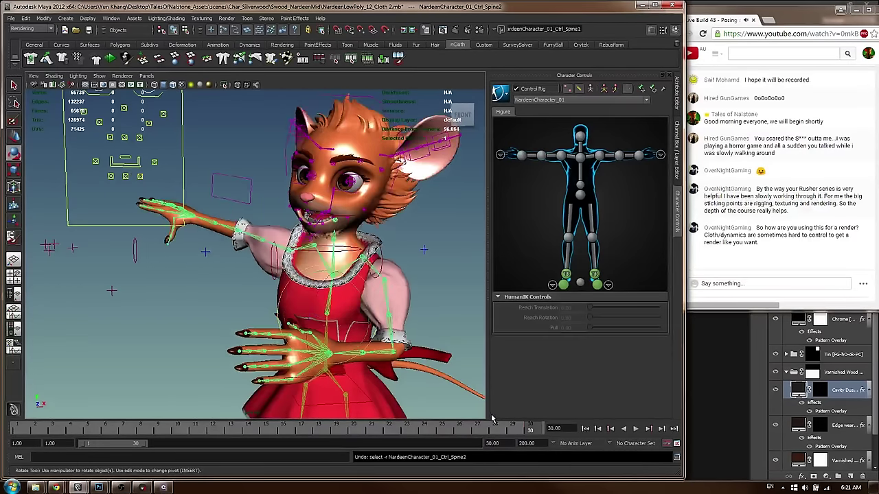
key("ctrl+z")
key("ctrl+z")
key("ctrl+z")
key("ctrl+z")
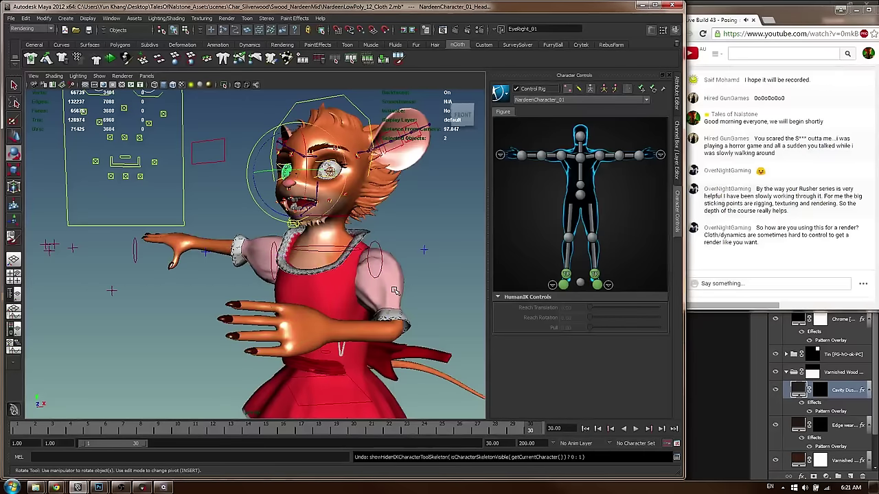
key("w")
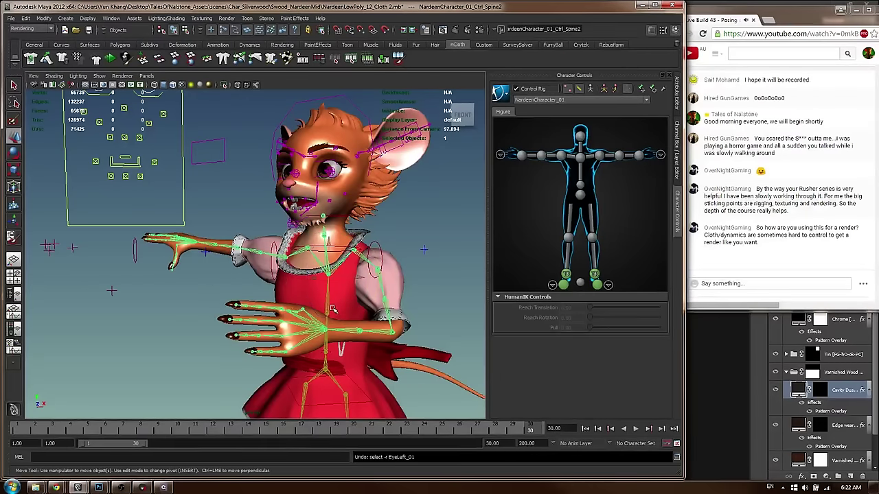
Select the Spine, Spine1 and Spine2 controls together and set keys on them at frame 30
left_click(324, 348, "shift")
left_click_drag(364, 364, 358, 348, "alt")
key("s")
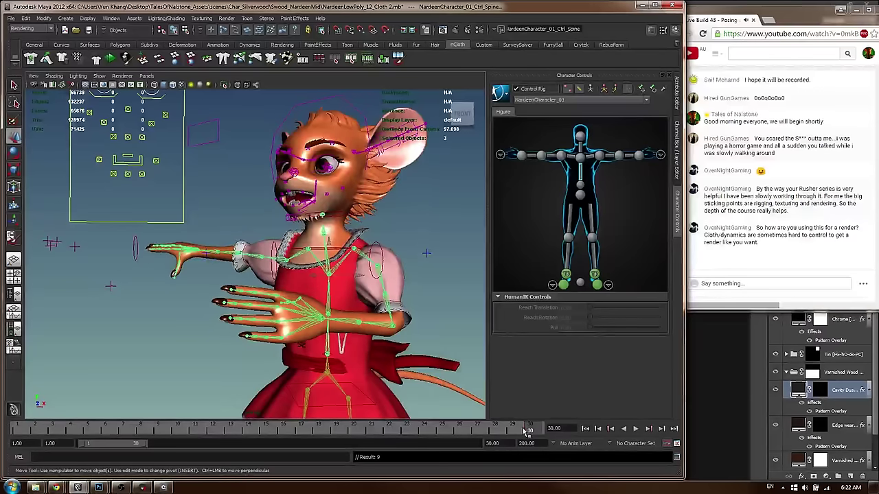
left_click_drag(345, 427, 2, 468)
left_click(539, 431)
key("s")
Try rotating the three spine controls together to lean the torso back, and undo it
key("e")
key("ctrl+z")
key("ctrl+z")
key("ctrl+z")
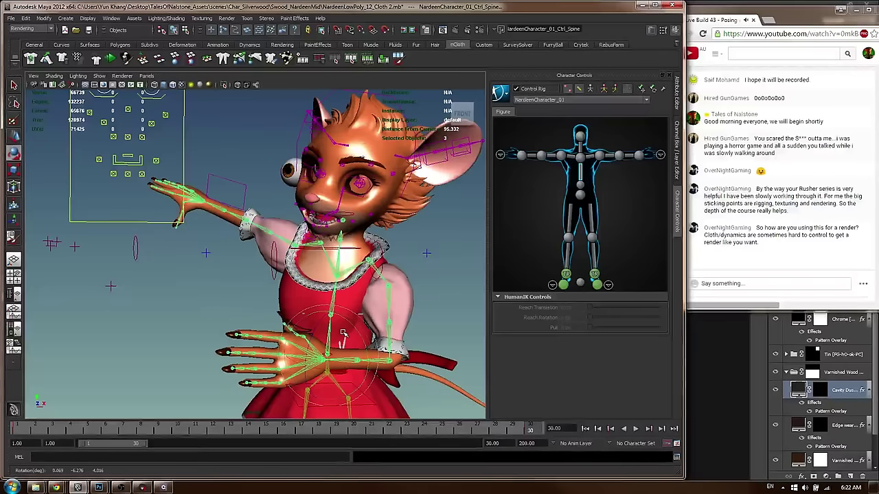
key("ctrl+z")
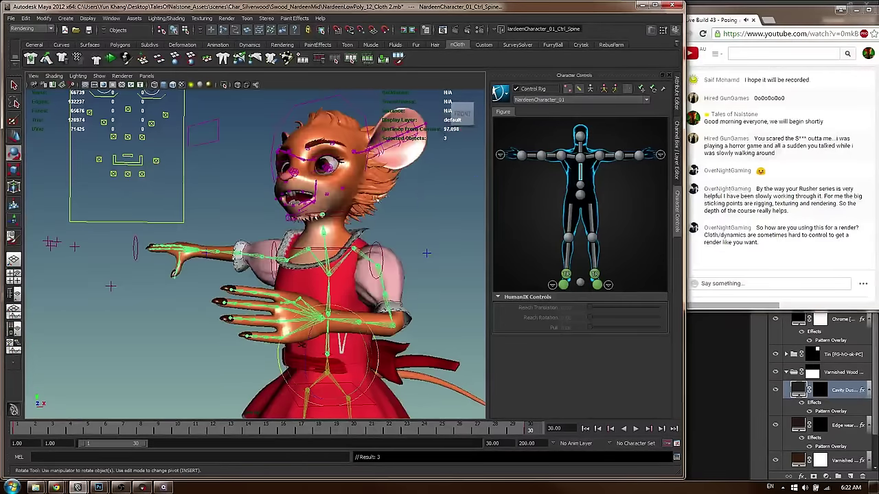
Switch the rig display to the joint skeleton and apply a skinning command to both eyeballs with the head joint
right_click_drag(374, 196, 439, 199, "alt")
middle_click_drag(440, 199, 426, 266, "alt")
left_click(367, 141)
left_click(377, 143)
left_click(299, 159, "shift")
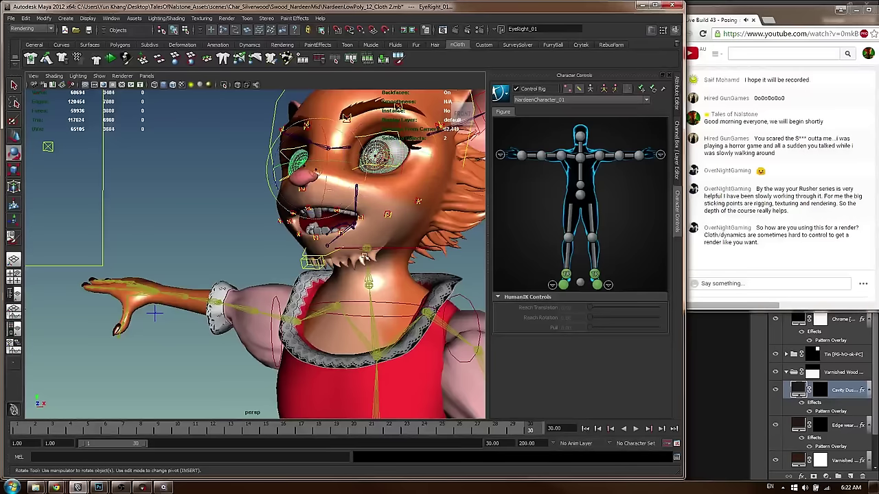
left_click(580, 91)
left_click(591, 90)
left_click(369, 255, "shift")
left_click_drag(420, 258, 401, 263, "alt")
key("space")
left_click(469, 282)
mouse_move(494, 301)
left_click(547, 302)
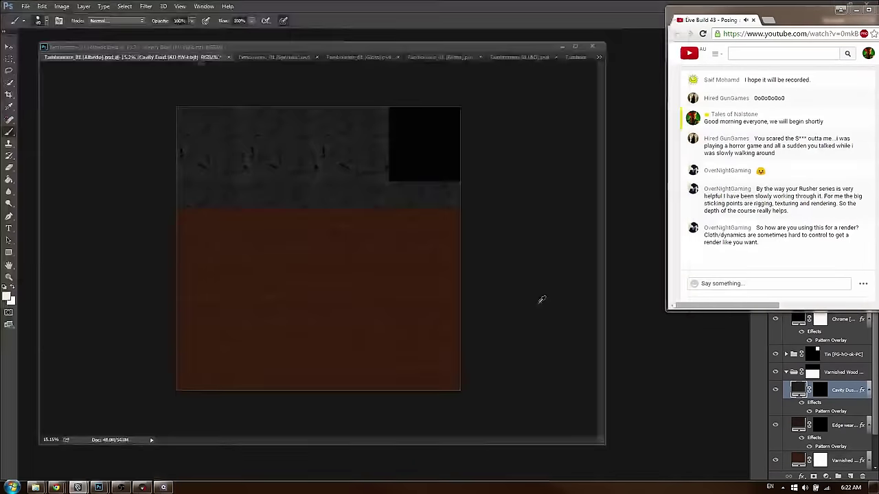
Check the left eyeball's head joint influences with the Paint Skin Weights tool, and clear the selection
left_click(392, 155)
right_click_drag(392, 155, 307, 110, "shift")
left_click(97, 234)
middle_click_drag(371, 230, 316, 233, "alt")
right_click_drag(316, 233, 316, 194, "alt")
left_click(93, 240)
left_click(104, 233)
right_click_drag(350, 226, 240, 215, "alt")
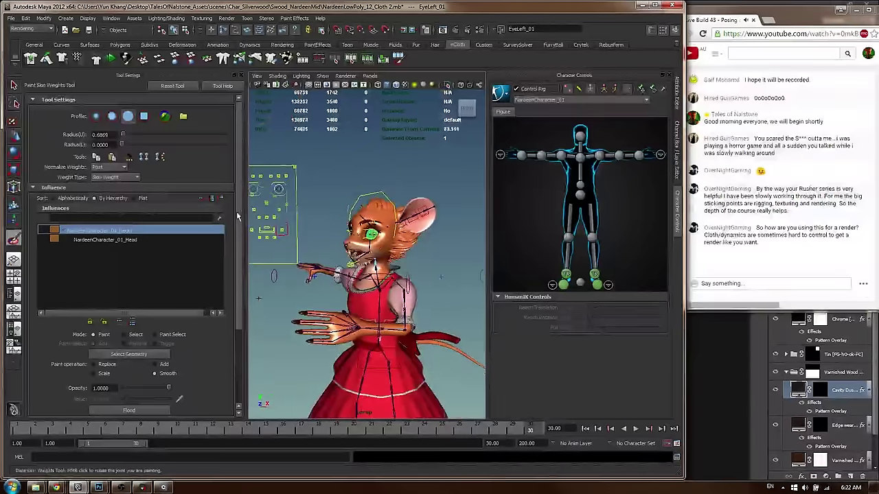
middle_click_drag(322, 233, 321, 201, "alt")
key("w")
left_click(320, 199)
Close the tool settings and switch the character's display back from the joint skeleton to the control rig
left_click_drag(350, 203, 371, 204, "alt")
right_click_drag(371, 205, 494, 204, "alt")
left_click_drag(495, 205, 474, 206, "alt")
right_click_drag(474, 206, 383, 206, "alt")
key("ctrl+a")
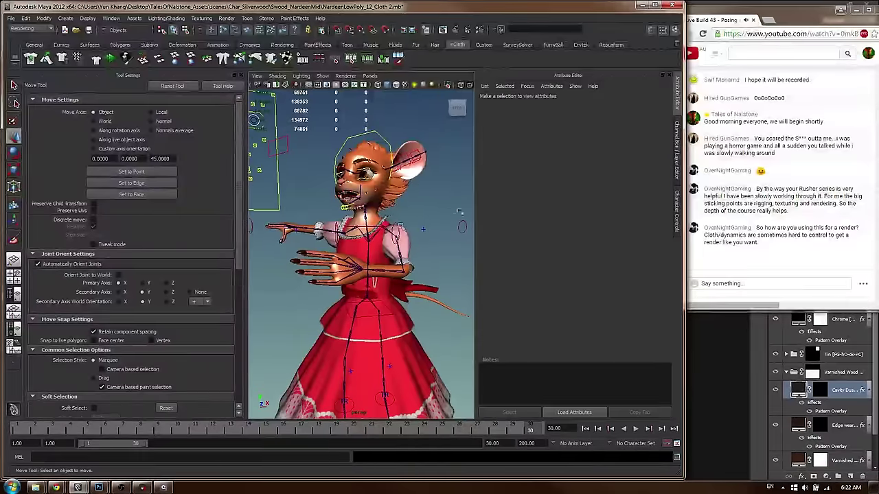
key("ctrl+a")
left_click(241, 75)
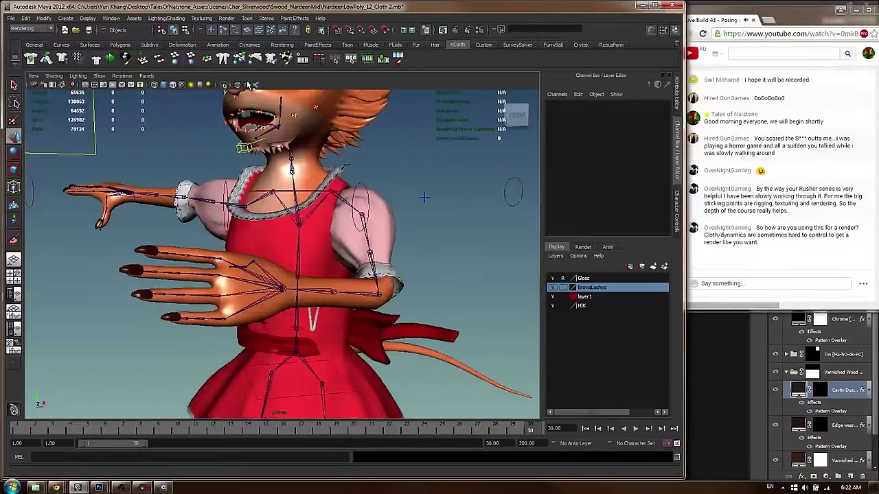
left_click(678, 199)
left_click(580, 92)
left_click(591, 90)
left_click_drag(289, 206, 305, 210, "alt")
scroll(275, 213, "down", 4)
left_click_drag(254, 196, 238, 205, "alt")
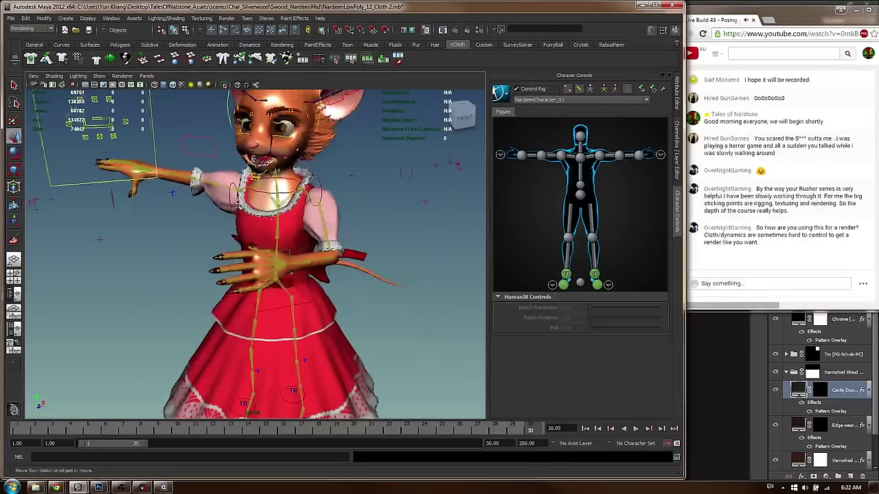
Set a key on the Spine1 control and rotate it together with the neck control
left_click(283, 231)
key("s")
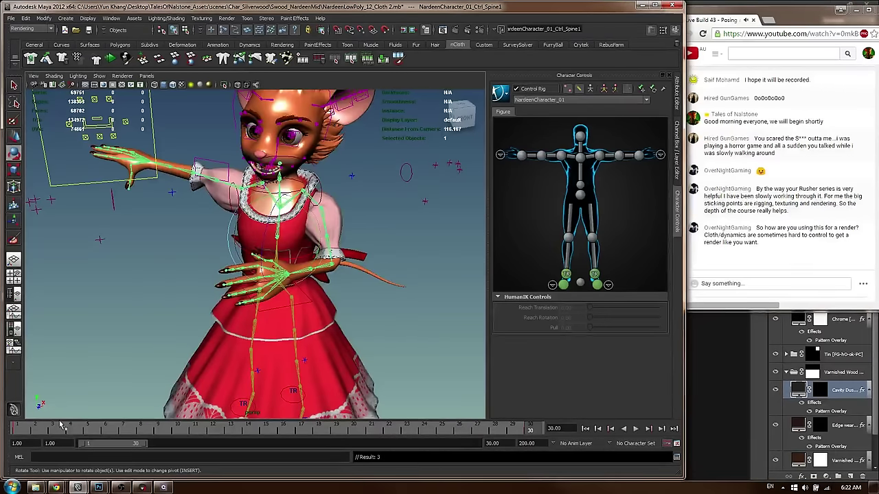
left_click_drag(294, 224, 283, 178, "alt")
key("w")
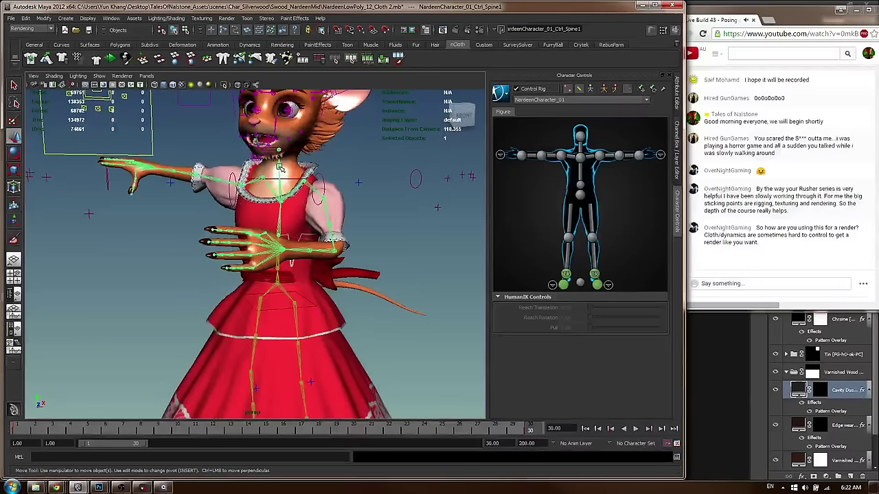
left_click(280, 167, "shift")
key("e")
left_click_drag(251, 204, 214, 188)
Set Bone Vis, UICurve Vis and UIMaster Curve Vis to 0 on the facial UI border
left_click(119, 172)
key("ctrl+a")
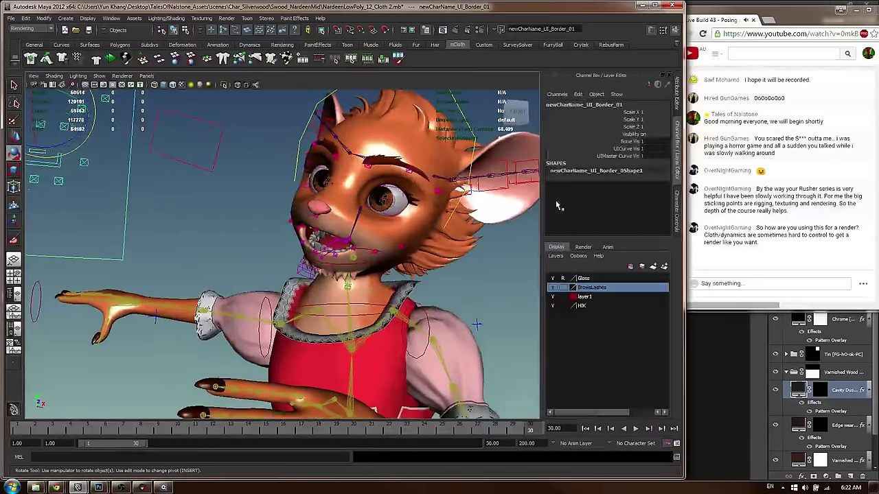
left_click_drag(649, 142, 655, 157)
type("0")
key("Return")
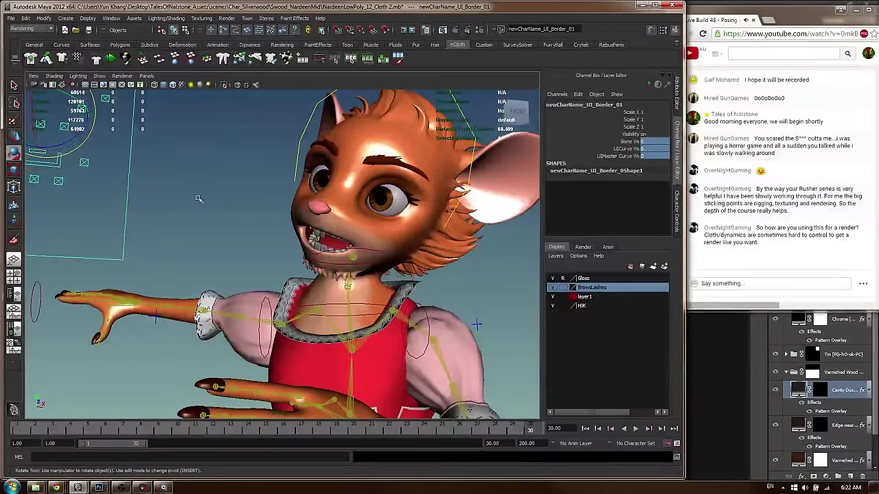
left_click(198, 198)
Raise the jaw control on the facial UI to close the mouth
left_click_drag(199, 197, 148, 209, "alt")
left_click(140, 206)
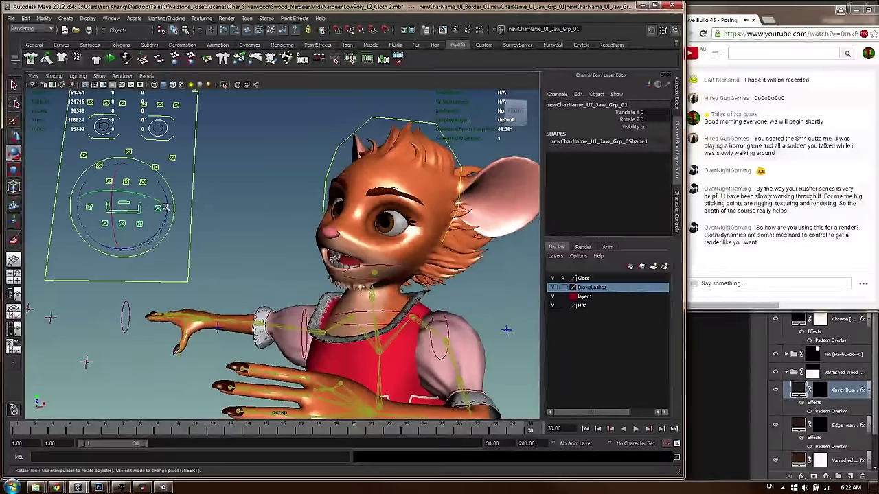
key("w")
middle_click_drag(171, 231, 171, 203)
Move the upper and lower eyelid controls on the facial UI to narrow the eyes
left_click(170, 120)
left_click(169, 120)
middle_click_drag(163, 95, 157, 126)
left_click(107, 138, "shift")
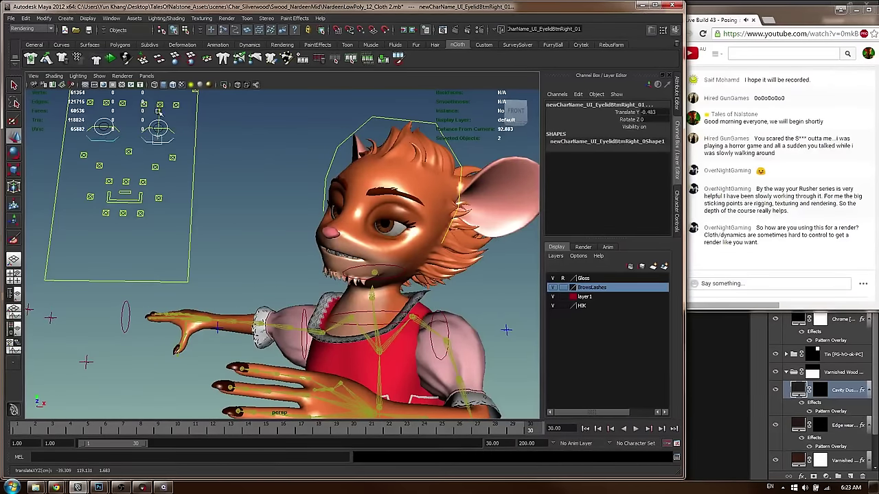
Rotate the left upper eyelid control to about -8.656 in Z
left_click(180, 120)
left_click(169, 128)
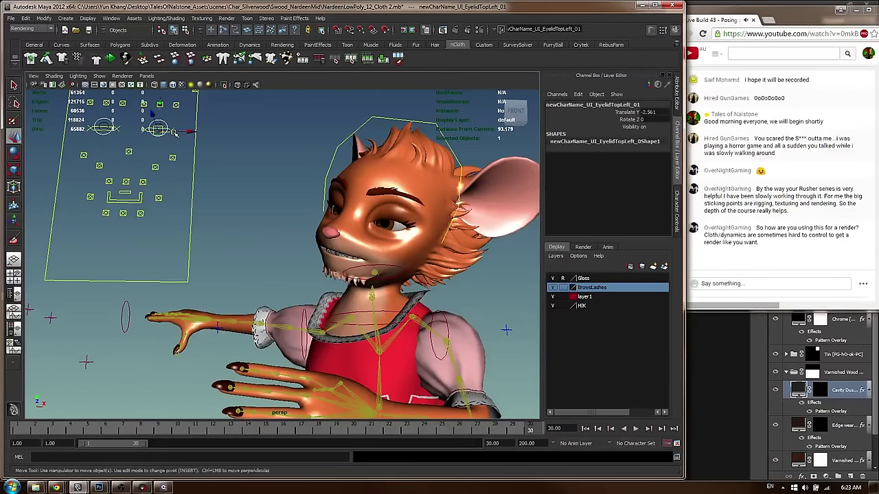
key("e")
left_click_drag(192, 156, 190, 160)
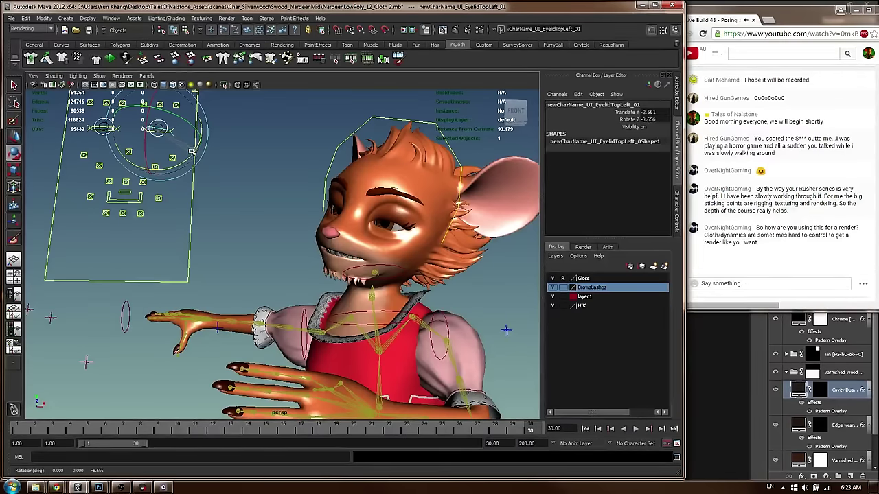
Move both lower eyelid controls down together to a Translate Y of about 0.727
left_click_drag(251, 192, 260, 165, "alt")
middle_click_drag(107, 141, 128, 166, "alt")
key("w")
left_click(101, 134)
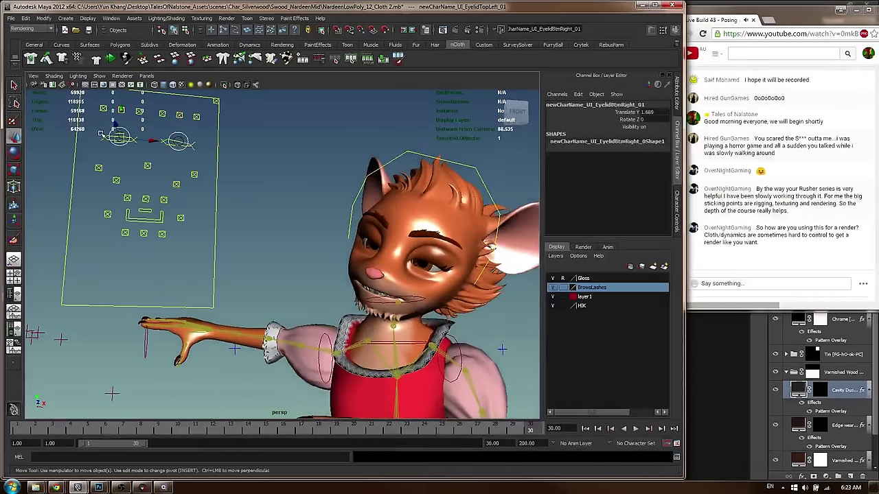
left_click(196, 136, "shift")
left_click_drag(121, 111, 126, 126)
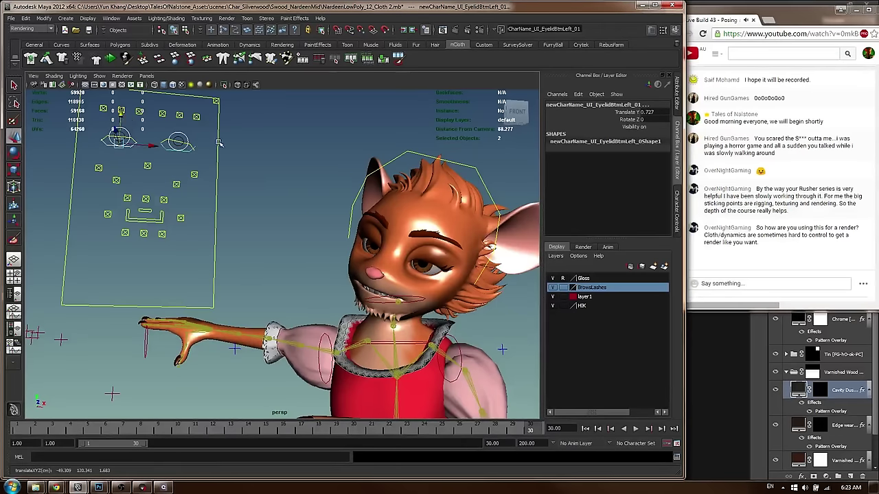
Try lowering the two inner brow controls together, and undo it
middle_click_drag(218, 142, 227, 159, "alt")
left_click(147, 129)
left_click(170, 130, "shift")
mouse_move(150, 102)
left_mouse_down()
mouse_move(152, 90)
mouse_move(145, 114)
left_mouse_up()
key("ctrl+z")
Move the left outer brow control to a Translate Y of about 0.242
left_click(204, 134)
mouse_move(205, 106)
left_mouse_down()
mouse_move(205, 94)
mouse_move(204, 112)
left_mouse_up()
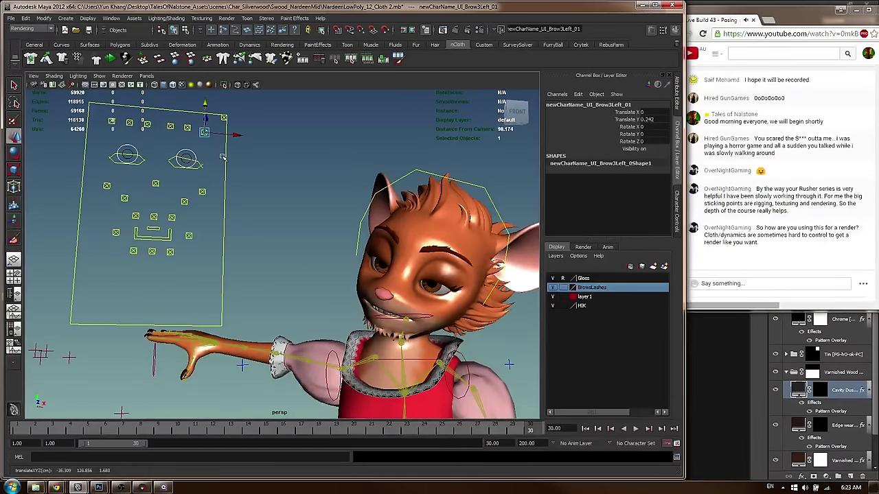
Lower the jaw control to a Translate Y of about 0.783 so the mouth opens slightly
left_click(189, 235)
left_click(115, 233, "shift")
left_click_drag(189, 205, 154, 213)
left_click(171, 234)
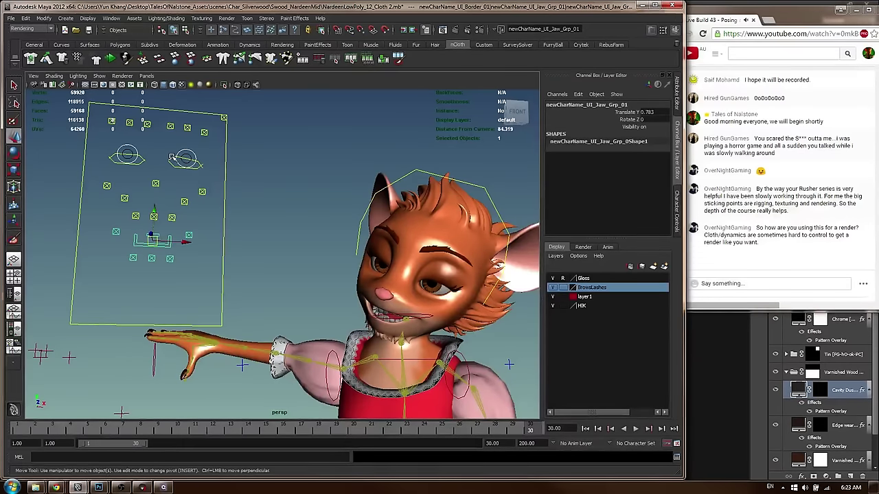
Raise both upper eyelid controls together to a Translate Y of about -1.185
left_click(173, 158)
left_click(114, 155, "shift")
left_click_drag(194, 135, 192, 129)
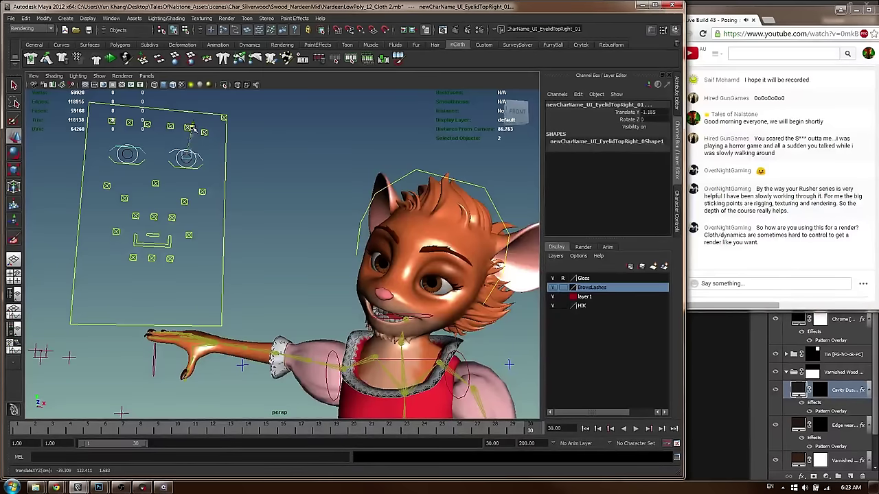
Try raising a mouth control on the facial UI, and undo it
left_click_drag(410, 248, 422, 239, "alt")
middle_click_drag(422, 239, 377, 212, "alt")
left_click_drag(378, 211, 276, 235, "alt")
left_click(129, 222)
left_click(148, 213)
middle_click_drag(148, 260, 146, 255)
mouse_move(146, 249)
left_mouse_down("alt")
mouse_move(194, 251)
mouse_move(155, 250)
left_mouse_up("alt")
key("ctrl+z")
Raise the three lower lip controls together to a Translate Y of about 0.705
left_click_drag(79, 232, 142, 249)
left_click_drag(114, 204, 113, 201)
middle_click_drag(113, 203, 114, 199)
left_click_drag(395, 309, 390, 280, "alt")
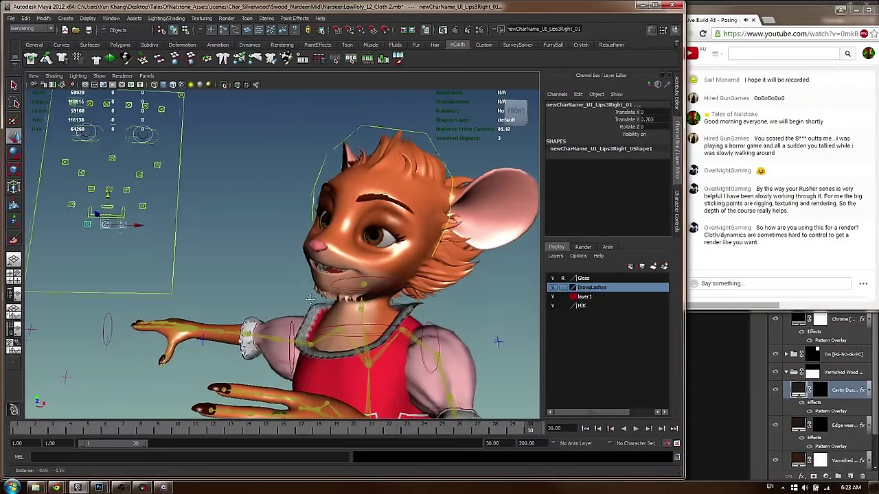
left_click_drag(333, 261, 328, 262, "alt")
Lower both mouth corner controls together to a Translate Y of about 0.771
left_click(74, 200)
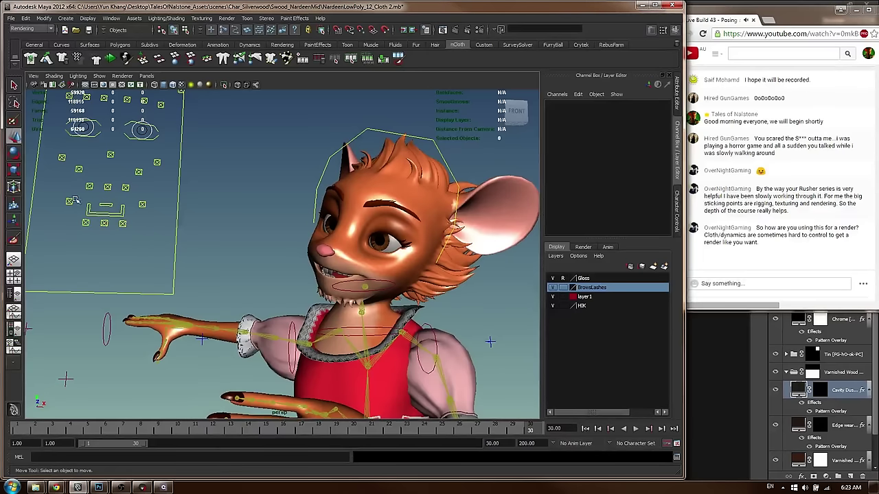
left_click(70, 202)
left_click_drag(74, 173, 72, 177)
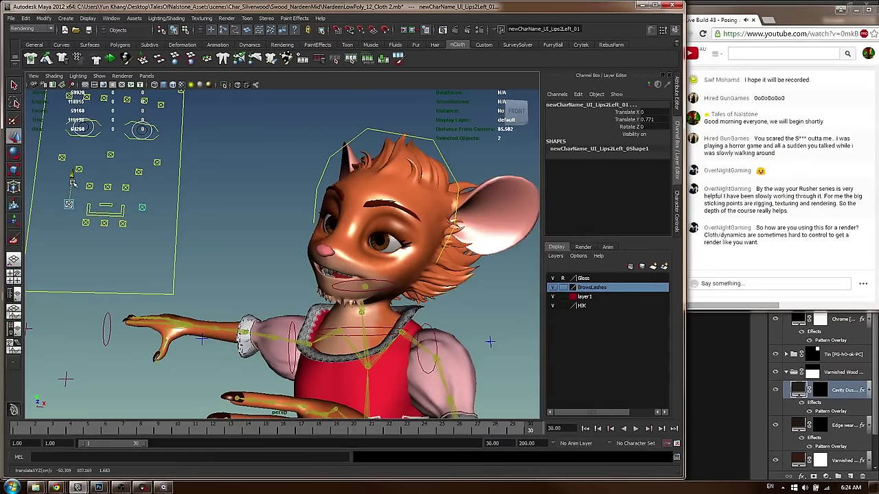
left_click_drag(412, 278, 474, 278, "alt")
right_click_drag(473, 278, 463, 285, "alt")
left_click_drag(464, 285, 443, 291, "alt")
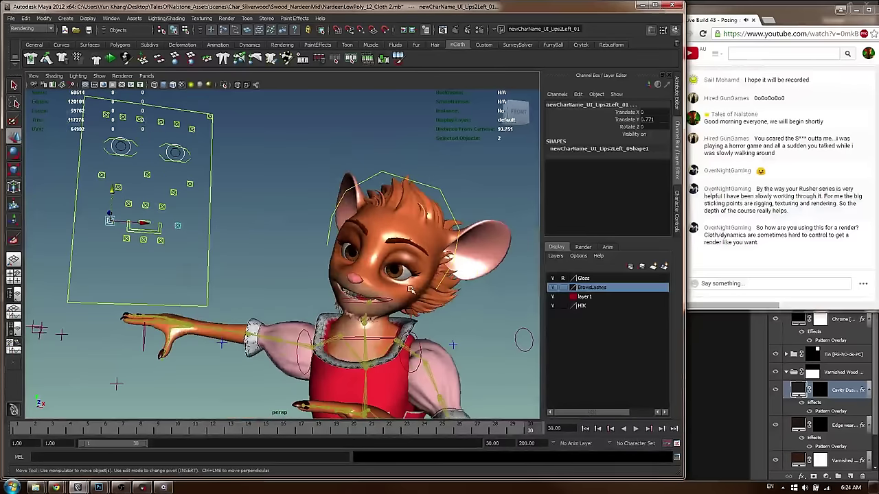
Move the jaw control on the facial control board down to about Translate Y -0.108
left_click(410, 290)
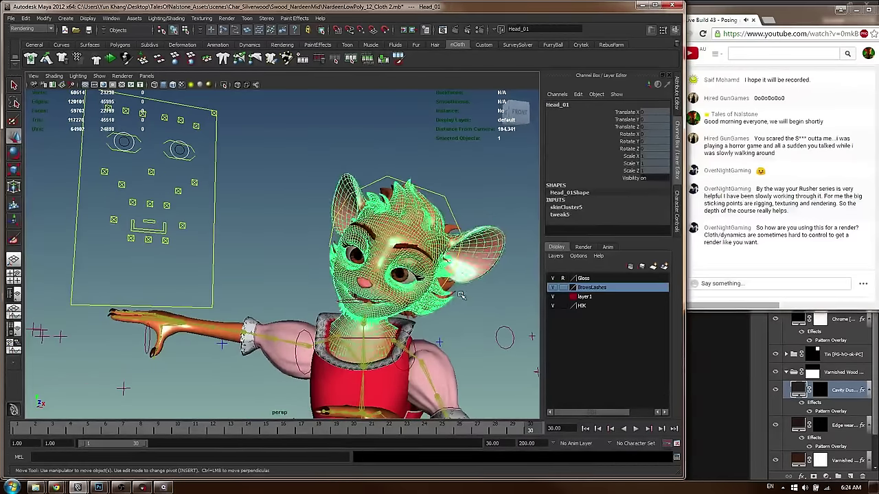
right_click_drag(461, 295, 405, 285, "alt")
middle_click_drag(405, 285, 395, 265, "alt")
left_click(265, 249)
left_click(168, 207)
left_click_drag(172, 177, 173, 180)
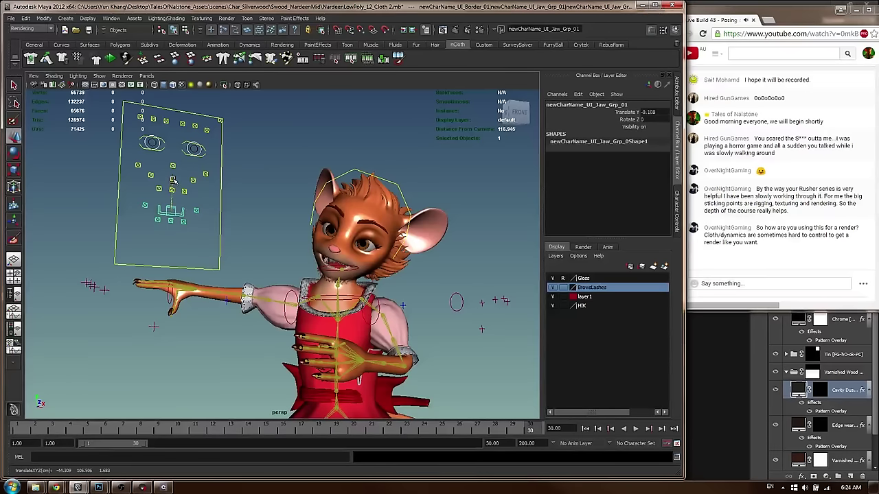
Pull the left and right Lips2 facial controls inward, with the left one at about Translate X -0.774
mouse_move(204, 211)
left_mouse_down("alt")
mouse_move(189, 209)
mouse_move(214, 212)
left_mouse_up("alt")
left_click(184, 226)
left_click(197, 209)
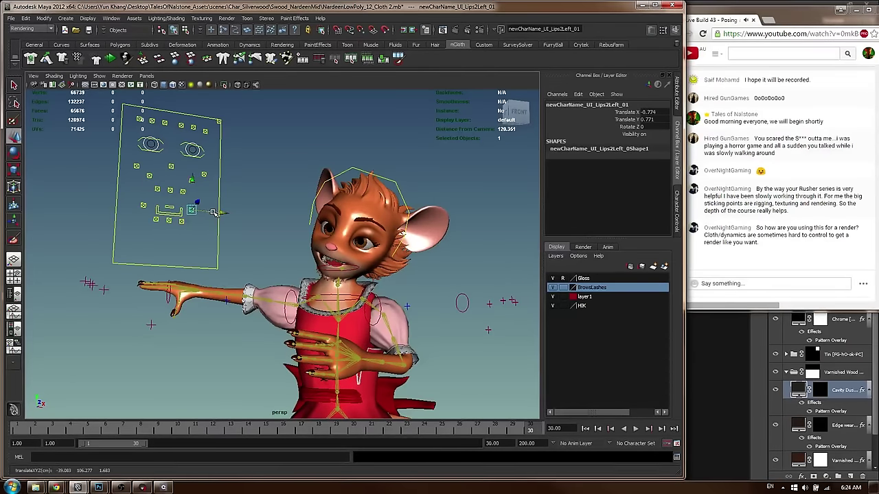
left_click(144, 206)
left_click_drag(169, 207, 175, 208)
Adjust the pair of Cheek2 facial controls together to about Translate Y -0.32
left_click_drag(381, 237, 434, 237, "alt")
left_click(151, 160)
left_click(152, 134)
left_click_drag(152, 135, 150, 135)
Rotate the left hand control at the wrist to about -2.4, -10.7, -25.2 degrees
right_click_drag(371, 285, 328, 288, "alt")
middle_click_drag(328, 288, 327, 230, "alt")
right_click_drag(326, 230, 295, 233, "alt")
left_click_drag(295, 233, 244, 231, "alt")
right_click_drag(244, 231, 302, 230, "alt")
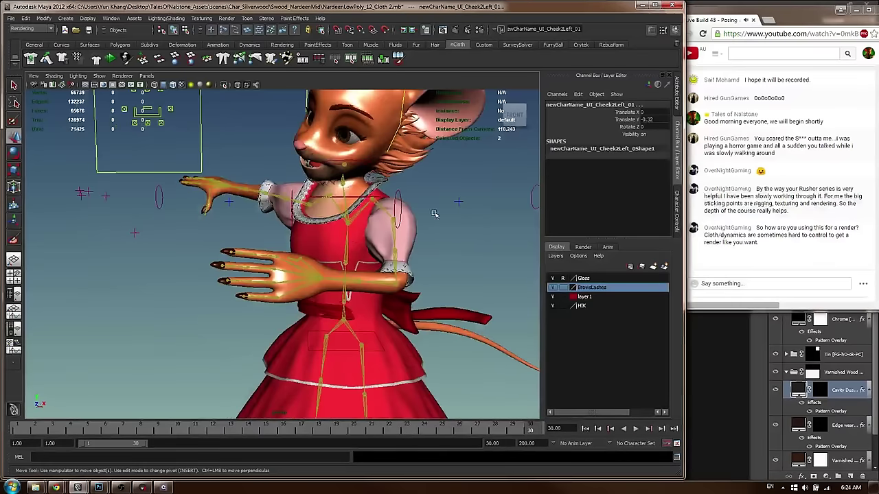
left_click(387, 283)
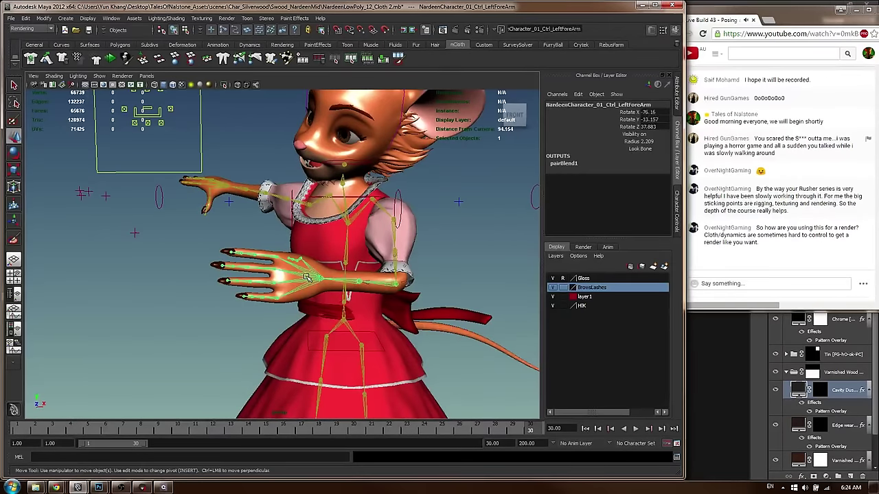
left_click(307, 276)
key("e")
left_click_drag(360, 264, 364, 290)
left_click_drag(406, 246, 397, 246, "alt")
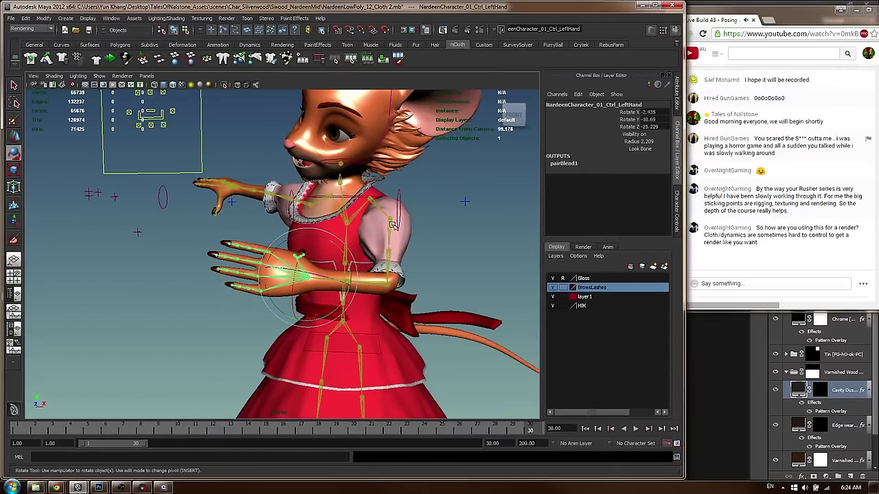
Rotate the three spine controls together to about -7.2, 0.1, 1.6 degrees to bend the torso
key("w")
left_click(354, 238)
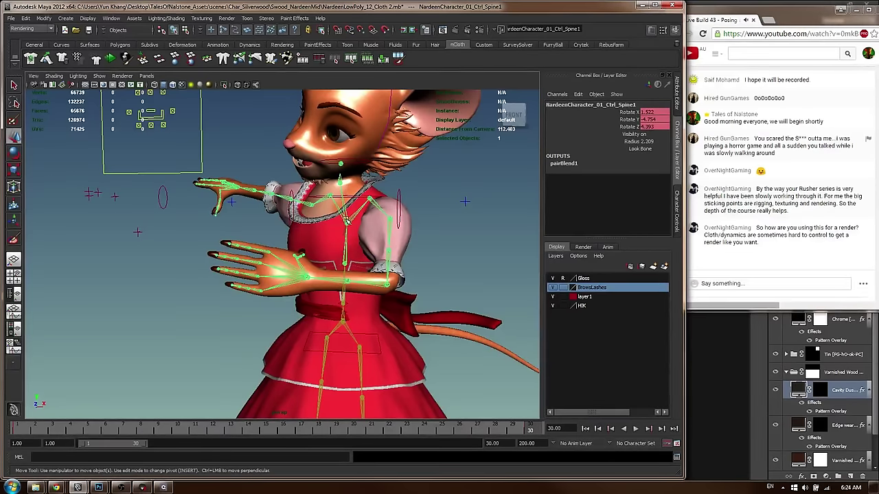
left_click(343, 301, "shift")
key("e")
left_click_drag(347, 306, 322, 235)
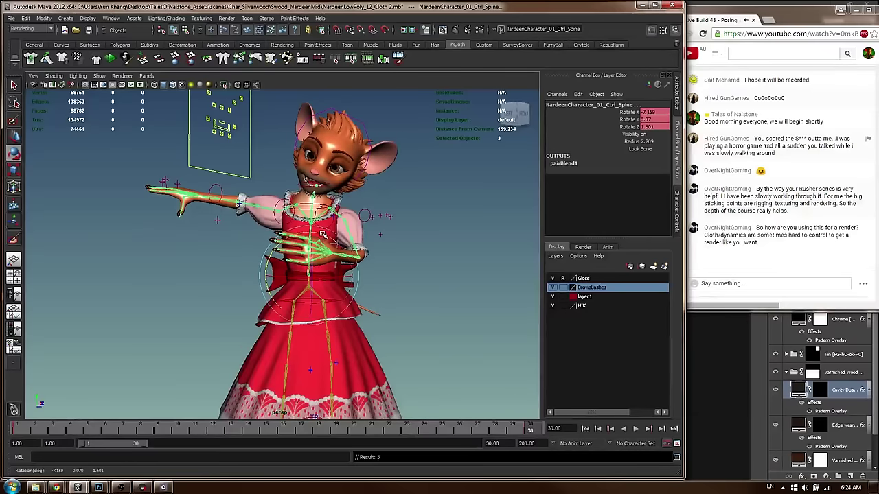
left_click(426, 199)
Hide the IK effectors of the HumanIK control rig so only the FK controls remain for posing the right arm
left_click(270, 206)
key("w")
left_click(296, 202)
right_click_drag(296, 203, 367, 207, "alt")
middle_click_drag(368, 207, 359, 239, "alt")
left_click(677, 214)
left_click(566, 90)
Rotate the right arm controls to raise the arm beside the head
mouse_move(283, 165)
left_mouse_down("alt")
mouse_move(290, 184)
mouse_move(333, 208)
mouse_move(335, 238)
mouse_move(272, 168)
left_mouse_up("alt")
left_click(274, 225)
key("e")
key("w")
left_click(271, 169)
left_click(260, 228)
mouse_move(288, 216)
left_mouse_down("alt")
mouse_move(264, 227)
mouse_move(276, 226)
mouse_move(273, 217)
left_mouse_up("alt")
key("e")
left_click(254, 168)
left_click_drag(256, 167, 269, 155)
right_click_drag(302, 148, 278, 144, "alt")
middle_click_drag(281, 137, 290, 175, "alt")
left_click_drag(290, 174, 323, 242, "alt")
Rotate the raised right forearm at the elbow
left_click(284, 182)
left_click(270, 173)
key("w")
key("e")
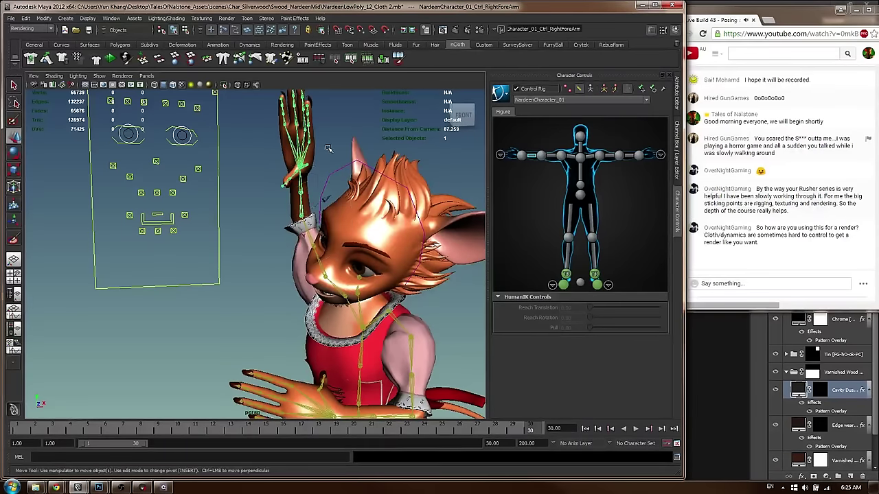
left_click(330, 207)
left_click_drag(301, 225, 333, 223)
Rotate the right hand control at the wrist so the raised hand bends relative to the forearm
key("w")
left_click(299, 159)
left_click(300, 158)
key("e")
left_click_drag(346, 140, 347, 186)
left_click_drag(347, 187, 293, 178, "alt")
right_click_drag(293, 178, 237, 183, "alt")
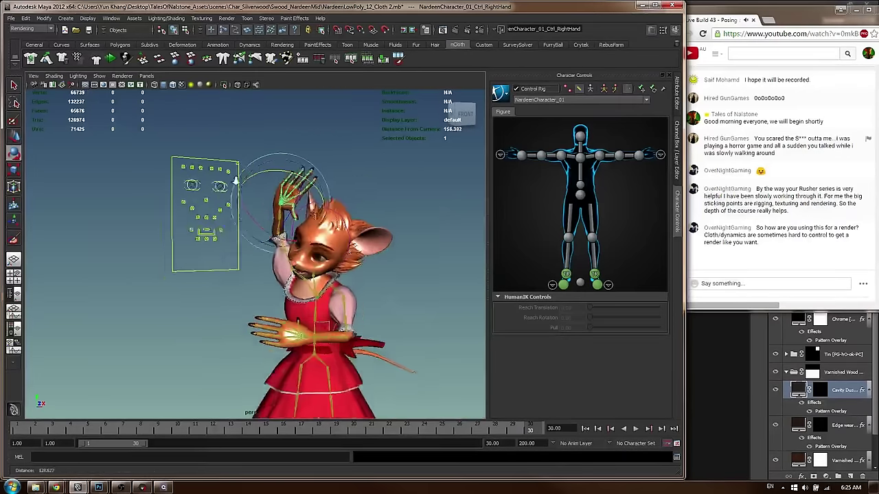
middle_click_drag(237, 182, 233, 145, "alt")
right_click_drag(234, 145, 224, 147, "alt")
Rotate the neck controls to about -8.0, 17.3, -8.7 degrees to turn the head toward the front
left_click(582, 145)
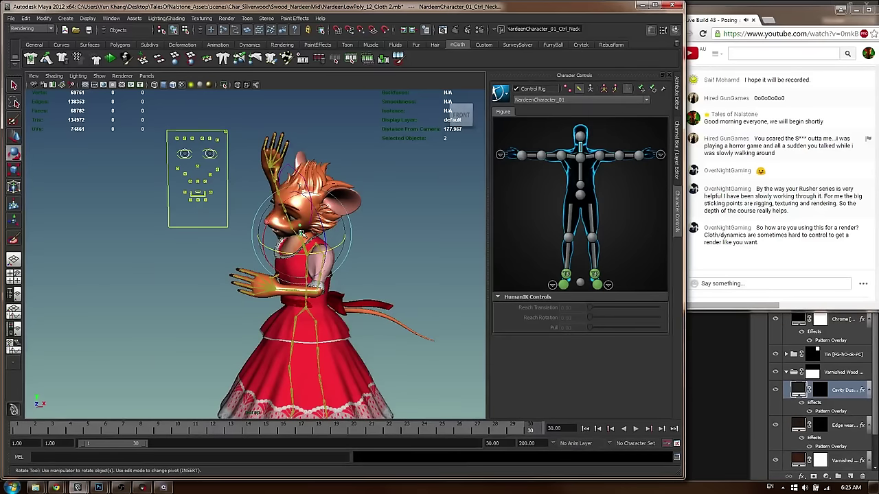
left_click_drag(300, 232, 303, 218)
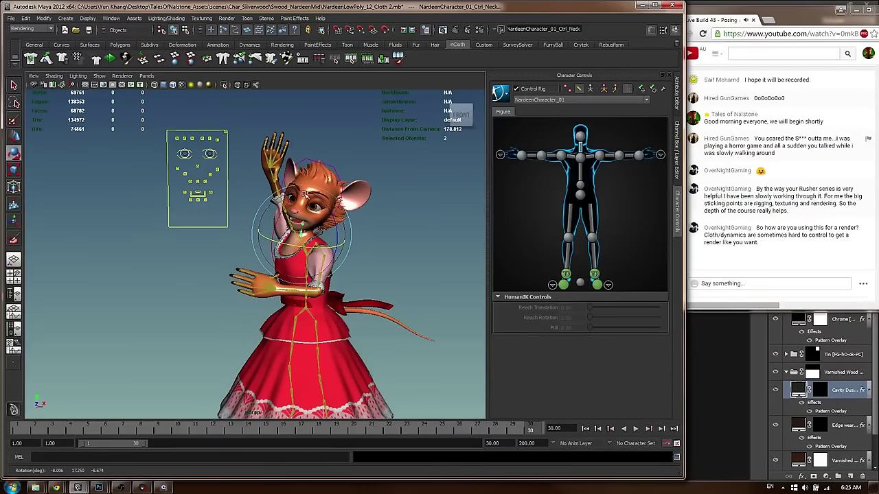
left_click(417, 215)
Rotate the lower spine at the waist so the upper body leans backward
middle_click_drag(381, 256, 369, 164, "alt")
left_click_drag(368, 164, 295, 202, "alt")
left_click(299, 210)
left_click_drag(290, 171, 312, 172)
left_click(378, 152)
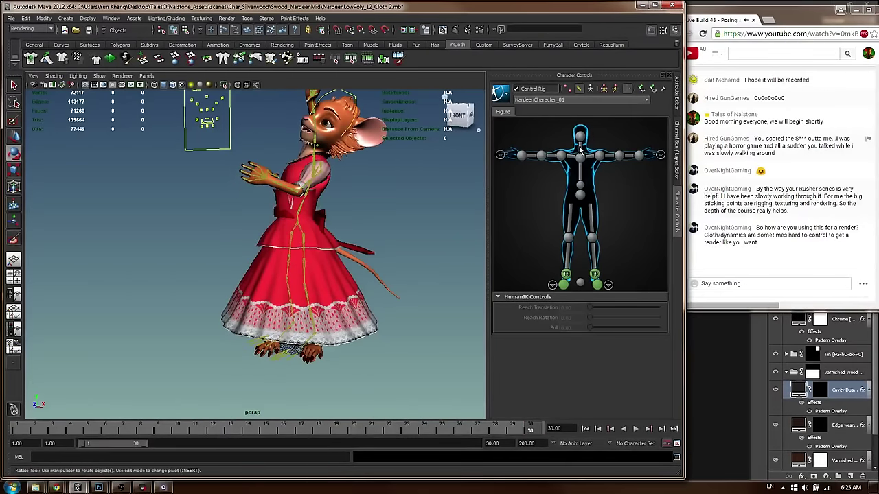
Rotate the neck controls to tilt the head forward and down
left_click(580, 146)
mouse_move(297, 118)
left_mouse_down()
mouse_move(285, 120)
mouse_move(293, 118)
left_mouse_up()
left_click(385, 188)
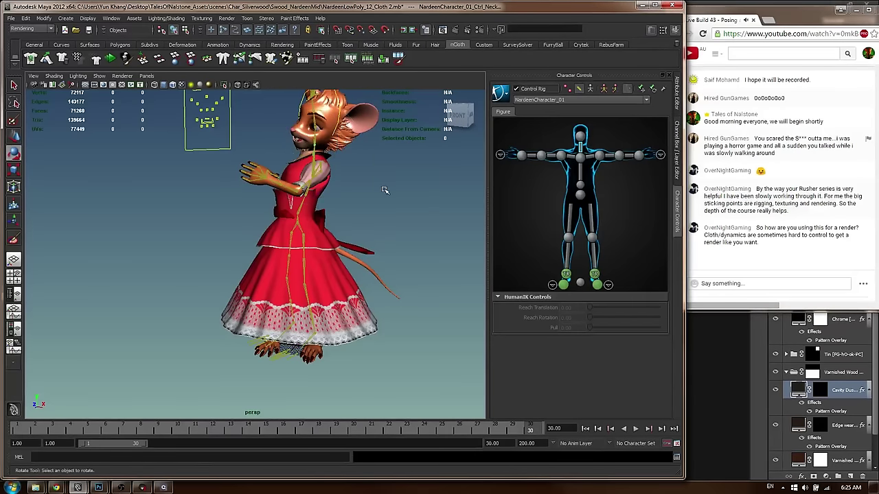
Inspect the full-body pose from several angles and play the cloth simulation back from frame 1
left_click(311, 197)
key("w")
middle_click_drag(325, 171, 318, 207, "alt")
right_click_drag(317, 207, 355, 213, "alt")
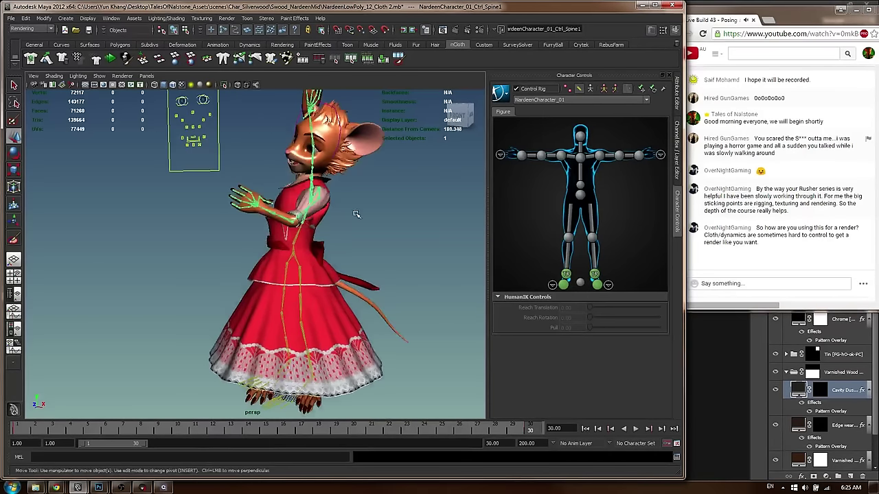
left_click(355, 213)
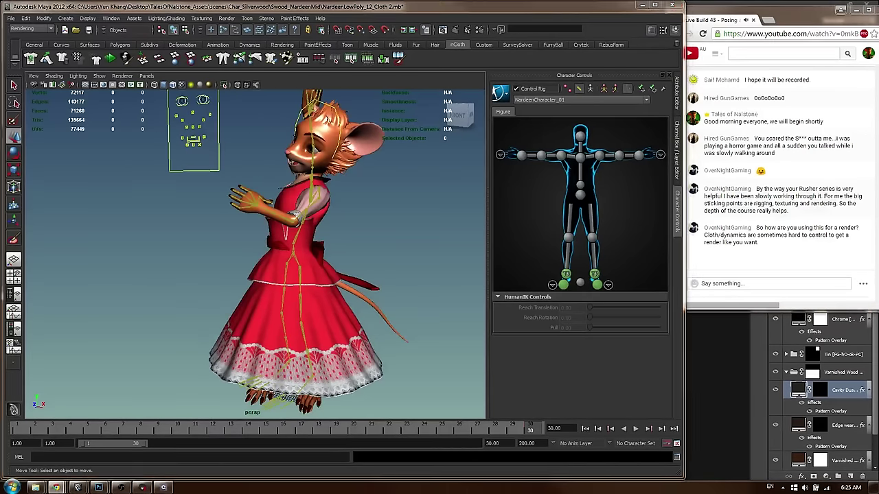
left_click_drag(368, 200, 379, 197, "alt")
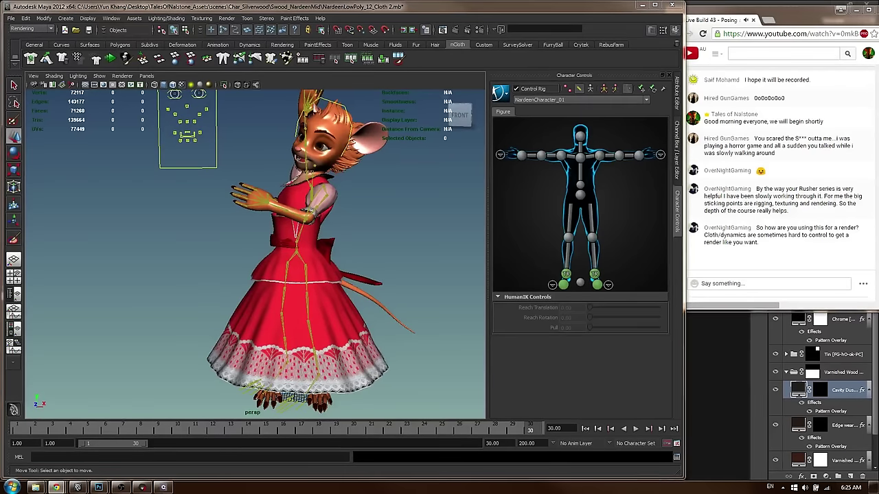
left_click_drag(337, 193, 331, 199, "alt")
middle_click_drag(331, 210, 359, 190, "alt")
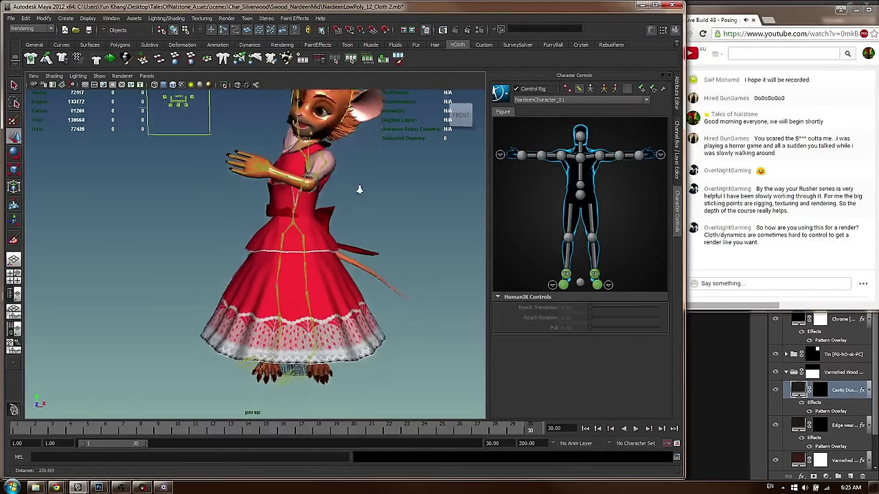
right_click_drag(359, 190, 351, 202, "alt")
left_click(23, 431)
right_click_drag(281, 228, 251, 233, "alt")
left_click_drag(251, 233, 232, 238, "alt")
middle_click_drag(232, 230, 250, 255, "alt")
key("alt+v")
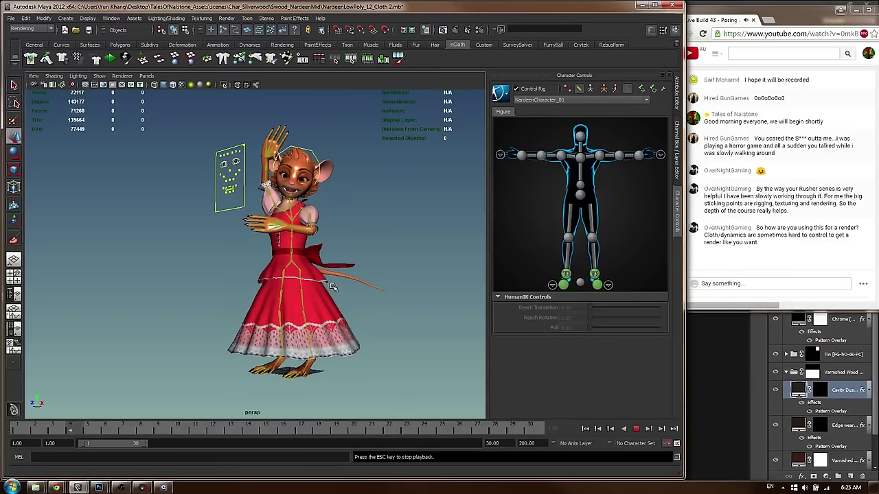
Set a keyframe at frame 1 on the right foot and right ankle effectors
right_click_drag(348, 226, 594, 265, "alt")
middle_click_drag(594, 265, 601, 151, "alt")
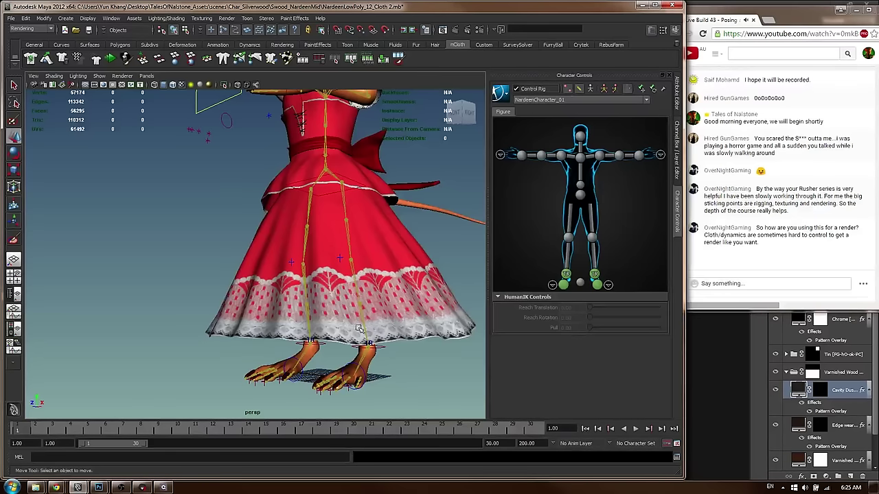
left_click(303, 373)
left_click(322, 345, "shift")
key("s")
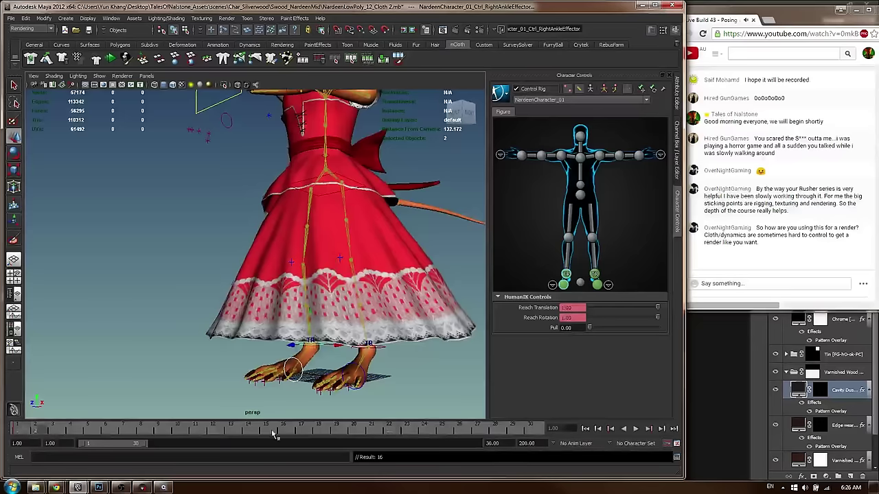
Key the right foot and ankle effectors at frame 30 and raise them to lift the leg
left_click(530, 429)
key("s")
left_click_drag(289, 277, 250, 270, "alt")
left_click_drag(298, 312, 298, 261)
left_click_drag(291, 315, 417, 304, "alt")
Put the skirt and the corset into a new display layer and hide that layer
left_click(419, 304)
key("ctrl+a")
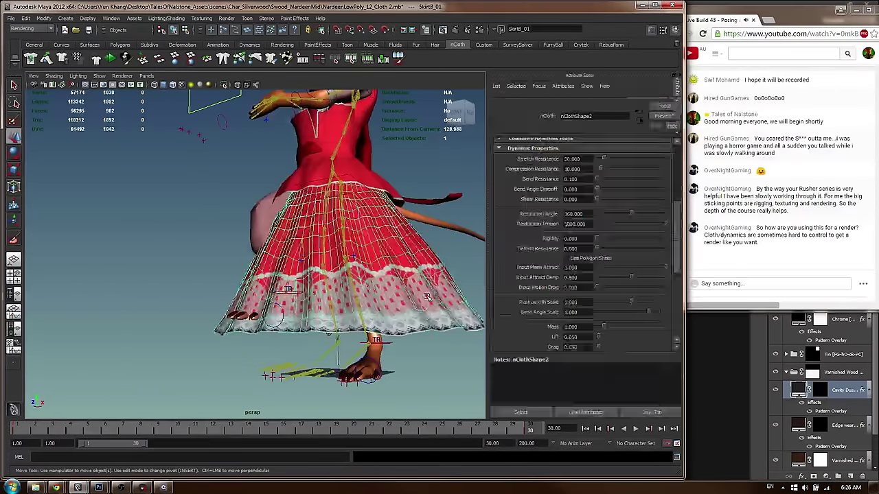
key("ctrl+a")
left_click(427, 171, "shift")
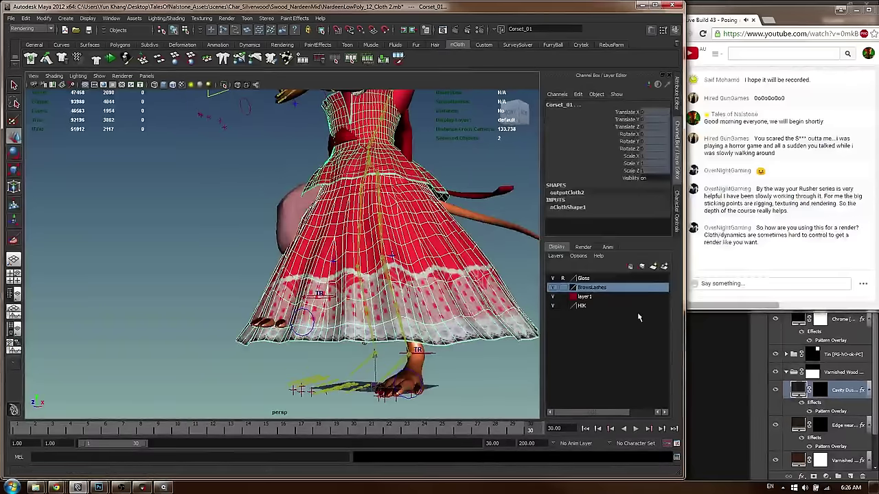
left_click(664, 267)
left_click(553, 278)
left_click(434, 274)
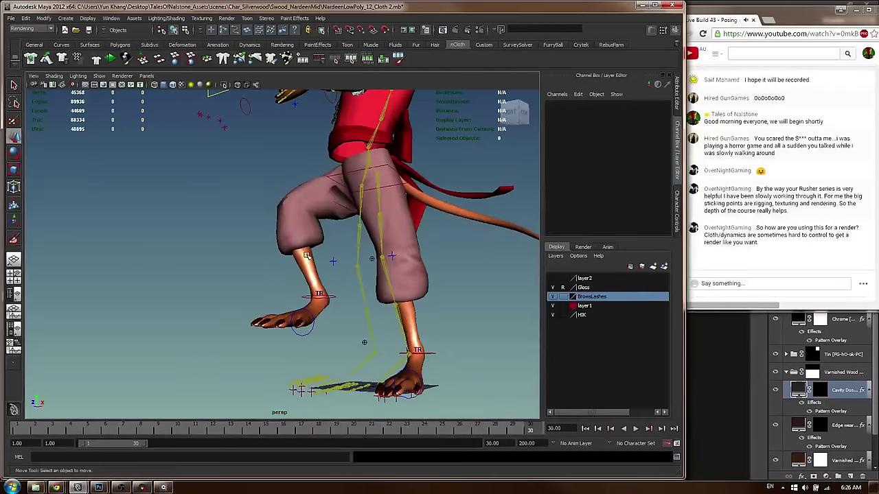
Play the right leg lift and inspect the pants and ribbons for deformation from front to side
left_click(333, 297)
left_click(311, 325, "shift")
right_click_drag(364, 313, 345, 310, "alt")
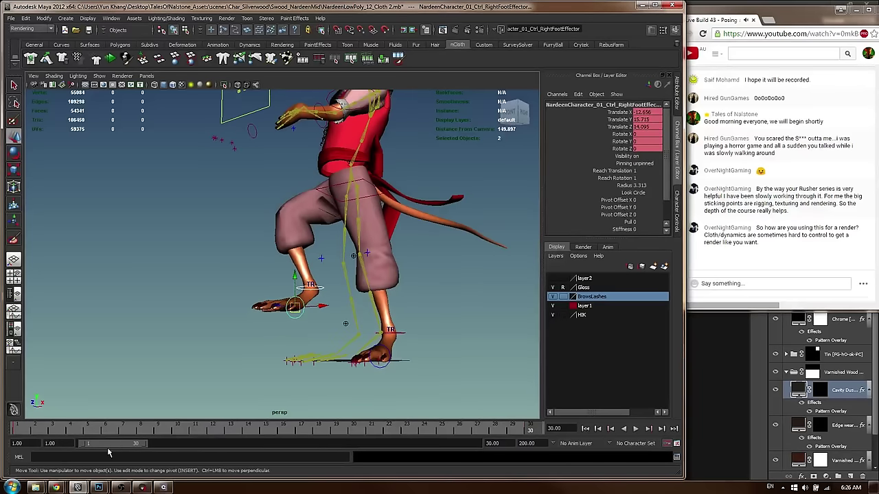
key("alt+v")
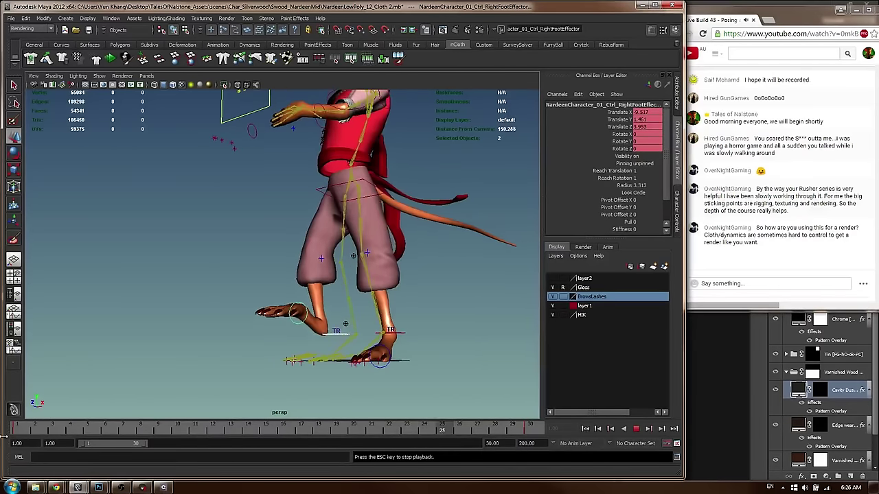
key("Escape")
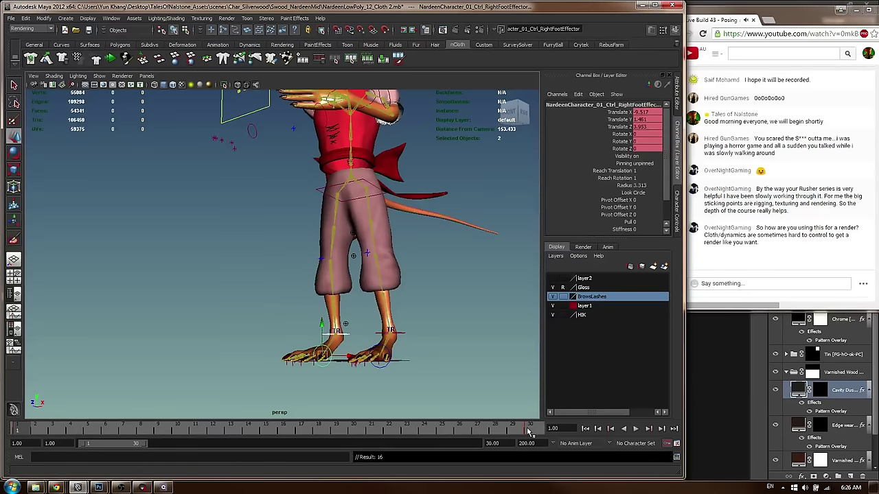
left_click_drag(401, 343, 427, 350, "alt")
left_click(336, 332)
left_click_drag(453, 285, 317, 284, "alt")
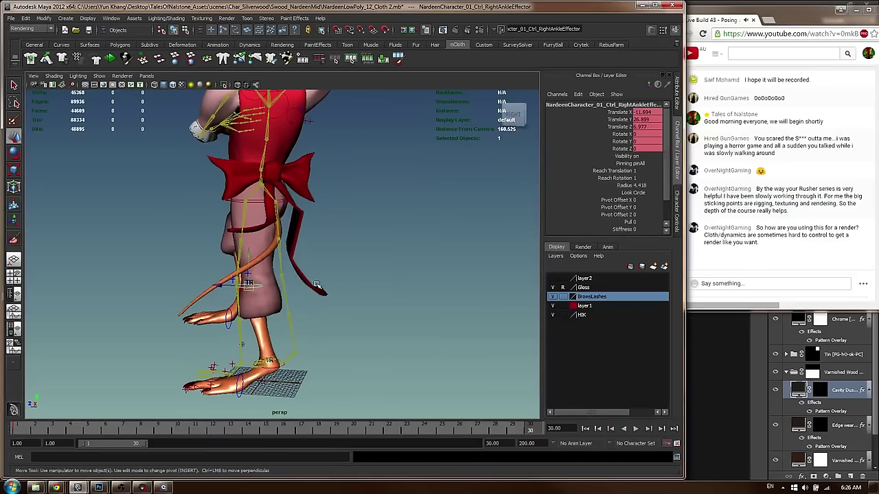
Open skin weight painting for the hanging back bow ribbon, select the Hips influence and set weight normalization to Interactive
left_click(296, 216)
right_click(296, 215, "shift")
right_click_drag(296, 215, 232, 136, "shift")
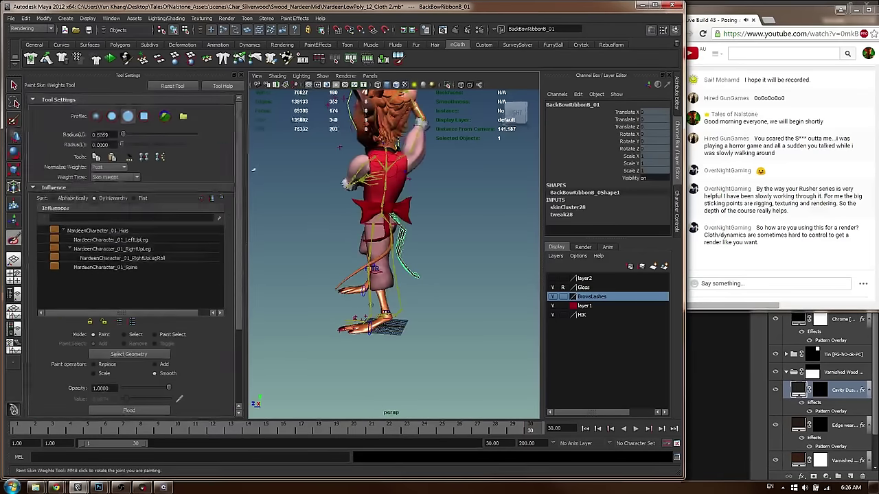
left_click(141, 234)
left_click(105, 181)
key("Return")
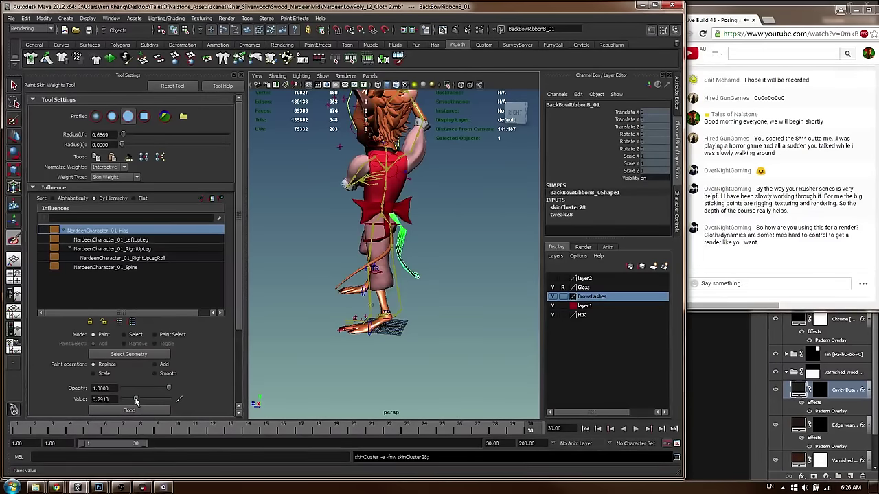
Flood the ribbon's Hips weights by Replace with value 1.0, return to the Move tool and close the tool settings
right_click_drag(336, 262, 377, 245, "alt")
left_click_drag(377, 246, 392, 249, "alt")
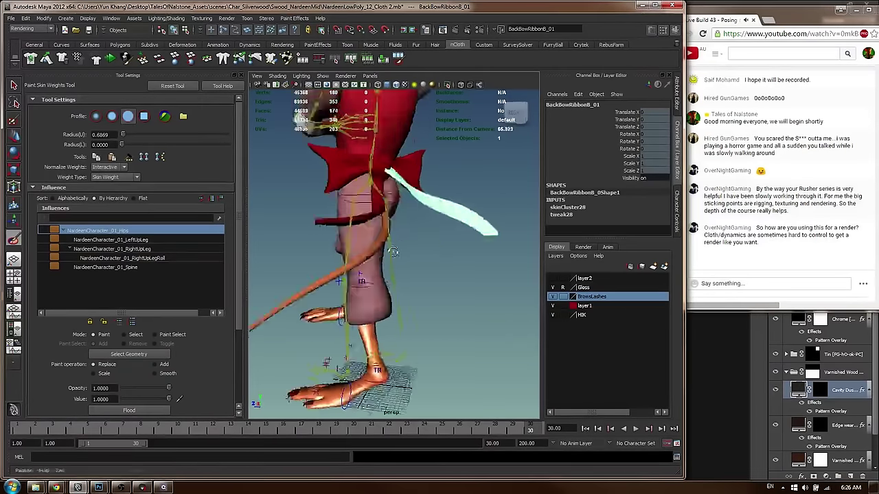
key("w")
left_click(461, 274)
left_click_drag(388, 281, 323, 275, "alt")
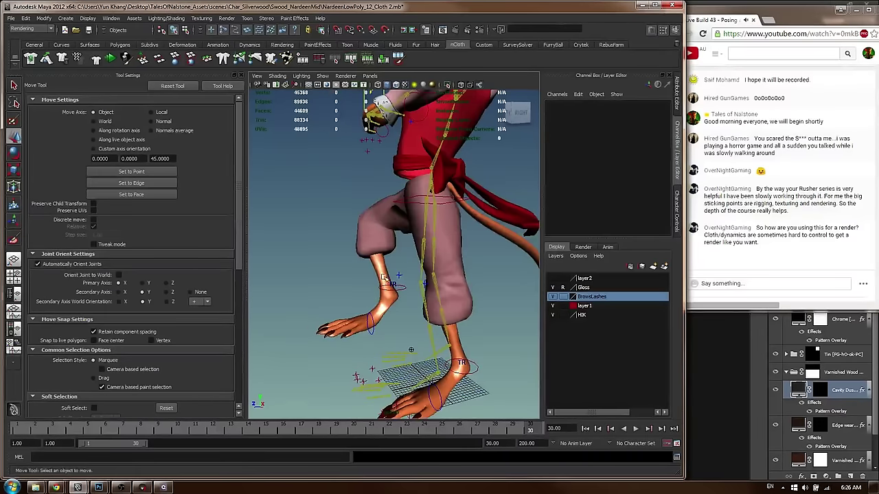
left_click(242, 75)
Select the right ankle and foot effectors and replay the leg lift to check the corrected ribbon
right_click_drag(288, 223, 206, 239, "alt")
left_click_drag(205, 239, 275, 257, "alt")
left_click(332, 294)
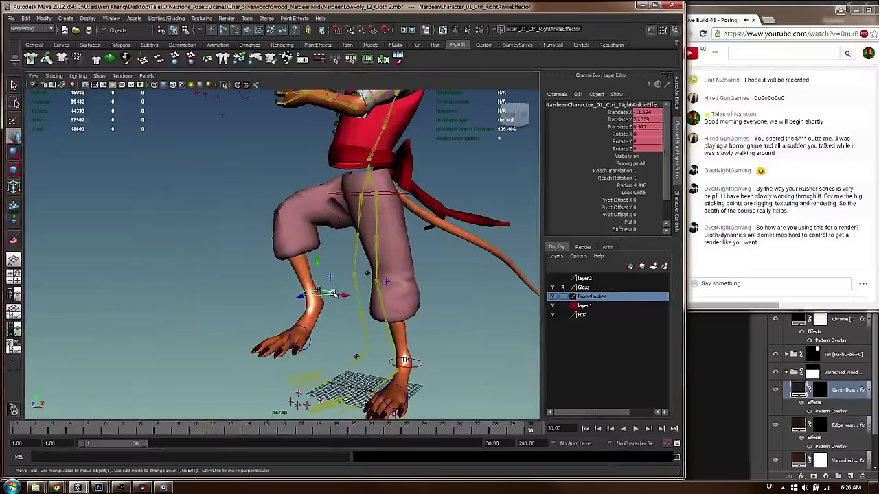
left_click(308, 336, "shift")
key("alt+v")
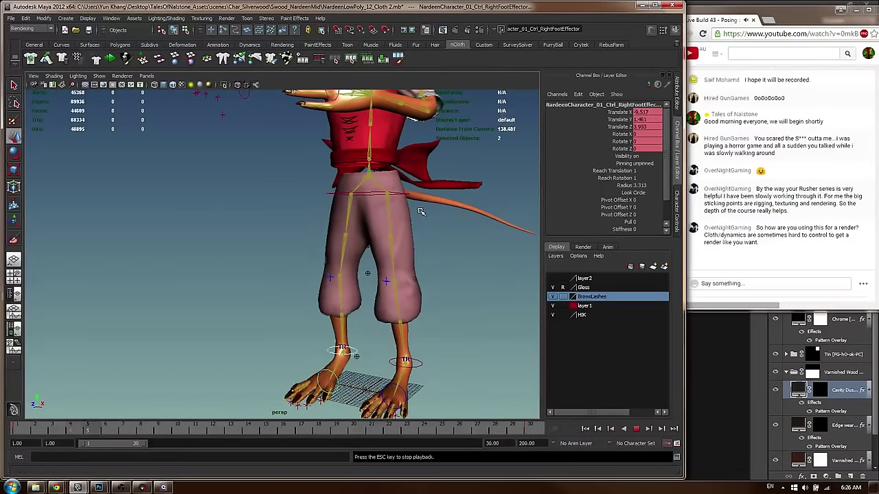
key("w")
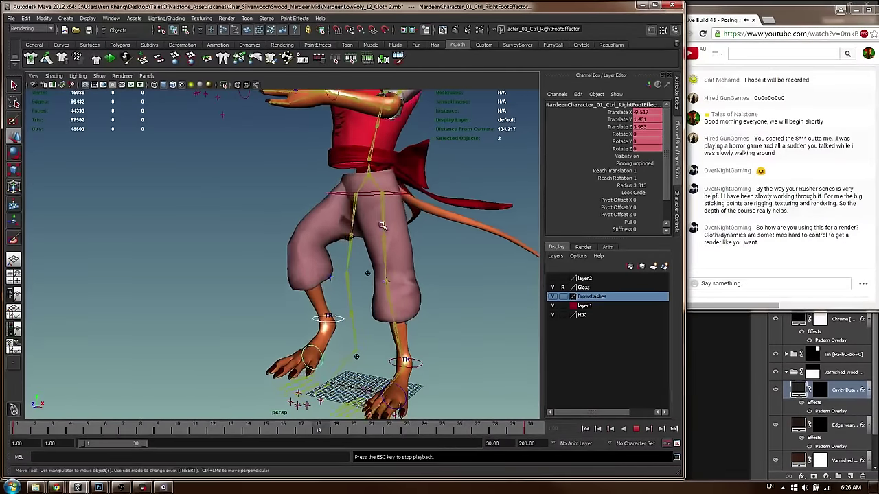
Stop the playback, switch to the browser's dancing image results and search the images for "dancing rennaisance"
key("Escape")
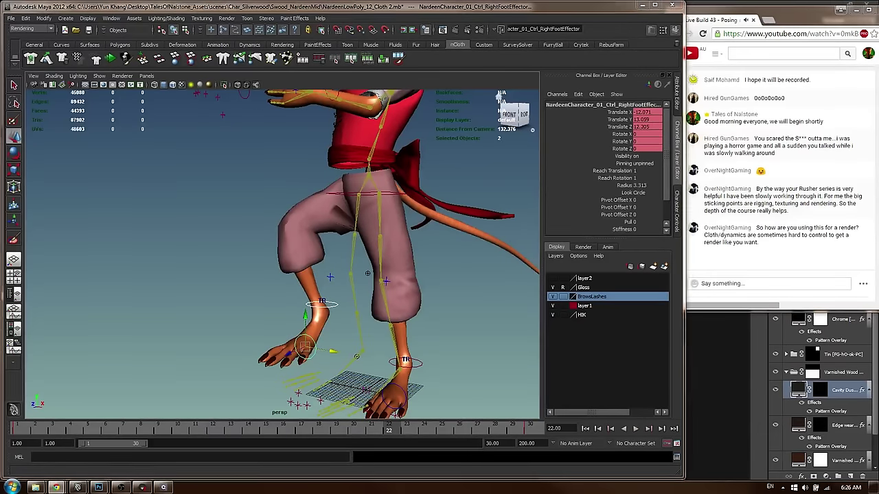
mouse_move(878, 81)
left_mouse_down()
mouse_move(529, 57)
mouse_move(878, 72)
left_mouse_up()
key("alt+Tab")
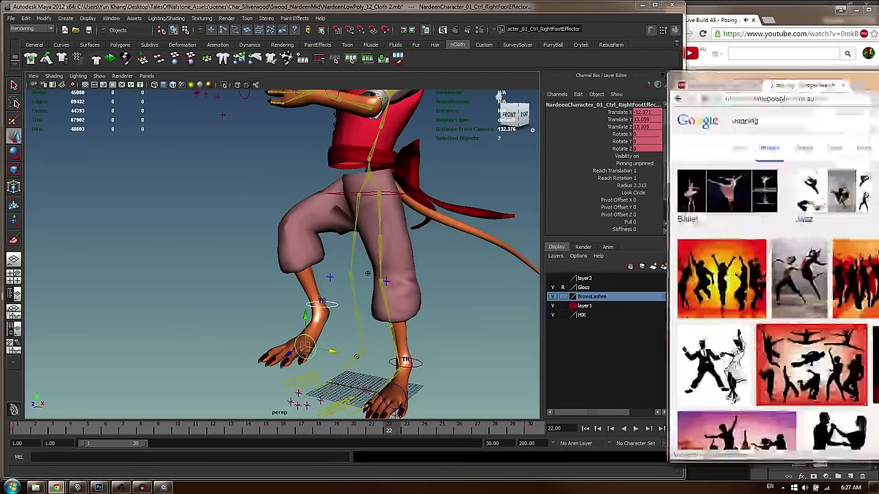
scroll(446, 150, "down", 5)
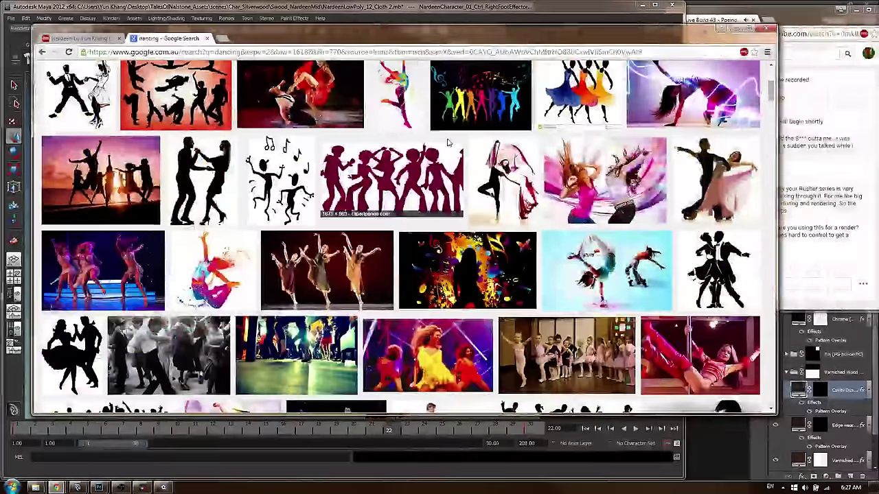
scroll(447, 142, "up", 5)
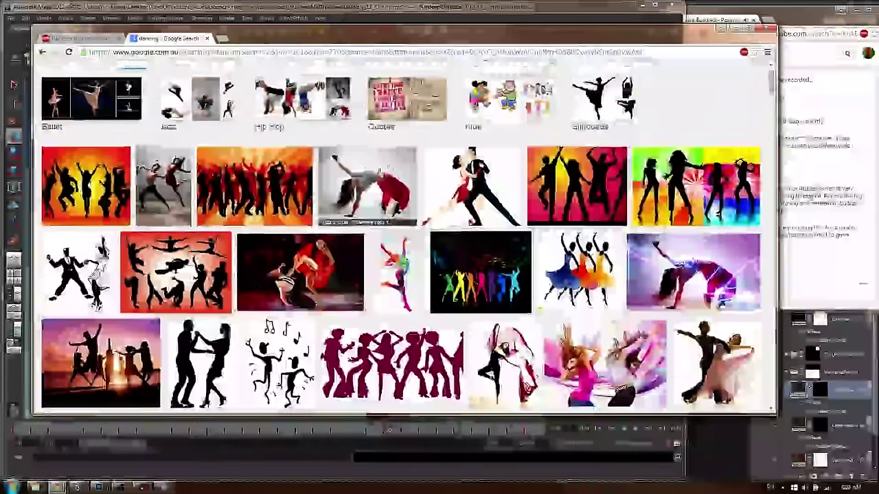
type("re")
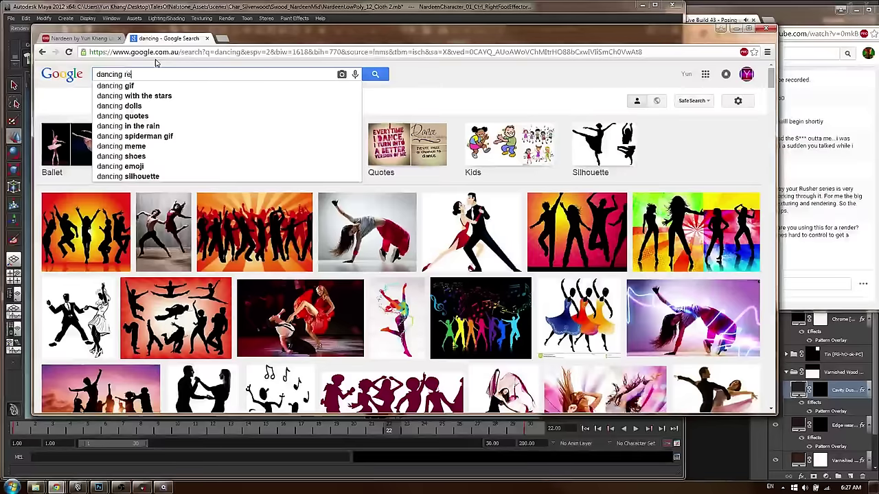
type("nnaisance")
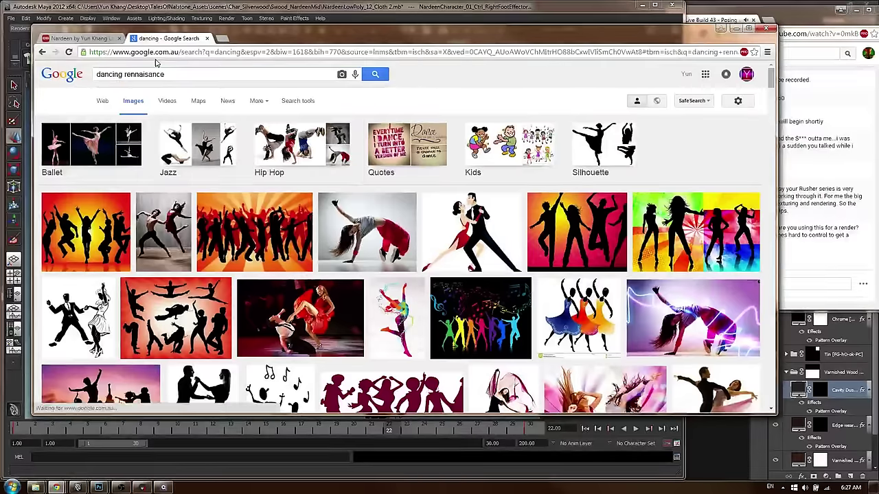
key("Return")
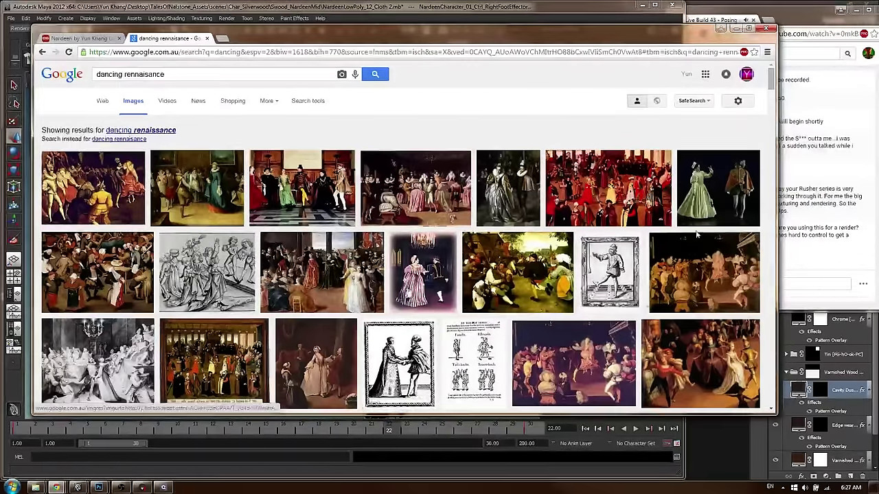
Preview the image of the Renaissance couple dancing on stage and look through the results below for pose references
left_click(696, 188)
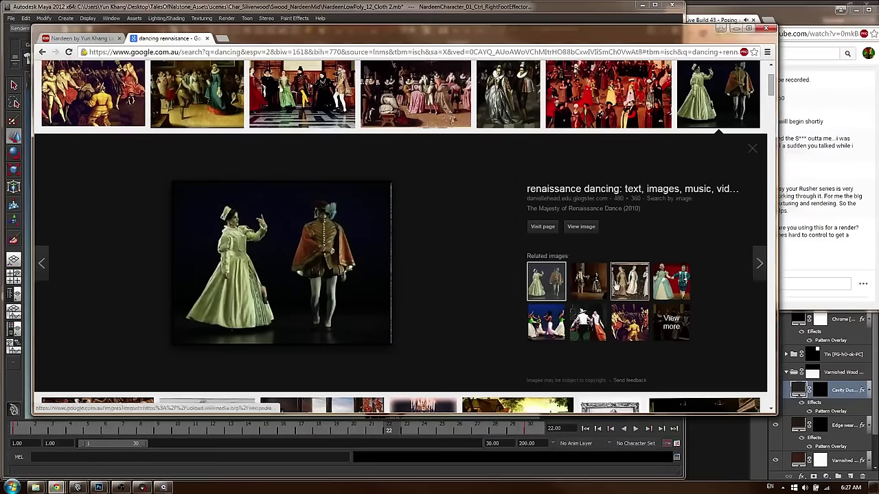
scroll(116, 133, "down", 4)
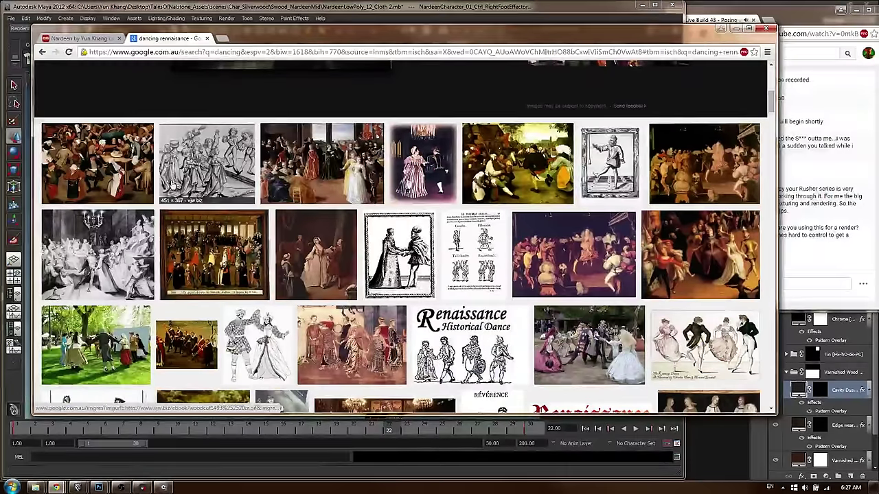
scroll(255, 205, "down", 1)
scroll(233, 205, "down", 2)
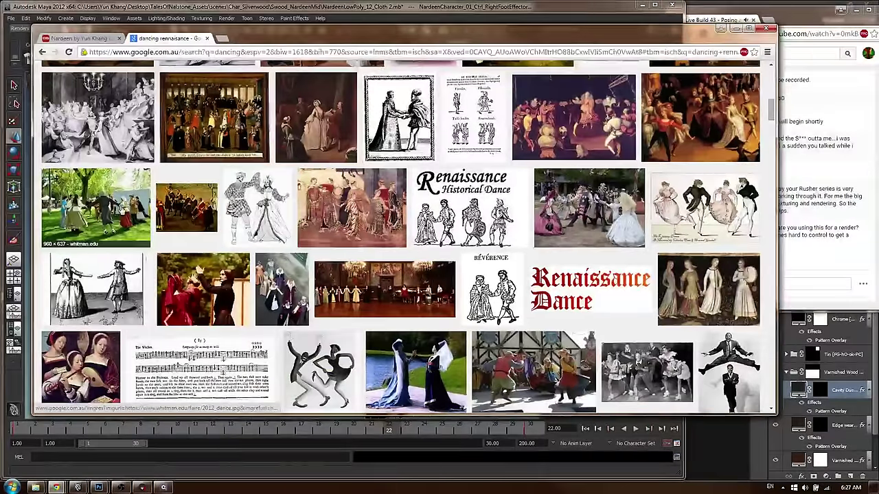
scroll(221, 219, "down", 3)
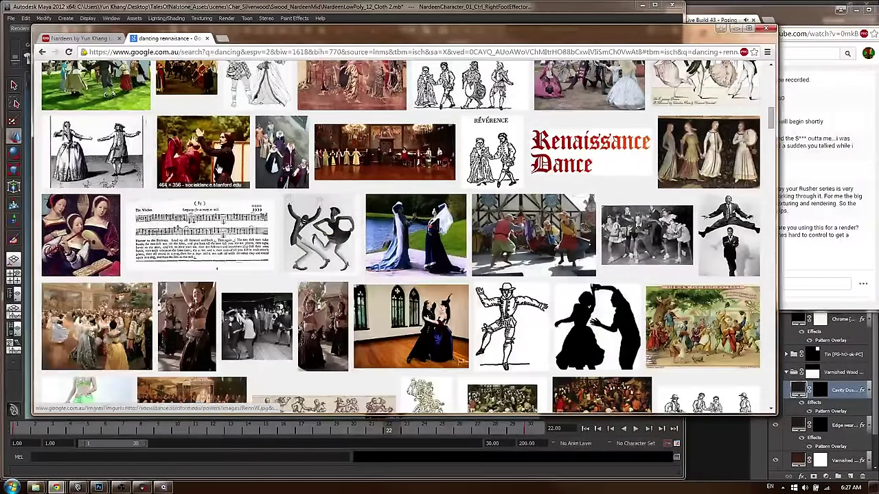
scroll(221, 219, "down", 4)
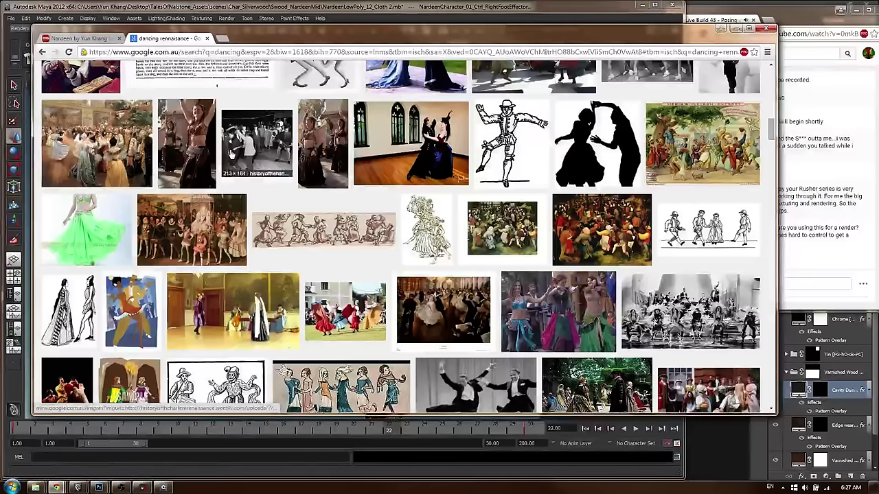
scroll(401, 233, "down", 5)
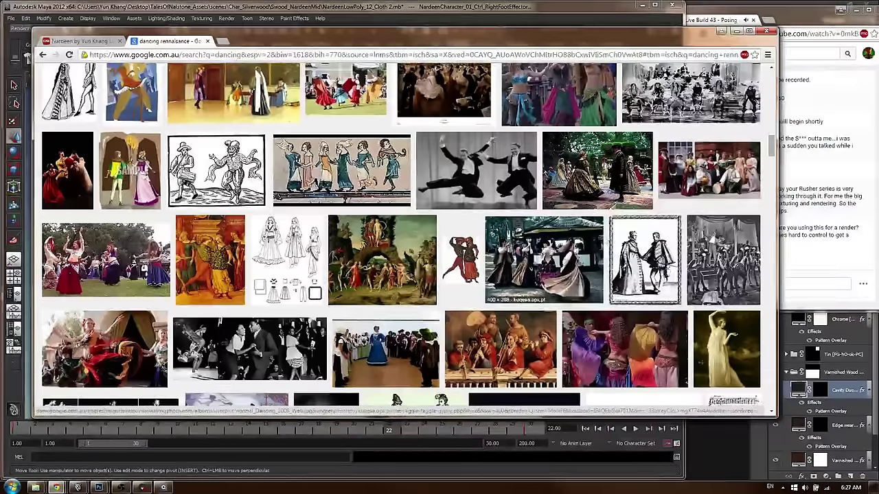
Preview "the raggle taggle gypsy" image, look through more dance references and return to the Maya scene
left_click(558, 260)
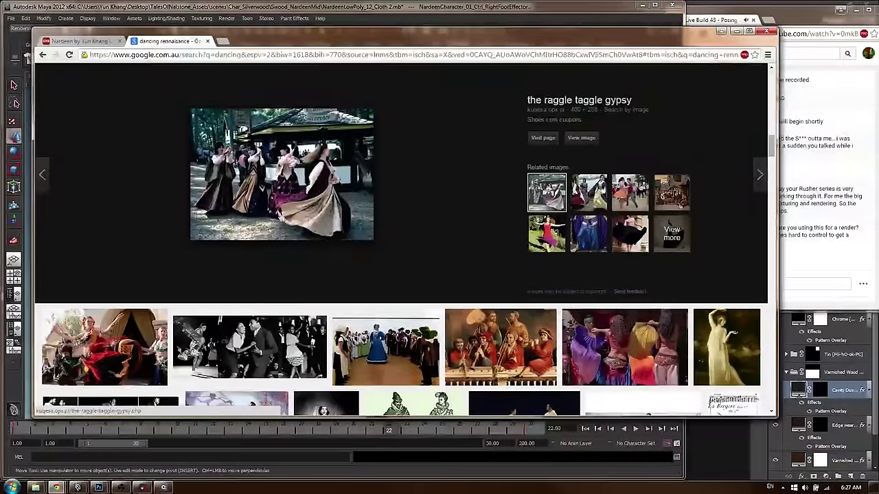
scroll(398, 168, "down", 3)
scroll(381, 167, "down", 3)
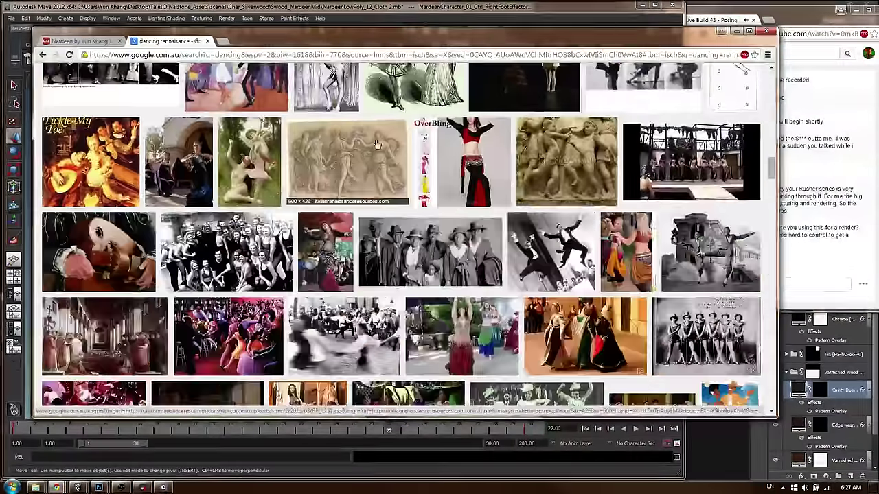
scroll(376, 144, "down", 3)
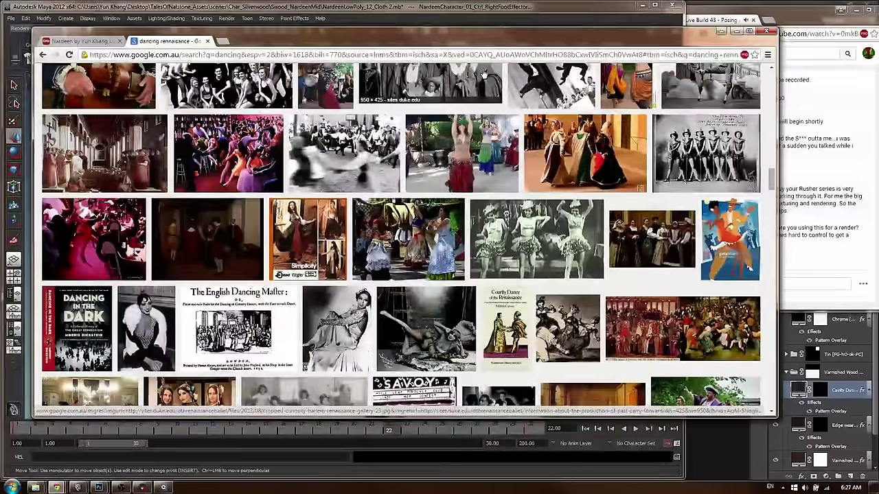
scroll(437, 322, "down", 2)
scroll(437, 321, "down", 2)
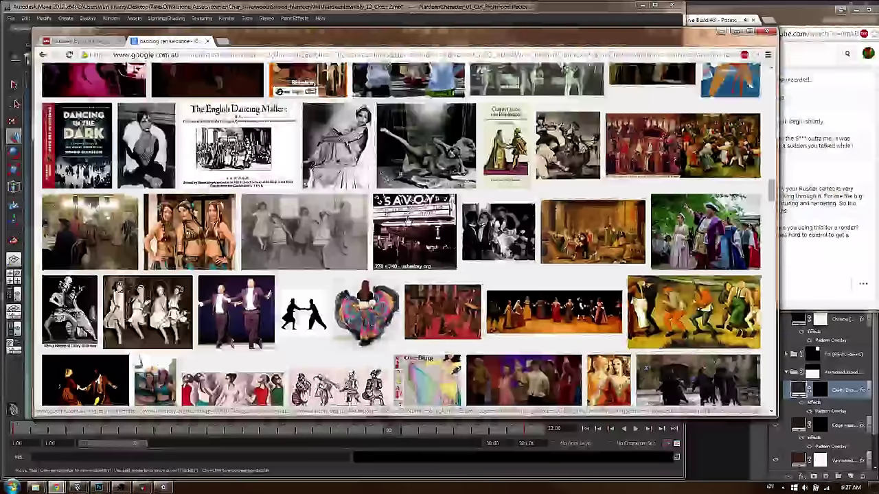
scroll(411, 220, "down", 3)
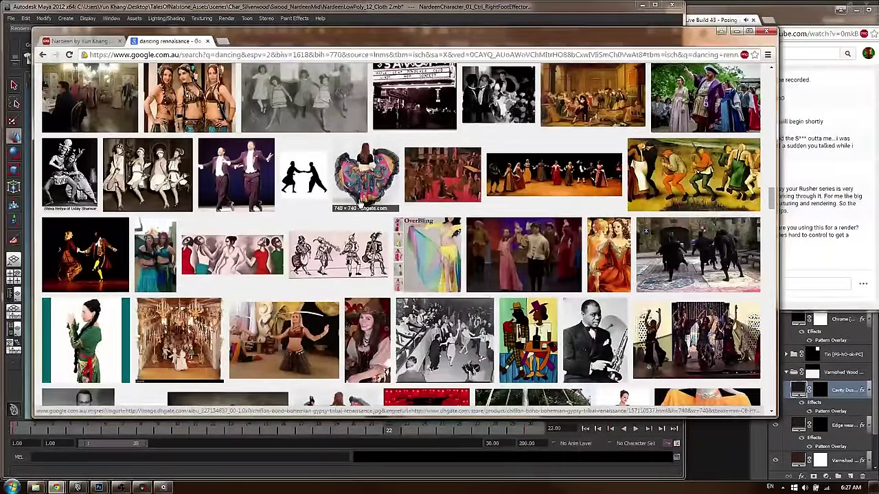
scroll(361, 205, "down", 5)
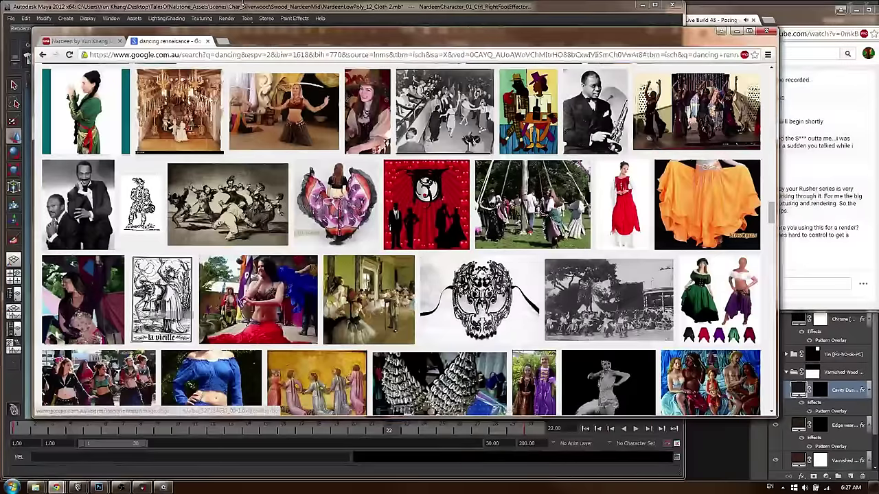
left_click_drag(257, 40, 878, 52)
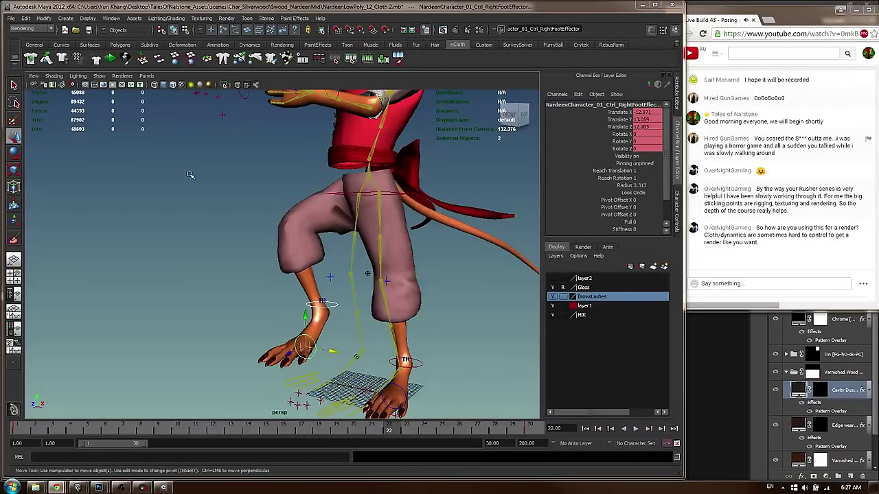
Replay the whole animation from frame 1 with the full character in side view to judge the leg-lift pose
key("alt+v")
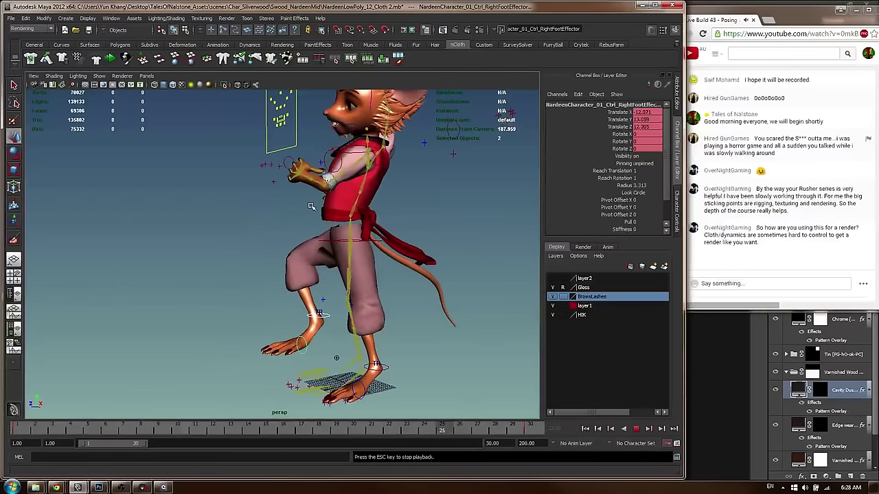
key("Escape")
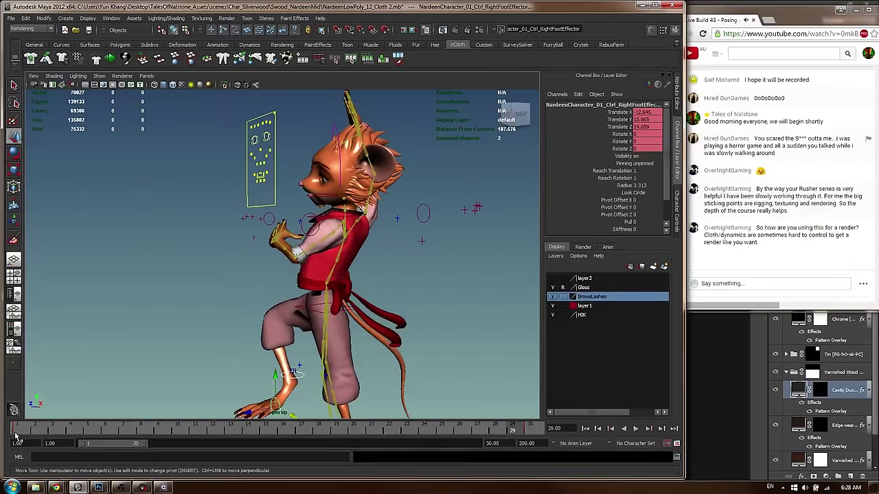
left_click(16, 437)
key("alt+v")
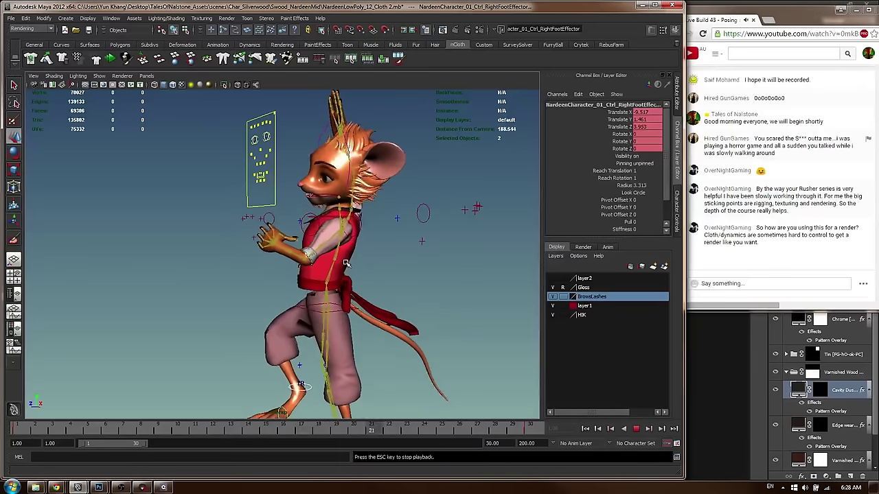
key("Escape")
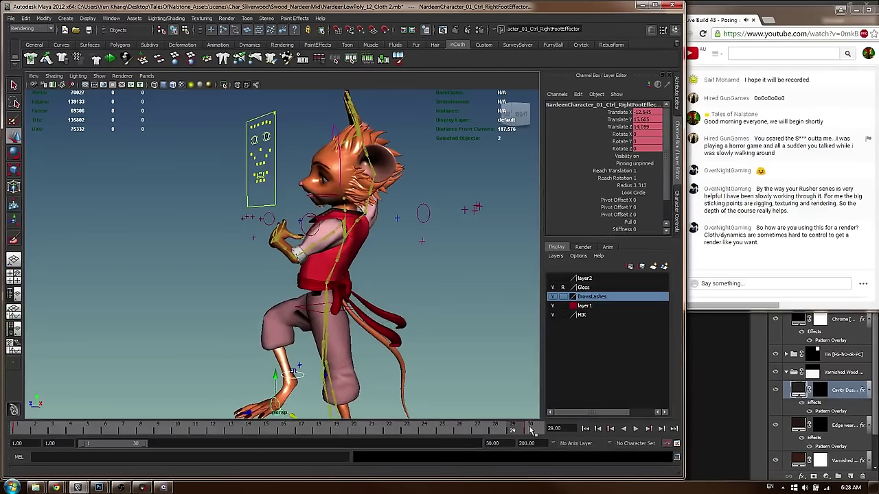
Show the dress over the pants at frame 30, deselect the foot controls and play the animation to check the skirt
scroll(314, 297, "down", 3)
left_click_drag(314, 298, 370, 295, "alt")
left_click(443, 297)
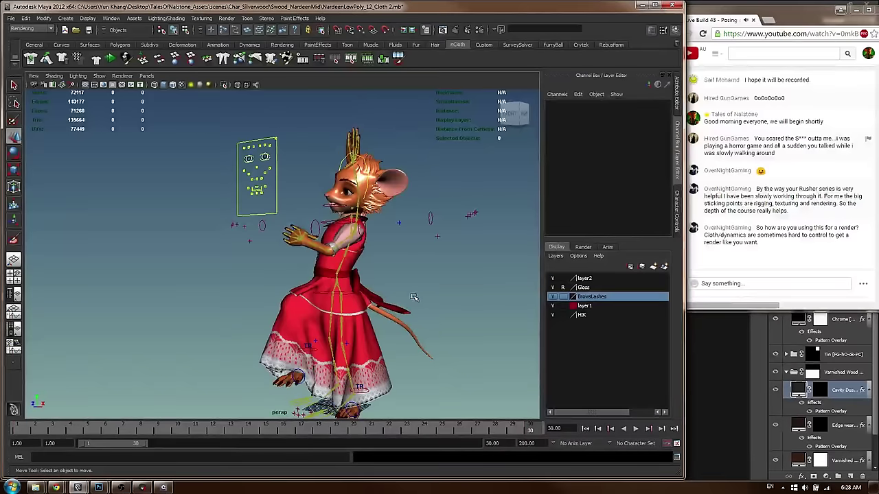
left_click_drag(432, 288, 355, 254, "alt")
scroll(410, 250, "up", 4)
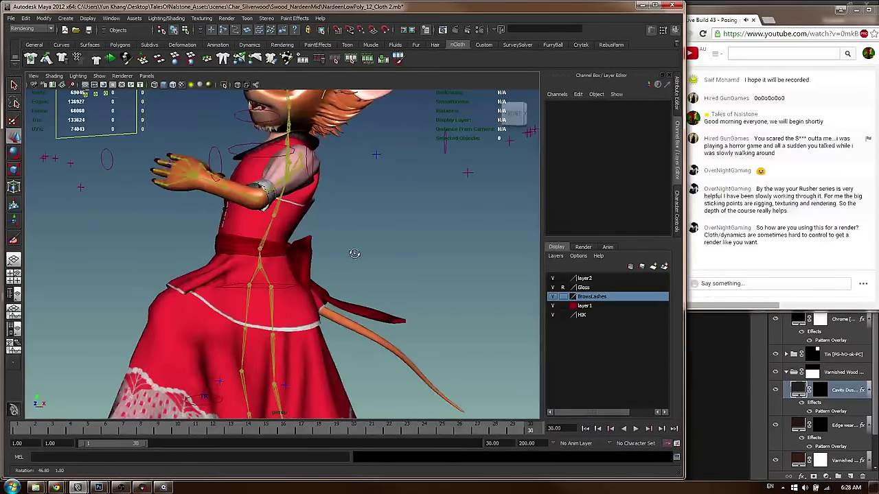
key("alt+v")
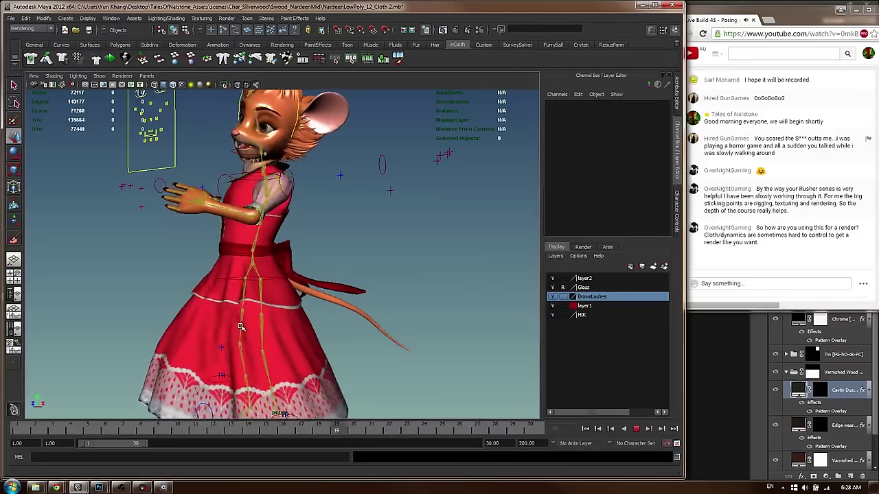
key("Escape")
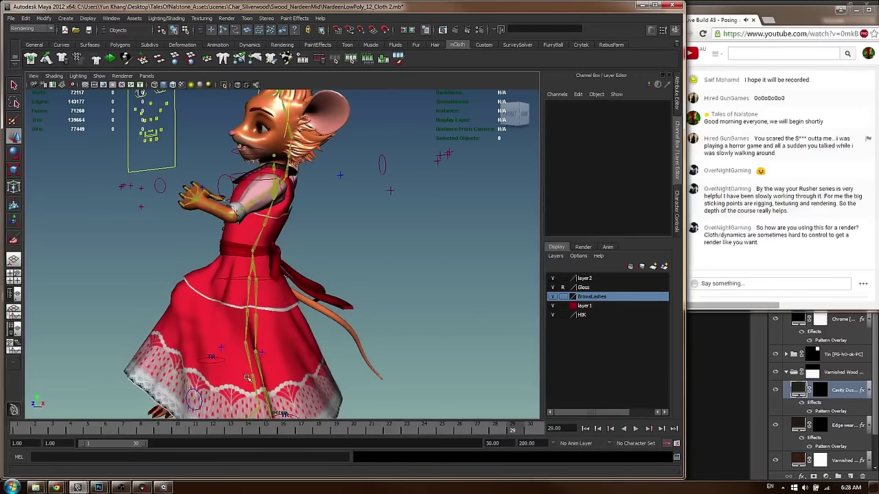
Examine the raised-leg pose and the dress's deformation from the front and the side
left_click_drag(199, 264, 281, 264, "alt")
right_click_drag(281, 264, 172, 264, "alt")
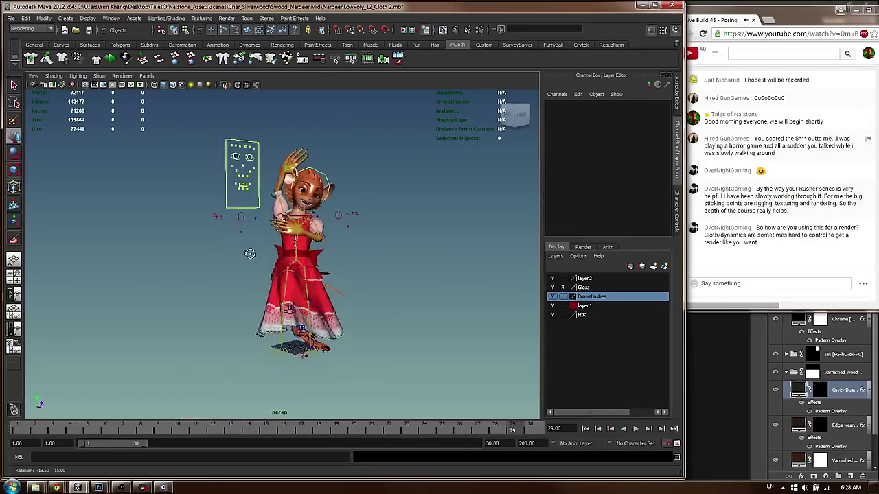
right_click_drag(250, 254, 433, 237, "alt")
middle_click_drag(433, 238, 429, 281, "alt")
left_click_drag(429, 280, 302, 241, "alt")
right_click_drag(385, 343, 335, 362, "alt")
middle_click_drag(335, 362, 337, 294, "alt")
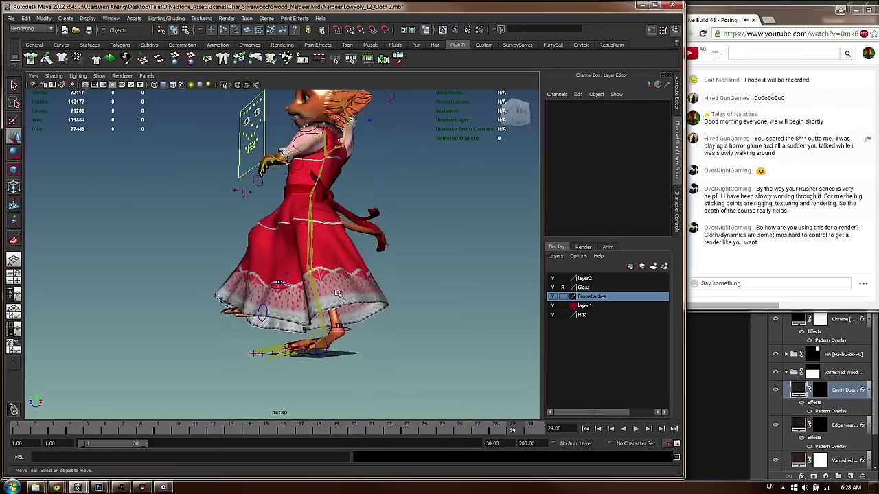
Select the standing left foot's effector below the skirt, rotate it slightly and deselect it
left_click(338, 332)
left_click_drag(337, 333, 359, 367, "alt")
right_click_drag(359, 367, 406, 384, "alt")
middle_click_drag(406, 384, 333, 285, "alt")
right_click_drag(332, 284, 355, 331, "alt")
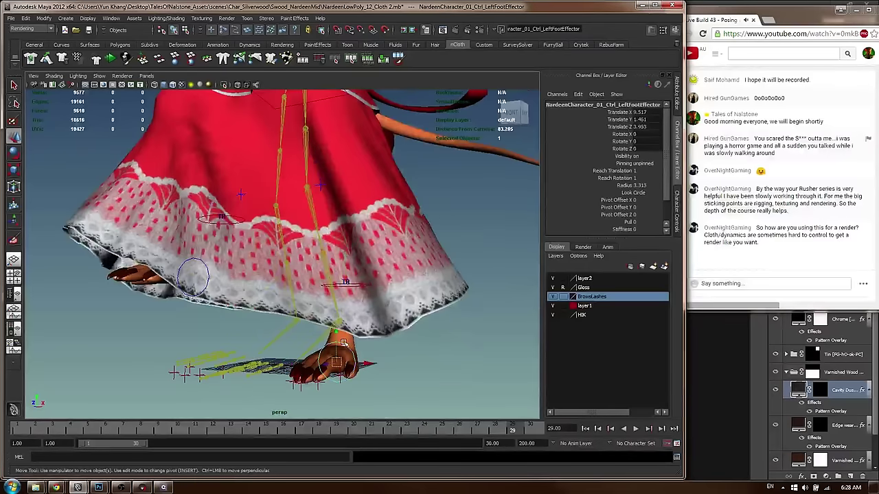
key("e")
left_click_drag(363, 367, 365, 368)
right_click_drag(366, 368, 310, 262, "alt")
left_click(372, 267)
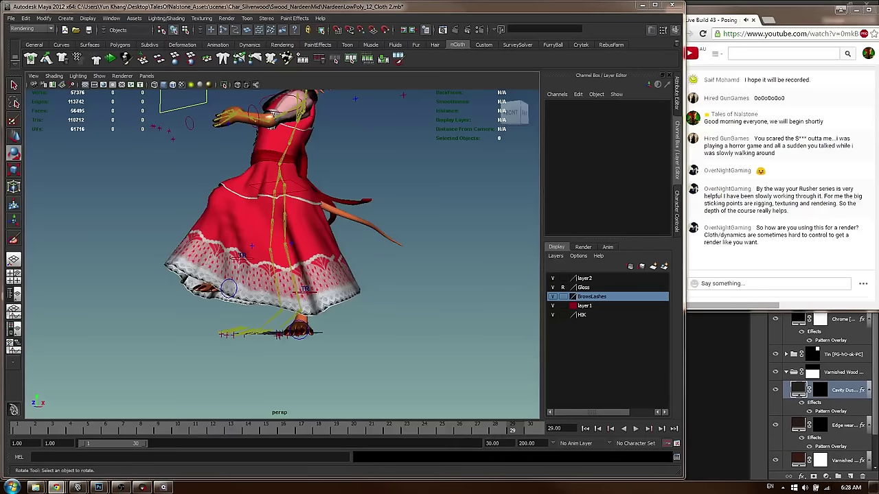
At frame 30, rotate the Hips control to about -42 in X, -3.5 in Y and -4.2 in Z
left_click_drag(386, 195, 320, 227, "alt")
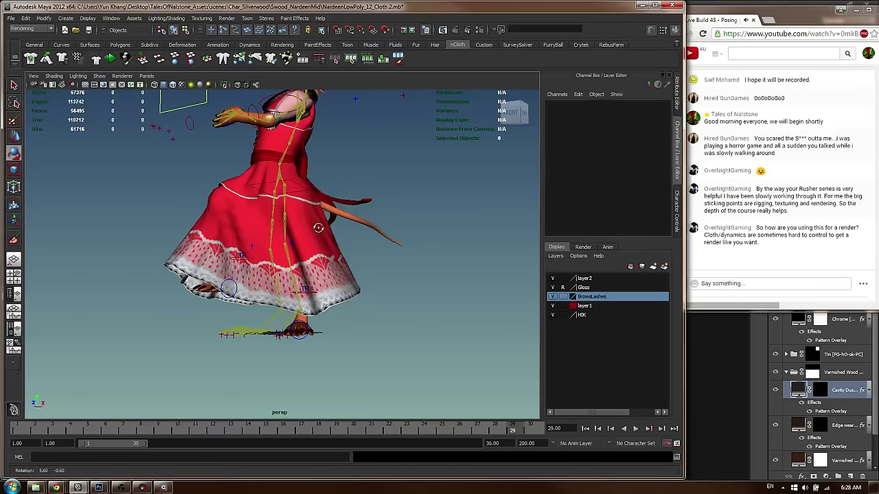
middle_click_drag(320, 227, 338, 302, "alt")
right_click_drag(337, 302, 288, 226, "alt")
left_click(350, 204)
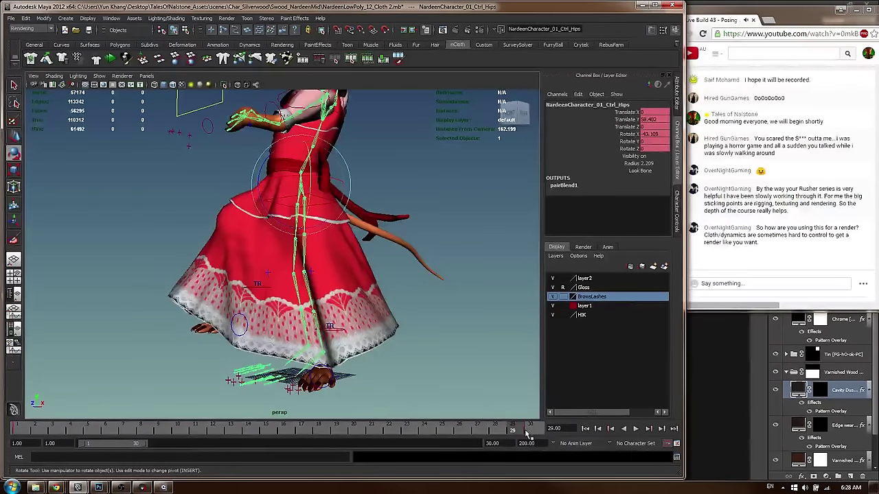
left_click(527, 433)
left_click_drag(250, 177, 275, 189)
right_click_drag(323, 199, 281, 182, "alt")
left_click_drag(282, 182, 288, 175, "alt")
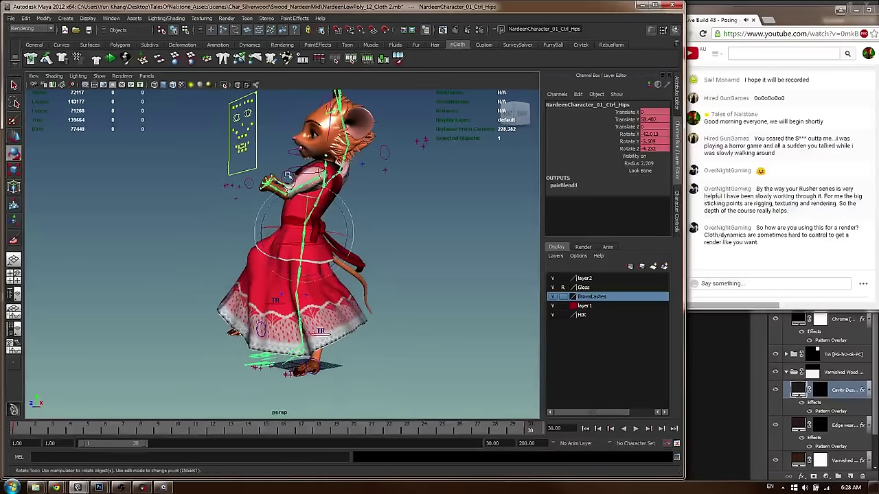
Move the Hips control at frame 30 to about 2.77 in X, 58.17 in Y and 7.81 in Z
key("w")
left_click_drag(278, 235, 416, 235, "alt")
key("e")
key("w")
middle_click_drag(417, 236, 415, 235)
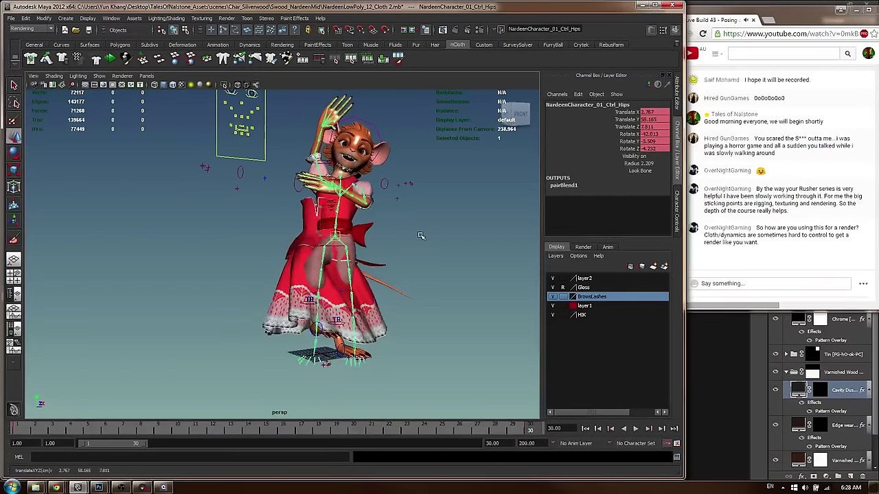
Select the raised right foot's effector, rotate it so the toes point downward, and set a key at frame 30
left_click_drag(411, 232, 385, 230, "alt")
right_click_drag(384, 231, 399, 228, "alt")
left_click_drag(399, 229, 324, 240, "alt")
left_click(276, 341)
left_click_drag(276, 341, 371, 322, "alt")
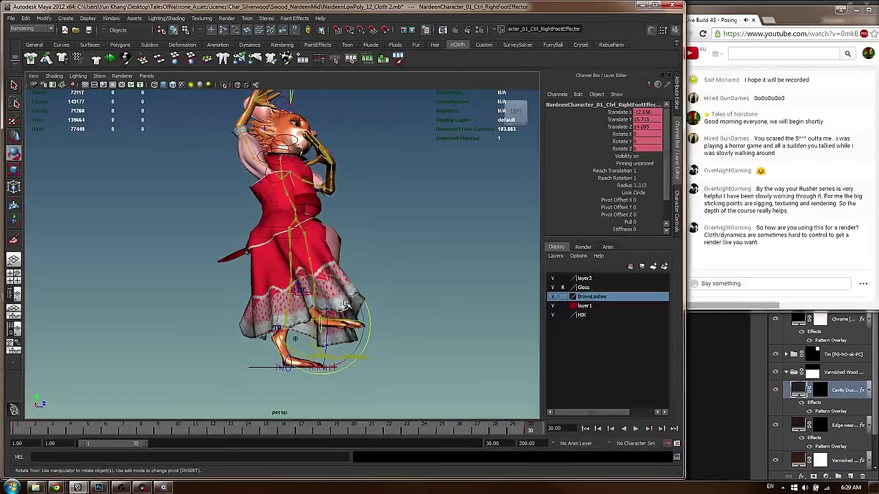
key("s")
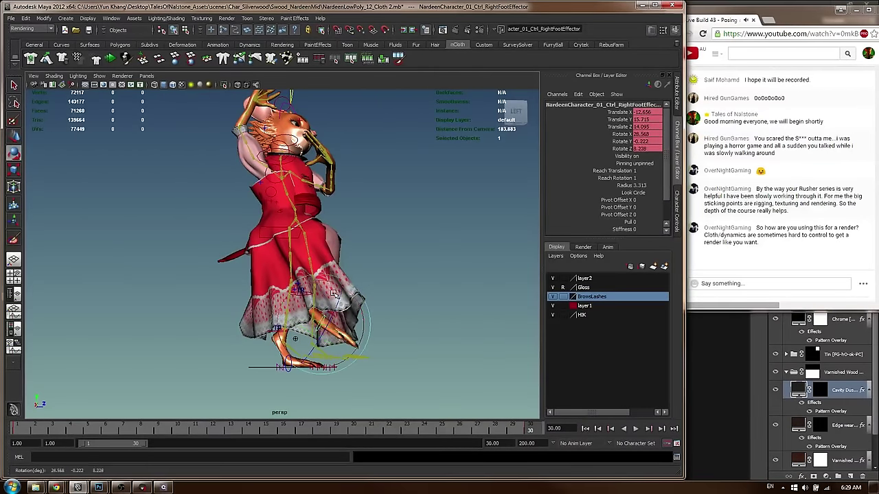
Select the raised leg's foot and ankle effectors together and move them forward and across the body at frame 30
left_click_drag(334, 293, 273, 295, "alt")
right_click_drag(273, 296, 321, 304, "alt")
left_click_drag(321, 303, 318, 311, "alt")
left_click_drag(318, 311, 332, 320, "alt")
mouse_move(294, 343)
left_mouse_down()
mouse_move(287, 339)
mouse_move(299, 331)
left_mouse_up()
left_click(287, 303, "shift")
mouse_move(366, 325)
left_mouse_down("alt")
mouse_move(350, 336)
mouse_move(358, 336)
left_mouse_up("alt")
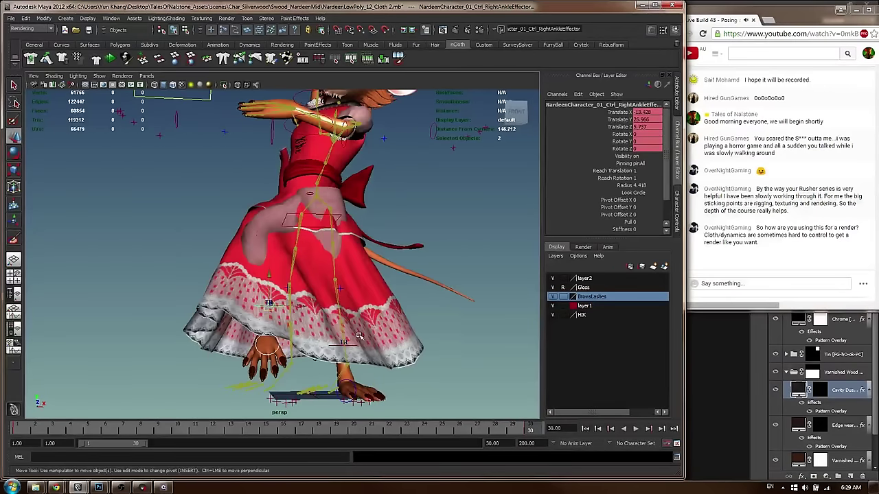
middle_click_drag(410, 316, 418, 316)
left_click_drag(381, 318, 434, 319, "alt")
middle_click_drag(433, 319, 452, 319)
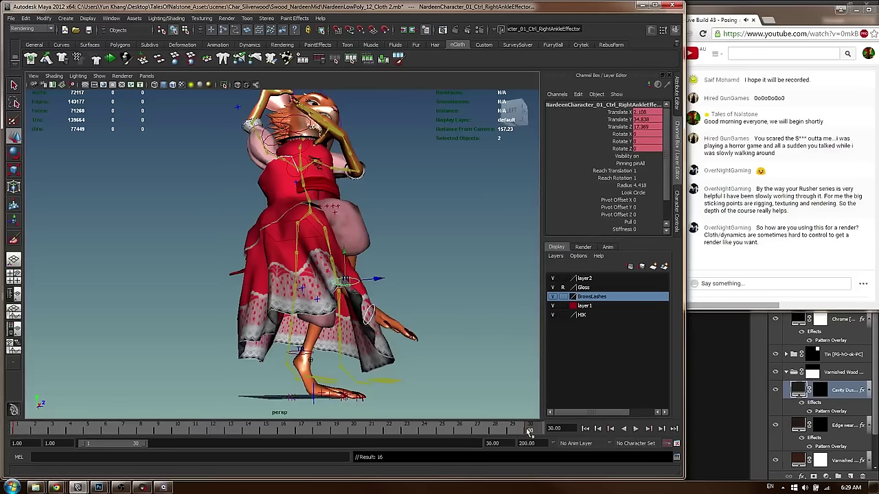
Scrub back to frame 1 and play the animation to check how the skirt follows the raised leg
left_click_drag(532, 431, 19, 445)
left_click_drag(435, 303, 252, 350, "alt")
key("alt+v")
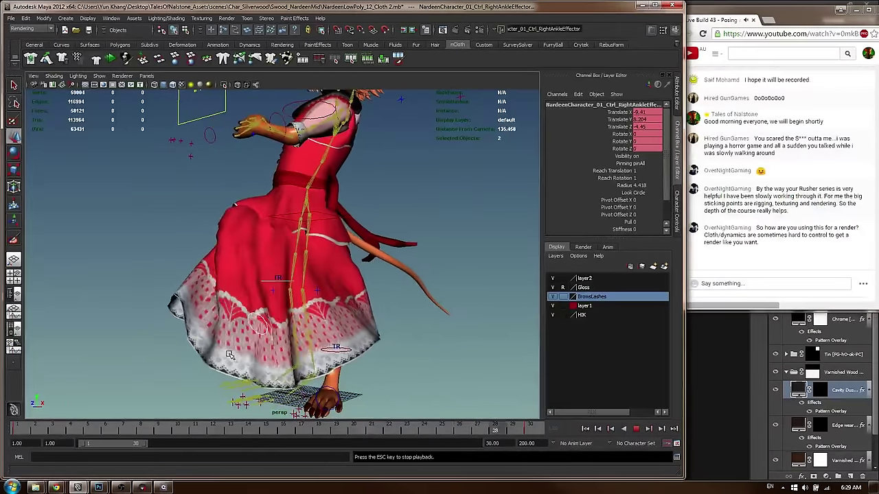
key("Escape")
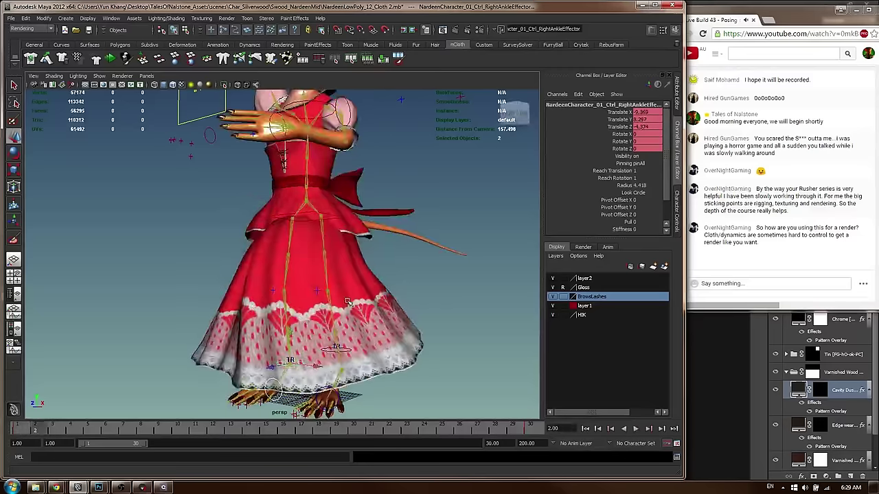
At frame 1, lower the left ankle effector to about 6.08 in Translate Y and key it
left_click(585, 429)
left_click_drag(484, 195, 279, 210, "alt")
left_click(292, 201)
scroll(292, 203, "down", 3)
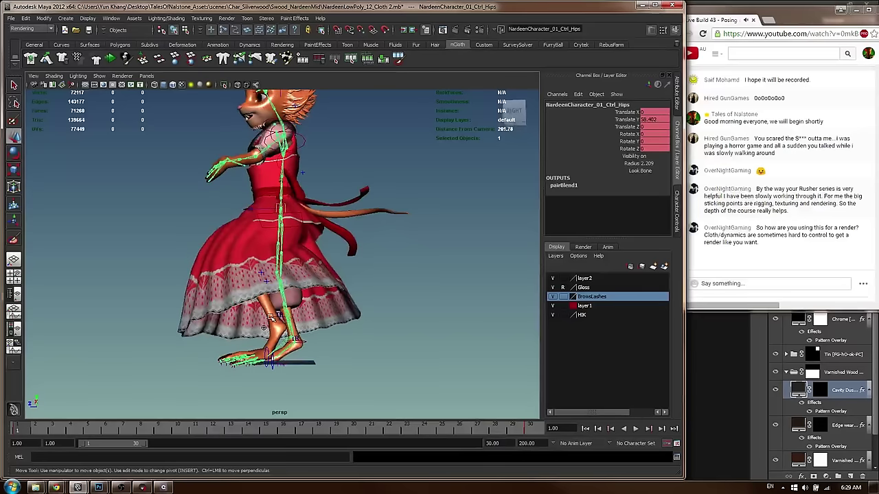
left_click(278, 317)
key("s")
left_click_drag(19, 433, 575, 463)
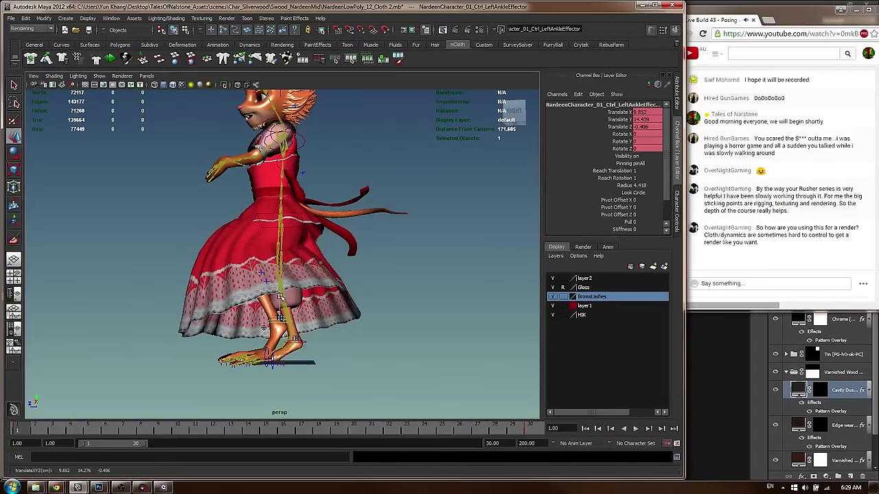
left_click_drag(284, 319, 284, 311)
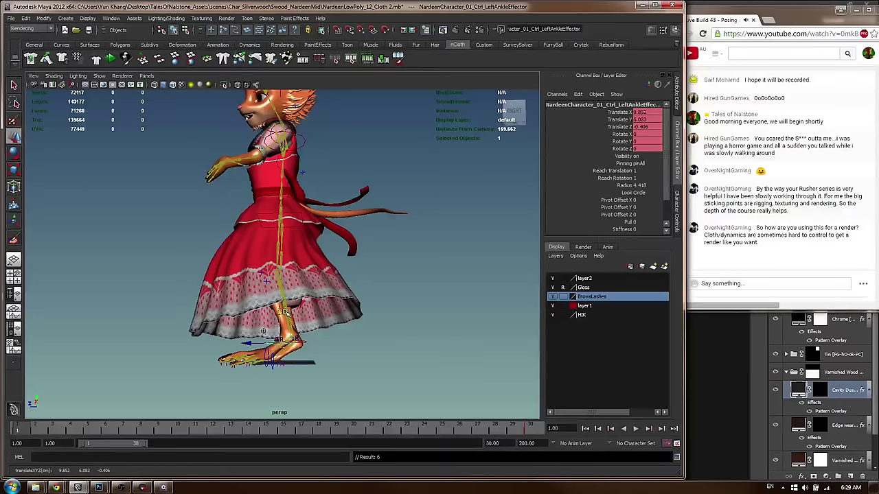
Play the animation again, stop it near the end and examine the dress from the side
key("alt+v")
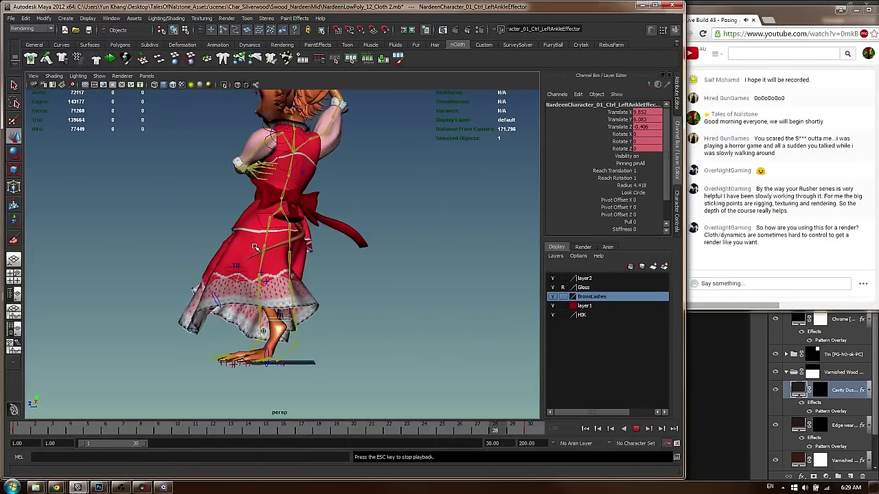
key("Escape")
middle_click_drag(285, 232, 272, 287, "alt")
left_click_drag(273, 287, 247, 290, "alt")
Select the Hips control, raise it and shift it forward at frame 30, and clear the selection
left_click(373, 230)
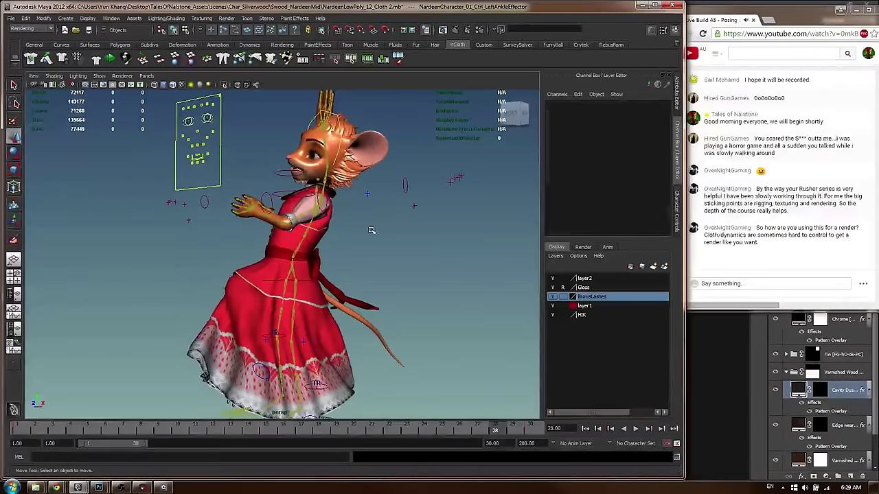
left_click(294, 253)
left_click_drag(294, 254, 316, 239, "alt")
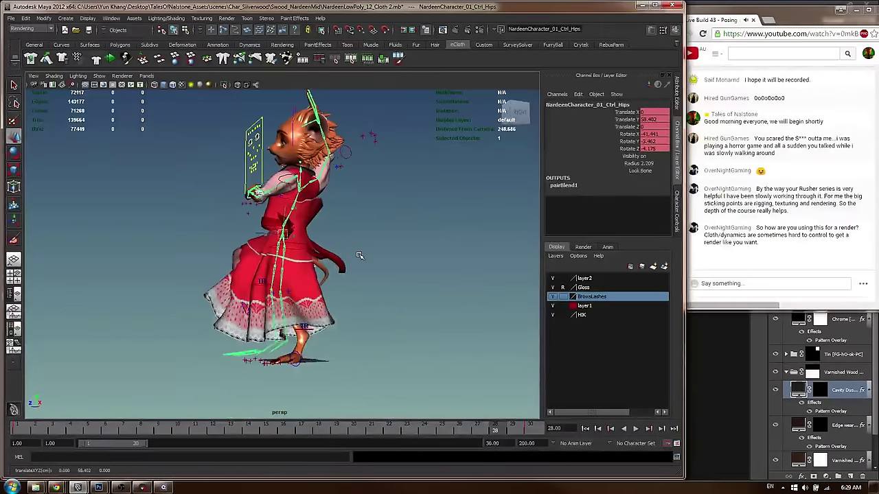
middle_click_drag(358, 257, 358, 258)
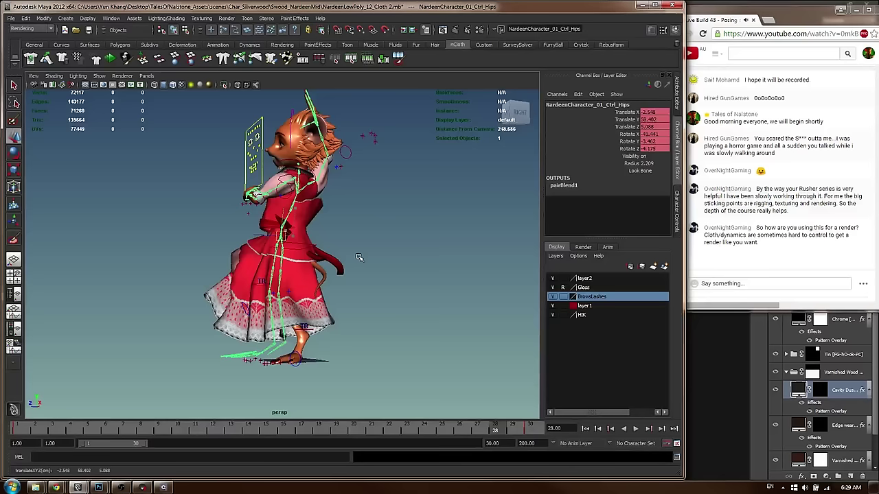
left_click(532, 430)
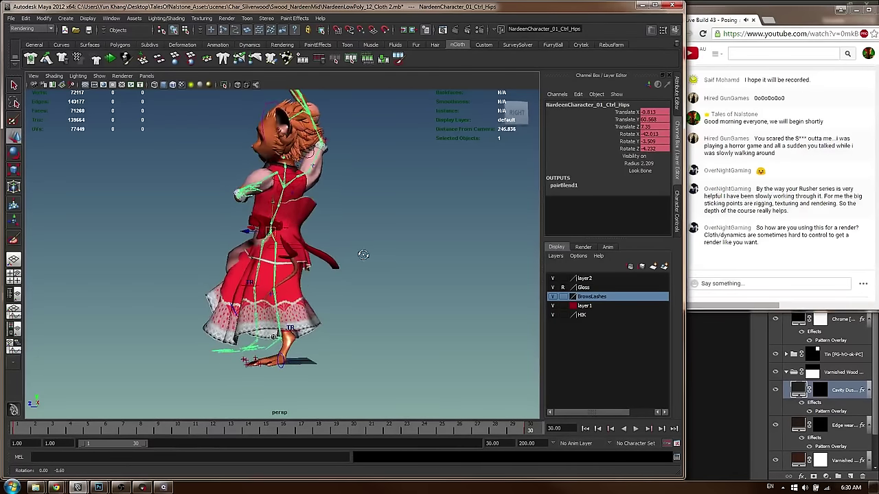
left_click_drag(322, 256, 339, 225, "alt")
middle_click_drag(339, 224, 329, 223)
left_click(252, 219)
left_click(249, 221)
left_click_drag(250, 218, 271, 223, "alt")
key("e")
left_click_drag(274, 225, 364, 217, "alt")
left_click(383, 189)
Select the neck in the Character Controls figure, rotate it so the face turns toward the viewer, and deselect it
middle_click_drag(394, 162, 357, 209, "alt")
right_click_drag(371, 208, 577, 204, "alt")
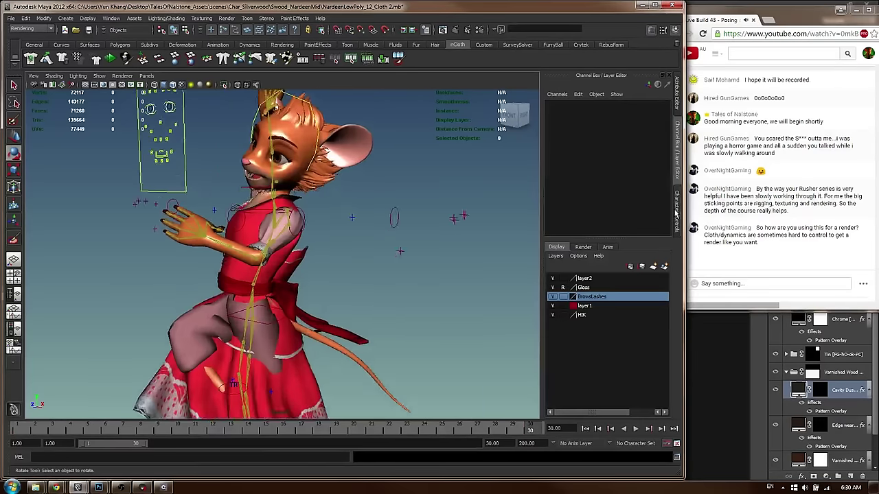
left_click(676, 214)
left_click(581, 146)
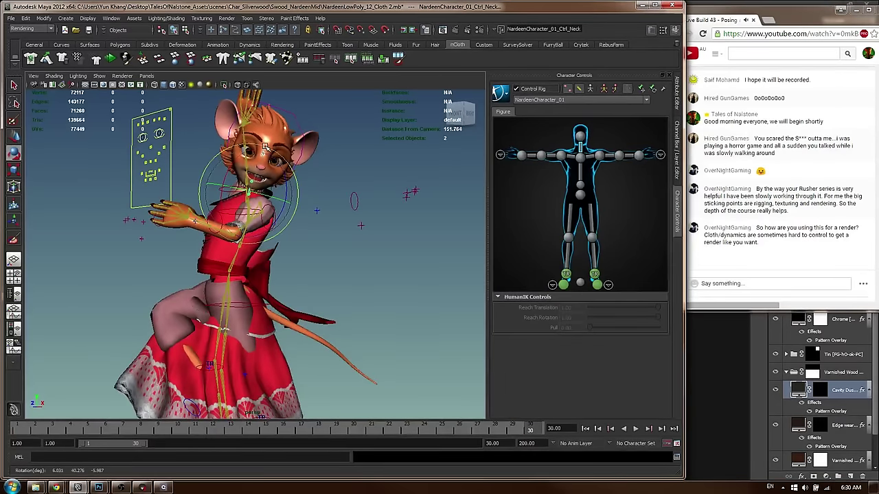
left_click_drag(256, 177, 249, 173)
left_click(196, 152)
Select both upper eyelid controls on the face board, raise them to open the eyes wider, and deselect them
middle_click_drag(161, 131, 180, 152, "alt")
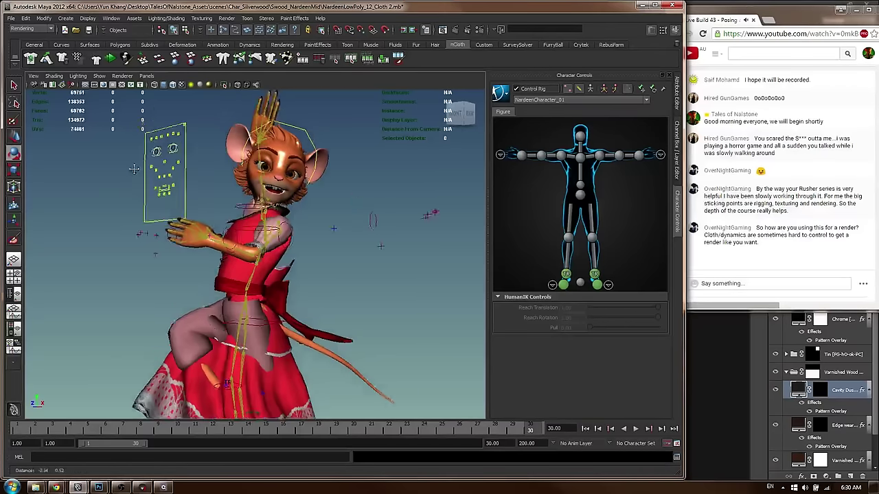
right_click_drag(180, 152, 274, 153, "alt")
left_click(173, 144)
key("w")
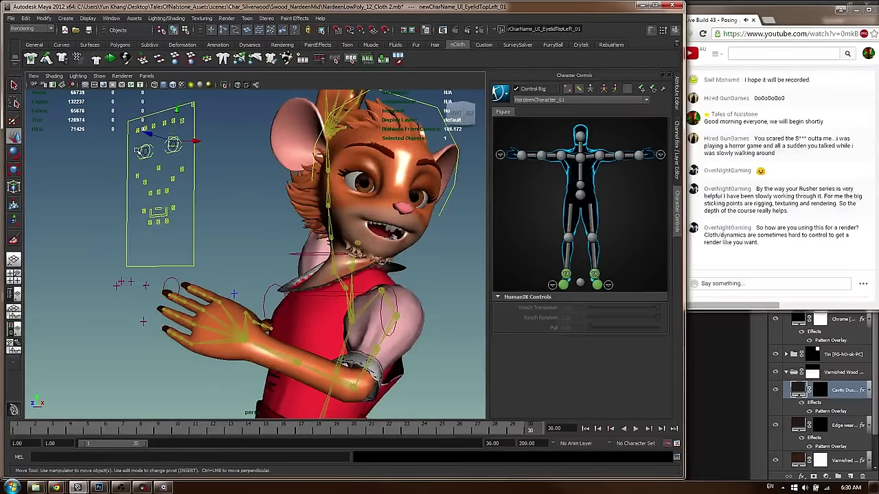
left_click(142, 149, "shift")
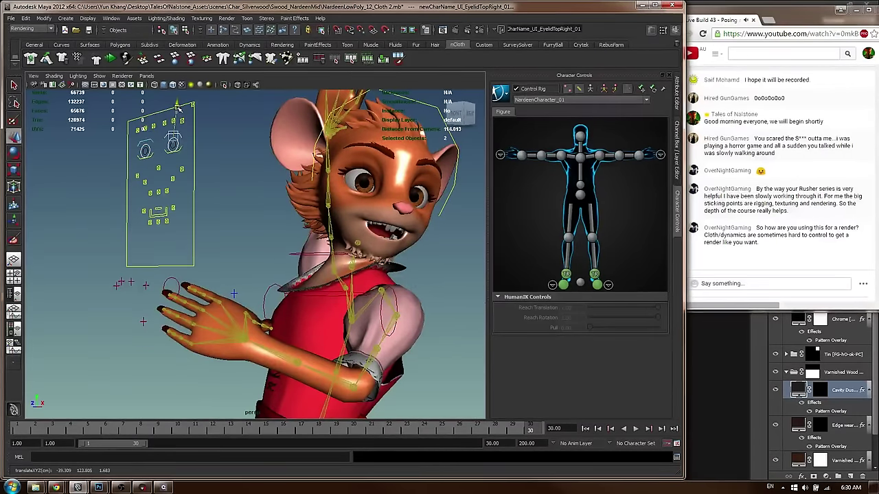
left_click_drag(180, 107, 183, 199, "alt")
right_click_drag(183, 200, 247, 217, "alt")
left_click(247, 216)
Select the left hand control in front of the torso and adjust the hand's rotation
right_click_drag(302, 227, 226, 219, "alt")
left_click_drag(302, 220, 336, 246, "alt")
right_click_drag(337, 246, 404, 267, "alt")
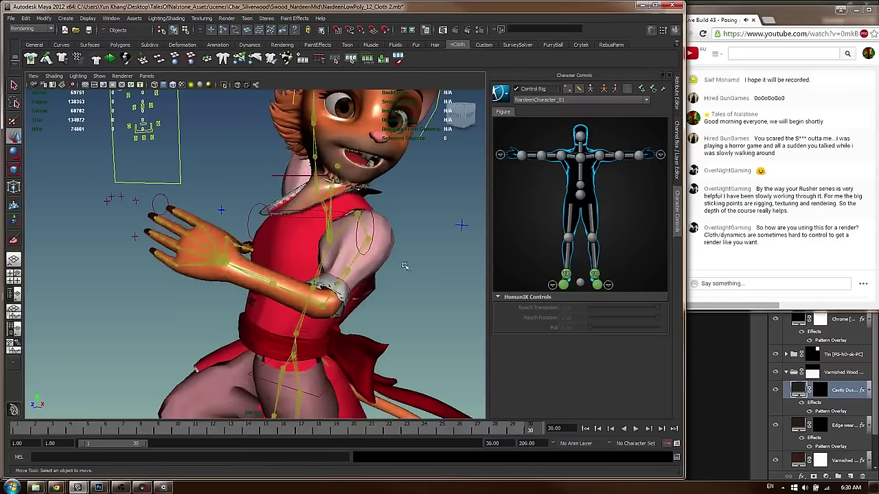
left_click(358, 262)
right_click_drag(317, 264, 278, 261, "alt")
middle_click_drag(278, 261, 343, 218, "alt")
right_click_drag(343, 218, 307, 211, "alt")
key("e")
left_click(265, 194)
left_click_drag(277, 186, 273, 200, "alt")
key("w")
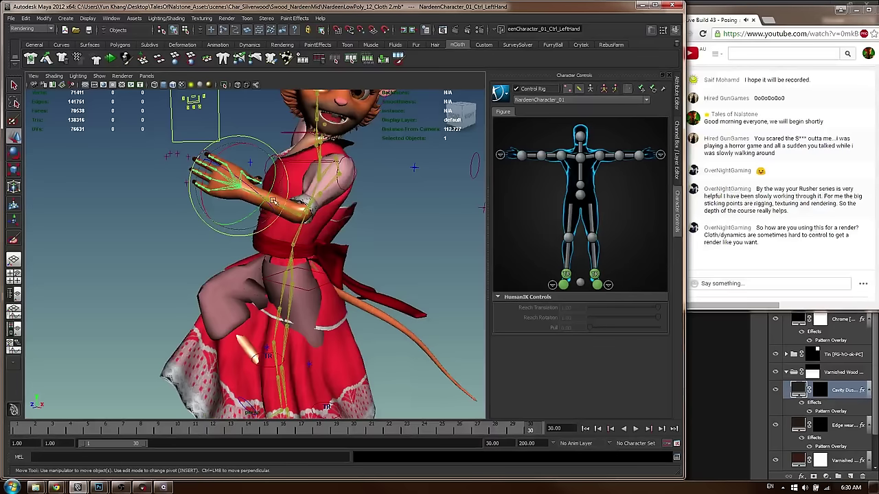
Roll the left forearm so the hand turns with its fingers upward, and clear the selection
left_click(260, 188)
key("e")
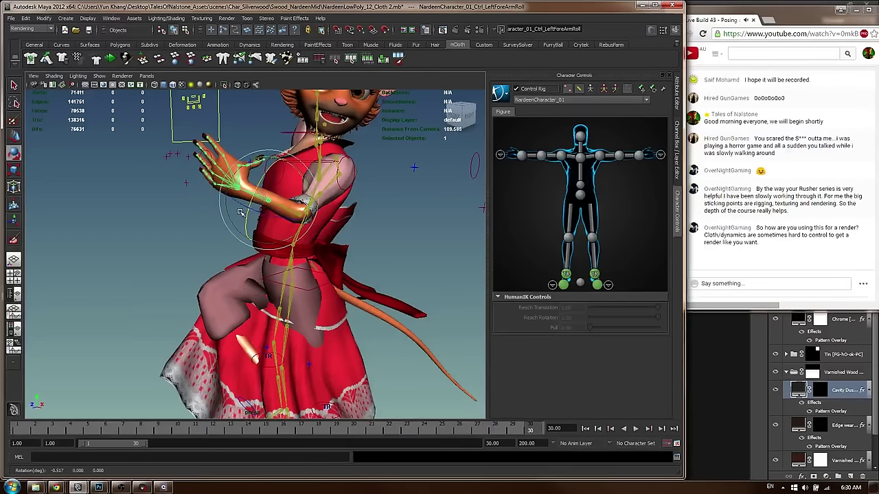
key("w")
left_click(280, 207)
key("e")
left_click_drag(285, 214, 273, 252)
left_click(234, 191)
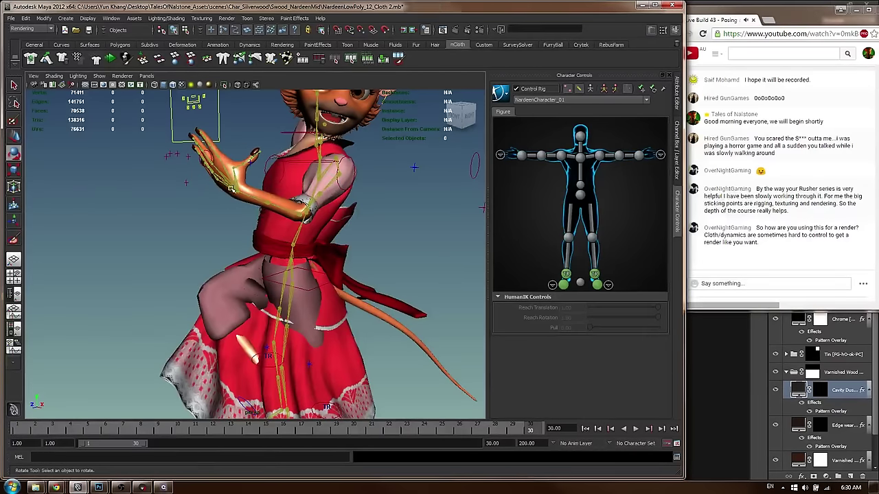
Select the left hand control up close and rotate the hand to bend it back at the wrist
right_click_drag(216, 205, 151, 209, "alt")
left_click_drag(295, 223, 250, 228, "alt")
right_click_drag(251, 228, 336, 234, "alt")
left_click_drag(335, 234, 405, 225, "alt")
right_click_drag(291, 193, 370, 198, "alt")
middle_click_drag(367, 198, 364, 289, "alt")
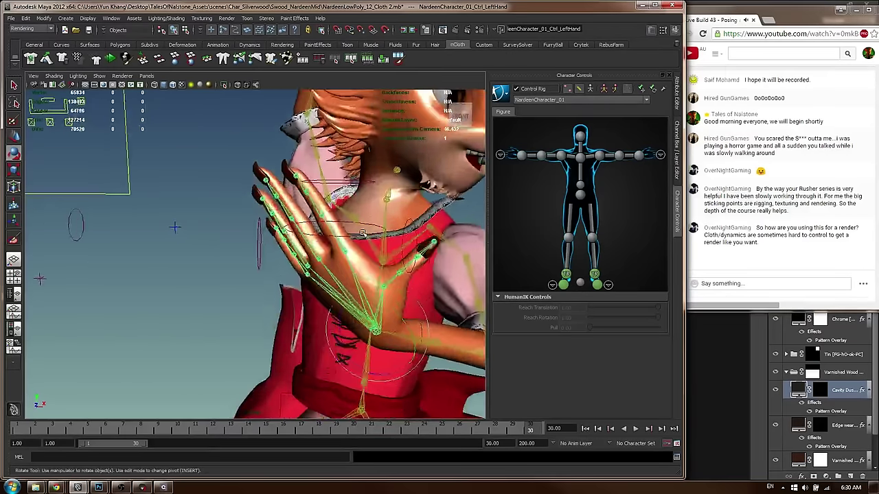
key("w")
left_click_drag(370, 274, 333, 292, "alt")
left_click(354, 210)
key("e")
left_click_drag(349, 216, 385, 221, "alt")
Select the raised right arm's forearm roll control and twist it to turn the palm around
right_click_drag(386, 188, 329, 185, "alt")
middle_click_drag(329, 158, 326, 206, "alt")
right_click_drag(326, 206, 309, 207, "alt")
left_click(256, 195)
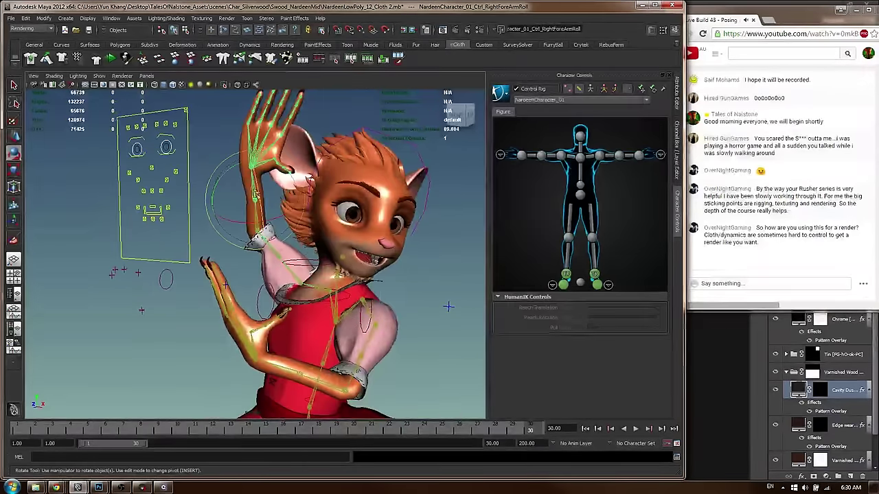
left_click_drag(253, 222, 217, 221)
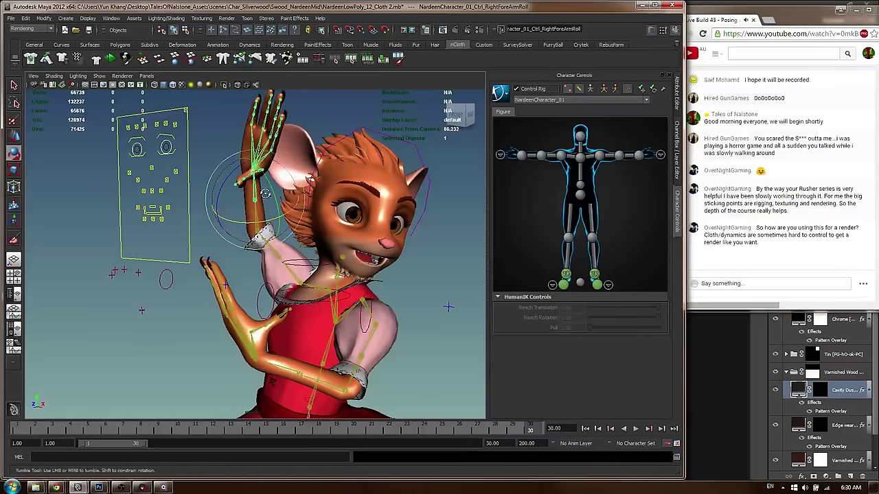
Rotate the raised right hand to bend it at the wrist above the head, and deselect it
left_click(256, 147)
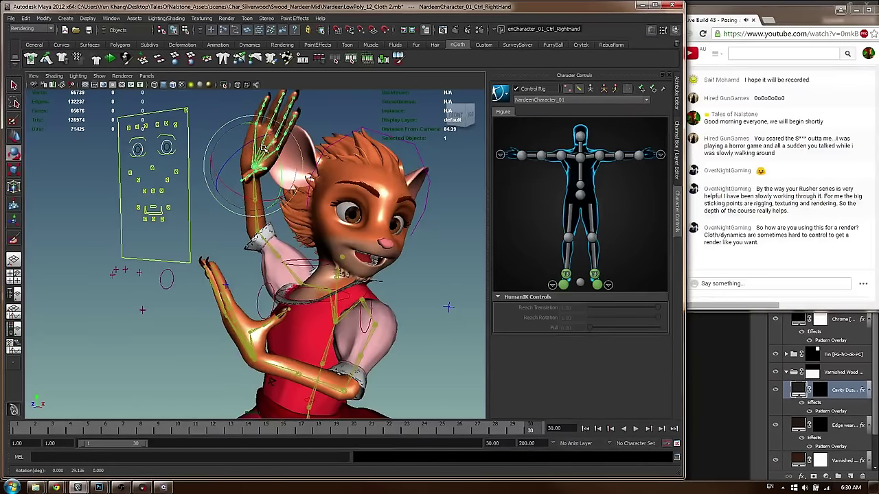
left_click_drag(273, 149, 261, 151, "alt")
right_click_drag(302, 151, 268, 152, "alt")
left_click_drag(309, 153, 277, 159, "alt")
left_click_drag(240, 251, 278, 108, "alt")
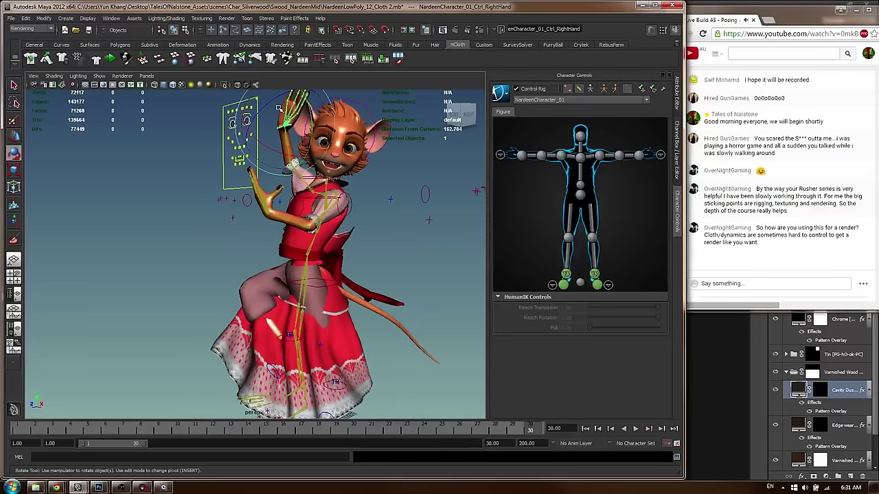
right_click_drag(290, 133, 309, 172, "alt")
key("w")
left_click(352, 99)
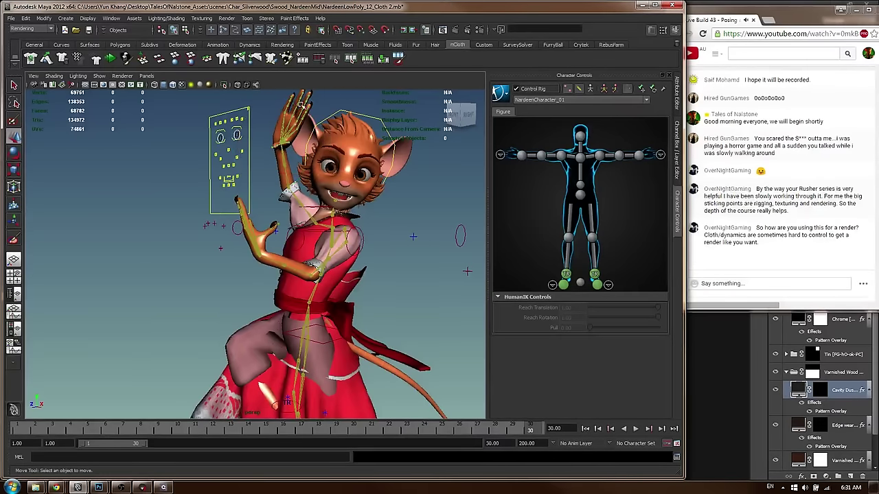
Rotate the left hand control to about -5.6 in X, -6.1 in Y and -31 in Z
left_click_drag(318, 253, 335, 267, "alt")
left_click(261, 238)
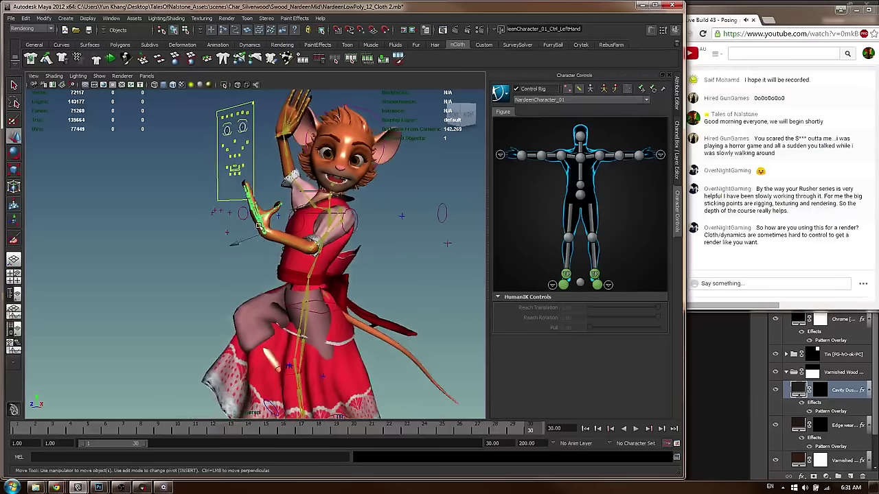
left_click_drag(260, 240, 278, 250, "alt")
key("e")
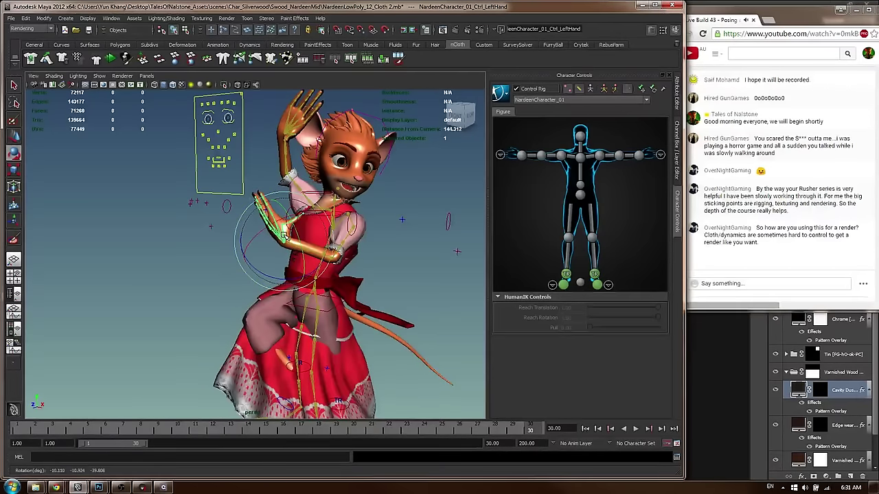
left_click(727, 404)
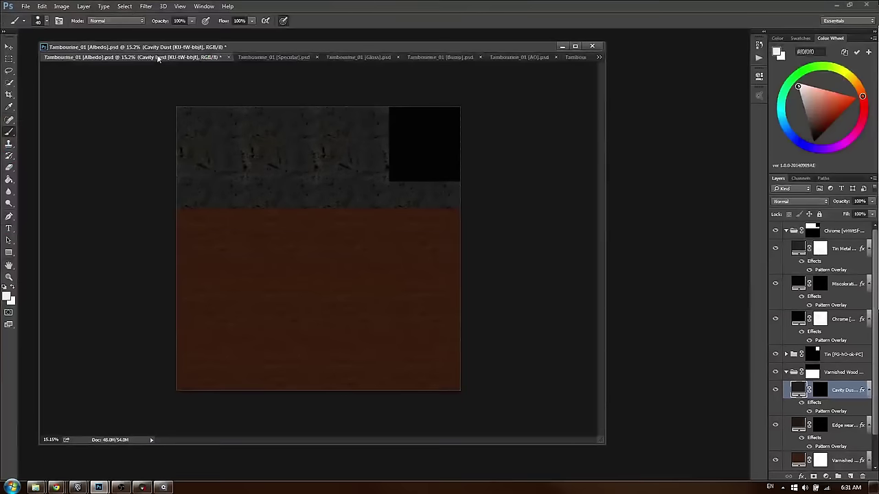
key("alt+Tab")
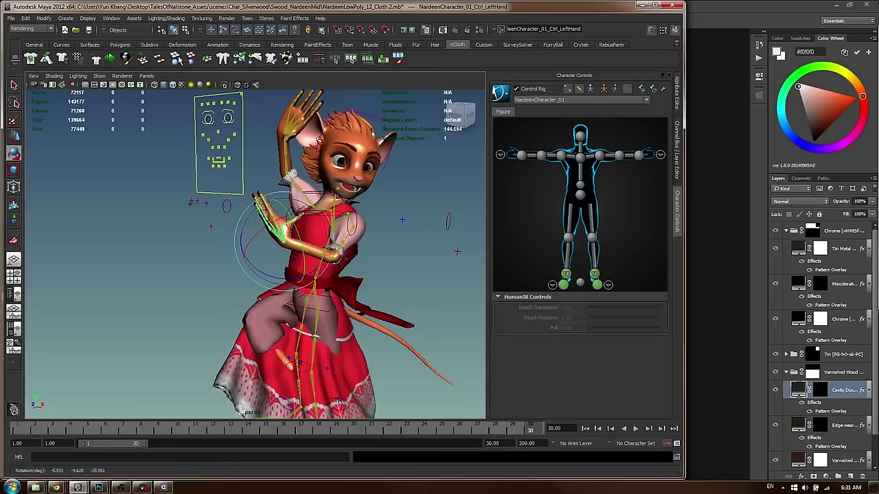
mouse_move(265, 255)
left_mouse_down()
mouse_move(271, 269)
mouse_move(259, 258)
left_mouse_up()
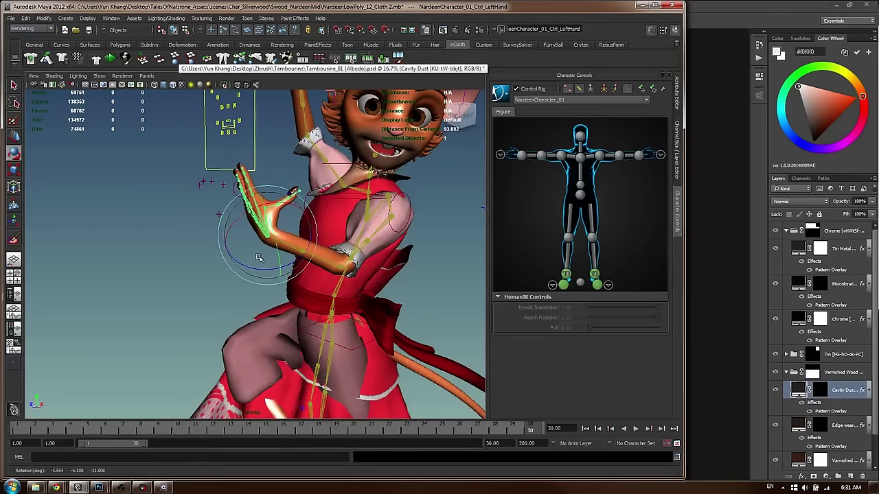
Select the left hand's four finger controls and curl them together to about -65° in Z
left_click(500, 155)
left_click_drag(510, 215, 559, 190)
middle_click_drag(237, 194, 235, 216, "alt")
right_click_drag(234, 215, 298, 240, "alt")
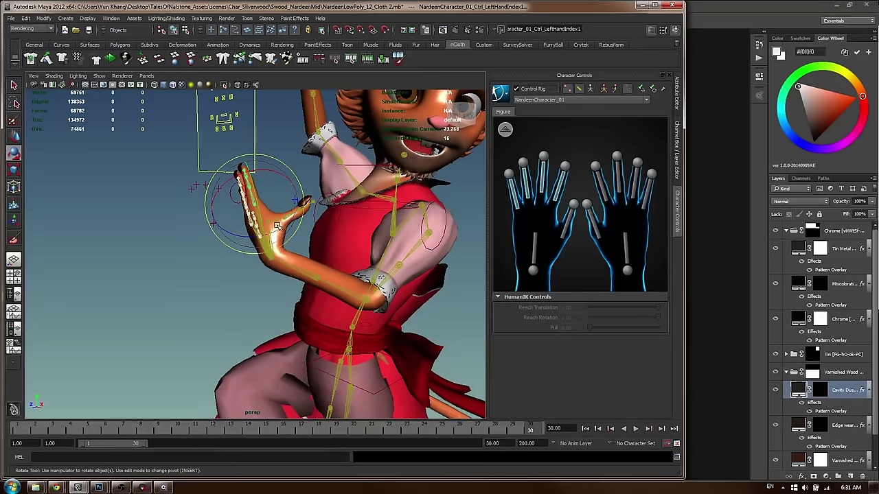
left_click_drag(250, 237, 224, 217)
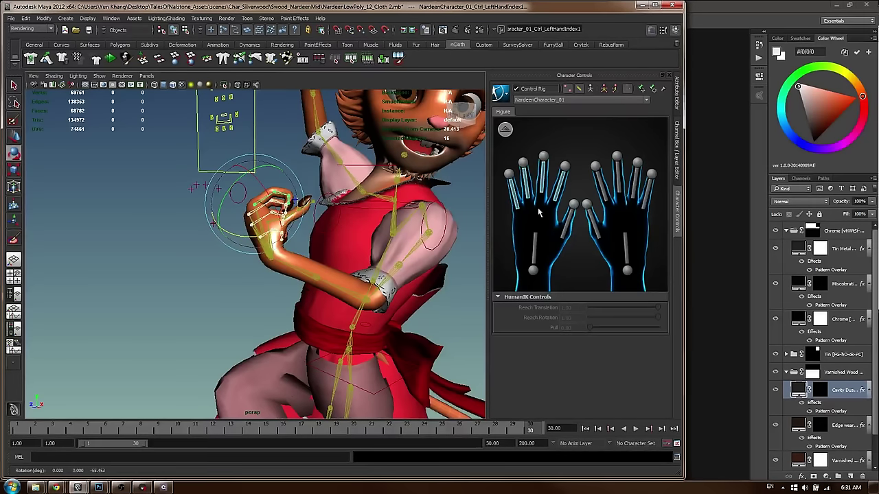
Try to rotate the left fingers without the index finger, and undo that rotation
left_click(555, 190, "shift")
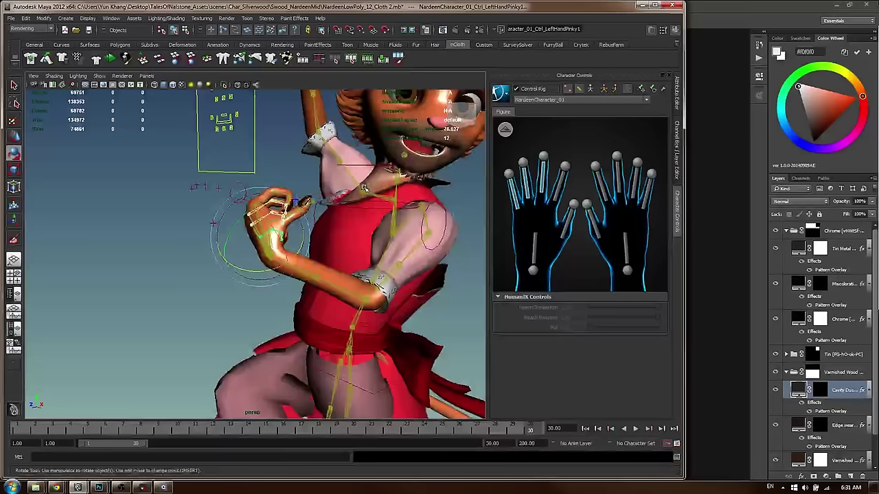
left_click_drag(218, 178, 210, 220, "alt")
left_click_drag(299, 286, 303, 262)
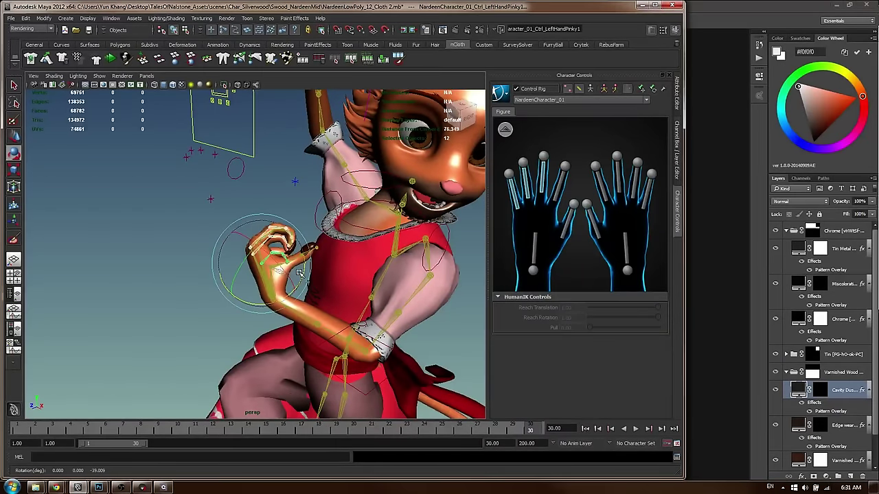
key("ctrl+z")
Reopen all four left fingers, and bend progressively fewer of them so the curl increases towards the pinky
left_click(560, 194)
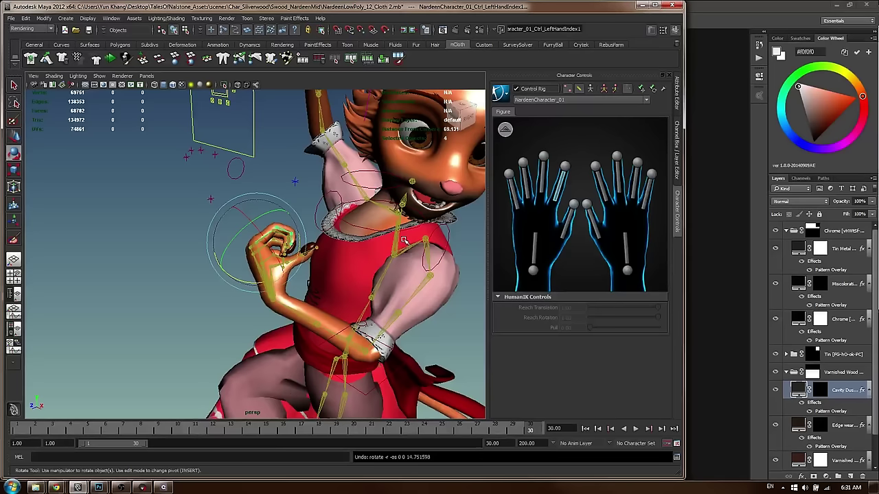
left_click_drag(560, 189, 558, 187)
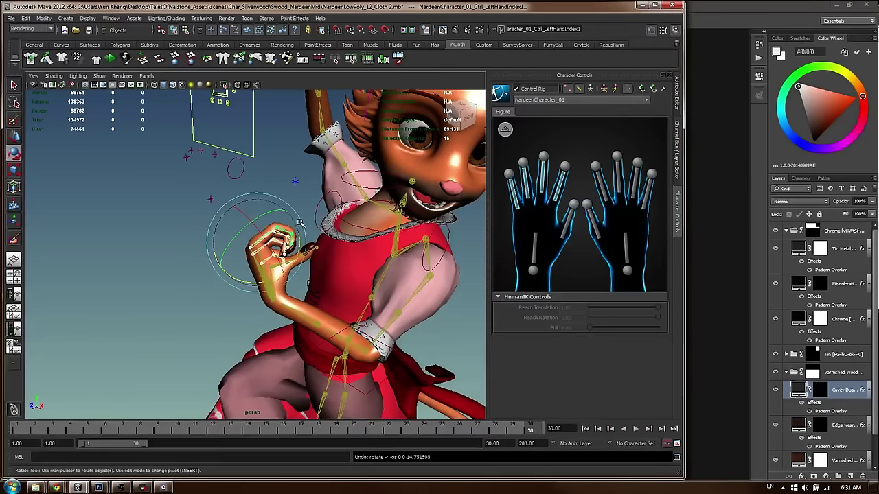
left_click_drag(287, 269, 288, 210)
left_click(557, 195, "shift")
left_click_drag(300, 281, 295, 295)
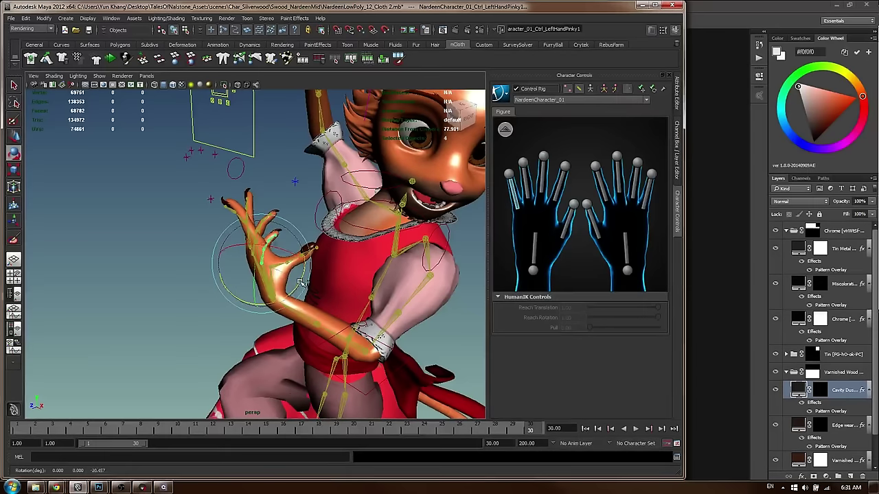
Select the left thumb's joint controls one after another, rotate them to pose the thumb, and deselect
right_click_drag(297, 201, 341, 190, "alt")
key("w")
left_click(341, 191)
left_click(338, 268)
key("e")
left_click_drag(324, 310, 352, 302)
key("w")
key("e")
key("w")
left_click(309, 279)
key("e")
left_click_drag(310, 280, 202, 198)
left_click_drag(252, 257, 262, 254, "alt")
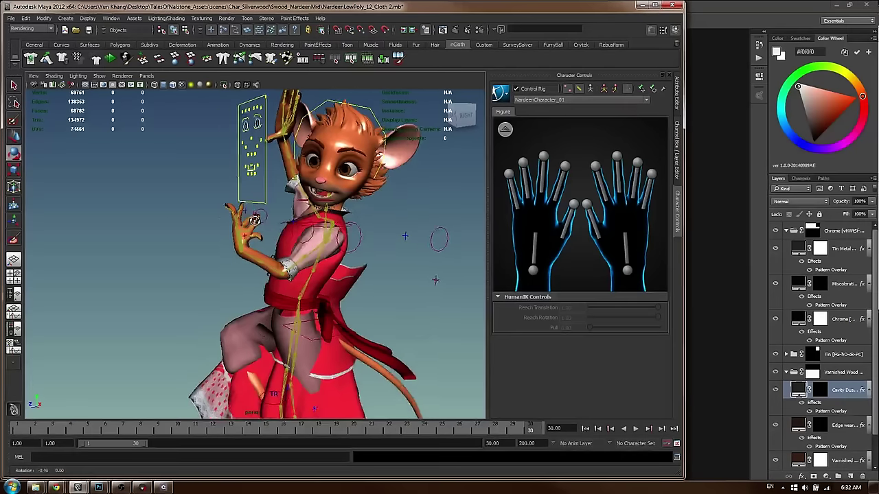
Select the raised right hand's four finger controls and rotate them together to bend the fingers
middle_click_drag(263, 226, 240, 261, "alt")
right_click_drag(240, 241, 284, 205, "alt")
right_click_drag(242, 151, 271, 231, "alt")
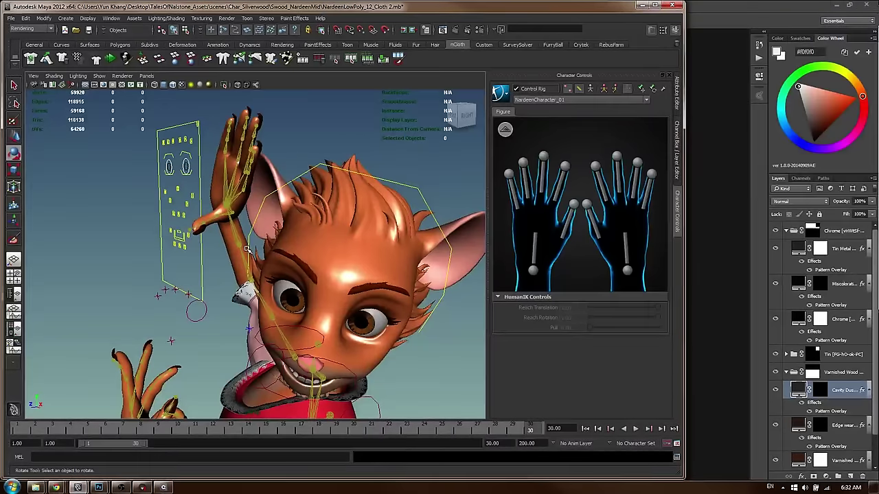
left_click_drag(239, 245, 297, 231, "alt")
right_click_drag(296, 231, 272, 241, "alt")
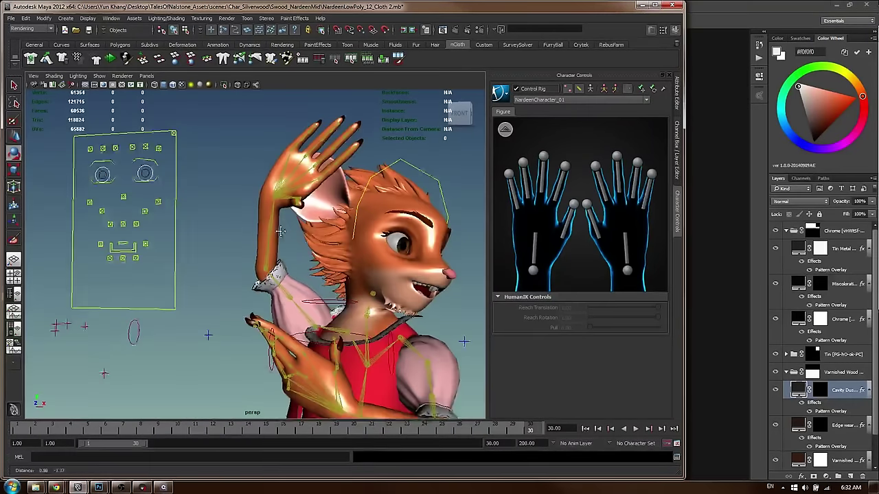
middle_click_drag(273, 241, 267, 234, "alt")
left_click(280, 172)
right_click_drag(278, 174, 290, 180, "alt")
middle_click_drag(290, 180, 240, 226, "alt")
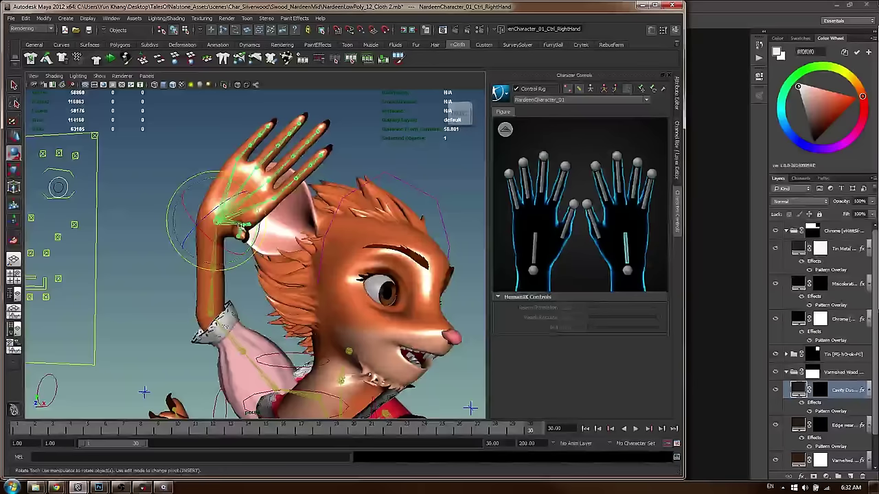
key("w")
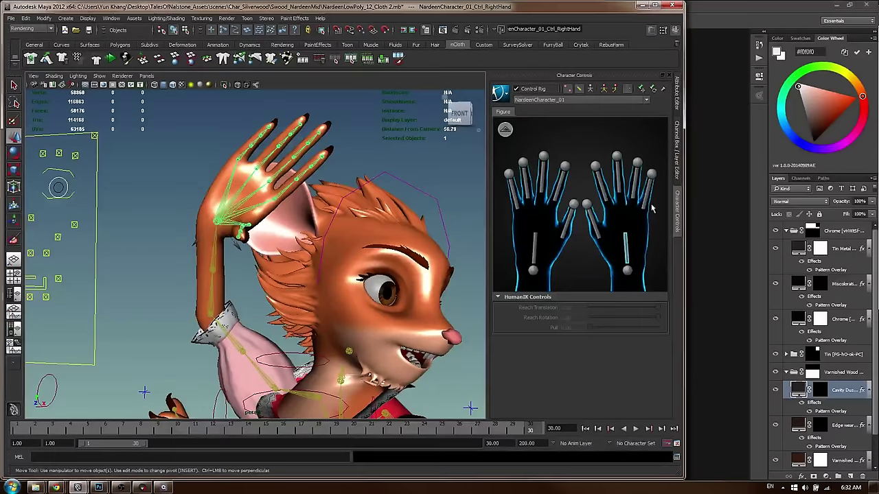
left_click_drag(611, 193, 607, 191)
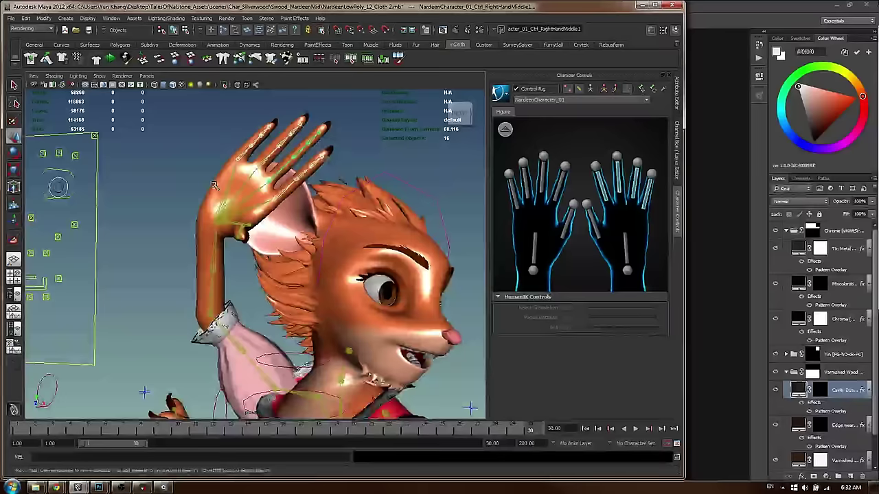
right_click_drag(298, 147, 308, 147, "alt")
middle_click_drag(308, 147, 310, 160, "alt")
key("e")
left_click_drag(306, 165, 245, 155, "alt")
right_click_drag(245, 155, 257, 159, "alt")
middle_click_drag(257, 160, 266, 202, "alt")
left_click_drag(261, 202, 291, 204)
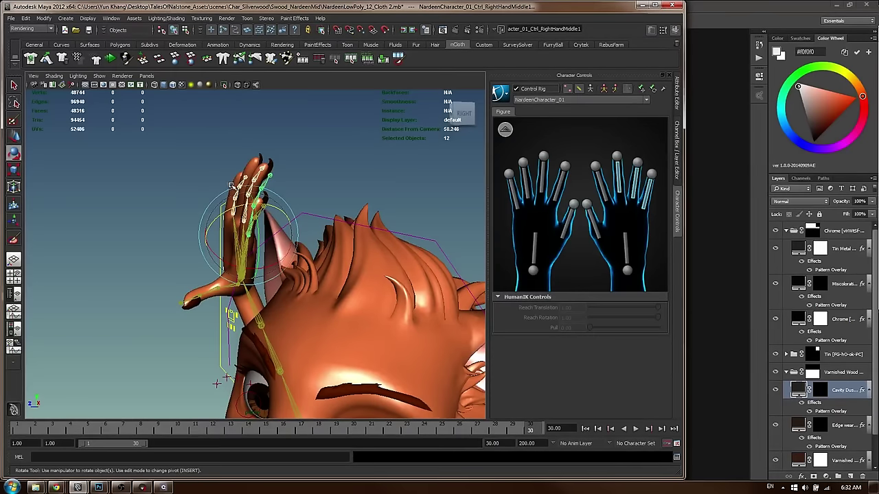
Curl the right middle, ring and pinky fingers progressively, bringing the pinky to about 58.6° in Z
left_click_drag(269, 205, 246, 178)
left_click(620, 190, "shift")
left_click(637, 194)
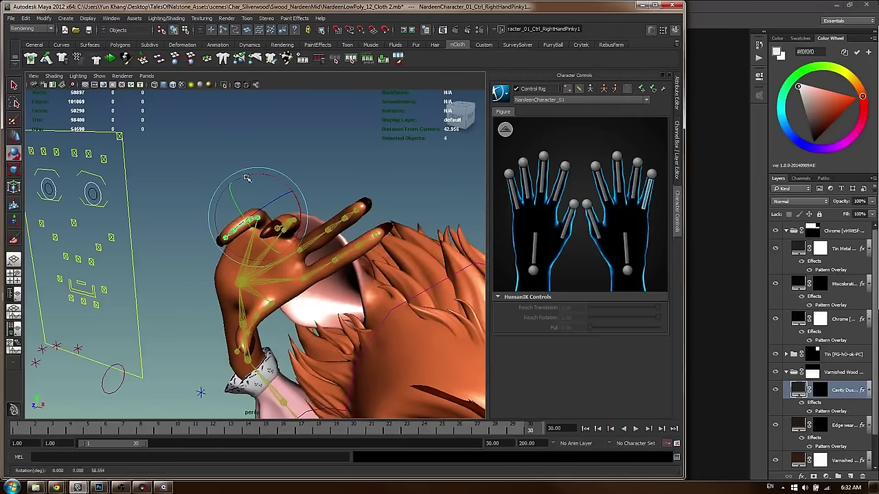
Select only the right pinky's base control and rotate it to about -14.8° in X
left_click(293, 177)
left_click(260, 214)
left_click_drag(294, 199, 300, 250, "alt")
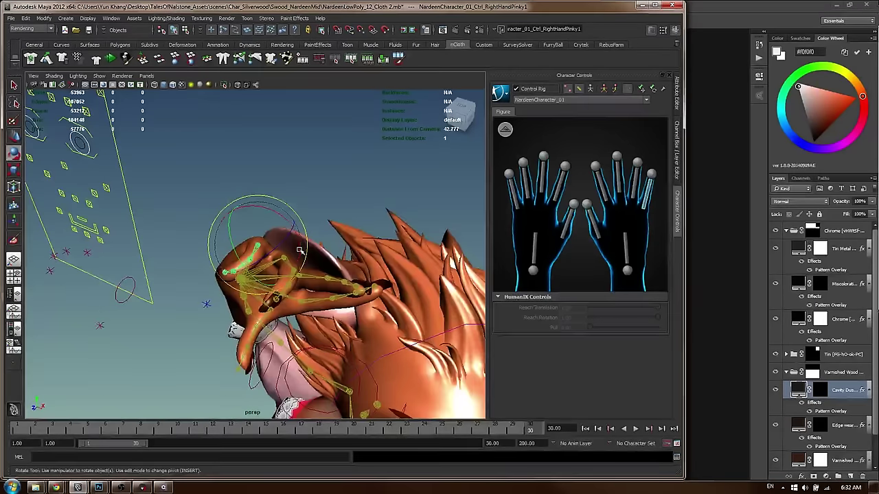
left_click_drag(287, 218, 276, 206)
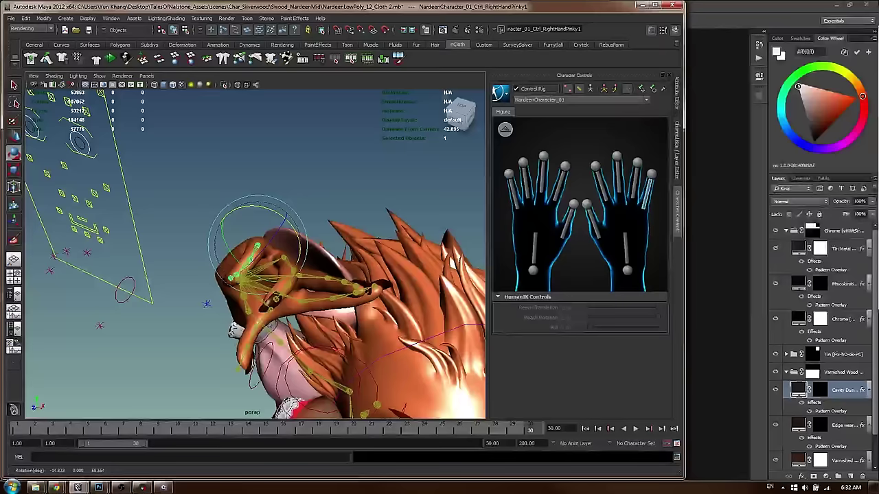
key("alt+Tab")
left_click(840, 9)
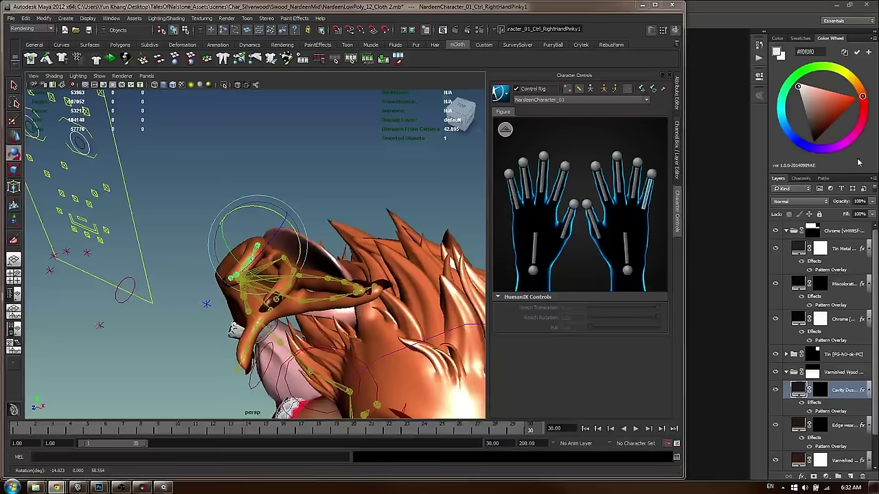
Rotate the right ring and middle fingers' base controls in turn to refine the finger spread, and deselect
left_click_drag(443, 216, 447, 204, "alt")
left_click_drag(287, 314, 271, 278, "alt")
key("w")
left_click(278, 256)
key("e")
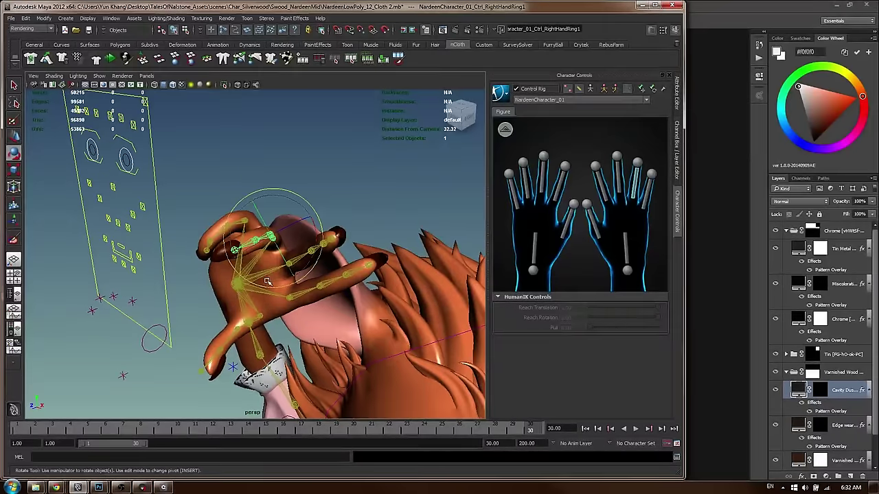
key("w")
left_click(296, 263)
left_click(299, 257)
key("e")
left_click_drag(329, 248, 292, 223, "alt")
left_click(345, 174)
Select the right thumb's base and second joint controls in turn and rotate them to reposition the thumb
right_click_drag(343, 179, 192, 388, "alt")
left_click_drag(192, 388, 213, 360, "alt")
right_click_drag(212, 360, 274, 309, "alt")
left_click(274, 309)
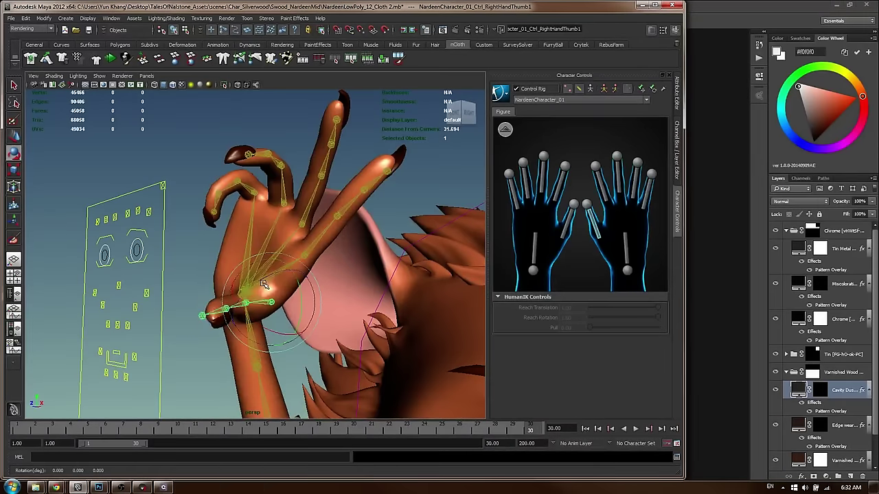
left_click(253, 310)
left_click_drag(221, 324, 344, 274, "alt")
right_click_drag(268, 264, 414, 257, "alt")
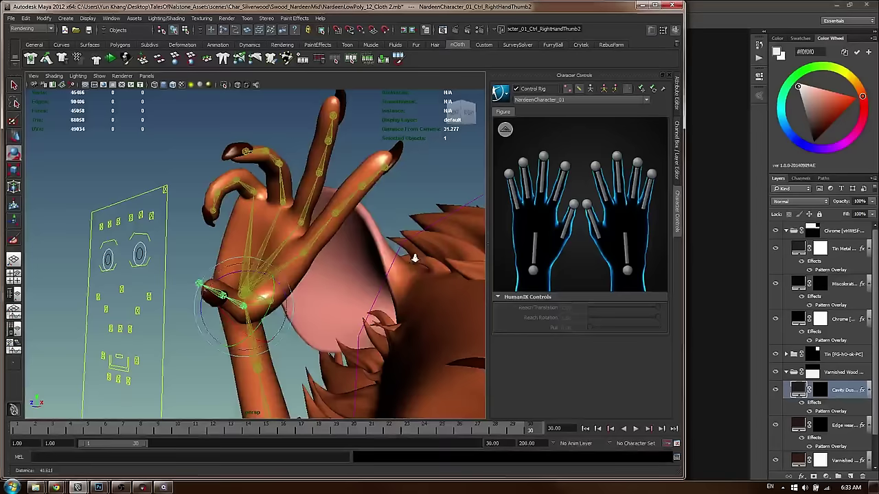
Rotate the right thumb's base control to about 16.3, -15.3 and -13.7, and deselect it
key("w")
left_click(259, 294)
left_click_drag(260, 293, 264, 266, "alt")
key("e")
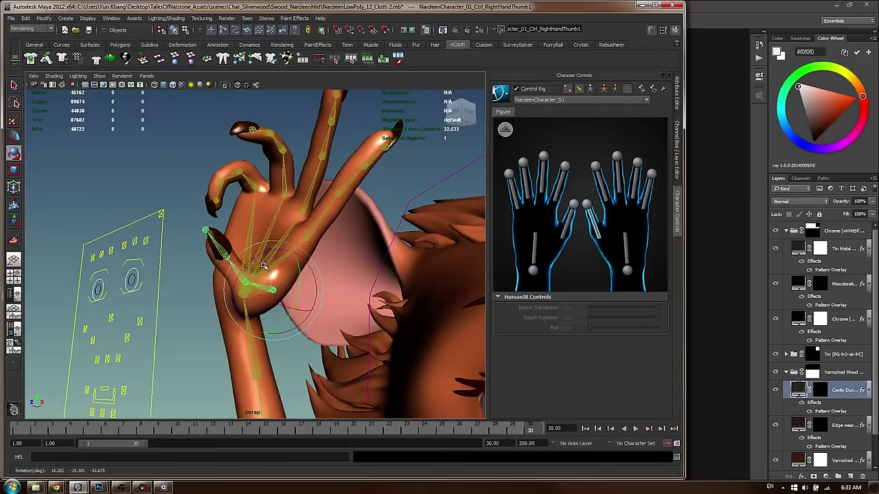
right_click_drag(342, 258, 264, 249, "alt")
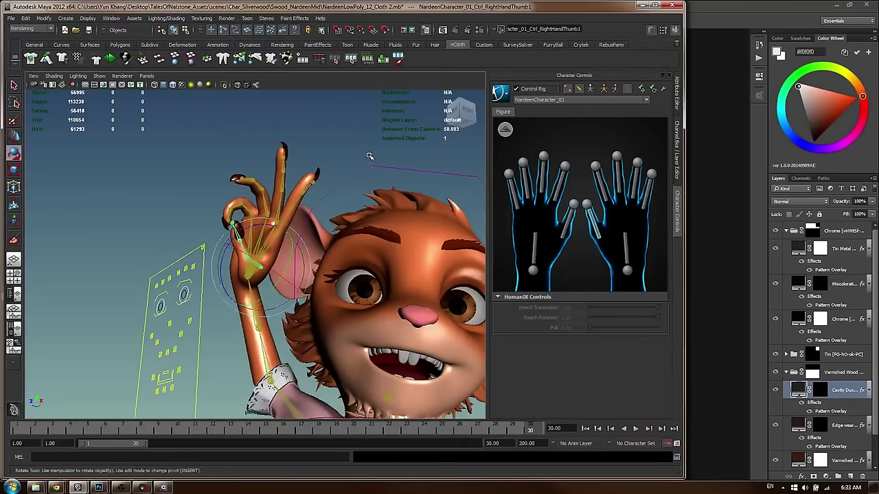
left_click(369, 155)
Return to the full-body control figure, select the neck controls and frame them in the view
right_click_drag(427, 205, 280, 228, "alt")
middle_click_drag(279, 228, 285, 179, "alt")
left_click_drag(285, 178, 350, 195, "alt")
right_click_drag(350, 195, 384, 206, "alt")
mouse_move(384, 206)
left_mouse_down("alt")
mouse_move(370, 214)
mouse_move(381, 218)
left_mouse_up("alt")
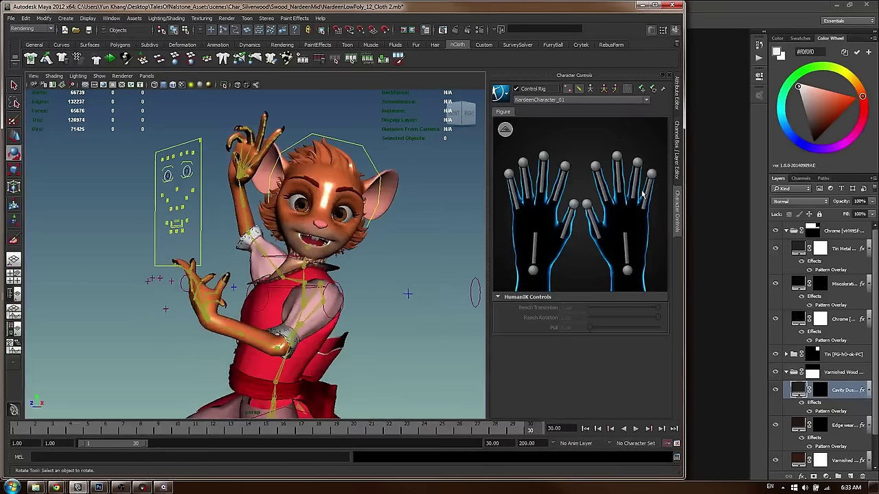
left_click(505, 129)
left_click(581, 146)
key("f")
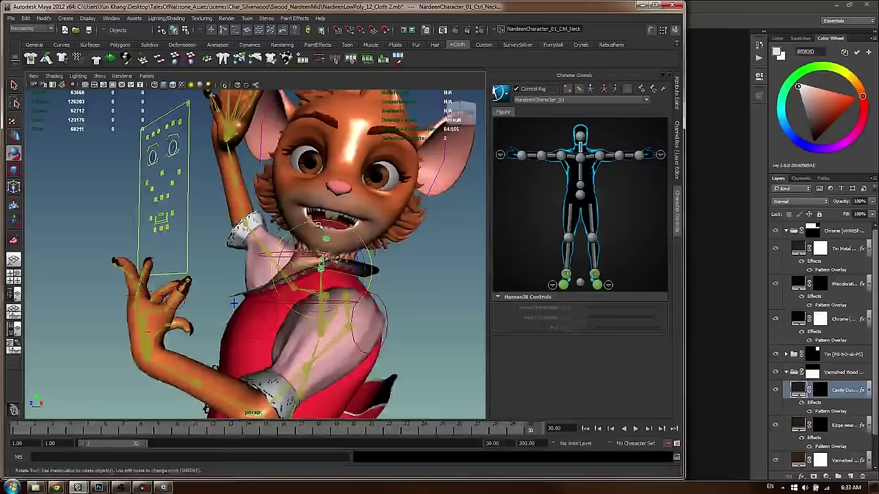
mouse_move(341, 232)
left_mouse_down()
mouse_move(319, 253)
mouse_move(296, 252)
mouse_move(343, 230)
left_mouse_up()
Try rotating the neck control at the collar to test the neck deformation, and undo the rotation
key("w")
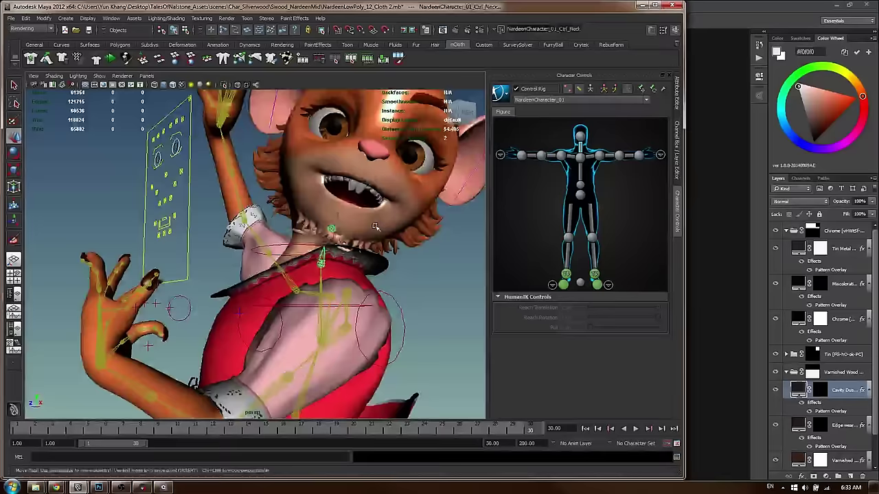
left_click(378, 230)
right_click_drag(377, 229, 440, 229, "alt")
right_click(335, 219, "shift")
left_click_drag(336, 218, 290, 275, "alt")
left_click(324, 296)
key("e")
key("ctrl+z")
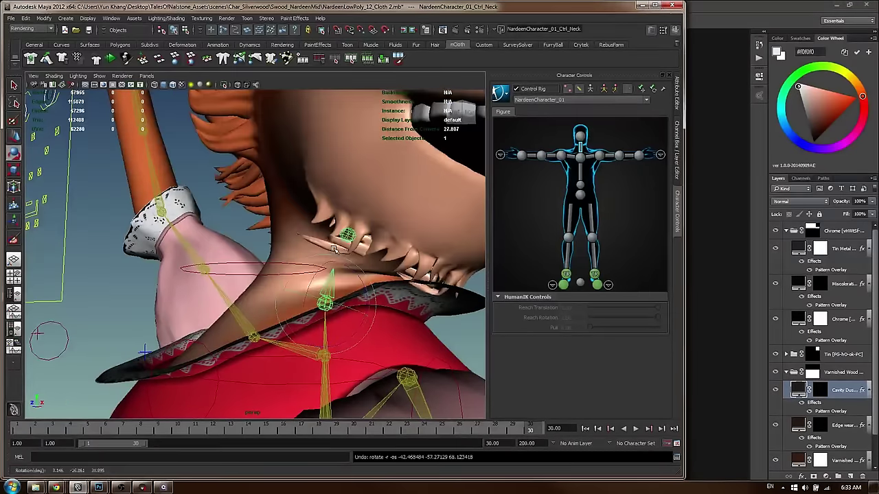
Select the head mesh, start the Paint Skin Weights tool on it and frame the fur under the chin
left_click_drag(333, 249, 357, 228, "alt")
key("w")
left_click(364, 230)
right_click_drag(375, 232, 307, 157, "shift")
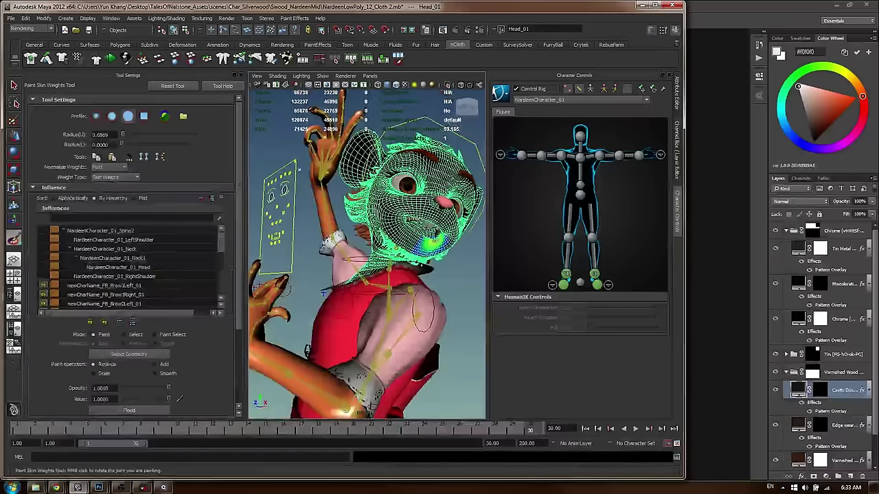
right_click_drag(330, 206, 404, 220, "alt")
left_click_drag(405, 220, 384, 210, "alt")
Examine the head mesh's skin weights for the spine, shoulder, neck, head and brow influences under the chin
left_click(152, 230)
left_click(150, 239)
left_click(149, 248)
left_click(144, 267)
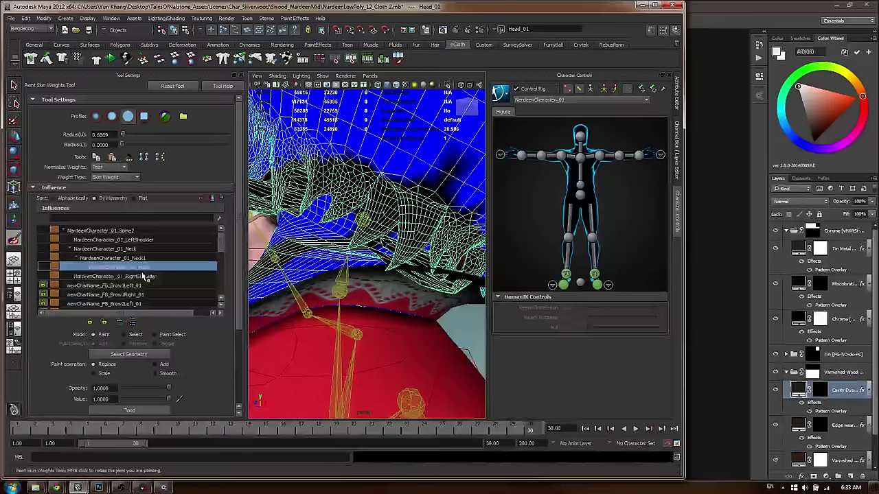
left_click(142, 276)
left_click(141, 293)
scroll(141, 277, "down", 1)
left_click(142, 286)
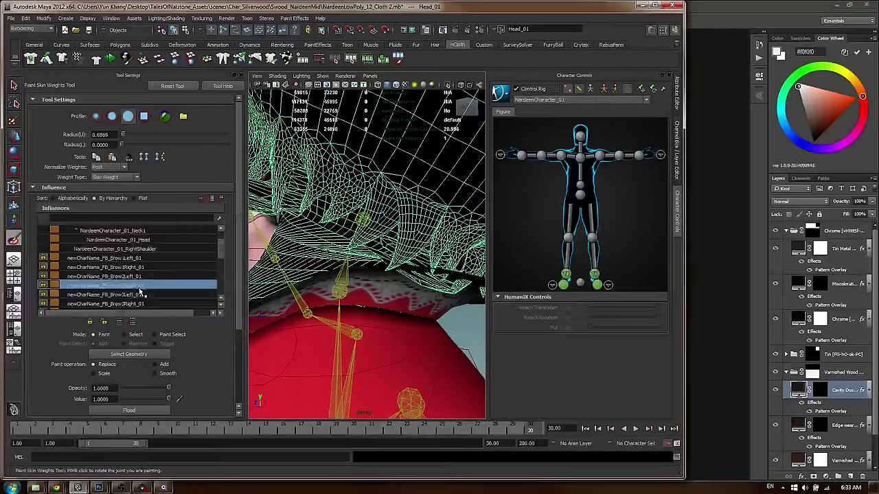
left_click(141, 294)
Examine the under-chin skin weights of the facial influences from the cheeks and eyelids through the jaw and first lip joints
scroll(146, 285, "down", 2)
scroll(149, 283, "down", 2)
left_click(150, 240)
left_click(152, 249)
left_click(150, 258)
left_click(149, 275)
left_click(144, 259)
left_click(146, 250)
left_click(148, 241)
left_click(152, 232)
left_click(149, 248)
left_click(145, 267)
left_click(144, 276)
left_click(142, 267)
left_click(141, 276)
left_click(142, 286)
left_click(137, 295)
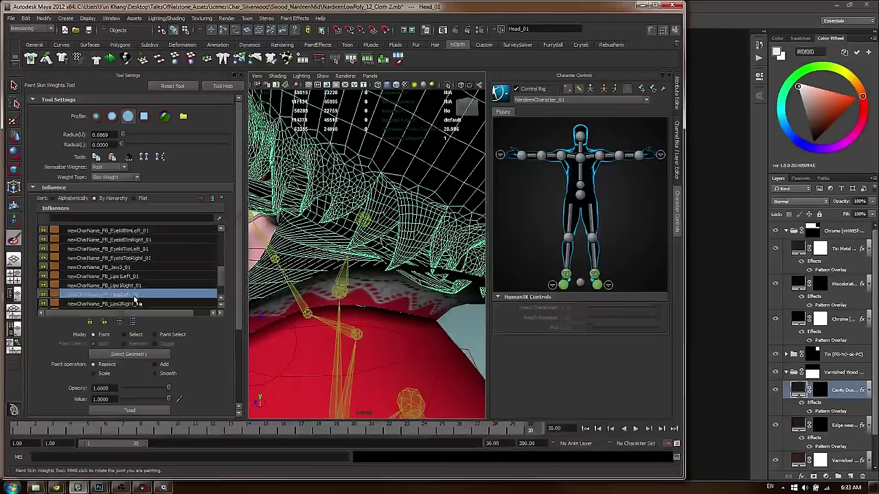
Examine the skin weights of the remaining lip influences, including the centre bottom and centre top ones
scroll(139, 291, "down", 2)
left_click(141, 277)
left_click(140, 297)
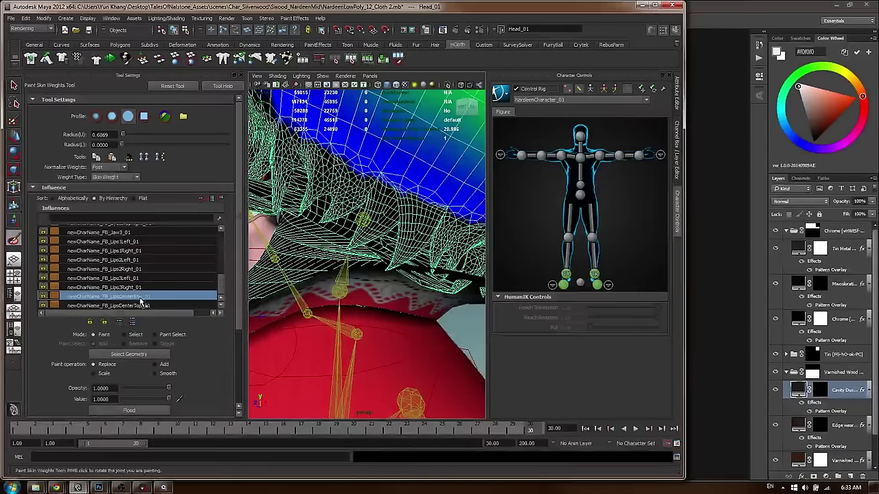
left_click(138, 306)
scroll(138, 294, "up", 1)
left_click(136, 278)
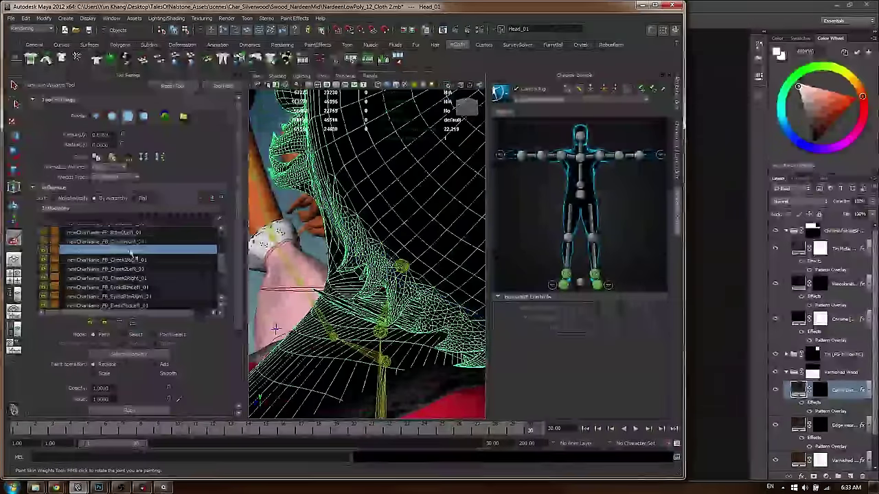
Recheck the influences from the cheeks back up to the head and neck, showing the neck's weights
left_click(137, 240)
left_click(137, 251)
left_click(141, 243)
left_click(146, 235)
scroll(145, 240, "up", 2)
scroll(144, 251, "up", 1)
left_click(139, 252)
left_click(149, 242)
scroll(146, 247, "up", 1)
left_click(143, 250)
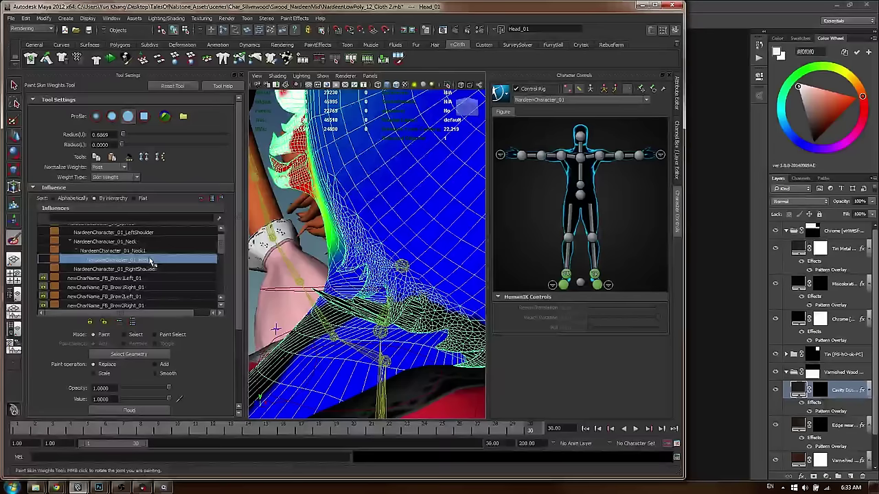
left_click(143, 232)
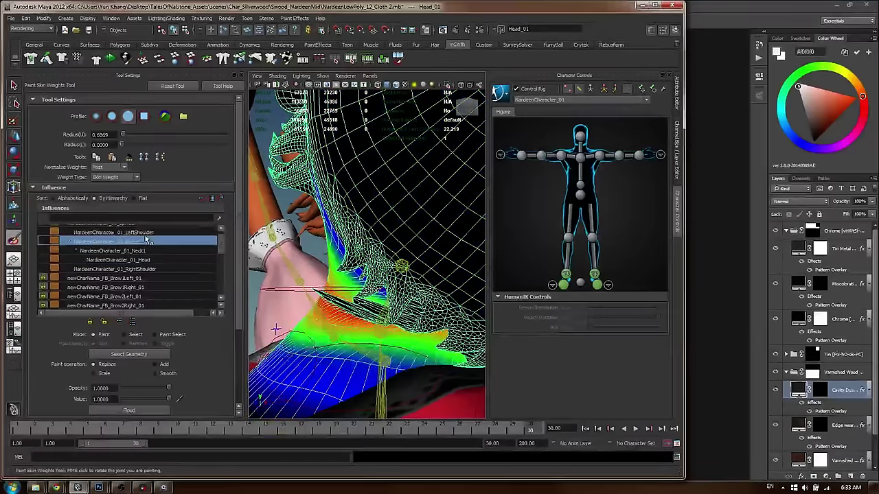
Show the Spine2 influence's weights on the head mesh, isolating the mesh in a full-width program window
scroll(151, 254, "up", 1)
left_click(140, 234)
left_click_drag(302, 316, 323, 227, "alt")
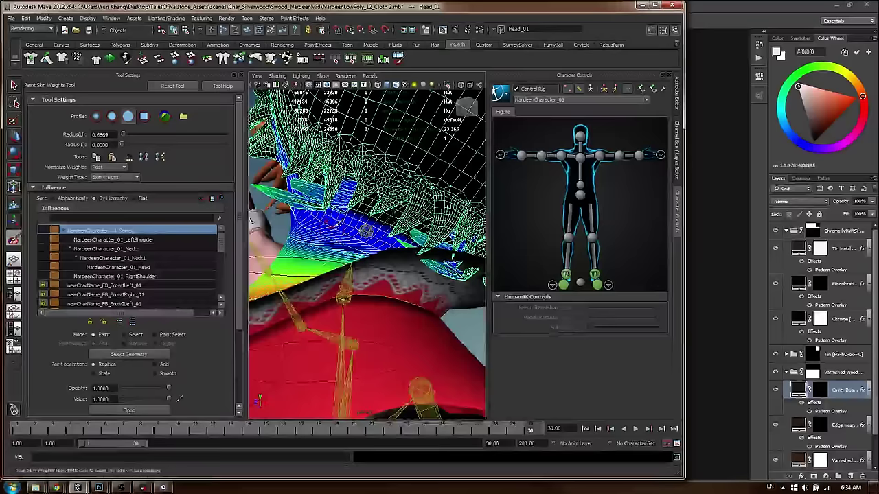
right_click_drag(323, 227, 285, 213, "alt")
key("ctrl+1")
left_click_drag(285, 212, 306, 215, "alt")
right_click_drag(305, 215, 367, 218, "alt")
middle_click_drag(367, 218, 343, 218, "alt")
left_click_drag(343, 217, 374, 215, "alt")
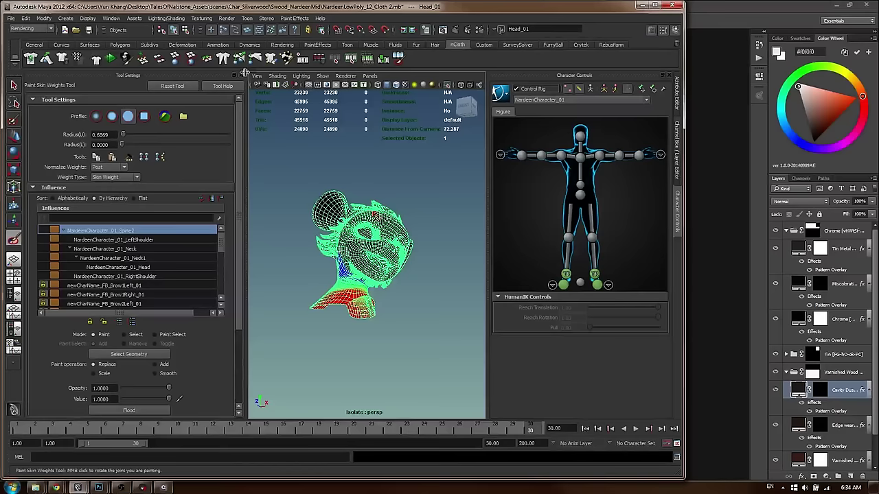
left_click_drag(685, 138, 878, 138)
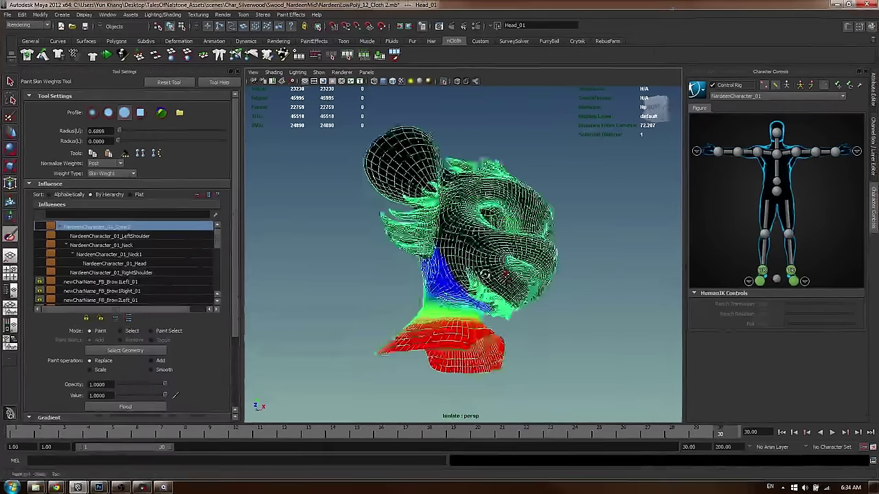
Paint with a value of 0 over the affected fur tufts beneath the jaw to remove their Spine2 weights
right_click_drag(484, 274, 540, 272, "alt")
left_click_drag(540, 272, 474, 257, "alt")
right_click_drag(473, 257, 522, 254, "alt")
left_click_drag(522, 255, 479, 251, "alt")
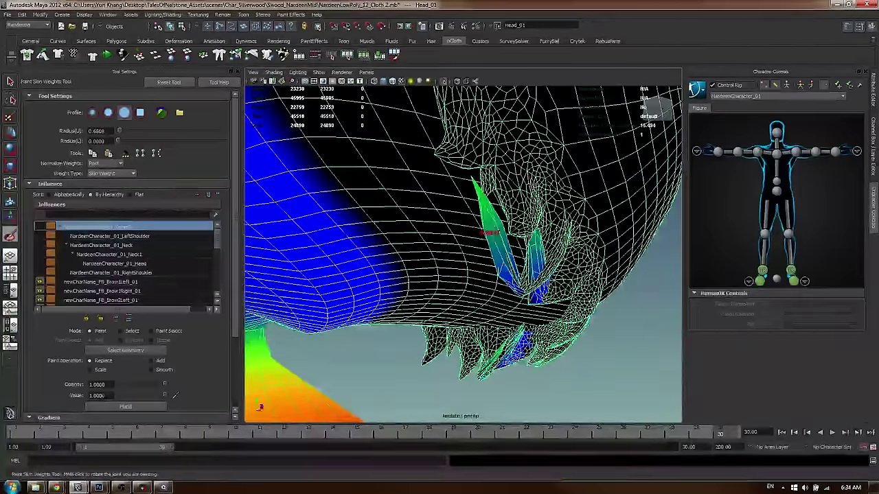
left_click_drag(164, 396, 88, 400)
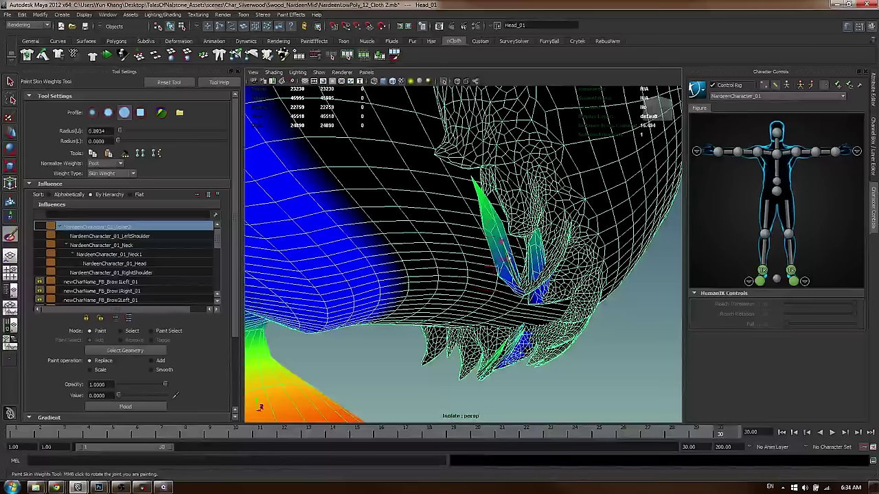
left_click_drag(512, 275, 485, 201)
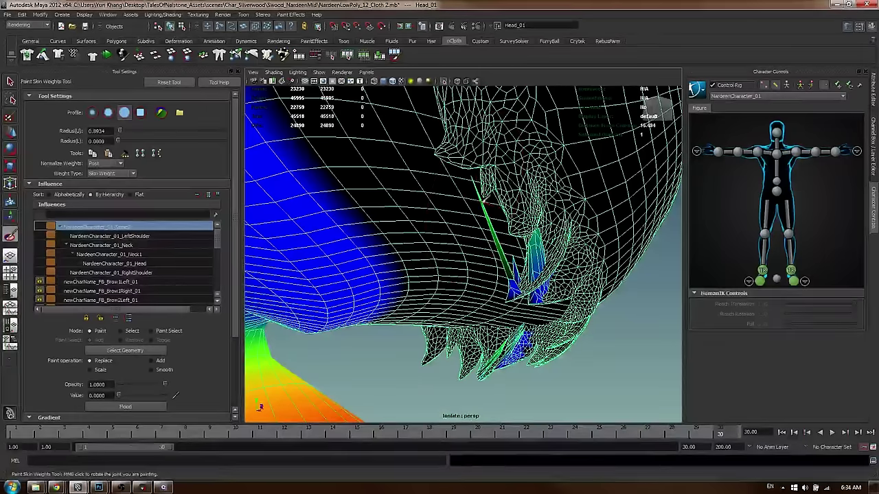
mouse_move(517, 271)
left_mouse_down()
mouse_move(535, 258)
mouse_move(540, 283)
mouse_move(551, 288)
left_mouse_up()
Remove the Spine2 weights from the stretched fur tip sticking out at the front of the chin
mouse_move(551, 288)
left_mouse_down("alt")
mouse_move(440, 278)
mouse_move(414, 313)
left_mouse_up("alt")
right_click_drag(416, 301, 346, 293, "alt")
left_click_drag(346, 294, 537, 295, "alt")
left_click_drag(406, 351, 415, 339)
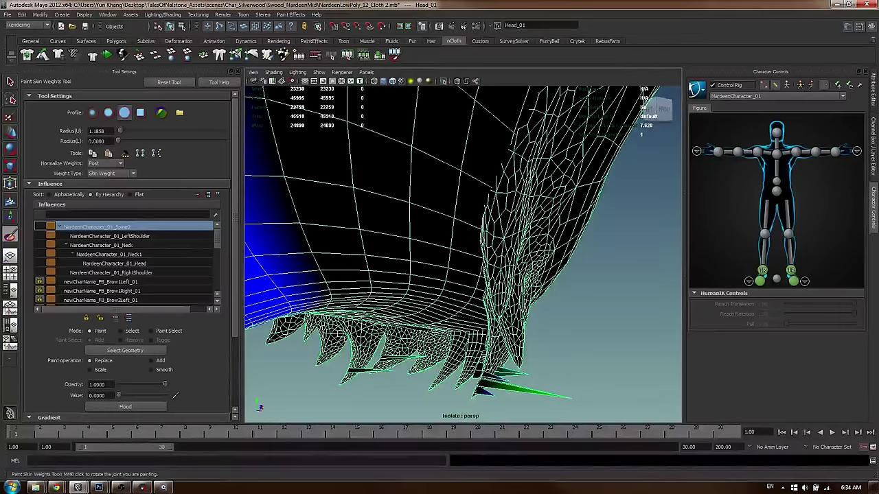
left_click(534, 391)
left_click(516, 373)
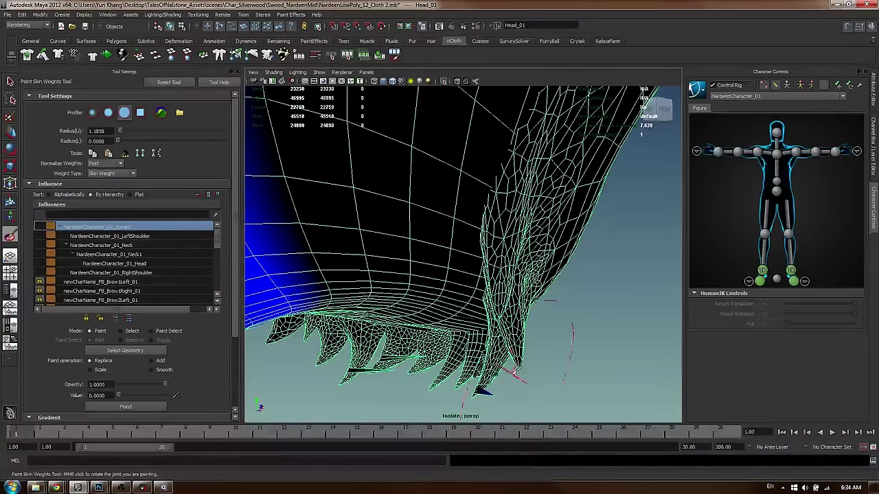
Clear the Spine2 weights from the stray fur tips along the underside of the jaw with a value of 0
left_click_drag(493, 392, 483, 294, "alt")
left_click(622, 293)
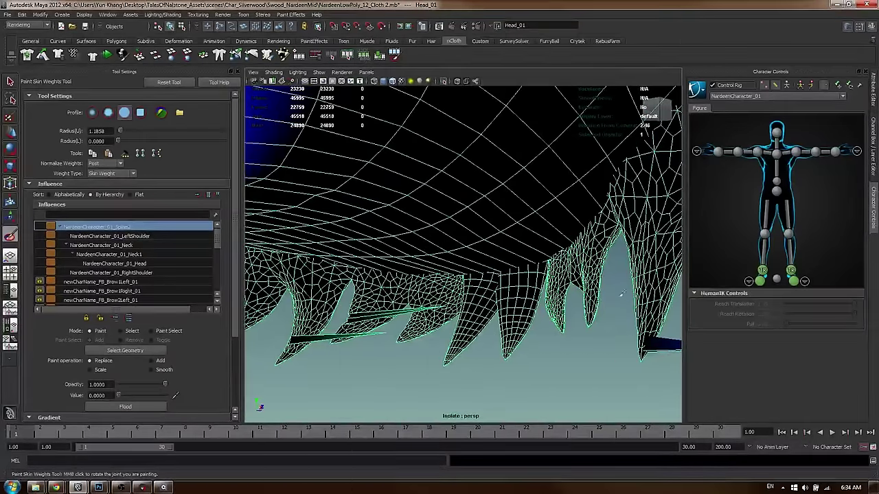
left_click(440, 307)
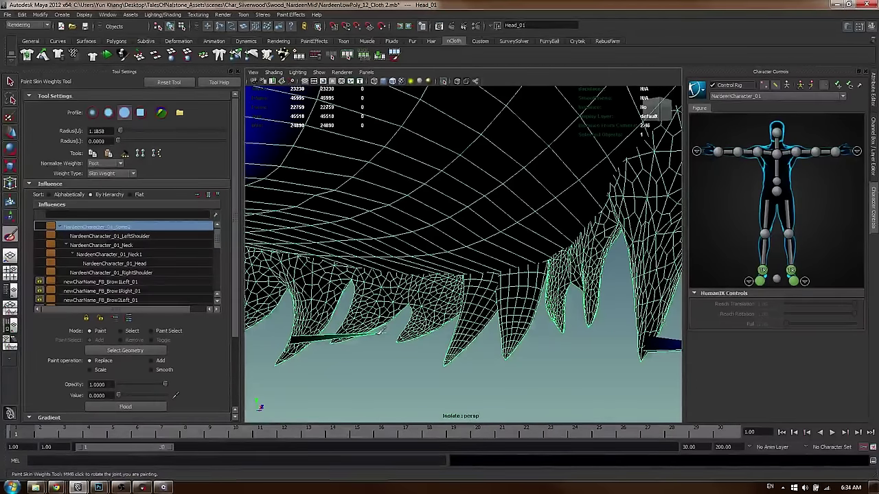
left_click_drag(549, 392, 618, 305, "alt")
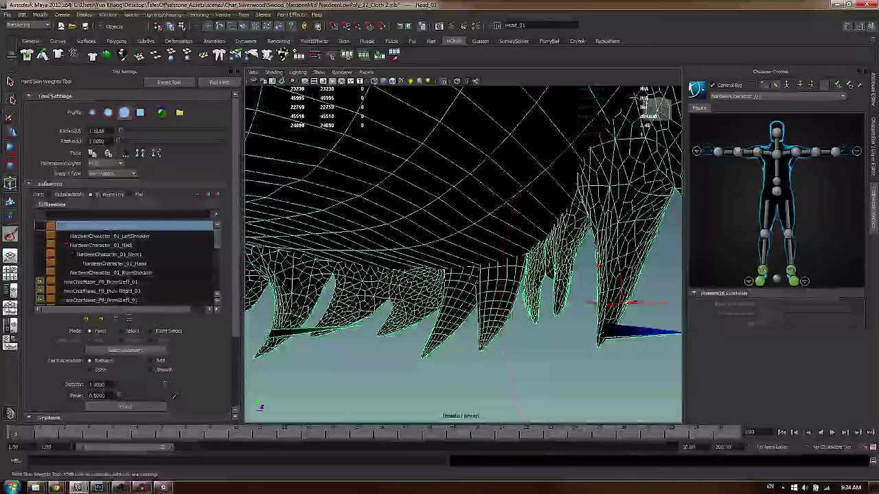
left_click_drag(684, 333, 522, 275, "alt")
right_click_drag(412, 261, 517, 252, "alt")
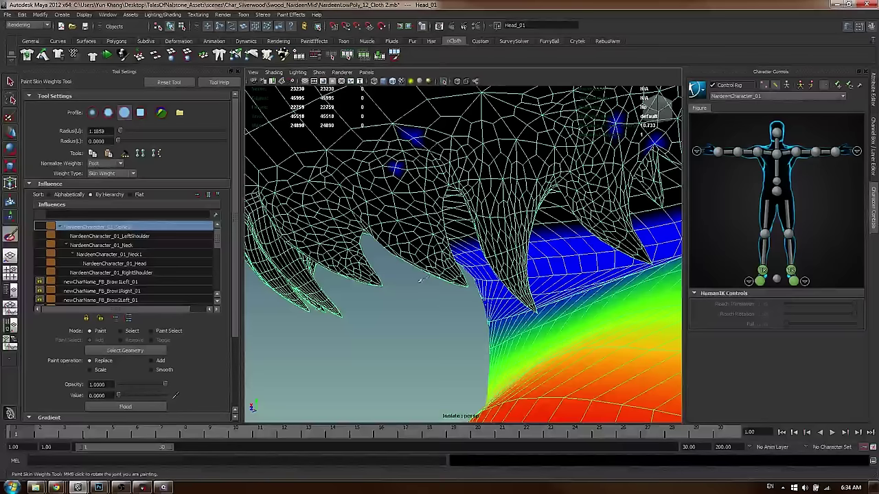
left_click_drag(378, 255, 364, 234, "alt")
End weight painting, show the whole character again and play the animation from frame 1
key("w")
left_click(626, 256)
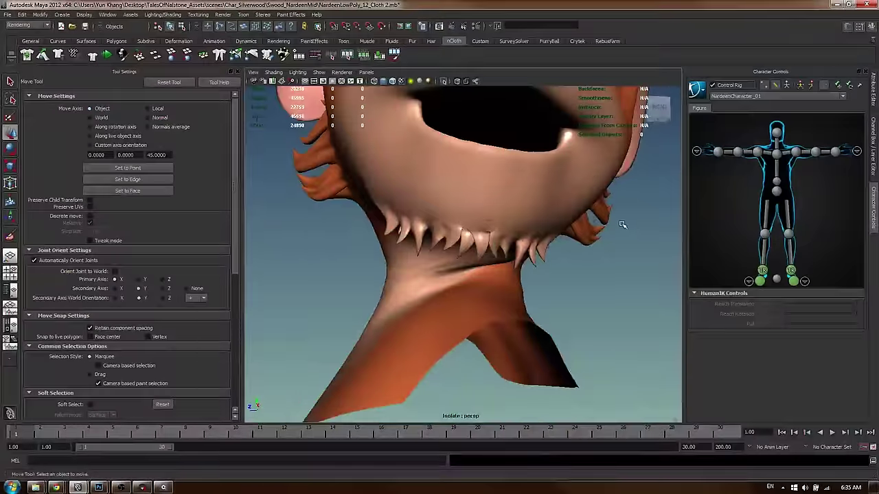
key("ctrl+1")
right_click_drag(547, 240, 270, 260, "alt")
scroll(271, 257, "down", 5)
middle_click_drag(410, 309, 390, 228, "alt")
left_click_drag(390, 228, 402, 228, "alt")
key("alt+v")
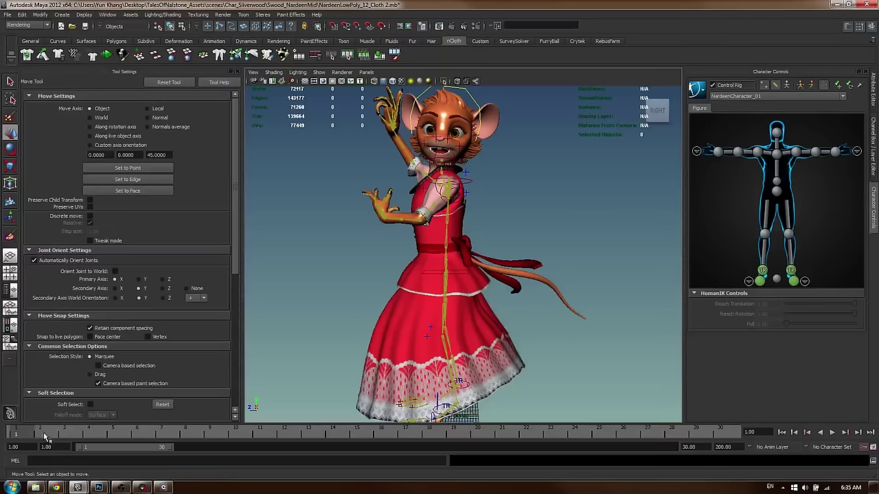
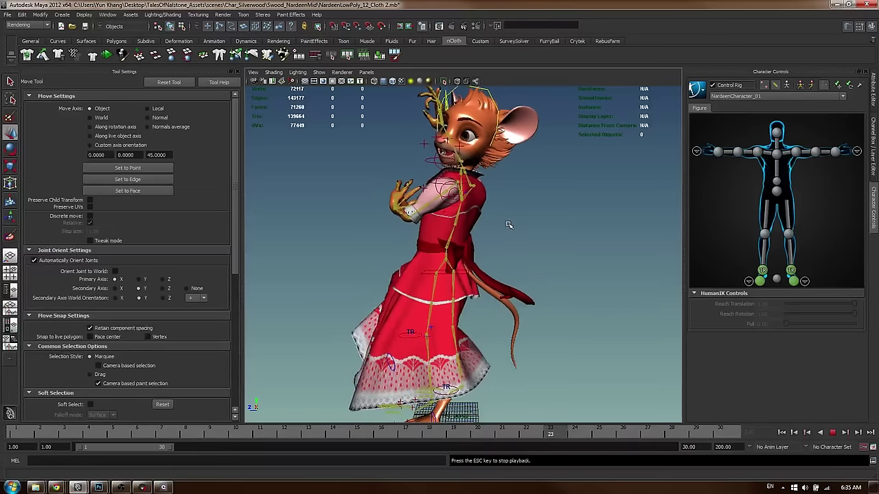
key("Escape")
Examine the character's pose at the end of the animation and open the Outliner
left_click_drag(419, 247, 426, 282, "alt")
mouse_move(425, 282)
right_mouse_down("alt")
mouse_move(563, 265)
mouse_move(419, 267)
right_mouse_up("alt")
left_click(452, 289)
left_click_drag(419, 267, 391, 271, "alt")
left_click(532, 281)
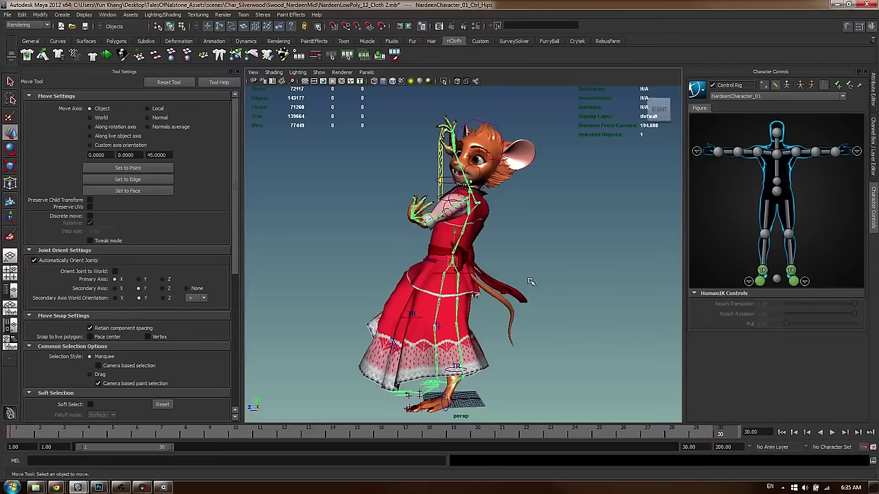
key("shift+o")
Switch to Marmoset Toolbag, dismiss its update news and examine the tambourine in its lighting environment
left_click(142, 488)
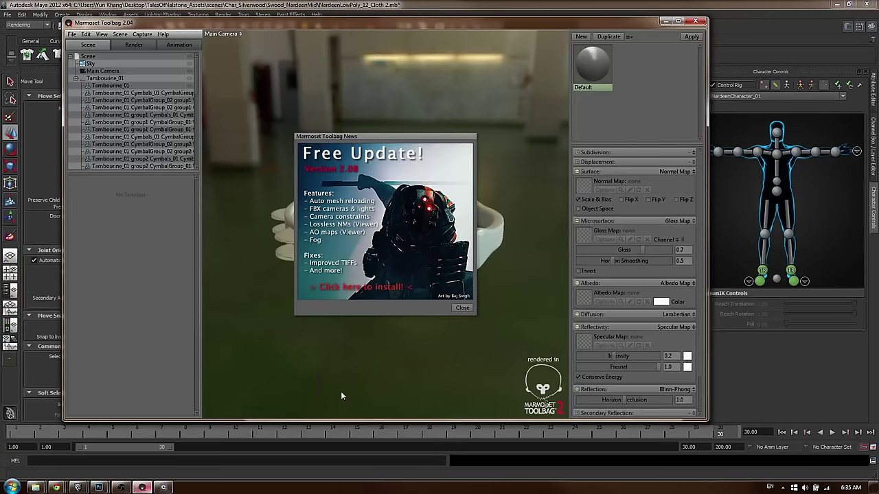
left_click(462, 309)
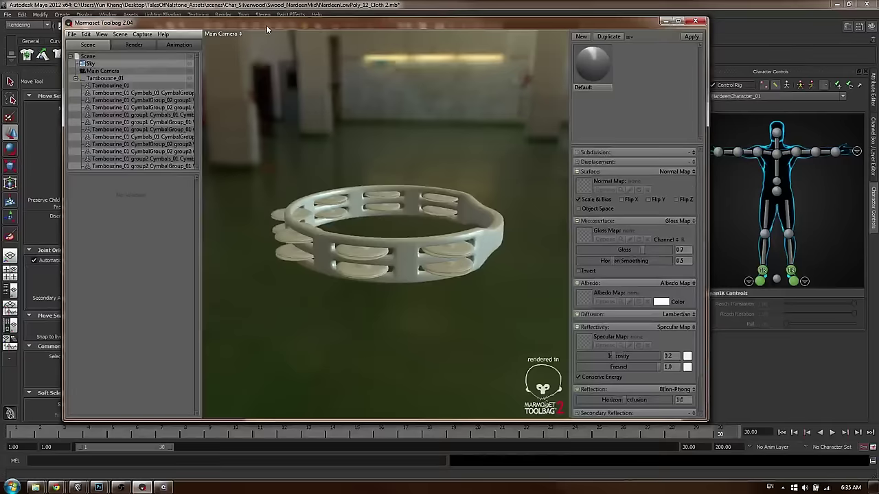
left_click_drag(267, 22, 344, 34)
left_click_drag(198, 32, 198, 33)
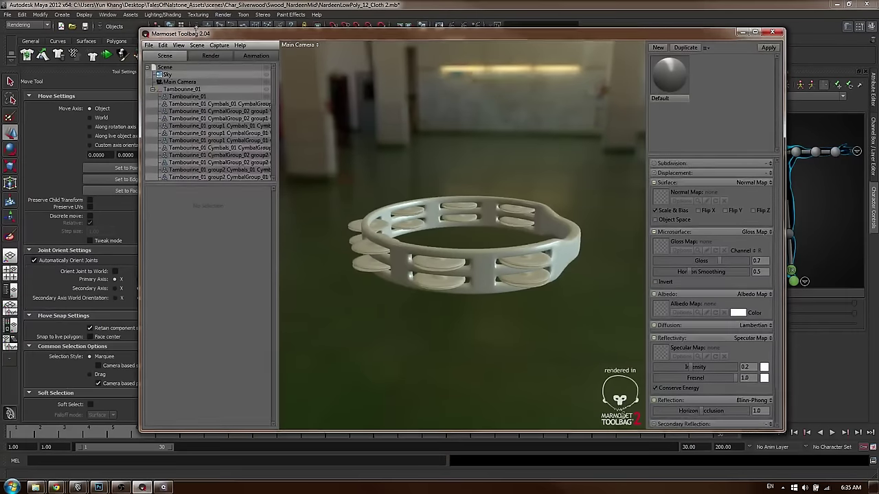
left_click_drag(436, 140, 492, 120)
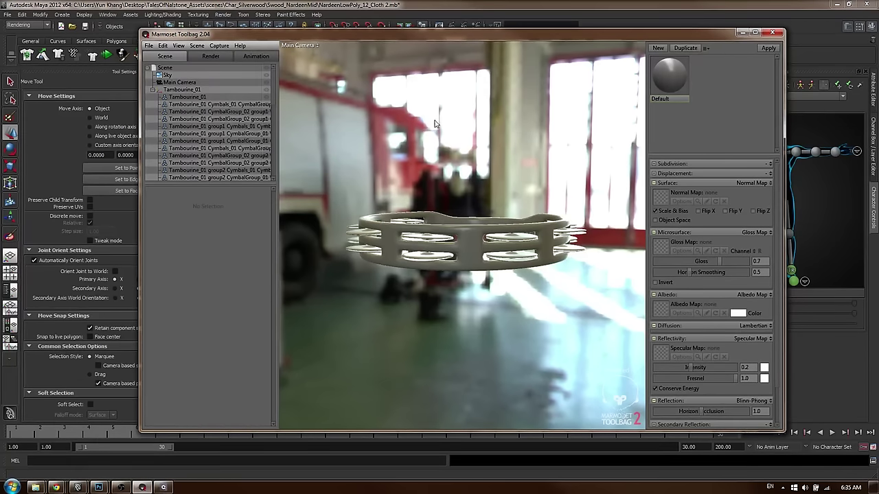
left_click_drag(140, 66, 95, 66)
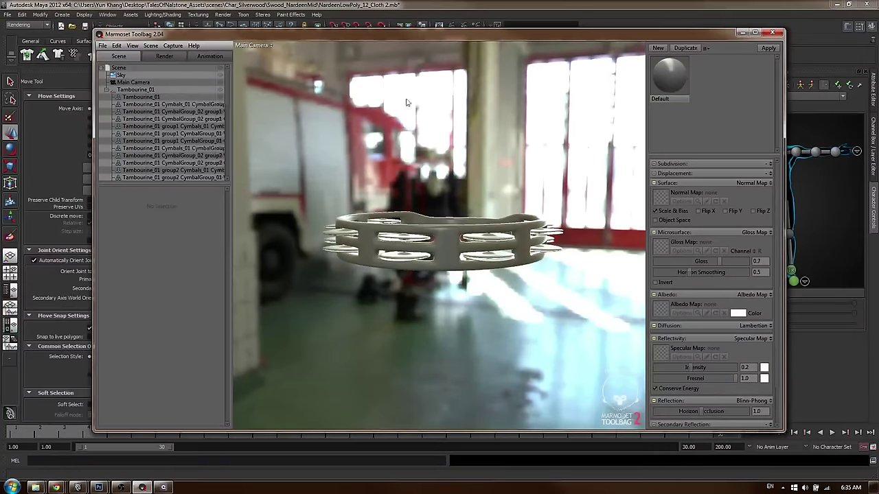
left_click_drag(298, 39, 878, 57)
Back in Maya, move the Outliner clear of the character and select the hips joint
left_click_drag(595, 197, 534, 146, "alt")
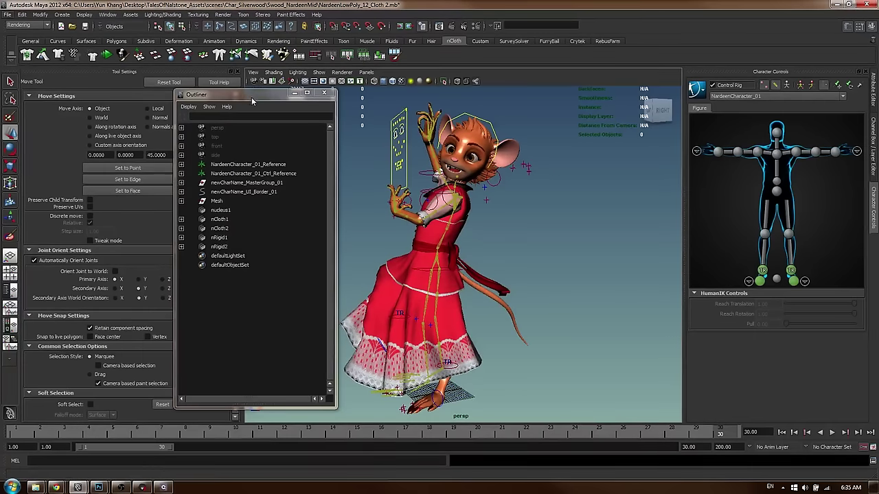
left_click_drag(251, 97, 219, 99)
left_click_drag(508, 171, 475, 170, "alt")
right_click_drag(475, 171, 490, 170, "alt")
middle_click_drag(490, 170, 492, 102, "alt")
left_click(439, 197)
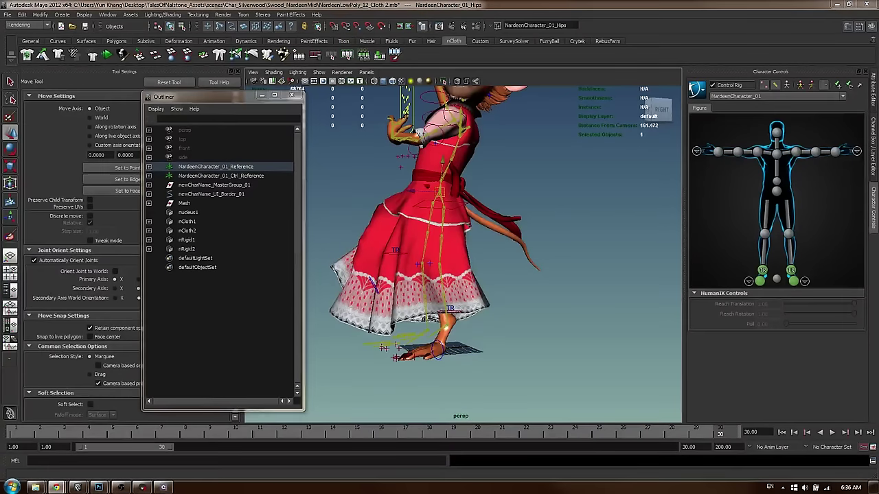
Bring up the browser and study the pose in the finished Nardeen artwork on CGSociety, and return to Maya
left_click_drag(878, 43, 575, 39)
scroll(540, 220, "down", 2)
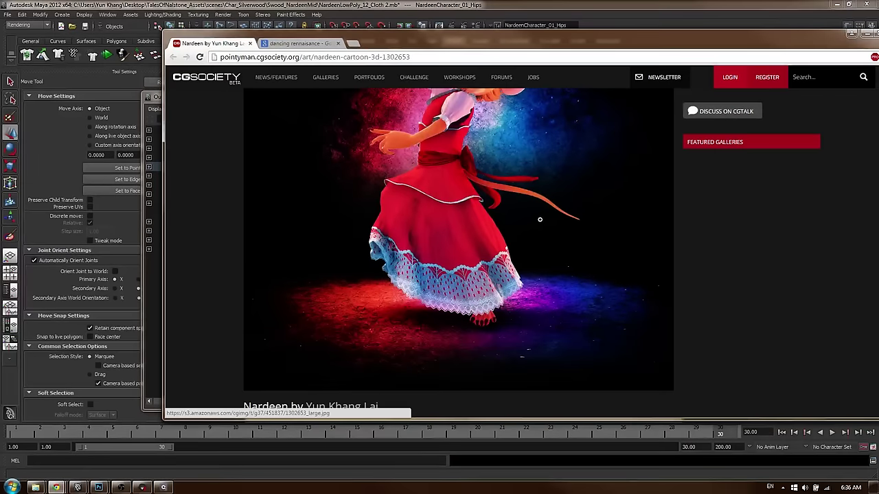
scroll(541, 204, "up", 1)
scroll(485, 167, "up", 1)
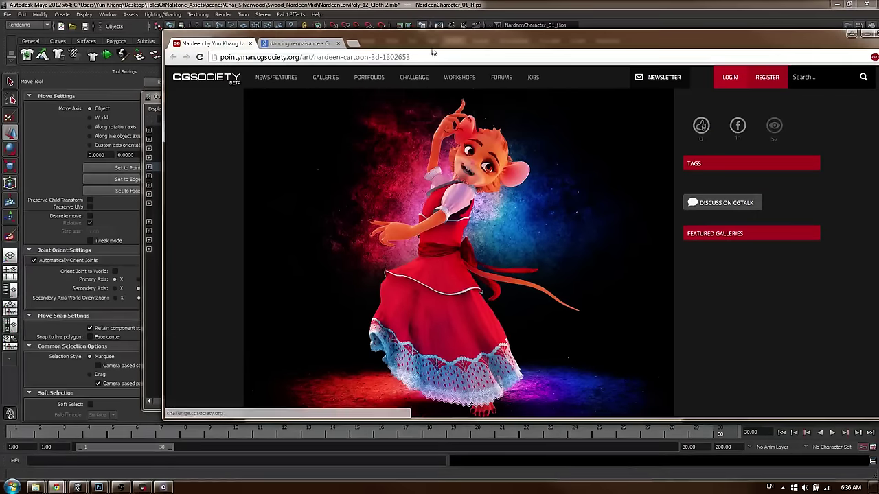
key("alt+Tab")
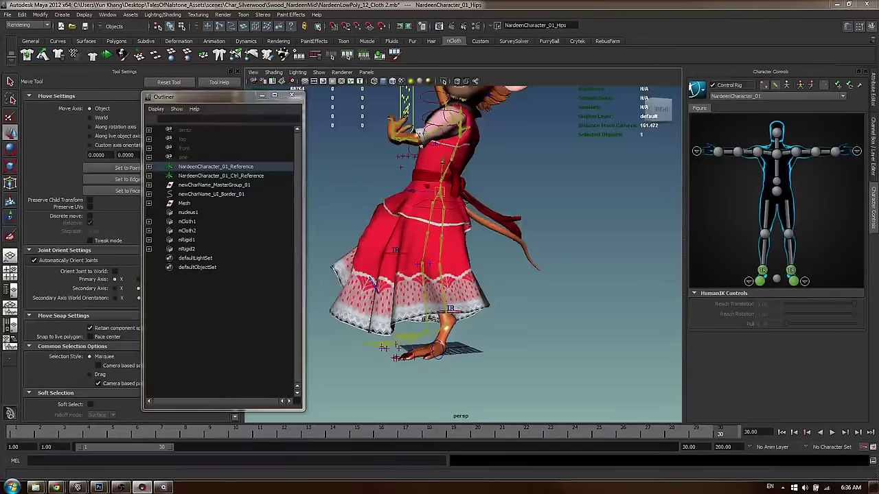
Select the hips control and play the animation from frame 1 to review the dress movement
left_click_drag(403, 186, 406, 189, "alt")
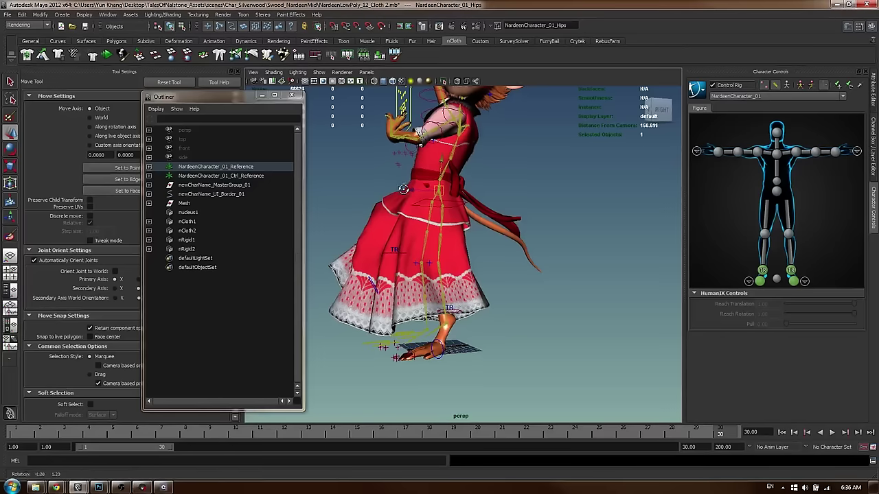
left_click(516, 188)
left_click(439, 191)
right_click_drag(470, 189, 416, 199, "alt")
mouse_move(416, 199)
left_mouse_down("alt")
mouse_move(495, 206)
mouse_move(419, 212)
left_mouse_up("alt")
left_click(17, 435)
key("alt+v")
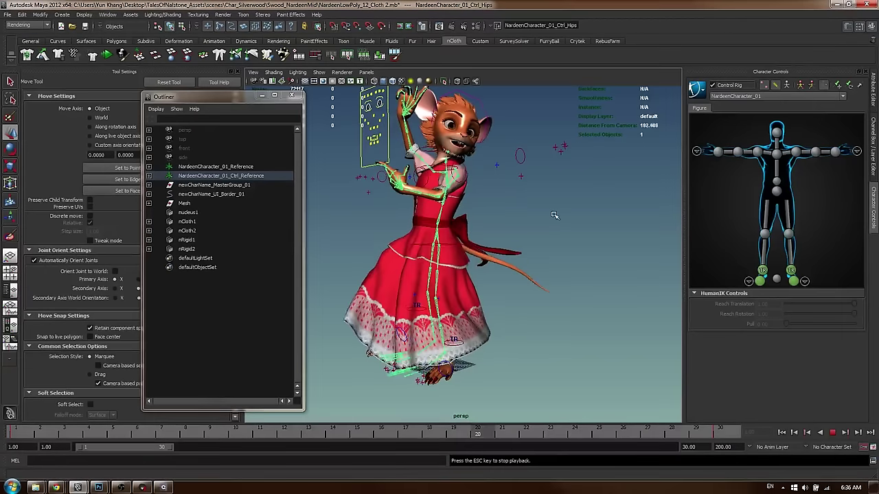
key("Escape")
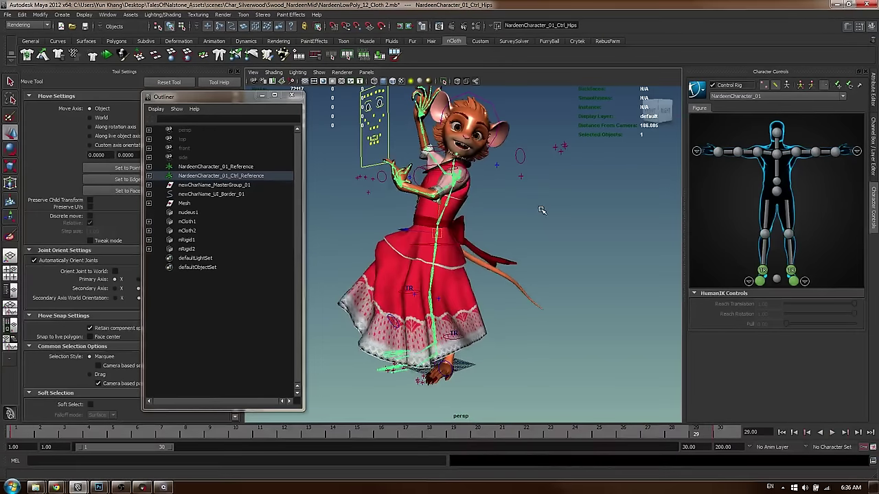
At frame 30, rotate the neck control to about -3°, 52° and -3°, turning her head over her shoulder
left_click_drag(416, 213, 353, 206, "alt")
left_click(721, 432)
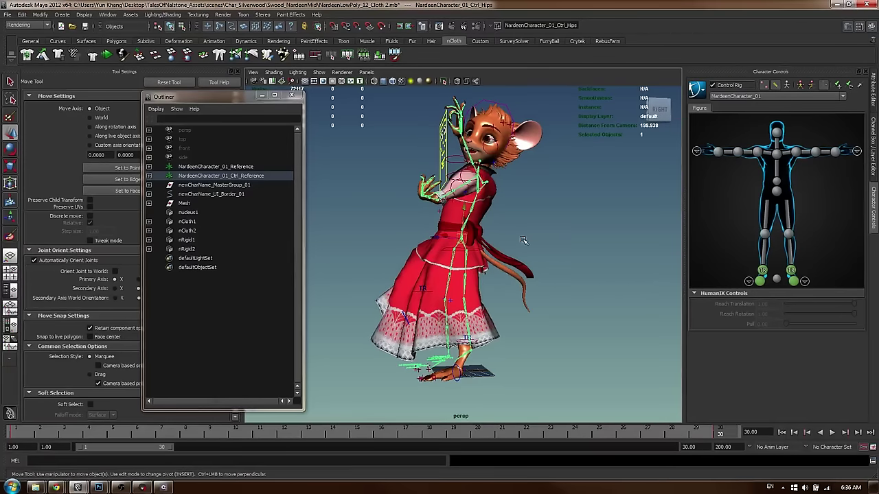
middle_click_drag(518, 237, 514, 268, "alt")
right_click_drag(514, 267, 583, 271, "alt")
middle_click_drag(583, 271, 577, 296, "alt")
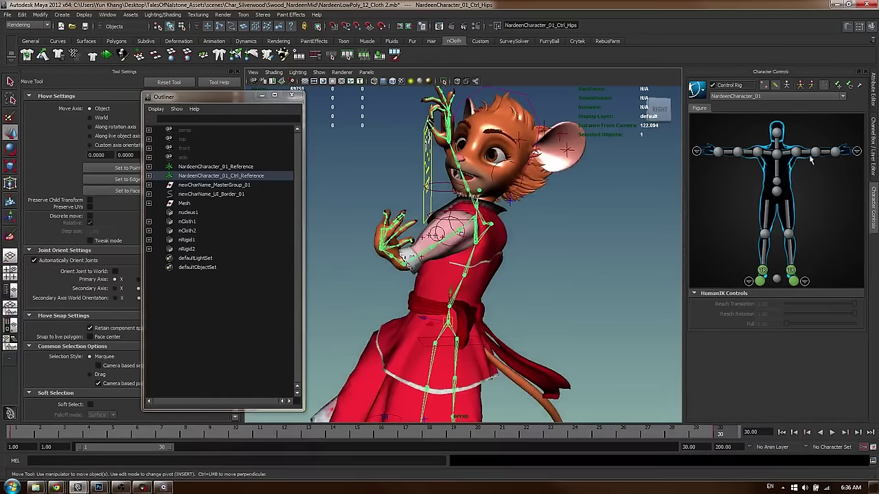
left_click(778, 142)
key("e")
left_click_drag(450, 211, 476, 222)
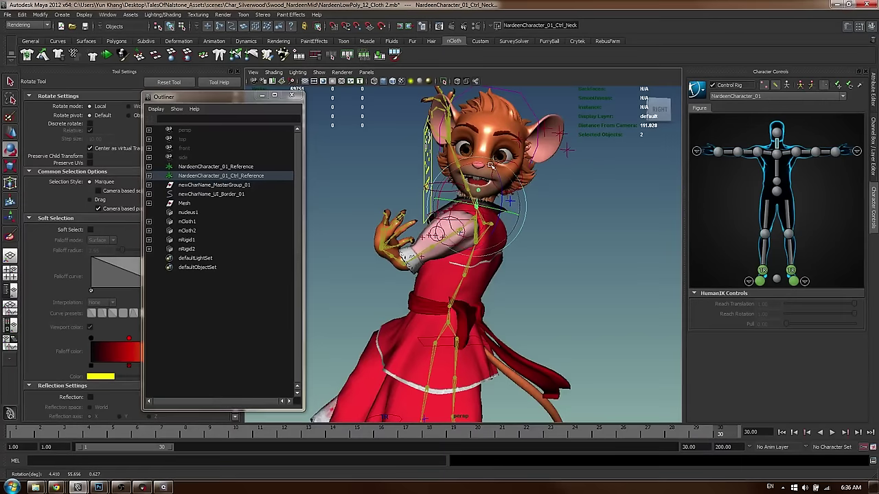
left_click_drag(481, 163, 516, 199)
right_click_drag(516, 200, 458, 202, "alt")
middle_click_drag(458, 203, 472, 182, "alt")
left_click_drag(482, 145, 474, 159)
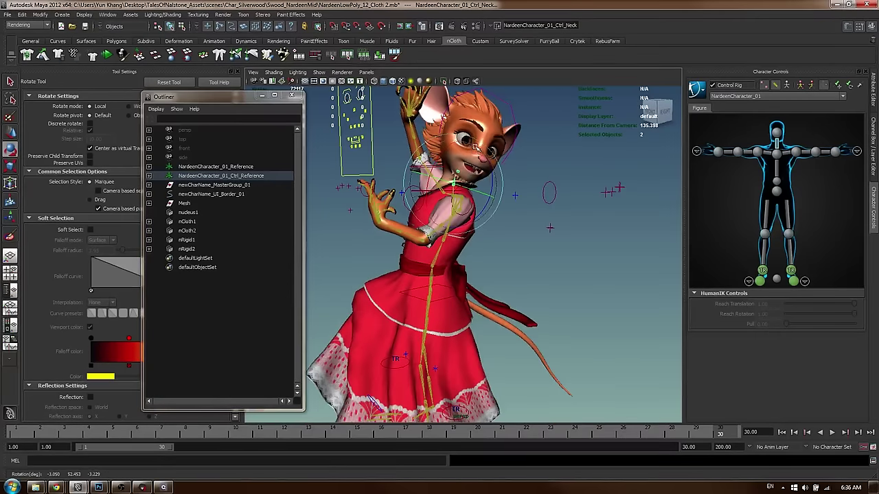
Select both eyeball meshes, examine the turned face up close and clear the selection
middle_click_drag(475, 149, 428, 281, "alt")
right_click_drag(427, 281, 523, 249, "alt")
left_click(525, 252)
right_click_drag(419, 302, 473, 302, "alt")
middle_click_drag(474, 302, 533, 221, "alt")
left_click(479, 228)
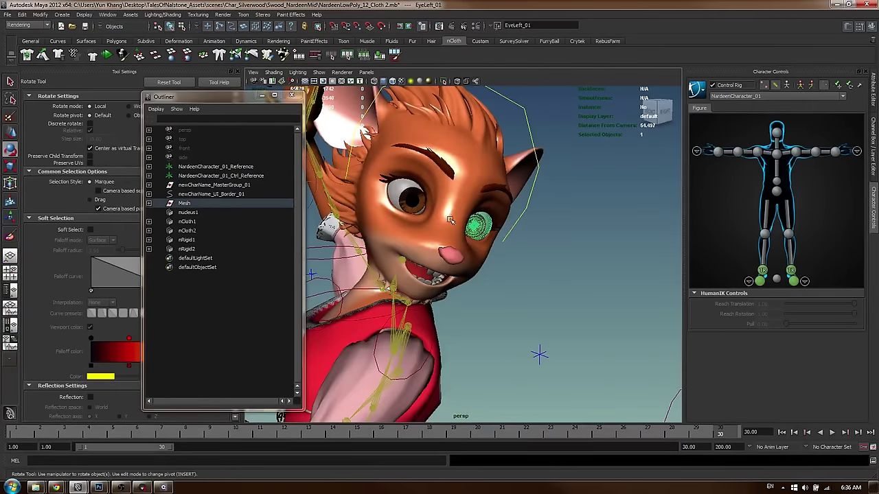
left_click(412, 203, "shift")
left_click_drag(414, 205, 437, 213, "alt")
left_click(596, 252)
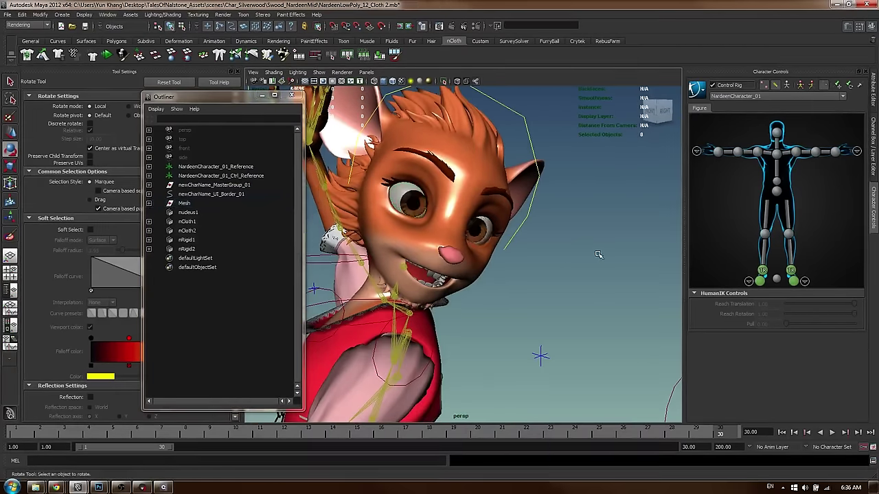
Rotate the facial control panel to suit the view and move it to the opposite side of her head, in front of her face
right_click_drag(598, 255, 444, 222, "alt")
left_click(447, 225)
left_click(569, 257)
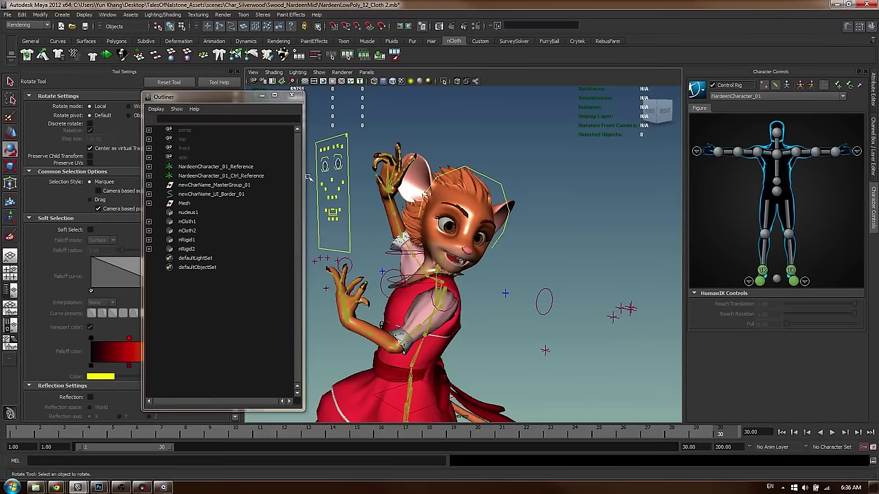
left_click(333, 214)
key("w")
left_click_drag(401, 231, 407, 238, "alt")
middle_click_drag(406, 237, 406, 240)
key("e")
left_click_drag(336, 214, 364, 216)
left_click_drag(347, 186, 645, 215)
key("w")
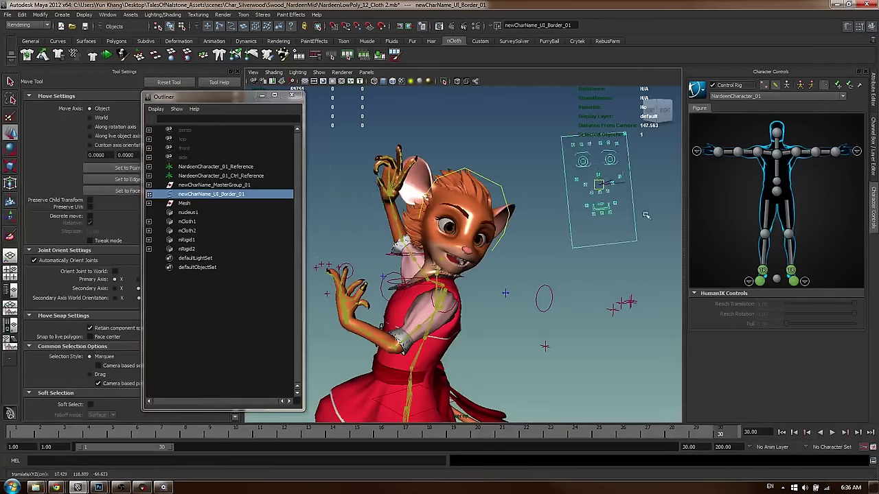
Fine-tune the facial control panel's rotation and move it slightly closer to her face
scroll(598, 241, "up", 3)
key("e")
left_click_drag(595, 235, 590, 226)
key("w")
left_click_drag(622, 197, 557, 231)
Lower the jaw control on the facial panel to open her mouth
middle_click_drag(465, 271, 495, 251, "alt")
left_click(441, 265)
left_click(584, 249)
left_click_drag(577, 249, 583, 270)
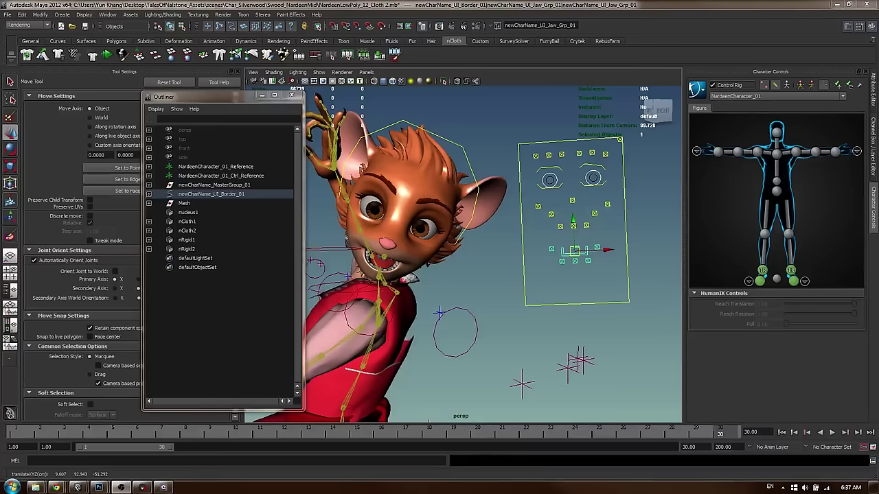
Try to reposition the right upper-lip control (Lips1Right) on the facial panel
left_click_drag(555, 228, 583, 254)
left_click(558, 231)
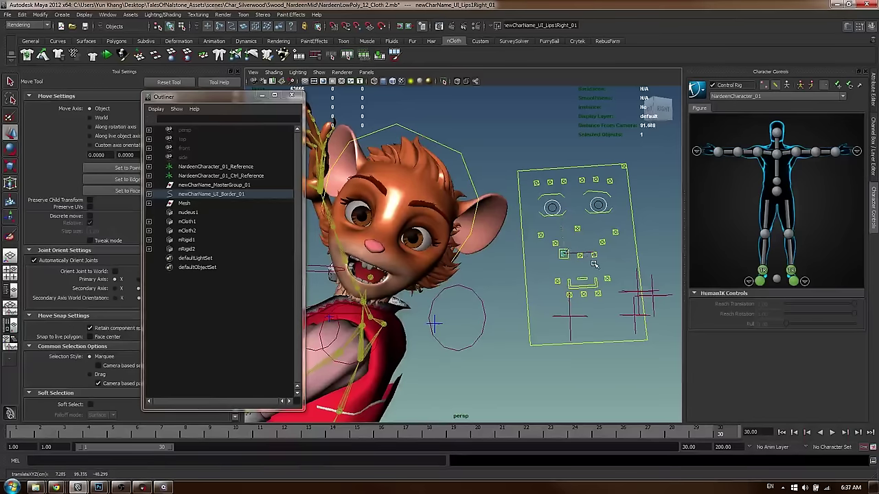
key("ctrl+z")
Select the facial panel's border and set Bone Vis, UICurve Vis and UIMaster Curve Vis to 1
left_click(525, 270)
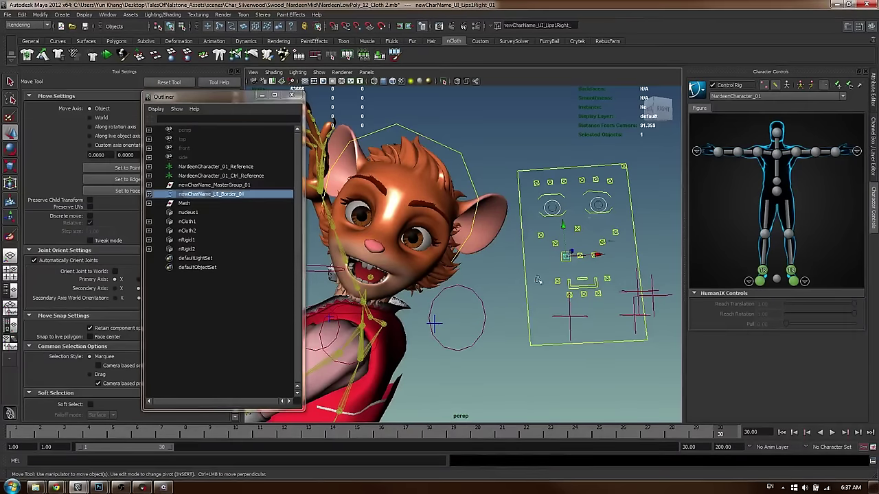
left_click(874, 151)
key("Return")
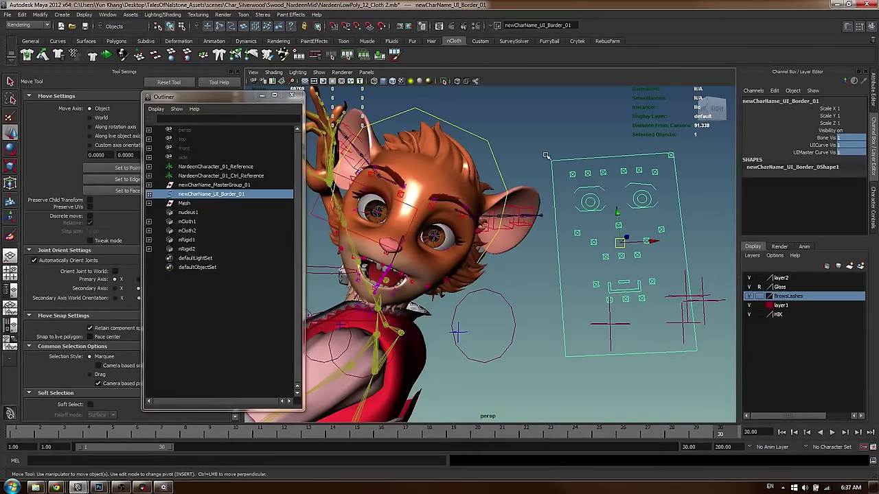
Move the on-face right upper-lip control (Mst_Lips1Right) to a translation of about -0.03, -0.12, 0.24
right_click_drag(536, 165, 584, 199, "alt")
left_click_drag(522, 268, 504, 226, "alt")
left_click(403, 275)
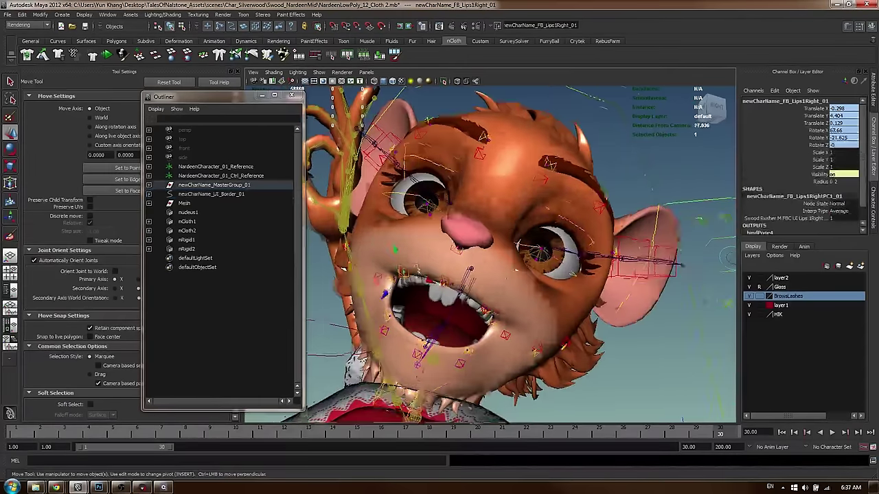
key("f")
right_click_drag(574, 191, 244, 190, "alt")
left_click_drag(547, 203, 537, 200, "alt")
right_click_drag(537, 200, 439, 206, "alt")
left_click_drag(439, 206, 480, 206, "alt")
right_click_drag(480, 206, 499, 210, "alt")
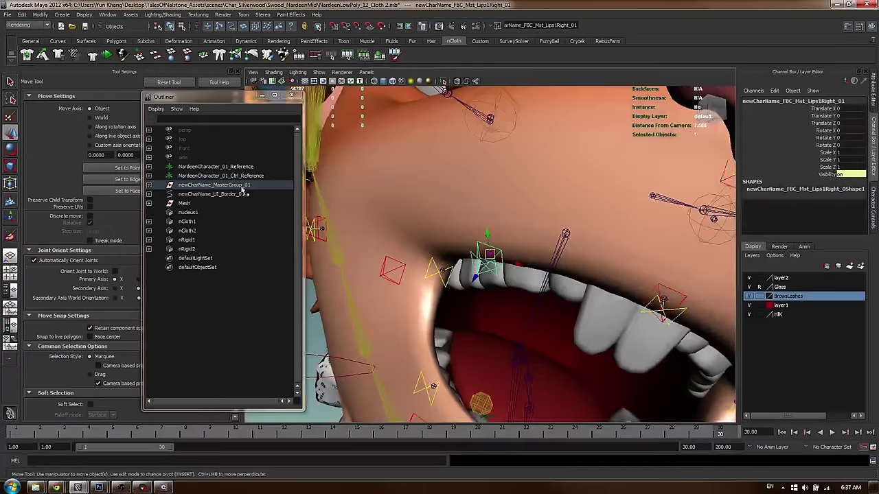
left_click_drag(435, 235, 426, 216)
left_click_drag(511, 217, 552, 300, "alt")
key("ctrl+z")
middle_click_drag(536, 229, 533, 238)
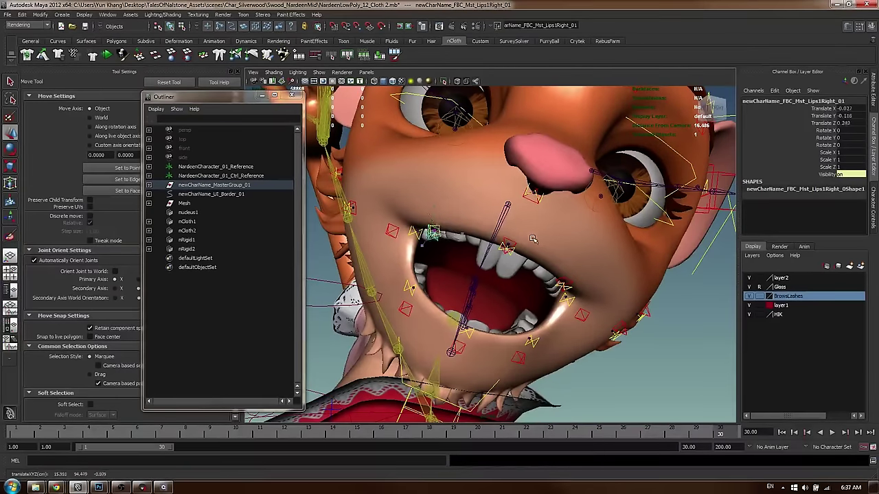
Move the Lips1Left control to about 0.01, -0.06, 0.12 and pull the left mouth corner (Lips2Left) to about 1.09, 0.93, -0.51
left_click(563, 284)
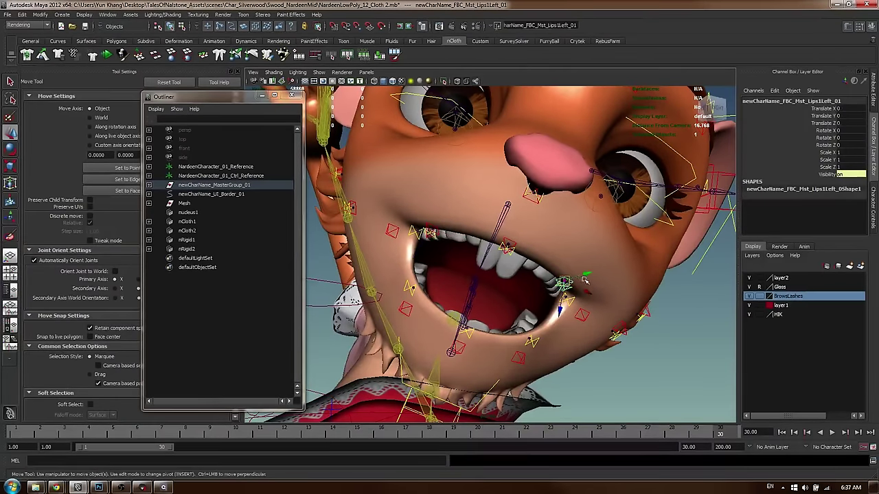
middle_click_drag(611, 295, 609, 297)
left_click_drag(609, 297, 587, 297, "alt")
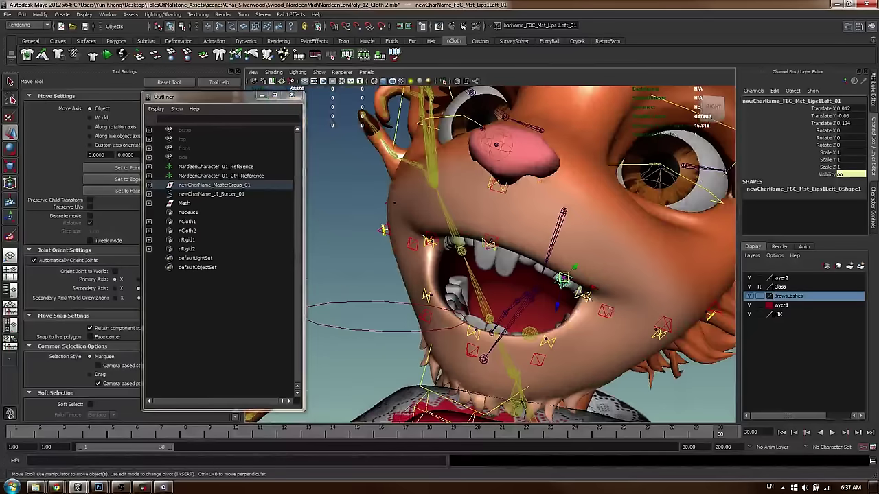
middle_click_drag(619, 307, 669, 285)
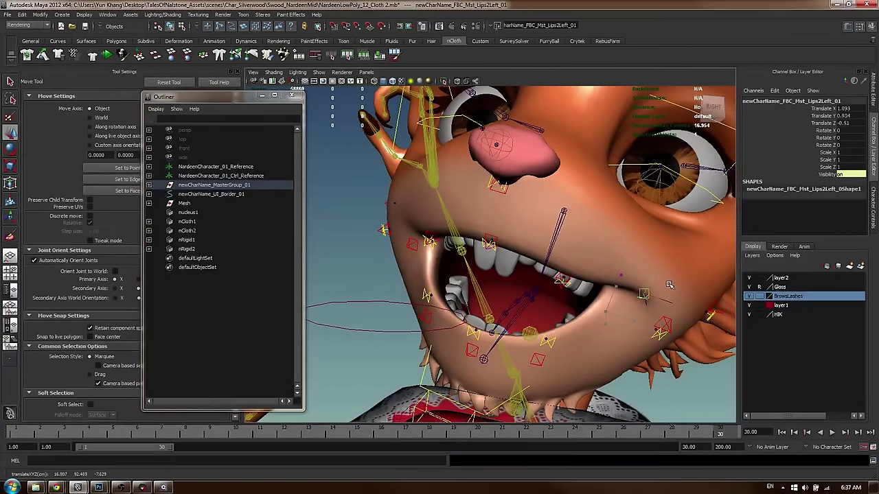
Raise the right mouth corner (Lips2Right) and move the right lower-lip control (Lips3Right) to about 0.19, 0.30, -0.18
left_click_drag(401, 247, 458, 241, "alt")
left_click(395, 231)
middle_click_drag(534, 262, 533, 241)
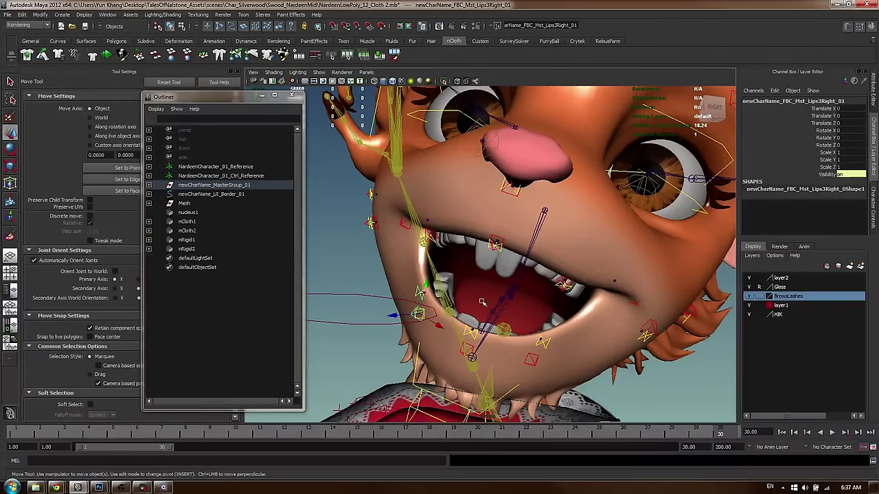
left_click_drag(447, 303, 508, 298, "alt")
middle_click_drag(521, 296, 516, 298)
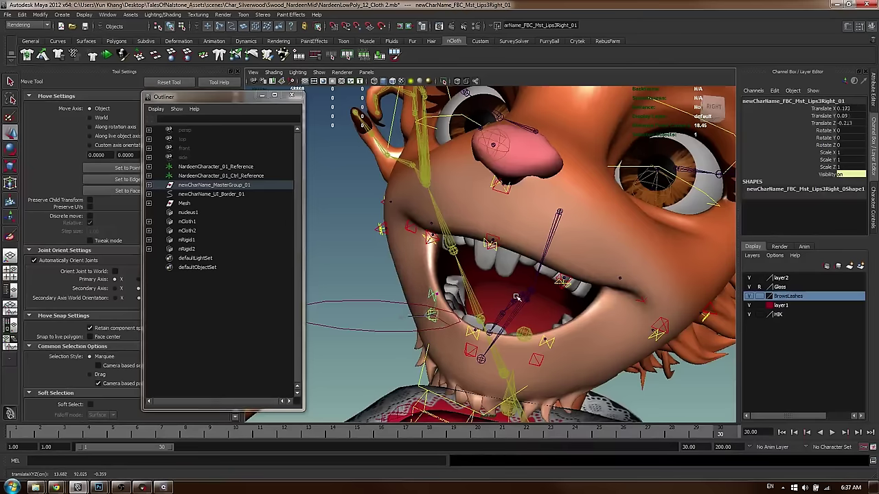
left_click_drag(534, 322, 539, 315, "alt")
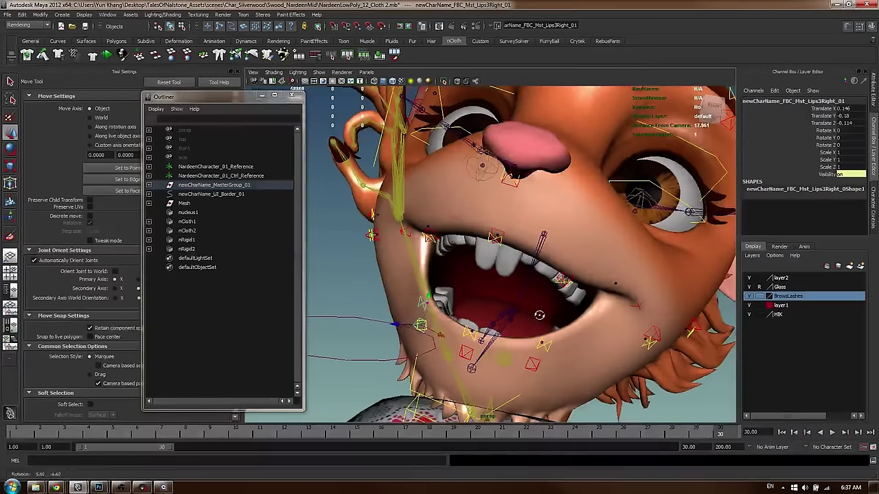
middle_click_drag(541, 300, 545, 303)
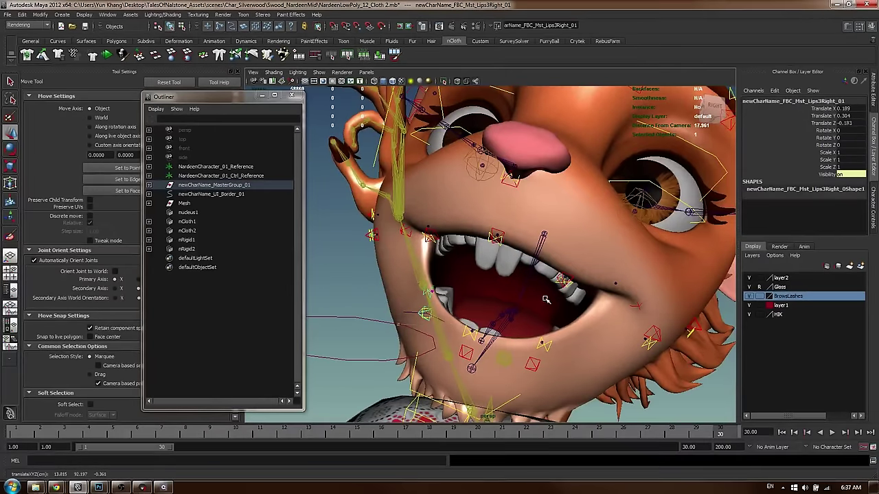
Move the left lower-lip control (Lips3Left) to a translation of about 0.08, 0.28, 0.03
left_click(535, 365)
left_click_drag(536, 365, 592, 341, "alt")
middle_click_drag(593, 341, 601, 335)
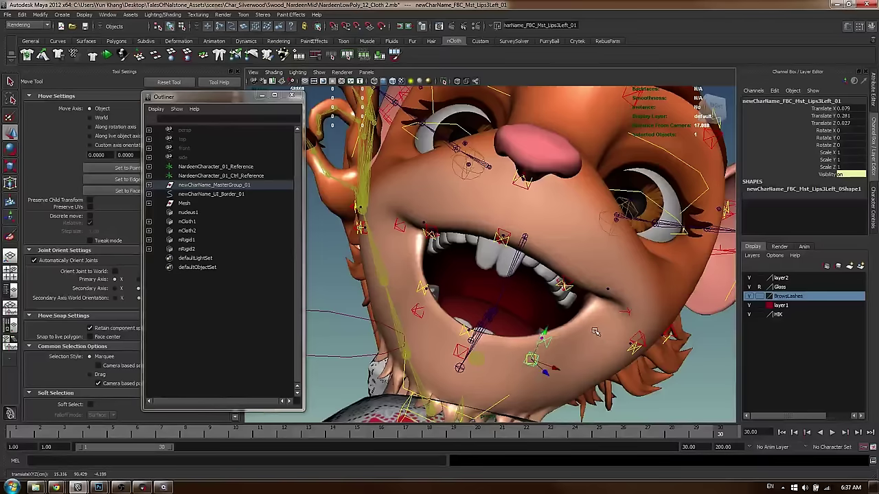
Move the bottom centre lip control (LipsCenterBtm) to a translation of about 0.05, 0.23, -0.04
right_click_drag(595, 331, 412, 312, "alt")
left_click_drag(412, 312, 349, 306, "alt")
right_click_drag(424, 294, 575, 295, "alt")
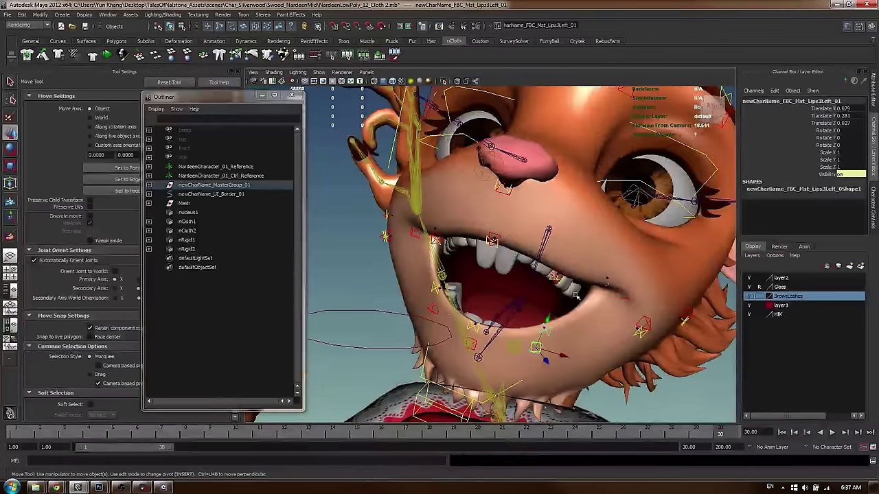
left_click(479, 344)
left_click_drag(478, 345, 531, 331, "alt")
middle_click_drag(532, 331, 531, 327)
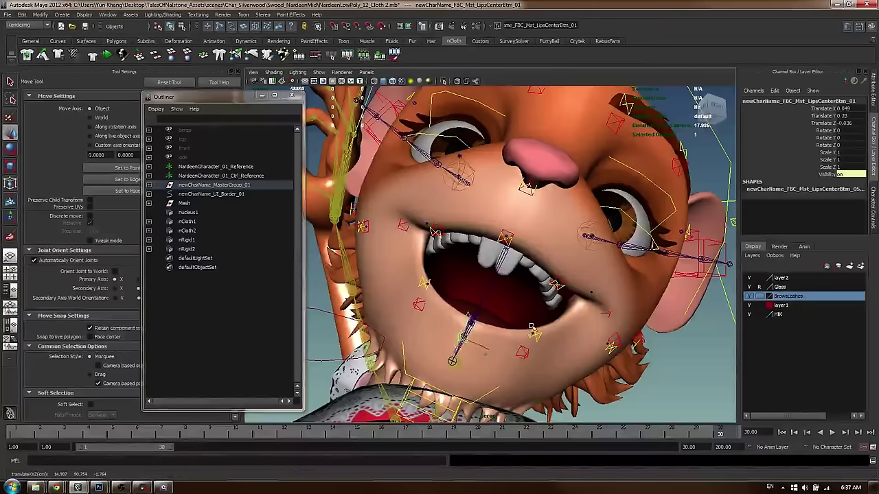
Examine the open mouth from several distances and angles, and select the left cheek control
right_click_drag(534, 326, 385, 315, "alt")
left_click_drag(384, 316, 336, 305, "alt")
right_click_drag(515, 281, 418, 273, "alt")
left_click_drag(418, 272, 470, 277, "alt")
right_click_drag(470, 277, 539, 271, "alt")
mouse_move(539, 271)
left_mouse_down("alt")
mouse_move(549, 266)
mouse_move(540, 266)
left_mouse_up("alt")
left_click(572, 290)
left_click(572, 287)
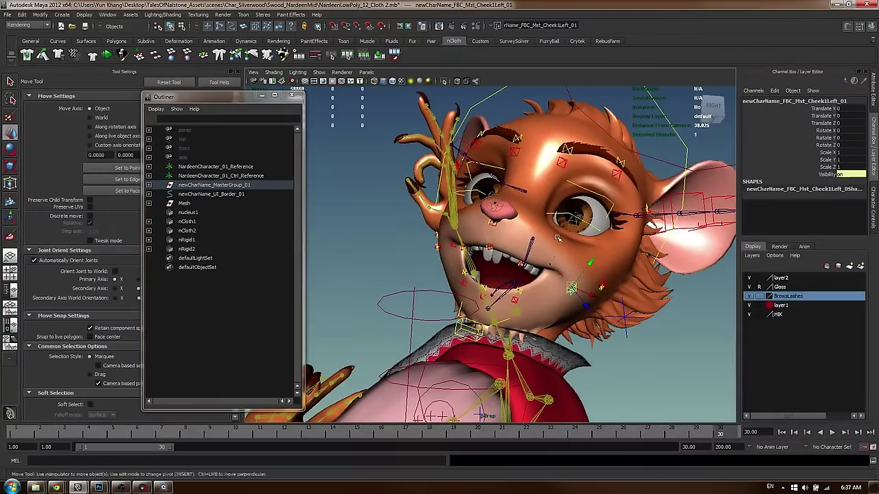
Refine the left mouth-corner control (Lips2Left) to a translation of about 0.94, 0.77, -0.52
key("q")
left_click_drag(557, 238, 489, 249, "alt")
right_click_drag(489, 250, 524, 243, "alt")
left_click(508, 236)
key("w")
left_click_drag(509, 238, 516, 232)
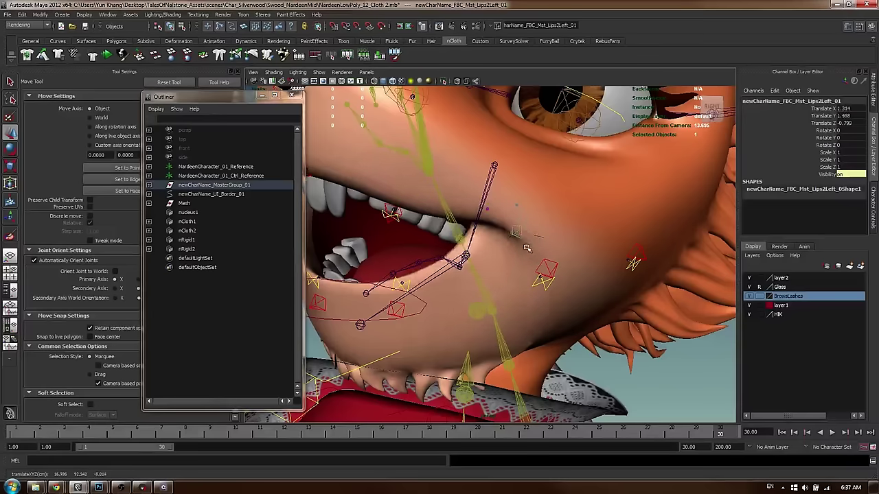
middle_click_drag(528, 258, 533, 254)
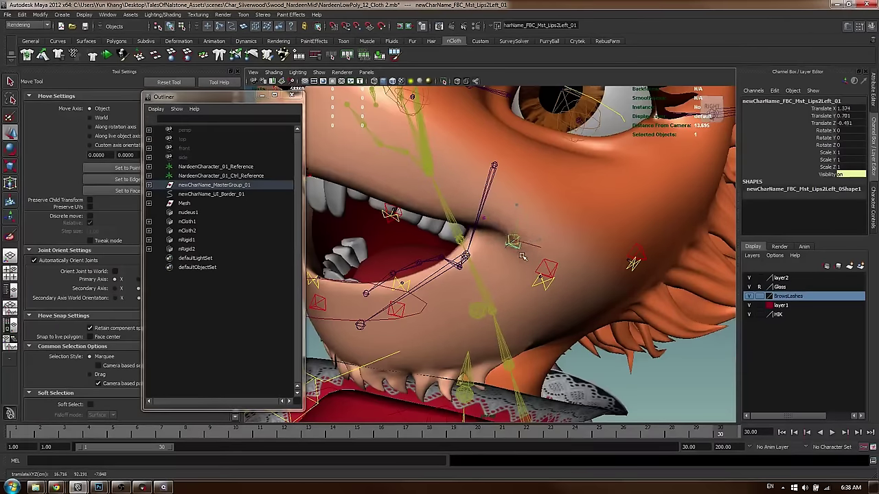
right_click_drag(533, 226, 459, 243, "alt")
mouse_move(459, 243)
left_mouse_down("alt")
mouse_move(490, 263)
mouse_move(466, 256)
left_mouse_up("alt")
left_click_drag(574, 276, 568, 273)
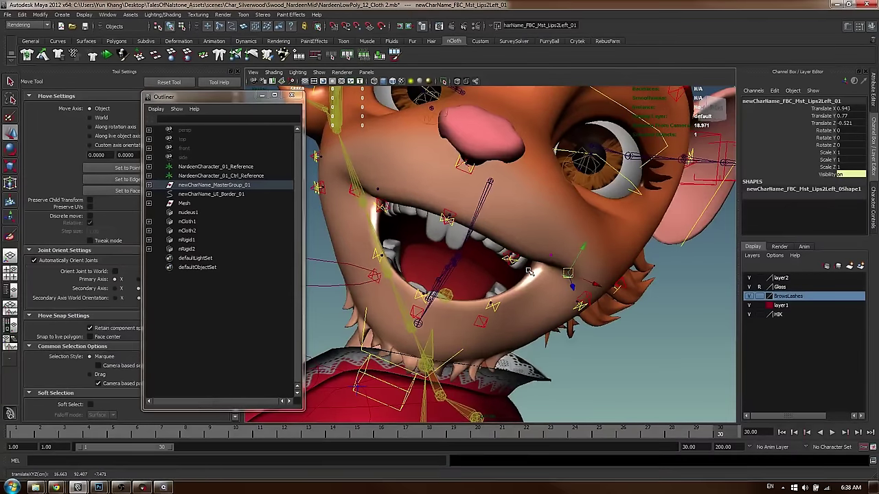
Move the right mouth-corner control (Lips2Right) to a translation of about -0.39, 0.84, -0.19
key("alt+Tab")
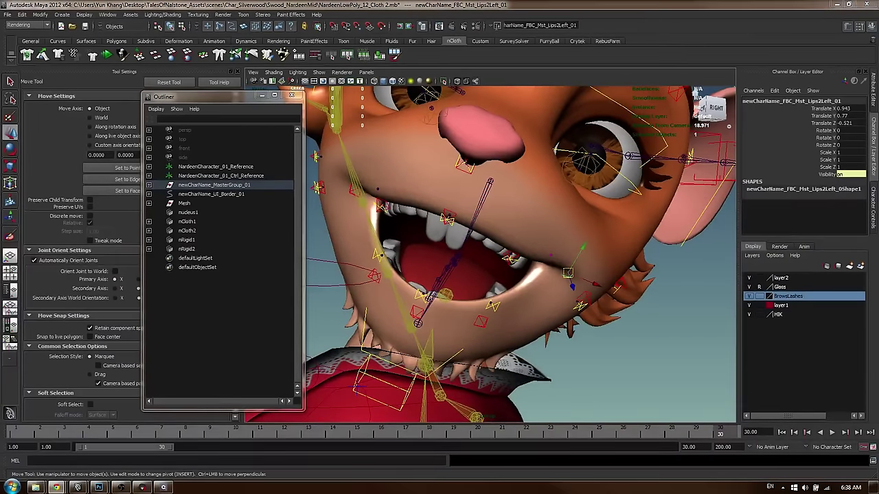
left_click_drag(351, 201, 367, 193, "alt")
left_click(383, 199)
middle_click_drag(386, 196, 415, 213)
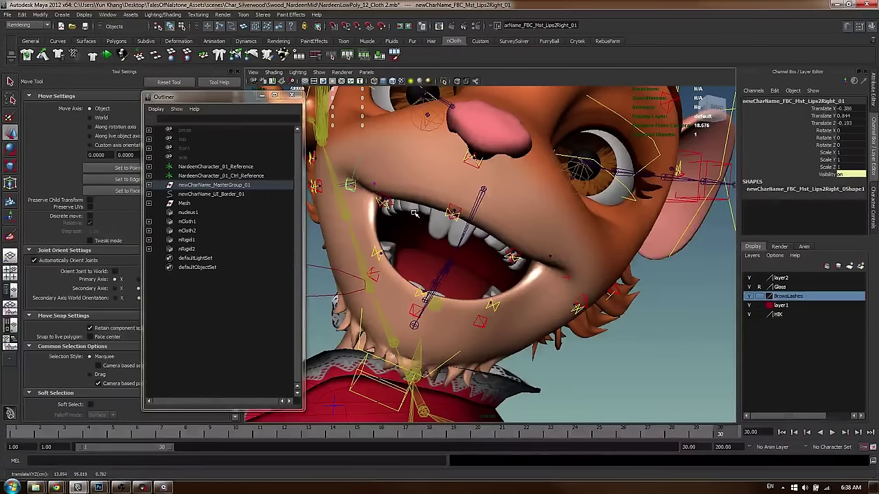
Move the top centre lip control (LipsCenterTop) to a translation of about 0.31, 0.26, -0.39
left_click_drag(501, 154, 477, 162, "alt")
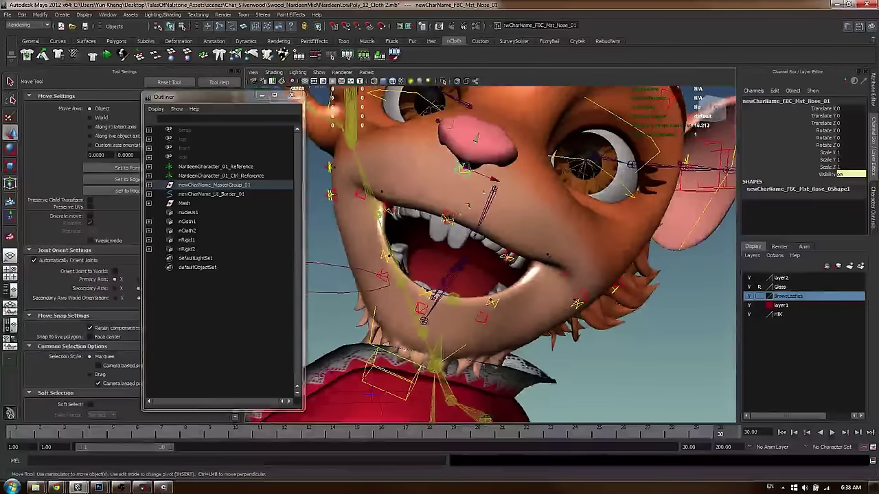
left_click(455, 213)
left_click(460, 214)
left_click(454, 216)
middle_click_drag(522, 214, 537, 202)
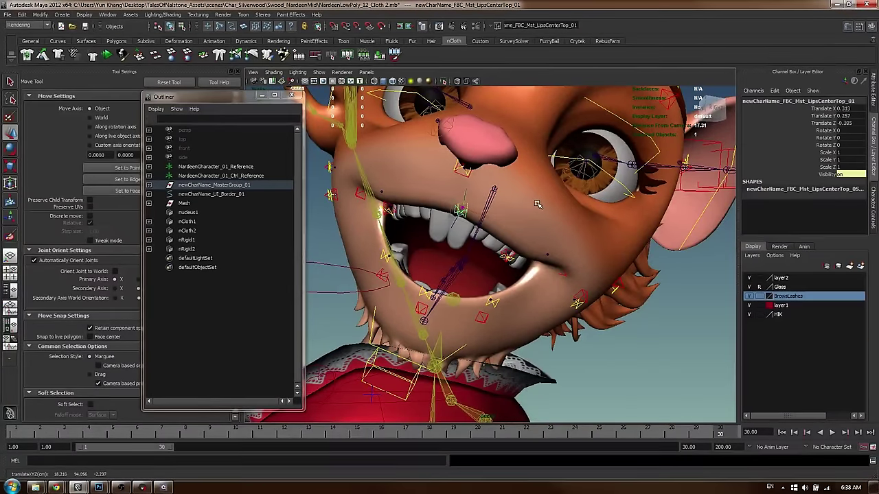
Raise the jaw control on the facial panel to a Translate Y of about -0.15 and clear the selection
left_click_drag(489, 215, 442, 228, "alt")
right_click_drag(443, 227, 328, 227, "alt")
left_click_drag(499, 231, 482, 236, "alt")
right_click_drag(482, 236, 429, 236, "alt")
left_click(702, 256)
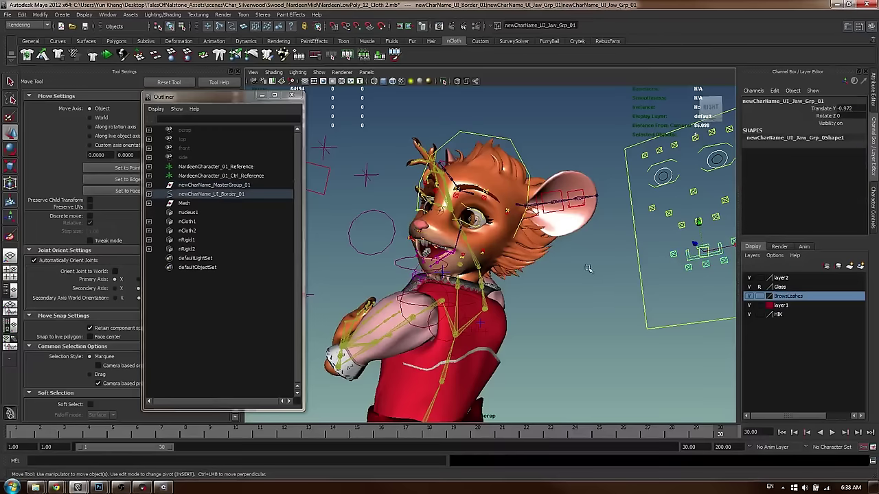
right_click_drag(382, 263, 480, 253, "alt")
middle_click_drag(508, 232, 563, 218, "alt")
scroll(563, 217, "down", 6)
left_click_drag(646, 219, 647, 224)
left_click_drag(577, 267, 631, 282, "alt")
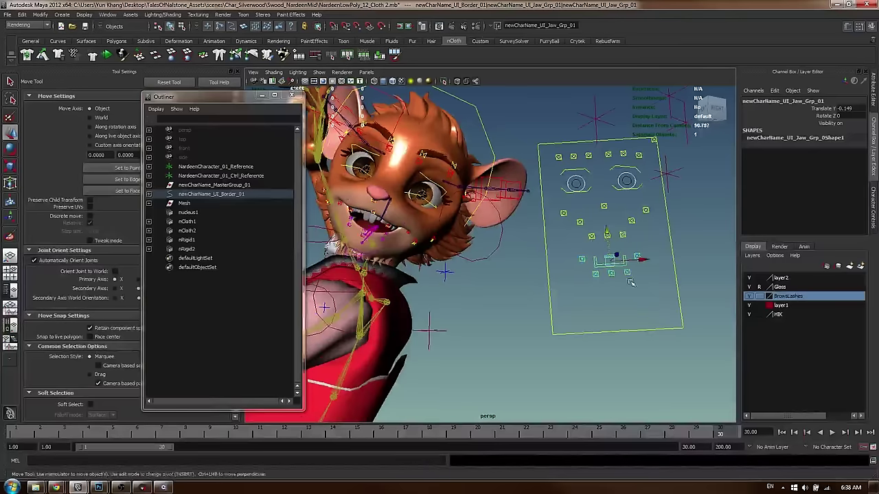
left_click(631, 284)
Adjust the top centre lip control (LipsCenterTop) to a translation of about 0.25, 0.28, -0.44
scroll(523, 248, "up", 6)
left_click_drag(485, 239, 541, 307, "alt")
left_click(534, 264)
left_click(416, 196)
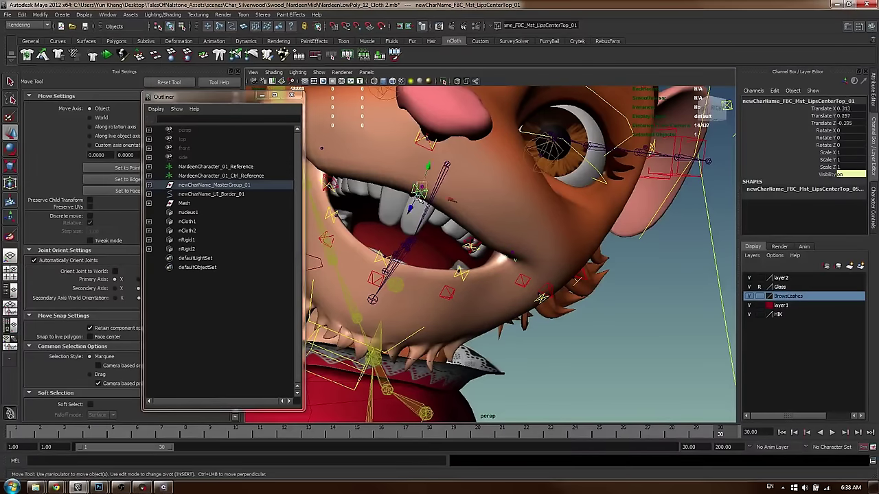
middle_click_drag(493, 217, 496, 209)
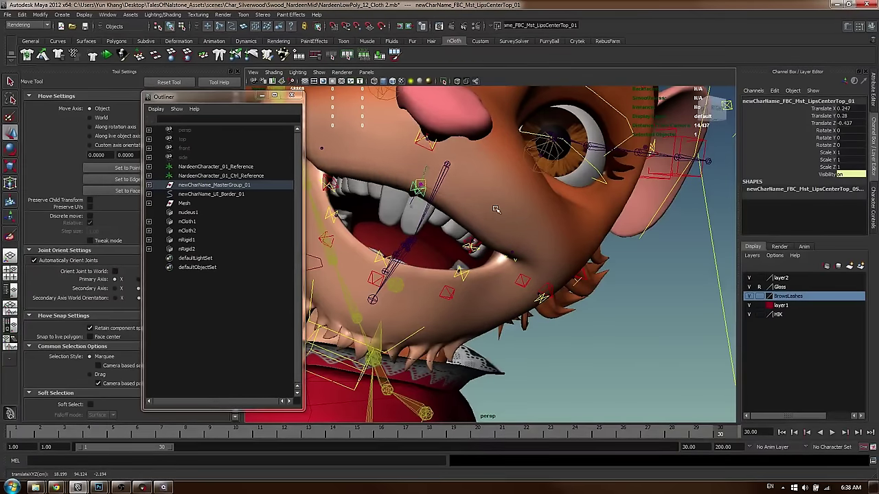
Fine-tune the right mouth-corner control (Lips2Right) to a translation of about -0.36, 0.82, -0.18
right_click_drag(495, 213, 459, 206, "alt")
middle_click_drag(459, 206, 519, 230, "alt")
left_click(419, 224)
right_click_drag(446, 226, 527, 187, "alt")
left_click_drag(527, 187, 449, 179, "alt")
middle_click_drag(449, 180, 503, 216, "alt")
left_click_drag(500, 217, 549, 230, "alt")
right_click_drag(549, 230, 511, 225, "alt")
left_click_drag(512, 225, 510, 210, "alt")
middle_click_drag(547, 217, 526, 226)
left_click(416, 225)
left_click(412, 226)
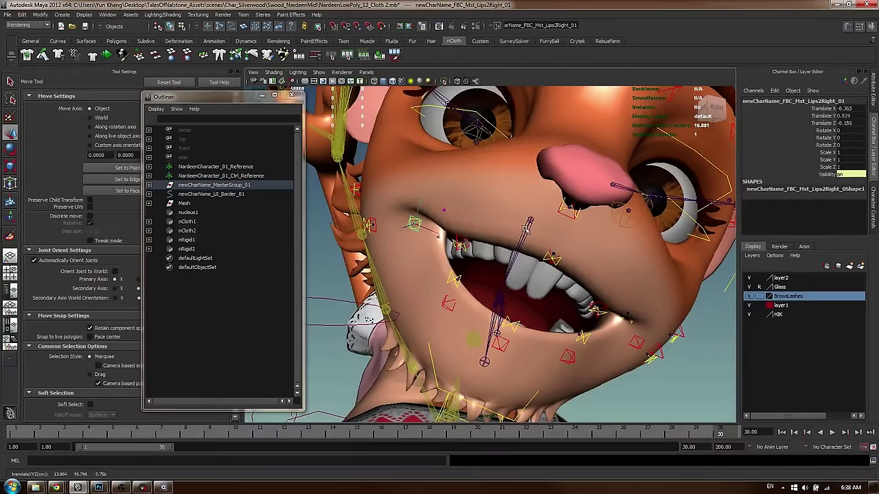
Move the right upper-eyelid control (EyelidTopRight) on the facial panel to a Translate Y of about -0.44
right_click_drag(524, 232, 470, 173, "alt")
middle_click_drag(470, 173, 454, 203, "alt")
left_click_drag(454, 202, 543, 199, "alt")
left_click(670, 217)
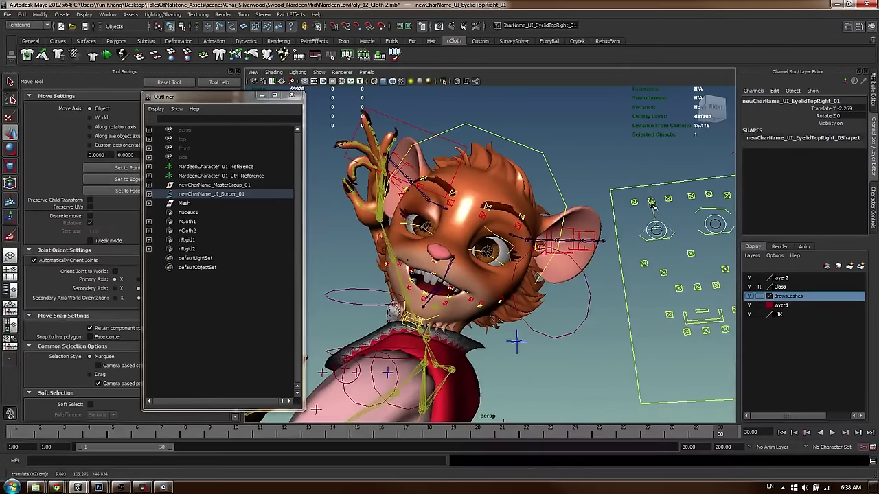
left_click_drag(653, 201, 657, 197)
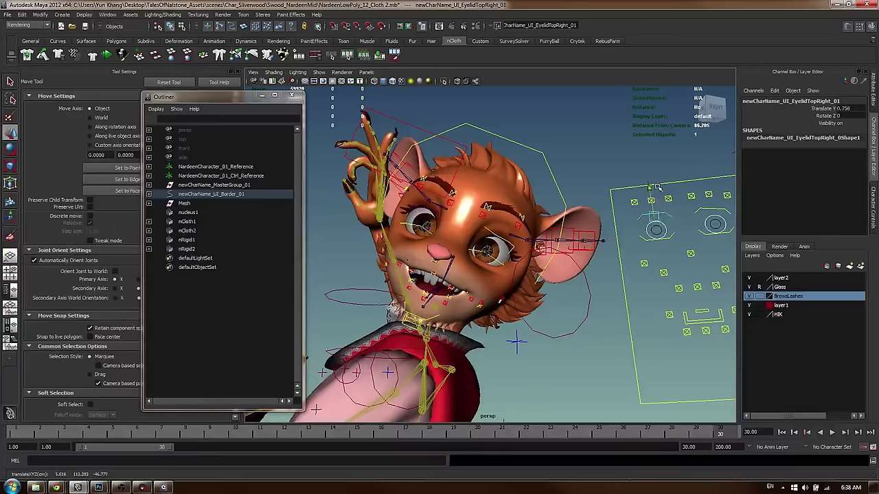
left_click_drag(644, 247, 651, 215)
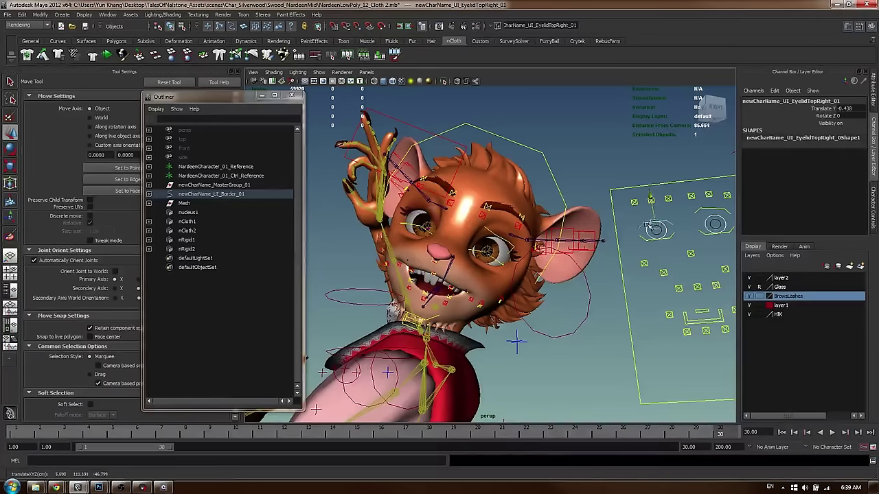
Close the right eye by raising its lower-eyelid control (EyelidBtmRight) to a Translate Y of 5, and clear the selection
left_click(653, 210)
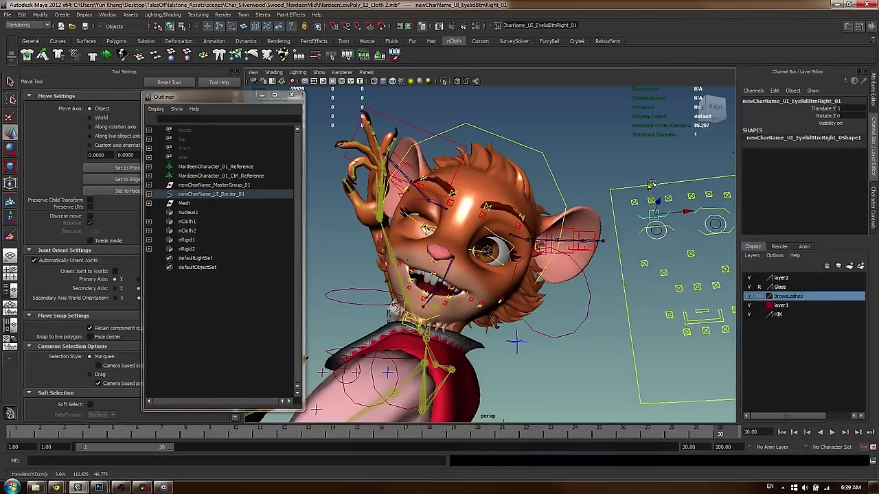
left_click_drag(651, 201, 694, 199)
left_click(567, 278)
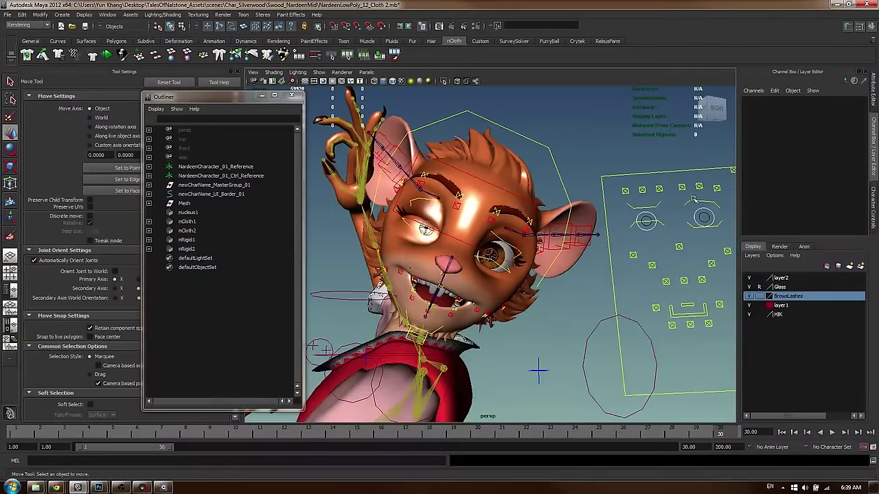
Select both inner brow controls on the facial panel and adjust their height together
left_click(656, 186)
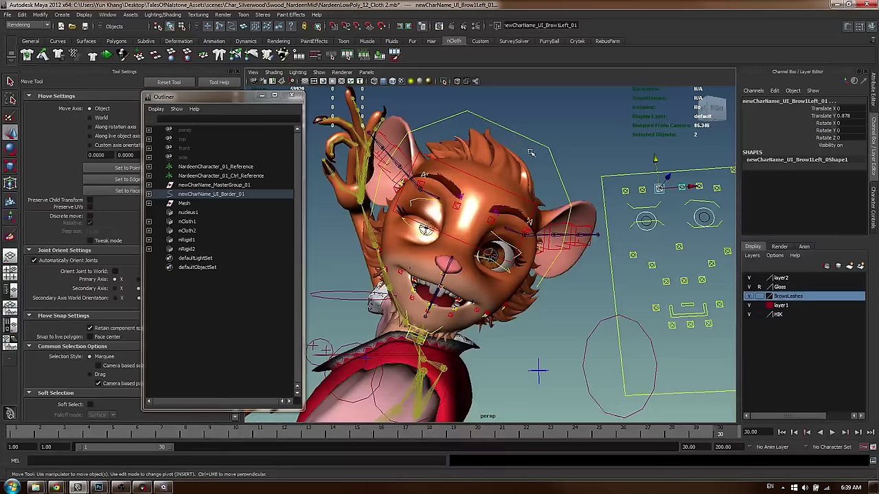
left_click_drag(531, 153, 531, 154, "alt")
mouse_move(680, 216)
middle_mouse_down()
mouse_move(682, 227)
mouse_move(684, 209)
middle_mouse_up()
left_click_drag(683, 210, 692, 191, "alt")
Move the right outer brow control (Brow3Right) to a Translate Y of about -0.32, and lower all six brow controls together
left_click(614, 187)
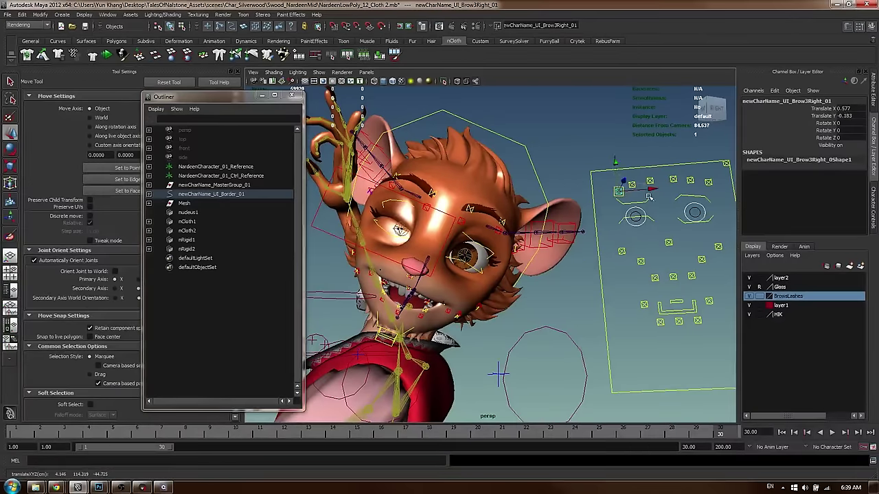
middle_click_drag(619, 193, 617, 197)
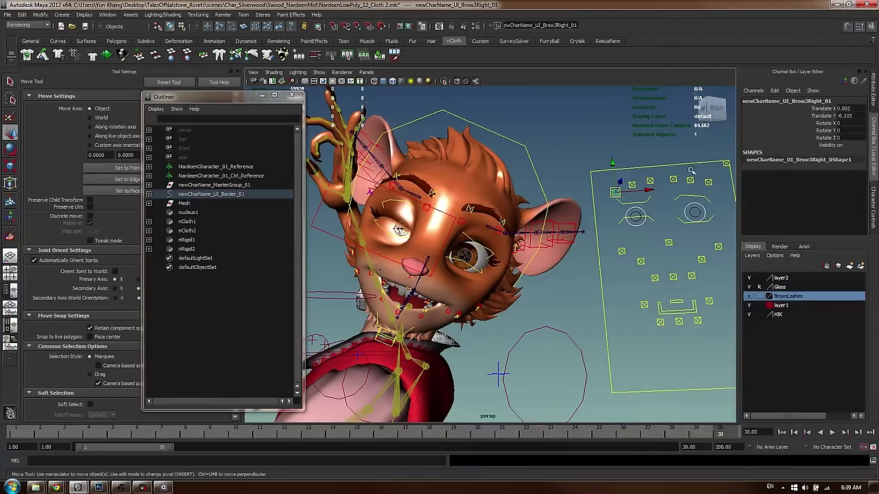
left_click_drag(602, 177, 717, 195)
left_click_drag(645, 149, 642, 175)
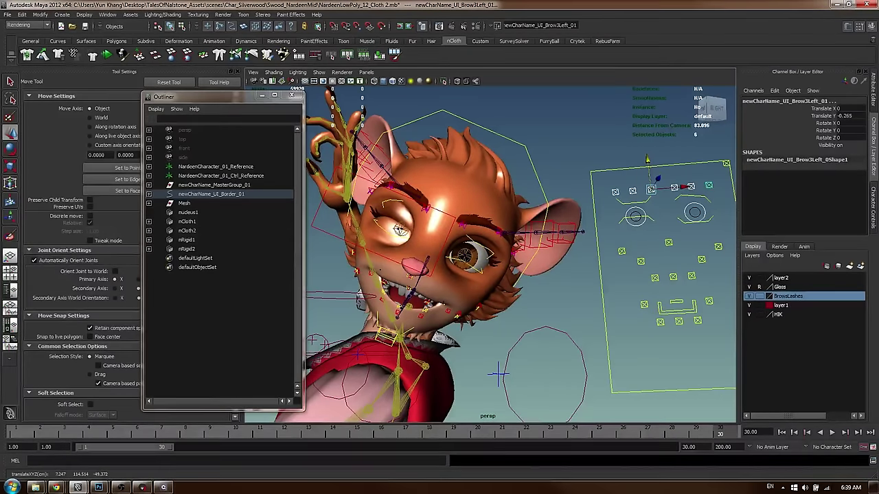
Place the YouTube live chat window beside Maya and narrow the Maya window to make room for it
left_click_drag(877, 36, 797, 26)
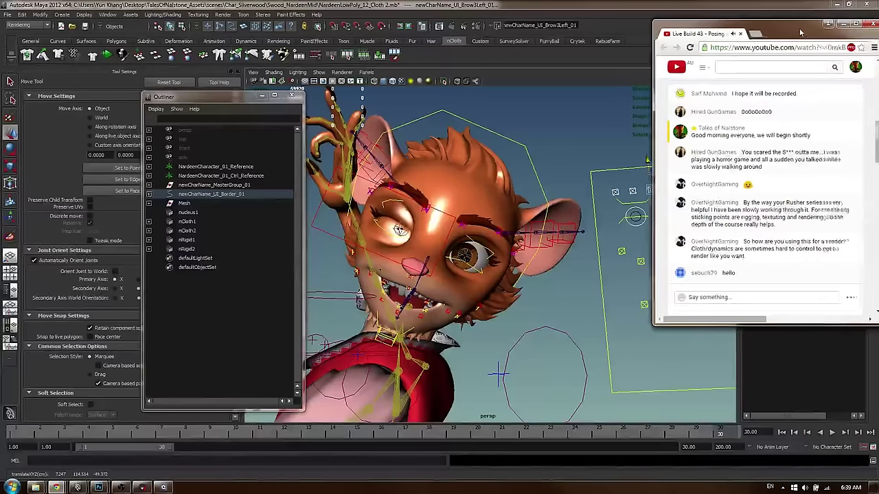
left_click(849, 5)
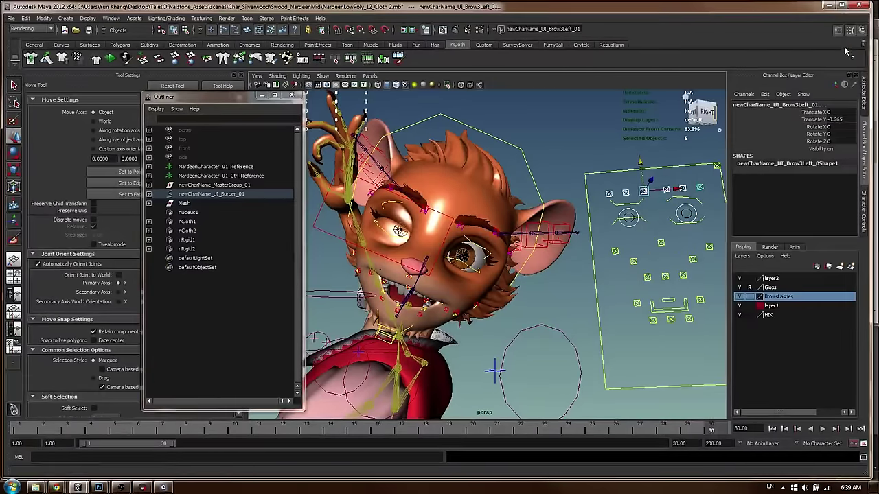
left_click_drag(872, 45, 646, 55)
Close the Outliner and the Tool Settings, and reframe the character's head with the facial panel
left_click(292, 95)
left_click_drag(322, 199, 310, 170, "alt")
right_click_drag(310, 170, 371, 164, "alt")
middle_click_drag(275, 153, 362, 224, "alt")
left_click_drag(362, 224, 346, 217, "alt")
left_click_drag(390, 257, 379, 175, "alt")
left_click(241, 75)
left_click_drag(336, 199, 392, 211, "alt")
right_click_drag(391, 211, 289, 215, "alt")
left_click_drag(290, 216, 319, 227, "alt")
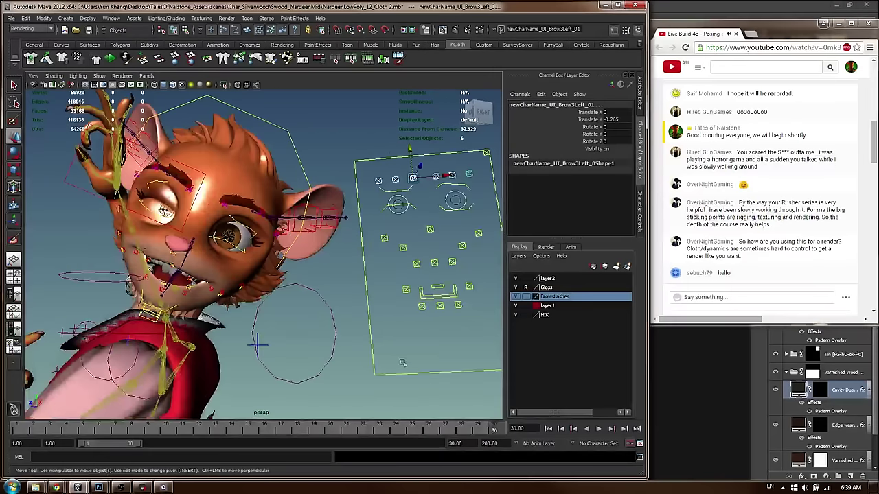
Move the inner brow pair to a translation of about 0.17, 1.34 and the middle brow pair to a Translate Y of about -0.52
left_click(416, 169)
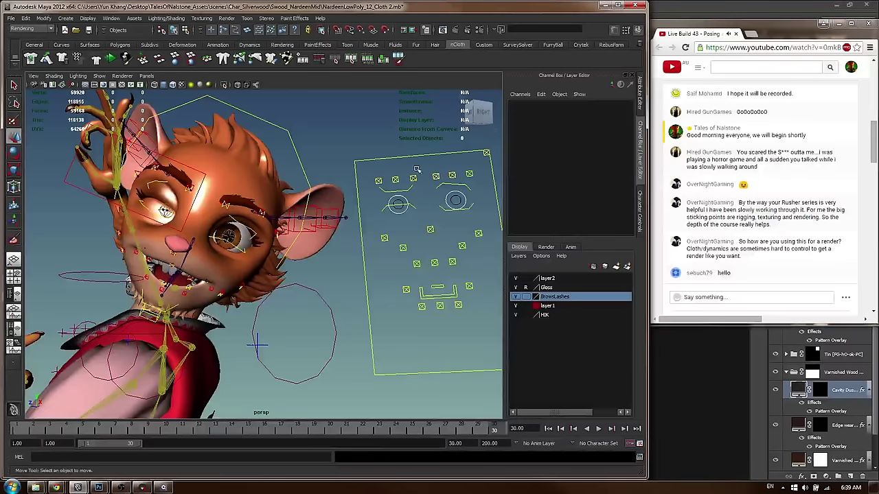
left_click(413, 177)
left_click_drag(412, 171, 406, 141)
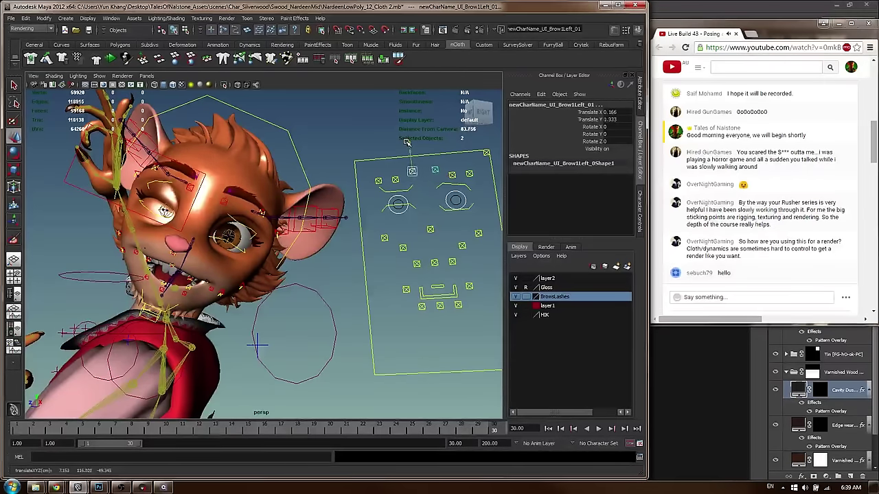
left_click(395, 180)
left_click(453, 172, "shift")
left_click_drag(394, 149, 443, 179)
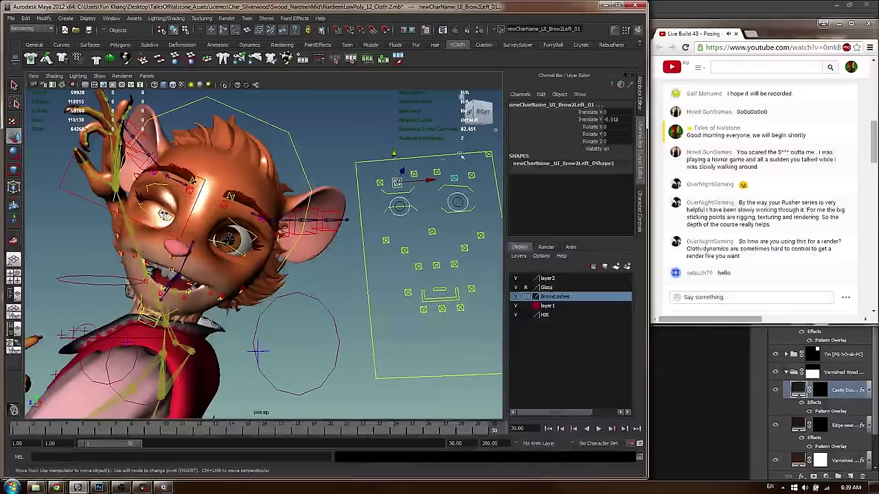
Fine-tune the height of each inner brow control and undo the last change
left_click_drag(412, 145, 410, 140)
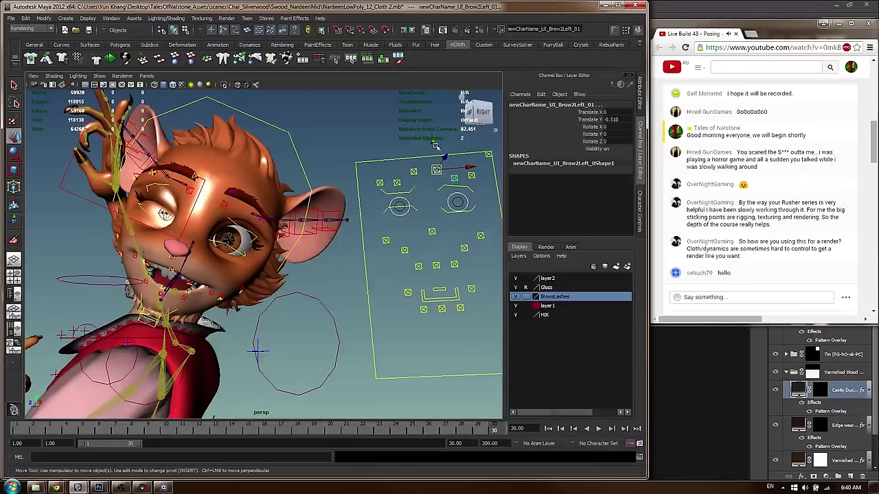
left_click_drag(432, 140, 434, 160)
left_click_drag(201, 207, 318, 196, "alt")
right_click_drag(319, 195, 329, 199, "alt")
left_click_drag(261, 180, 350, 189, "alt")
right_click_drag(405, 188, 374, 182, "alt")
middle_click_drag(374, 180, 317, 179, "alt")
key("ctrl+z")
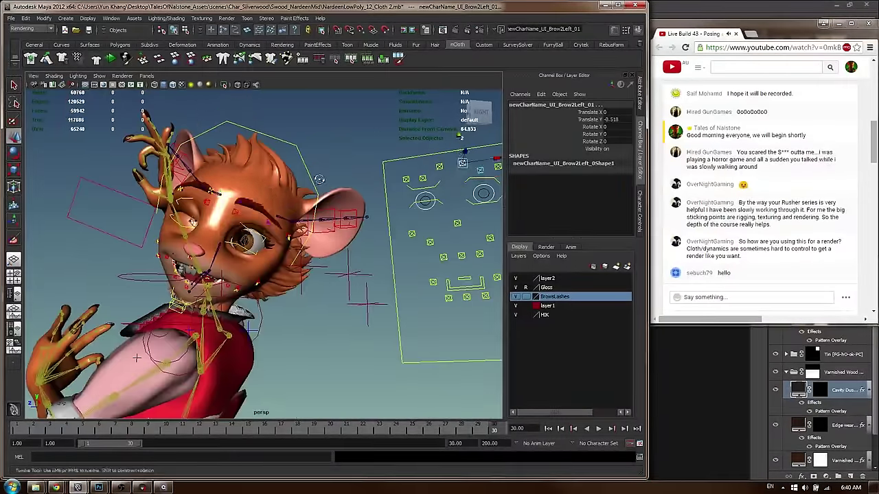
Open the mouth wider by lowering the jaw control on the facial panel to a Translate Y of about -0.79
left_click_drag(319, 179, 367, 172, "alt")
middle_click_drag(367, 172, 357, 171, "alt")
left_click_drag(317, 189, 306, 230, "alt")
middle_click_drag(306, 230, 350, 224, "alt")
left_click(492, 263)
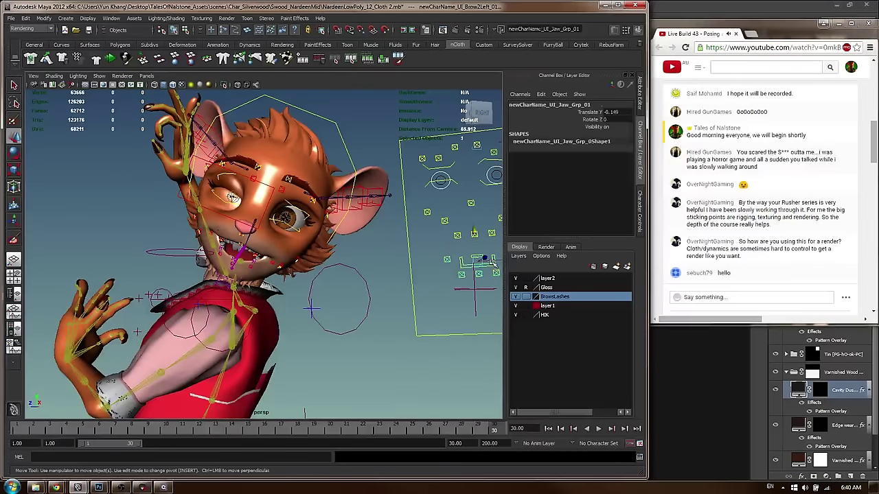
left_click_drag(484, 261, 476, 235)
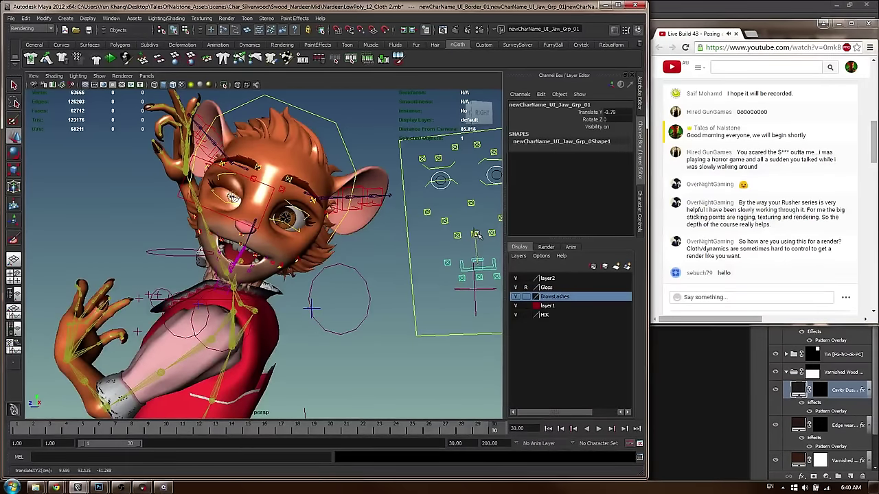
Adjust the right mouth-corner control (Lips2Right) to a translation of about 0.22, 0.17, 0.93
right_click_drag(183, 229, 254, 265, "alt")
left_click_drag(254, 265, 264, 241, "alt")
left_click(283, 243)
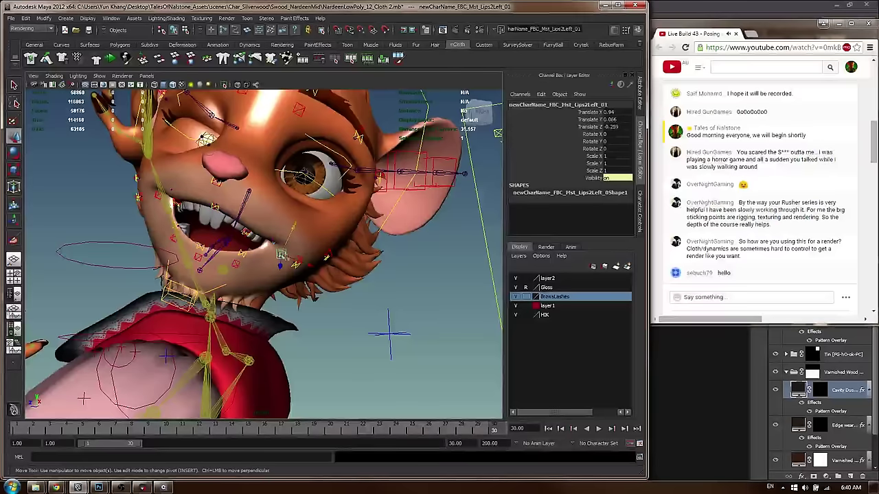
right_click_drag(288, 255, 335, 278, "alt")
left_click_drag(335, 277, 221, 234, "alt")
left_click(137, 179)
left_click_drag(141, 182, 384, 258, "alt")
middle_click_drag(392, 260, 408, 287)
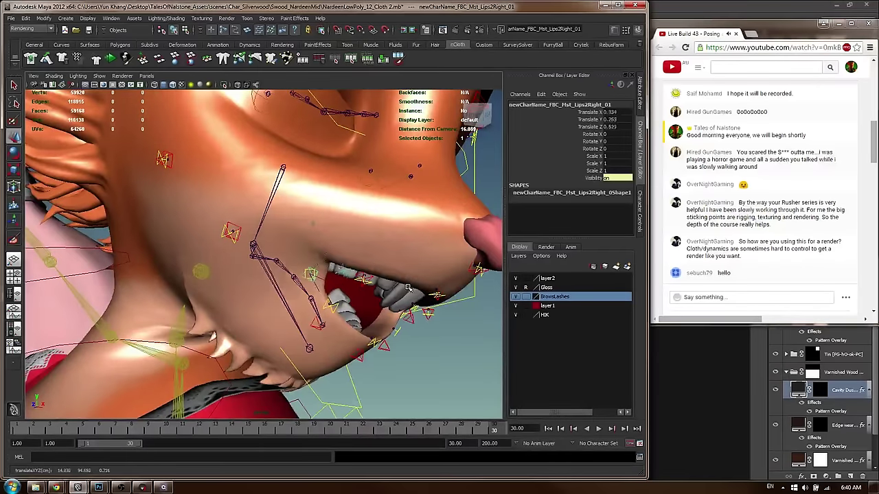
left_click_drag(404, 290, 402, 265, "alt")
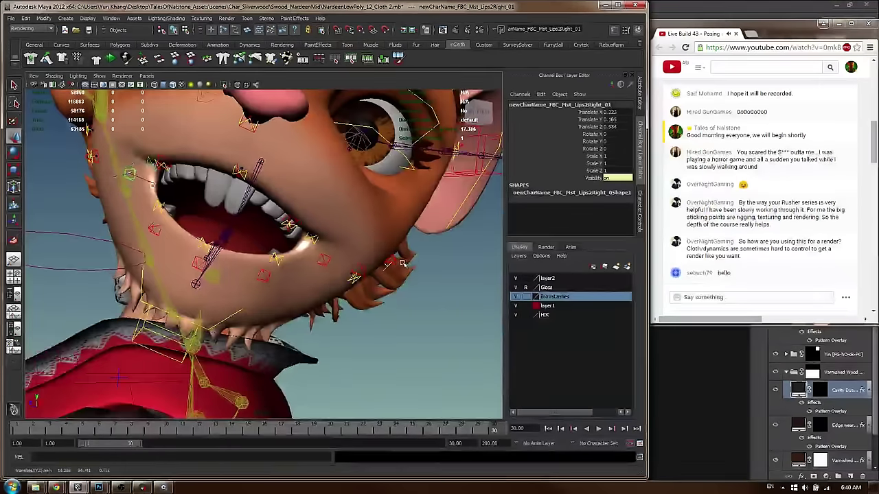
Adjust the left mouth-corner control (Lips2Left) to about 0.25, -0.04, 0.06 and move the left lower-lip control (Lips3Left) to a Translate X of about -0.57
left_click(402, 265)
left_click_drag(402, 265, 414, 304, "alt")
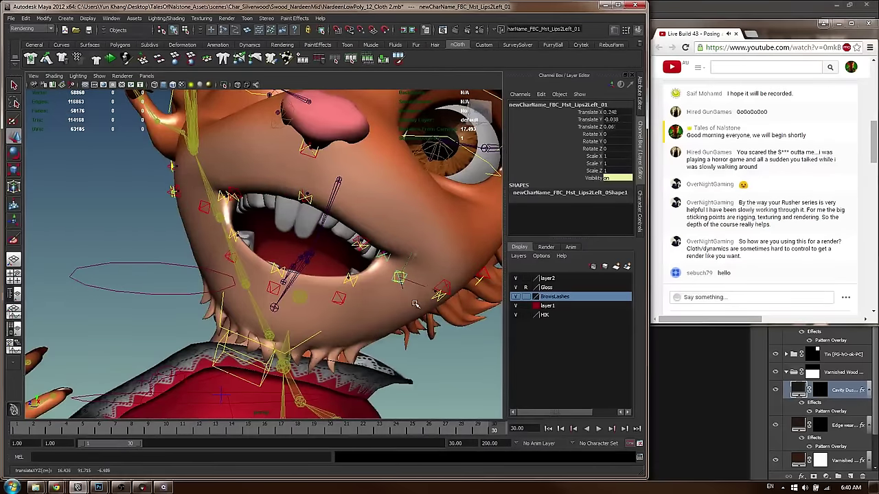
left_click(343, 300)
left_click_drag(343, 300, 417, 323, "alt")
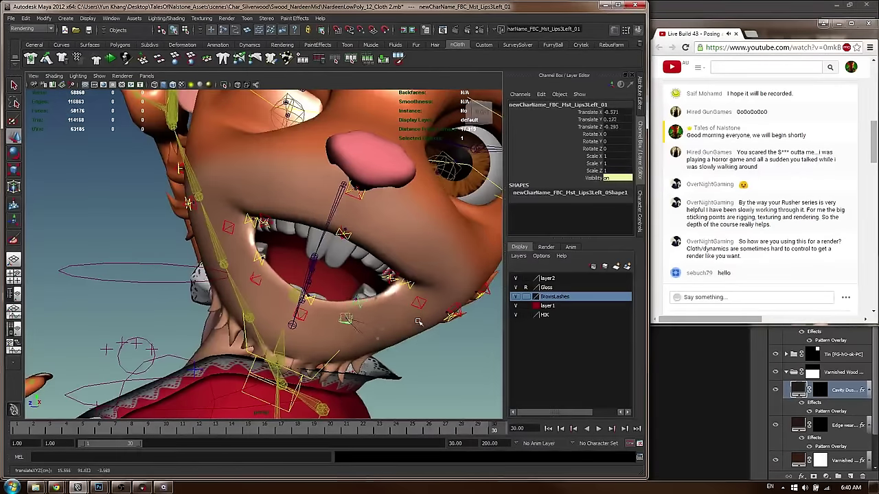
Reposition the right lower-lip control (Lips3Right) to reshape the right side of the open mouth
left_click(259, 279)
left_click_drag(260, 279, 376, 296, "alt")
middle_click_drag(376, 297, 394, 292)
mouse_move(388, 293)
left_mouse_down("alt")
mouse_move(387, 273)
mouse_move(393, 287)
left_mouse_up("alt")
Adjust the left upper-lip control (Lips1Left) to a translation of about -0.08, -0.03, 0.05
left_click(388, 273)
middle_click_drag(431, 235, 431, 238)
key("w")
left_click(328, 256)
left_click_drag(328, 255, 417, 236, "alt")
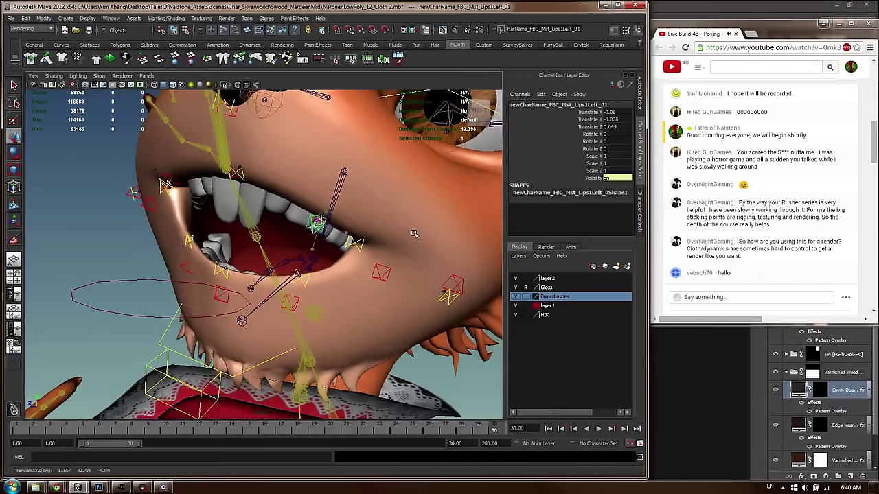
Fine-tune the left lower-lip control (Lips3Left) to a translation of about -0.86, 0.1, -0.29
right_click_drag(416, 233, 133, 230, "alt")
left_click(133, 230)
left_click_drag(133, 230, 188, 237, "alt")
left_click_drag(377, 329, 42, 261, "alt")
left_click_drag(224, 241, 288, 245, "alt")
right_click_drag(289, 244, 330, 275, "alt")
left_click_drag(330, 274, 300, 290, "alt")
scroll(300, 289, "up", 3)
left_click(311, 285)
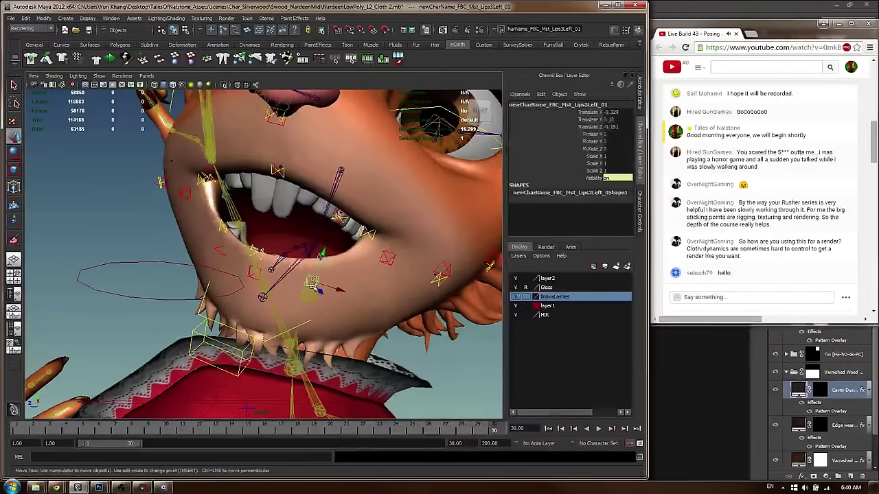
middle_click_drag(353, 289, 346, 285)
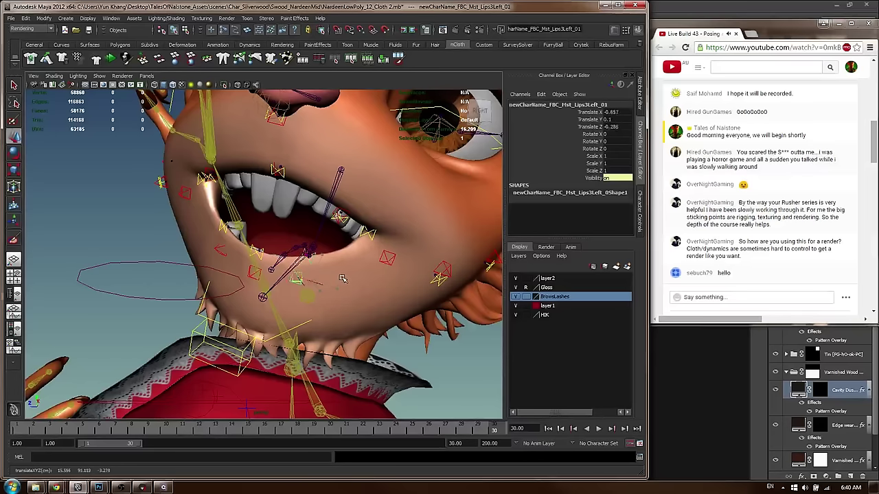
Fine-tune the right lower-lip control (Lips3Right) to a translation of about 0.86, -0.33, -0.32 and clear the selection
left_click(221, 251)
left_click_drag(224, 251, 362, 264, "alt")
middle_click_drag(362, 264, 365, 259)
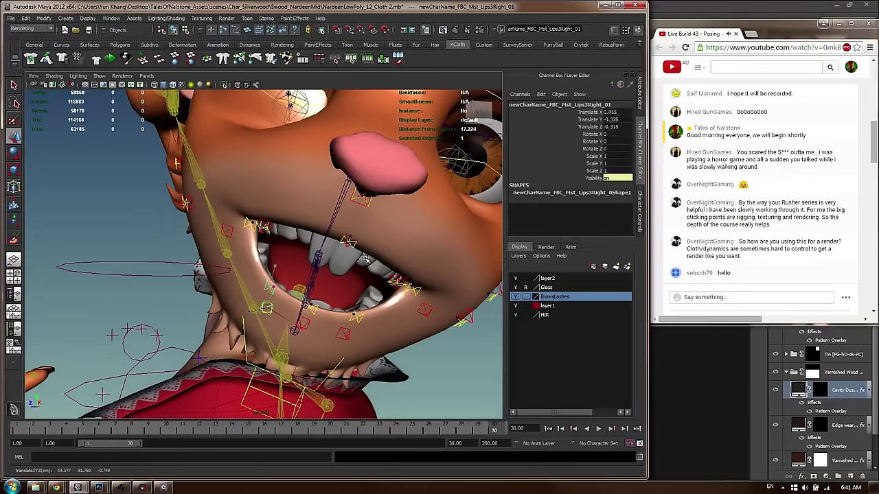
left_click_drag(364, 259, 289, 261, "alt")
right_click_drag(288, 263, 174, 224, "alt")
left_click(375, 192)
Lower the right lower-eyelid control (EyelidBtmRight) on the facial panel to a Translate Y of about -0.17
right_click_drag(375, 191, 274, 198, "alt")
middle_click_drag(274, 198, 275, 177, "alt")
left_click_drag(261, 261, 281, 262, "alt")
mouse_move(351, 234)
left_mouse_down("alt")
mouse_move(306, 230)
mouse_move(368, 235)
left_mouse_up("alt")
right_click_drag(368, 234, 381, 236, "alt")
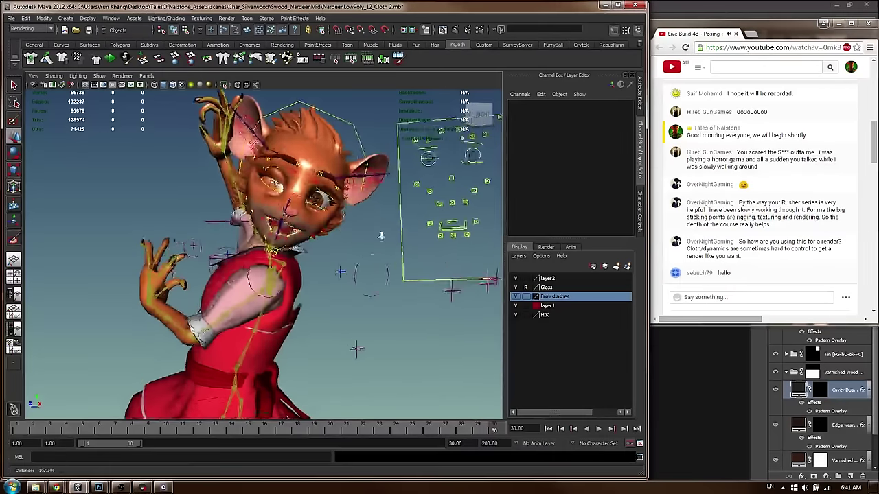
scroll(381, 235, "up", 4)
middle_click_drag(455, 267, 401, 281, "alt")
scroll(429, 256, "down", 1)
middle_click_drag(484, 168, 443, 185, "alt")
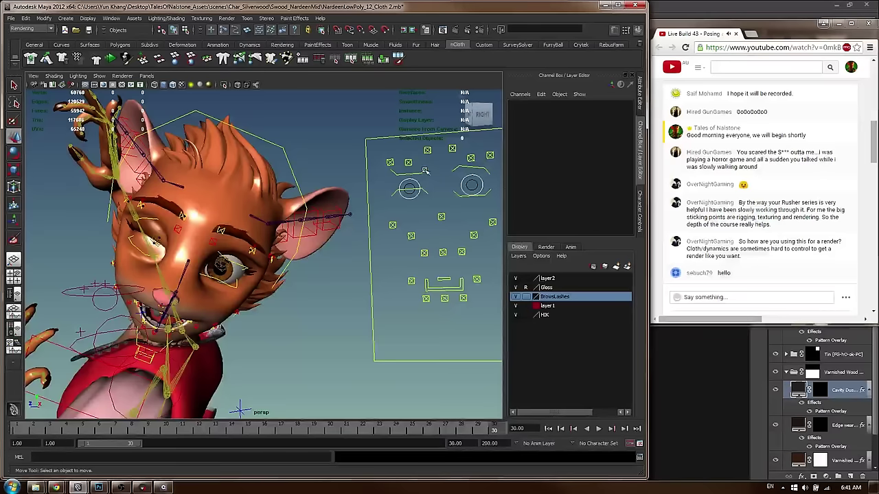
left_click(425, 171)
left_click_drag(422, 182, 430, 223)
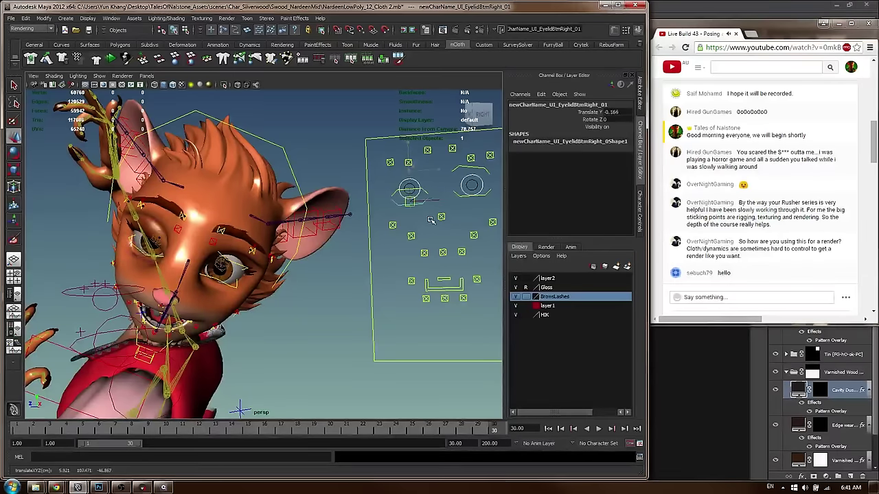
Raise the right upper-eyelid control (EyelidTopRight) to open the right eye fully
left_click(431, 189)
left_click(423, 191)
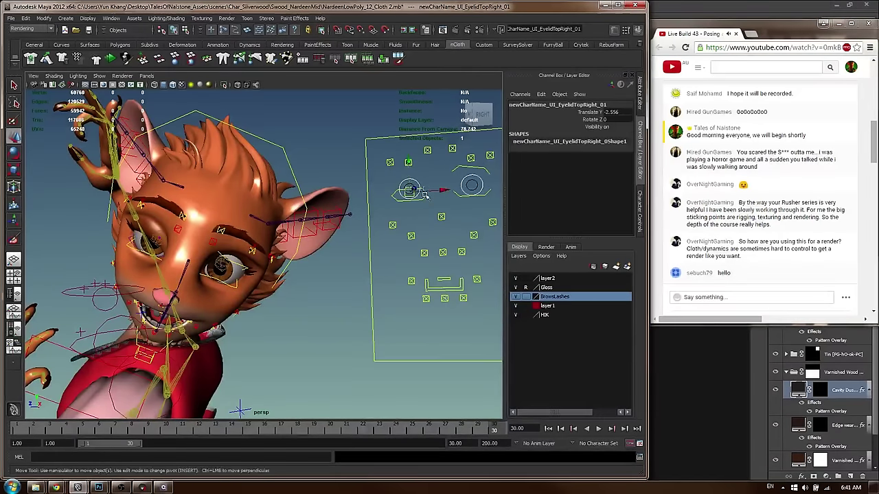
middle_click_drag(434, 218, 436, 203)
Set the left upper-eyelid control's (EyelidTopLeft) Rotate Z to 0 and lower it to a Translate Y of -5
left_click(461, 169)
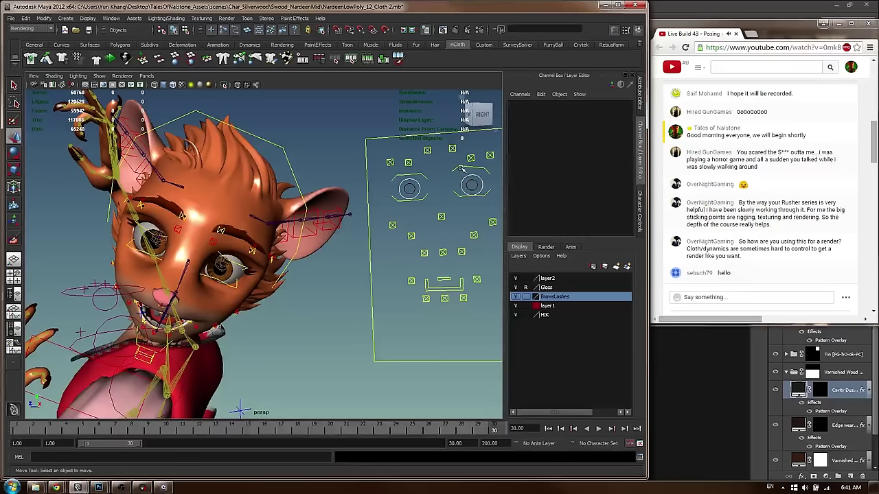
left_click(470, 159)
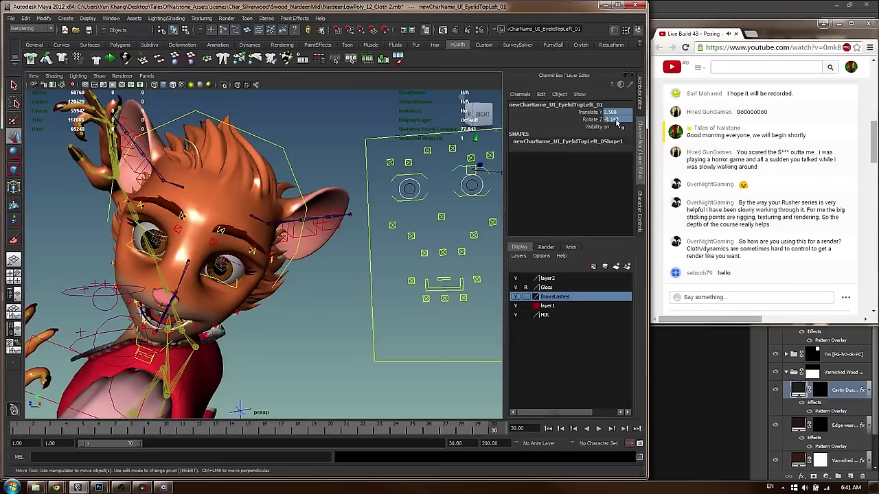
type("0")
key("Return")
left_click_drag(298, 173, 294, 259, "alt")
middle_click_drag(293, 259, 290, 309)
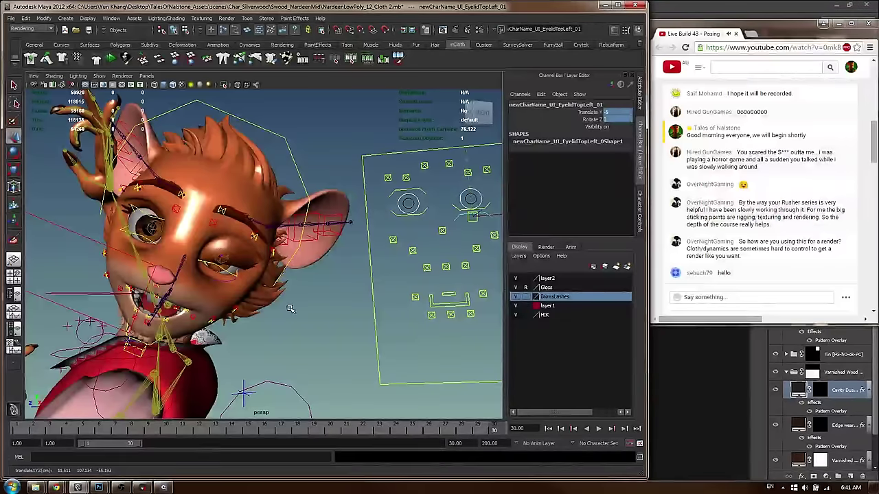
Raise the left lower-eyelid control (EyelidBtmLeft) to a Translate Y of about 2.93 and move the left upper-eyelid control slightly up
left_click(458, 210)
middle_click_drag(474, 249, 473, 234)
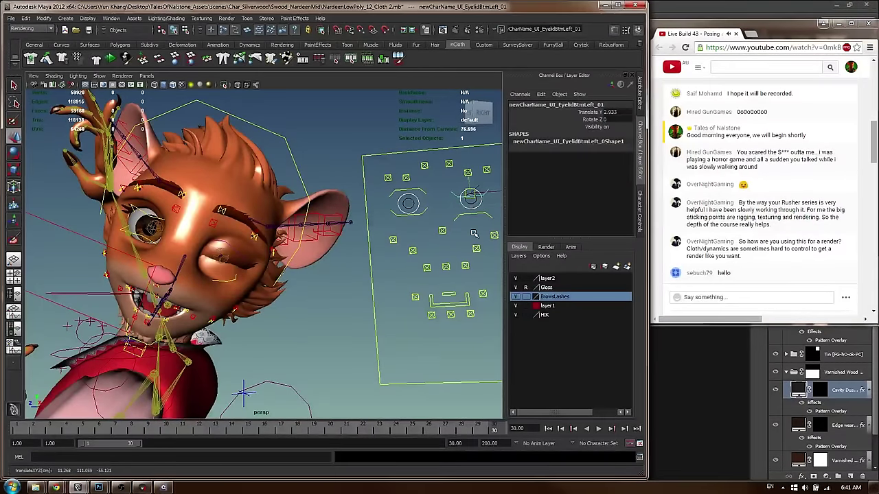
left_click_drag(247, 231, 326, 181, "alt")
middle_click_drag(325, 181, 181, 199, "alt")
left_click(384, 197)
middle_click_drag(392, 224, 396, 209)
Fine-tune the left lower-eyelid control (EyelidBtmLeft) to a Translate Y of about 3.47 and clear the selection
left_click(395, 183)
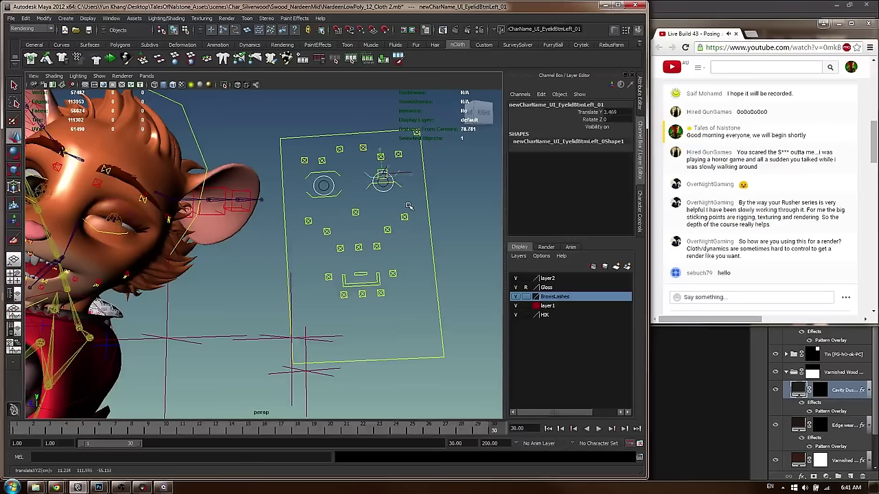
middle_click_drag(410, 197, 410, 195)
left_click_drag(275, 229, 236, 259, "alt")
left_click(236, 258)
right_click_drag(236, 258, 168, 265, "alt")
middle_click_drag(168, 265, 208, 259, "alt")
left_click_drag(208, 259, 204, 259, "alt")
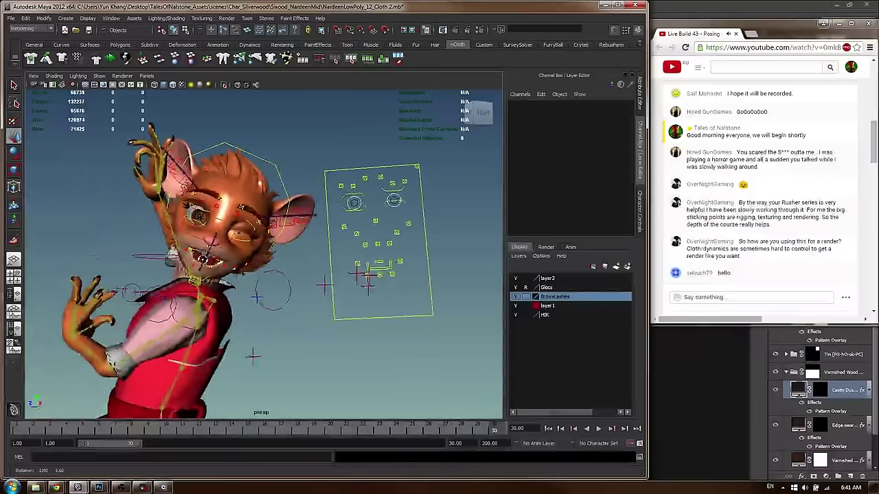
Undo the last cheek control move and raise the outer left cheek control (Cheek2Left) to a Translate Y of 1.875
right_click_drag(204, 259, 256, 257, "alt")
left_click_drag(256, 256, 241, 256, "alt")
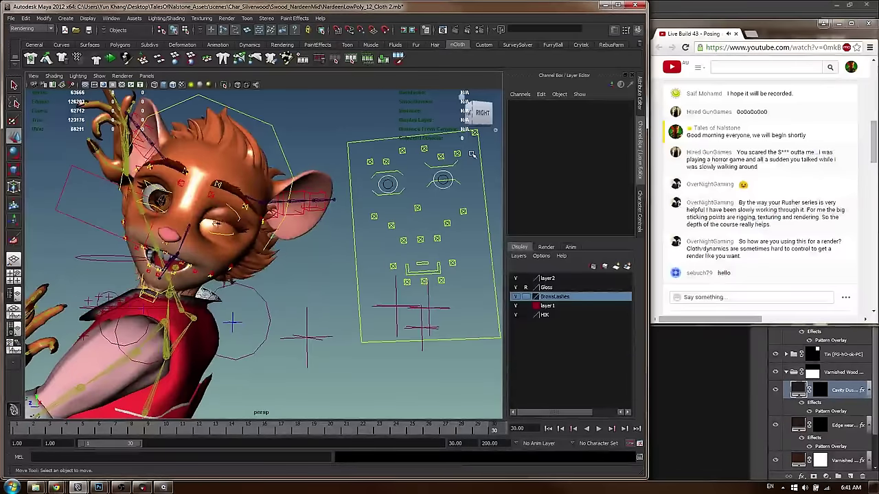
left_click(445, 224)
left_click_drag(445, 224, 439, 185, "alt")
key("ctrl+z")
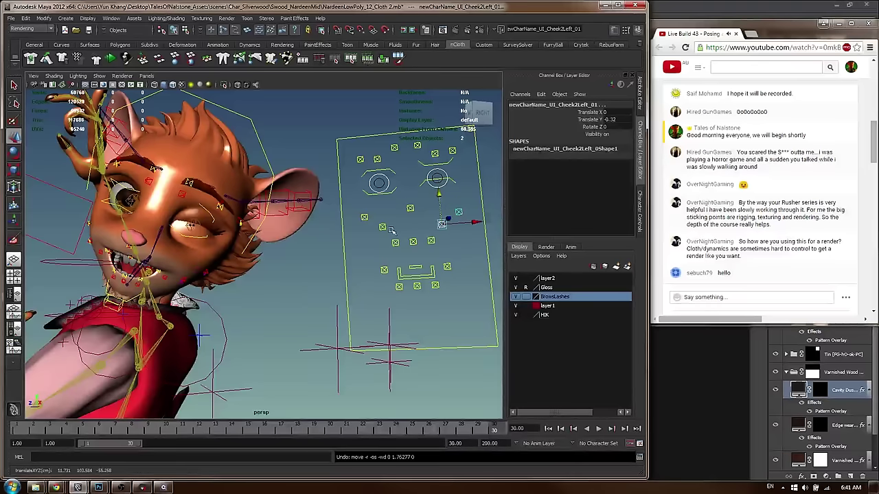
left_click(456, 210)
left_click_drag(460, 186, 455, 168)
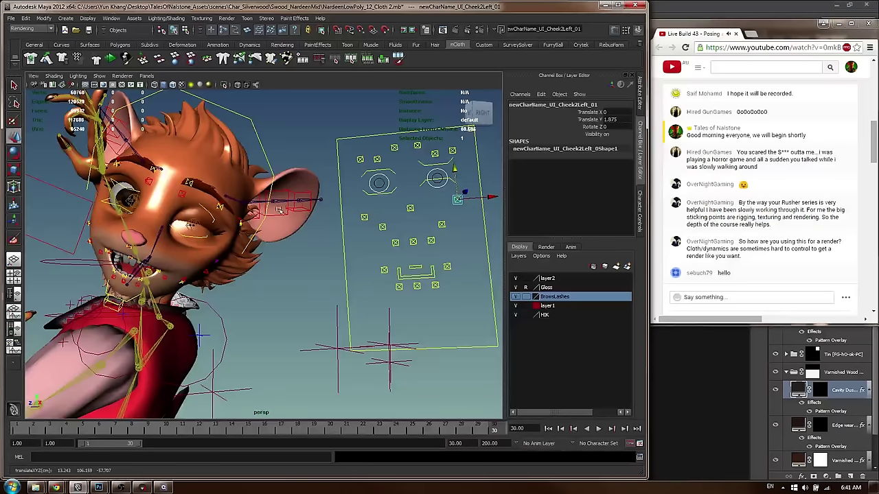
Adjust the left brow controls, setting Brow1Left to a Translate X of about 0.17 and a Translate Y of -2
left_click(451, 152)
left_click_drag(416, 116, 417, 134)
left_click(404, 150)
left_click_drag(222, 224, 230, 230, "alt")
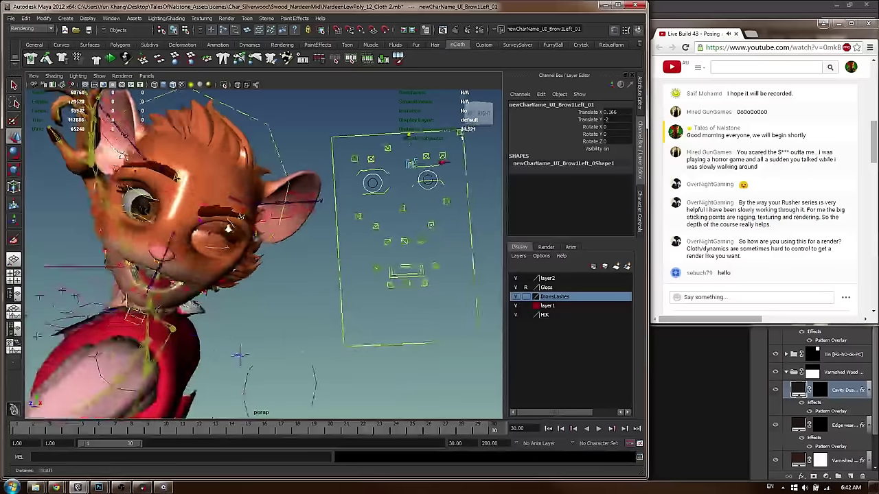
Move the left mid-brow control (Brow2Left) to a Translate Y of about -1.21
right_click_drag(230, 230, 165, 217, "alt")
mouse_move(165, 217)
left_mouse_down("alt")
mouse_move(141, 223)
mouse_move(165, 230)
left_mouse_up("alt")
right_click_drag(165, 231, 242, 250, "alt")
middle_click_drag(242, 250, 255, 242, "alt")
mouse_move(425, 154)
left_mouse_down()
mouse_move(427, 139)
mouse_move(440, 150)
left_mouse_up()
left_click(443, 176)
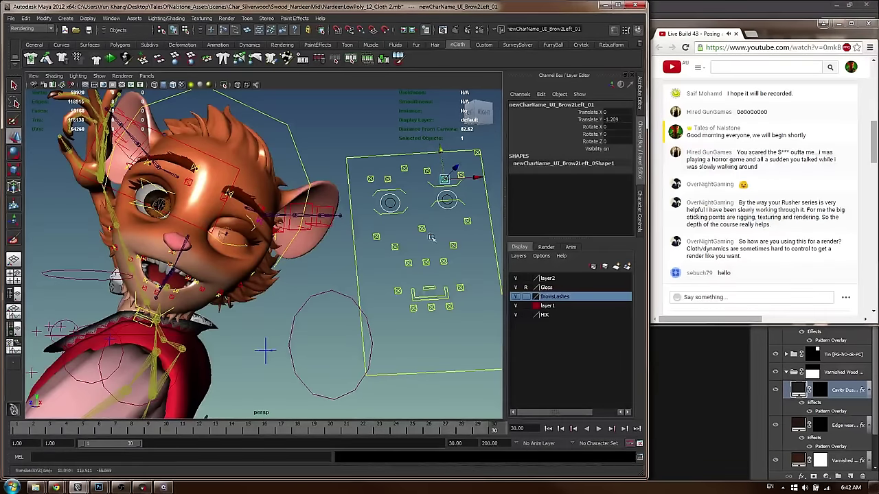
Set the left lower-eyelid control (EyelidBtmLeft) to a Translate Y of about 4.69 and select the jaw group control
left_click(447, 200)
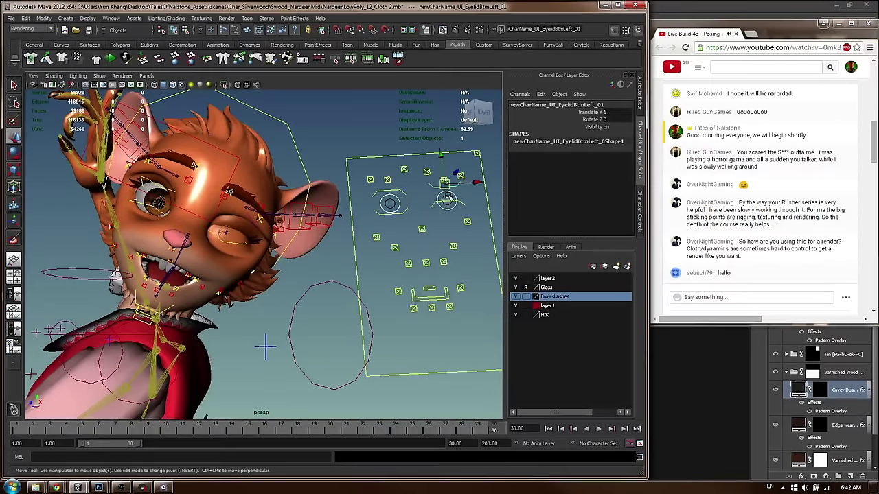
left_click_drag(440, 156, 443, 155)
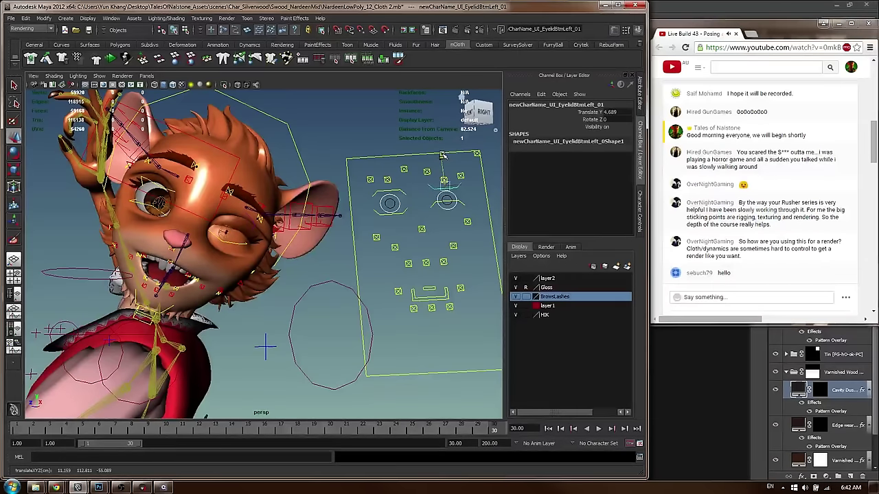
left_click_drag(188, 258, 166, 259, "alt")
left_click(449, 298)
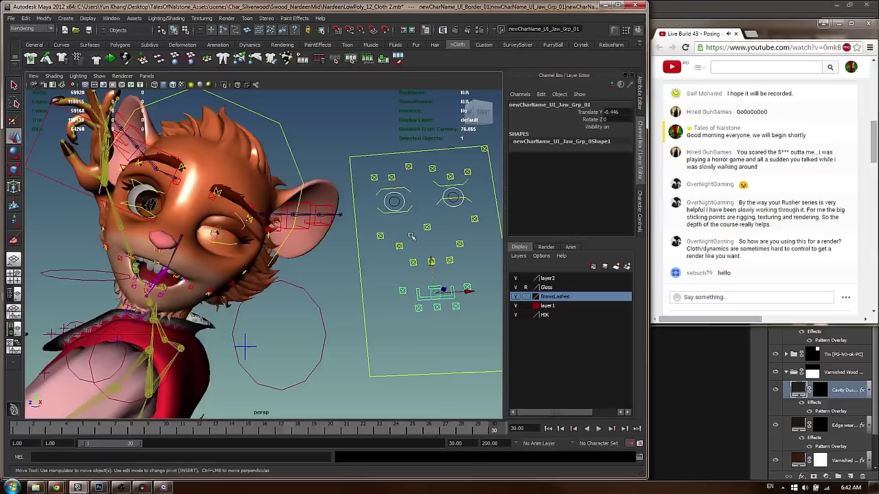
Adjust the right upper-eyelid control (EyelidTopRight) and set the right lower-eyelid control (EyelidBtmRight) to a Translate Y of about -0.04
left_click(394, 199)
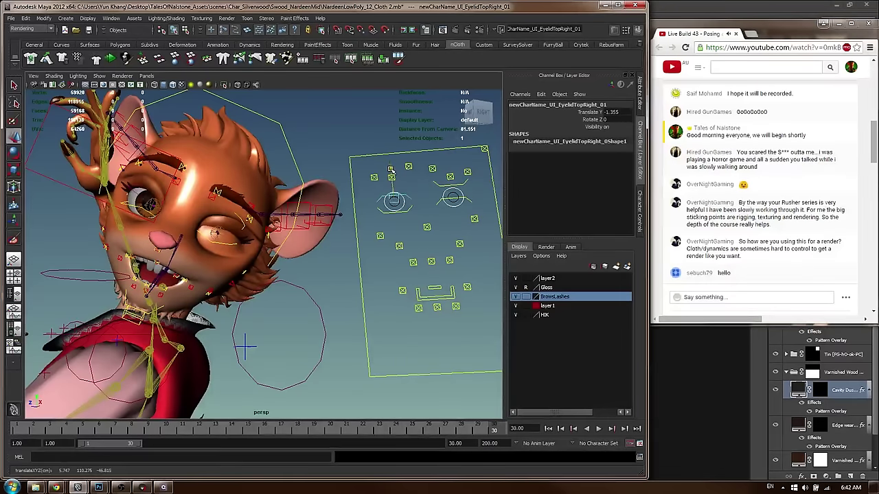
left_click_drag(392, 170, 392, 169)
mouse_move(276, 243)
left_mouse_down("alt")
mouse_move(252, 239)
mouse_move(267, 236)
left_mouse_up("alt")
left_click(443, 230)
left_click_drag(422, 195, 422, 199)
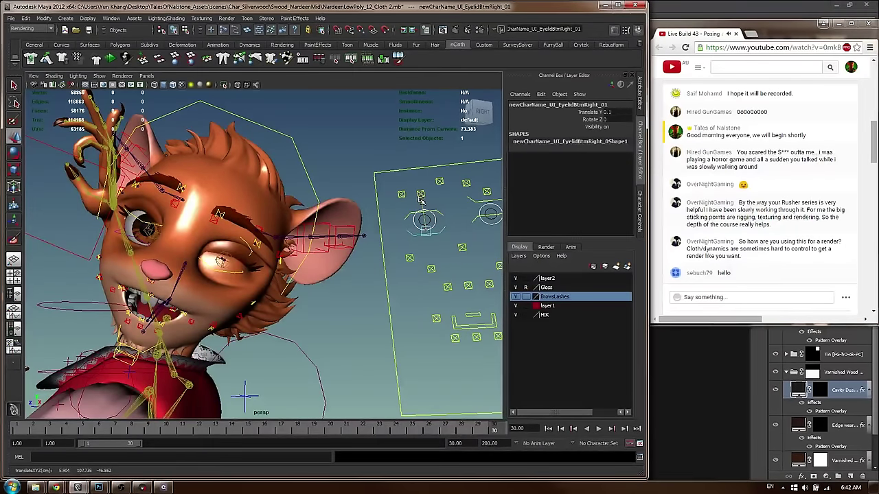
left_click_drag(234, 283, 224, 285, "alt")
right_click_drag(224, 286, 138, 288, "alt")
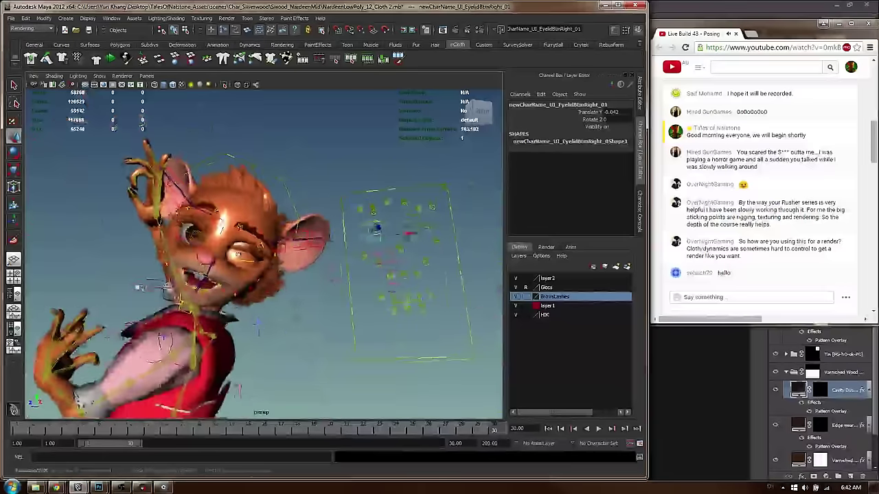
middle_click_drag(137, 289, 204, 231, "alt")
left_click_drag(204, 230, 233, 265, "alt")
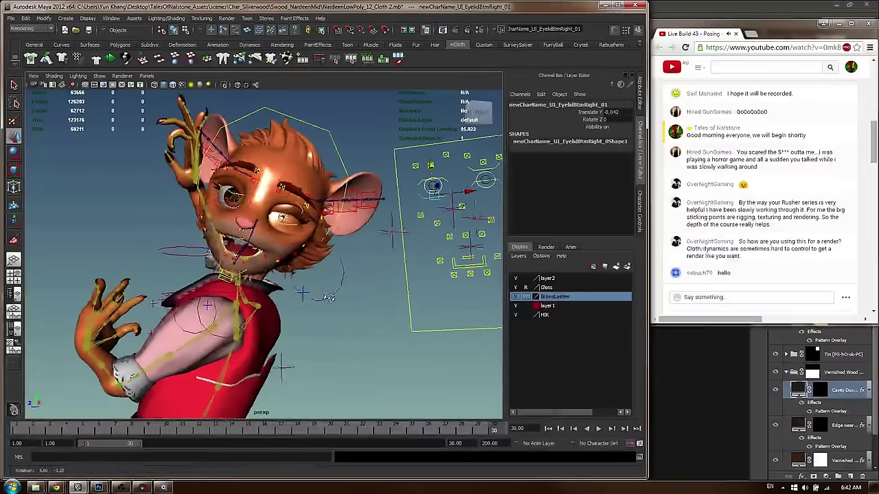
Hide the facial bones using the visibility attributes of the facial UI border control (newCharName_UI_Border_01), then clear the selection
left_click(374, 330)
left_click(433, 332)
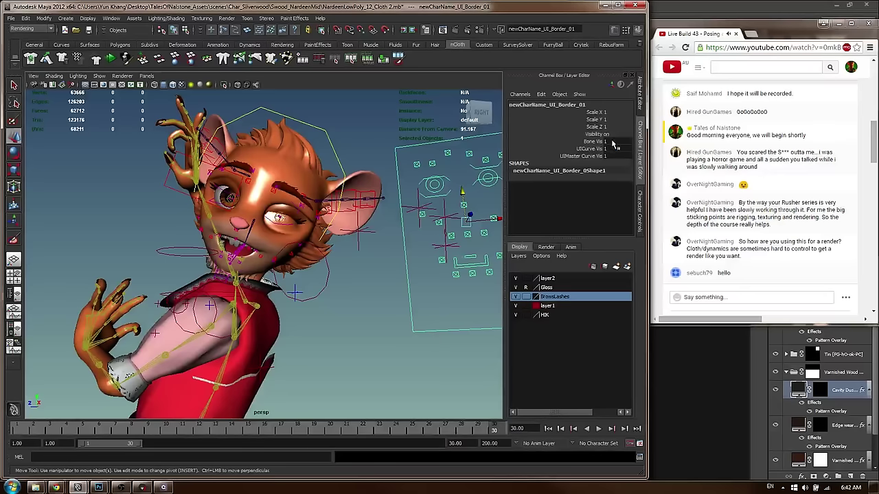
left_click_drag(614, 142, 607, 156)
key("Return")
left_click(378, 320)
Select the neck in the HumanIK character controls and rotate it to turn the head slightly toward the raised arm
left_click_drag(377, 291, 371, 223, "alt")
right_click_drag(371, 223, 467, 214, "alt")
middle_click_drag(467, 214, 374, 241, "alt")
left_click(641, 213)
left_click(544, 149)
middle_click_drag(220, 180, 308, 224, "alt")
left_click_drag(309, 224, 288, 227, "alt")
key("e")
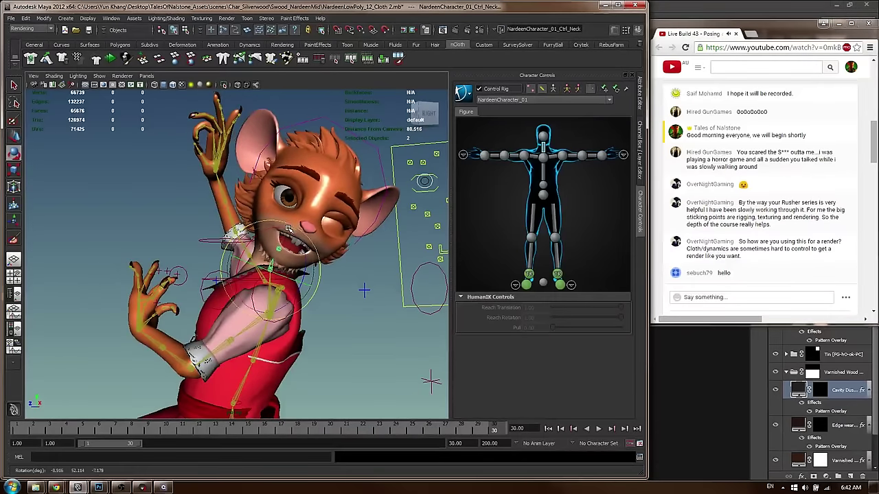
mouse_move(274, 263)
left_mouse_down()
mouse_move(264, 257)
mouse_move(270, 262)
left_mouse_up()
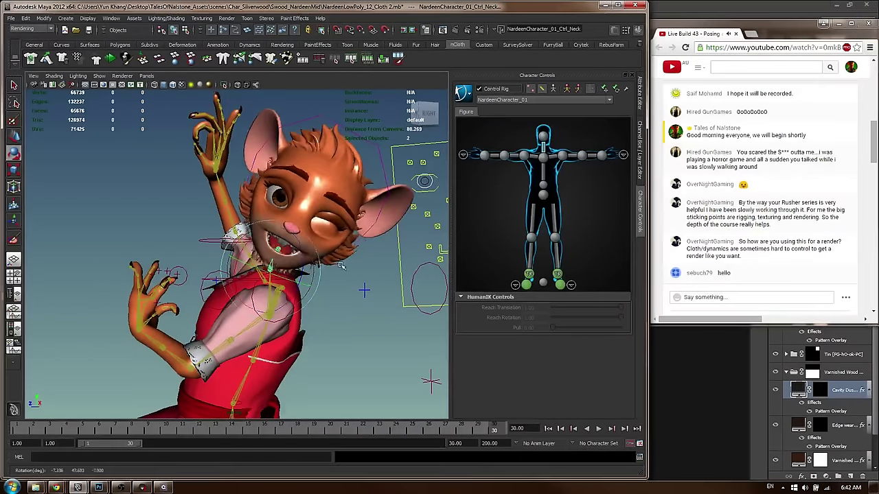
Select the hips control and move it to shift the body's weight over the supporting foot
right_click_drag(341, 266, 317, 258, "alt")
left_click(320, 262)
middle_click_drag(320, 262, 317, 147, "alt")
right_click_drag(318, 206, 264, 216, "alt")
left_click_drag(264, 216, 326, 212, "alt")
left_click(267, 234)
key("w")
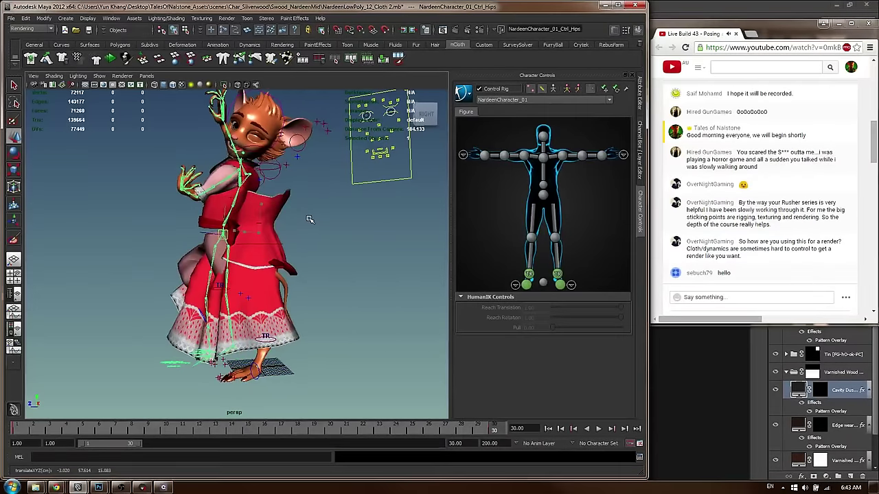
left_click_drag(271, 367, 265, 373, "alt")
Rewind to frame 1 and play the cloth simulation through to frame 30 so the dress follows the moved hips
key("alt+v")
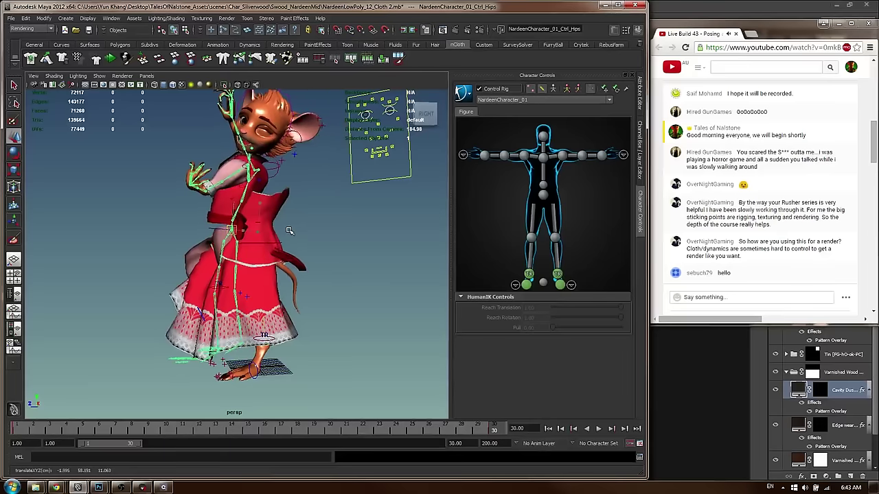
left_click_drag(474, 429, 16, 430)
key("alt+v")
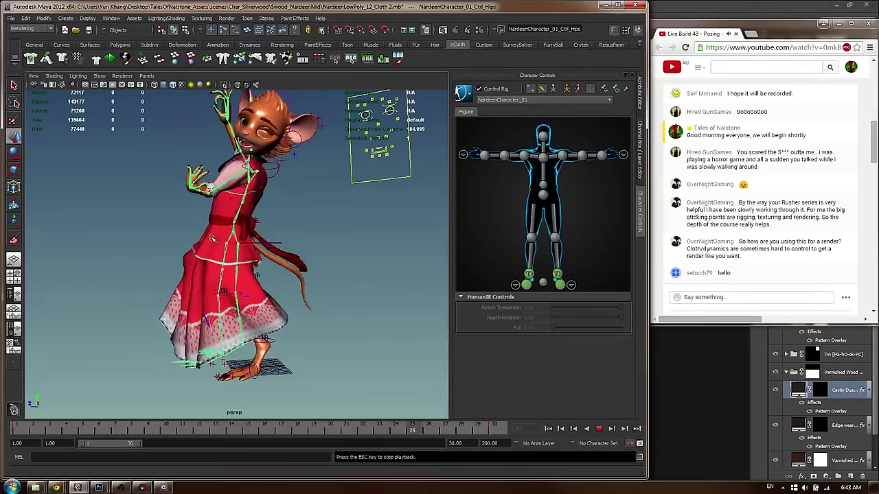
left_click_drag(221, 233, 254, 197, "alt")
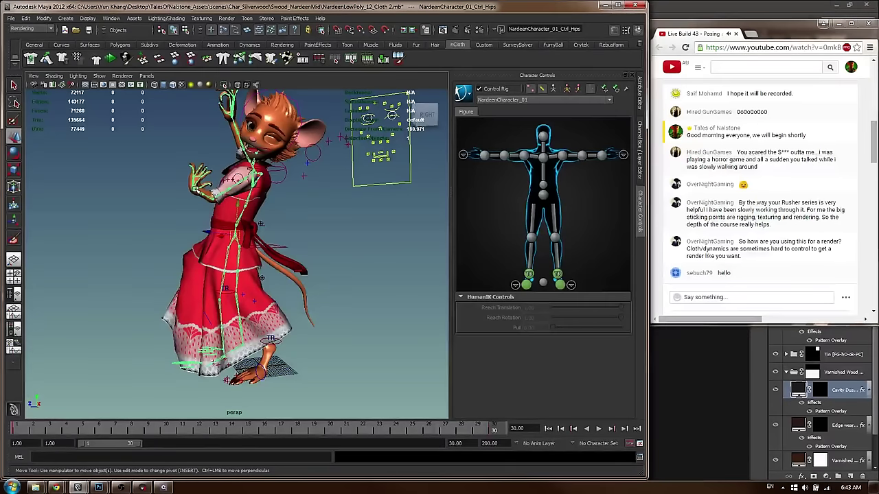
Check the pose from the front and shift the hips control slightly to refine the body's balance
left_click_drag(195, 189, 213, 189, "alt")
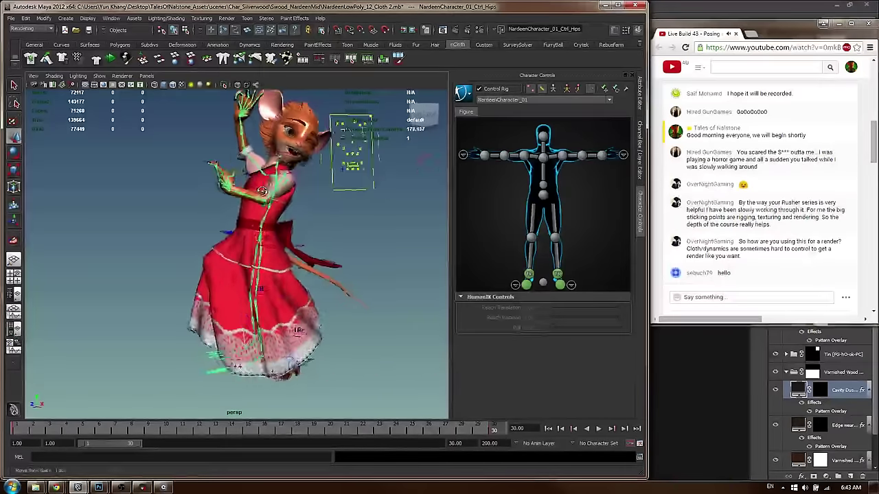
middle_click_drag(213, 189, 212, 230, "alt")
left_click_drag(212, 230, 326, 221, "alt")
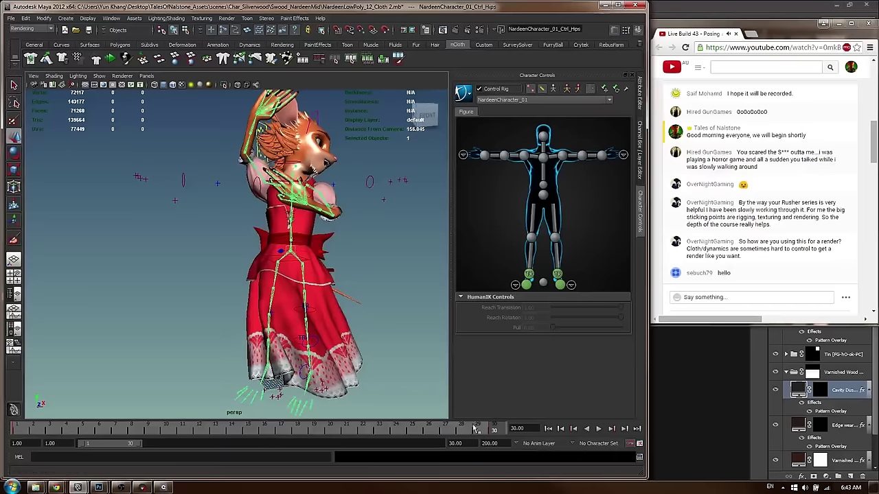
right_click_drag(383, 290, 351, 290, "alt")
middle_click_drag(351, 290, 335, 270, "alt")
left_click_drag(335, 270, 347, 251, "alt")
middle_click_drag(350, 251, 360, 258)
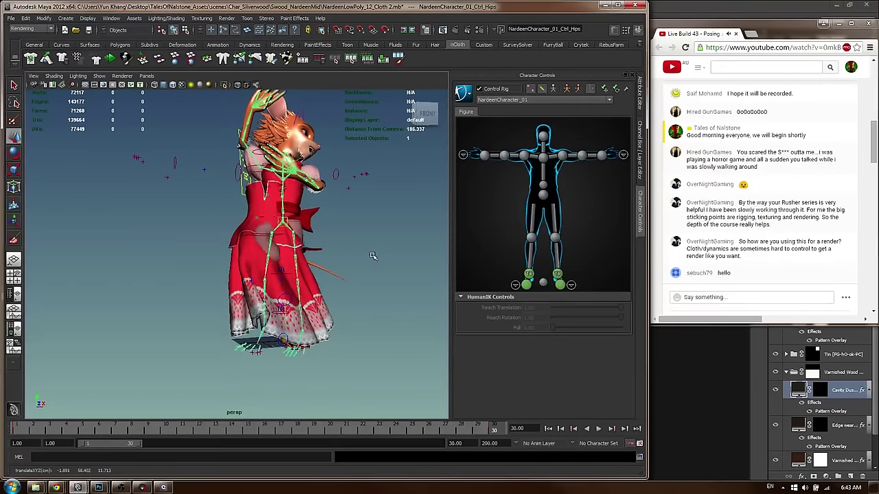
left_click_drag(380, 258, 306, 266, "alt")
right_click_drag(306, 266, 280, 276, "alt")
left_click_drag(280, 276, 305, 315, "alt")
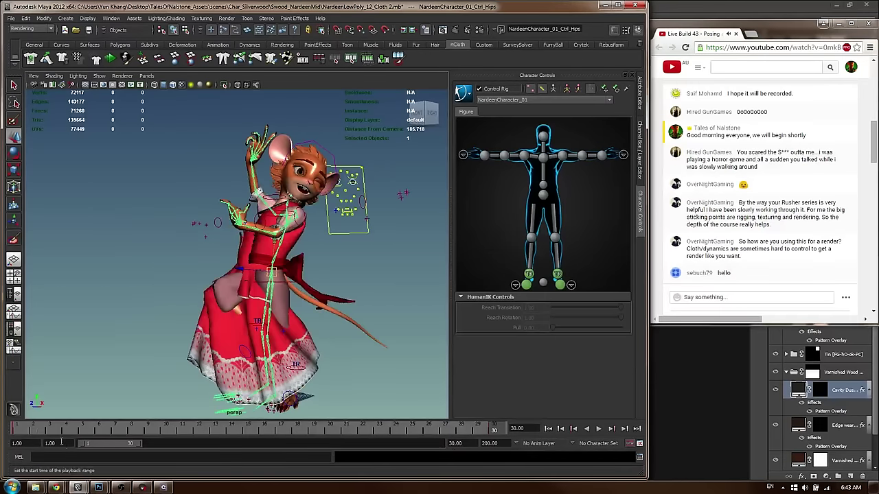
Rerun the dress simulation from frame 1 for the refined hip position and go to frame 30
left_click(22, 430)
key("alt+v")
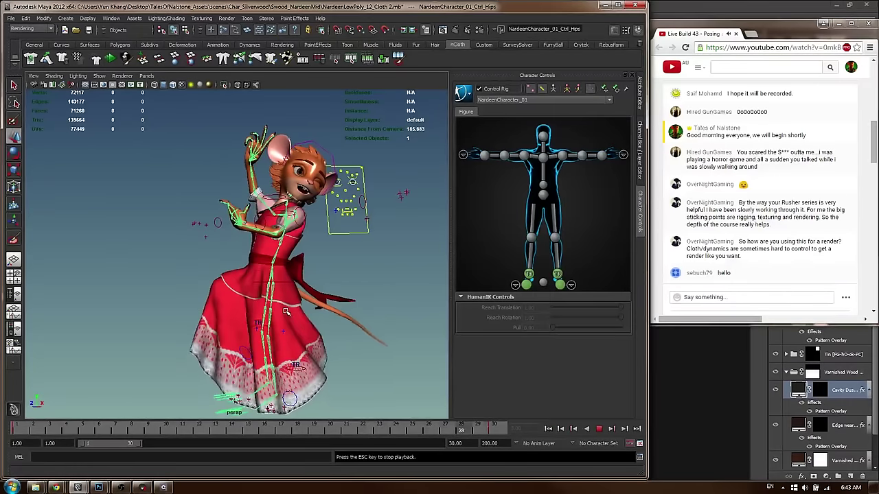
key("Escape")
left_click(493, 431)
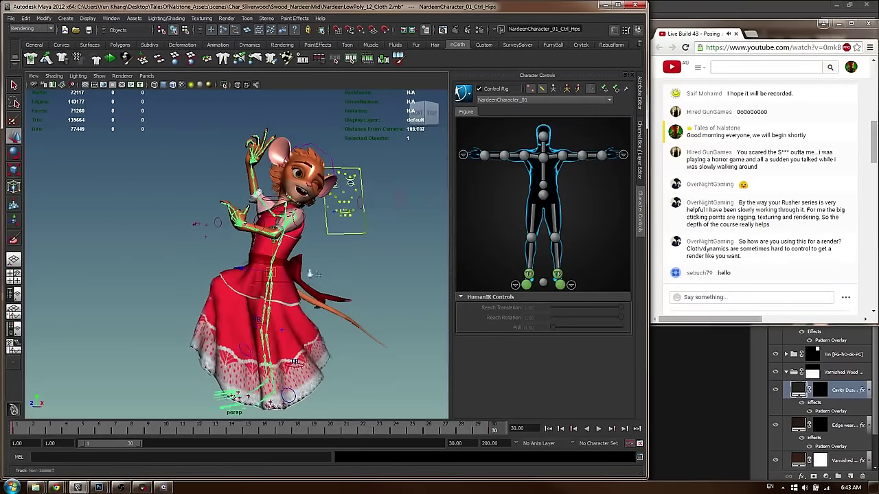
Examine the simulated dress, the overall pose and the feet under the hem from several sides
middle_click_drag(308, 275, 335, 191, "alt")
right_click_drag(335, 191, 247, 214, "alt")
mouse_move(247, 214)
left_mouse_down("alt")
mouse_move(292, 216)
mouse_move(237, 203)
left_mouse_up("alt")
right_click_drag(237, 203, 257, 186, "alt")
middle_click_drag(257, 186, 249, 256, "alt")
mouse_move(249, 256)
left_mouse_down("alt")
mouse_move(240, 253)
mouse_move(256, 254)
left_mouse_up("alt")
left_click_drag(332, 218, 330, 218, "alt")
left_click_drag(254, 255, 281, 254, "alt")
right_click_drag(282, 254, 313, 281, "alt")
middle_click_drag(312, 281, 295, 199, "alt")
right_click_drag(295, 200, 322, 205, "alt")
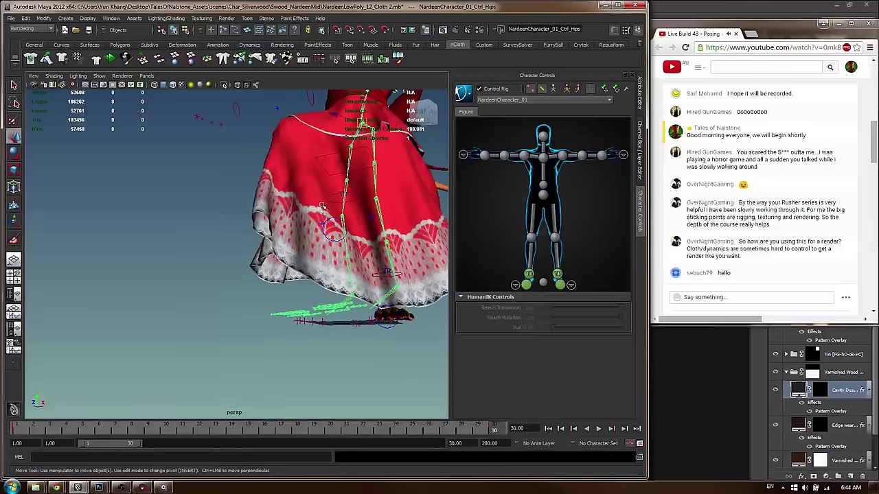
Raise the right foot up and forward with the right foot effector and the control above it, using textured viewport display
left_click(332, 198)
left_click(337, 221, "shift")
left_click_drag(336, 221, 339, 224, "alt")
right_click_drag(339, 224, 252, 245, "alt")
left_click_drag(251, 246, 245, 224, "alt")
right_click_drag(259, 215, 298, 194, "alt")
middle_click_drag(298, 194, 273, 185, "alt")
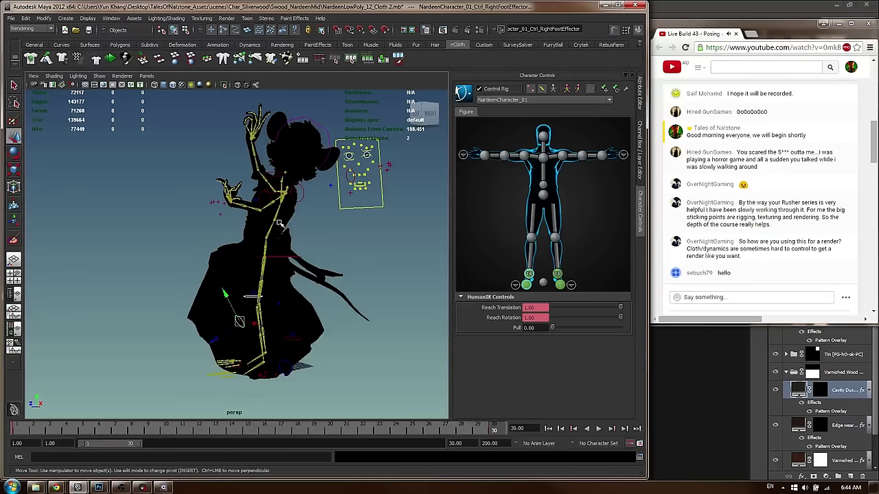
key("6")
left_click_drag(227, 232, 238, 326, "alt")
left_click_drag(315, 311, 313, 326, "alt")
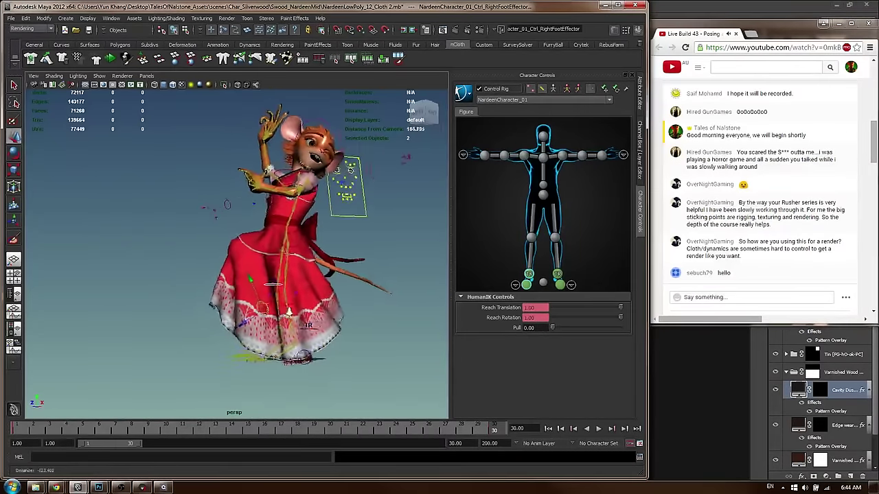
right_click_drag(313, 325, 329, 323, "alt")
mouse_move(329, 322)
left_mouse_down("alt")
mouse_move(319, 320)
mouse_move(335, 324)
left_mouse_up("alt")
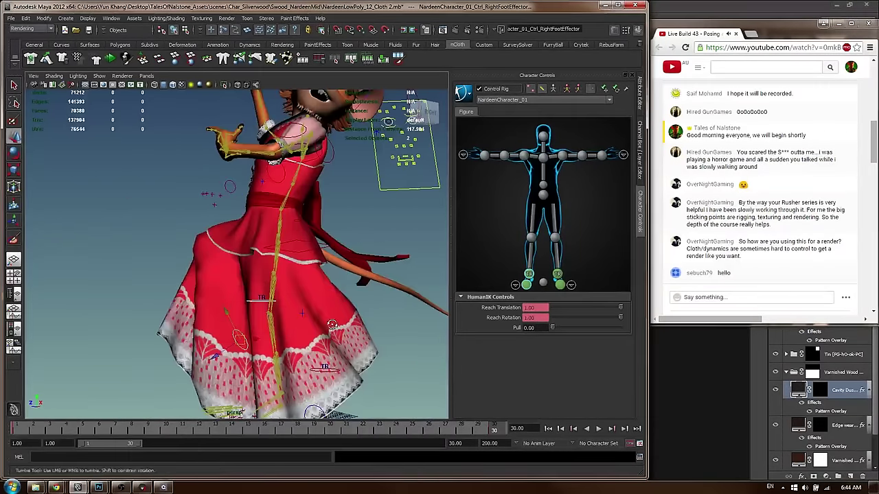
right_click_drag(333, 325, 305, 321, "alt")
left_click_drag(293, 315, 233, 220)
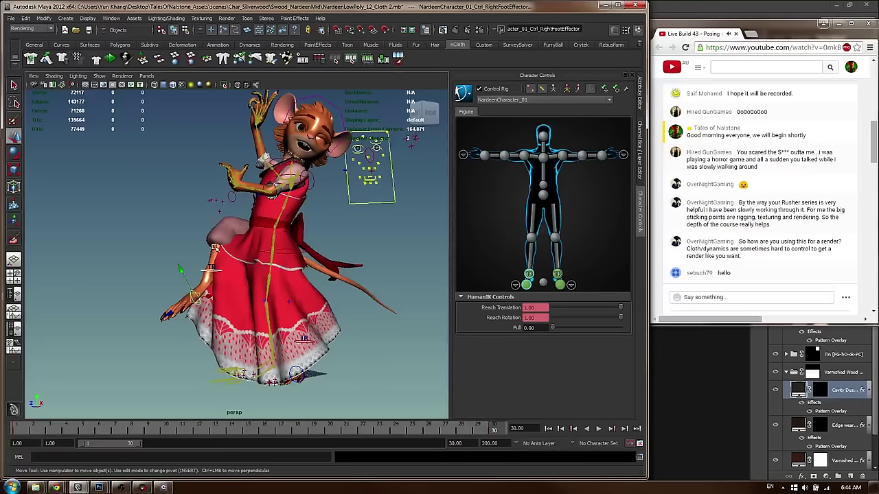
left_click_drag(247, 306, 260, 310, "alt")
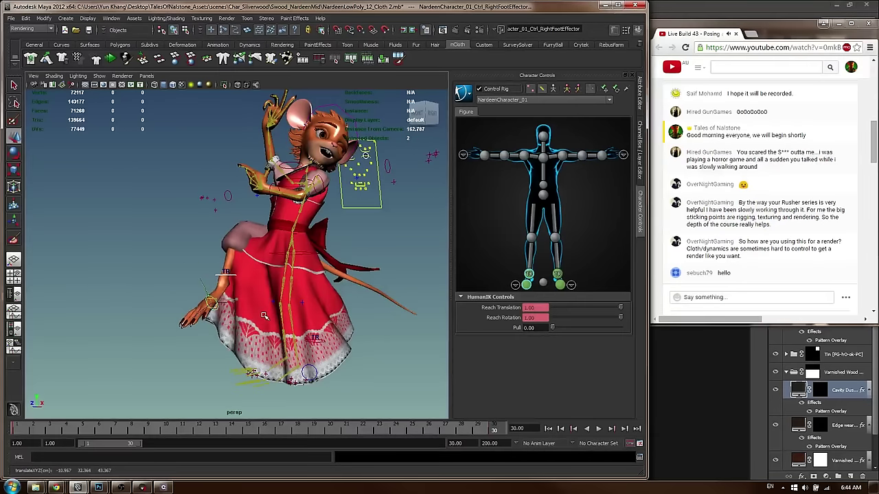
Play the cloth simulation through to frame 30 so the skirt drapes over the raised right leg
left_click_drag(278, 311, 251, 310, "alt")
key("w")
key("alt+v")
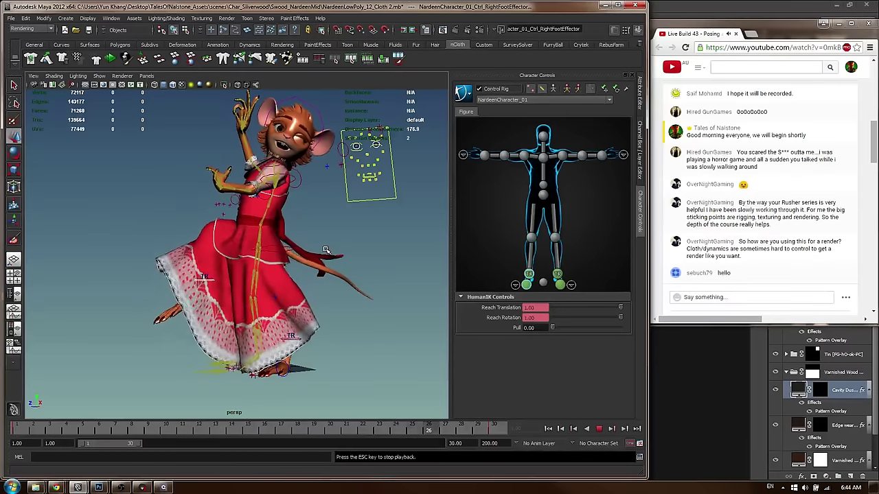
key("Escape")
key("alt+v")
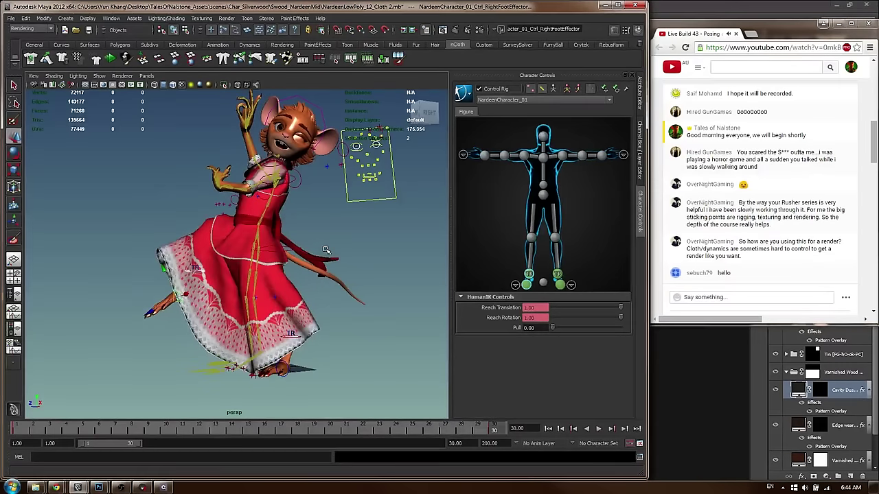
Select the neck in the HumanIK character controls and rotate it to tilt the head further away from the raised arm
left_click_drag(158, 258, 223, 247, "alt")
left_click(251, 280)
left_click_drag(292, 374, 184, 313, "alt")
left_click(543, 147)
key("e")
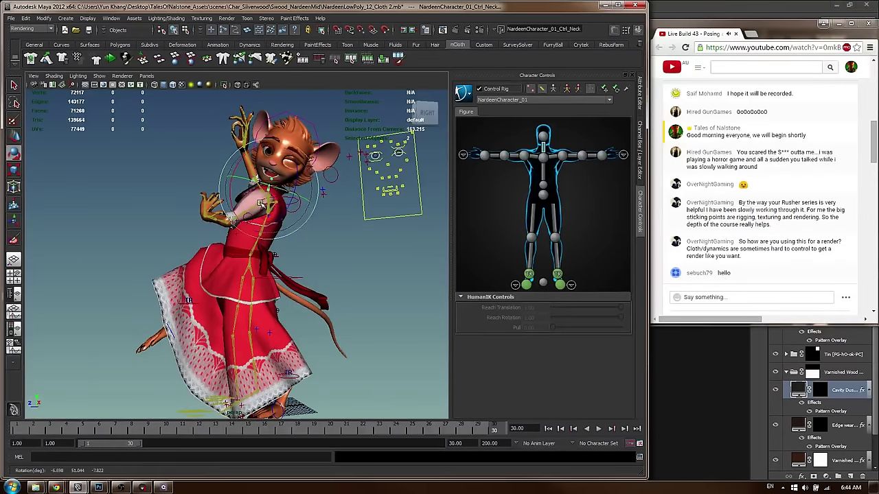
left_click_drag(283, 157, 288, 157)
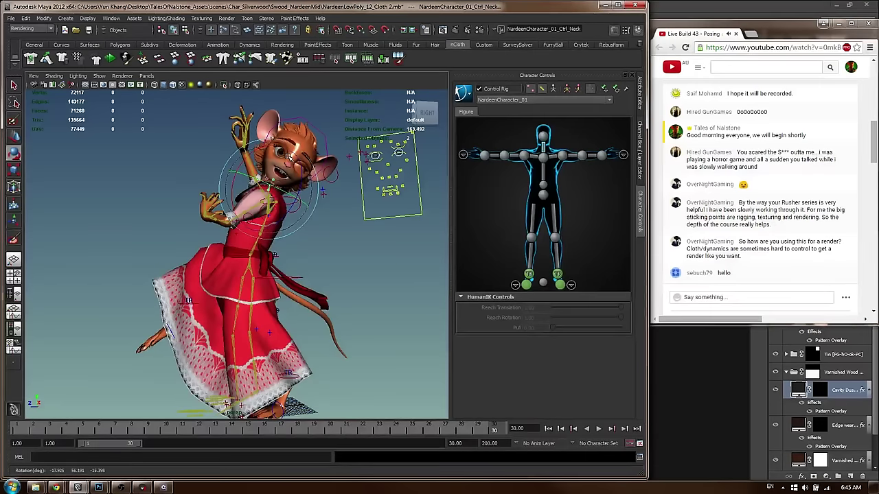
Examine the overall pose and dress from several angles, with the neck control framed up close and deselected
key("f")
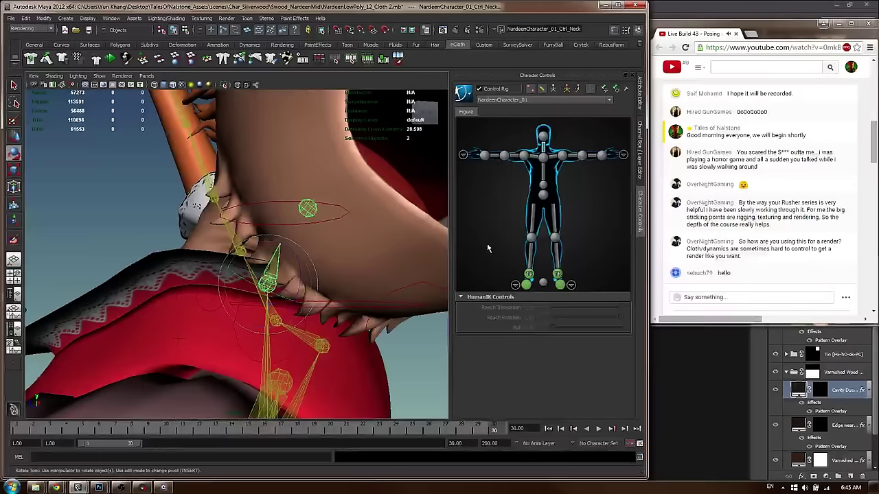
left_click_drag(266, 209, 245, 310, "alt")
right_click_drag(361, 257, 122, 240, "alt")
left_click_drag(121, 240, 327, 261, "alt")
left_click(327, 261)
mouse_move(228, 245)
left_mouse_down("alt")
mouse_move(255, 251)
mouse_move(229, 252)
left_mouse_up("alt")
right_click_drag(229, 252, 239, 249, "alt")
left_click_drag(240, 250, 295, 225, "alt")
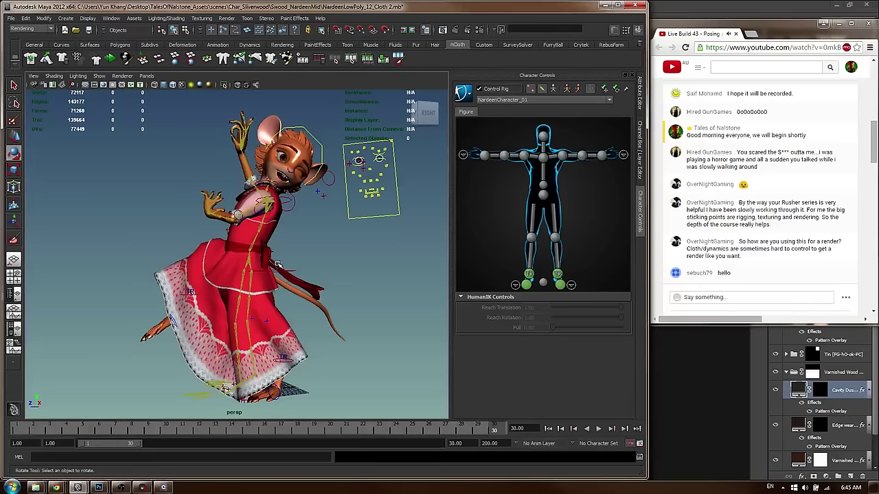
left_click_drag(275, 247, 208, 178, "alt")
right_click_drag(208, 178, 275, 213, "alt")
left_click_drag(233, 248, 276, 294, "alt")
Select the right shoulder control and rotate it to adjust the angle of the raised arm beside the head
left_click(298, 275)
key("w")
left_click(298, 274)
key("e")
right_click_drag(276, 294, 275, 206, "alt")
middle_click_drag(274, 206, 273, 136, "alt")
left_click_drag(274, 135, 216, 202, "alt")
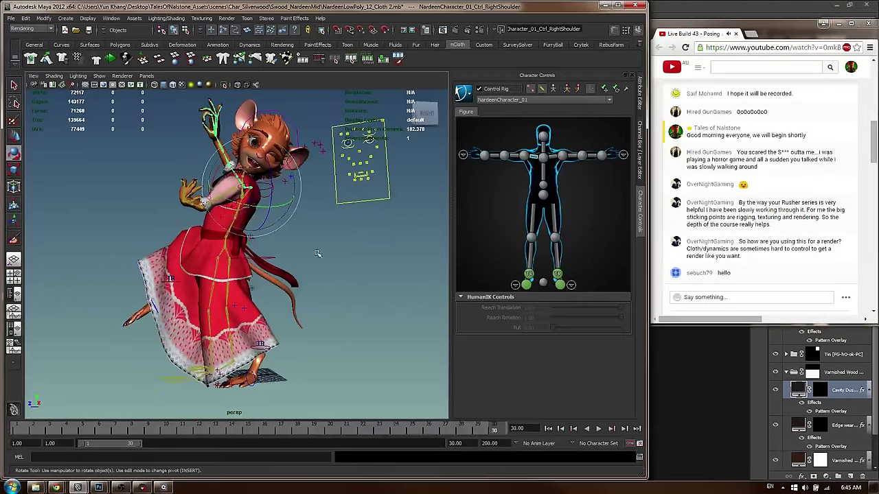
mouse_move(261, 177)
left_mouse_down("alt")
mouse_move(252, 190)
mouse_move(274, 185)
left_mouse_up("alt")
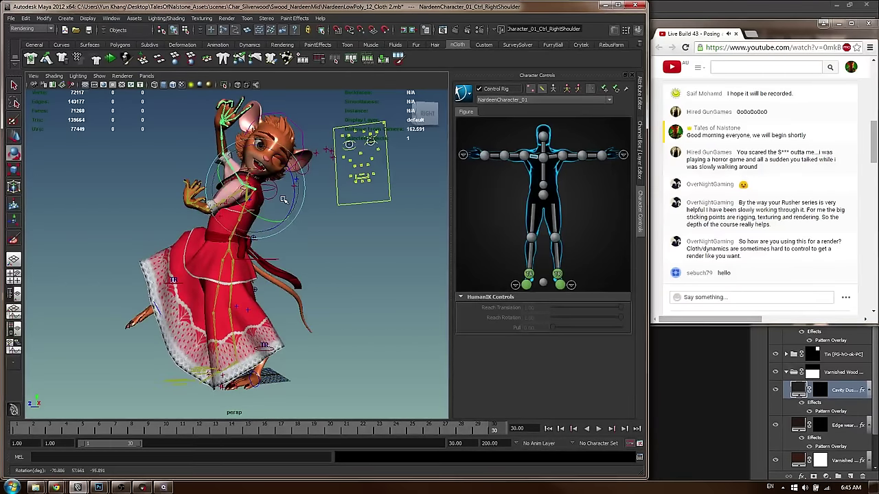
left_click(351, 217)
Select the right hand control of the raised arm and rotate it so the fingers tilt over toward the head
middle_click_drag(228, 114, 236, 224, "alt")
right_click_drag(236, 224, 323, 227, "alt")
left_click(232, 193)
left_click_drag(229, 213, 197, 176)
right_click_drag(295, 218, 235, 224, "alt")
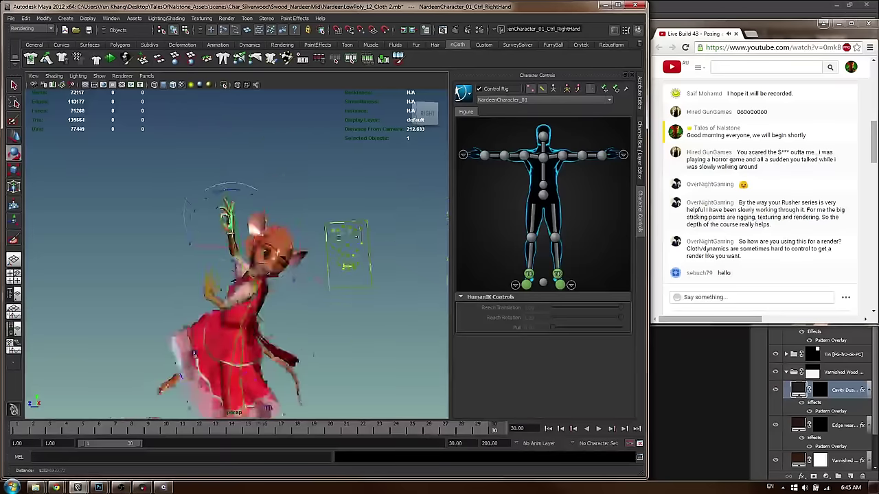
middle_click_drag(235, 224, 221, 184, "alt")
left_click_drag(221, 184, 220, 182, "alt")
scroll(264, 200, "up", 3)
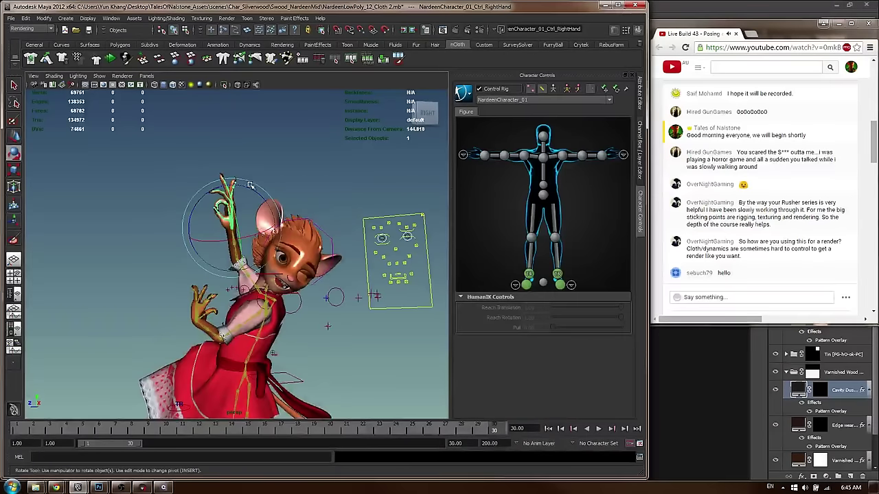
left_click(256, 151)
Extend the end of the playback range to frame 40
scroll(256, 151, "up", 2)
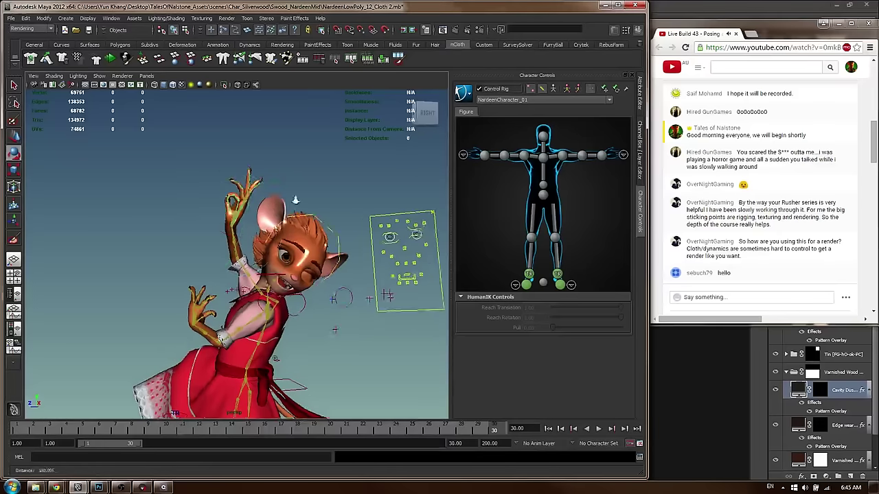
left_click_drag(251, 166, 252, 172, "alt")
middle_click_drag(252, 171, 260, 179, "alt")
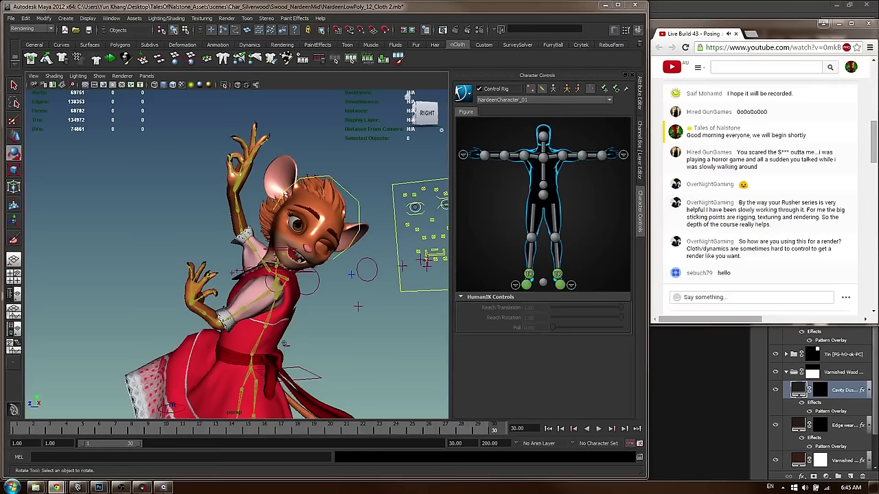
left_click_drag(110, 273, 133, 268, "alt")
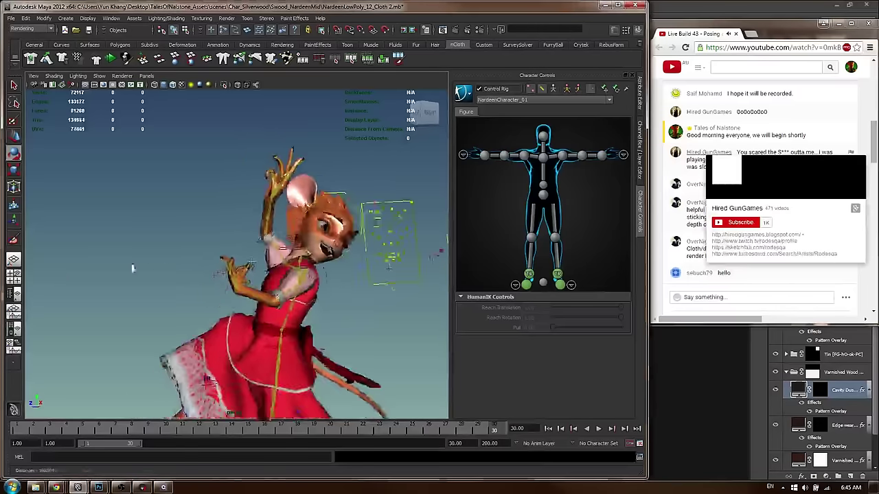
middle_click_drag(133, 268, 174, 220, "alt")
left_click_drag(183, 343, 255, 303, "alt")
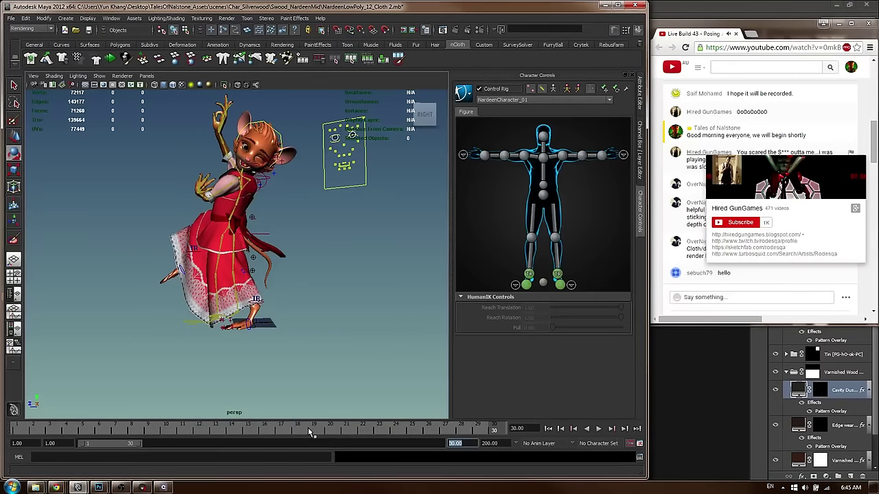
type("40")
key("Return")
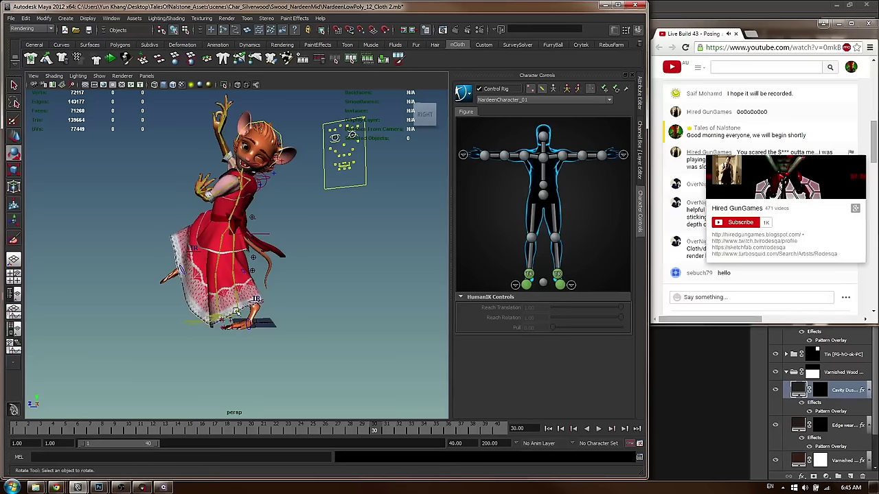
Open the Outliner, place it clear of the character and select NardeenCharacter_01_Ctrl_Reference
right_click_drag(208, 260, 311, 272, "alt")
key("shift+o")
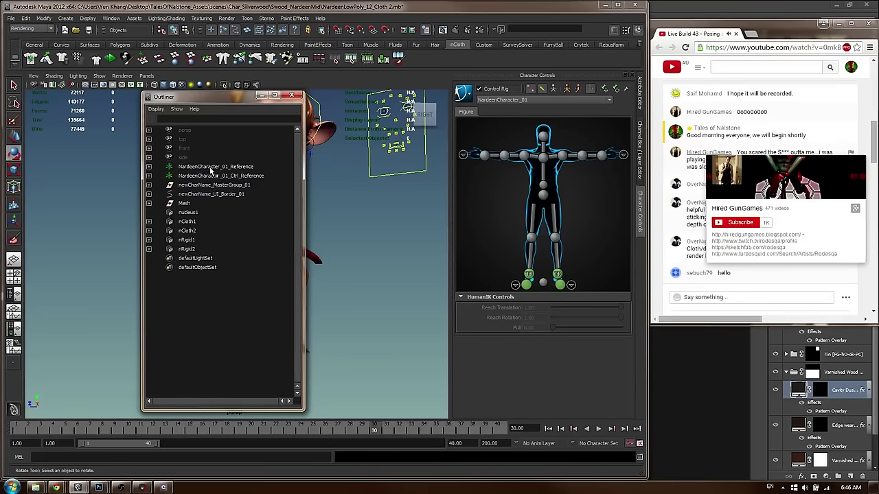
left_click_drag(211, 101, 80, 115)
left_click(193, 170)
Try to rotate the whole character about the vertical axis with the control reference
key("w")
key("e")
left_click_drag(300, 357, 273, 309)
key("ctrl+z")
left_click(155, 193)
key("ctrl+z")
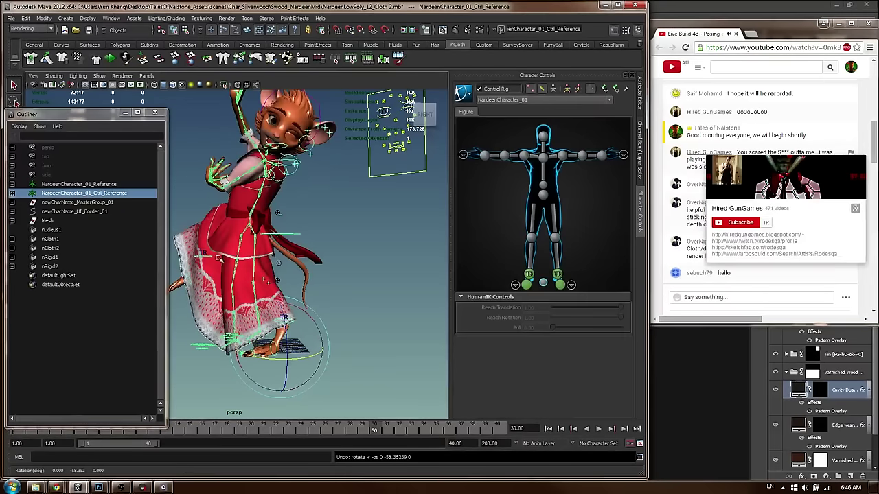
Reselect NardeenCharacter_01_Ctrl_Reference and set a key on it at frame 30
key("w")
left_click(101, 187)
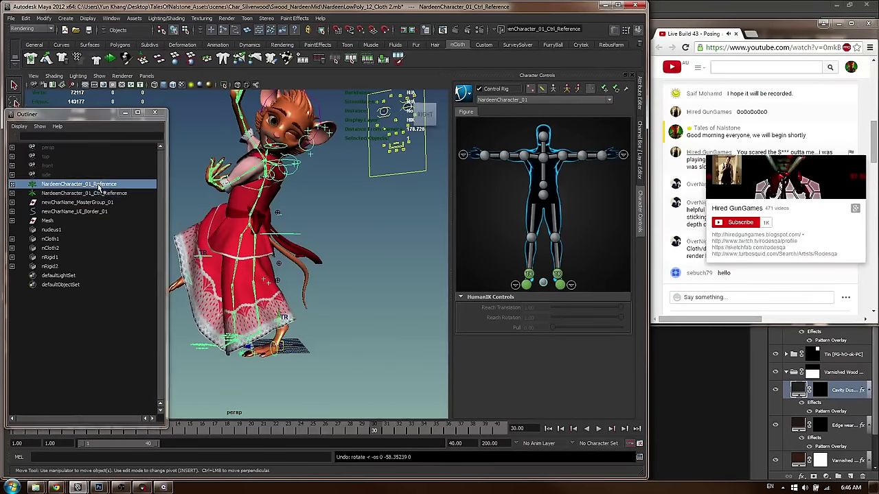
left_click(102, 194)
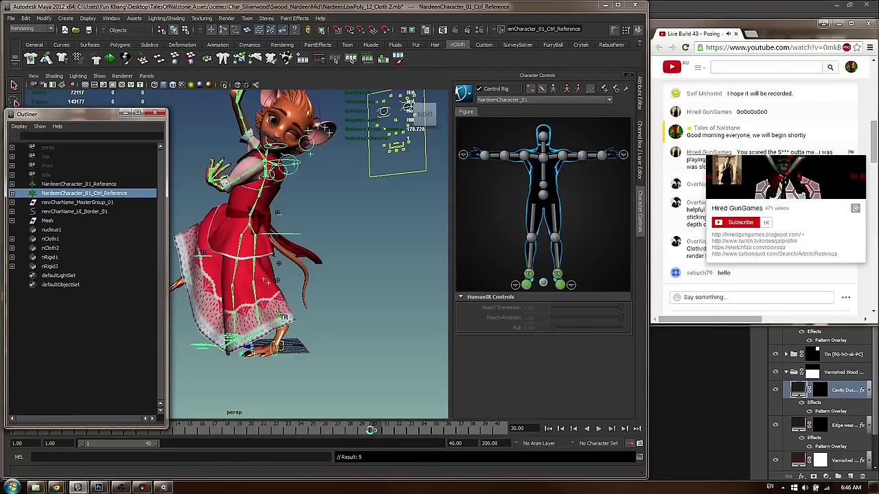
At frame 40, close the Outliner, turn the whole character about the vertical axis with the control reference and key it
left_click(511, 431)
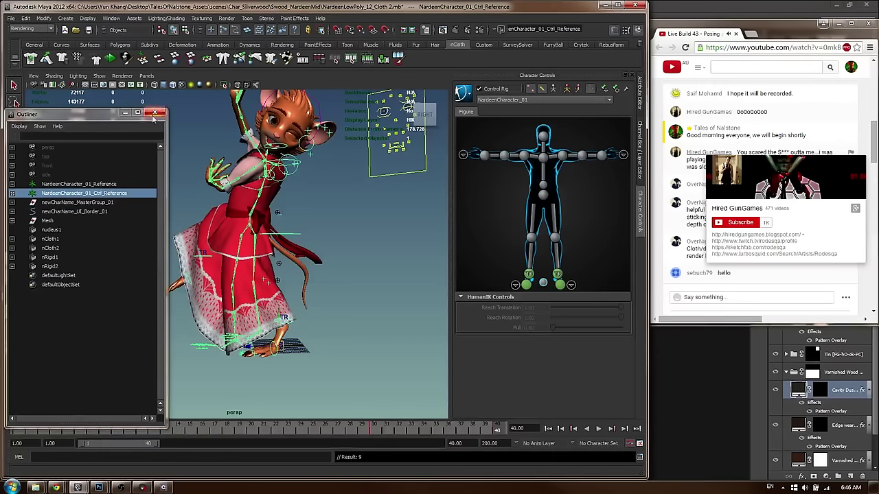
left_click(153, 114)
scroll(278, 309, "up", 2)
key("e")
left_click_drag(322, 365, 285, 373)
left_click_drag(306, 369, 295, 375)
key("s")
Play the cloth simulation from frame 1 through frame 40 so the skirt flares out with the character's turn
left_click_drag(357, 431, 16, 430)
scroll(227, 334, "down", 3)
left_click_drag(227, 333, 312, 277, "alt")
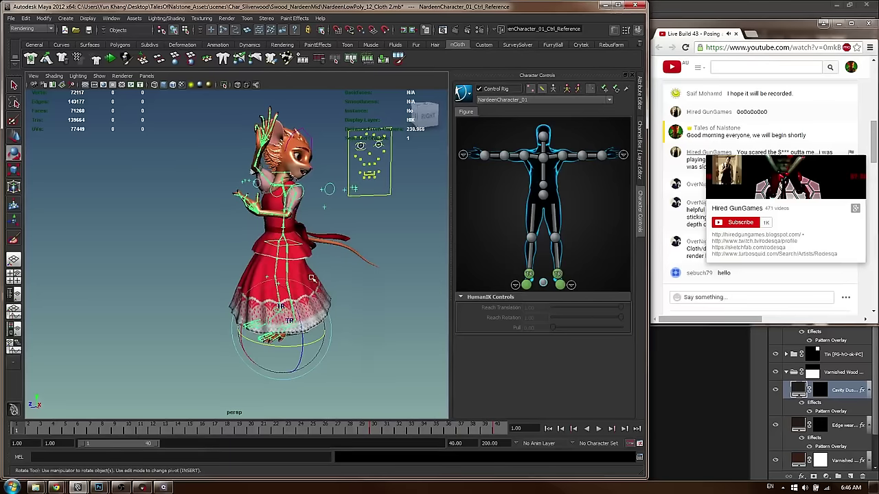
key("alt+v")
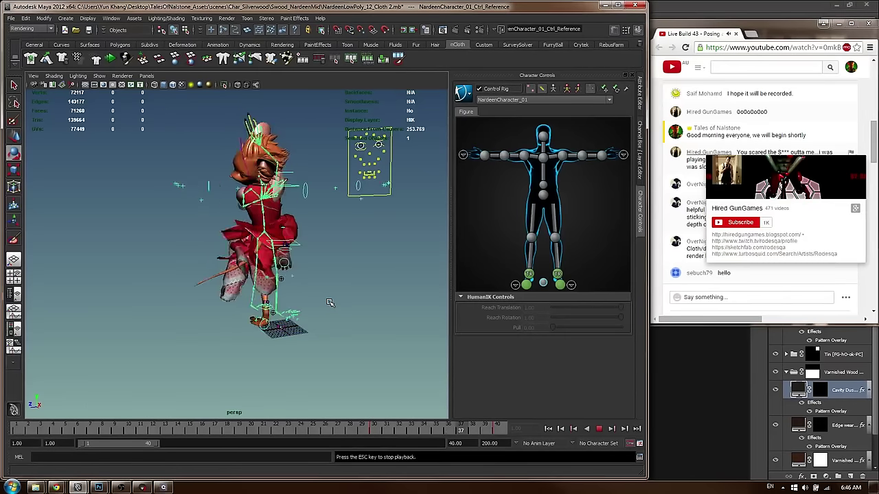
left_click_drag(355, 290, 292, 254, "alt")
scroll(241, 265, "up", 3)
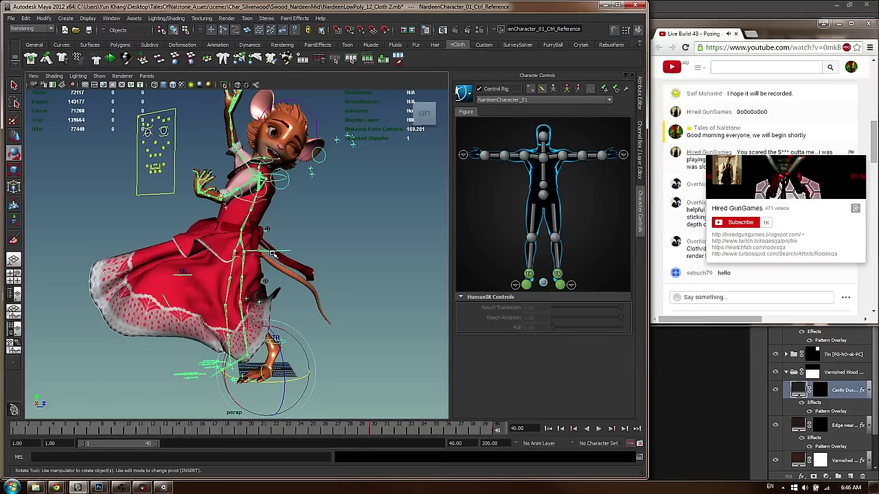
Return to frame 1 and inspect the character and the skirt from the front up close
left_click(17, 429)
left_click_drag(240, 316, 463, 312, "alt")
left_click_drag(207, 296, 205, 296, "alt")
middle_click_drag(206, 296, 259, 301, "alt")
right_click_drag(259, 302, 343, 292, "alt")
left_click_drag(434, 237, 375, 259, "alt")
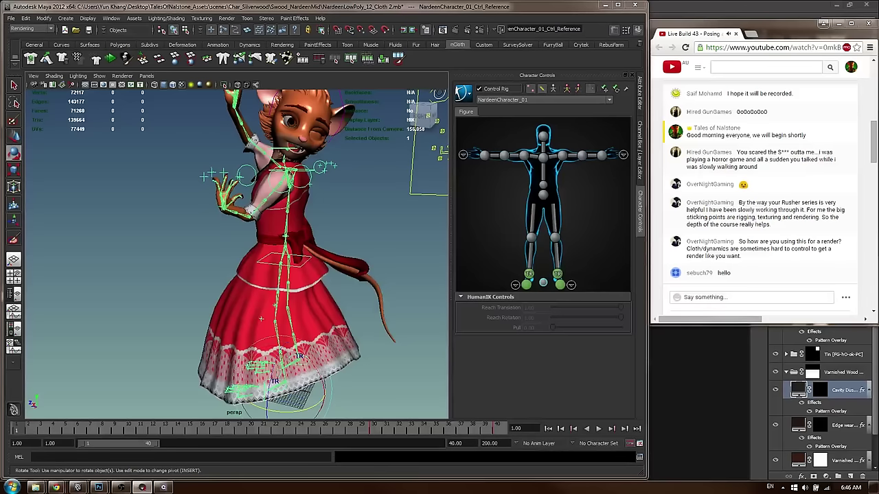
Deselect the rig, save the scene and play the cloth simulation up to frame 30
left_click_drag(362, 193, 293, 201, "alt")
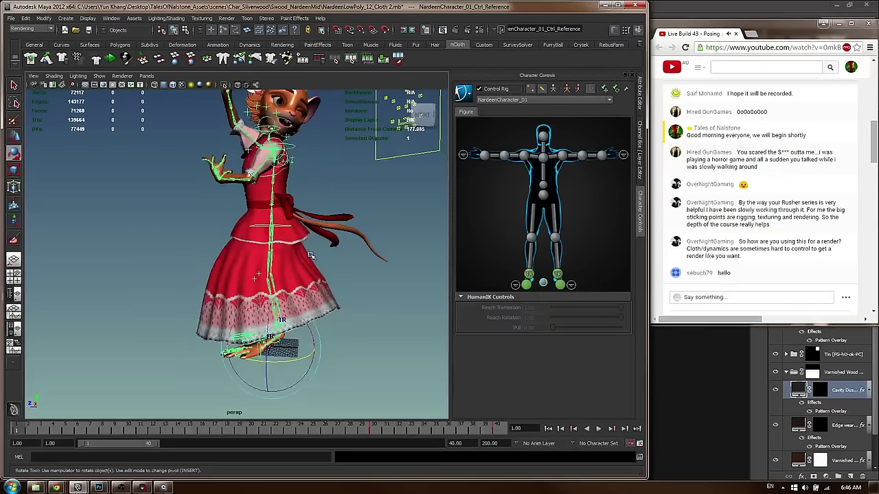
left_click(344, 289)
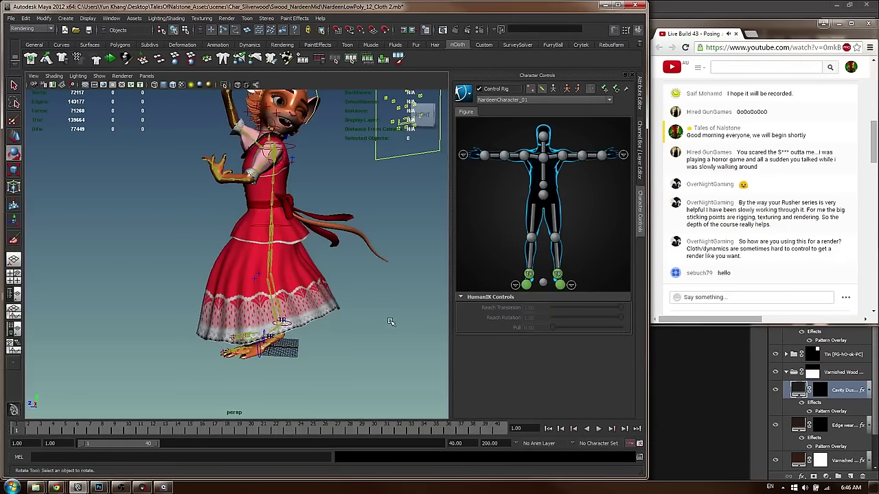
left_click_drag(329, 294, 302, 236, "alt")
key("ctrl+s")
key("alt+v")
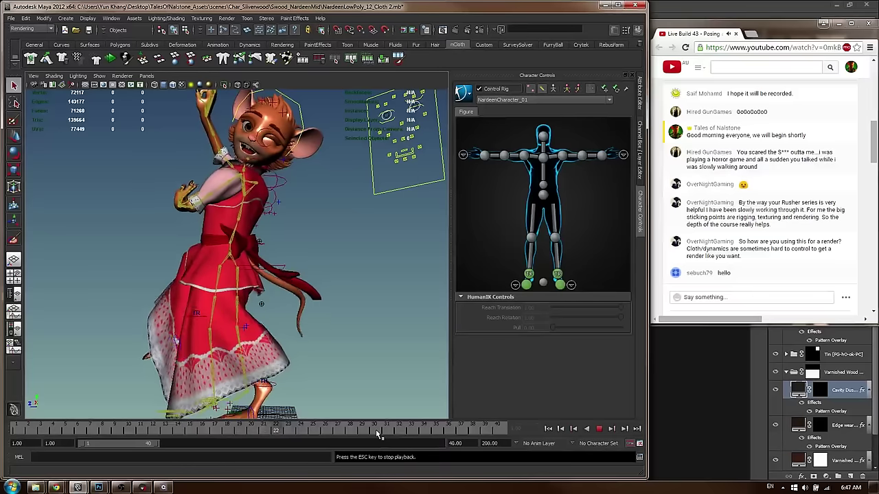
key("Escape")
Select NardeenCharacter_01_Ctrl_Reference in the Outliner and move it about 0.17 units along Z at frame 30
left_click_drag(392, 328, 260, 257, "alt")
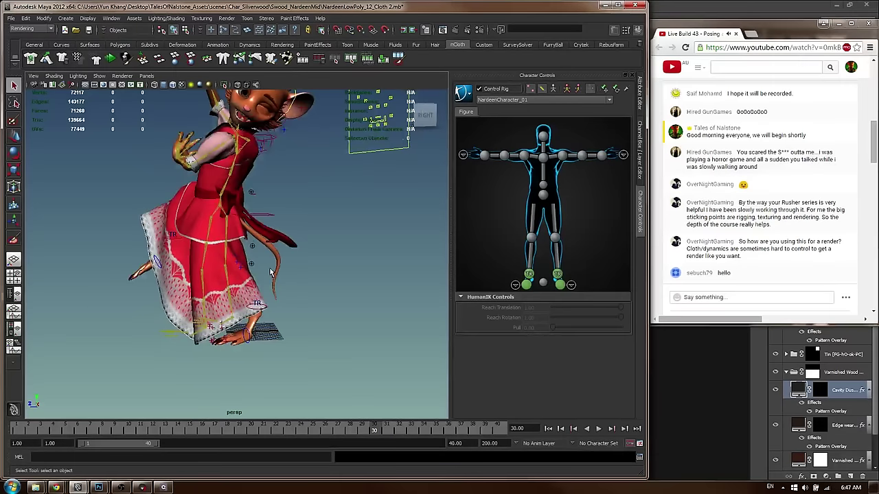
left_click(79, 193)
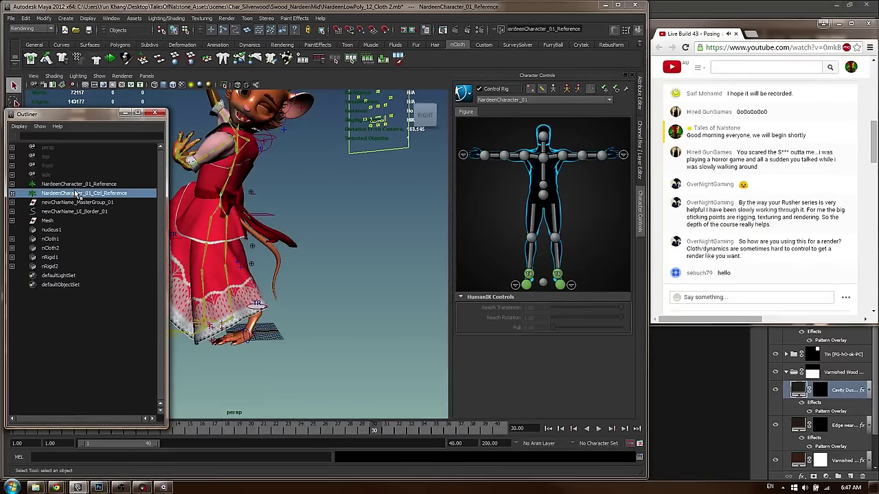
left_click_drag(348, 305, 307, 287, "alt")
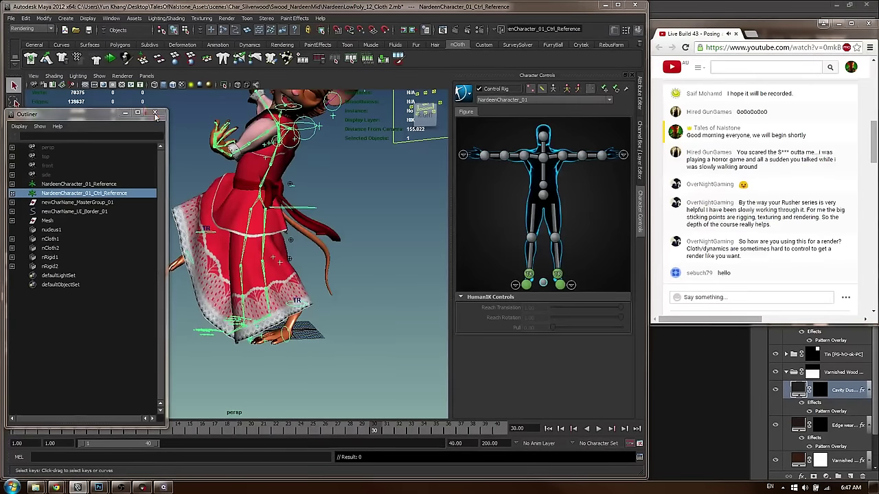
left_click_drag(357, 274, 323, 278, "alt")
right_click_drag(322, 278, 346, 306, "alt")
middle_click_drag(336, 343, 342, 296, "alt")
key("w")
left_click_drag(282, 293, 281, 293)
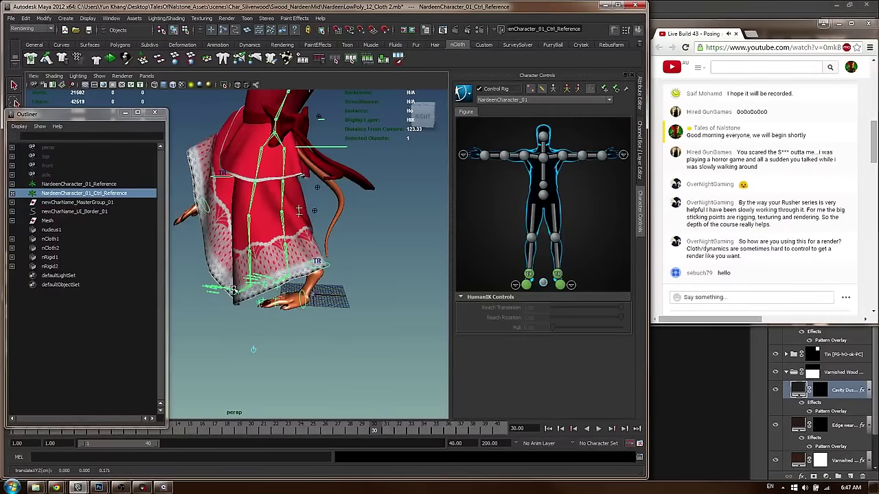
Try rotating the character's control reference about -5.6 degrees around Y, undo the rotation and close the Outliner
left_click_drag(228, 288, 272, 299, "alt")
key("e")
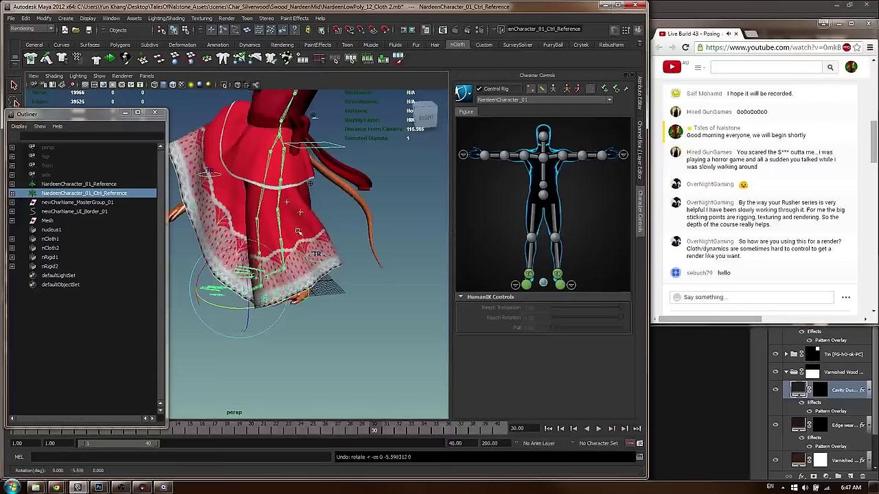
right_click_drag(298, 232, 255, 225, "alt")
middle_click_drag(255, 225, 269, 271, "alt")
left_click(154, 112)
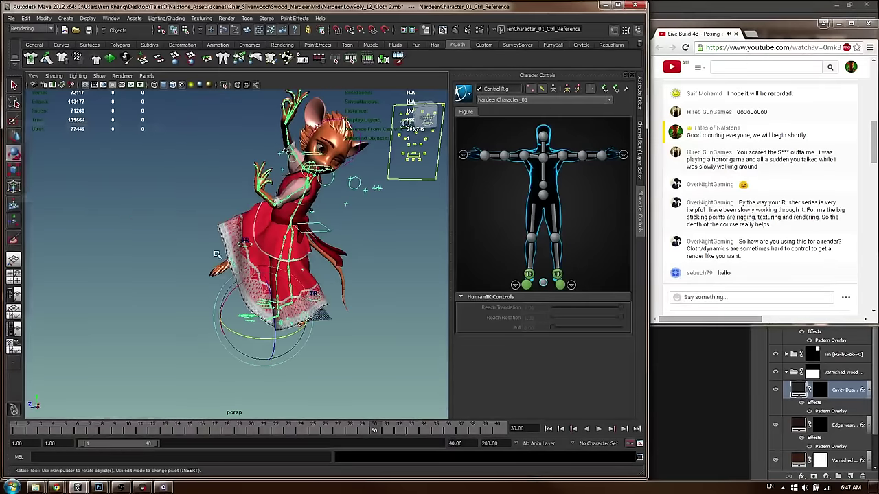
At frame 40, rotate the character's control reference about -88.5 degrees around Y and key the rotation
left_click_drag(217, 254, 270, 236, "alt")
middle_click_drag(269, 237, 266, 261, "alt")
right_click_drag(266, 261, 349, 261, "alt")
mouse_move(349, 261)
left_mouse_down("alt")
mouse_move(434, 261)
mouse_move(340, 243)
mouse_move(350, 254)
left_mouse_up("alt")
right_click_drag(350, 255, 262, 246, "alt")
scroll(262, 246, "up", 2)
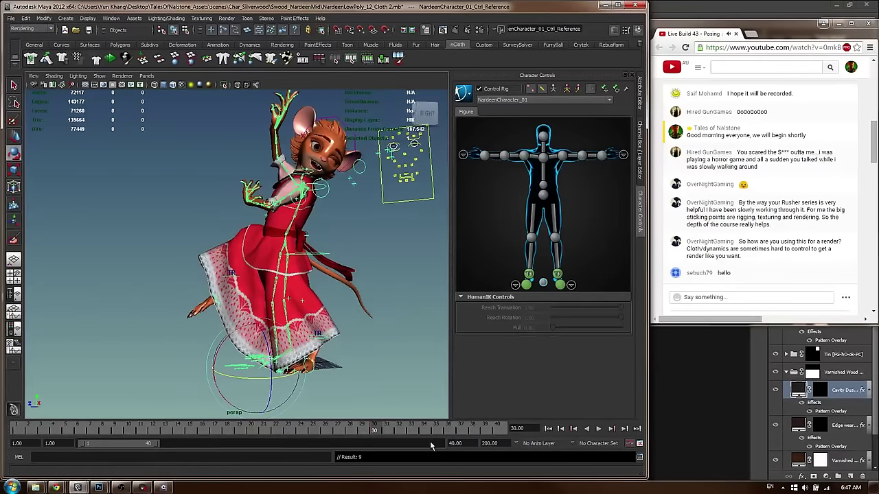
left_click(497, 430)
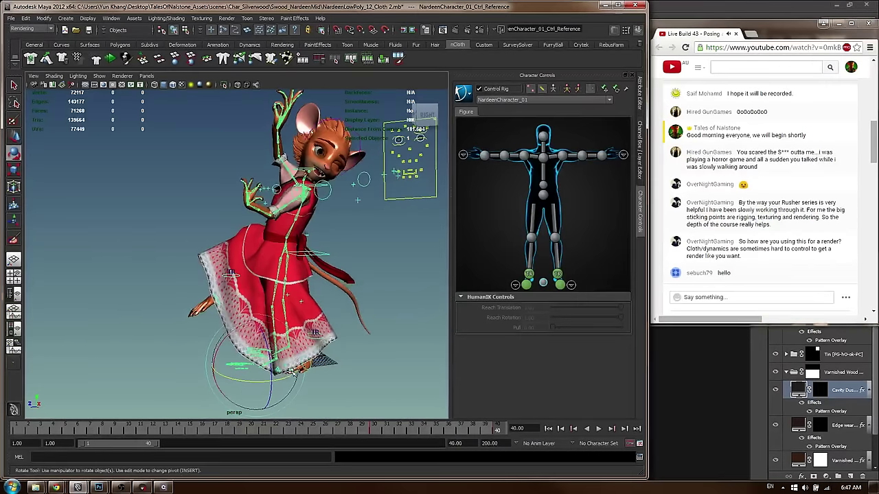
left_click_drag(265, 381, 232, 386)
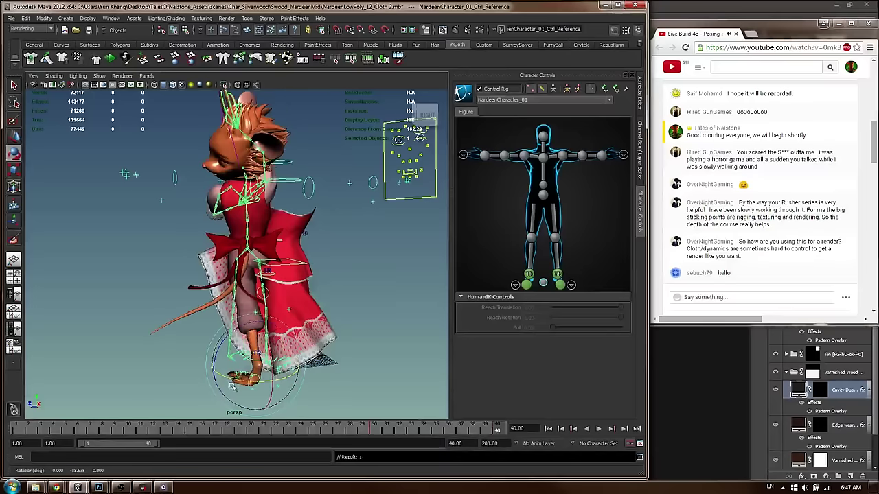
Play the simulation from frame 30 to the final pose and examine the cloth around the waist for intersections
left_click(367, 430)
key("alt+v")
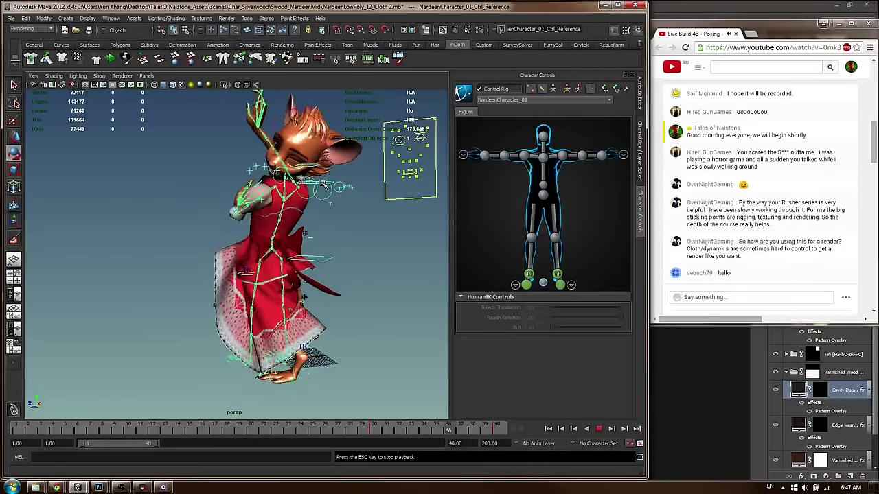
key("Escape")
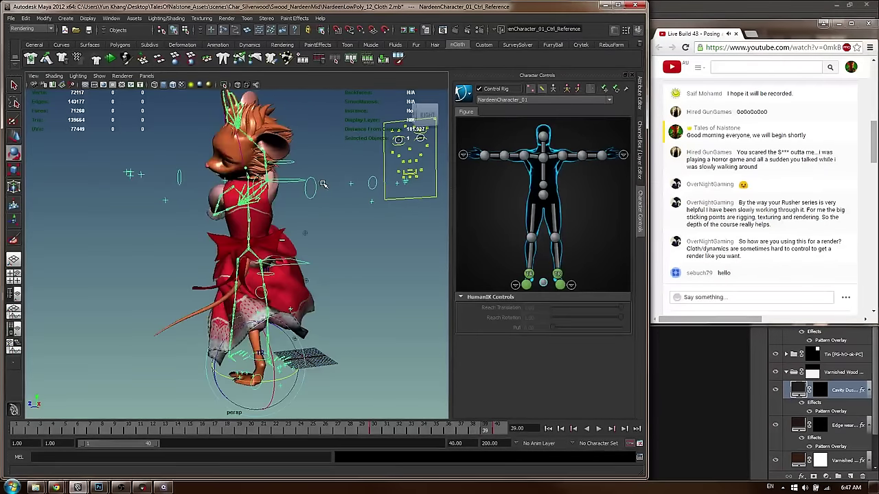
left_click_drag(315, 185, 286, 242, "alt")
key("alt+period")
right_click_drag(286, 241, 304, 260, "alt")
left_click_drag(304, 259, 297, 267, "alt")
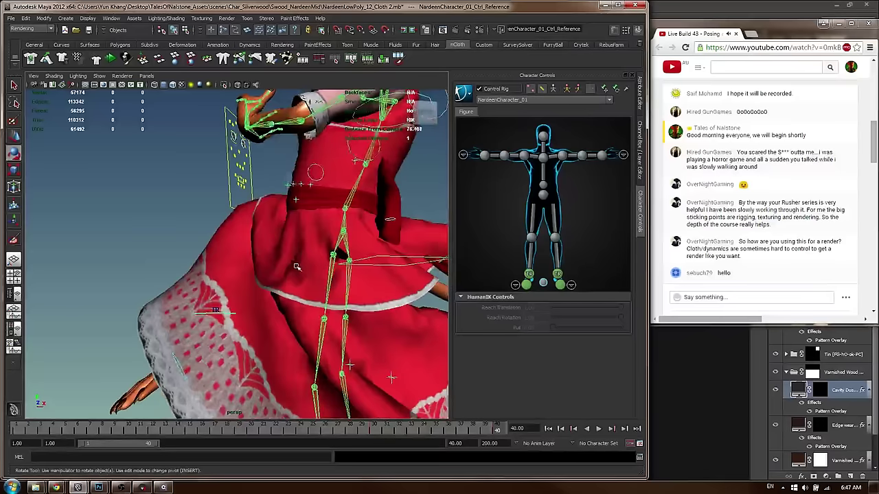
left_click(284, 250)
left_click_drag(298, 230, 342, 197, "alt")
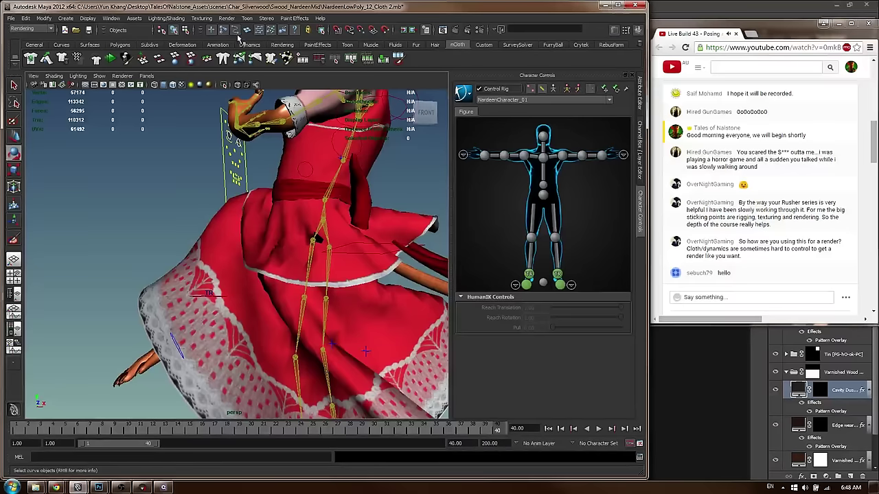
Select the corset mesh, save the scene and show the corset's nCloth attributes
left_click(417, 218)
key("ctrl+s")
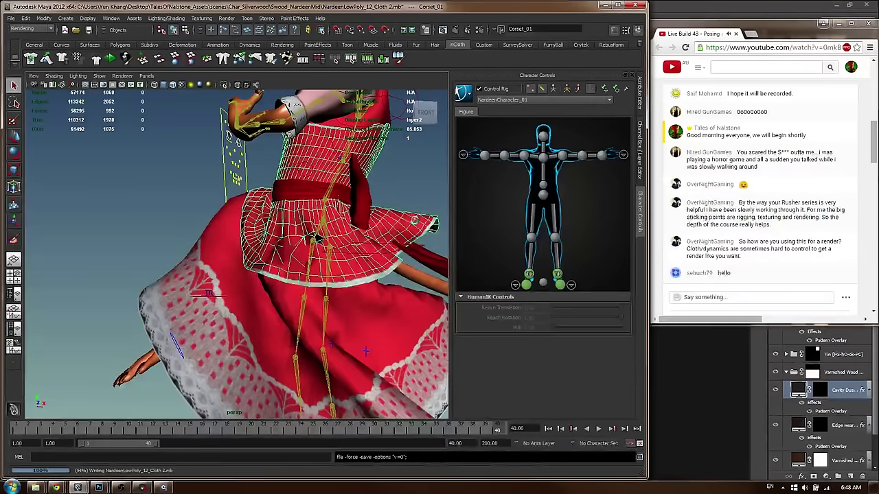
key("ctrl+a")
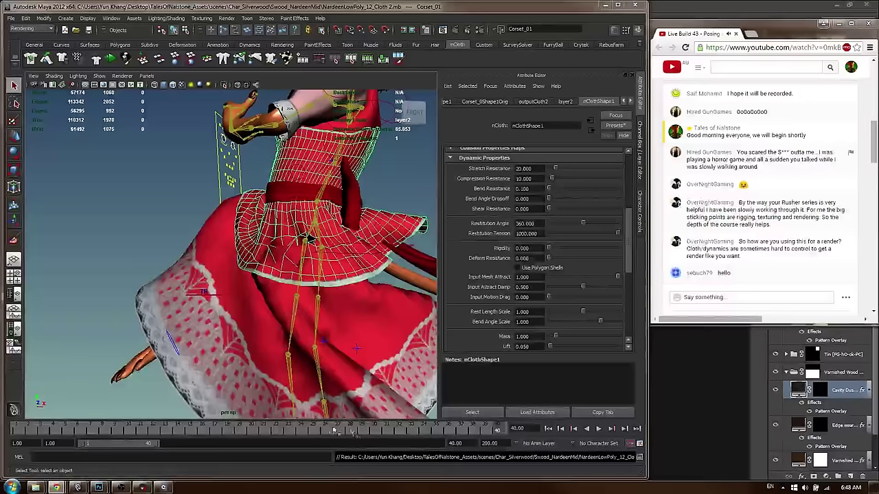
Return to frame 1, set the corset's nCloth collision Thickness to 1.000 and deselect the corset
left_click(375, 429)
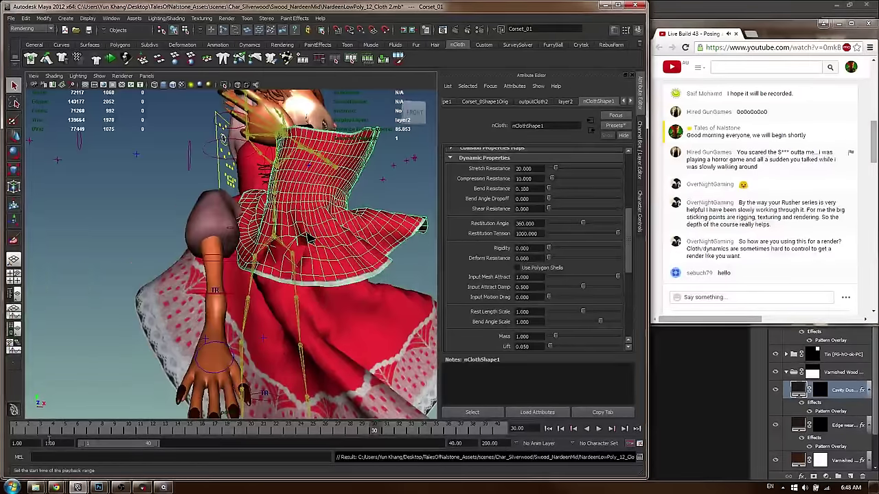
left_click_drag(42, 431, 26, 450)
left_click_drag(226, 274, 316, 257, "alt")
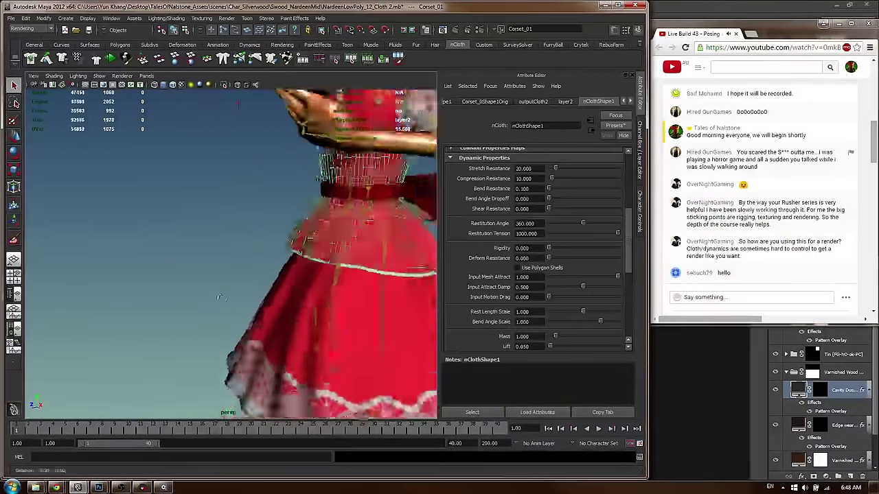
middle_click_drag(316, 257, 208, 276, "alt")
scroll(541, 226, "up", 5)
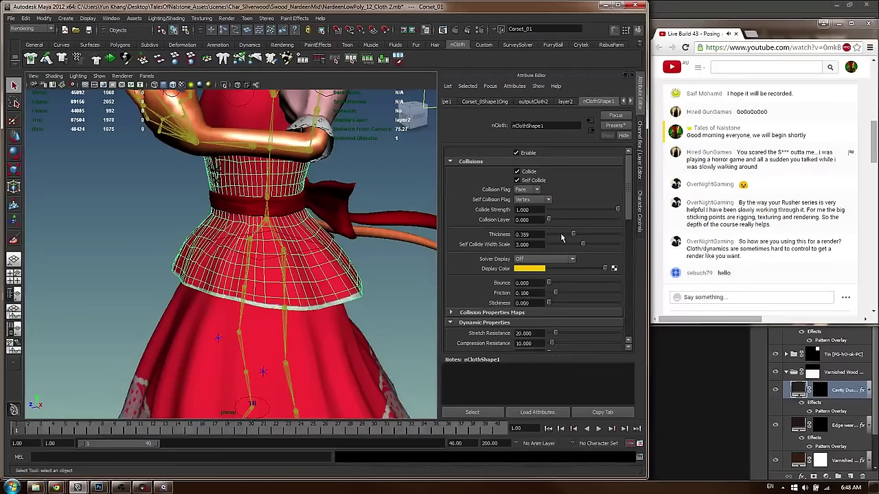
key("Return")
left_click(381, 270)
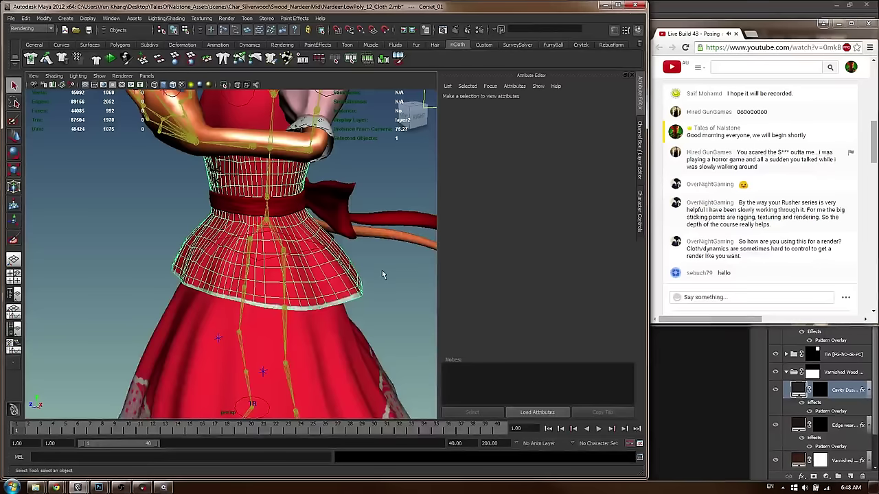
Play the simulation with the thicker corset cloth and examine how the skirt behaves through the turn
right_click_drag(353, 267, 259, 254, "alt")
middle_click_drag(260, 254, 273, 230, "alt")
key("alt+v")
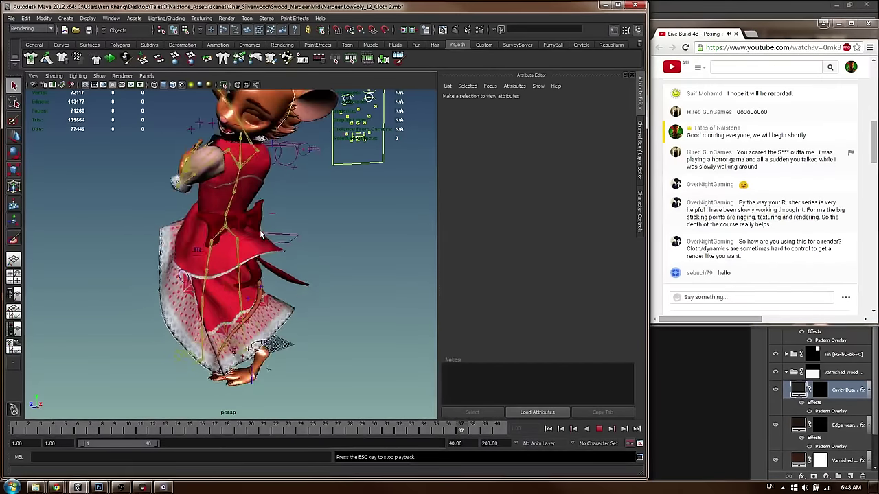
key("Escape")
left_click_drag(219, 264, 298, 258, "alt")
At frame 1, select the corset and start painting its nCloth Input Attract vertex property
left_click(16, 429)
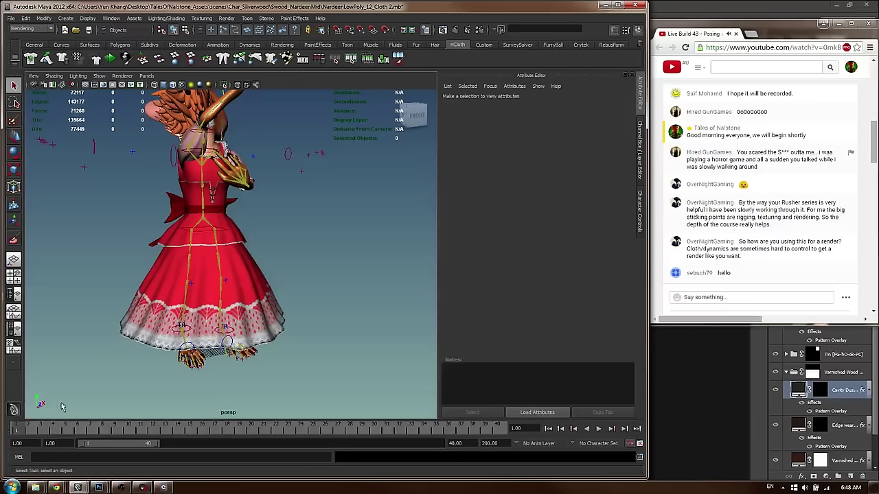
left_click(235, 229)
key("space")
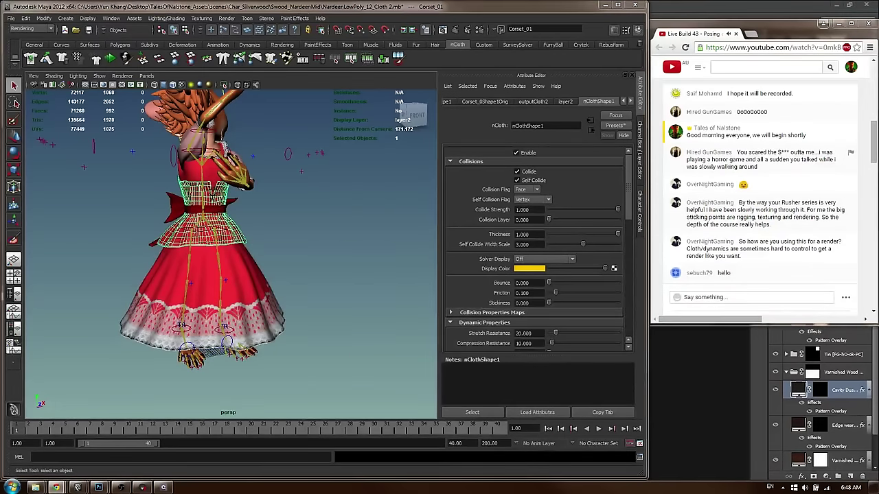
left_click_drag(271, 204, 295, 210, "alt")
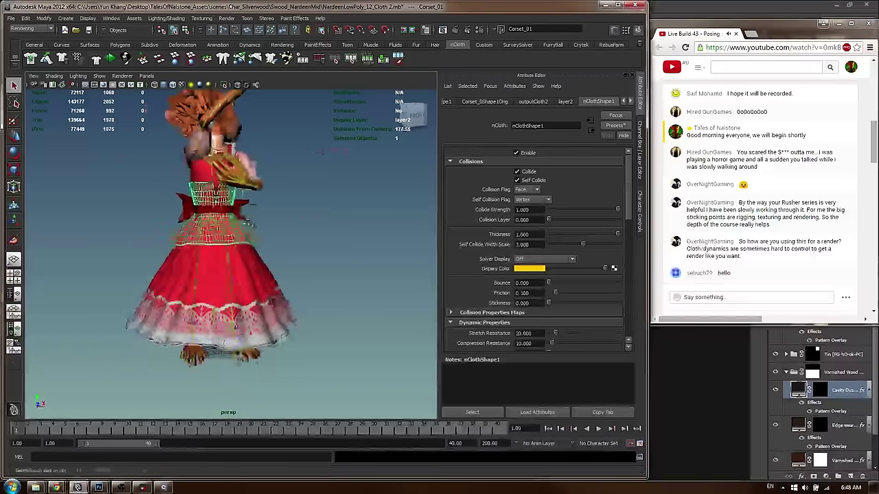
right_click_drag(296, 209, 374, 226, "alt")
left_click_drag(374, 226, 311, 211, "alt")
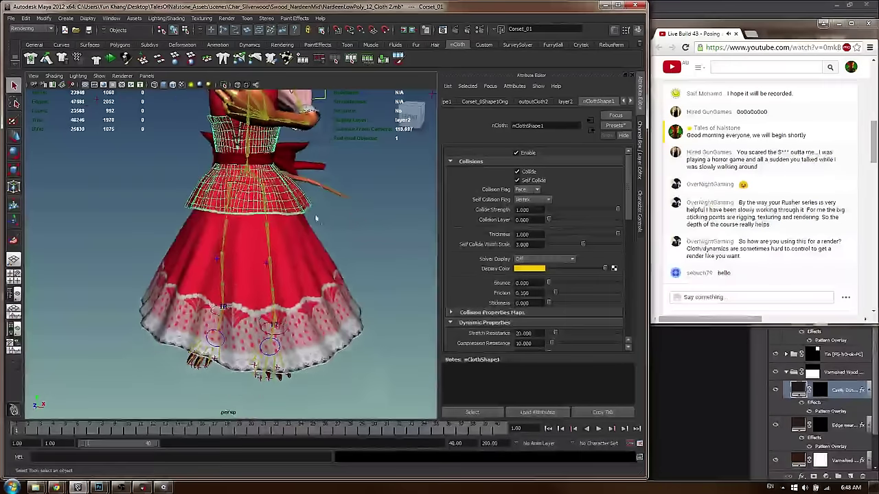
key("space")
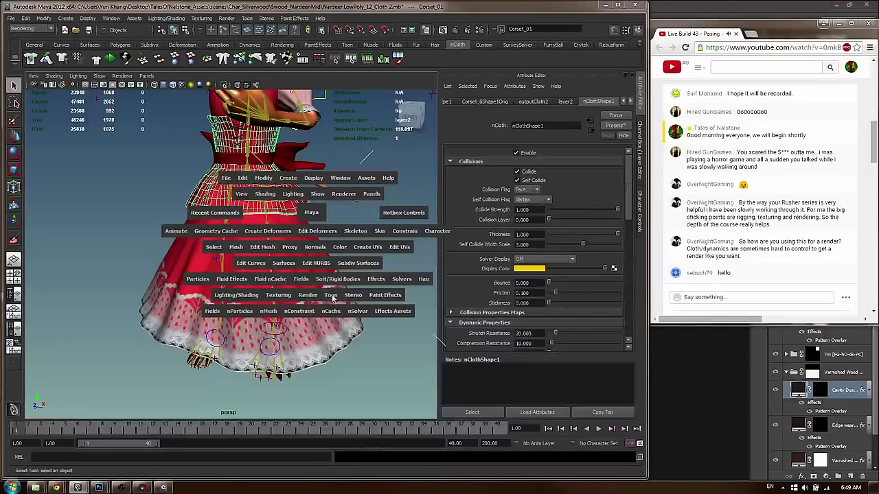
left_click(230, 313)
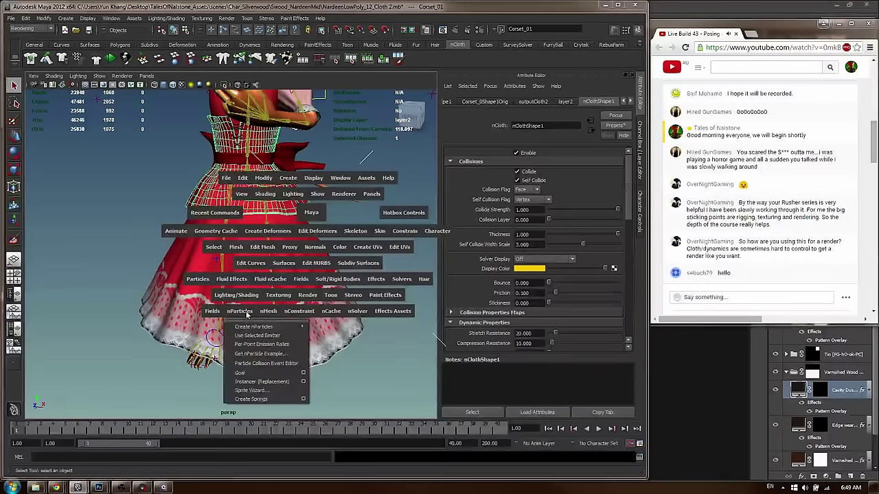
left_click(261, 312)
mouse_move(325, 413)
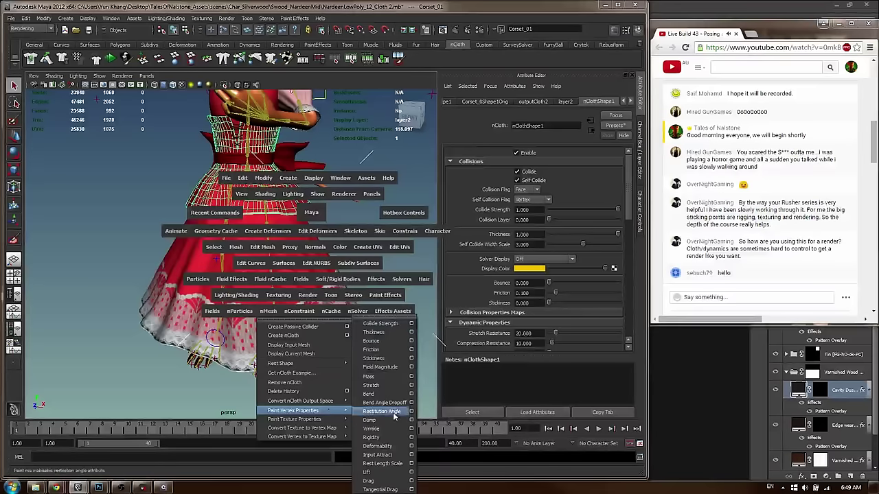
left_click(401, 311)
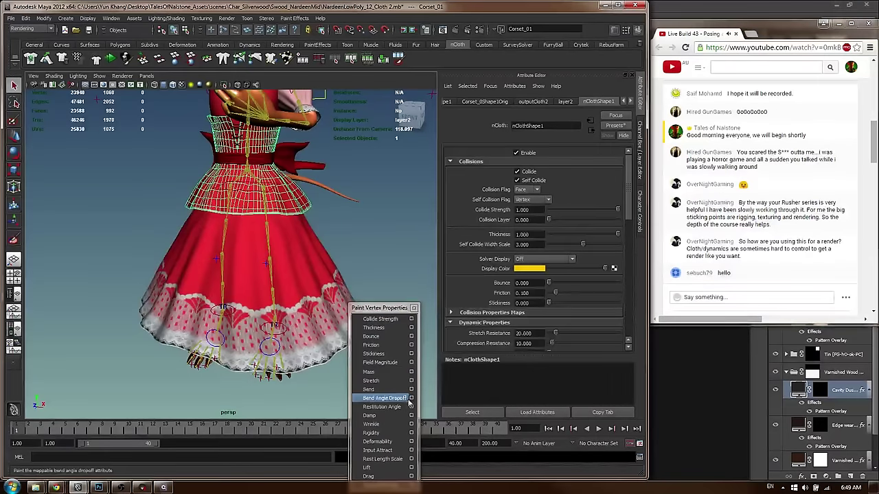
left_click(377, 451)
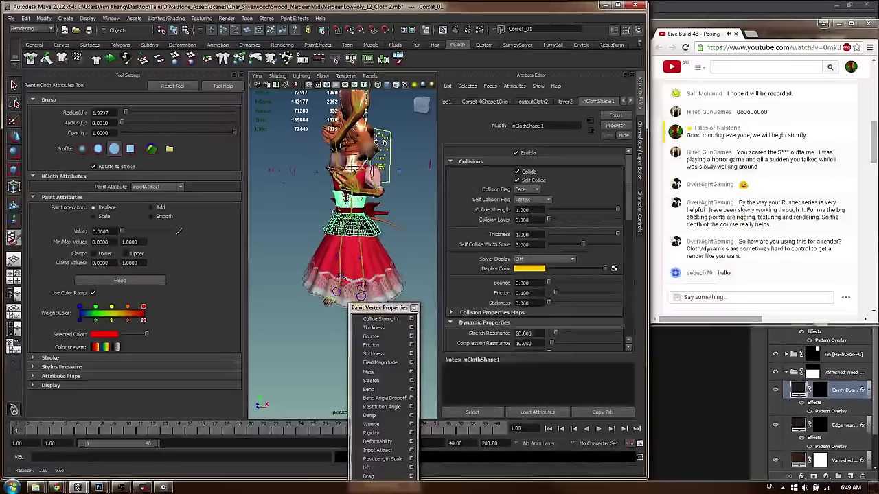
Isolate the corset and flood its Input Attract map with the Smooth operation to soften the waist transition
scroll(328, 362, "up", 5)
left_click_drag(403, 240, 374, 226, "alt")
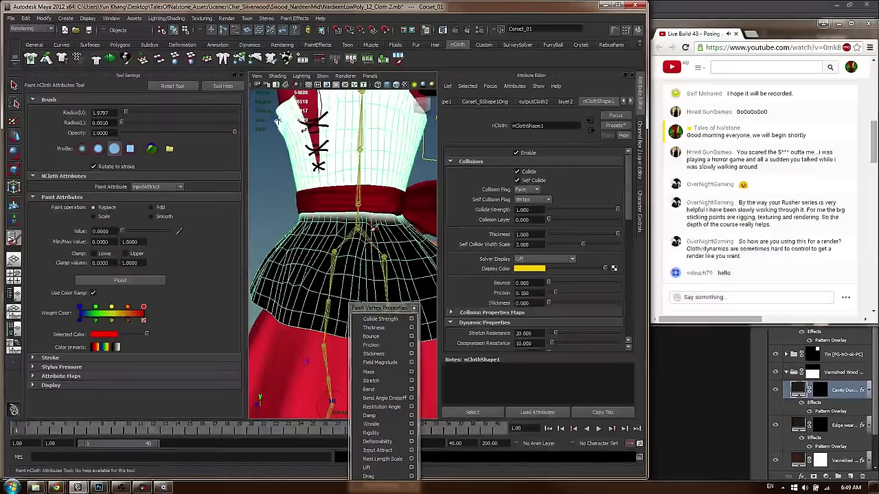
key("ctrl+1")
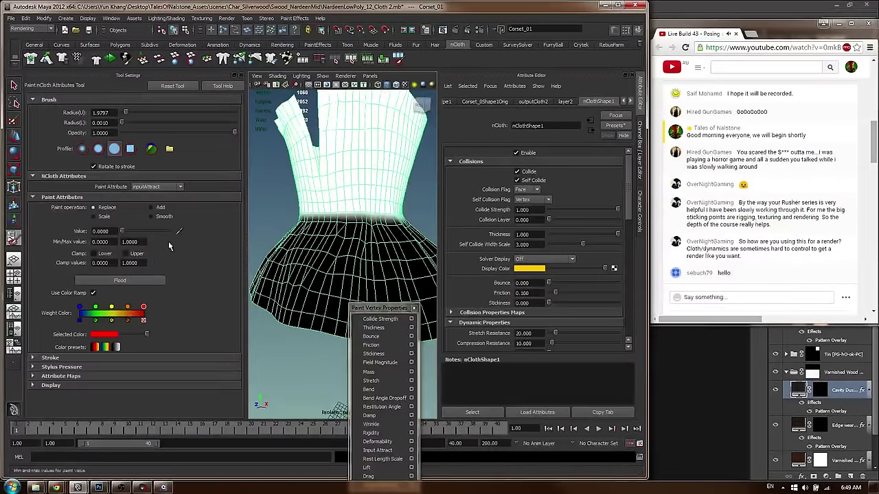
left_click(165, 216)
left_click(139, 283)
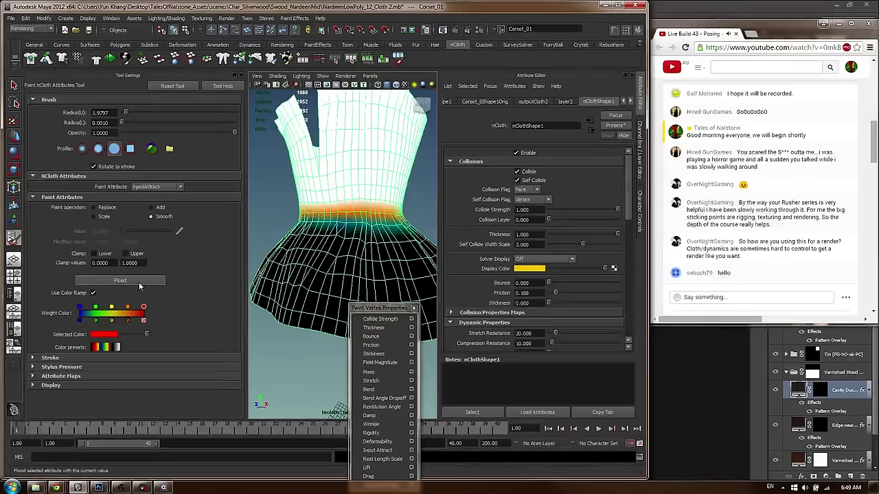
Try another Smooth flood on the corset's Input Attract map, and undo it
left_click(139, 283)
left_click_drag(352, 208, 367, 205, "alt")
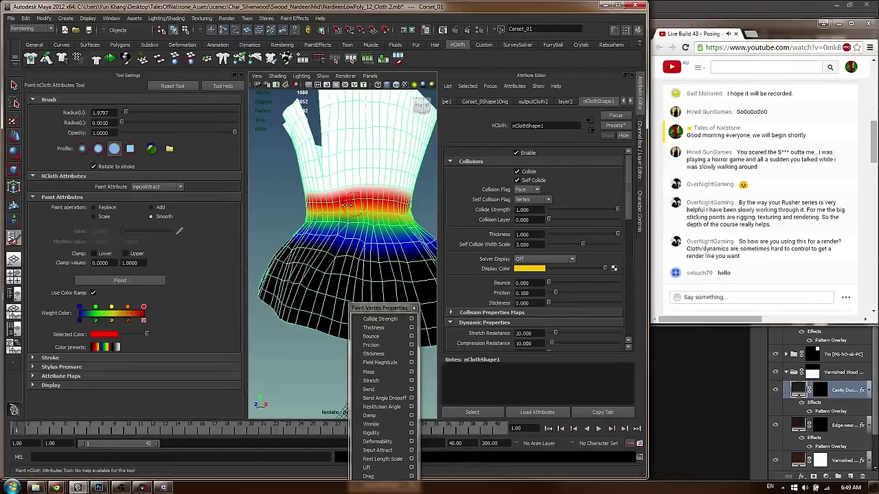
key("ctrl+z")
left_click_drag(357, 198, 340, 207, "alt")
Paint the corset's waist band on the Input Attract map with the Replace operation at value 1.0000
left_click(110, 208)
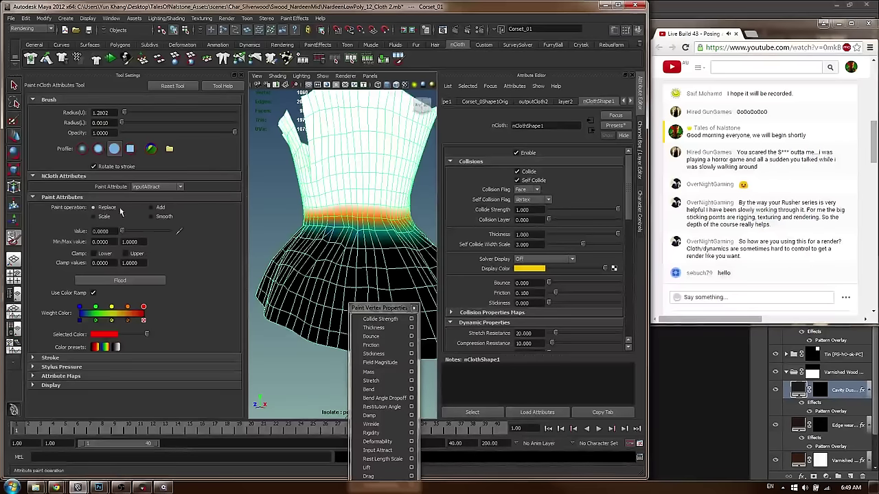
mouse_move(338, 214)
left_mouse_down()
mouse_move(401, 213)
mouse_move(377, 203)
left_mouse_up()
middle_click_drag(377, 203, 280, 206, "alt")
left_click_drag(280, 206, 367, 203)
mouse_move(377, 203)
left_mouse_down("alt")
mouse_move(321, 200)
mouse_move(417, 207)
left_mouse_up("alt")
mouse_move(425, 206)
left_mouse_down("alt")
mouse_move(289, 201)
mouse_move(372, 208)
mouse_move(299, 199)
left_mouse_up("alt")
mouse_move(357, 211)
left_mouse_down()
mouse_move(410, 214)
mouse_move(281, 206)
left_mouse_up()
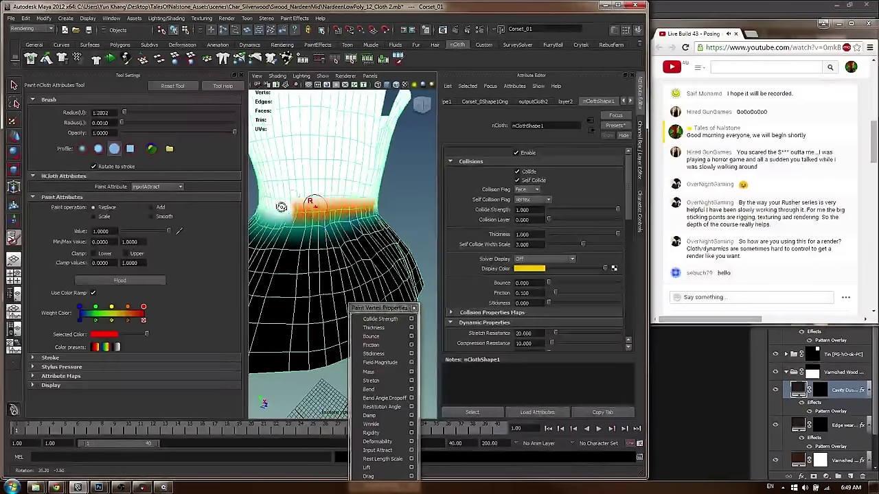
Flood the Input Attract map with the Smooth operation to blend the waist into the flared hem
left_click(159, 217)
left_click(134, 280)
left_click(134, 281)
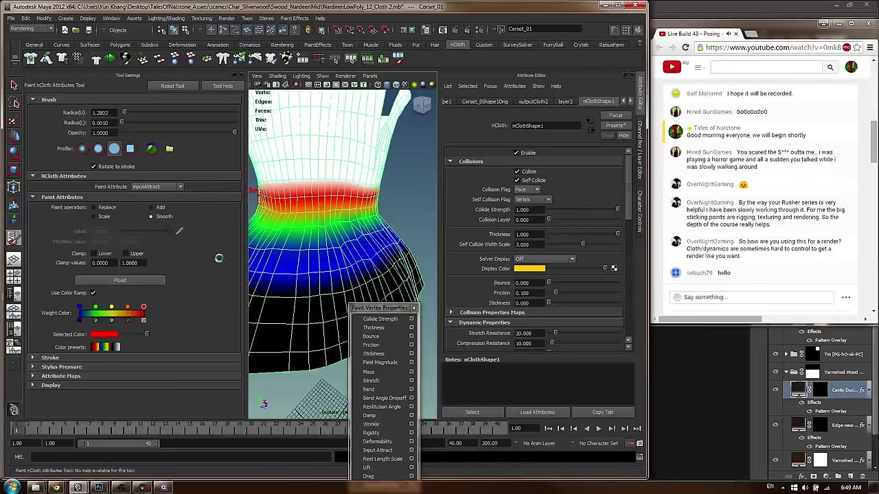
Repaint the waist above the flare with Replace at value 1.0000, and leave the paint tool for the Move tool
left_click(111, 208)
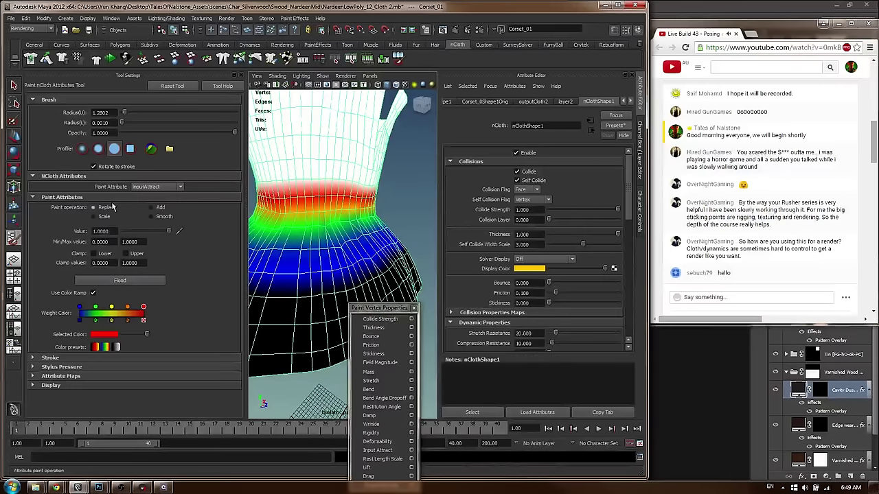
mouse_move(344, 199)
left_mouse_down("alt")
mouse_move(380, 197)
mouse_move(300, 196)
mouse_move(335, 188)
mouse_move(369, 202)
mouse_move(353, 206)
mouse_move(363, 208)
left_mouse_up("alt")
scroll(306, 189, "down", 5)
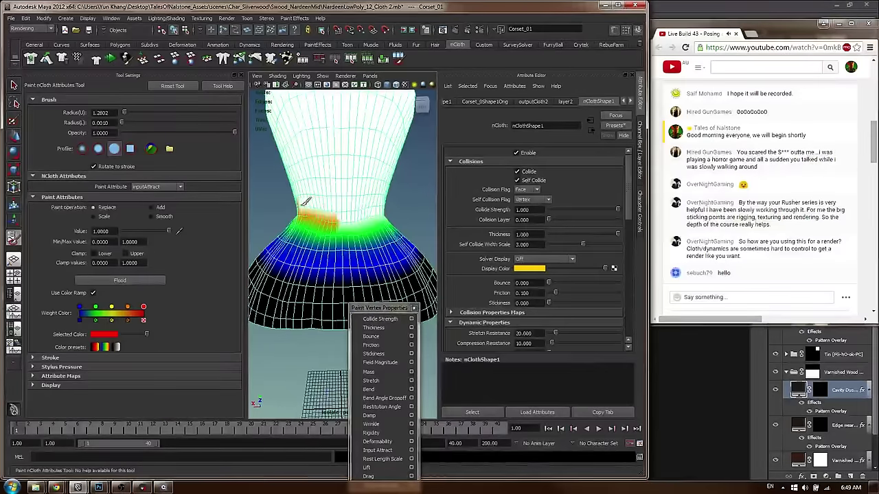
mouse_move(303, 205)
left_mouse_down("alt")
mouse_move(351, 214)
mouse_move(289, 220)
left_mouse_up("alt")
right_click_drag(279, 219, 234, 212, "alt")
key("w")
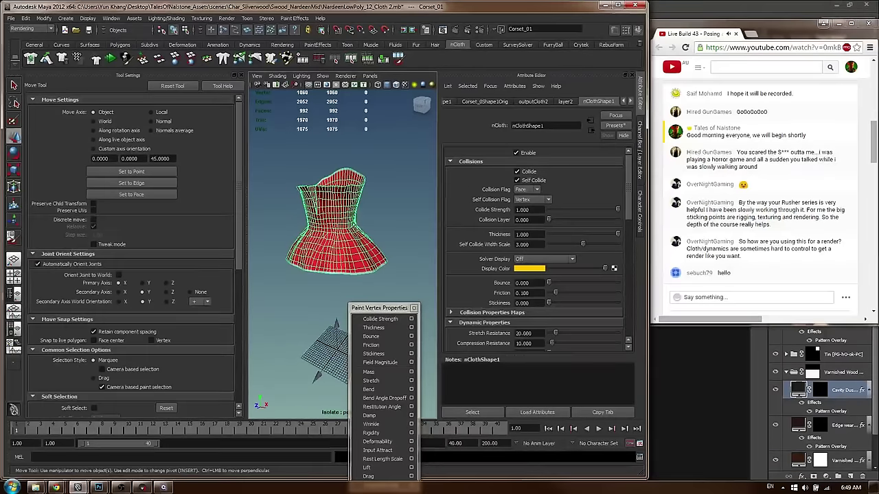
Deselect the corset and examine the isolated mesh around the waist and flare
key("alt+Tab")
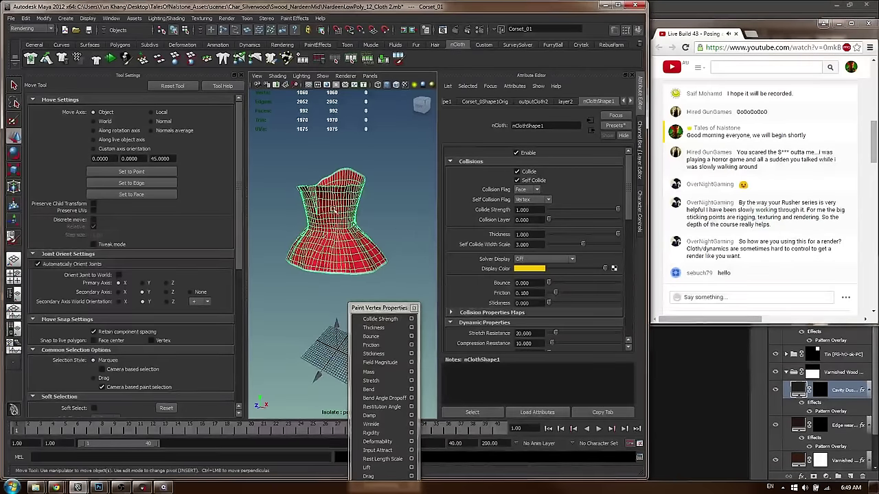
scroll(391, 213, "up", 10)
scroll(392, 212, "down", 10)
left_click(382, 190)
scroll(401, 193, "up", 5)
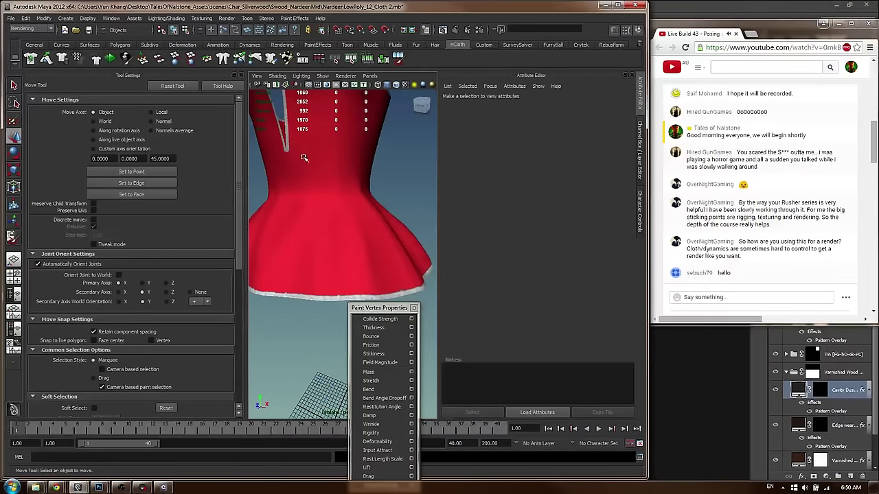
left_click(345, 181)
left_click(398, 189)
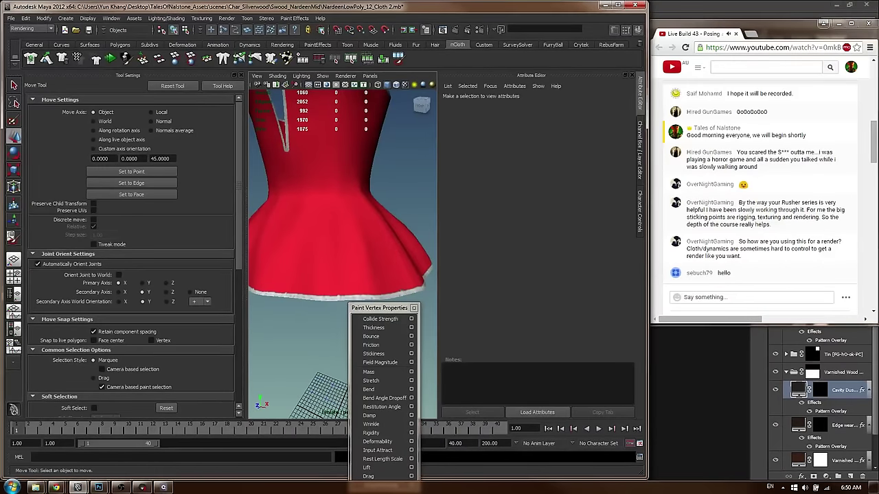
right_click_drag(371, 167, 338, 169, "alt")
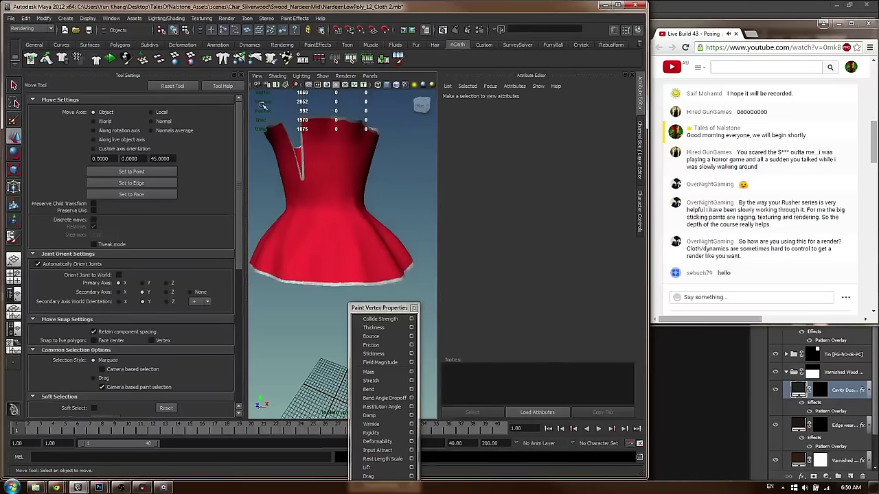
Show the Channel Box, close the Paint Vertex Properties palette and exit isolation to display the full character
key("ctrl+a")
left_click_drag(392, 125, 406, 192, "alt")
right_click_drag(406, 192, 388, 203, "alt")
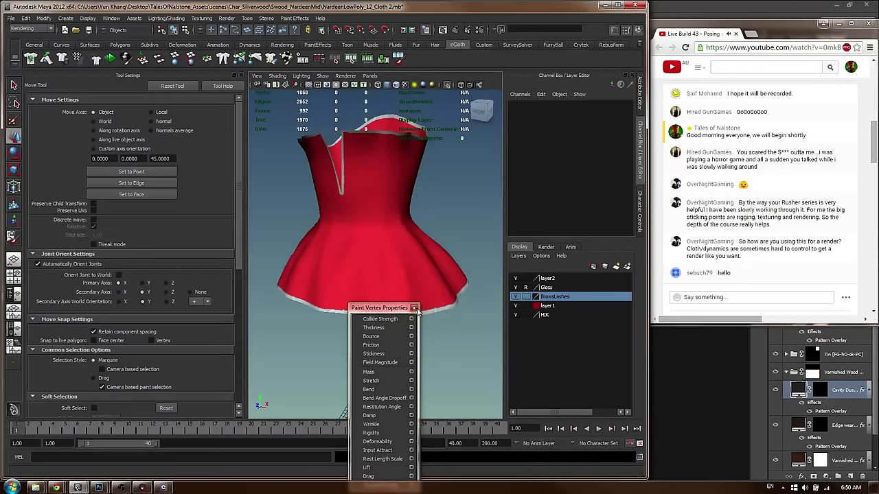
left_click(415, 308)
left_click(430, 267)
left_click(455, 216)
key("ctrl+1")
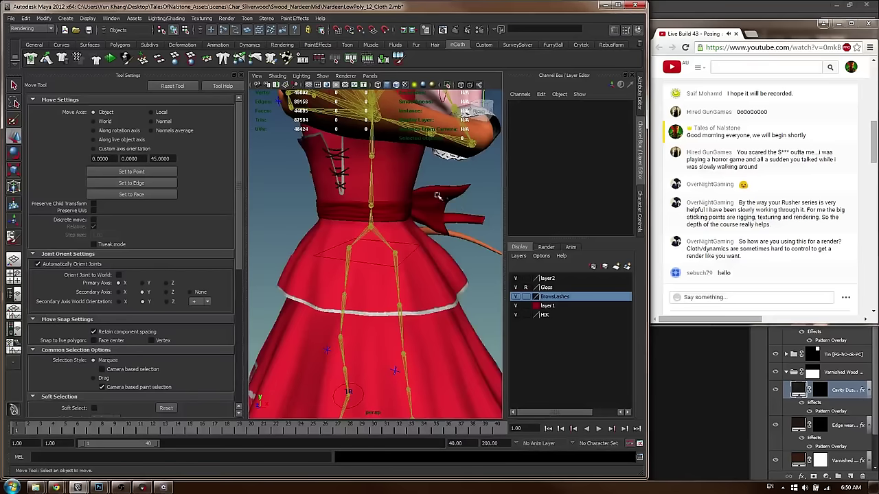
Play the simulation to frame 38, examine the corset and skirt from several angles, and return to frame 1
right_click_drag(438, 197, 401, 221, "alt")
left_click_drag(401, 222, 389, 222, "alt")
left_click(388, 224)
left_click(450, 200)
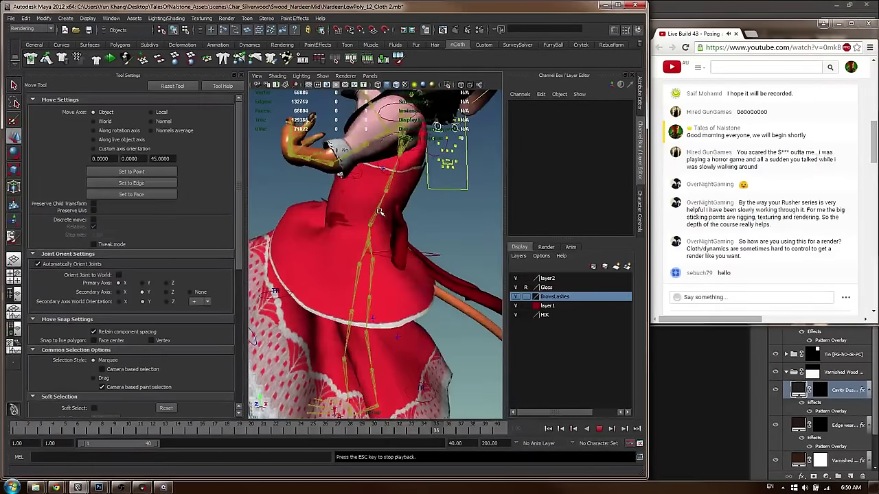
key("Escape")
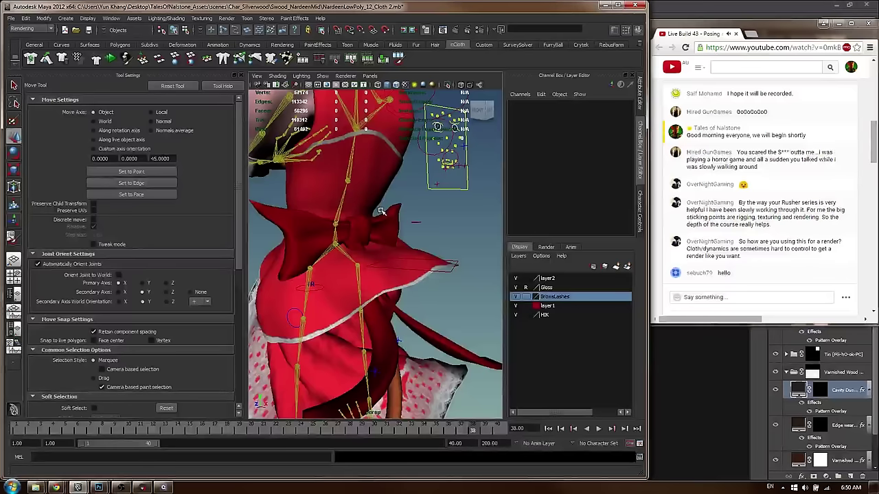
left_click_drag(381, 211, 378, 183, "alt")
right_click_drag(378, 183, 333, 200, "alt")
left_click_drag(333, 200, 351, 202, "alt")
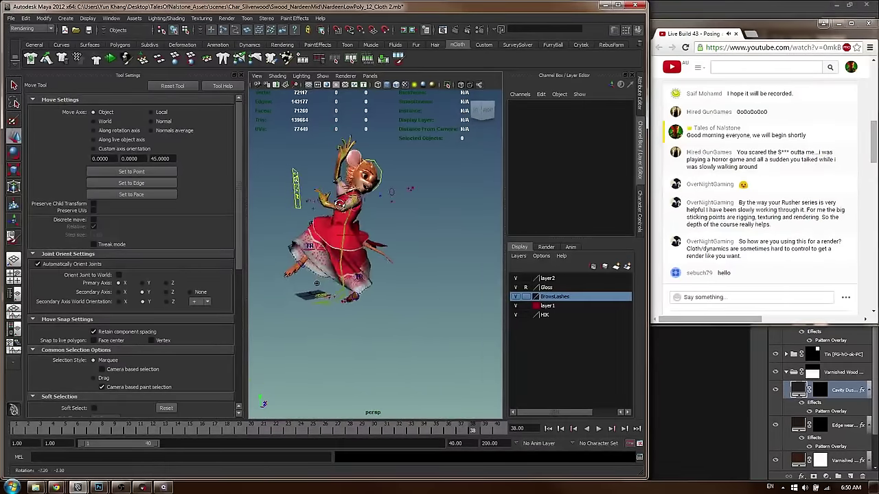
right_click_drag(339, 204, 464, 414, "alt")
left_click(17, 432)
At frame 30, move the right foot control to about X -10.4, Y 24.6, Z 42.6 and key it
left_click_drag(385, 236, 333, 230, "alt")
right_click_drag(333, 230, 388, 237, "alt")
left_click_drag(388, 237, 416, 247, "alt")
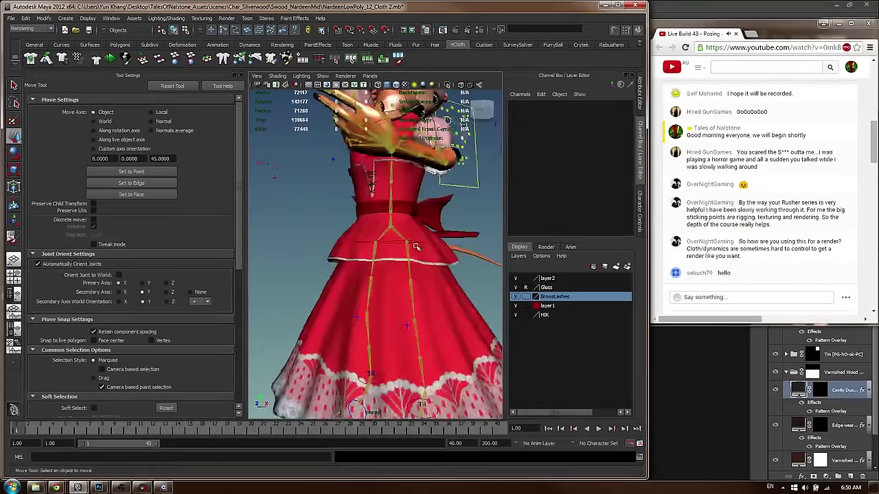
right_click_drag(416, 247, 330, 267, "alt")
left_click_drag(330, 267, 374, 291, "alt")
right_click_drag(374, 291, 446, 328, "alt")
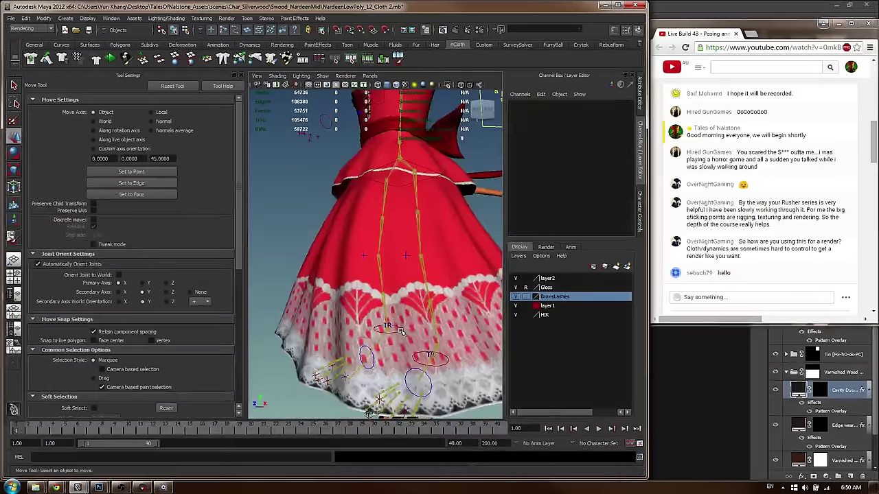
left_click(397, 331)
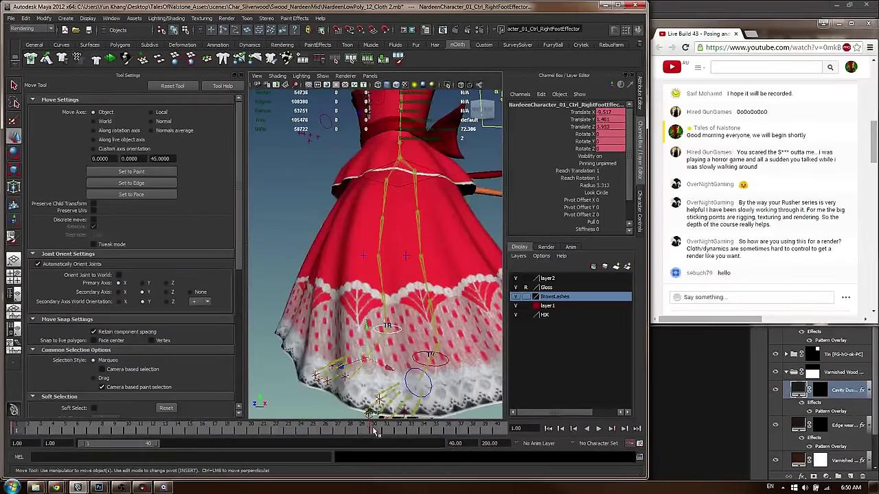
left_click(374, 432)
right_click_drag(406, 275, 354, 264, "alt")
left_click_drag(353, 265, 389, 274, "alt")
middle_click_drag(398, 281, 390, 263)
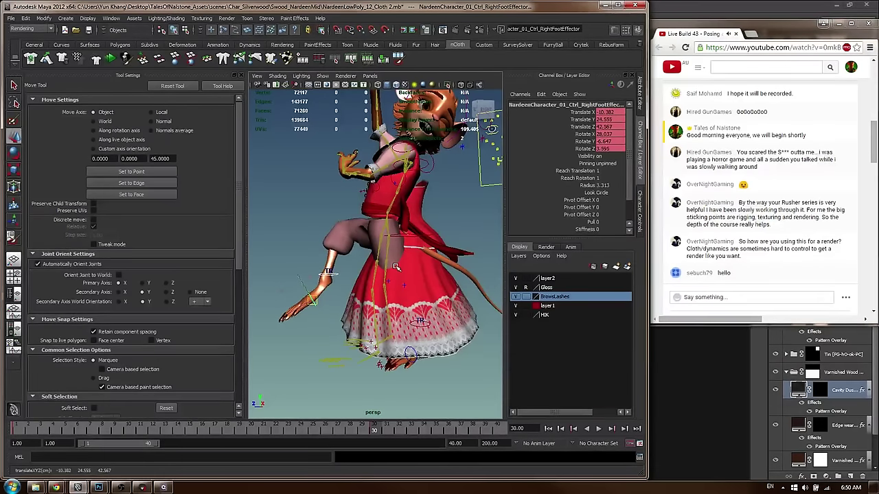
key("s")
Replay the simulation from frame 1 to frame 38, inspect the dress and belt in the adjusted pose, and return to frame 1
left_click_drag(424, 430, 7, 434)
key("alt+v")
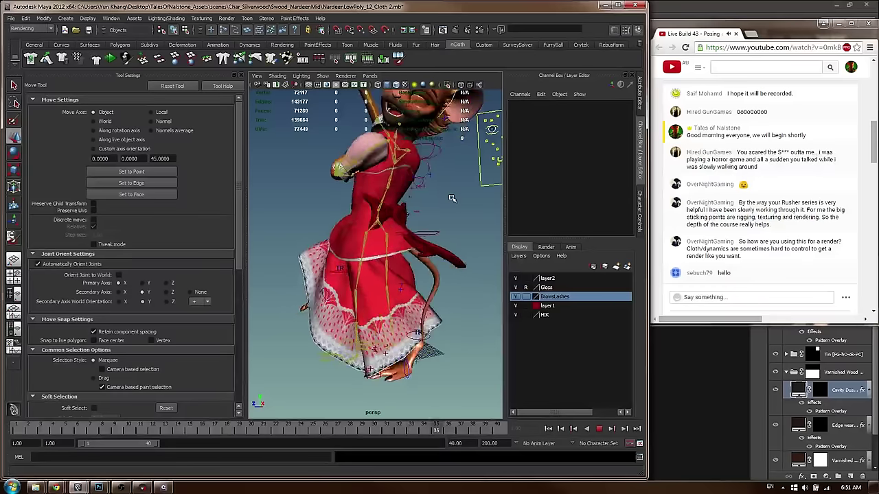
key("Escape")
left_click_drag(452, 198, 406, 214, "alt")
right_click_drag(407, 214, 440, 211, "alt")
left_click_drag(439, 212, 394, 196, "alt")
right_click_drag(394, 195, 301, 195, "alt")
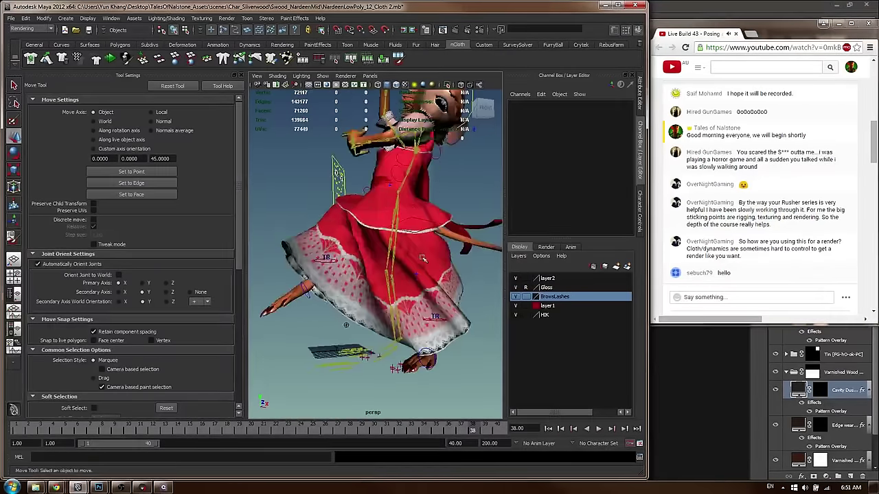
left_click_drag(358, 199, 406, 201, "alt")
left_click(394, 190)
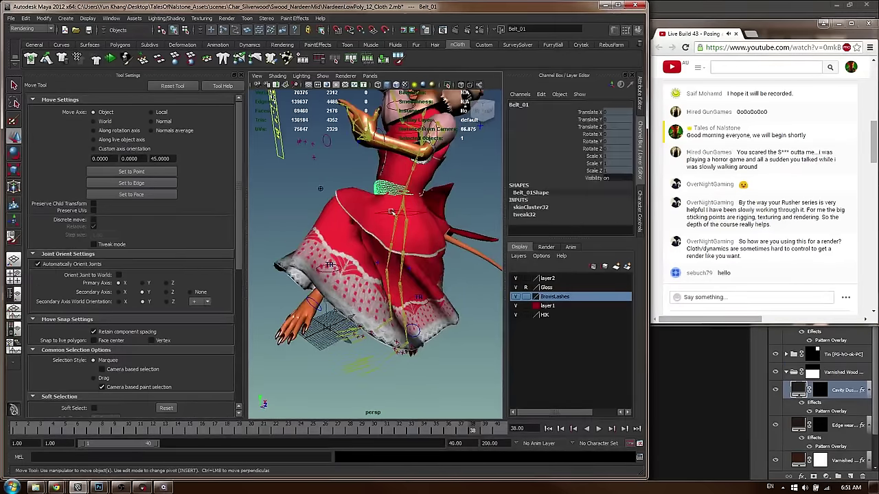
left_click(16, 428)
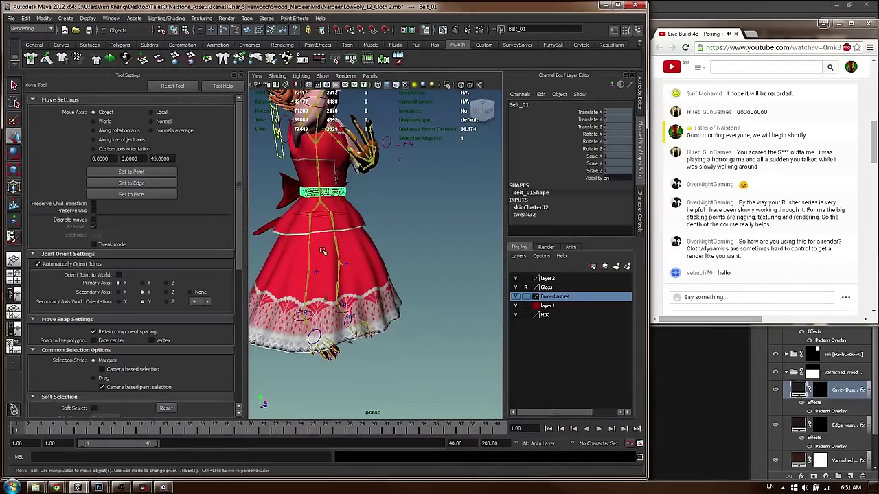
Select the corset, set its nCloth Input Mesh Attract to 2, and deselect it
right_click_drag(331, 241, 410, 259, "alt")
left_click_drag(405, 251, 302, 247, "alt")
left_click(288, 180)
left_click(377, 206)
mouse_move(302, 248)
right_mouse_down("alt")
mouse_move(310, 255)
mouse_move(295, 242)
right_mouse_up("alt")
left_click_drag(303, 240, 419, 278, "alt")
key("q")
right_click_drag(419, 278, 385, 243, "alt")
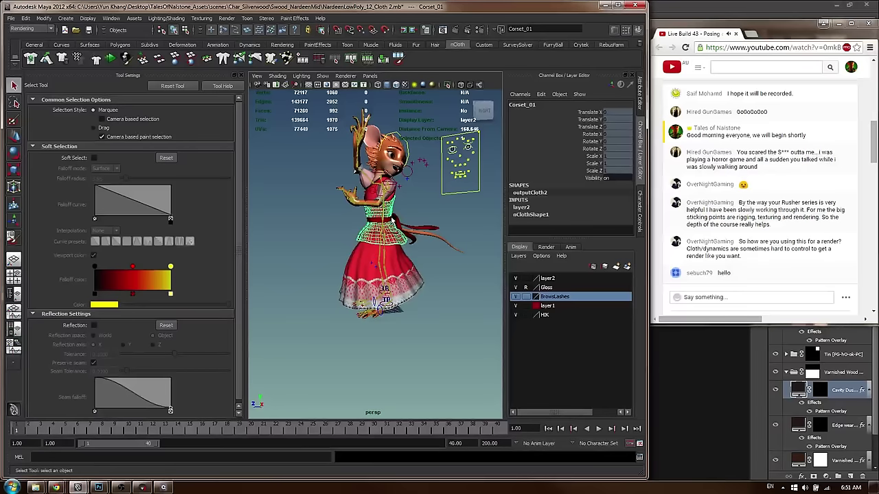
middle_click_drag(359, 228, 356, 265, "alt")
right_click_drag(356, 266, 390, 287, "alt")
middle_click_drag(389, 287, 379, 235, "alt")
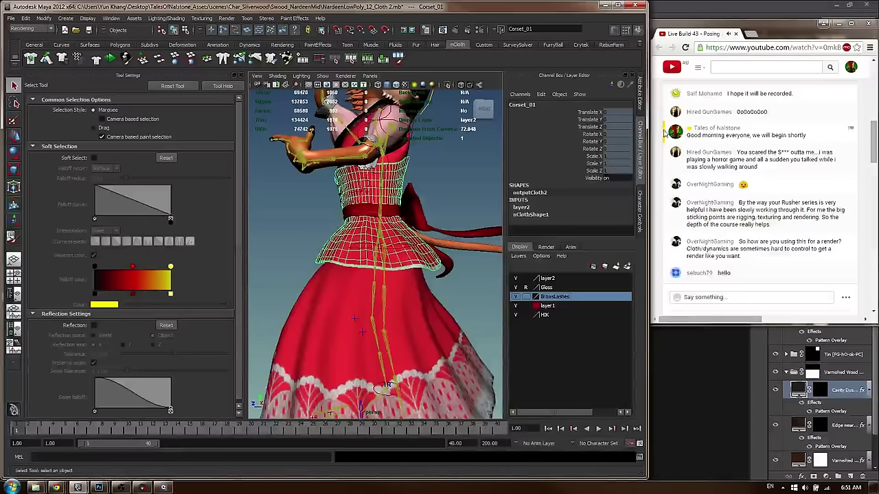
left_click(640, 89)
scroll(583, 273, "down", 5)
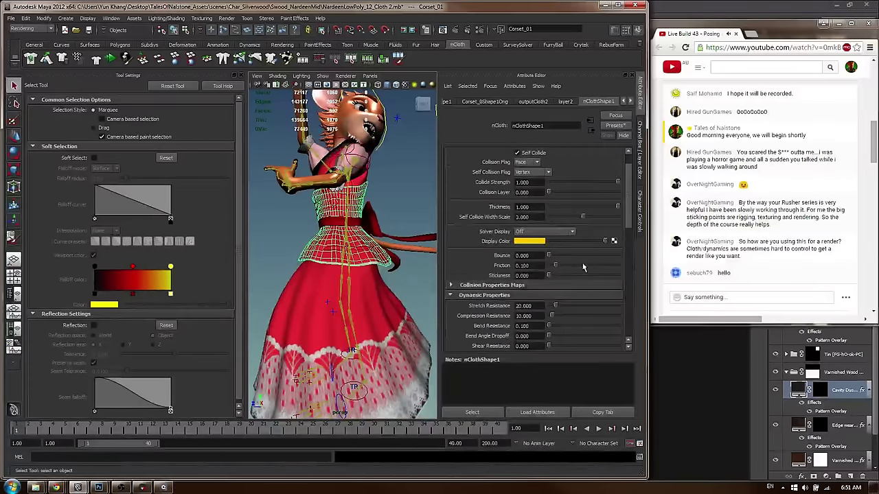
scroll(584, 274, "down", 2)
scroll(558, 319, "down", 2)
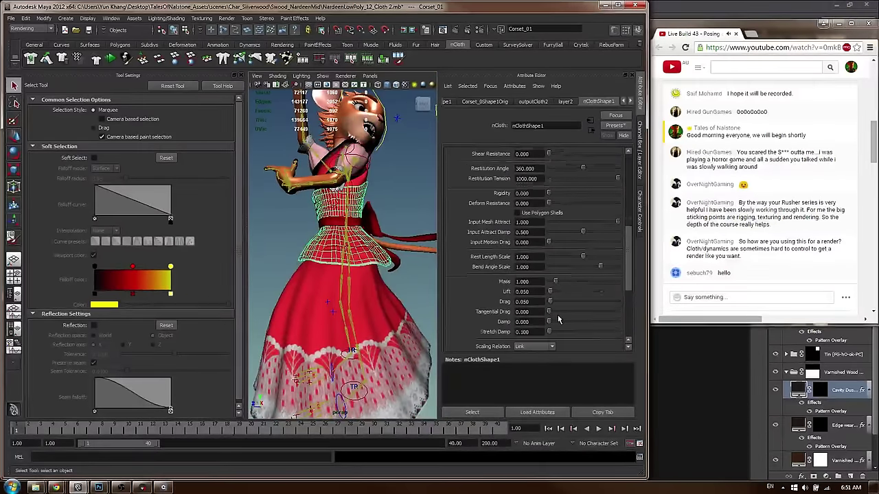
left_click(540, 223)
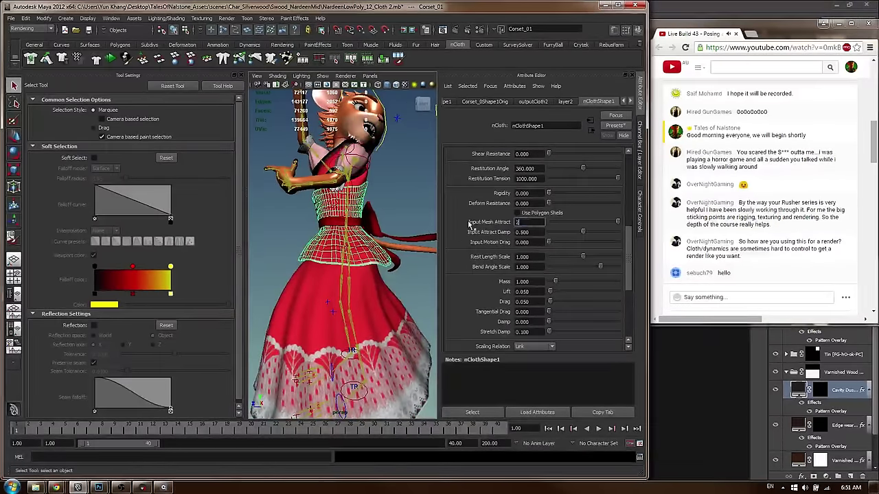
left_click(427, 296)
Show the Channel Box and hide the Tool Settings to enlarge the viewport around the dress
middle_click_drag(405, 296, 421, 302, "alt")
right_click_drag(412, 302, 295, 330, "alt")
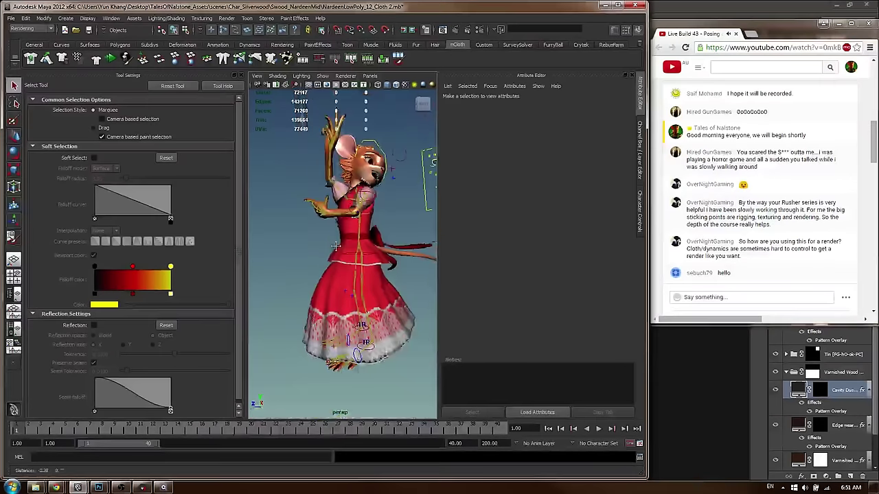
right_click_drag(327, 246, 405, 238, "alt")
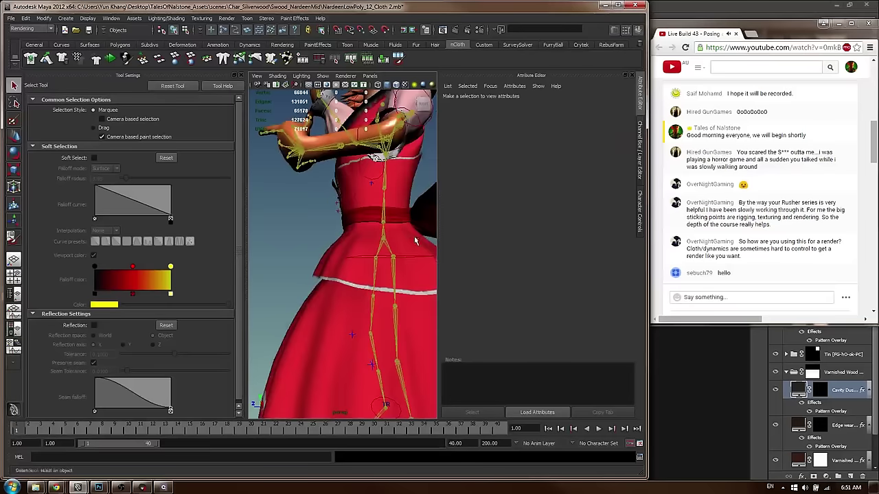
key("ctrl+a")
left_click(241, 75)
right_click_drag(405, 186, 187, 233, "alt")
left_click_drag(187, 234, 230, 227, "alt")
Play the simulation with the stronger input attraction and advance to frame 40 to check the dress
key("alt+v")
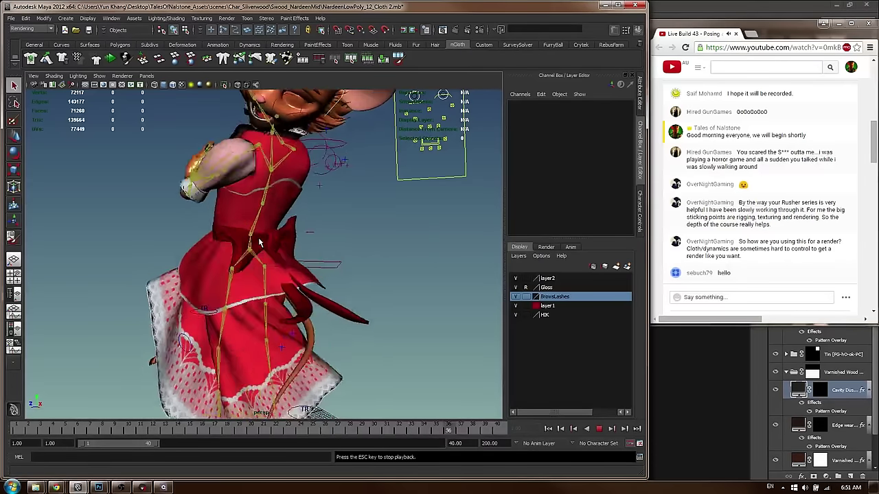
left_click_drag(259, 241, 297, 239, "alt")
key("Escape")
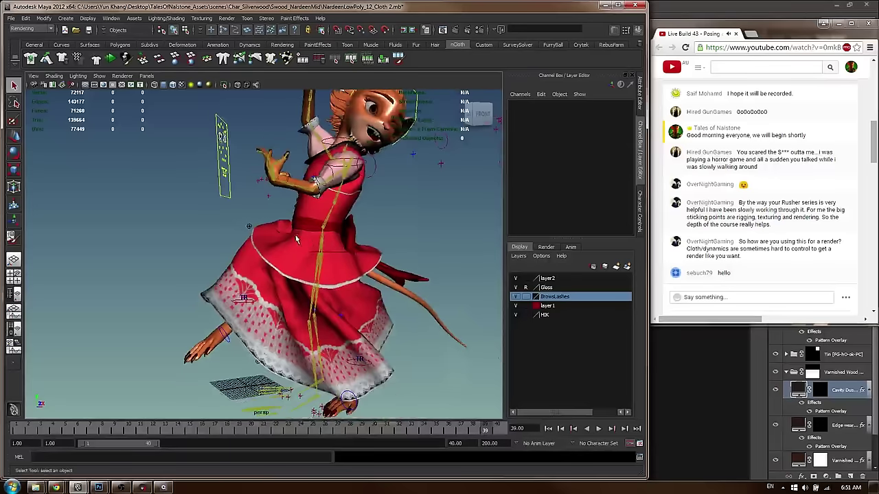
key("alt+period")
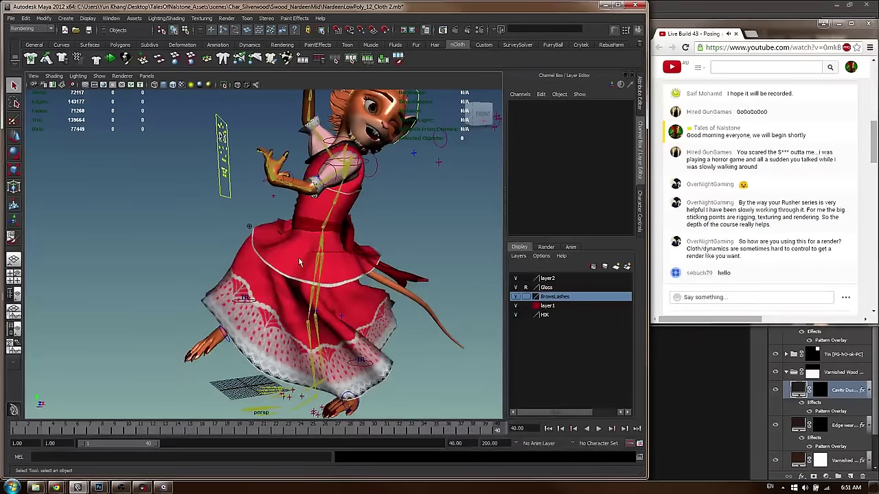
Adjust the jaw and lower-lip controls on the facial control board to refine the mouth expression at frame 40
left_click_drag(309, 217, 353, 200, "alt")
middle_click_drag(343, 199, 339, 213, "alt")
scroll(330, 214, "up", 3)
left_click(227, 247)
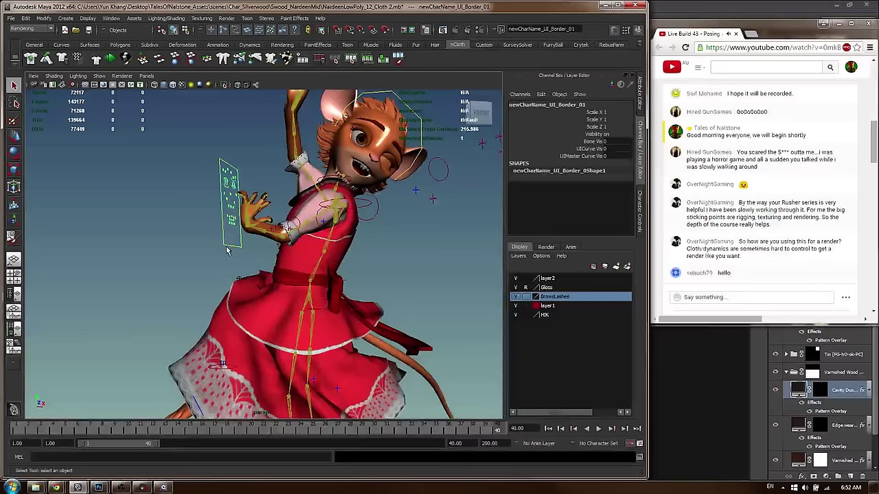
left_click(233, 222)
key("w")
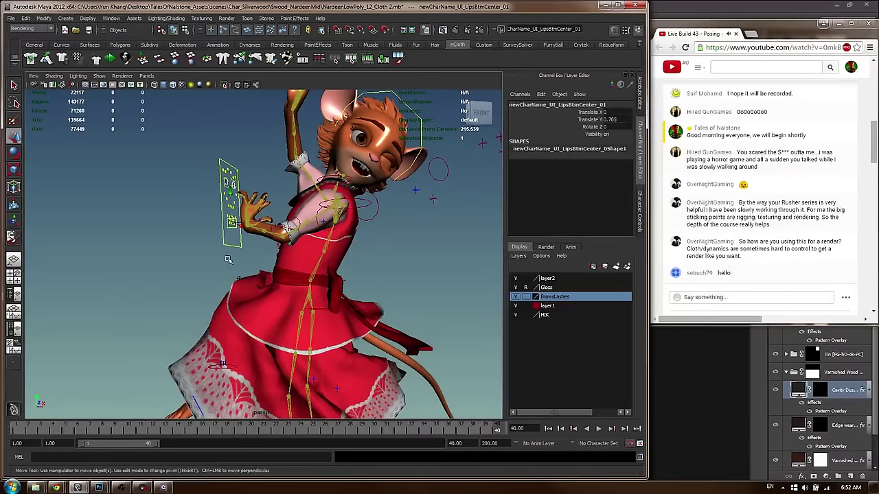
left_click(228, 260)
left_click(231, 220)
left_click_drag(232, 184, 250, 188)
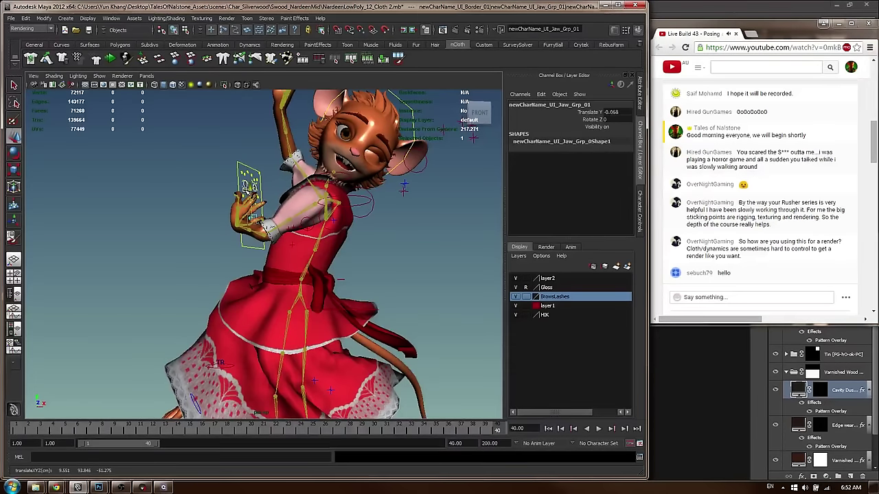
left_click(433, 222)
Replay the cloth simulation from frame 1 to frame 37 and view the dress from the front
left_click_drag(433, 222, 388, 230, "alt")
middle_click_drag(389, 230, 390, 220, "alt")
left_click_drag(184, 432, 16, 430)
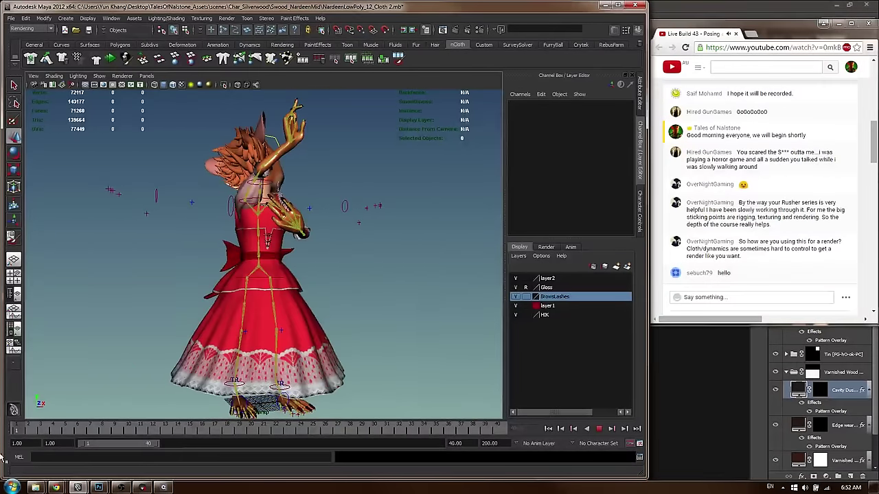
left_click_drag(296, 369, 199, 274, "alt")
right_click_drag(199, 275, 199, 251, "alt")
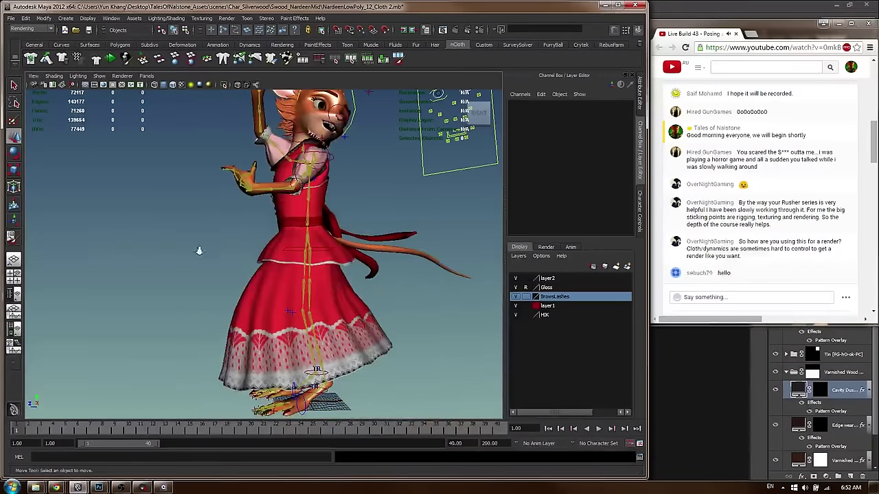
key("alt+v")
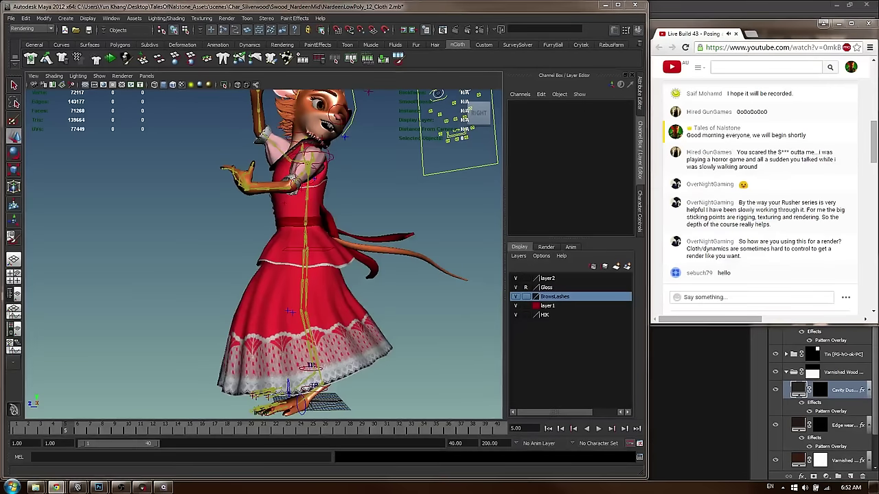
left_click_drag(335, 199, 367, 230, "alt")
key("alt+v")
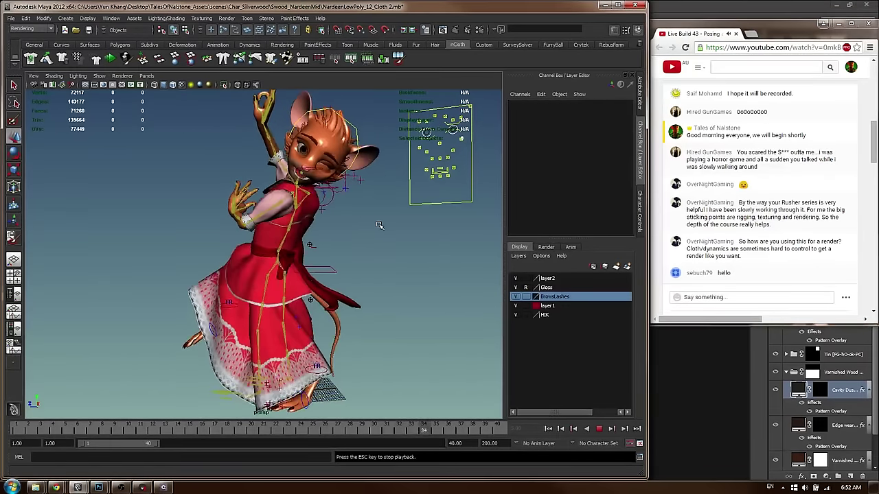
key("Escape")
left_click_drag(379, 225, 343, 227, "alt")
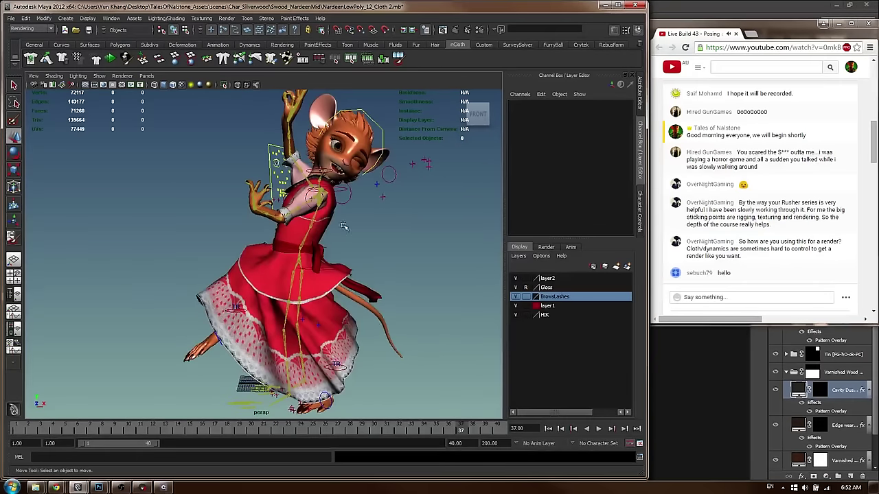
Select the tail mesh and save the scene
left_click(369, 313)
left_click_drag(369, 313, 343, 274, "alt")
key("q")
key("ctrl+s")
left_click_drag(313, 237, 337, 253, "alt")
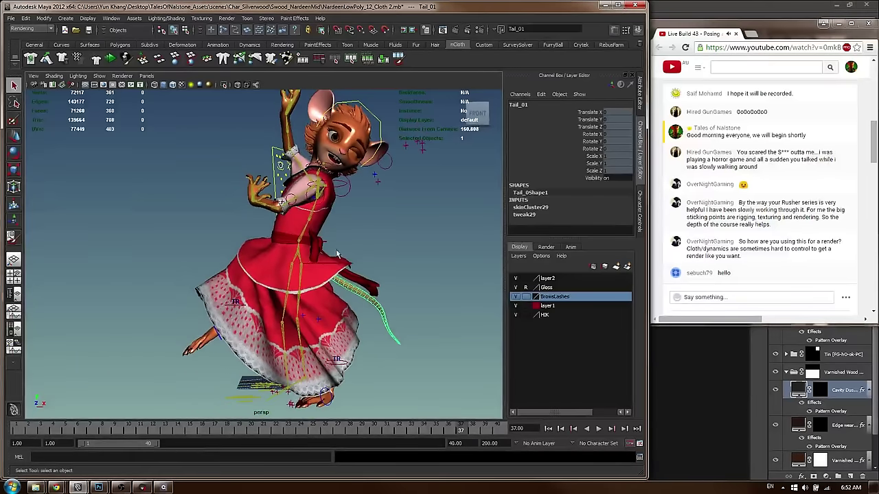
At frame 30, move the right foot effector to about -11.04, 25.35, 43.95 in X, Y and Z
left_click(217, 334)
key("e")
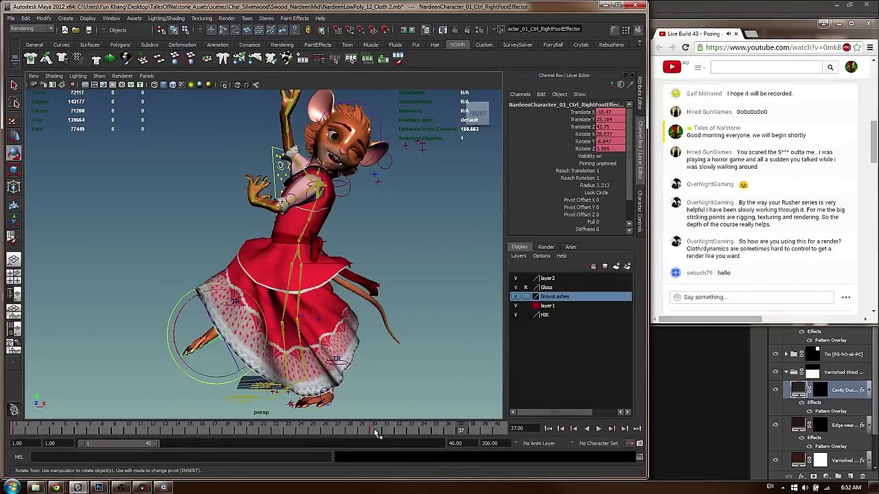
left_click(376, 433)
left_click_drag(247, 313, 300, 329, "alt")
key("w")
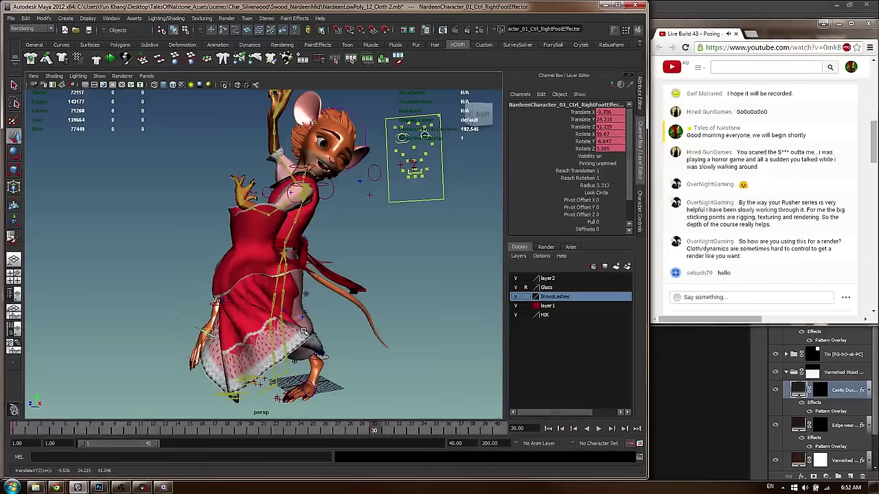
middle_click_drag(296, 329, 296, 328)
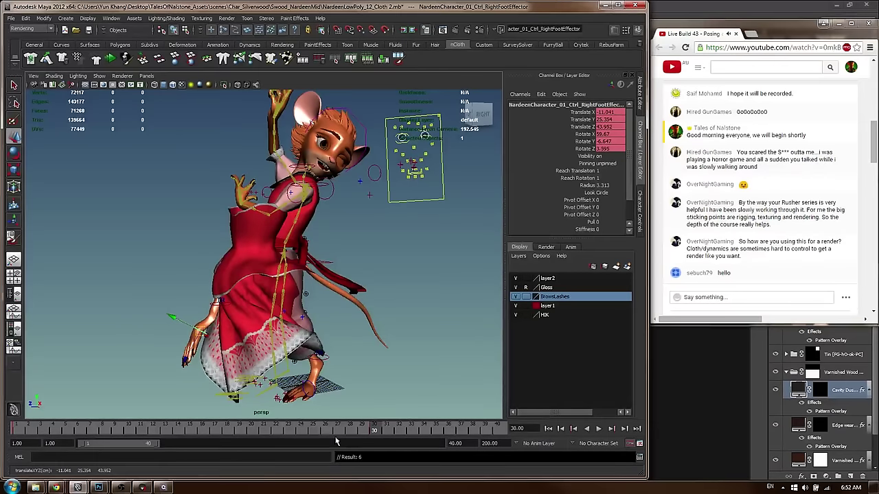
Replay the simulation from frame 1 to frame 30, examine the skirt around the raised right foot, and clear the selection
left_click(24, 431)
key("alt+v")
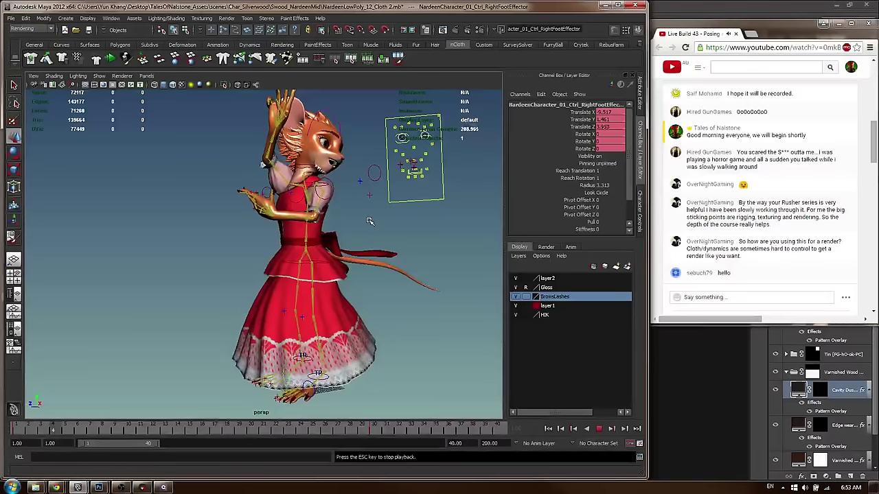
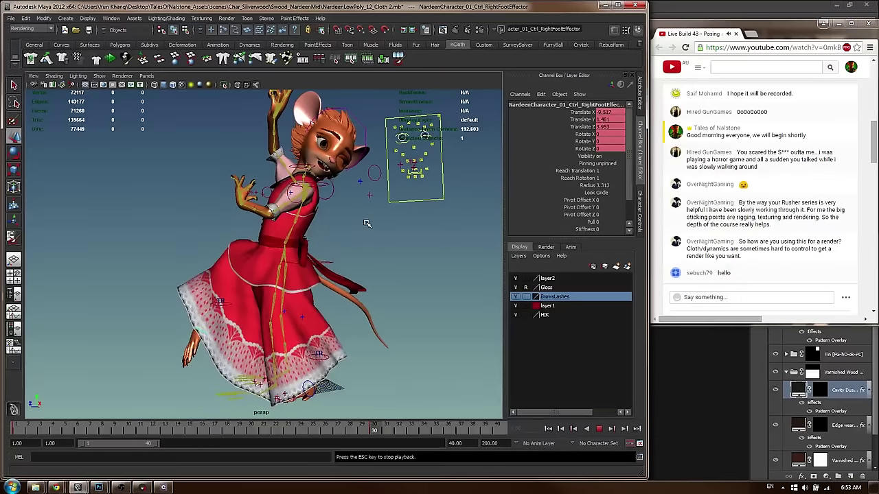
key("Escape")
mouse_move(263, 245)
left_mouse_down("alt")
mouse_move(240, 242)
mouse_move(272, 237)
left_mouse_up("alt")
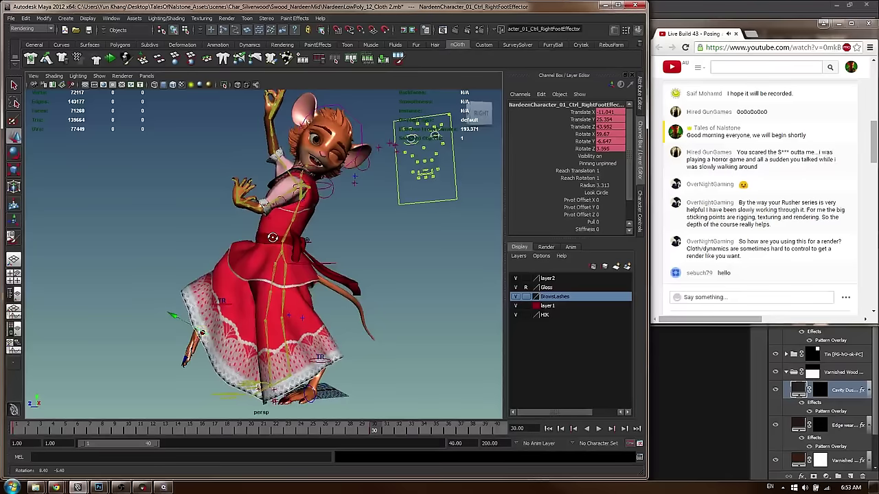
middle_click_drag(271, 237, 271, 245, "alt")
left_click_drag(242, 235, 266, 237, "alt")
middle_click_drag(265, 237, 265, 225, "alt")
right_click_drag(265, 224, 419, 213, "alt")
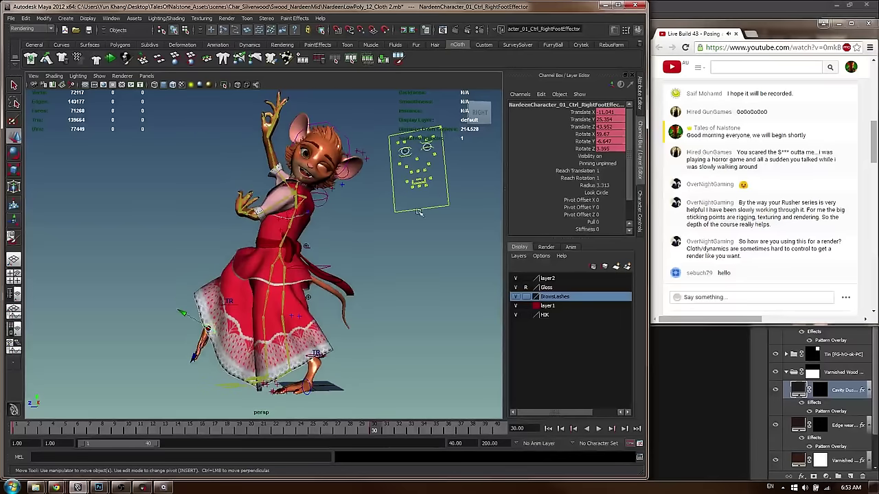
left_click(449, 249)
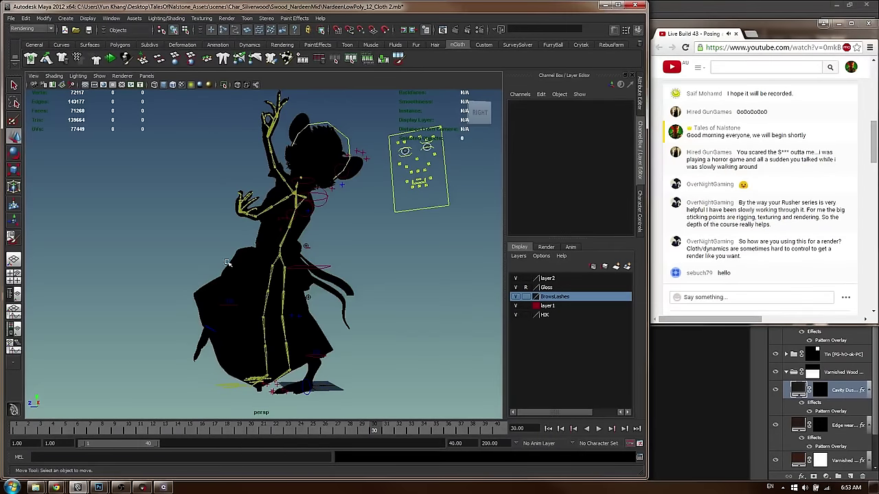
Rotate the right foot effector to about 29 degrees in X at frame 30 and deselect it
left_click(217, 330)
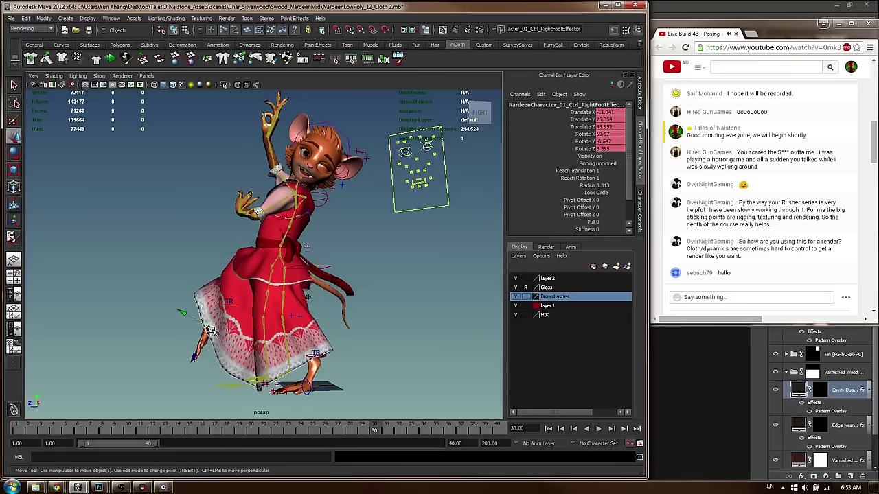
key("e")
left_click_drag(204, 288, 211, 288)
key("ctrl+z")
left_click_drag(219, 372, 195, 373)
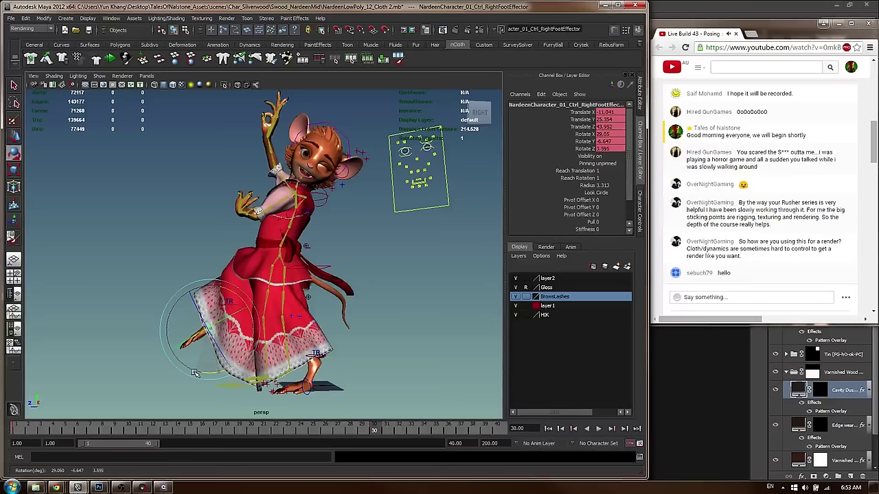
left_click(441, 328)
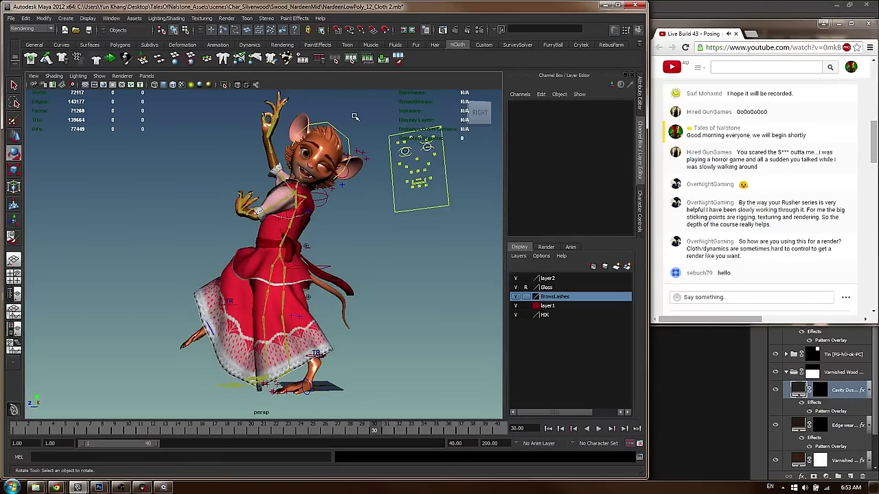
key("q")
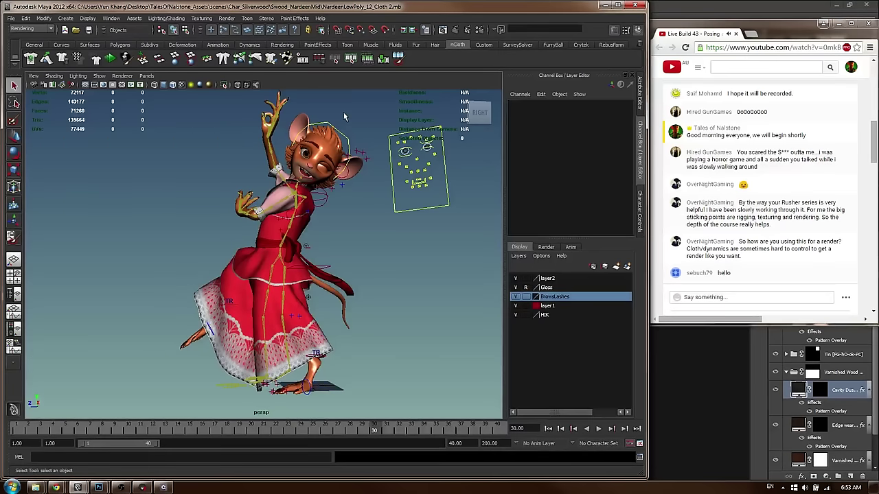
Rotate the raised right hand at the wrist to refine its gesture at frame 30
left_click_drag(173, 148, 288, 203, "alt")
left_click_drag(287, 111, 329, 130, "alt")
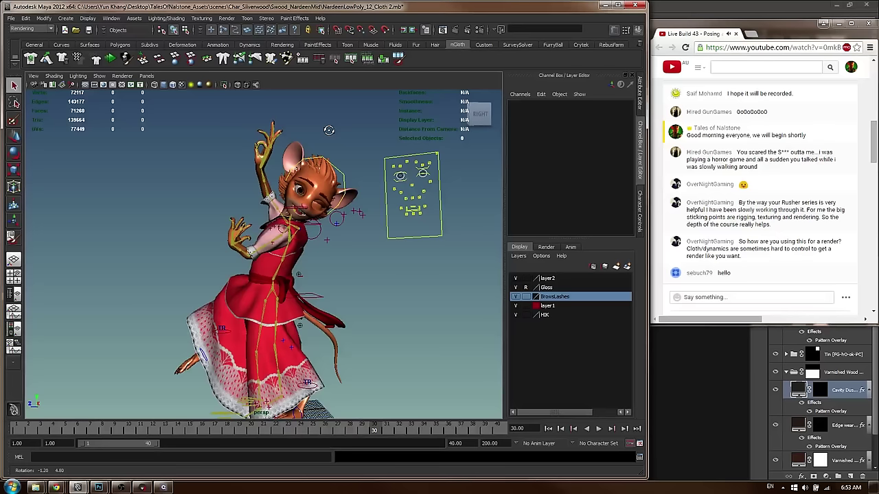
left_click(271, 164)
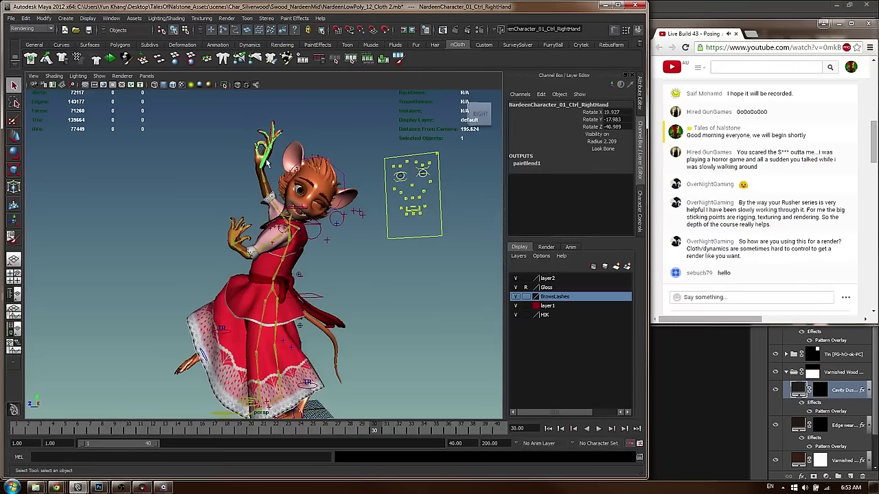
key("e")
mouse_move(260, 155)
left_mouse_down()
mouse_move(269, 148)
mouse_move(256, 159)
mouse_move(264, 153)
mouse_move(260, 175)
mouse_move(251, 166)
left_mouse_up()
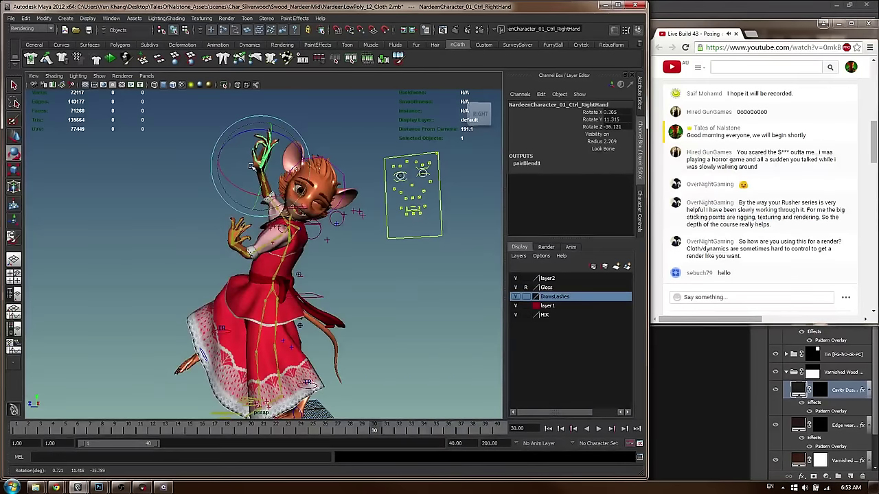
left_click(281, 124)
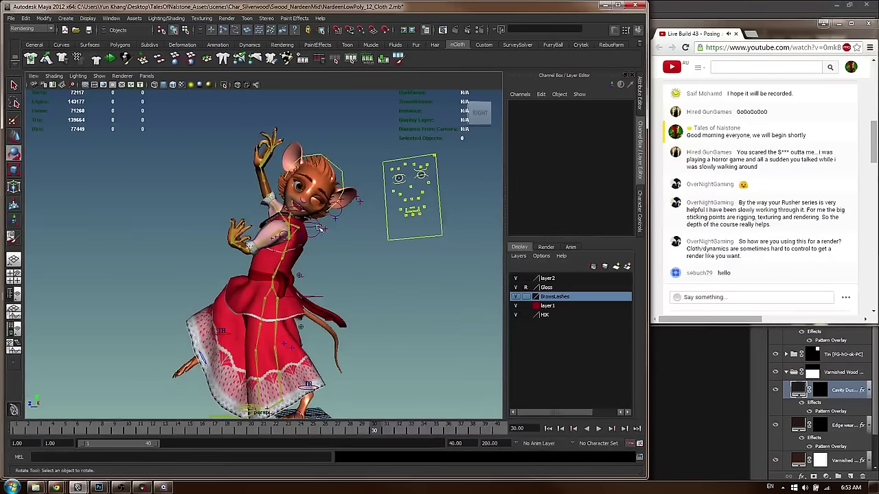
Rotate the Spine1 control around X at frame 30 to adjust the torso's bend, and deselect it
left_click_drag(294, 245, 299, 275, "alt")
middle_click_drag(299, 274, 283, 214, "alt")
left_click_drag(309, 183, 306, 203, "alt")
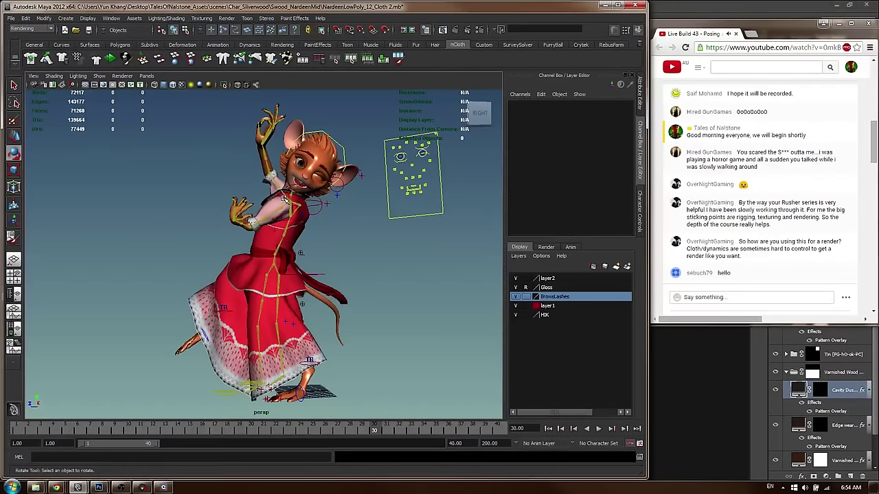
left_click(288, 230)
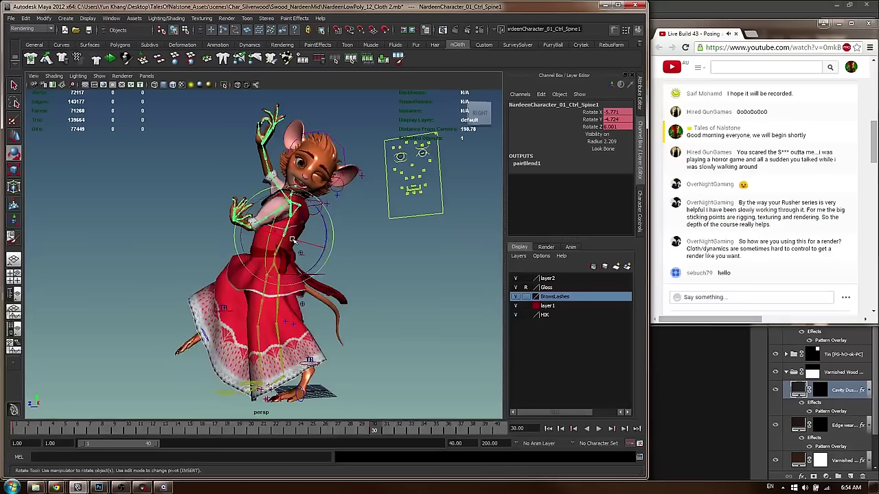
left_click_drag(292, 239, 284, 235)
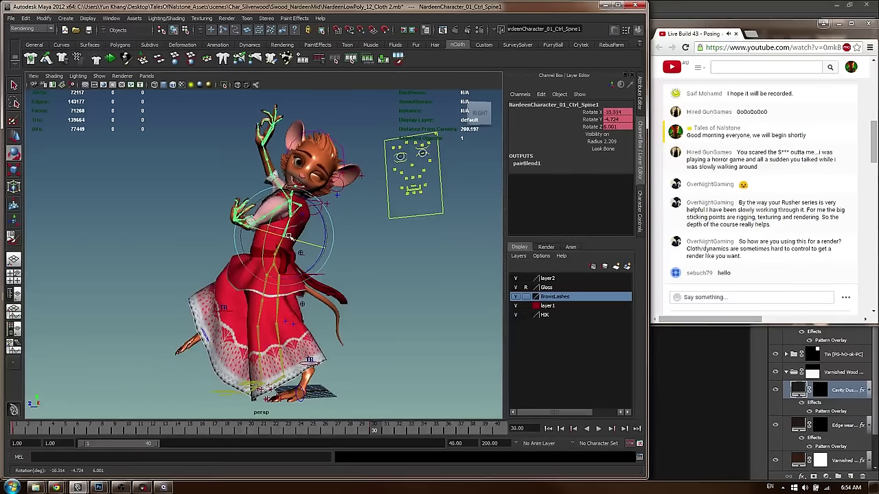
left_click(375, 230)
Reselect the Spine1 control, rotate it slightly further around X, and check the torso from several angles
scroll(384, 221, "up", 4)
left_click(301, 255)
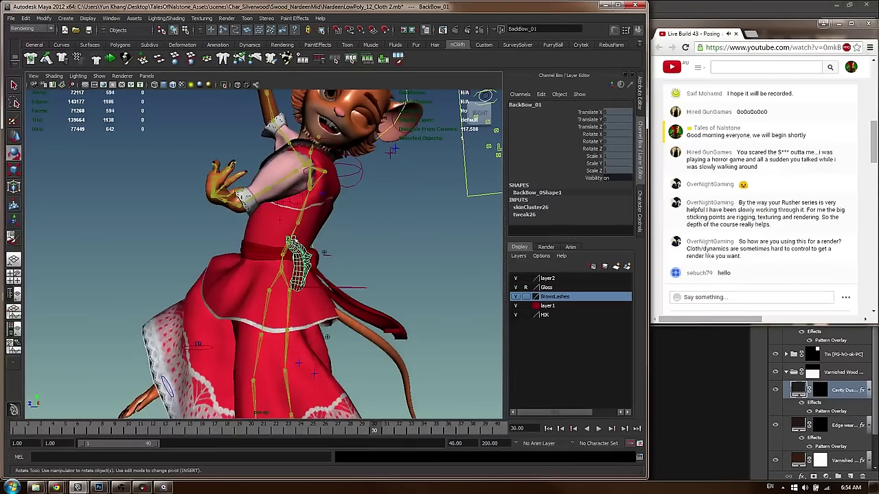
left_click(300, 222)
left_click_drag(299, 221, 312, 253, "alt")
right_click_drag(363, 235, 335, 209, "alt")
mouse_move(334, 208)
left_mouse_down("alt")
mouse_move(283, 204)
mouse_move(327, 214)
left_mouse_up("alt")
right_click_drag(326, 215, 355, 234, "alt")
left_click_drag(355, 235, 406, 226, "alt")
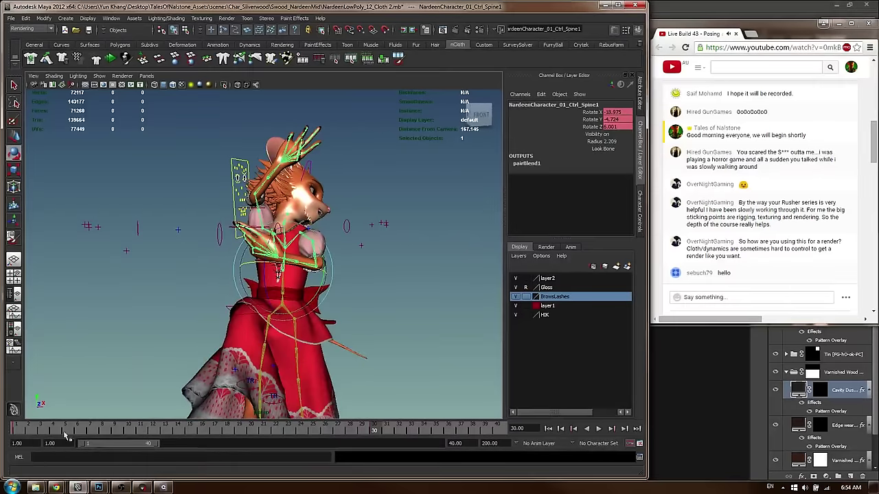
Replay the simulation from frame 1 to frame 35 with the adjusted spine and clear the selection
left_click(20, 431)
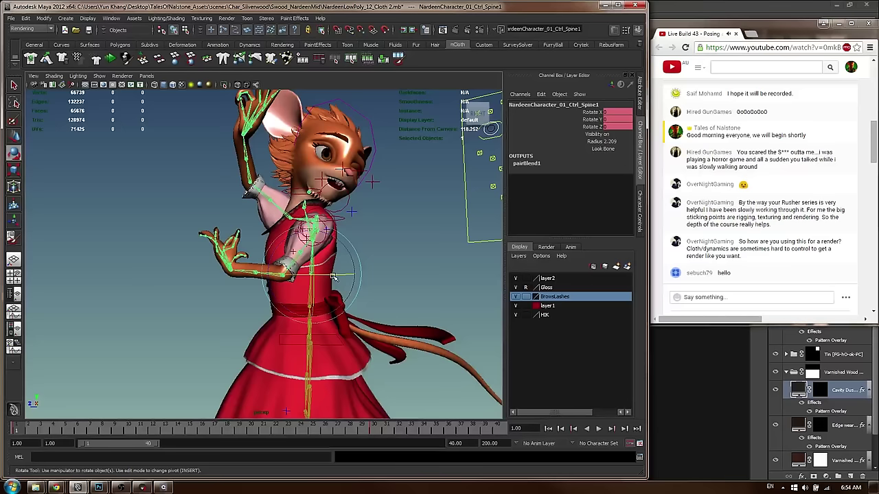
key("alt+v")
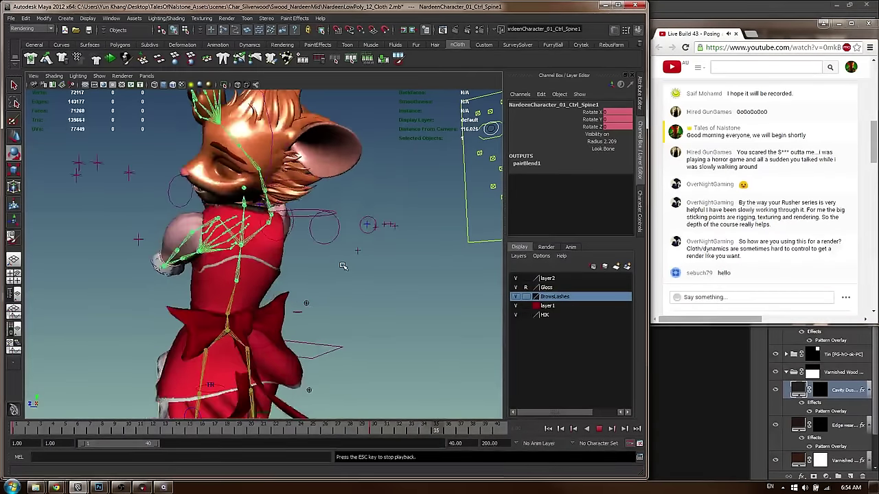
key("Escape")
left_click_drag(343, 266, 323, 265, "alt")
right_click_drag(322, 265, 254, 250, "alt")
middle_click_drag(254, 249, 230, 208, "alt")
left_click(225, 234)
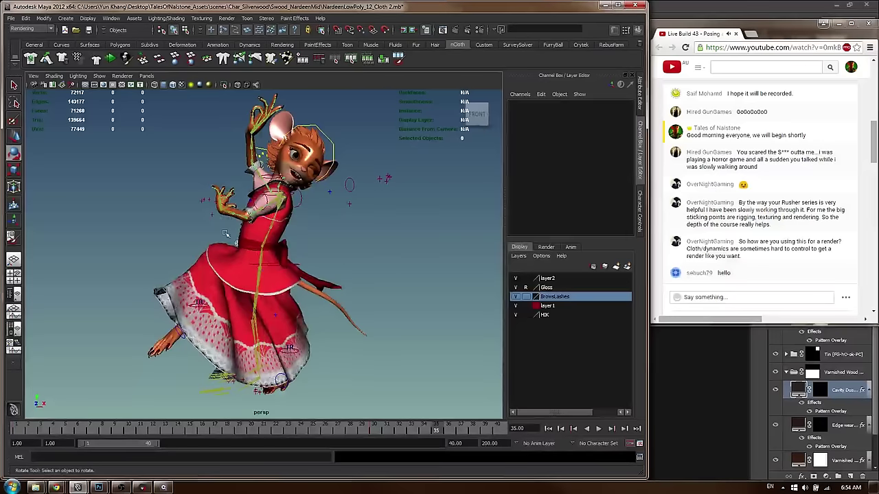
Examine the corset, skirt and overall pose at frame 35 from close up and from a distance
scroll(306, 227, "up", 3)
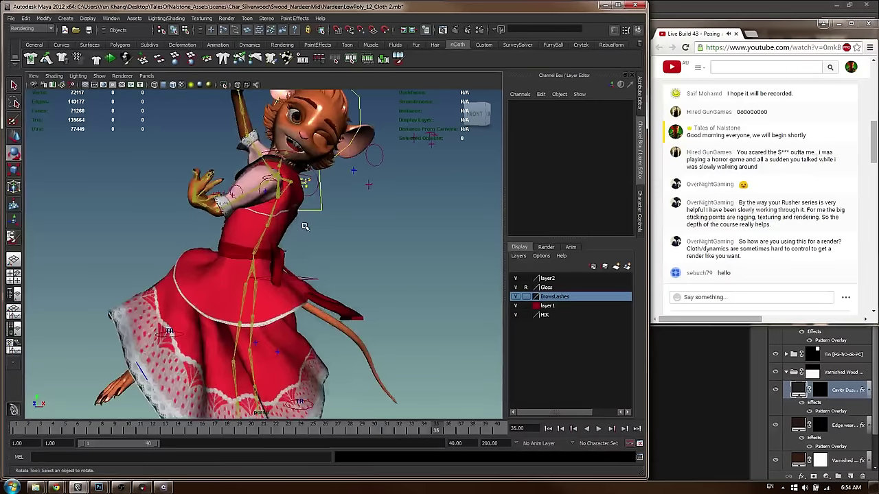
left_click(336, 309)
left_click(370, 276)
middle_click_drag(266, 158, 254, 230, "alt")
right_click_drag(254, 230, 275, 231, "alt")
left_click_drag(374, 274, 412, 273, "alt")
mouse_move(280, 228)
left_mouse_down("alt")
mouse_move(299, 230)
mouse_move(263, 227)
left_mouse_up("alt")
right_click_drag(263, 226, 236, 192, "alt")
mouse_move(237, 191)
left_mouse_down("alt")
mouse_move(268, 191)
mouse_move(251, 189)
left_mouse_up("alt")
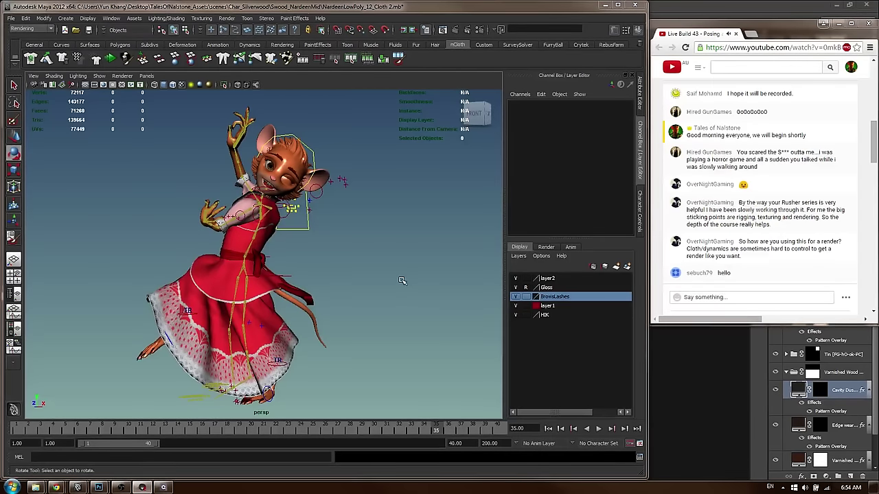
Rotate the open right eye to redirect its gaze, to about 6.2 in X, 8.9 in Y and -2.3 in Z, and deselect it
left_click(351, 261)
middle_click_drag(328, 250, 353, 241, "alt")
left_click_drag(367, 238, 322, 243, "alt")
left_click(316, 281)
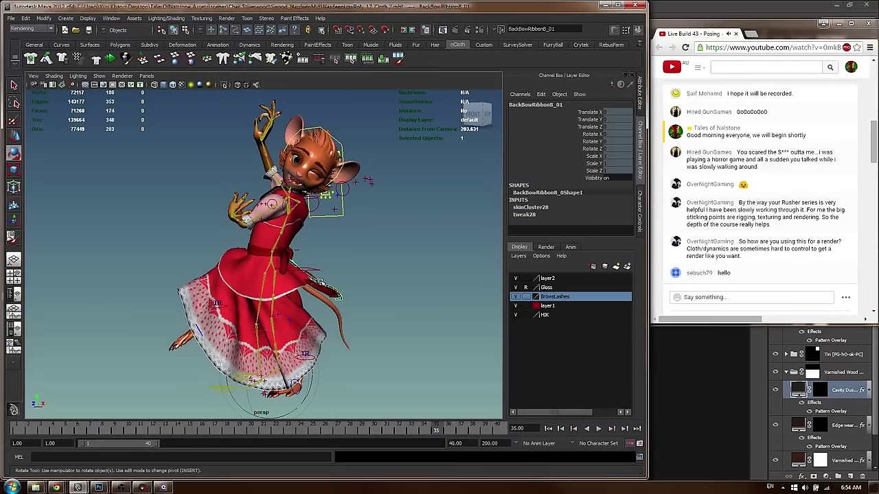
right_click_drag(264, 184, 437, 214, "alt")
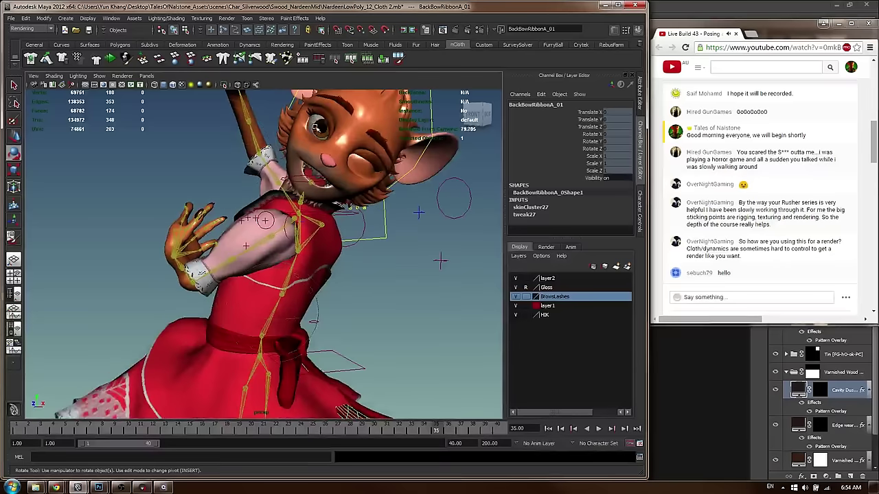
left_click(316, 127)
left_click(328, 131)
right_click_drag(320, 129, 313, 187, "shift")
left_click_drag(334, 128, 342, 133)
left_click(432, 295)
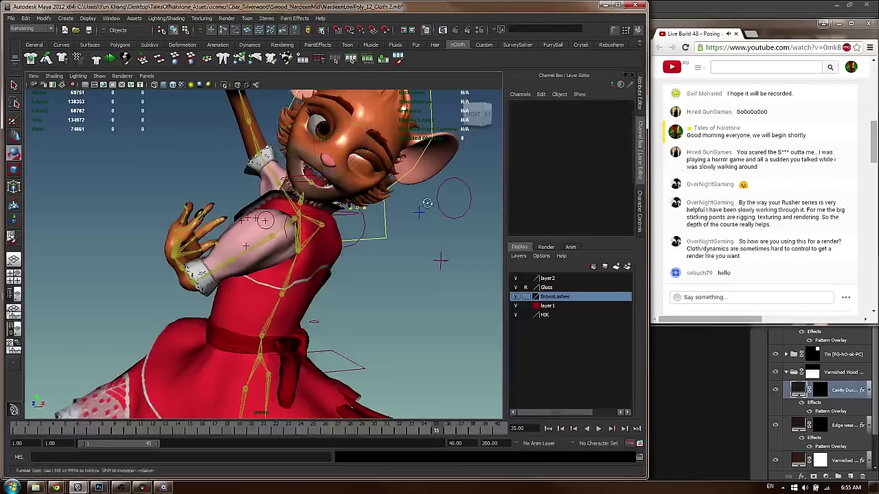
Reselect the right eye and rotate it again while judging its gaze in the wider pose, and clear the selection
scroll(336, 199, "down", 5)
left_click_drag(329, 197, 317, 187, "alt")
left_click(308, 177)
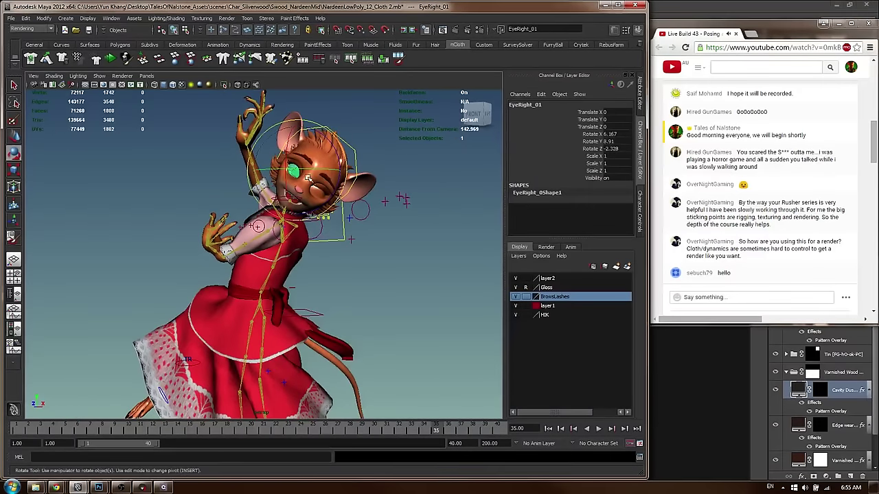
left_click(375, 261)
left_click_drag(345, 250, 323, 259, "alt")
left_click_drag(281, 175, 311, 191, "alt")
left_click(302, 175)
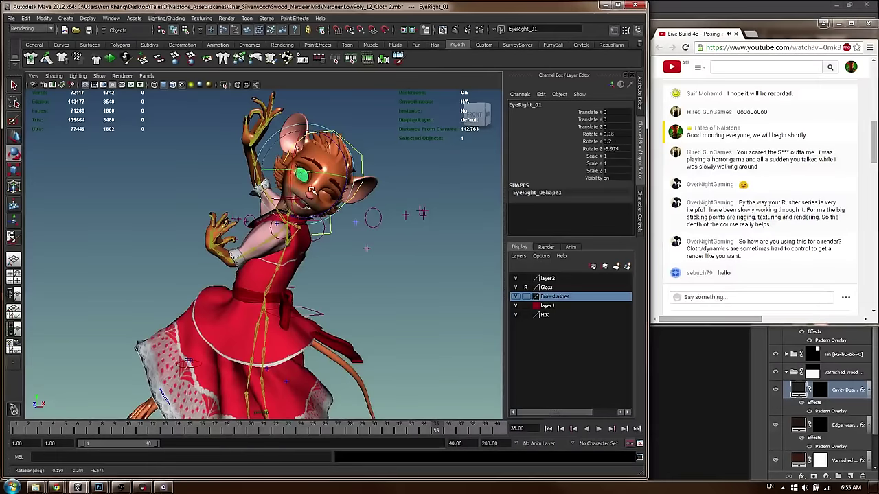
left_click(391, 257)
Fine-tune the right eye's rotation from a close view of the face to about 2.7 in X, 6.5 in Y and -5.4 in Z
right_click_drag(391, 257, 437, 230, "alt")
middle_click_drag(344, 165, 309, 268, "alt")
left_click_drag(309, 268, 279, 237, "alt")
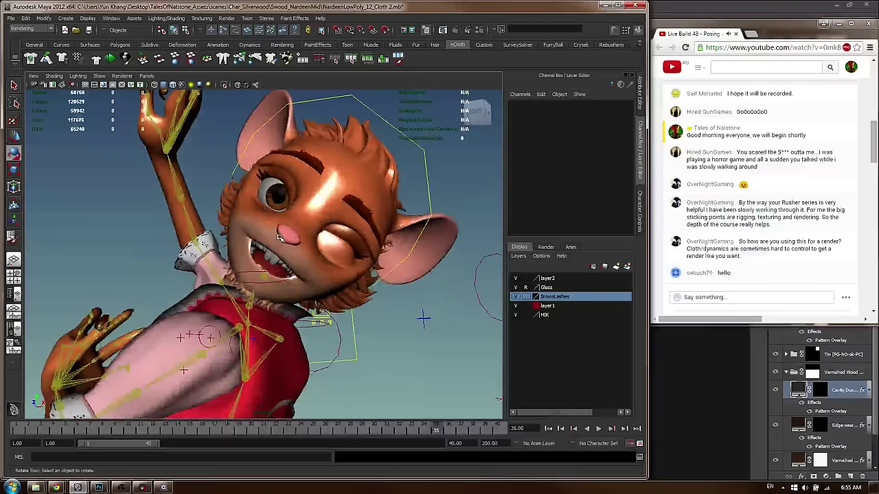
left_click(278, 197)
left_click_drag(278, 197, 313, 225, "alt")
key("e")
left_click(295, 222)
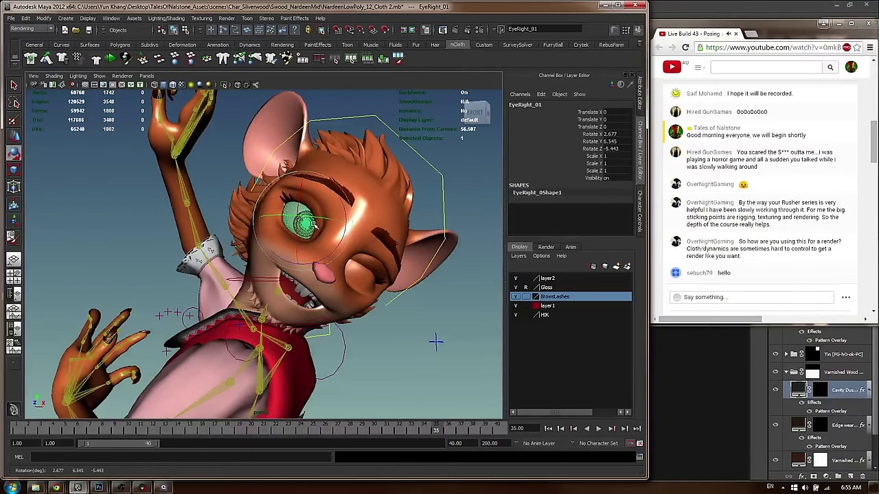
right_click_drag(474, 303, 343, 281, "alt")
left_click(418, 308)
Select both hanging ribbons of the back bow together and switch them to vertex editing
middle_click_drag(343, 281, 349, 226, "alt")
left_click_drag(349, 226, 333, 259, "alt")
right_click_drag(333, 258, 318, 258, "alt")
mouse_move(318, 258)
left_mouse_down("alt")
mouse_move(309, 255)
mouse_move(366, 250)
mouse_move(301, 290)
mouse_move(332, 254)
left_mouse_up("alt")
left_click(313, 257)
key("f")
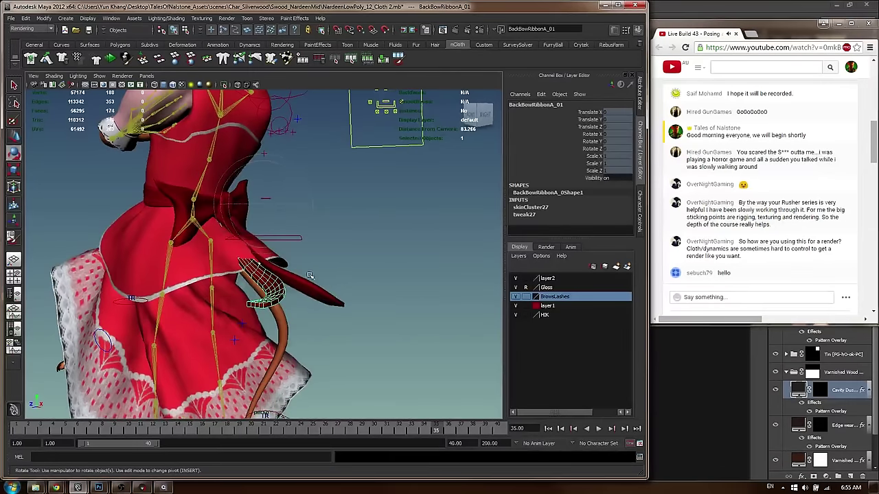
left_click(260, 286, "shift")
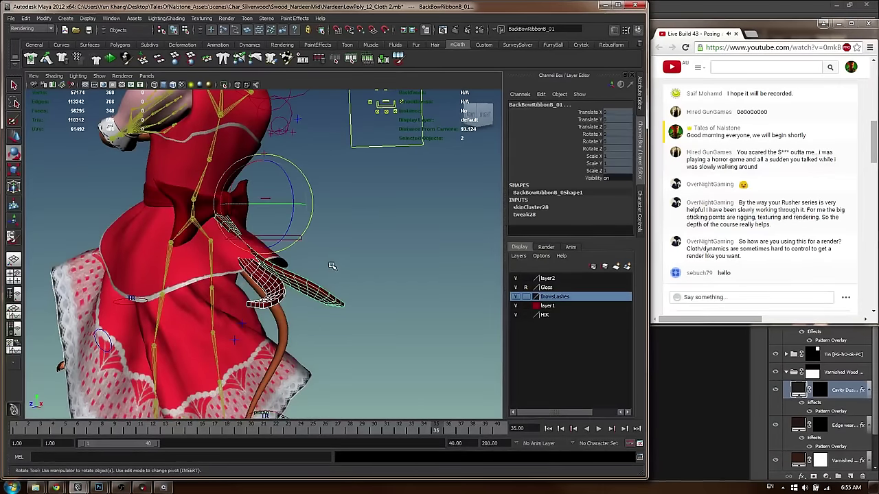
key("F8")
left_click_drag(320, 269, 314, 277, "alt")
right_click_drag(304, 305, 270, 317)
left_click_drag(321, 332, 322, 344, "alt")
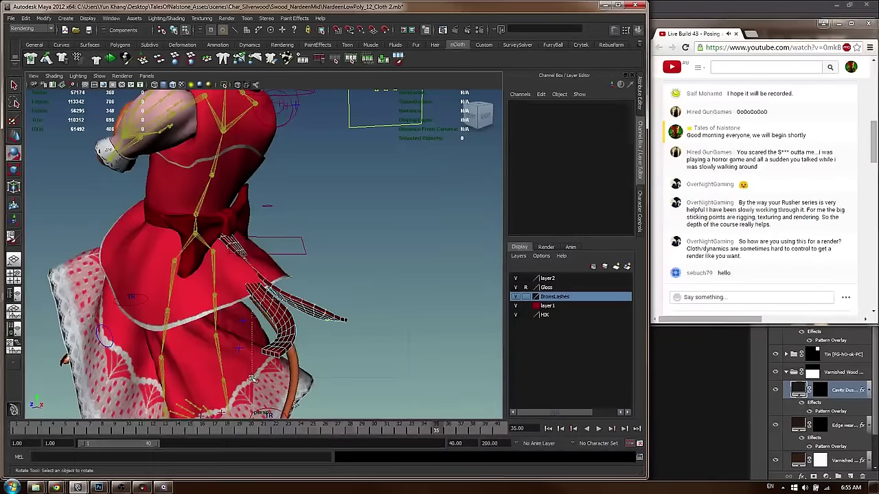
Soft-select the ribbons' vertices, move their ends outward so they trail behind the skirt, and return to object mode
left_click_drag(252, 379, 252, 380)
key("b")
left_click_drag(347, 284, 410, 264)
left_click_drag(310, 309, 405, 316, "alt")
key("w")
middle_click_drag(406, 316, 426, 283)
left_click_drag(425, 283, 340, 319, "alt")
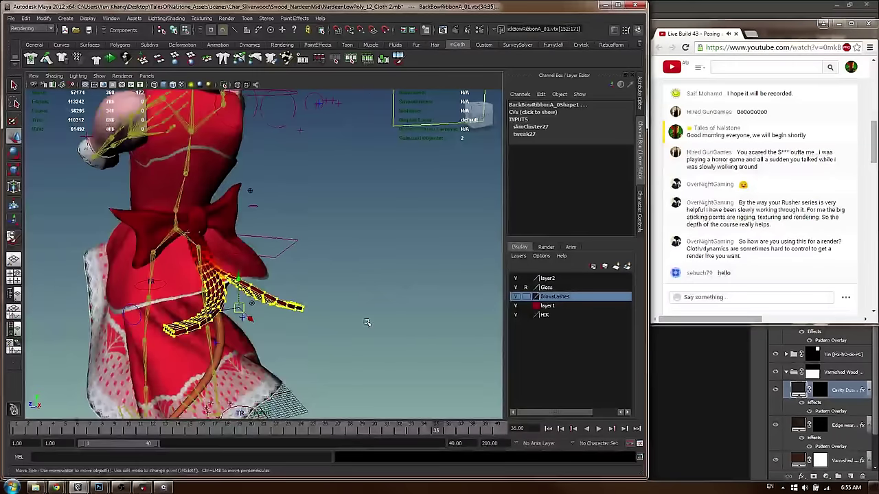
middle_click_drag(271, 281, 271, 312)
left_click_drag(271, 313, 337, 257)
left_click(424, 271)
key("F8")
left_click(393, 260)
Save the scene and select the tail mesh
left_click_drag(393, 260, 272, 251, "alt")
left_click(360, 256)
key("q")
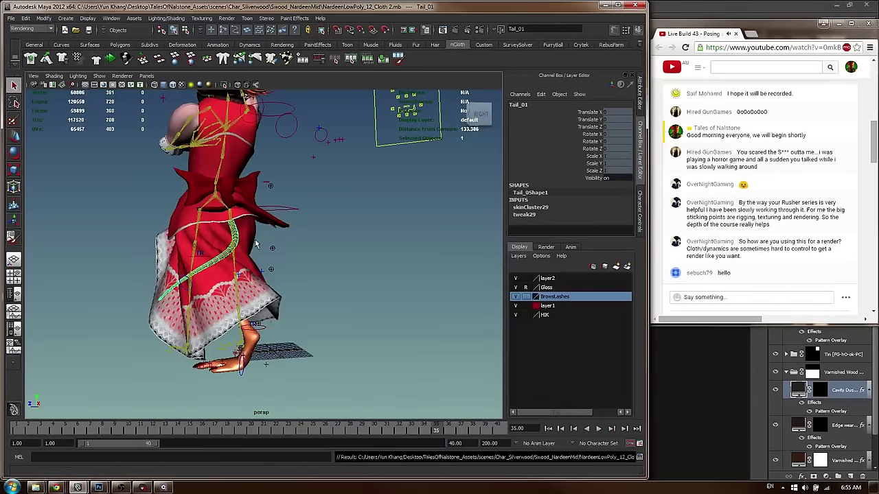
Duplicate the tail mesh and undo the duplication
right_click_drag(284, 249, 300, 229, "alt")
key("ctrl+d")
key("e")
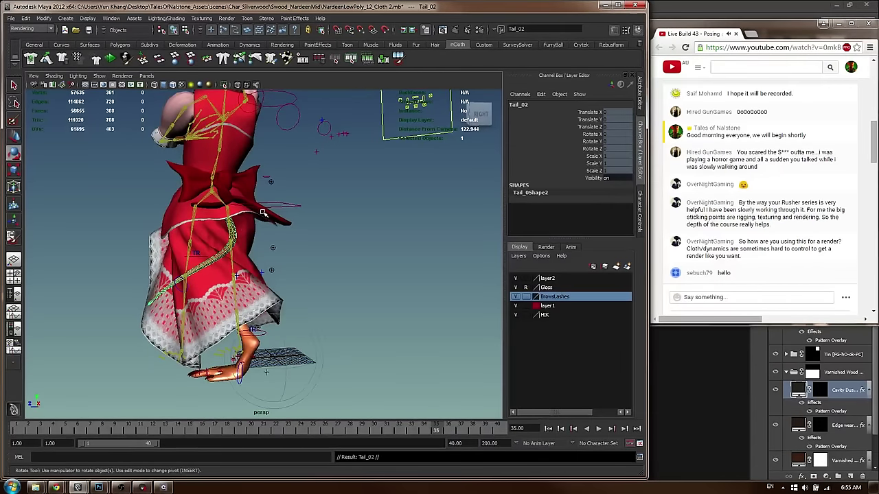
key("ctrl+z")
Delete the tail mesh's history and move its pivot to the tail's base in wireframe display
right_click_drag(330, 271, 318, 334, "shift")
left_click_drag(313, 321, 225, 187, "alt")
key("4")
key("w")
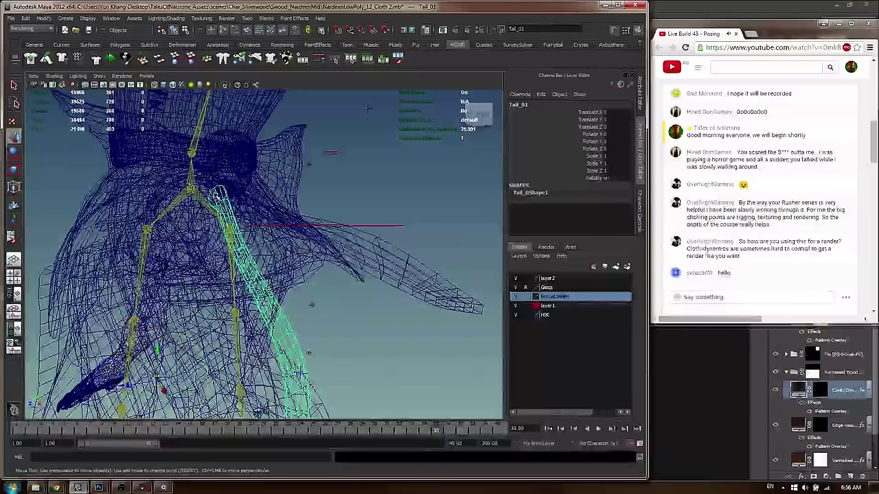
key("Insert")
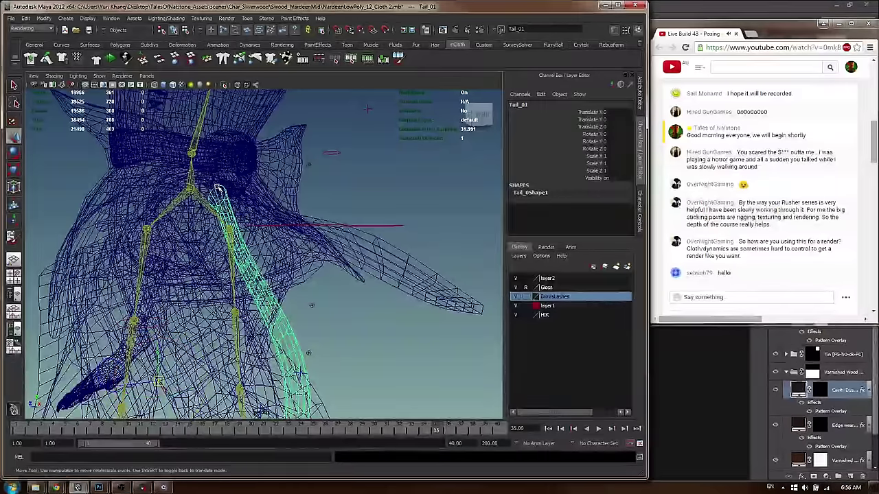
middle_click(218, 188)
key("Insert")
mouse_move(215, 167)
left_mouse_down("alt")
mouse_move(349, 206)
mouse_move(291, 196)
mouse_move(293, 241)
mouse_move(284, 261)
left_mouse_up("alt")
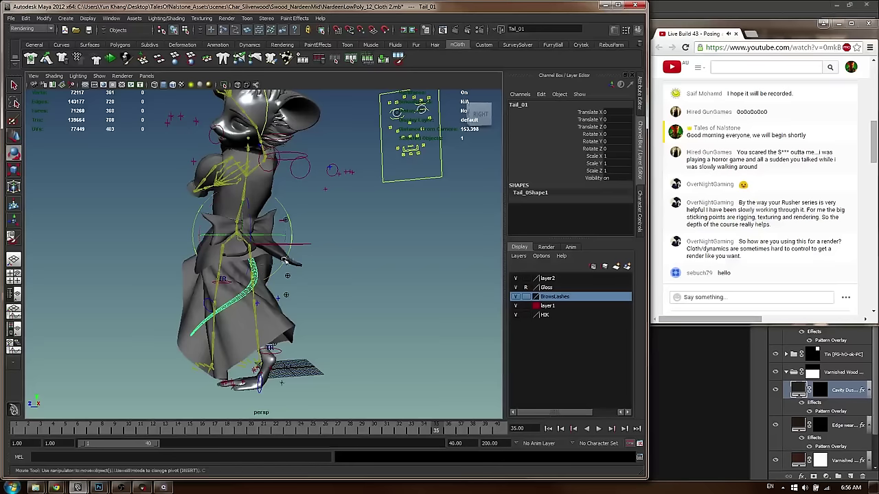
Rotate the tail about its base to about 195 in X, 21 in Y and -87 in Z so it trails behind the skirt
left_click_drag(208, 263, 290, 283)
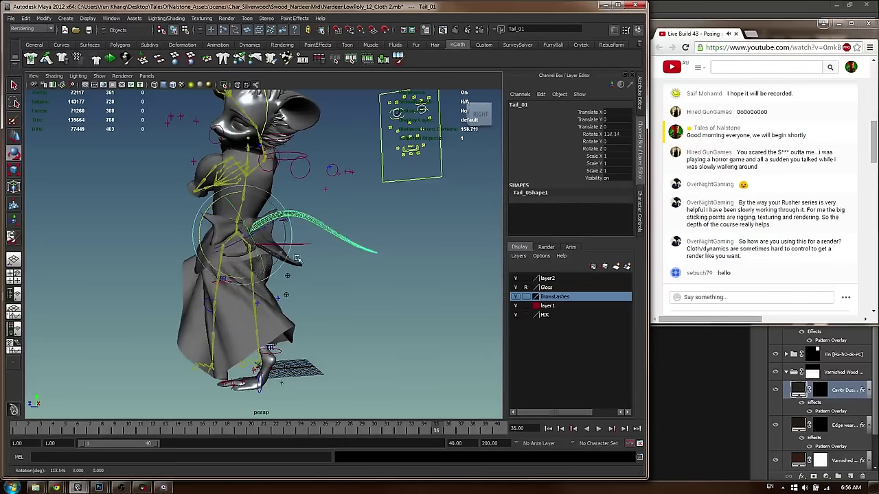
left_click_drag(232, 195, 221, 196)
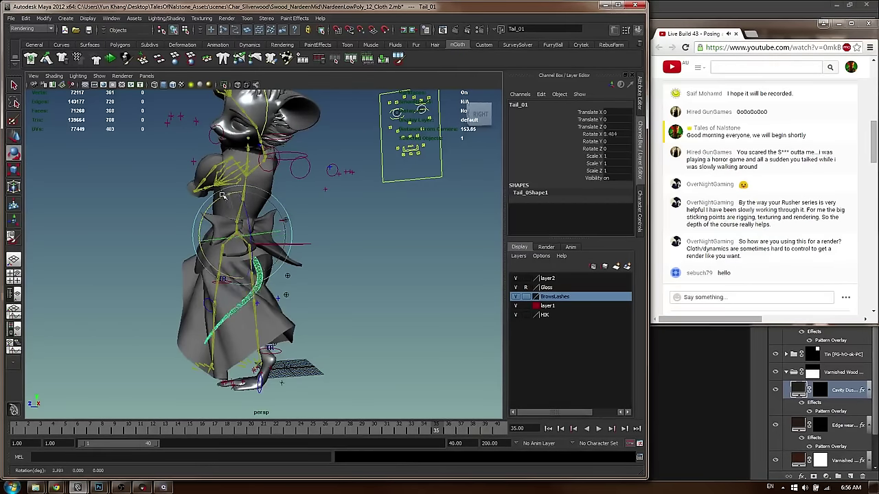
left_click_drag(147, 226, 248, 301)
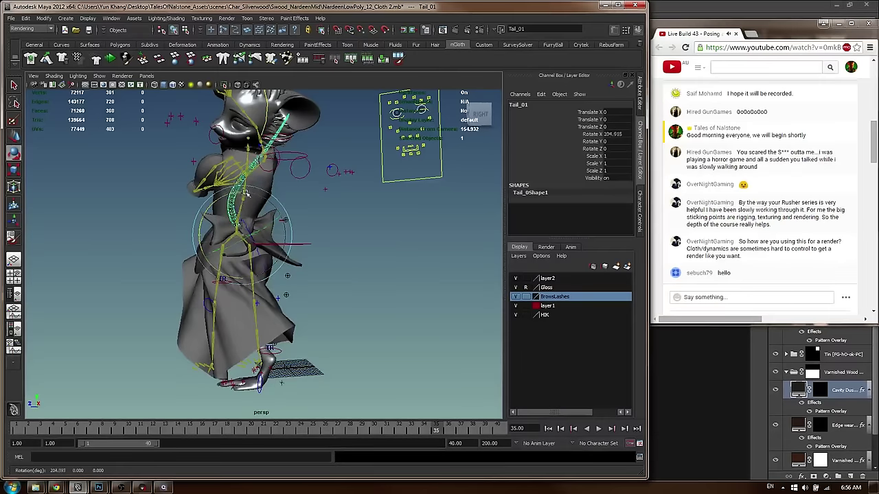
left_click_drag(265, 200, 313, 230, "alt")
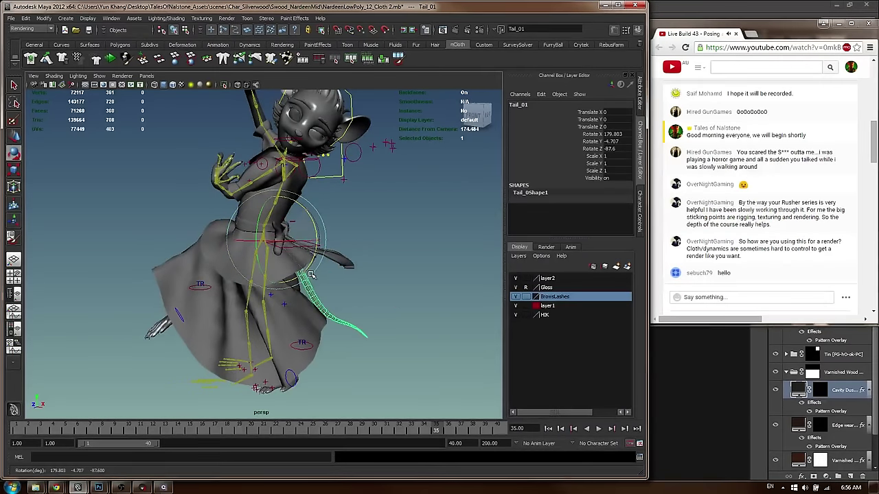
left_click_drag(311, 274, 312, 275)
left_click_drag(311, 275, 293, 228, "alt")
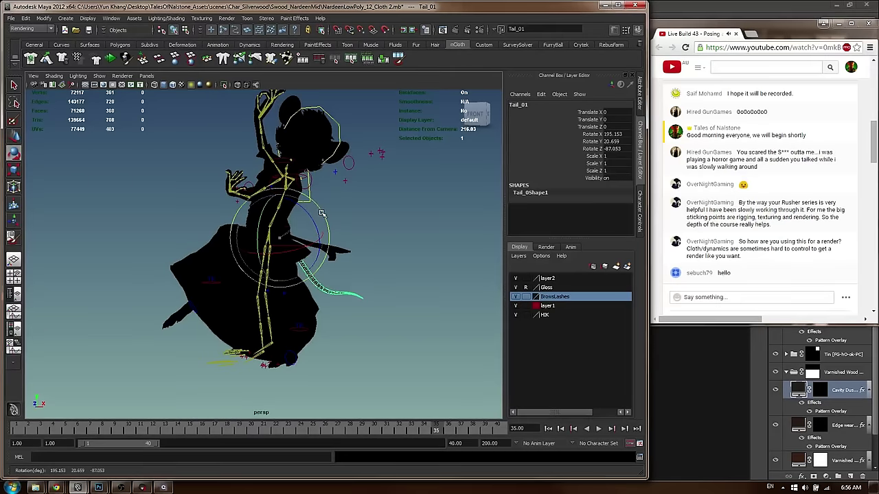
middle_click_drag(407, 221, 408, 239, "alt")
left_click(403, 249)
Examine the pose's silhouette from several angles and inspect the shaded skirt and its mesh
left_click_drag(404, 250, 385, 236, "alt")
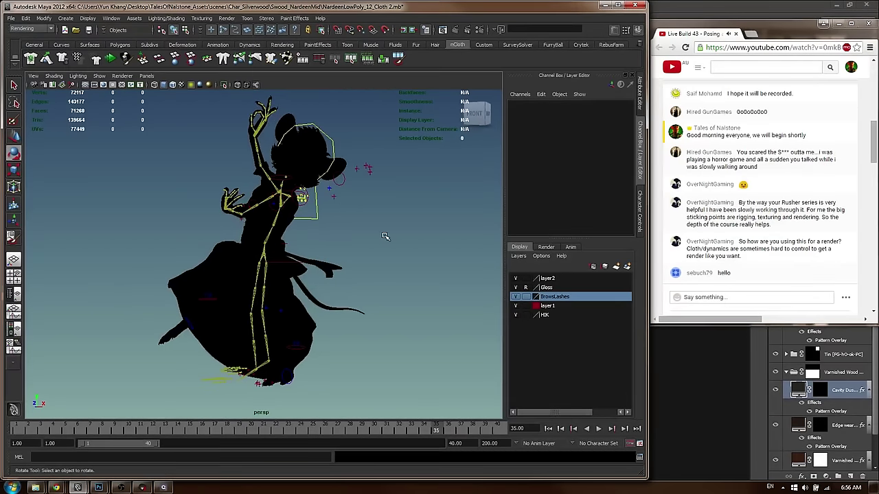
left_click_drag(353, 207, 313, 189, "alt")
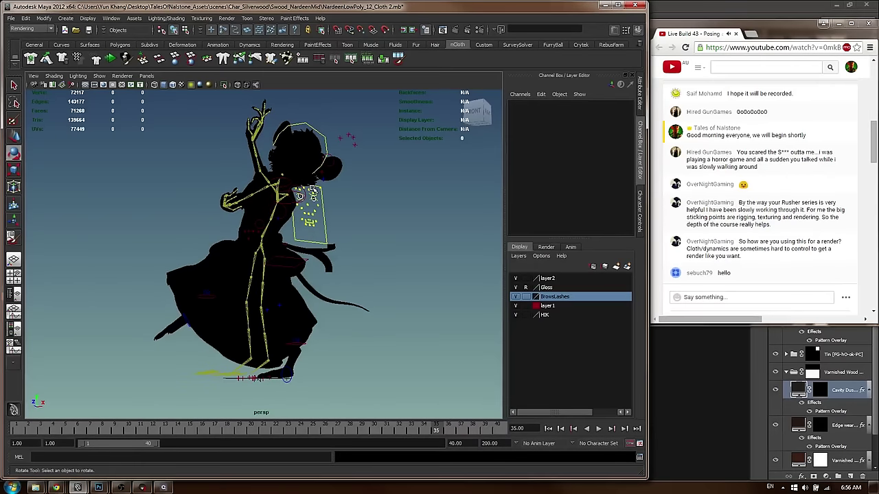
left_click_drag(263, 246, 256, 248, "alt")
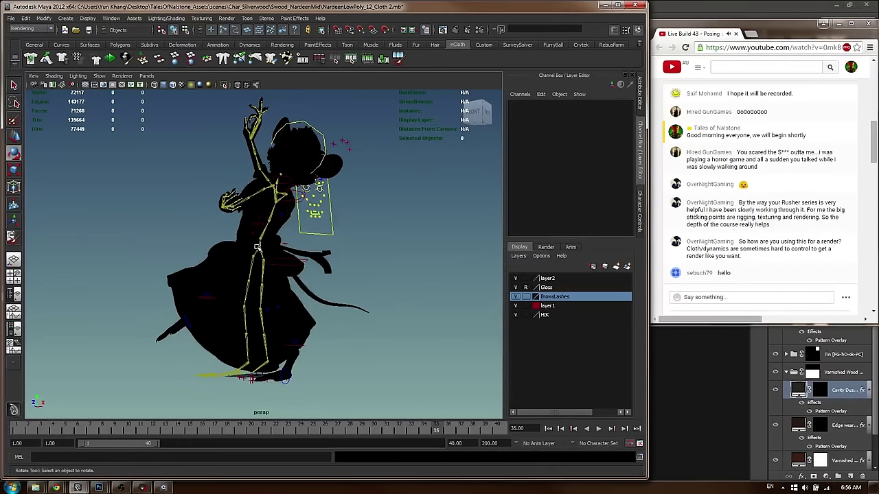
left_click_drag(312, 248, 272, 336, "alt")
left_click(292, 349)
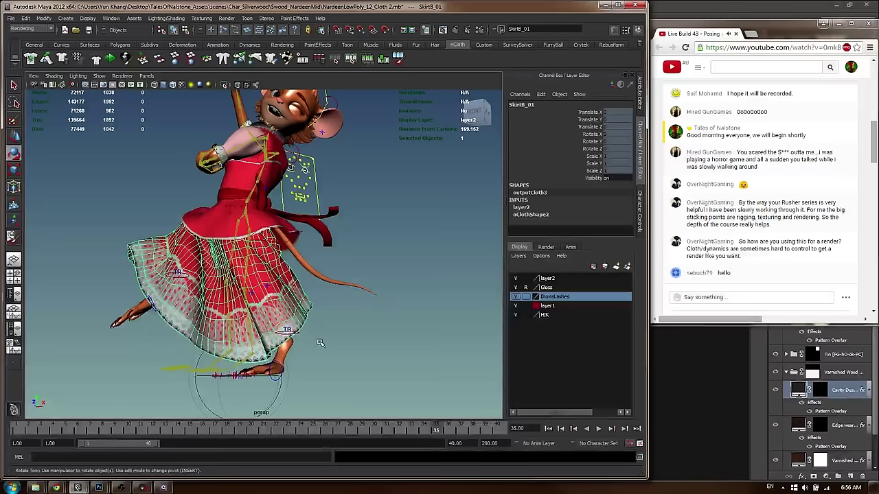
left_click(271, 349)
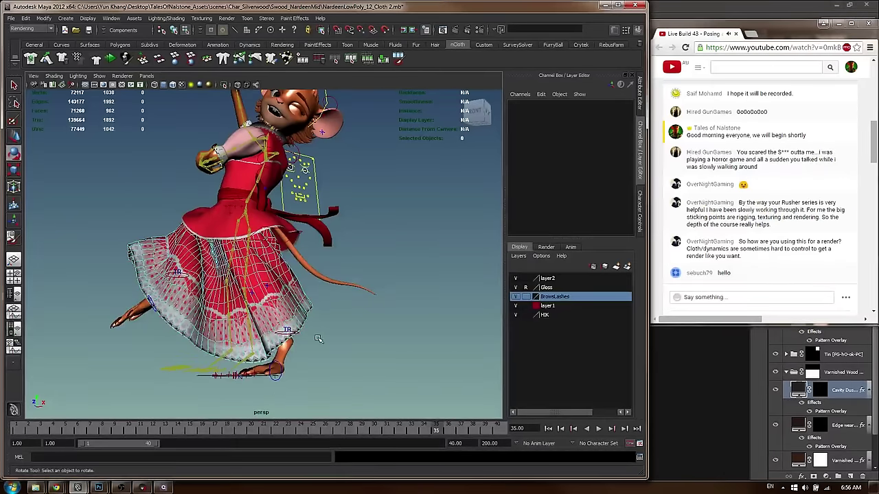
key("F8")
left_click_drag(299, 309, 297, 327, "alt")
right_click_drag(297, 327, 261, 327, "alt")
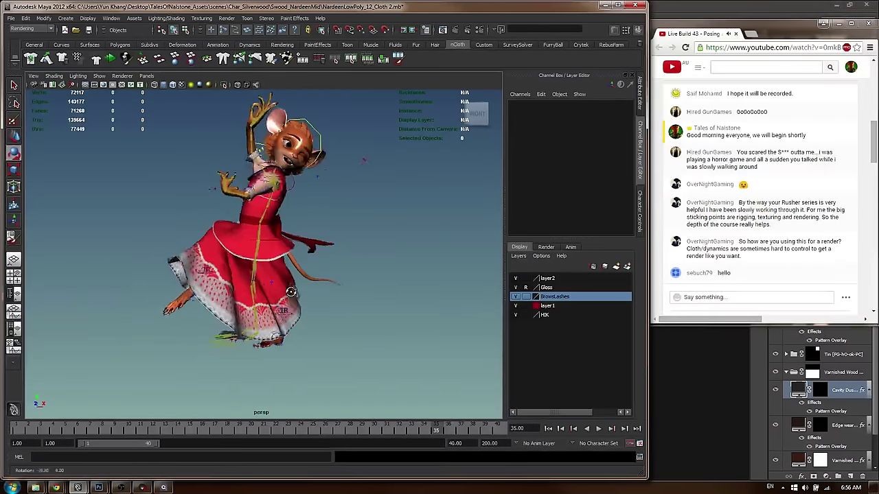
left_click(245, 289)
key("ctrl+z")
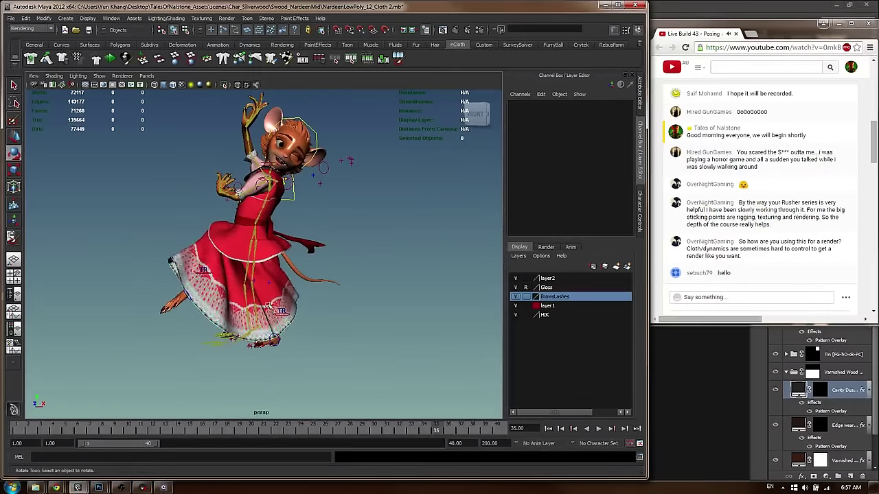
Select the bow at the back of the waist and switch it to component editing
left_click_drag(301, 291, 384, 289, "alt")
left_click_drag(268, 343, 353, 263, "alt")
scroll(249, 273, "up", 5)
middle_click_drag(353, 263, 333, 191, "alt")
left_click_drag(333, 191, 375, 241, "alt")
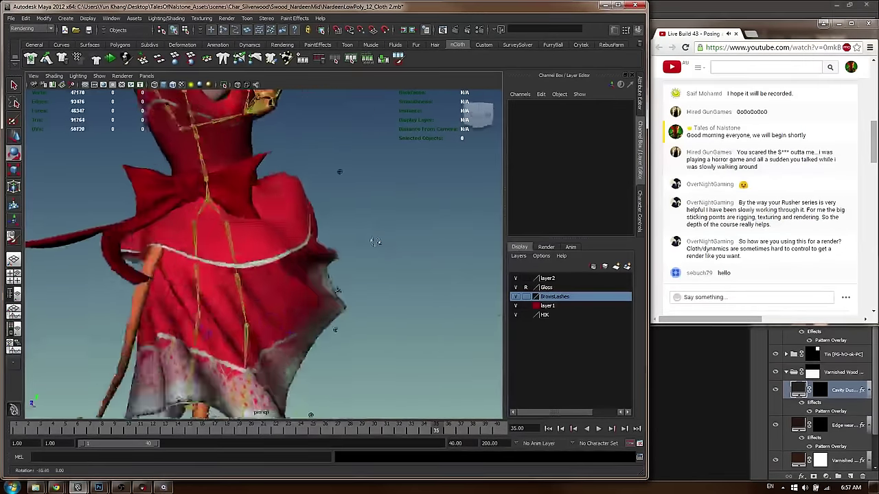
middle_click_drag(375, 241, 378, 295, "alt")
left_click_drag(377, 296, 364, 291, "alt")
left_click(308, 208)
scroll(308, 208, "up", 2)
key("F8")
Soft-select the bow loop over the skirt's raised side with a falloff radius of about 6.79, reposition it, and clear the selection
left_click_drag(389, 173, 270, 278, "alt")
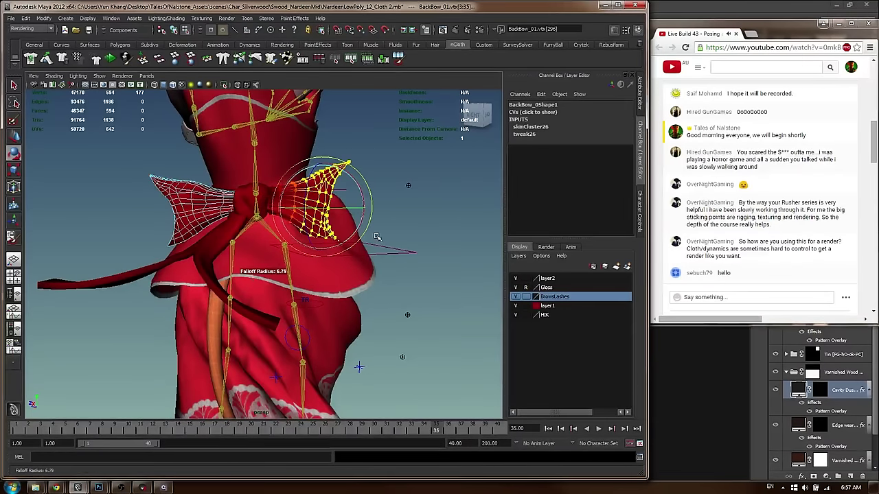
left_click_drag(367, 241, 371, 236)
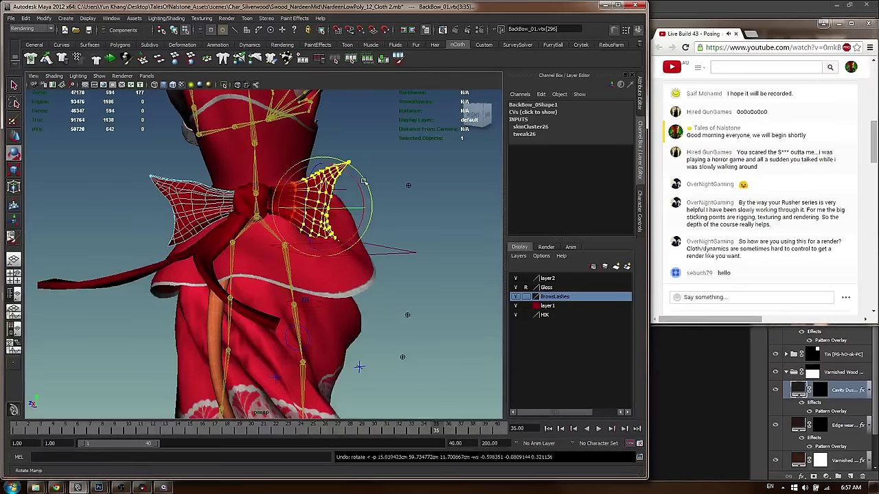
key("w")
left_click_drag(398, 203, 355, 207, "alt")
key("e")
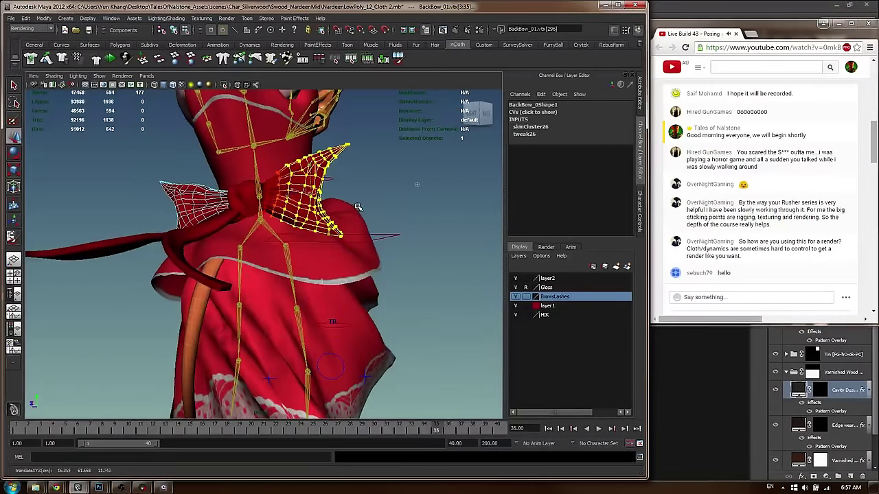
left_click(147, 203)
Rotate the character's right shoulder control to refine how the raised arm joins the torso behind the head
left_click_drag(151, 205, 407, 222, "alt")
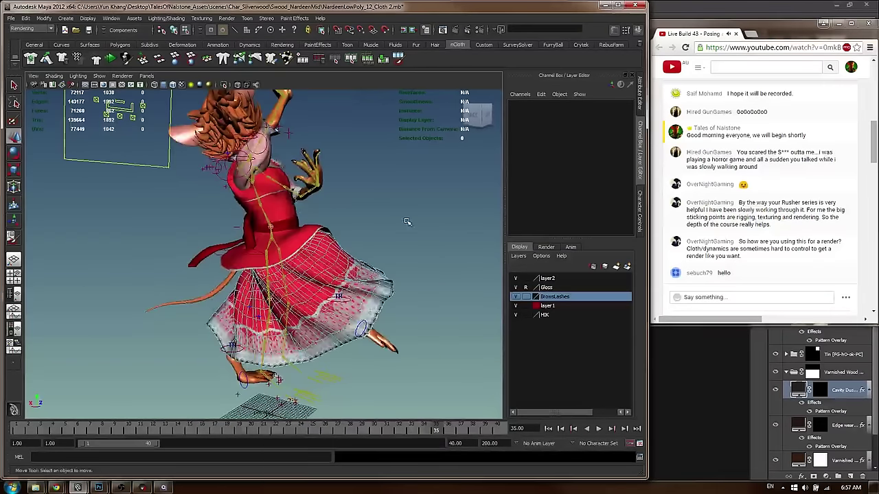
left_click_drag(314, 218, 440, 246, "alt")
left_click_drag(298, 240, 127, 233, "alt")
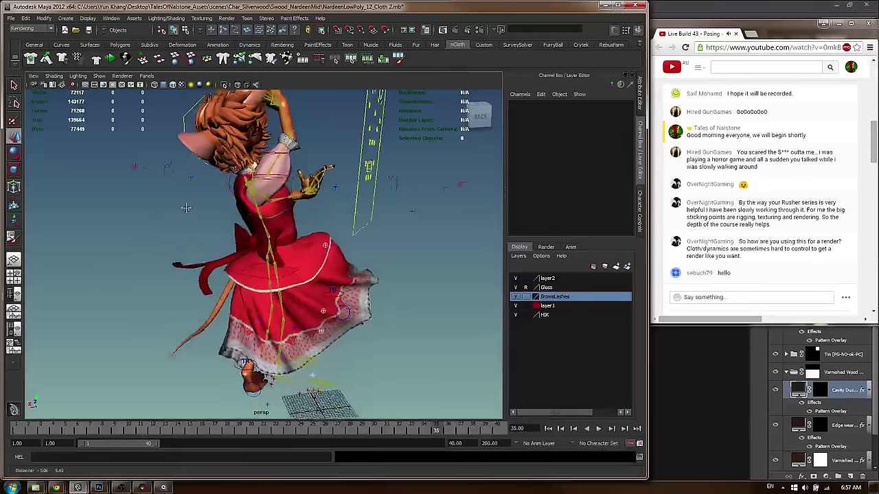
middle_click_drag(264, 186, 267, 274, "alt")
right_click_drag(267, 275, 355, 281, "alt")
left_click_drag(357, 282, 373, 222, "alt")
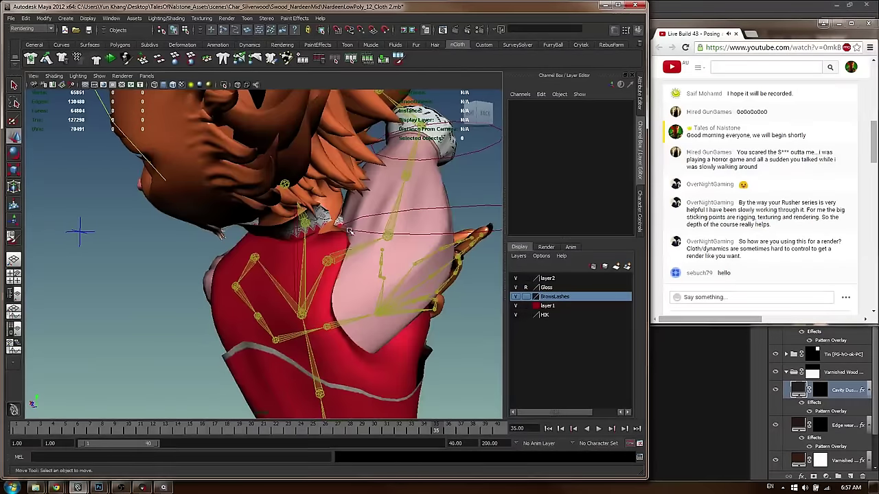
left_click(366, 249)
key("e")
left_click_drag(351, 267, 343, 292)
left_click_drag(343, 291, 405, 265, "alt")
right_click_drag(405, 264, 350, 258, "alt")
left_click_drag(350, 257, 265, 242, "alt")
right_click_drag(265, 242, 316, 237, "alt")
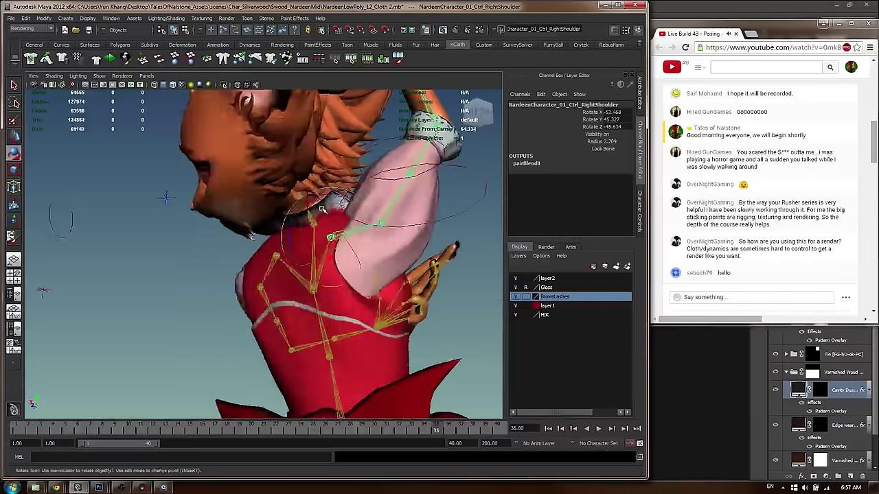
left_click_drag(316, 237, 299, 230, "alt")
left_click_drag(341, 209, 346, 225)
mouse_move(389, 199)
left_mouse_down("alt")
mouse_move(450, 198)
mouse_move(391, 199)
left_mouse_up("alt")
Rotate the right arm control to about 38 in X, -12 in Y and -3 in Z, and clear the selection
left_click(442, 181)
left_click_drag(354, 235, 432, 237)
right_click_drag(330, 220, 211, 201, "alt")
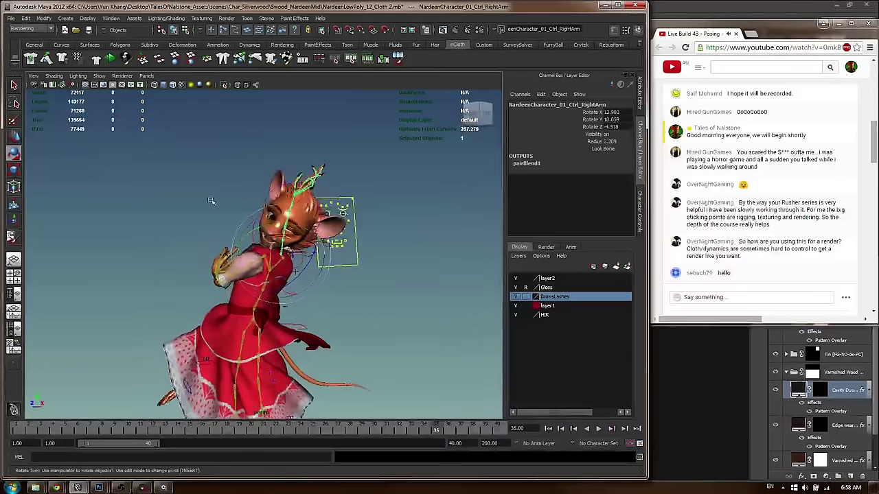
left_click_drag(212, 201, 173, 389, "alt")
left_click_drag(286, 209, 269, 202)
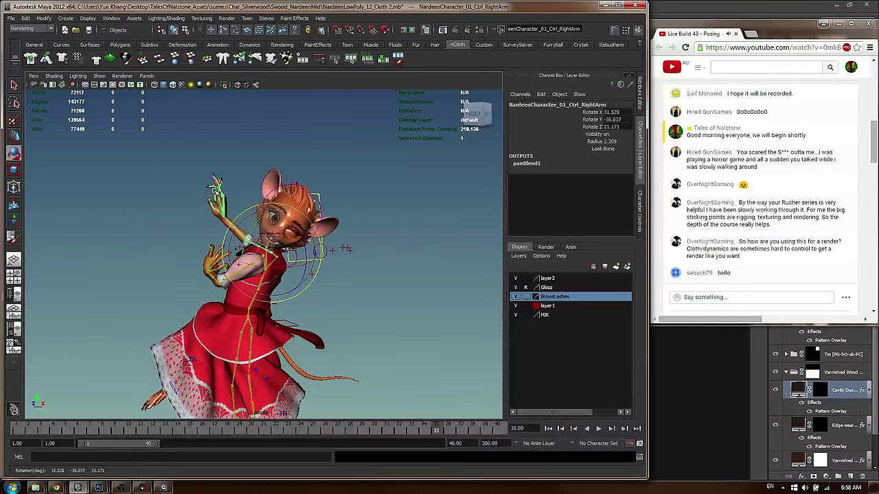
left_click_drag(257, 204, 251, 207)
left_click_drag(252, 207, 309, 203, "alt")
middle_click_drag(309, 204, 310, 155, "alt")
left_click_drag(310, 155, 248, 154, "alt")
middle_click_drag(248, 154, 251, 147, "alt")
left_click_drag(251, 146, 249, 132, "alt")
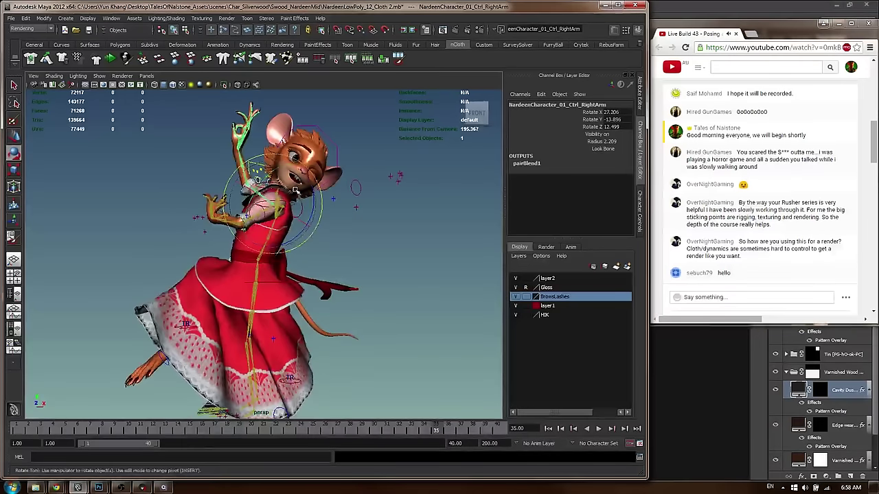
left_click_drag(298, 206, 206, 185, "alt")
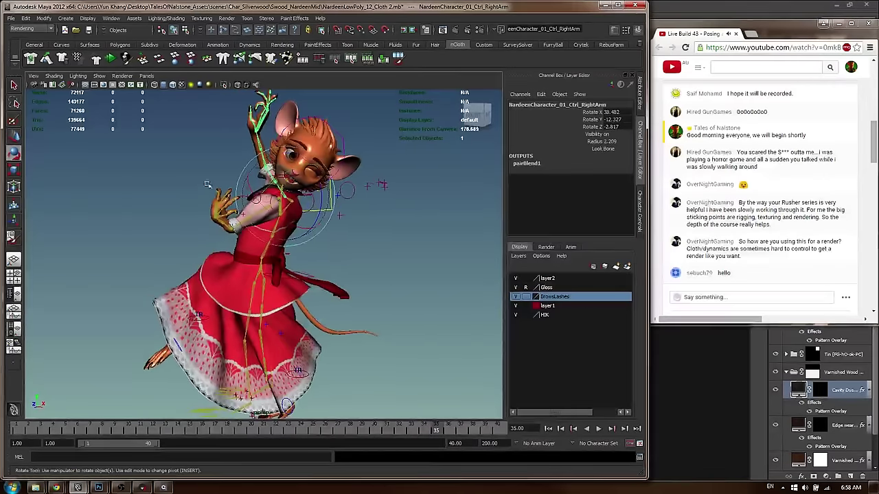
left_click_drag(292, 145, 323, 158)
left_click(221, 149)
Examine the raised arm, neck and overall pose from the side and front
right_click_drag(324, 159, 369, 164, "alt")
left_click_drag(369, 164, 275, 287, "alt")
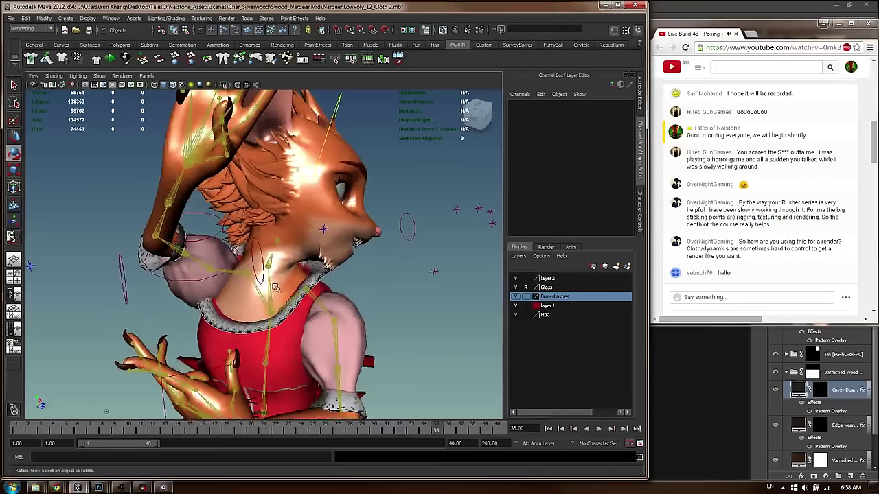
left_click_drag(302, 238, 188, 214, "alt")
right_click_drag(189, 214, 148, 212, "alt")
middle_click_drag(148, 211, 152, 171, "alt")
left_click_drag(288, 271, 247, 248, "alt")
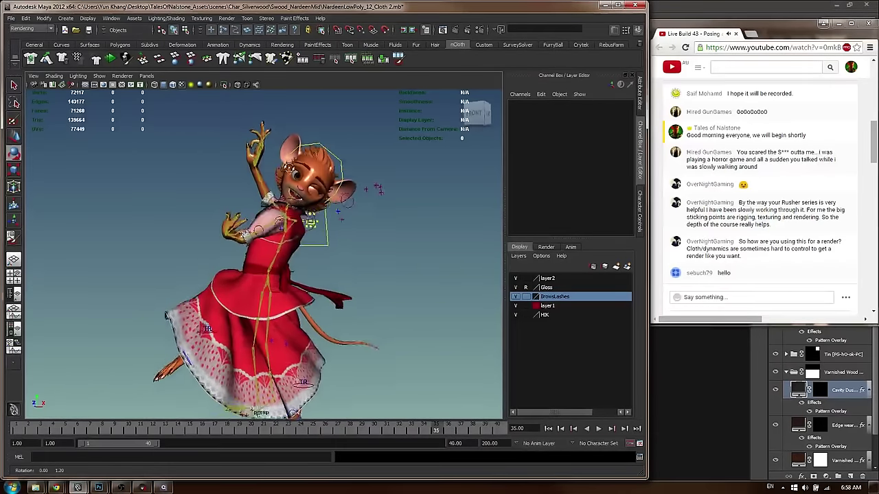
middle_click_drag(247, 247, 268, 185, "alt")
left_click_drag(263, 186, 257, 217, "alt")
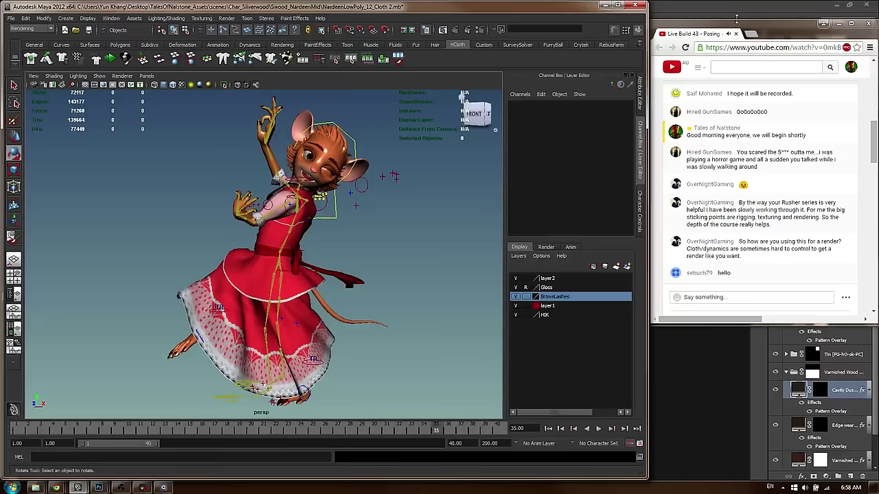
Save the scene and select the Mesh group in the Outliner
key("q")
key("ctrl+s")
left_click(403, 218)
key("shift+o")
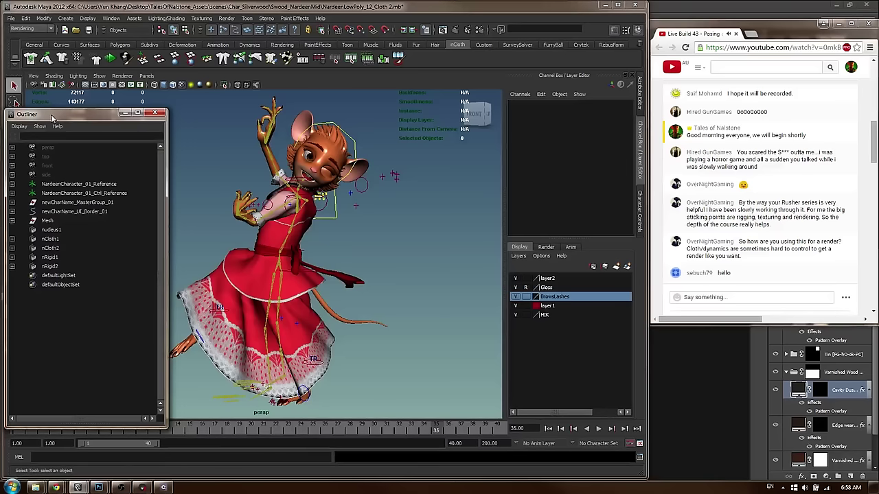
left_click_drag(67, 115, 104, 106)
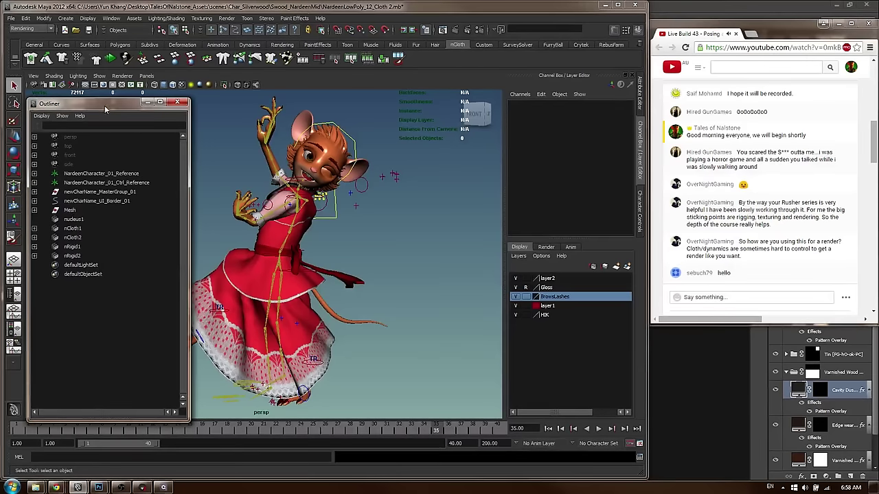
left_click(68, 209)
mouse_move(358, 192)
left_mouse_down("alt")
mouse_move(415, 190)
mouse_move(367, 194)
left_mouse_up("alt")
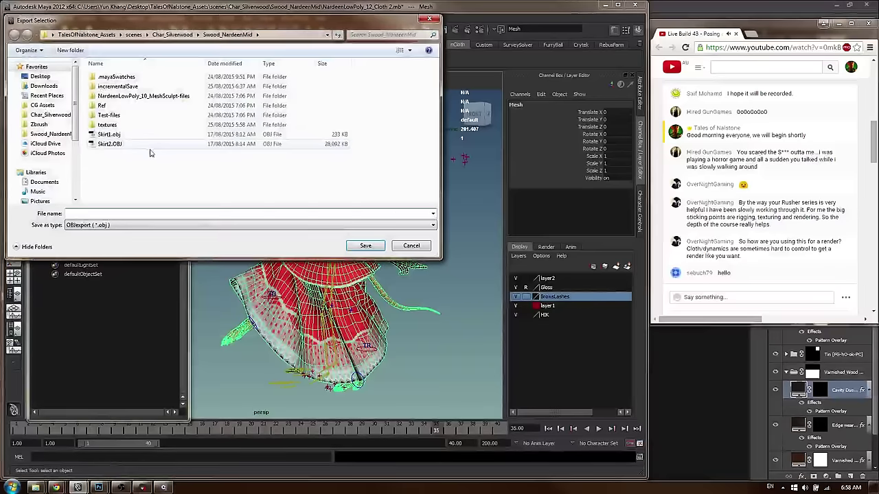
Export the selected group as an OBJ file named NardeenDance in the Zbrush folder
left_click(40, 125)
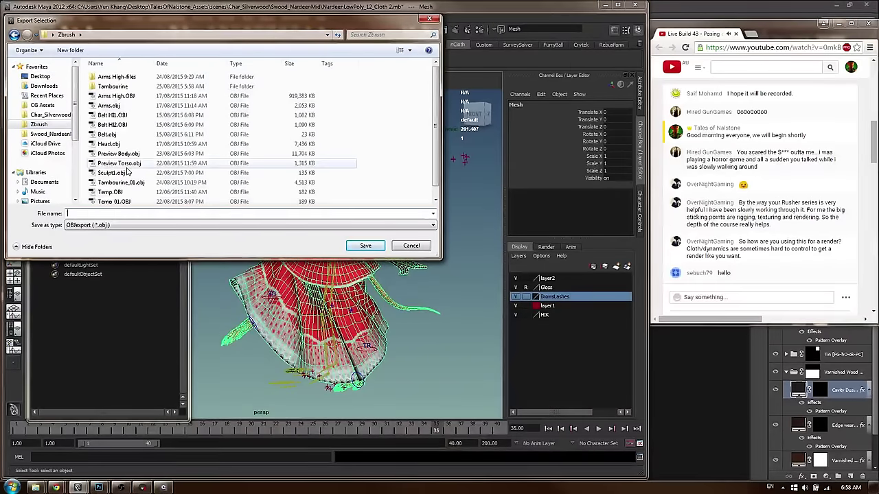
type("NardeenDance")
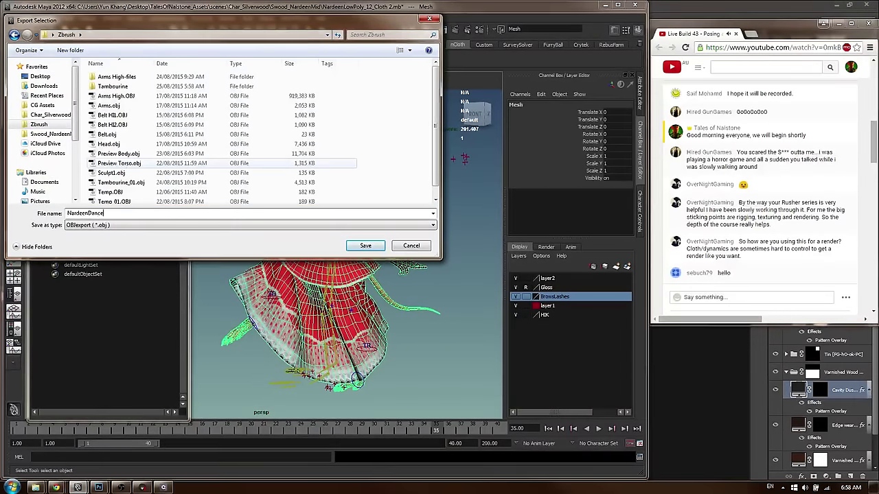
key("Return")
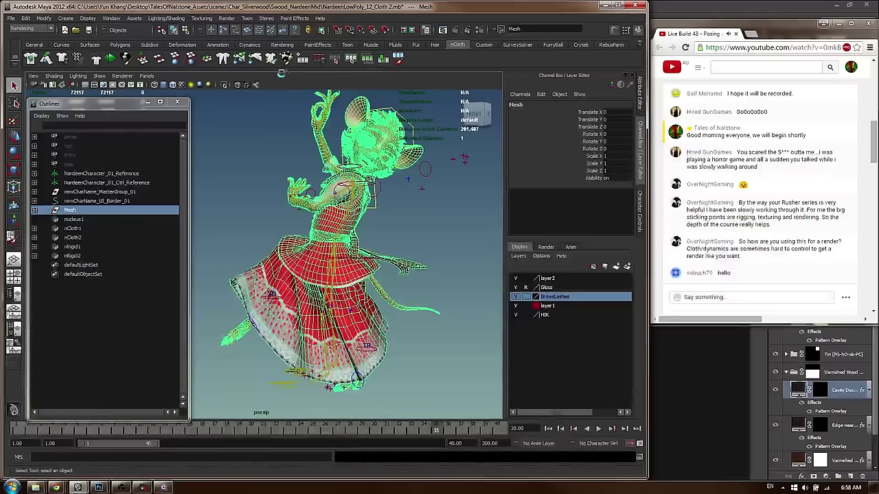
Bring up Marmoset Toolbag, and launch Adobe After Effects CC, dismissing its startup error
left_click(142, 487)
left_click_drag(526, 34, 286, 28)
key("super")
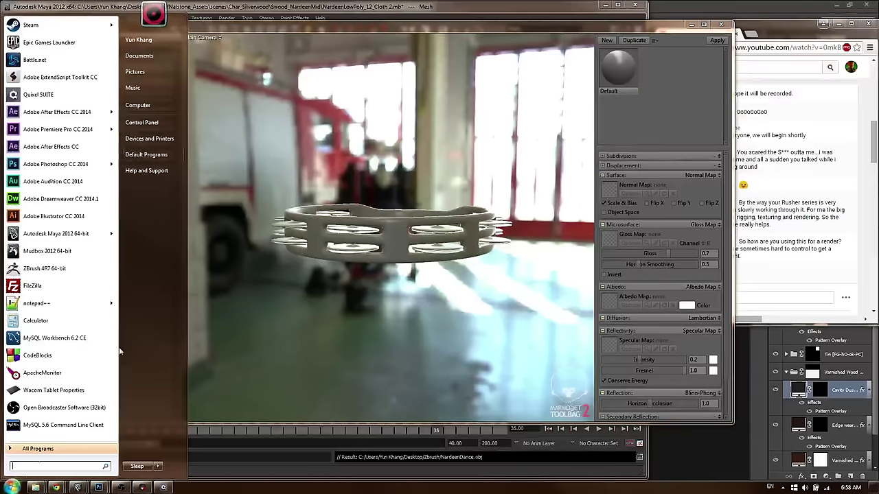
left_click(51, 147)
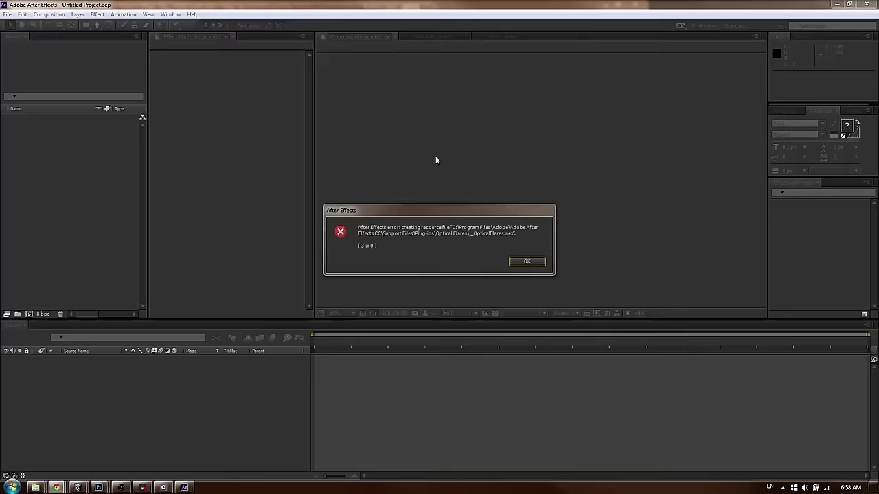
left_click(526, 261)
left_click(7, 14)
left_click(7, 14)
Switch back to Marmoset Toolbag and import the NardeenDance.obj mesh from the Zbrush folder
key("alt+Tab")
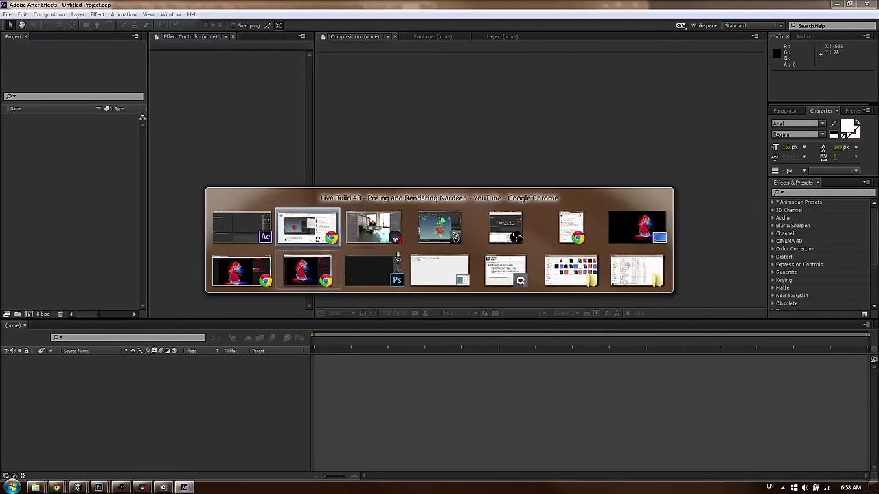
left_click(344, 240)
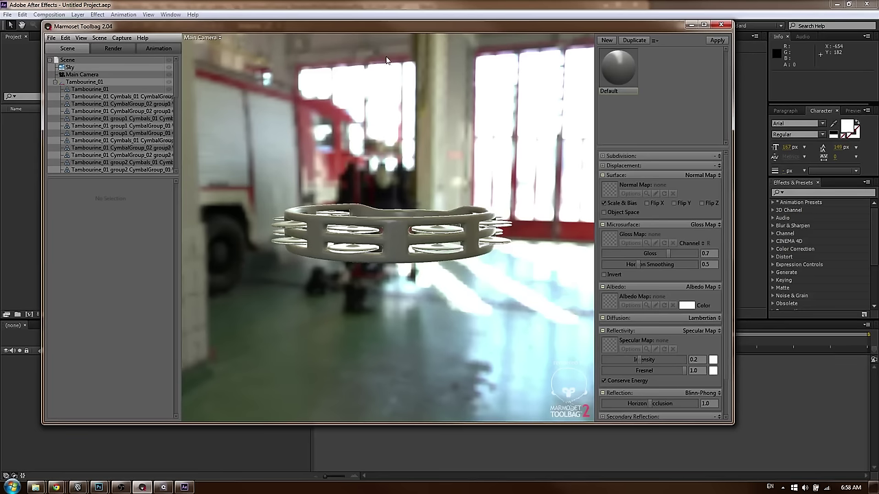
left_click(52, 37)
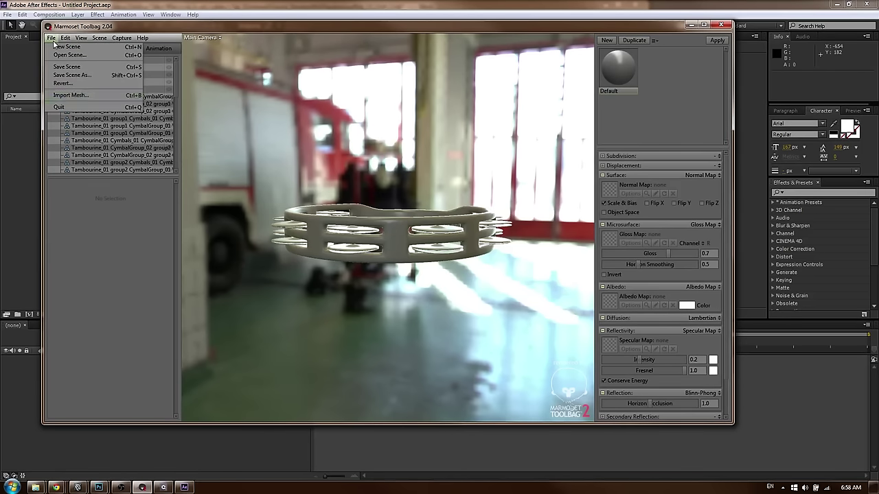
left_click(73, 96)
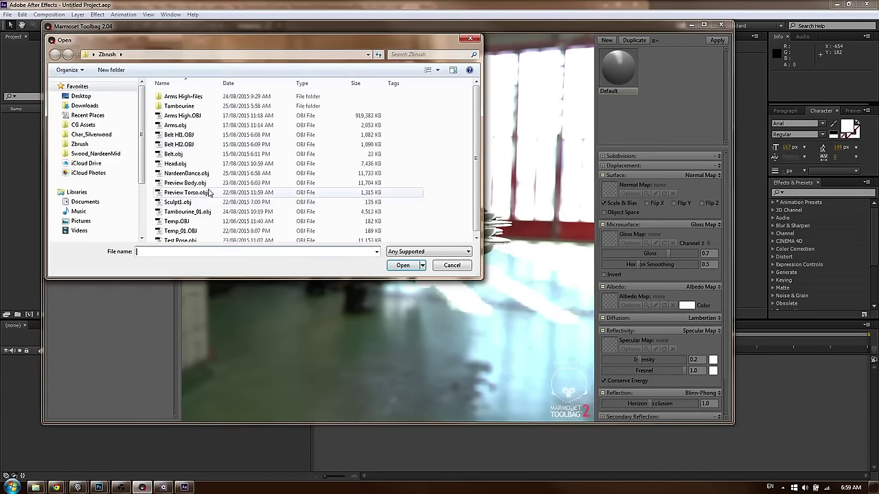
left_click_drag(476, 163, 475, 175)
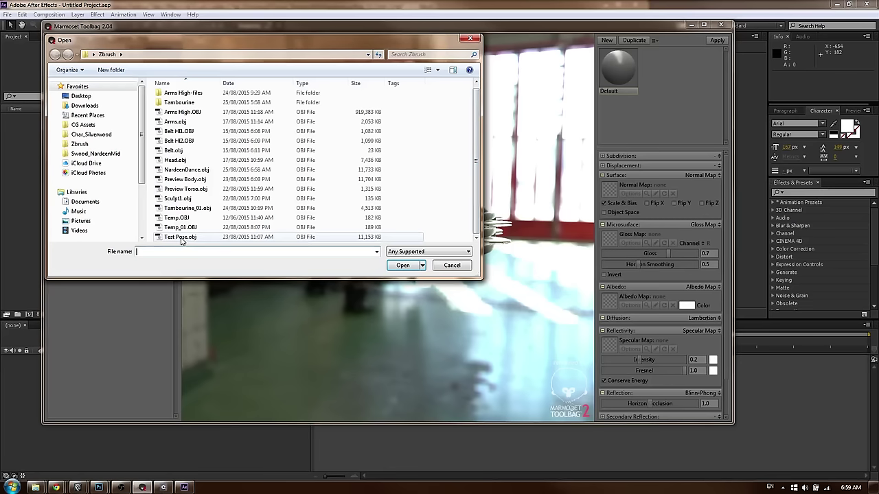
left_click(182, 238)
key("Return")
Delete the Tambourine_01 group from the scene so only the dancing character remains
left_click_drag(449, 143, 441, 206)
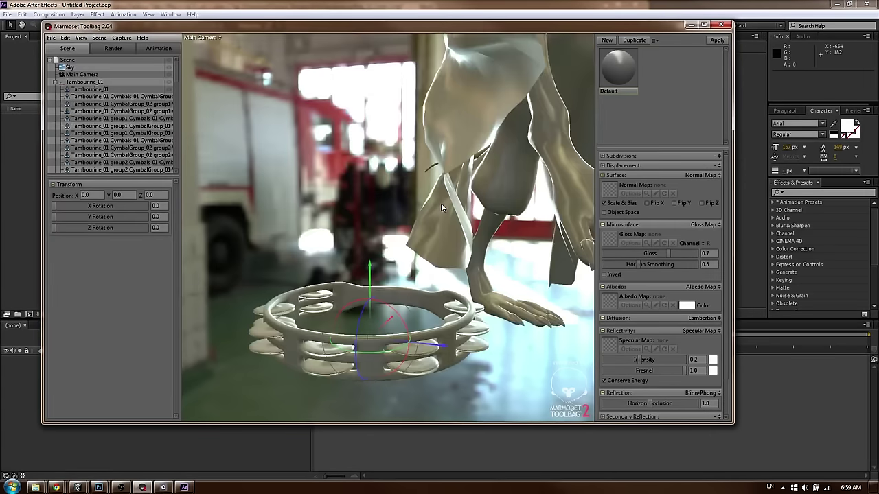
right_click_drag(441, 206, 482, 139)
left_click_drag(446, 135, 429, 169)
middle_click_drag(429, 170, 426, 243)
left_click_drag(425, 243, 423, 245)
left_click(84, 82)
left_click(55, 83)
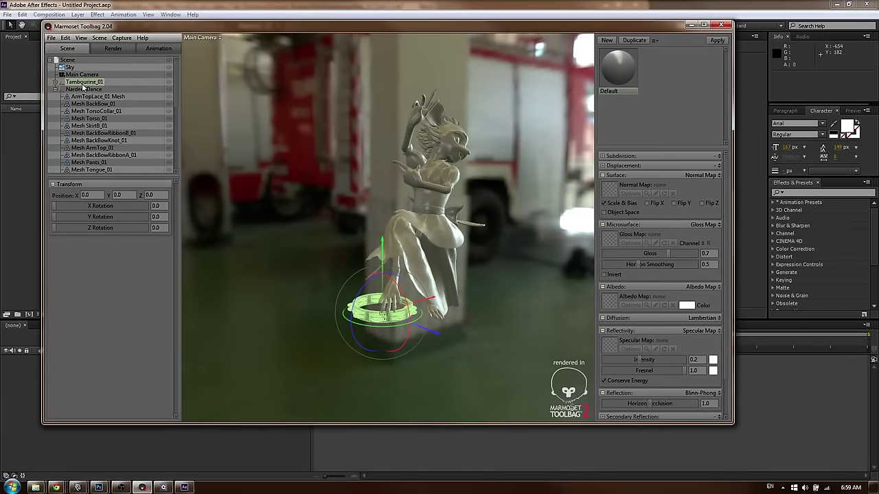
key("Delete")
left_click(85, 84)
Load Clothing_N_01.png from the Swood_NardeenMid textures folder as the Default material's normal map
left_click_drag(371, 180, 416, 199)
left_click(169, 172)
mouse_move(416, 200)
right_mouse_down()
mouse_move(430, 235)
mouse_move(418, 210)
right_mouse_up()
left_click_drag(417, 210, 387, 206)
left_click_drag(465, 142, 497, 128)
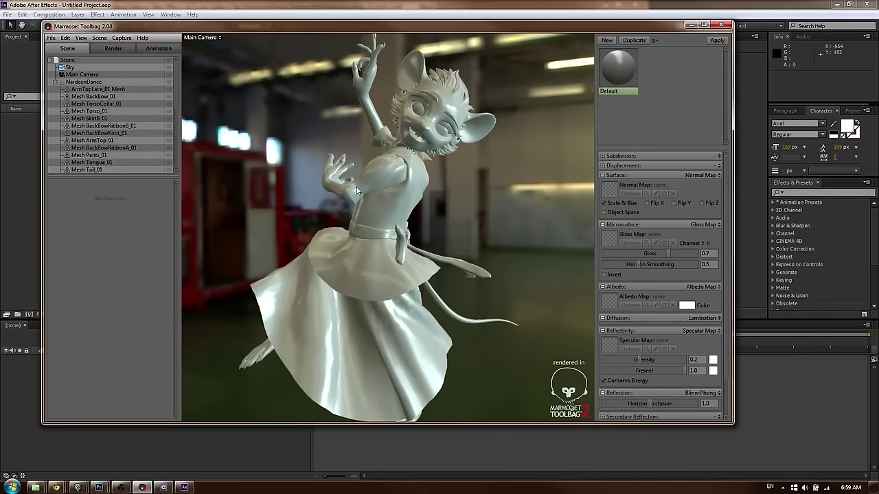
left_click(608, 189)
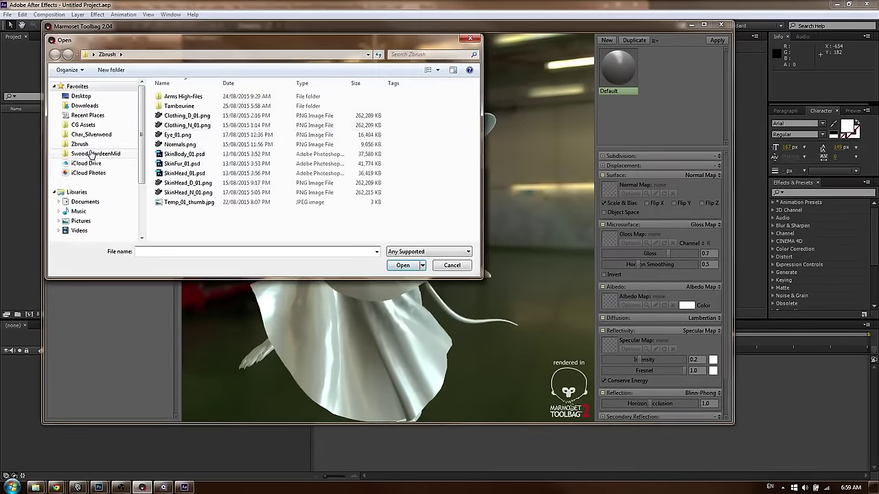
left_click(91, 154)
double_click(206, 161)
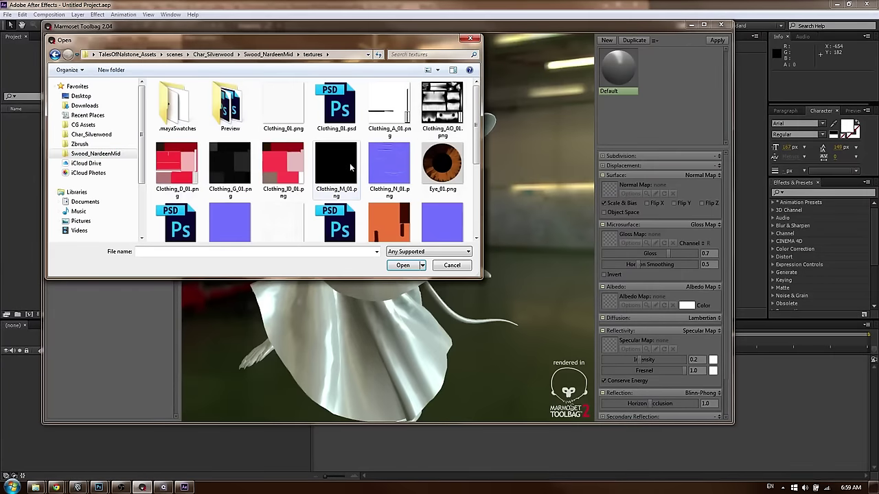
double_click(393, 161)
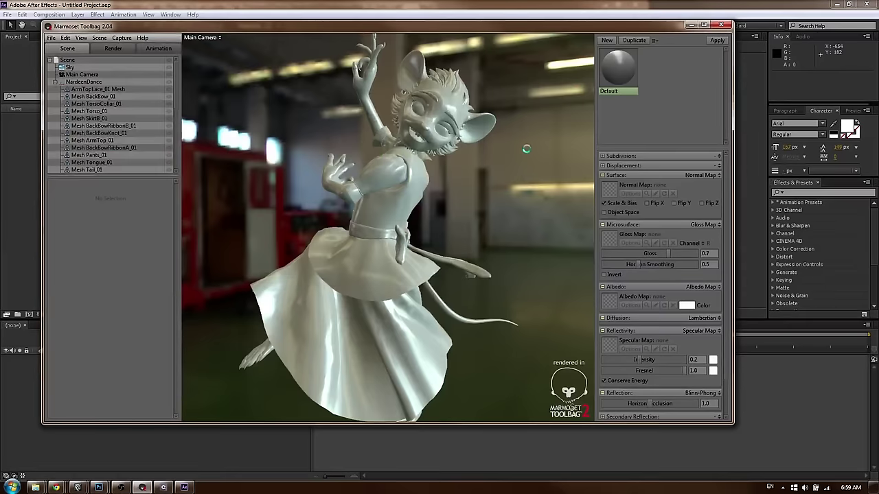
Load Clothing_G_01.png as the Default material's gloss map and Clothing_D_01.png as its albedo map
left_click_drag(392, 203, 437, 175)
left_click_drag(457, 95, 474, 113)
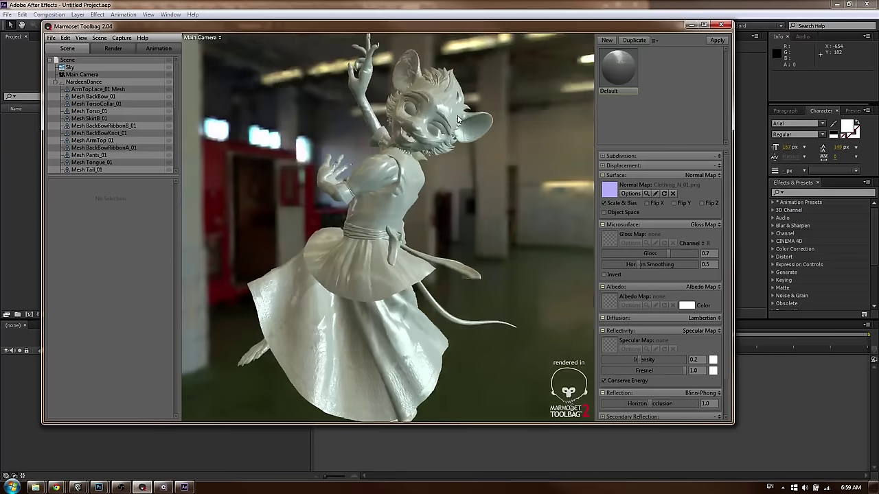
left_click(610, 238)
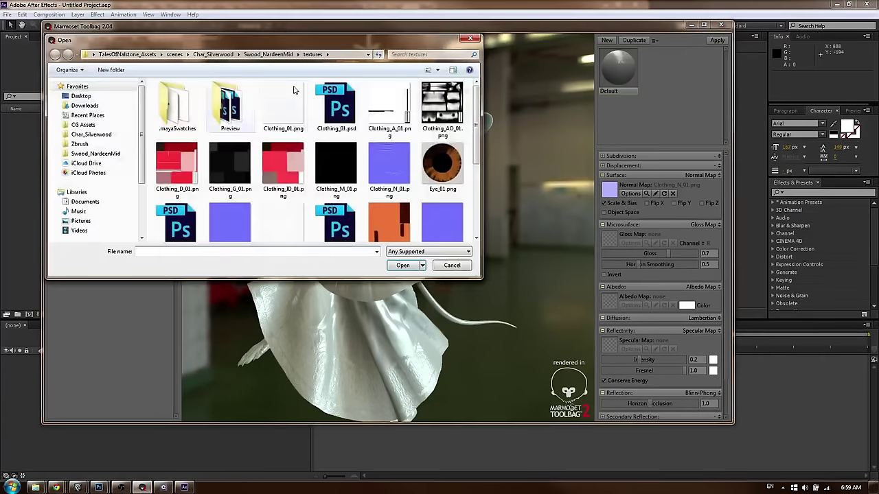
double_click(230, 163)
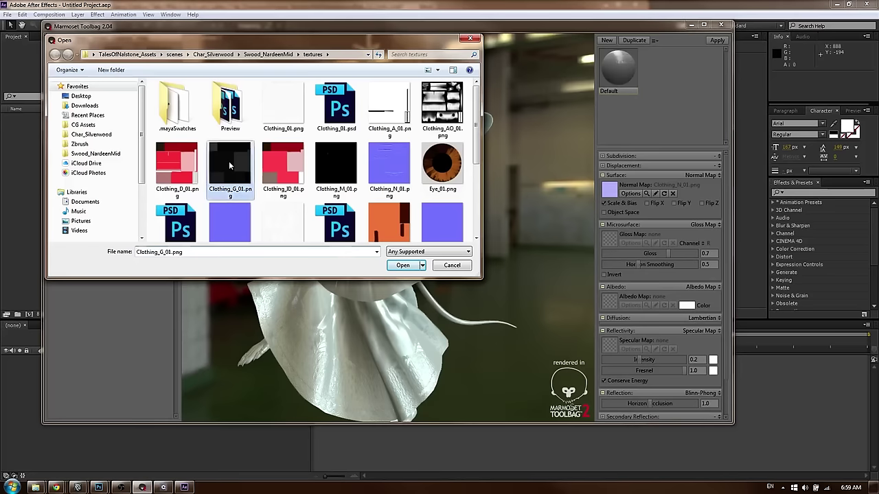
left_click(610, 302)
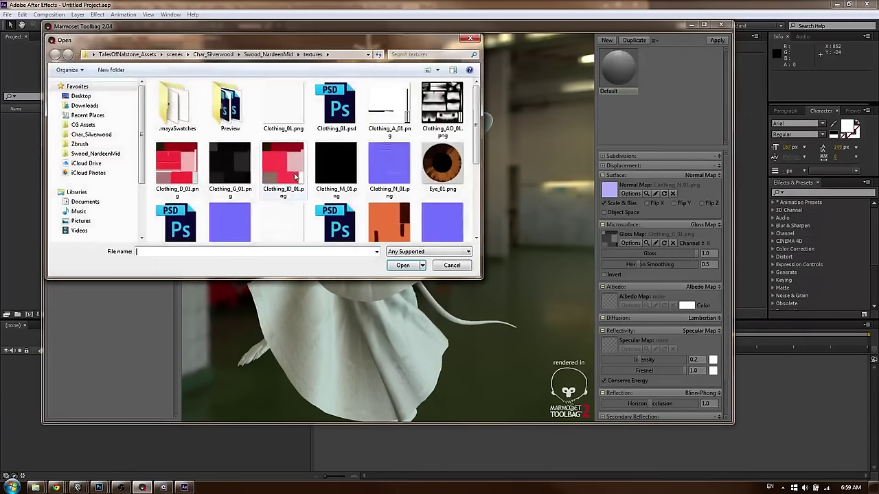
double_click(175, 148)
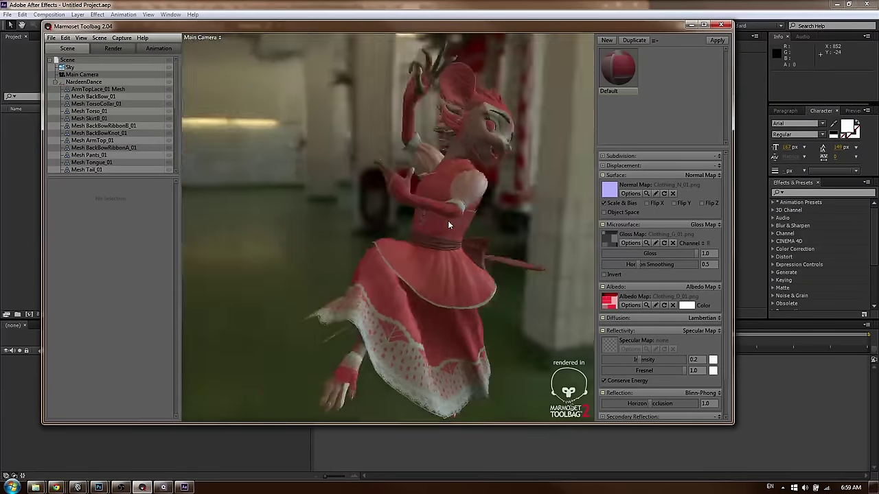
Try several sky presets, including Castle Sunset and Garage, and apply Museum as the scene's environment
key("Tab")
key("Tab")
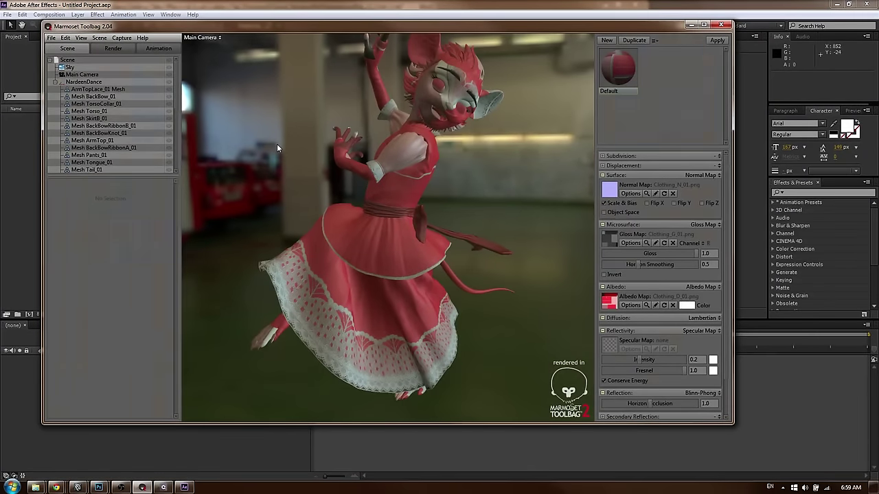
key("s")
left_click(281, 284)
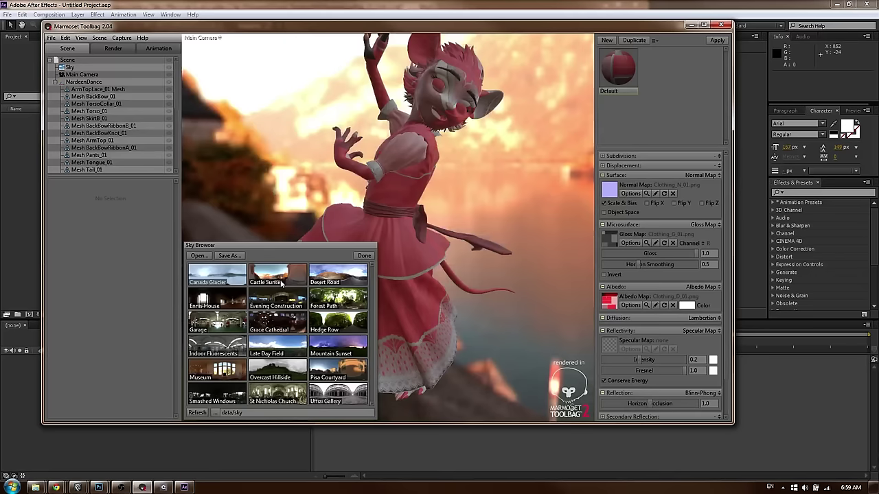
left_click(278, 323)
left_click(217, 324)
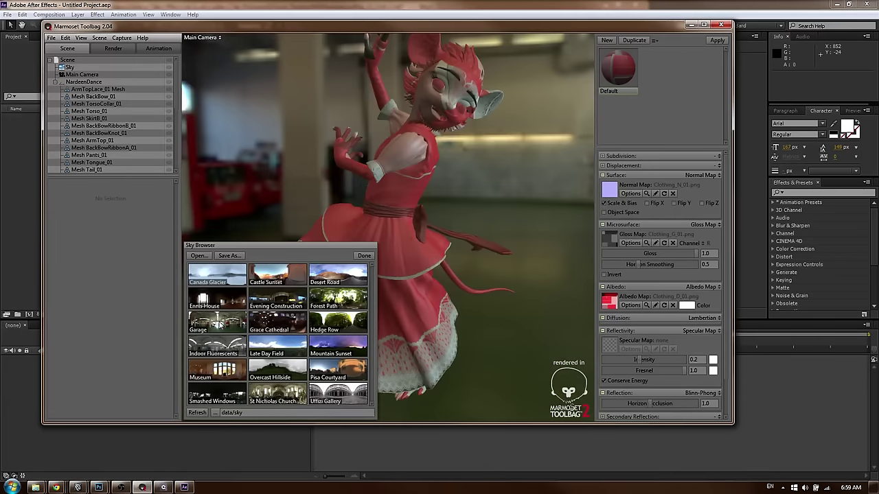
left_click(269, 319)
left_click(316, 319)
left_click(205, 374)
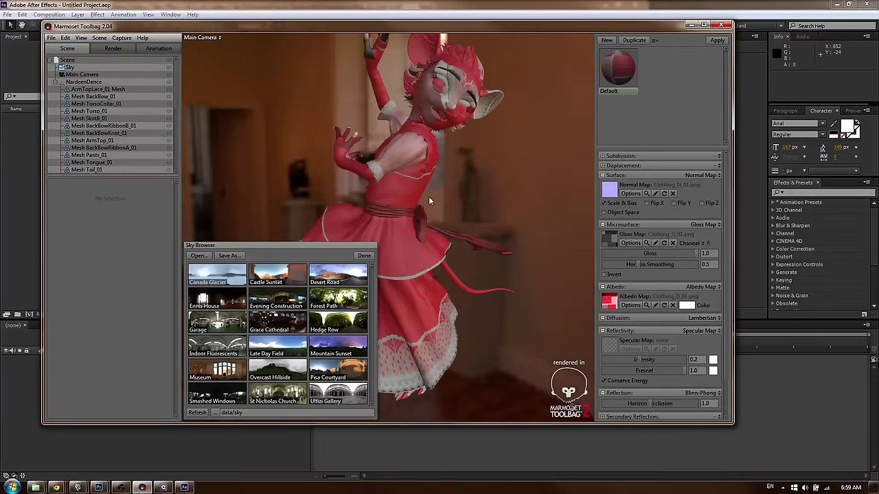
left_click(364, 256)
left_click_drag(432, 155, 475, 202)
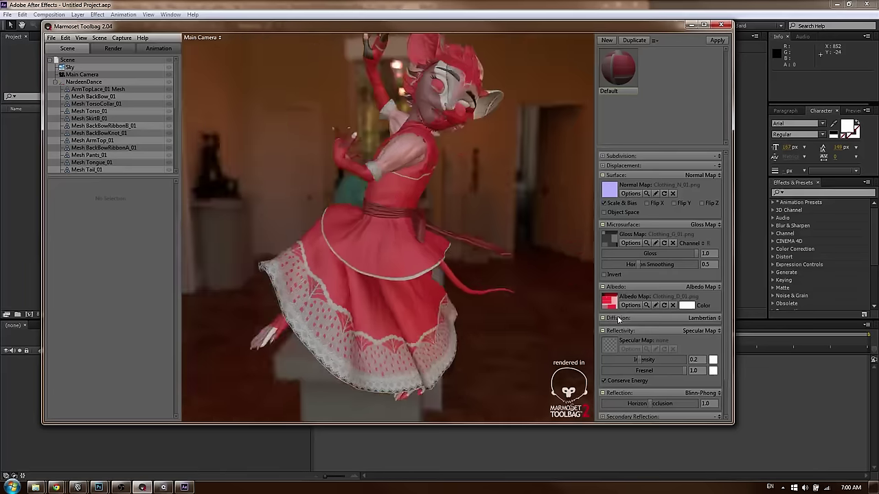
Load Clothing_M_01.png as the Default material's specular map
scroll(620, 322, "down", 4)
left_click(610, 326)
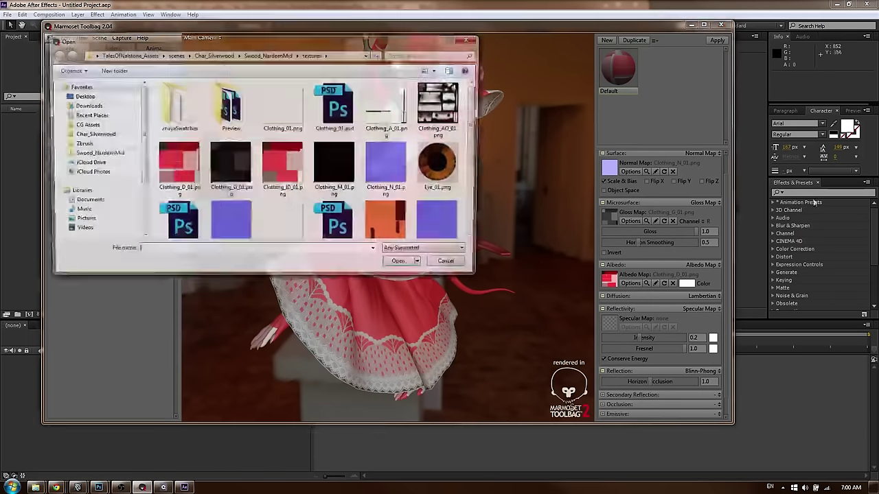
double_click(329, 160)
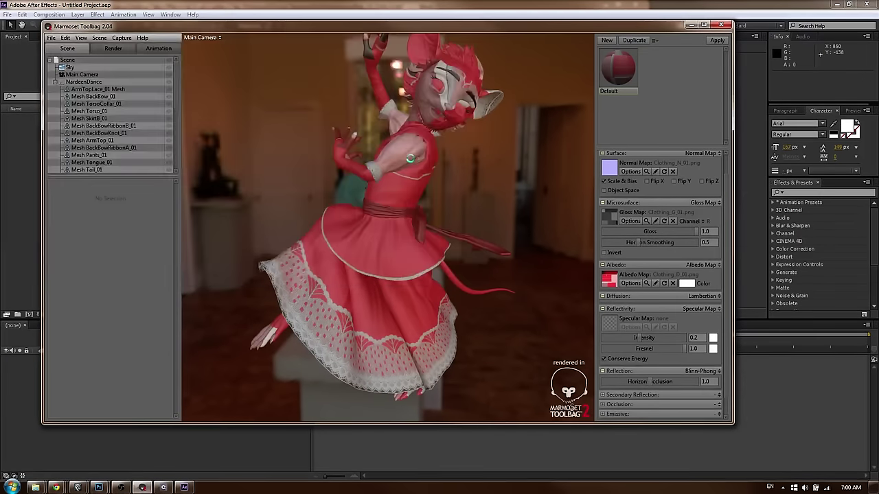
left_click_drag(474, 206, 372, 262)
middle_click_drag(372, 262, 373, 251)
Expand the Default material's secondary reflection and occlusion settings, and set its transparency to Cutout
scroll(675, 319, "down", 1)
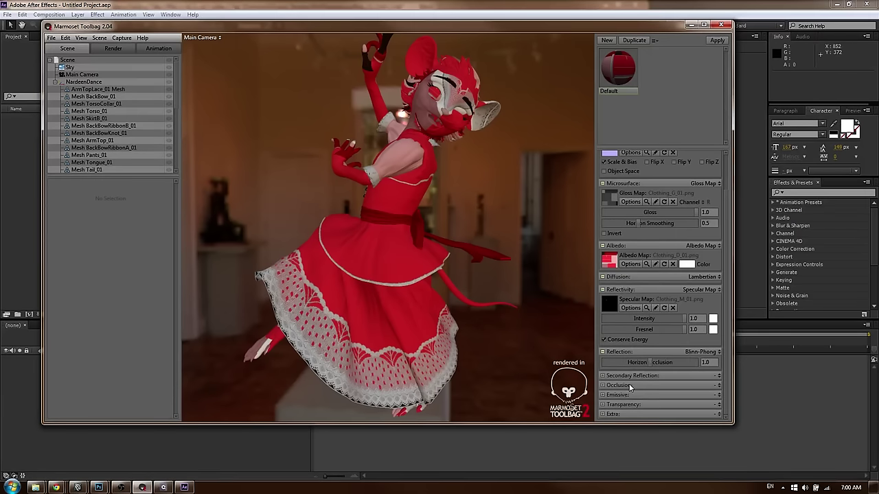
left_click(641, 375)
left_click(622, 388)
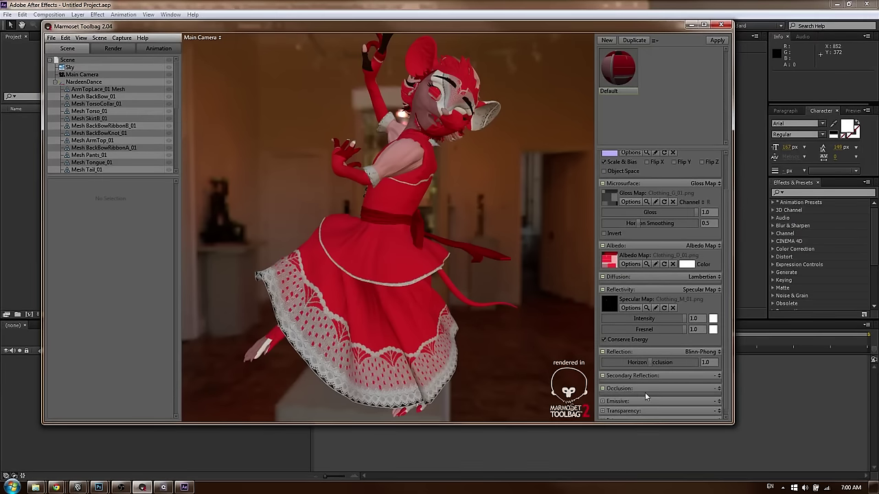
scroll(645, 396, "down", 1)
left_click(714, 406)
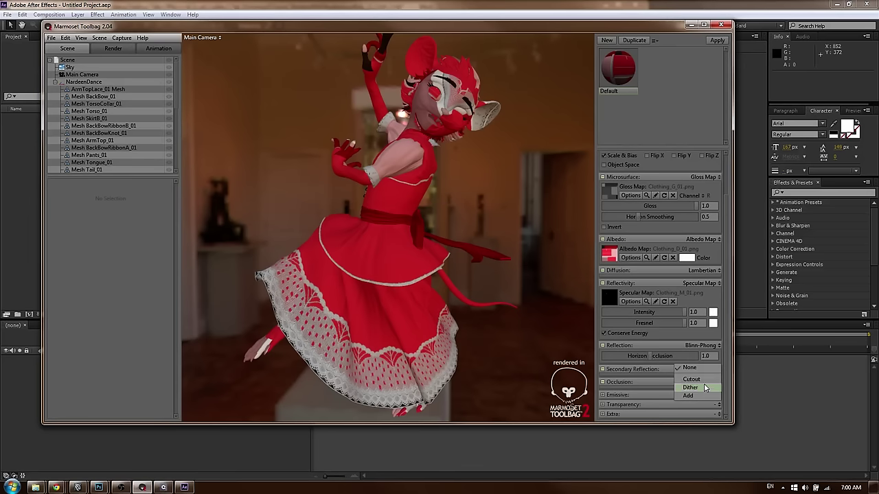
left_click(702, 379)
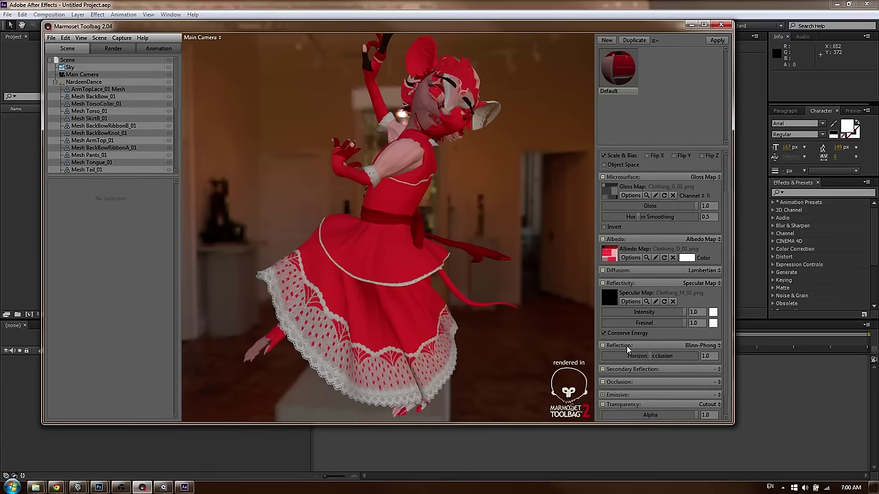
Turn off back-face culling on the lower skirt mesh and the overskirt mesh
left_click_drag(420, 154, 633, 157)
left_click_drag(486, 213, 502, 305)
right_click_drag(502, 305, 449, 220)
middle_click_drag(449, 219, 447, 247)
left_click_drag(448, 248, 421, 239)
left_click(395, 323)
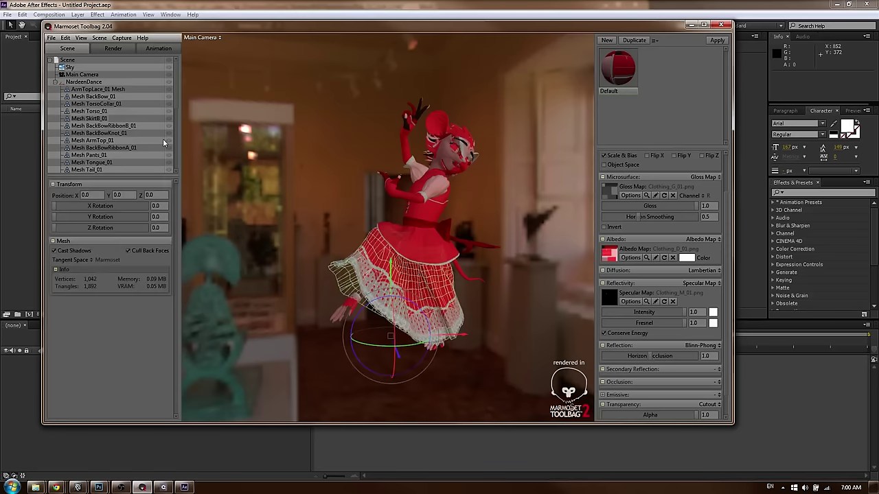
left_click(139, 252)
left_click_drag(379, 264, 362, 253)
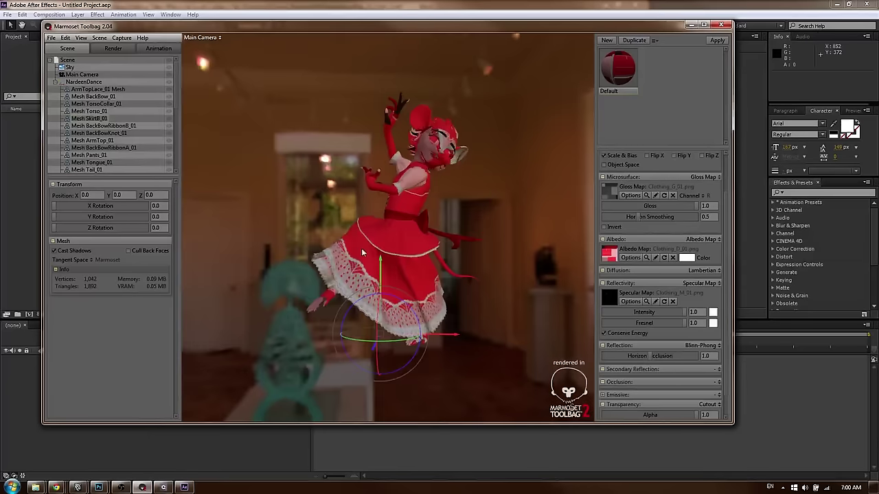
left_click(140, 251)
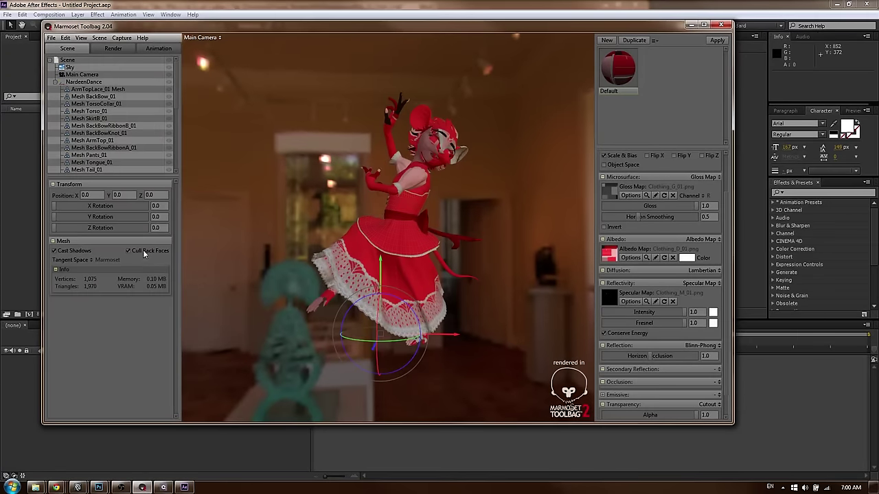
Examine the sleeve lace and collar meshes up close, and clear the selection
scroll(399, 179, "up", 3)
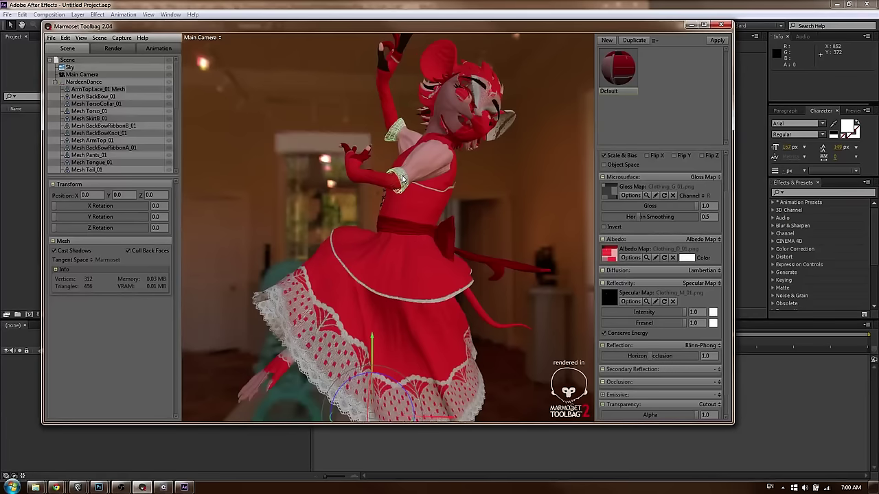
left_click(438, 137)
left_click_drag(439, 136, 393, 214)
left_click(397, 263)
scroll(386, 228, "down", 2)
middle_click_drag(409, 219, 408, 199)
left_click(479, 223)
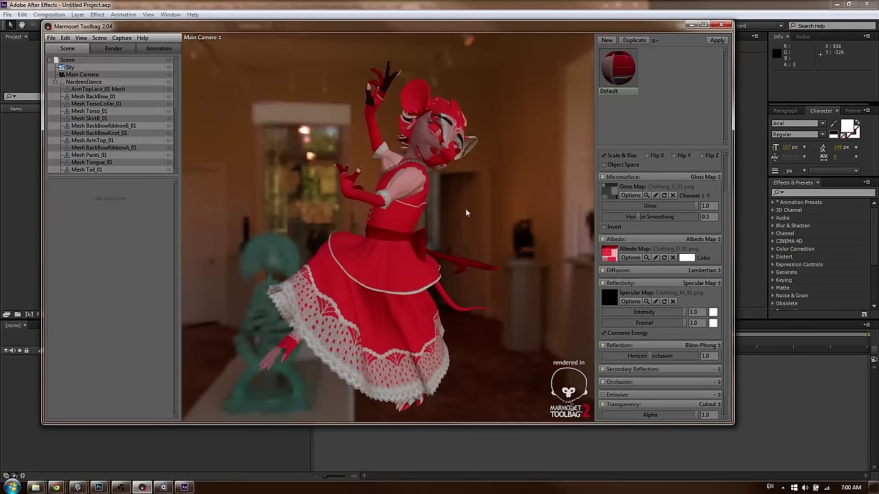
Rotate the Museum sky around the character to change its lighting, and clear the selection of the arm mesh
left_click_drag(425, 249, 371, 202)
left_click_drag(535, 225, 427, 229, "shift")
left_click(374, 206)
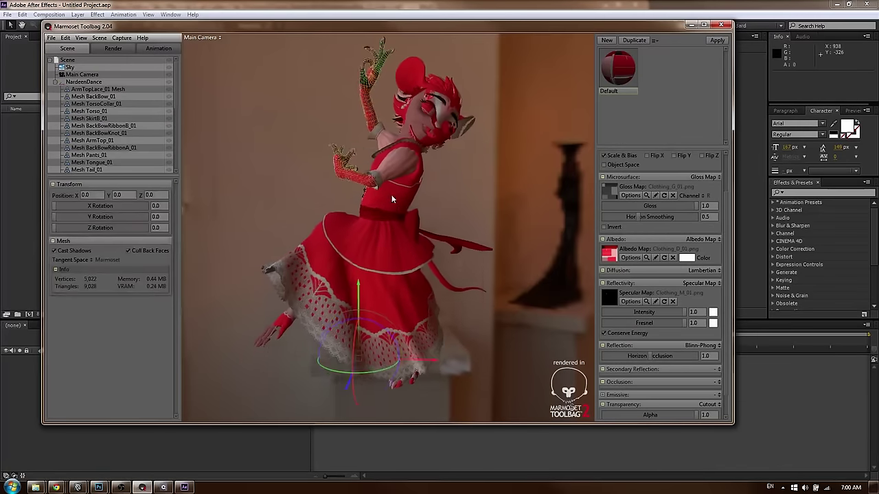
mouse_move(433, 194)
left_mouse_down()
mouse_move(390, 195)
mouse_move(445, 191)
left_mouse_up()
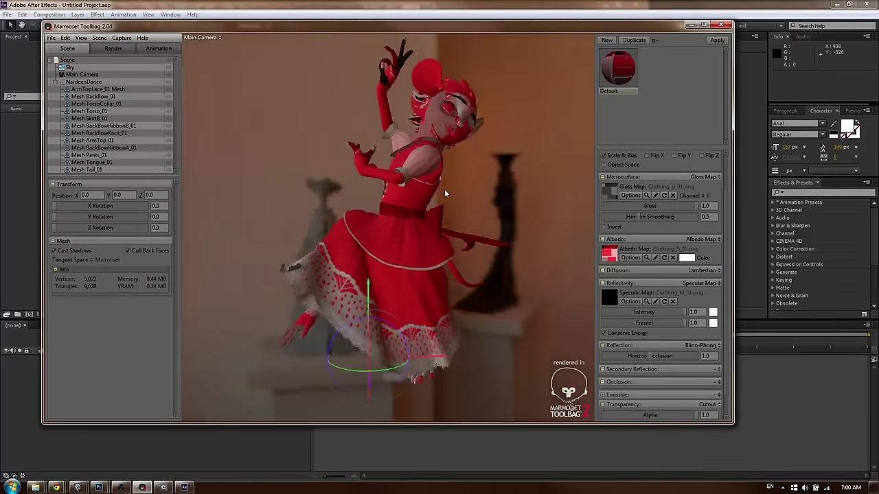
right_click_drag(444, 191, 454, 237)
left_click_drag(466, 210, 474, 212)
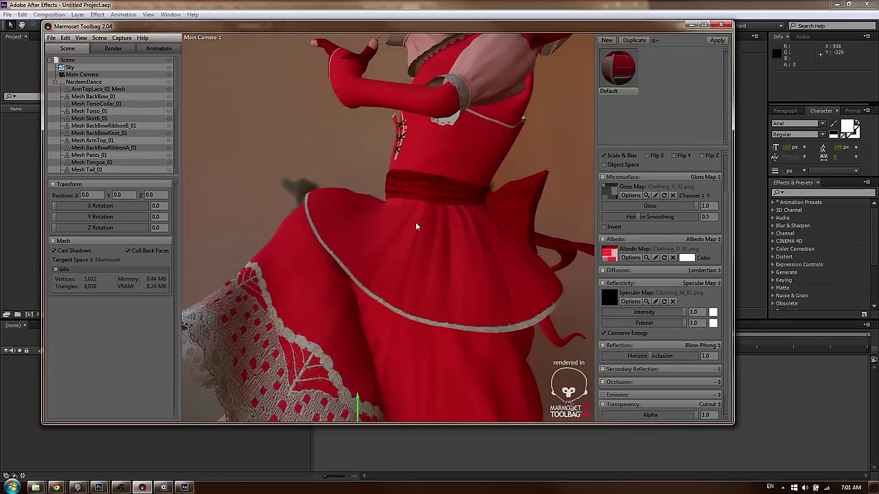
scroll(483, 219, "down", 5)
left_click_drag(482, 220, 444, 218, "shift")
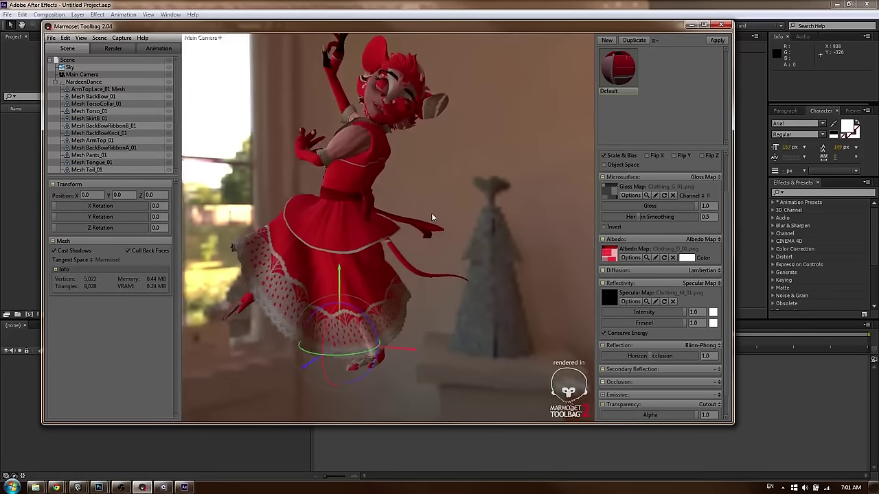
left_click(410, 187)
left_click_drag(410, 187, 403, 161)
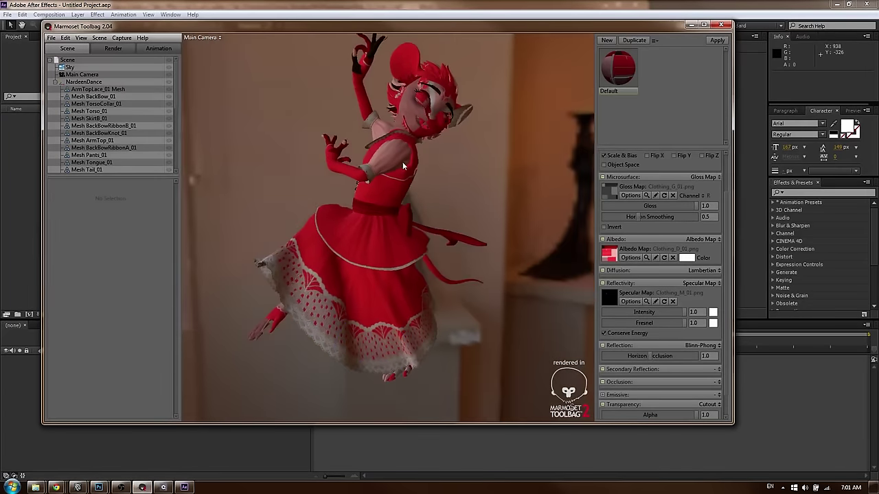
middle_click_drag(403, 162, 413, 207)
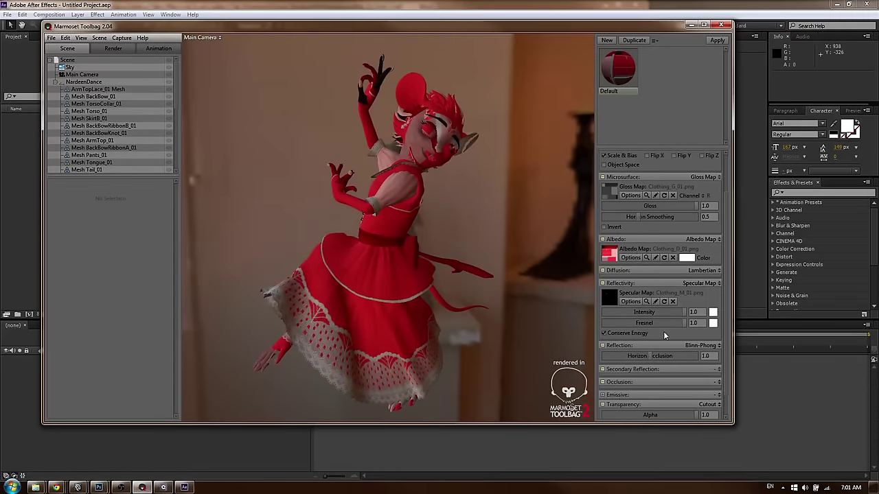
Enable ambient occlusion and high-res shadows in the render settings, with an occlusion strength of about 1.893
scroll(663, 324, "down", 2)
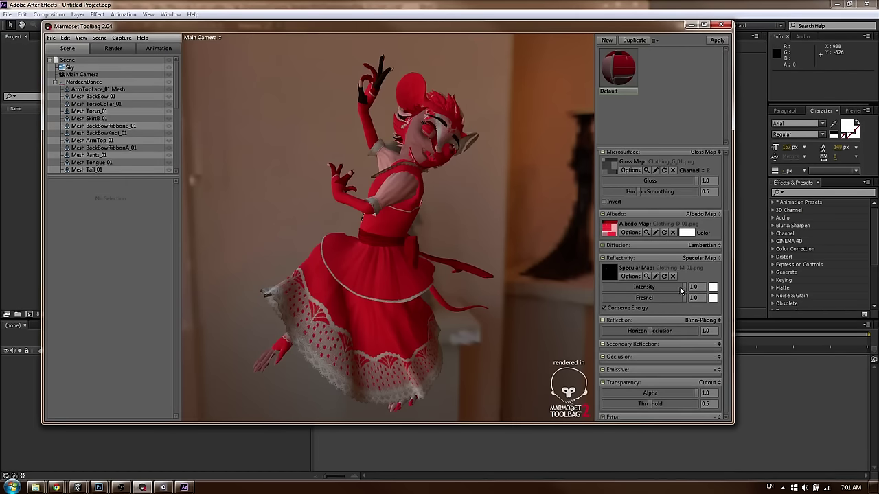
left_click(121, 49)
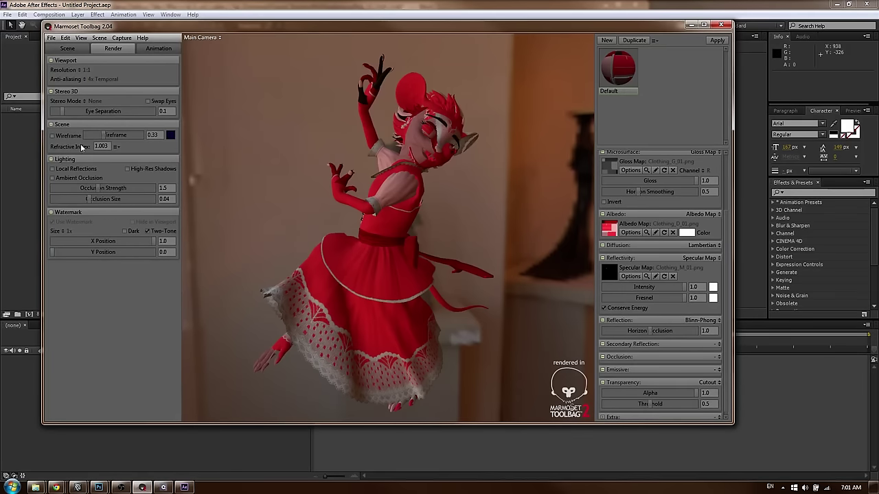
left_click(69, 179)
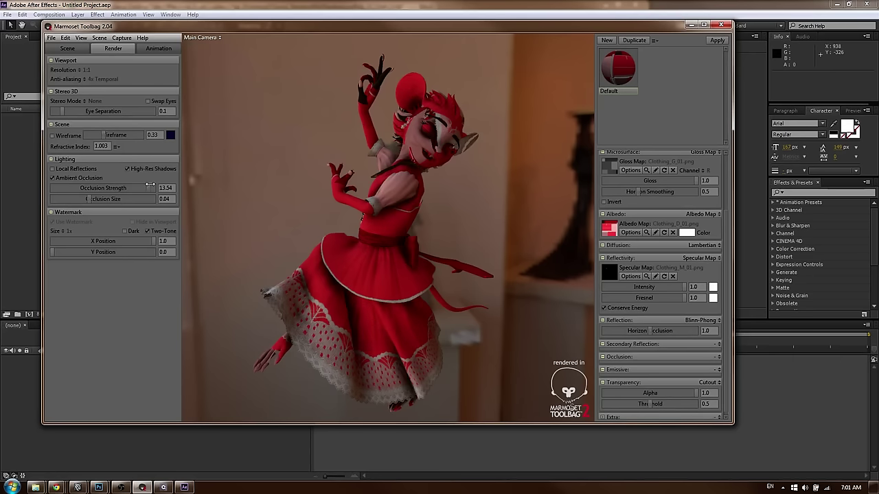
left_click_drag(110, 188, 92, 188)
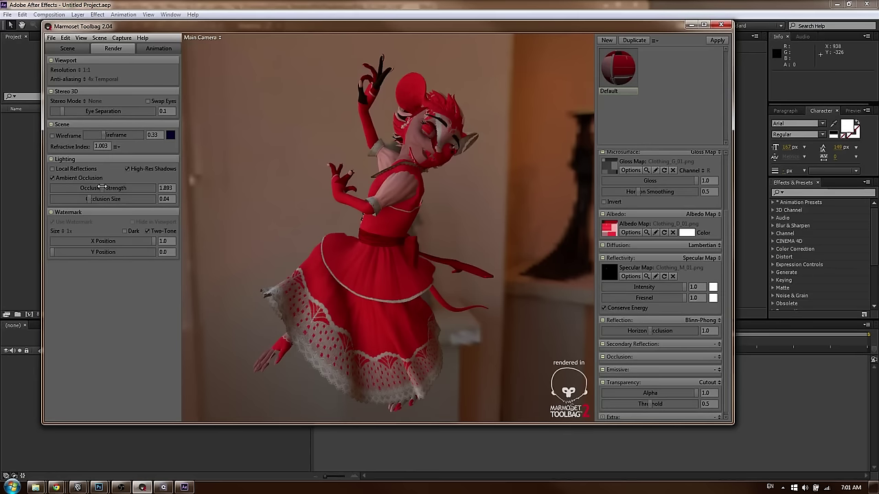
Add a point light to the scene and place it beside the character's raised hand
left_click_drag(388, 232, 402, 225, "alt")
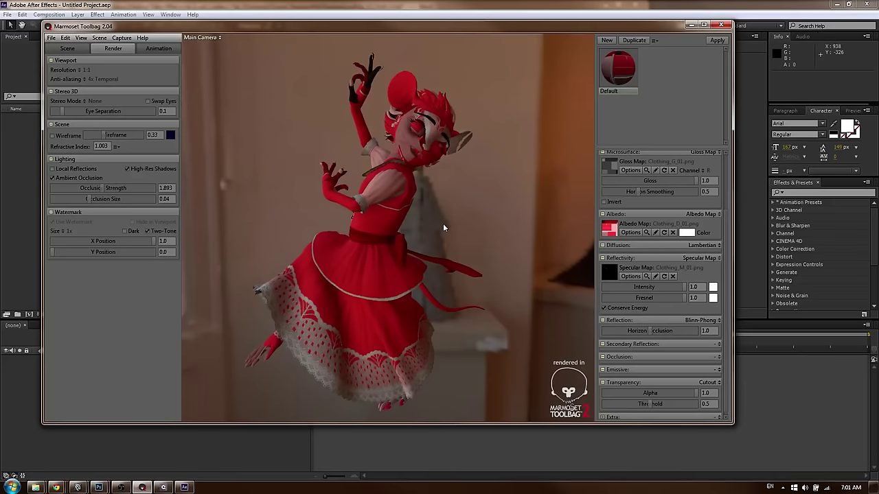
middle_click_drag(443, 223, 439, 201, "alt")
left_click(83, 38)
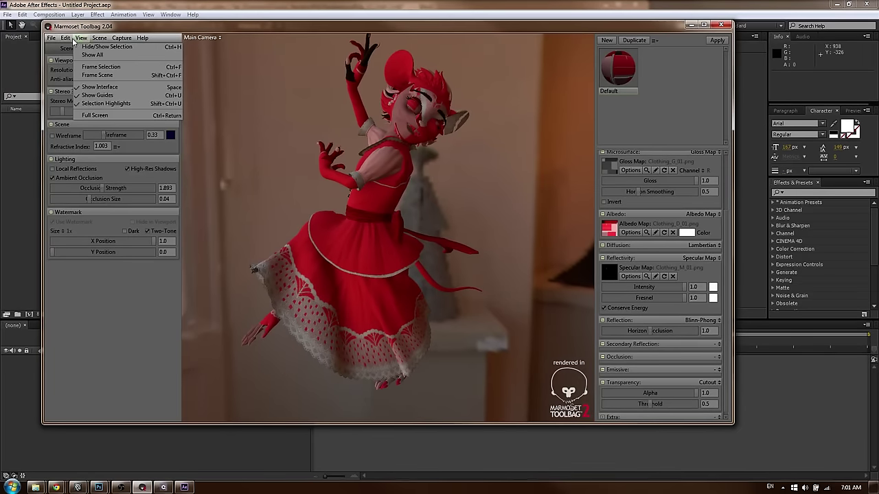
mouse_move(97, 39)
left_click(113, 67)
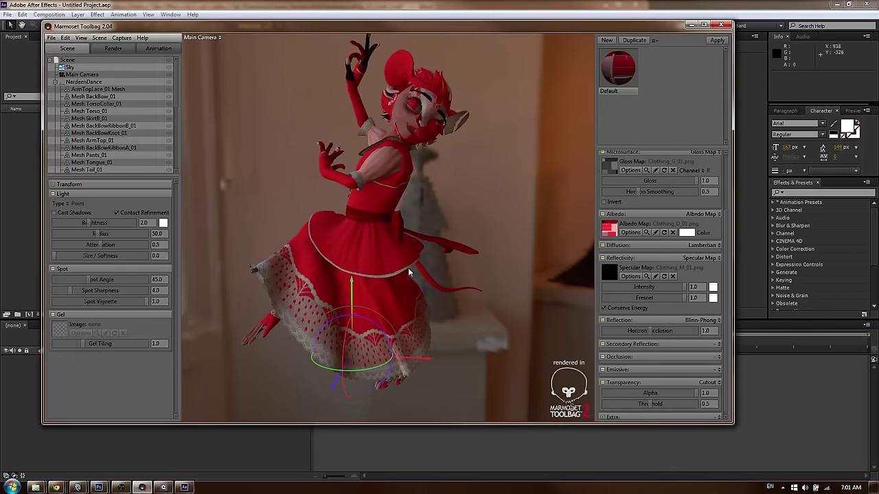
left_click_drag(364, 362, 302, 65)
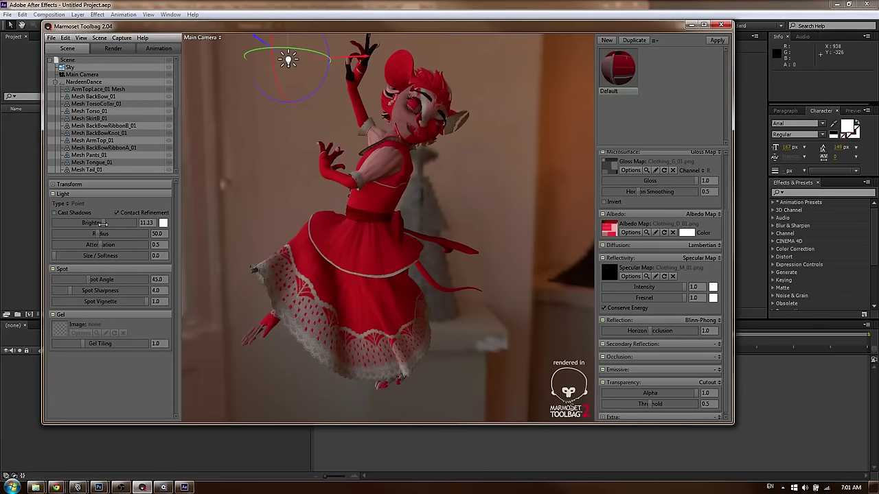
Set the light's brightness to 10.14, radius to 644.6, attenuation to 0.579 and size to 0.013, and enable cast shadows
mouse_move(101, 236)
left_mouse_down()
mouse_move(141, 234)
mouse_move(110, 234)
mouse_move(138, 234)
mouse_move(98, 246)
left_mouse_up()
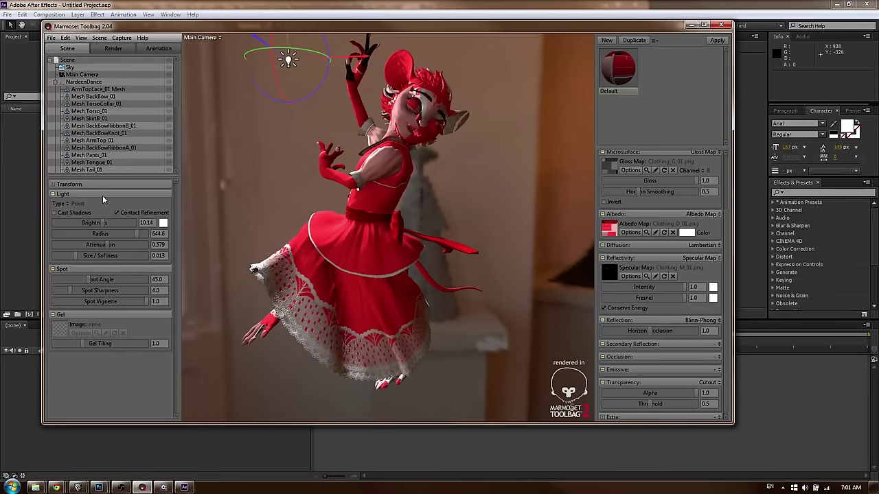
left_click(55, 213)
middle_click_drag(335, 109, 339, 141)
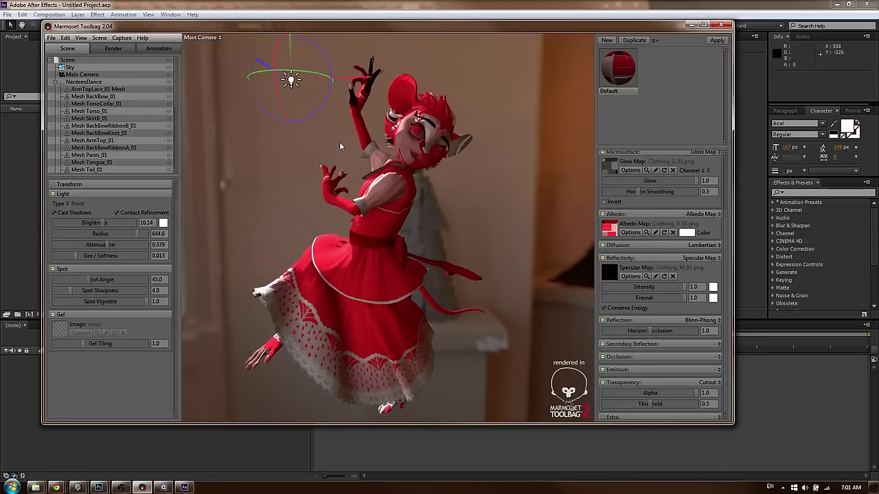
Move the point light farther from the raised hand so it lights the character's face and skirt from the front
left_click_drag(290, 78, 228, 46)
left_click_drag(304, 103, 345, 102, "alt")
scroll(344, 101, "down", 3)
left_click_drag(283, 98, 506, 57, "alt")
left_click_drag(456, 78, 292, 98, "alt")
right_click_drag(293, 97, 407, 185, "alt")
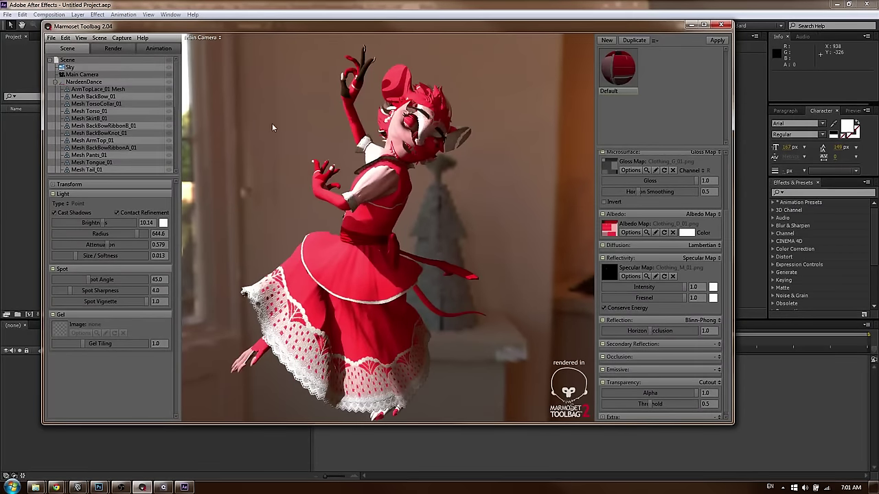
Set the light's spot angle to 49.3, radius to 799.3 and size/softness to about 4.668
left_click_drag(323, 136, 346, 164)
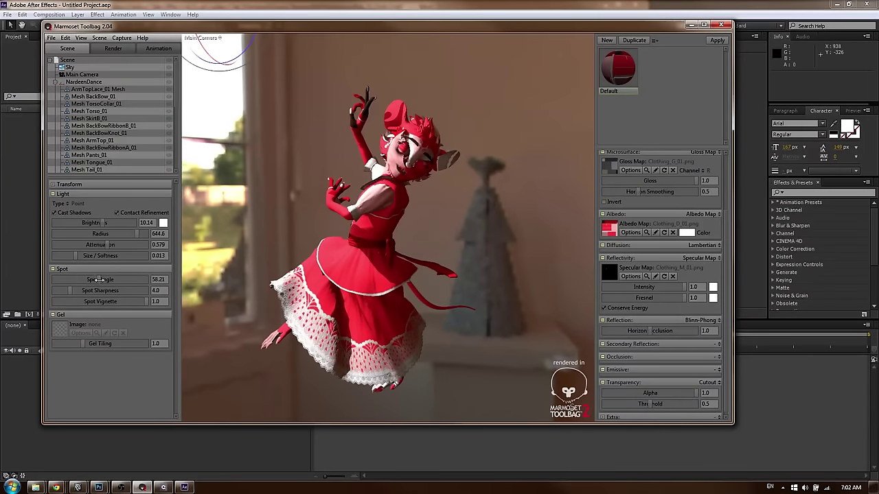
left_click_drag(136, 234, 141, 233)
left_click_drag(77, 255, 120, 255)
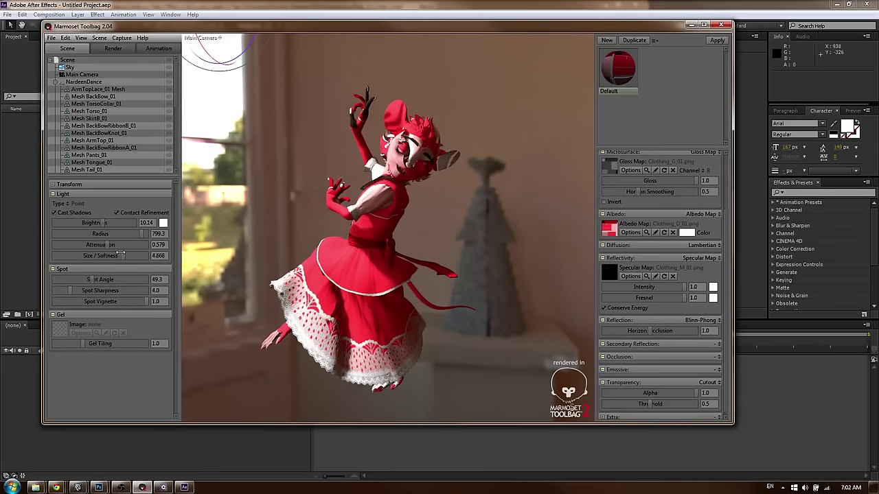
Set the point light's size/softness to 10.04 and brightness to 4.729, and adjust its position above the character's raised hand
middle_click_drag(337, 103, 350, 177)
left_click_drag(349, 176, 391, 180)
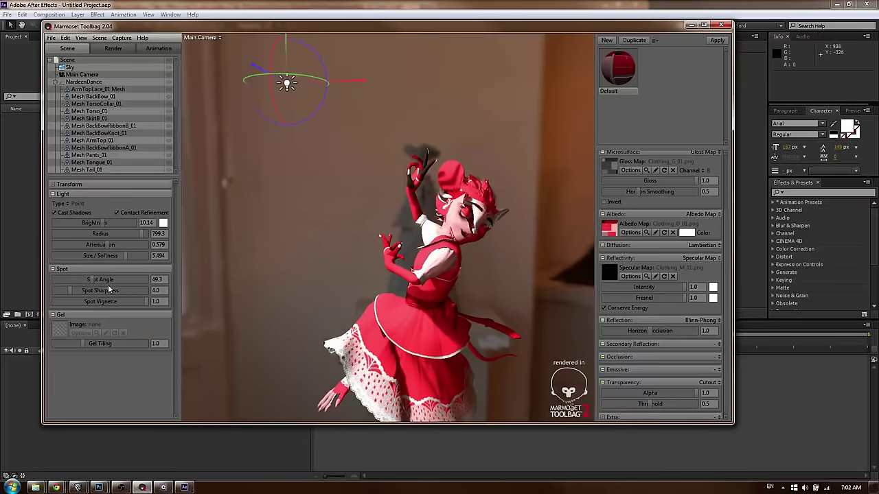
left_click_drag(102, 254, 134, 253)
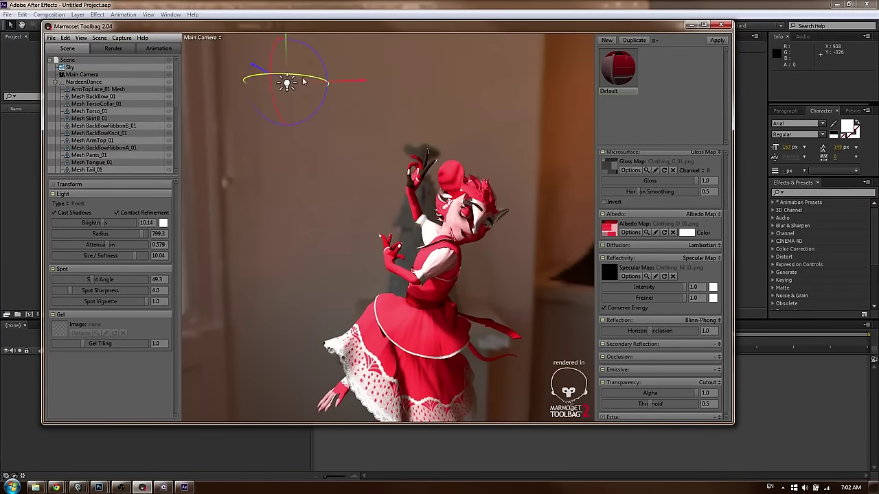
left_click_drag(287, 84, 257, 119)
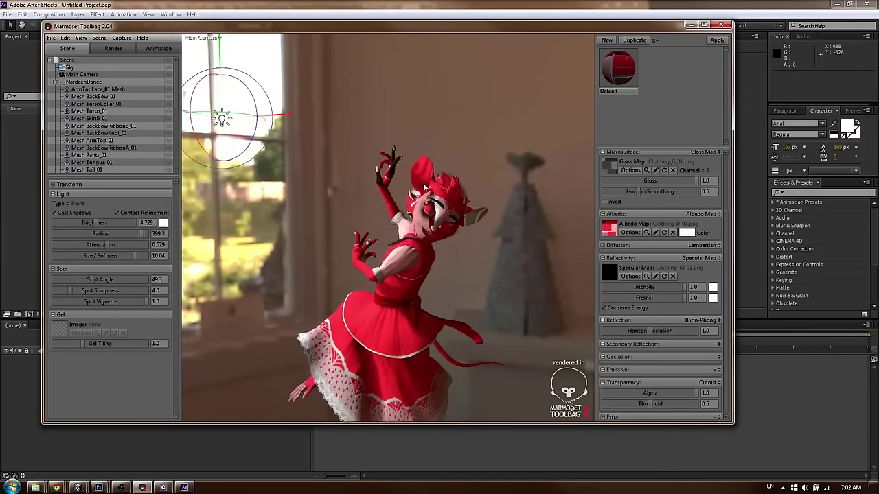
middle_click_drag(424, 186, 425, 142)
left_click_drag(425, 141, 417, 281)
middle_click_drag(418, 281, 414, 273)
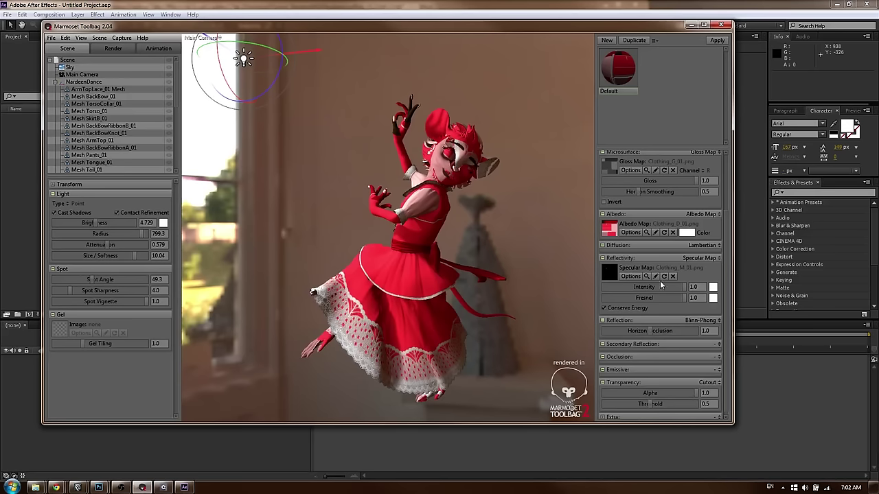
Examine the clothing material's texture maps, specular intensity and diffusion settings against the lit character
scroll(646, 272, "up", 3)
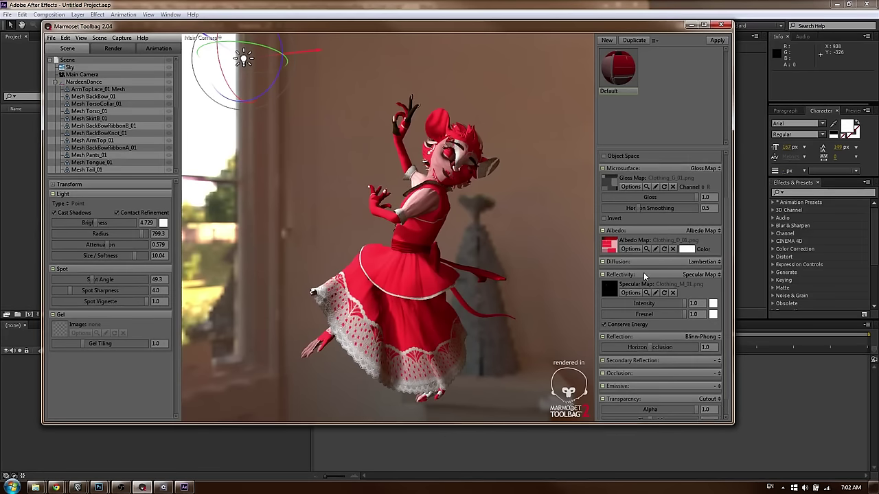
scroll(671, 217, "down", 3)
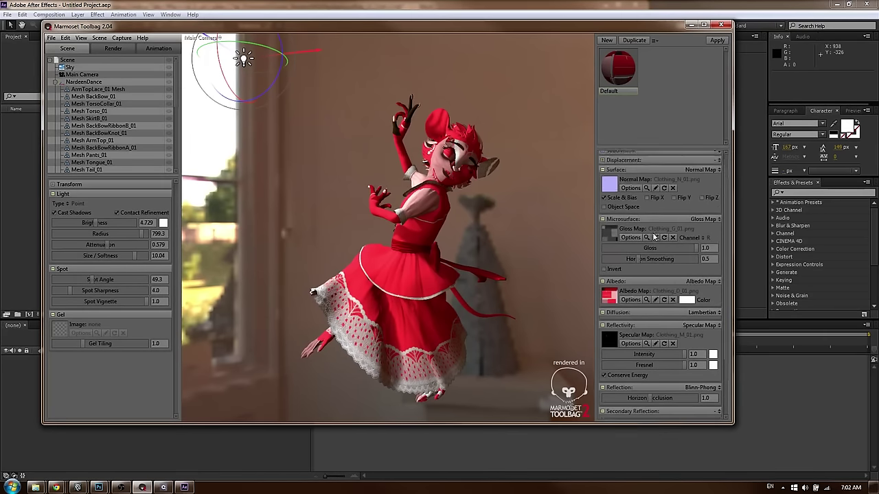
left_click(509, 211)
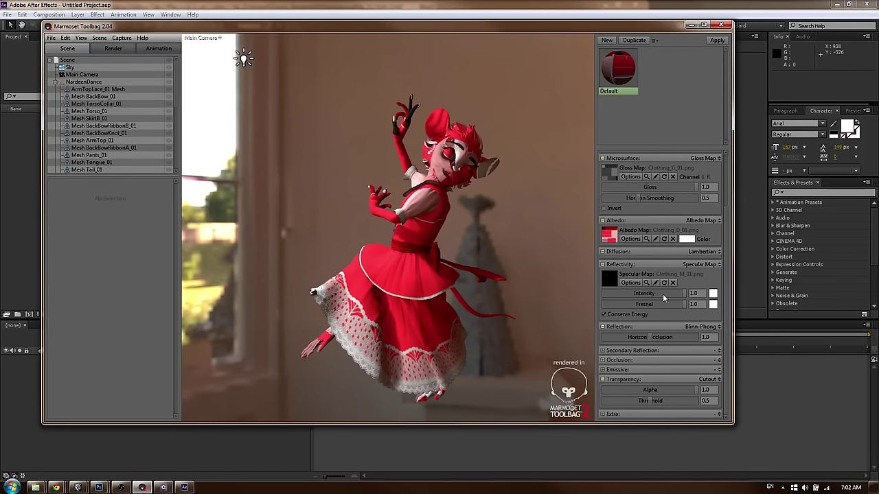
left_click_drag(670, 294, 656, 293)
left_click_drag(455, 172, 474, 202)
scroll(473, 238, "up", 5)
scroll(458, 206, "down", 4)
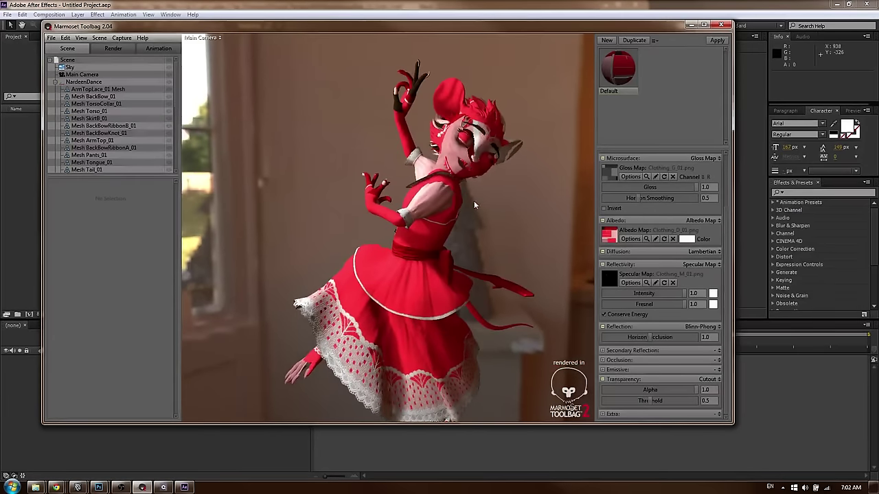
left_click(716, 252)
left_click(717, 251)
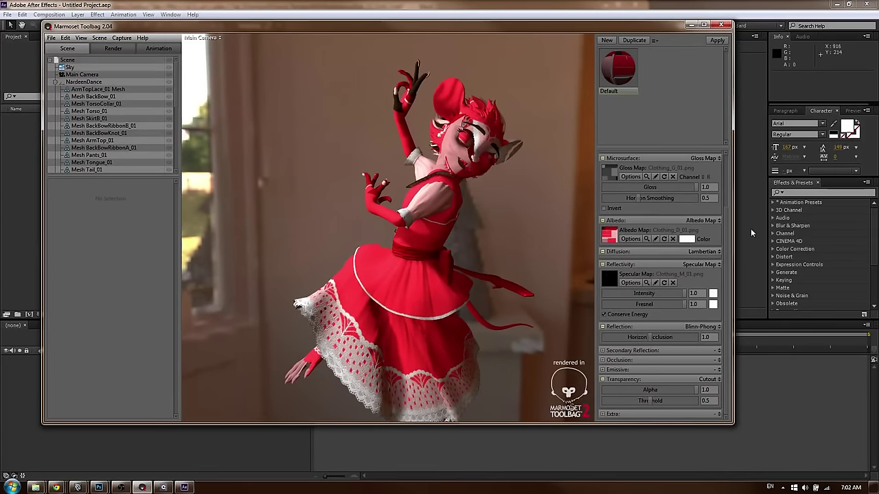
Create a new material with Skin diffusion and apply it to the character's head
left_click(608, 40)
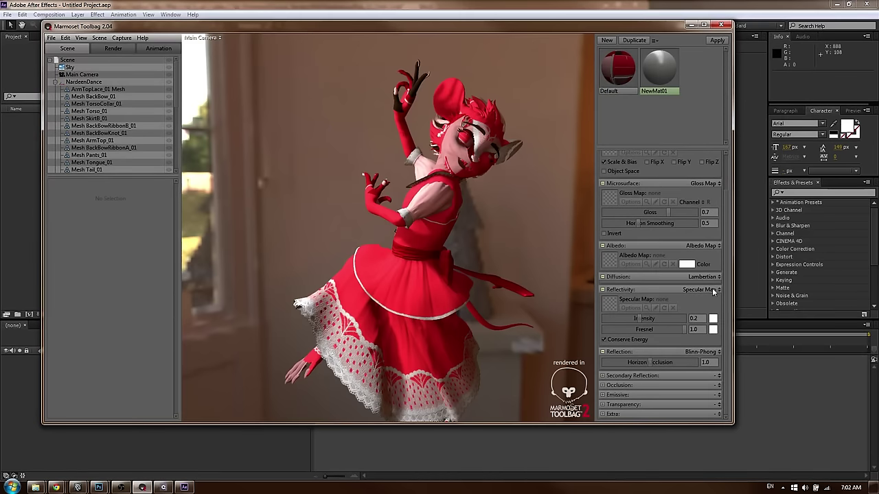
left_click(704, 277)
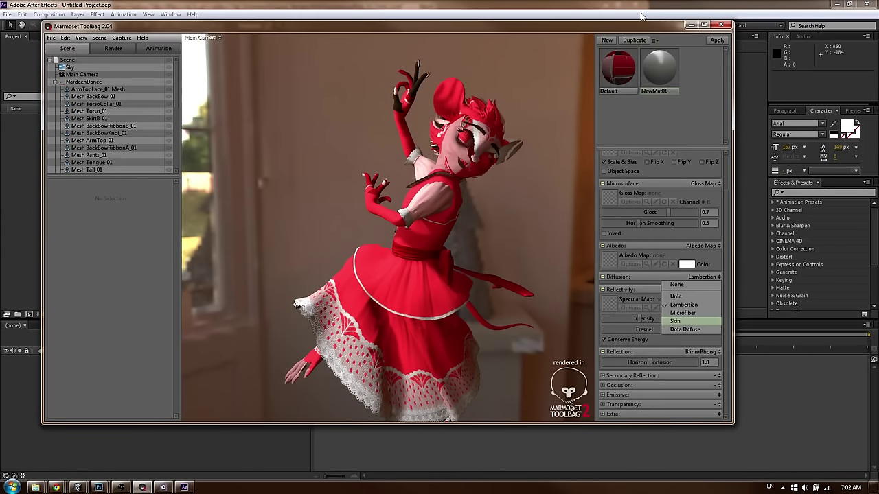
left_click(676, 322)
left_click_drag(663, 68, 527, 165)
middle_click_drag(527, 165, 530, 174)
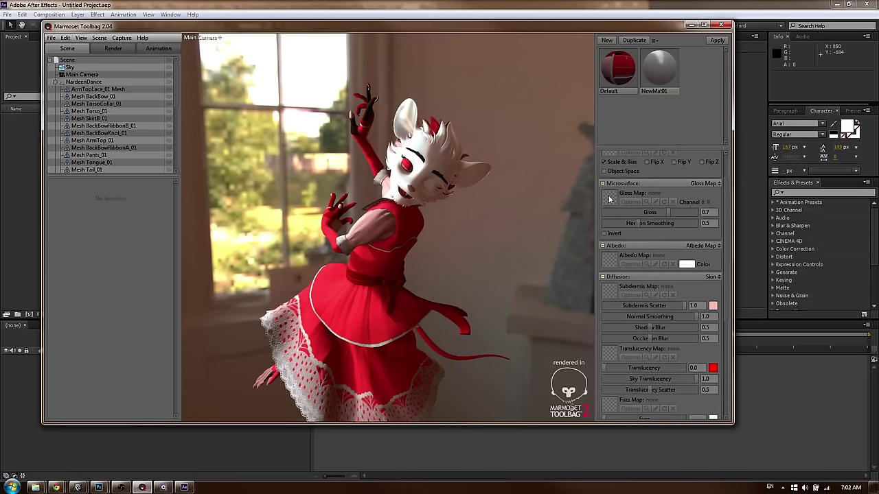
Load SkinHead_D_01.png as the skin material's albedo map
scroll(608, 199, "up", 3)
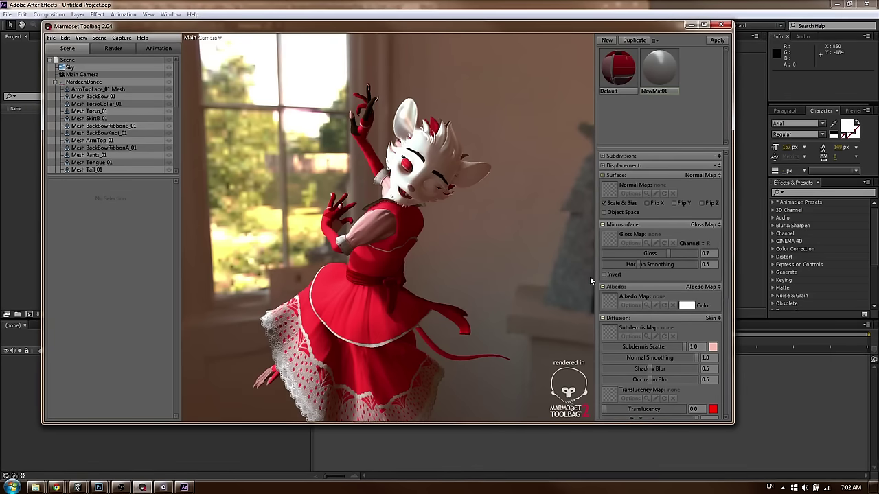
left_click(610, 300)
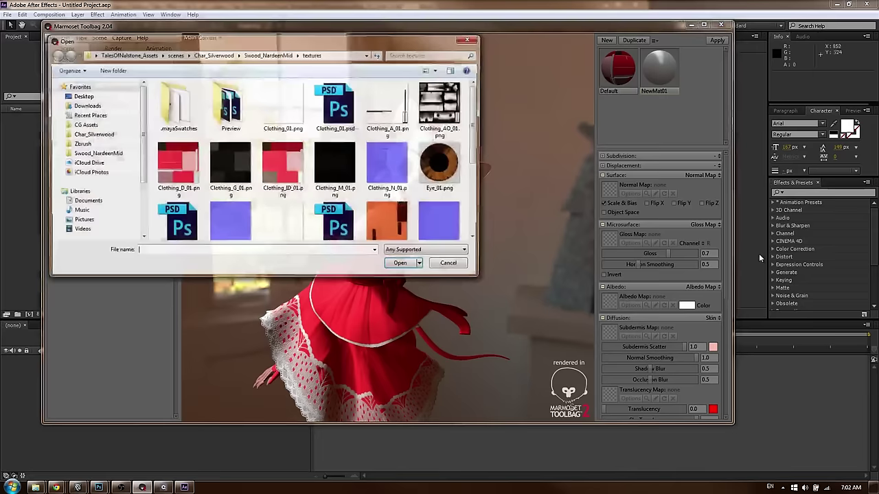
scroll(412, 192, "down", 2)
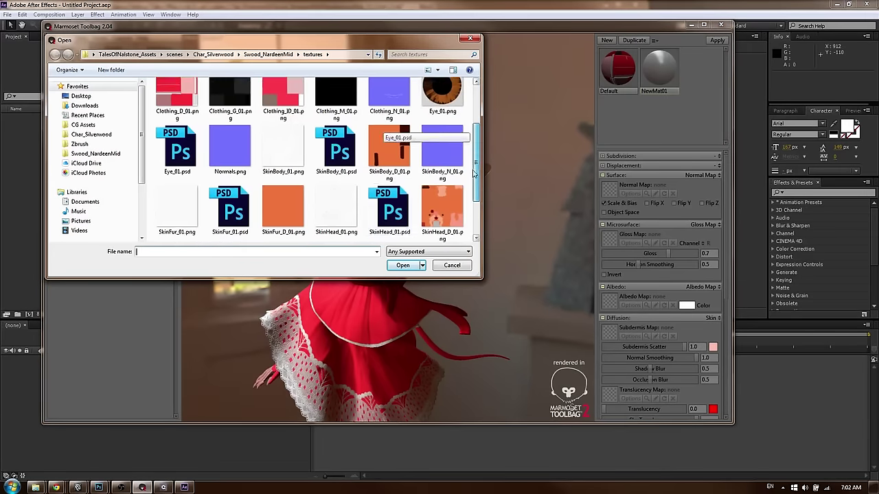
left_click(449, 192)
double_click(448, 193)
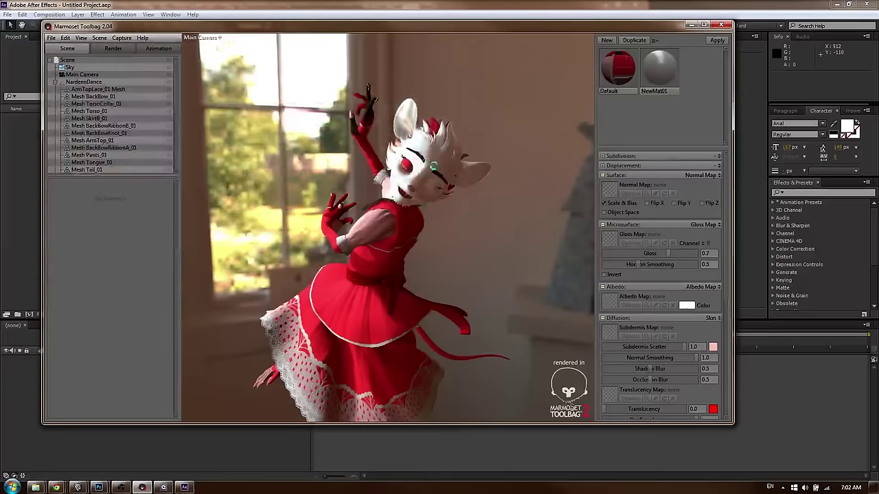
Apply the textured skin material onto the character's face
left_click_drag(443, 163, 461, 195)
scroll(460, 200, "up", 5)
scroll(461, 201, "up", 2)
middle_click_drag(461, 201, 434, 275)
mouse_move(433, 274)
left_mouse_down()
mouse_move(395, 272)
mouse_move(446, 265)
left_mouse_up()
left_click_drag(659, 73, 505, 197)
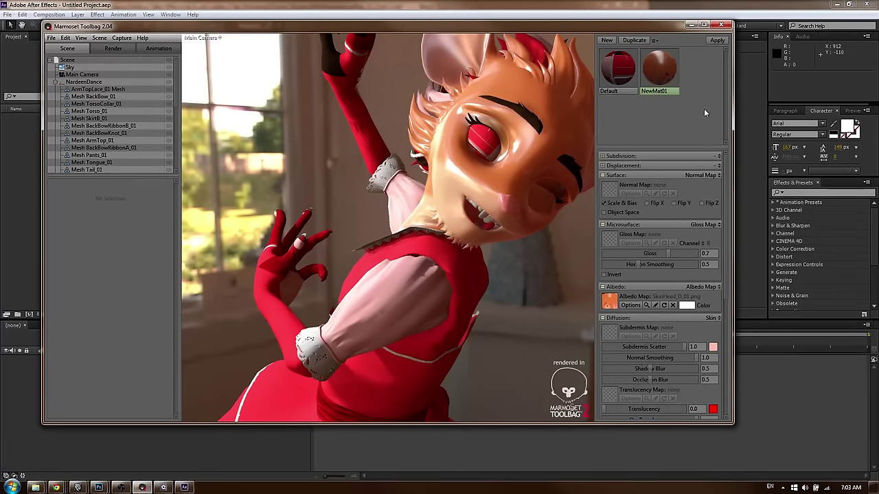
middle_click_drag(519, 177, 480, 206)
left_click_drag(480, 206, 492, 180)
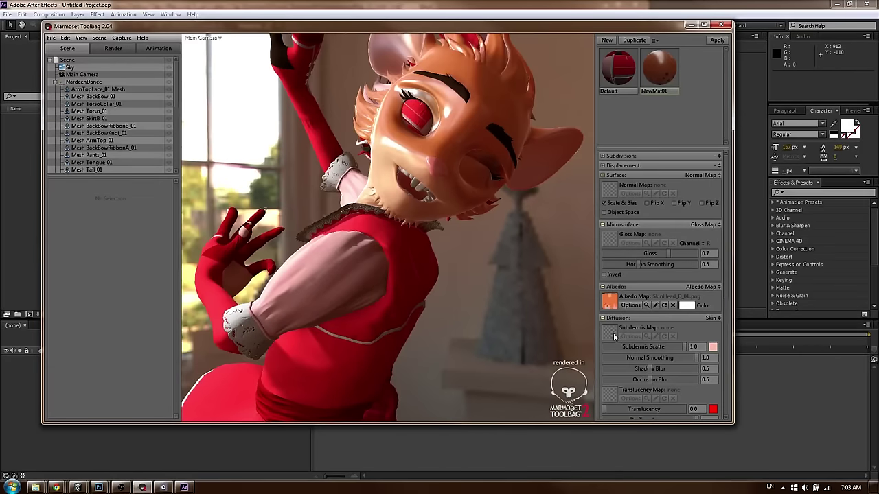
scroll(613, 332, "down", 1)
scroll(613, 277, "down", 7)
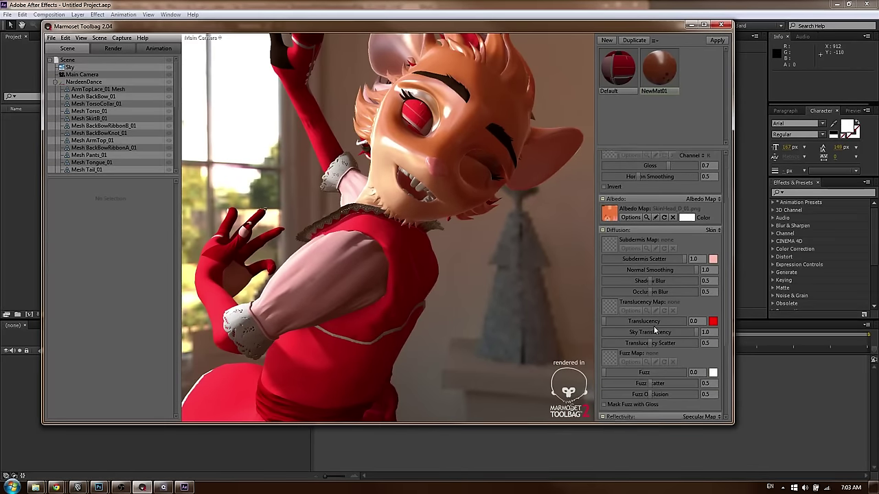
left_click(610, 338)
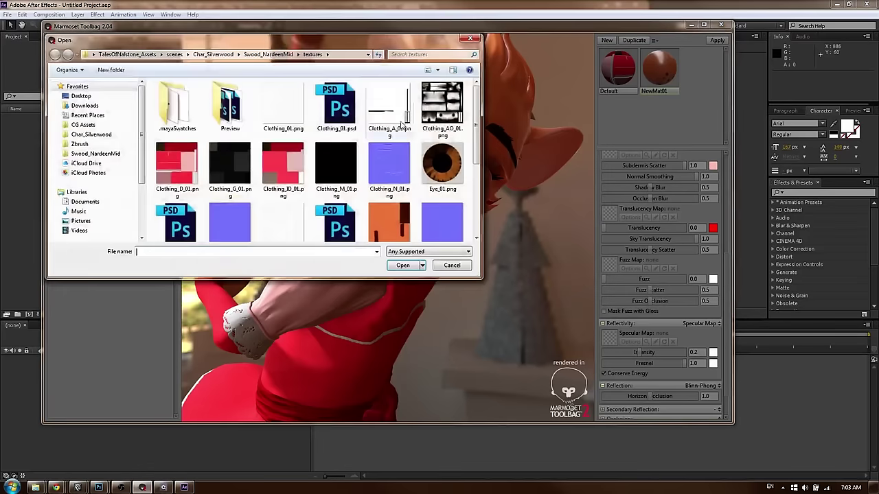
scroll(467, 128, "down", 3)
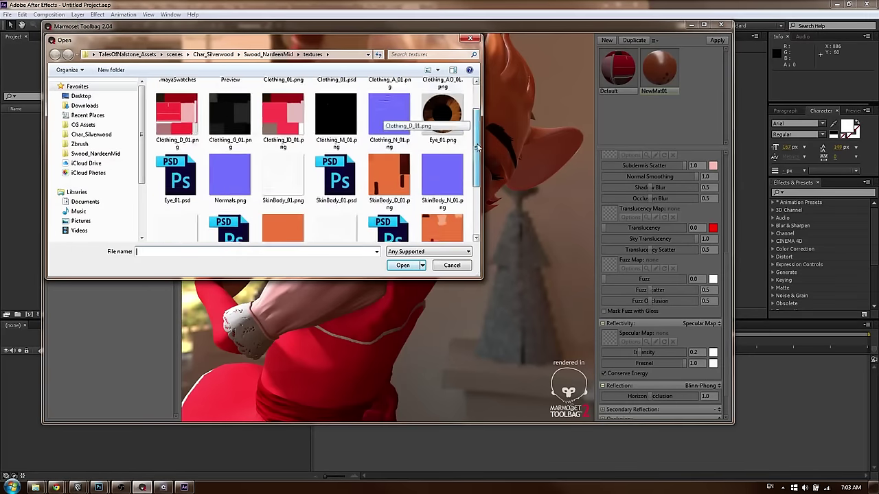
key("Escape")
Set the skin material's specular intensity and Fresnel to 0.0 and its fuzz to 0.153
left_click_drag(638, 352, 617, 354)
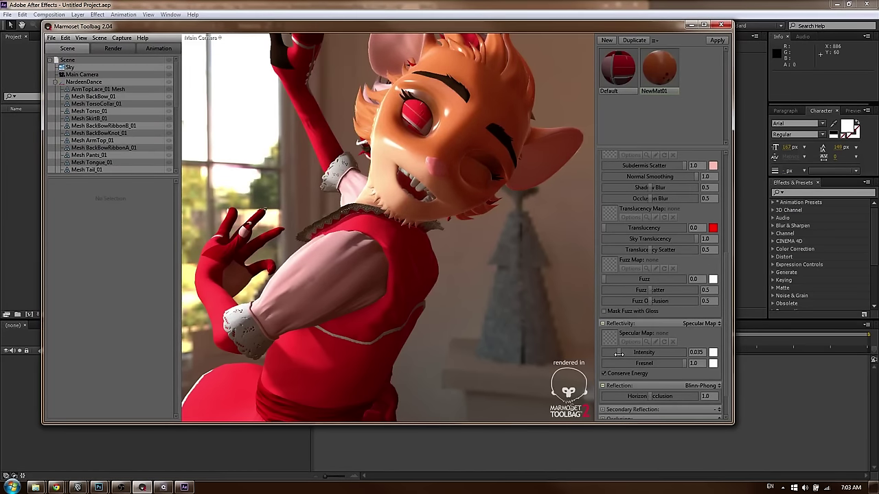
scroll(629, 346, "down", 2)
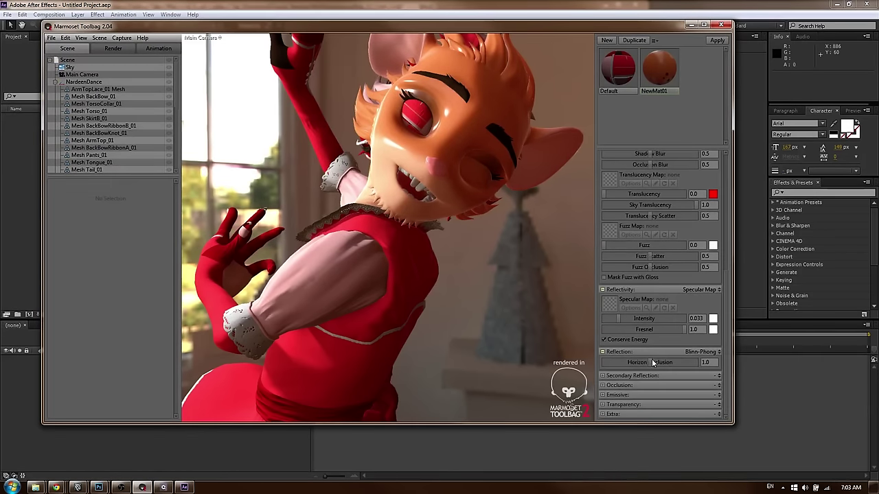
mouse_move(607, 247)
left_mouse_down()
mouse_move(626, 244)
mouse_move(616, 245)
left_mouse_up()
left_click_drag(622, 322, 572, 328)
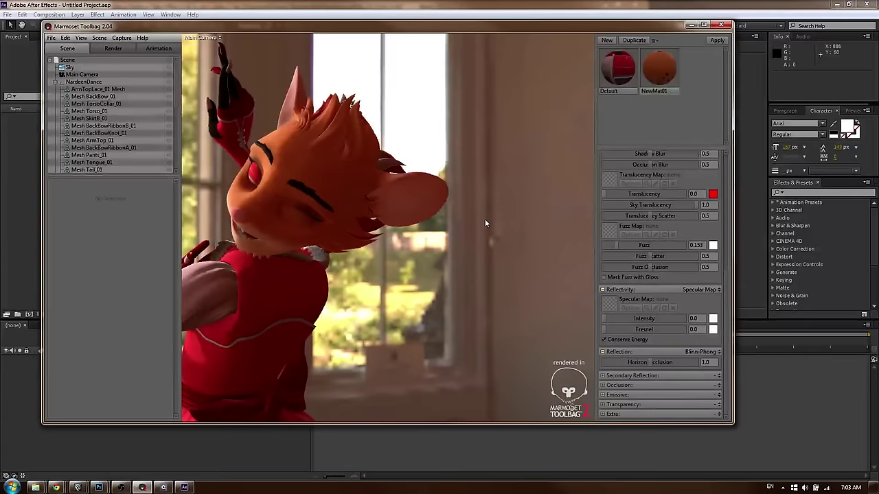
Set the skin's translucency to 0.198, sky translucency to 0.346, translucency scatter to 0.564 and fuzz to 0.329
scroll(657, 272, "up", 4)
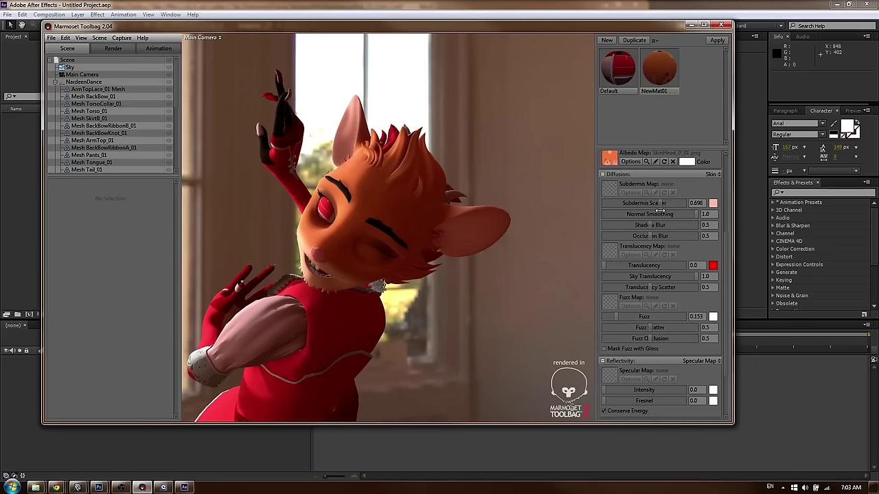
left_click_drag(607, 267, 633, 265)
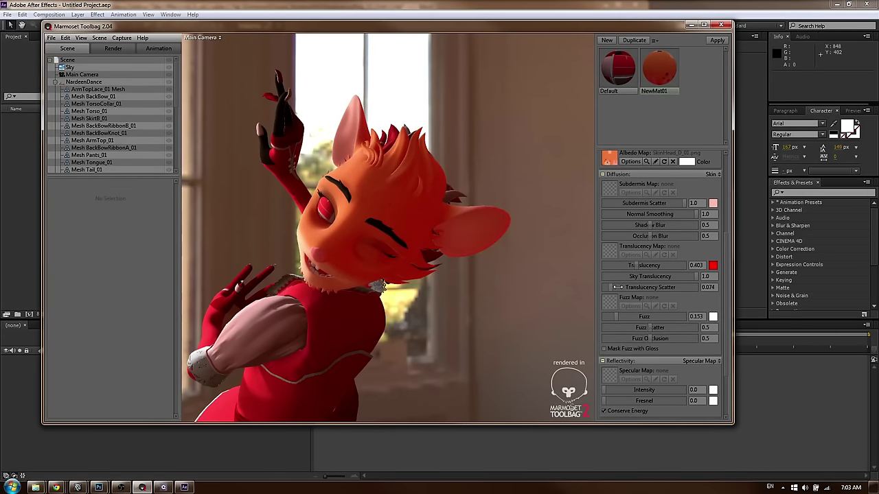
left_click_drag(688, 276, 626, 265)
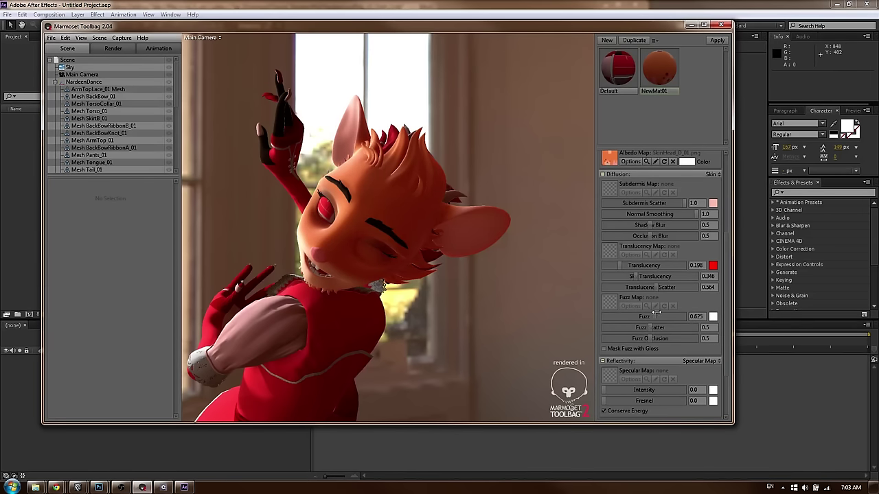
left_click_drag(622, 317, 632, 312)
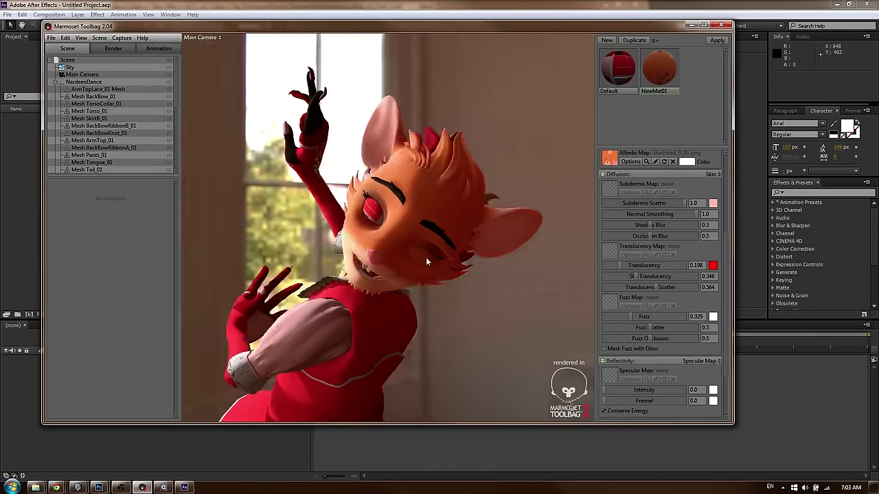
Set the skin's shadow blur to 0.584, occlusion blur to 1.0, translucency to 0.261, and subdermis scatter to 0.619 with an orange-red color
left_click(426, 257)
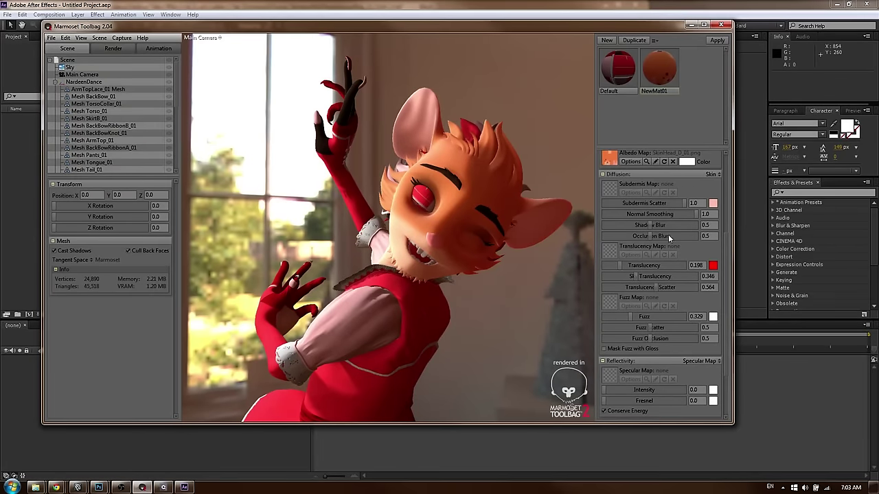
left_click_drag(649, 225, 630, 238)
left_click_drag(679, 202, 648, 208)
left_click(714, 205)
left_click_drag(326, 374, 326, 324)
left_click(394, 303)
left_click_drag(655, 204, 655, 203)
mouse_move(624, 266)
left_mouse_down()
mouse_move(615, 266)
mouse_move(622, 266)
left_mouse_up()
Change the point light's color to a warm light orange, ffc287
mouse_move(416, 271)
left_mouse_down("alt")
mouse_move(439, 268)
mouse_move(425, 267)
left_mouse_up("alt")
right_click_drag(425, 267, 383, 179, "alt")
middle_click_drag(383, 179, 389, 190, "alt")
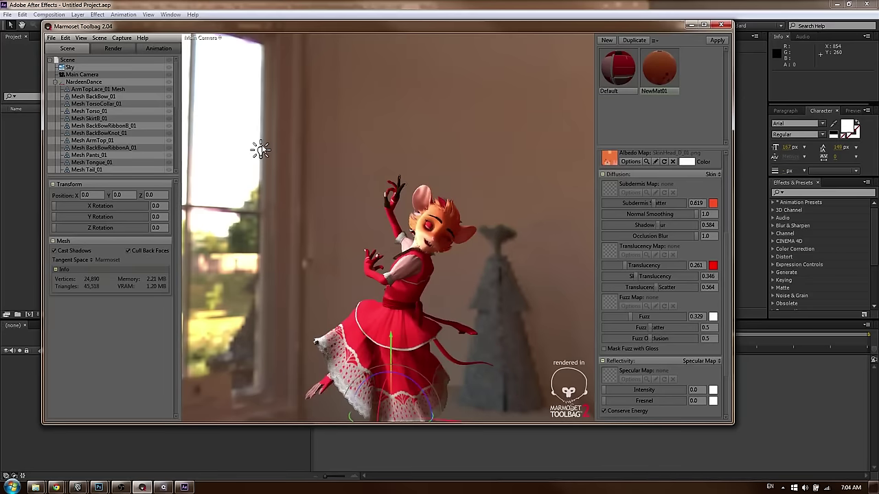
left_click(259, 150)
left_click(163, 223)
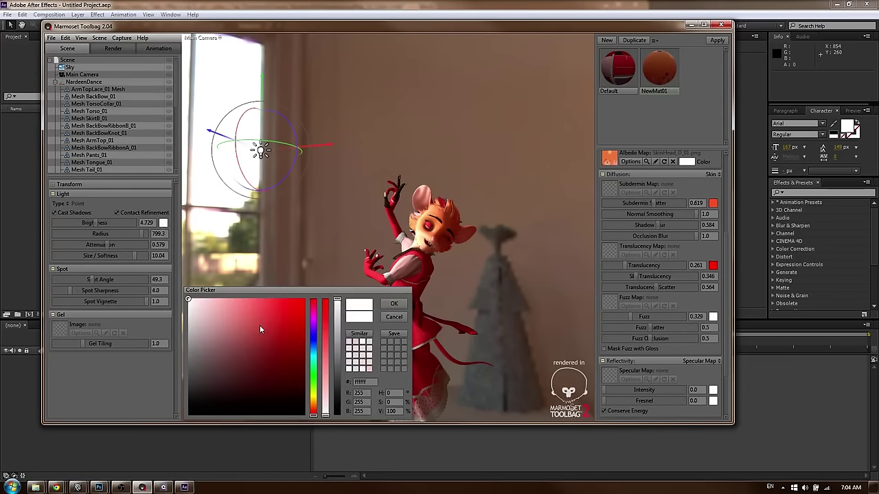
left_click(325, 340)
left_click_drag(314, 386, 318, 410)
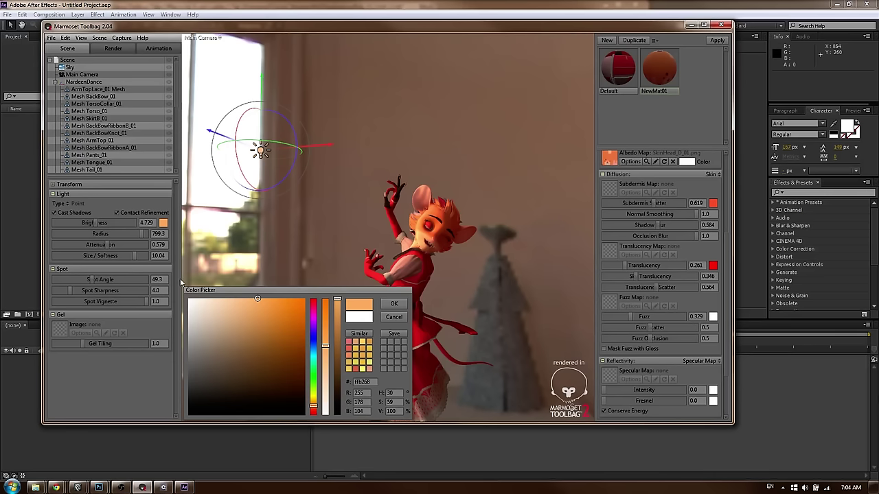
left_click_drag(327, 348, 328, 363)
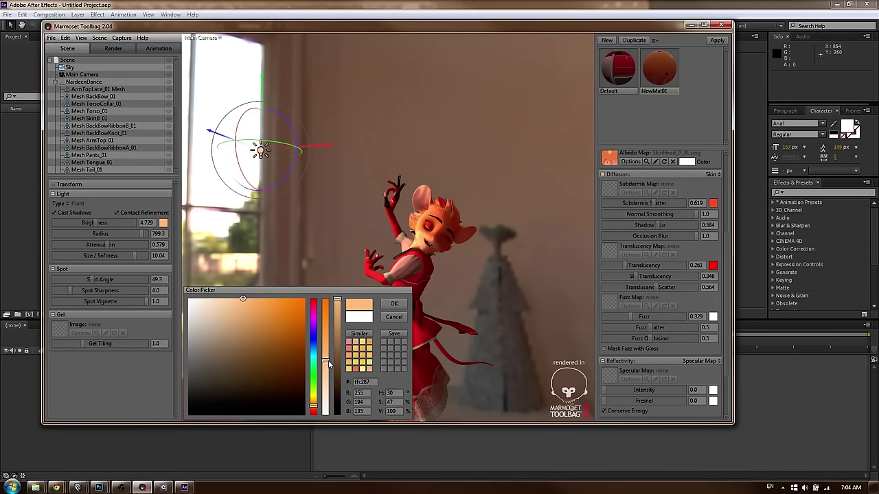
left_click(394, 306)
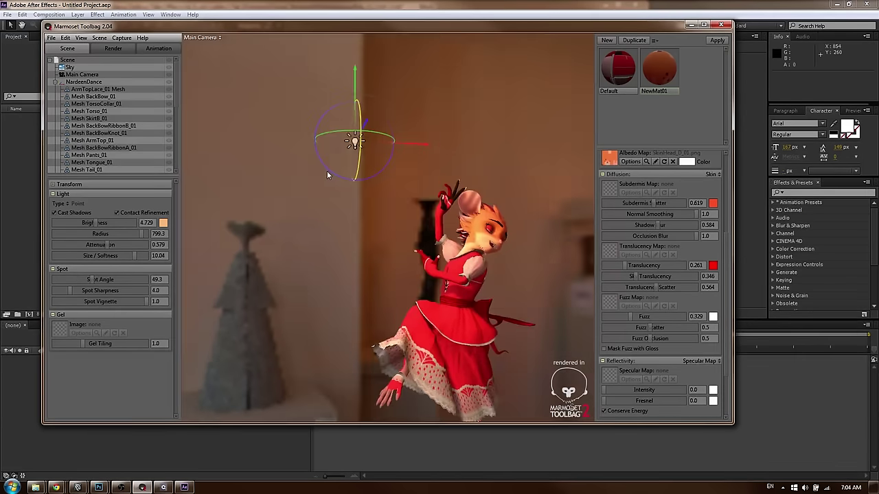
Move the warm point light above the raised hand so it lights the character's face and skirt from the front
left_click_drag(355, 140, 488, 102)
left_click_drag(489, 103, 424, 111, "alt")
left_click_drag(356, 80, 326, 87)
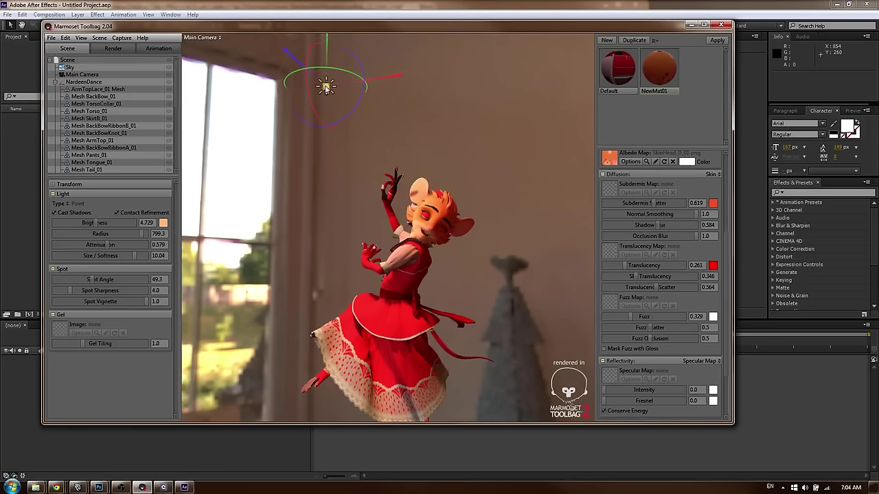
Set the warm point light's brightness to 1.798 and rotate the sky environment to change the lighting on the character
mouse_move(93, 223)
left_mouse_down()
mouse_move(77, 223)
mouse_move(86, 221)
left_mouse_up()
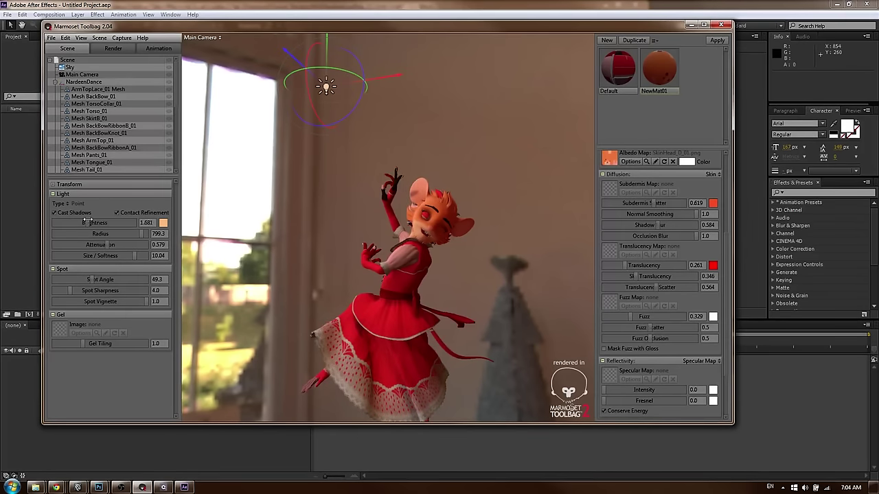
left_click_drag(391, 240, 396, 254, "alt")
right_click_drag(396, 253, 440, 284, "alt")
middle_click_drag(440, 284, 434, 220, "alt")
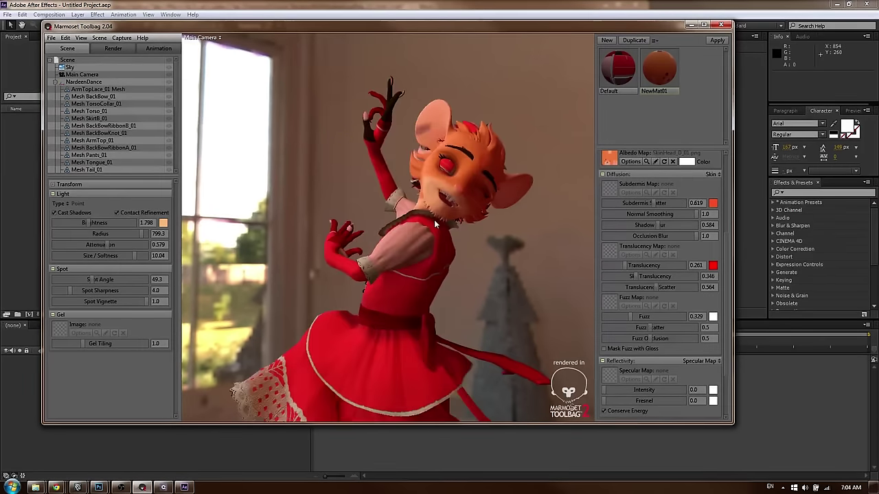
right_click_drag(497, 244, 302, 249, "shift")
left_click_drag(486, 228, 413, 213, "alt")
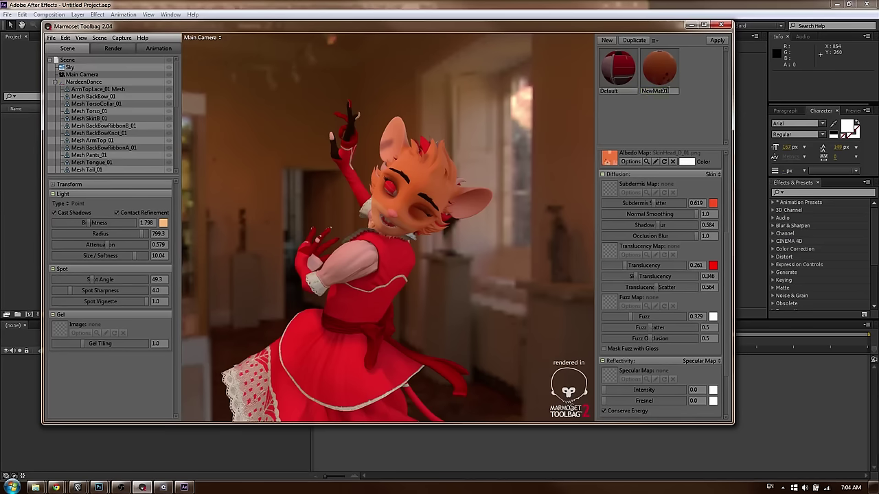
Rename the orange skin material as Face and create a duplicate of it named Hair
type("Face")
key("Return")
left_click(634, 41)
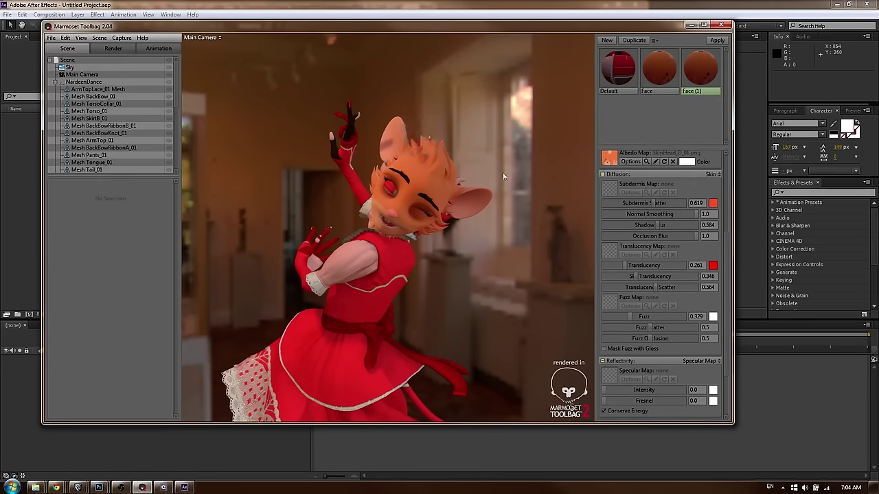
left_click_drag(503, 177, 380, 195)
left_click(710, 72)
scroll(661, 211, "up", 3)
double_click(699, 92)
type("Hair")
key("Return")
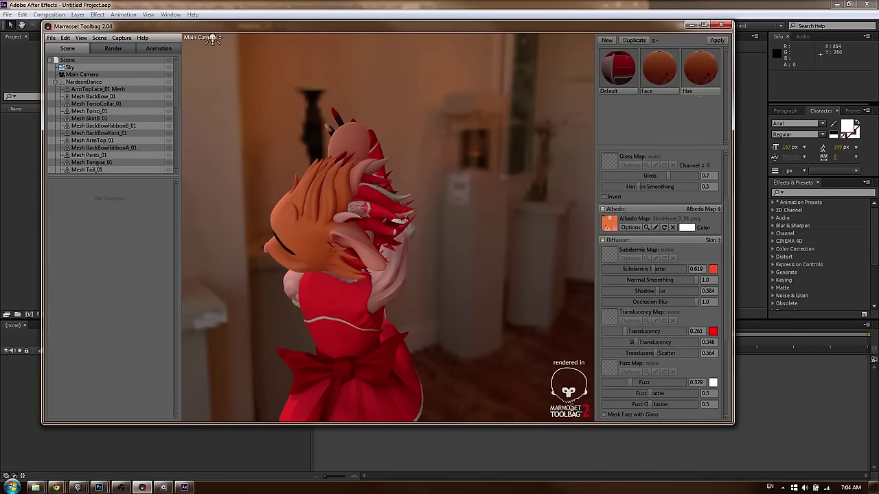
Load SkinFur_D_01.png as the Hair material's albedo map
left_click(609, 224)
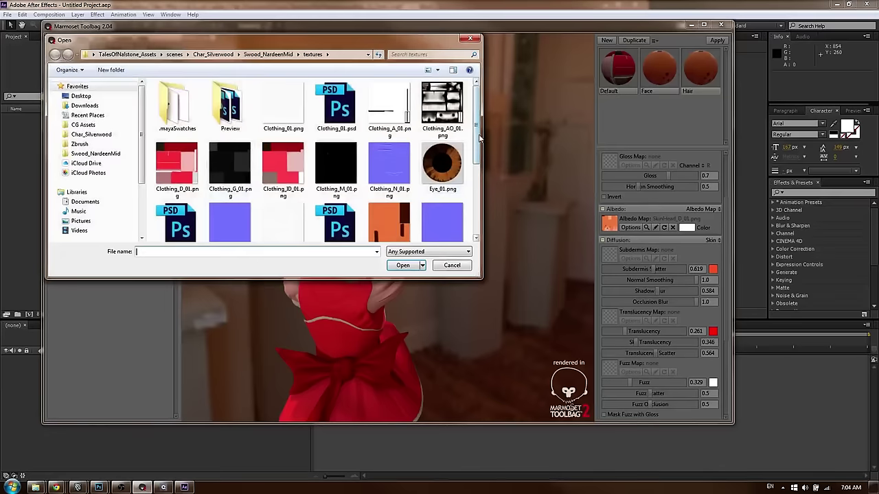
scroll(481, 186, "down", 3)
double_click(295, 158)
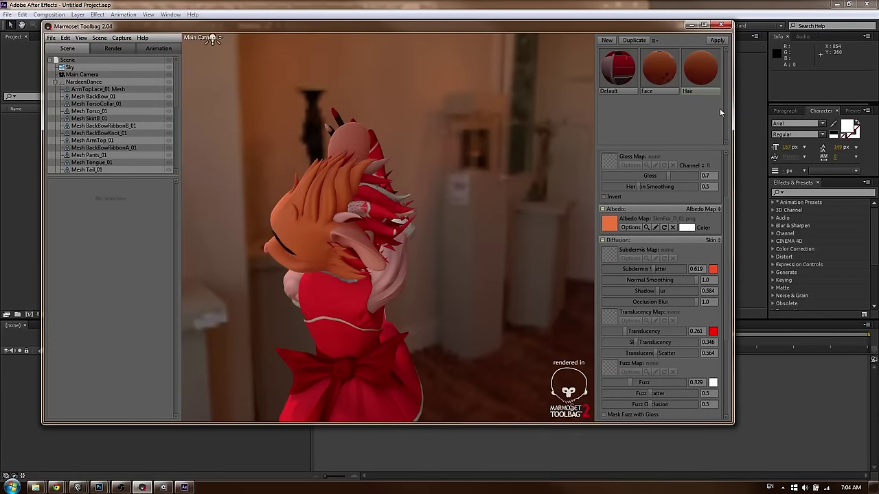
mouse_move(465, 187)
left_mouse_down()
mouse_move(370, 193)
mouse_move(434, 168)
mouse_move(464, 165)
mouse_move(368, 210)
mouse_move(422, 224)
mouse_move(472, 186)
left_mouse_up()
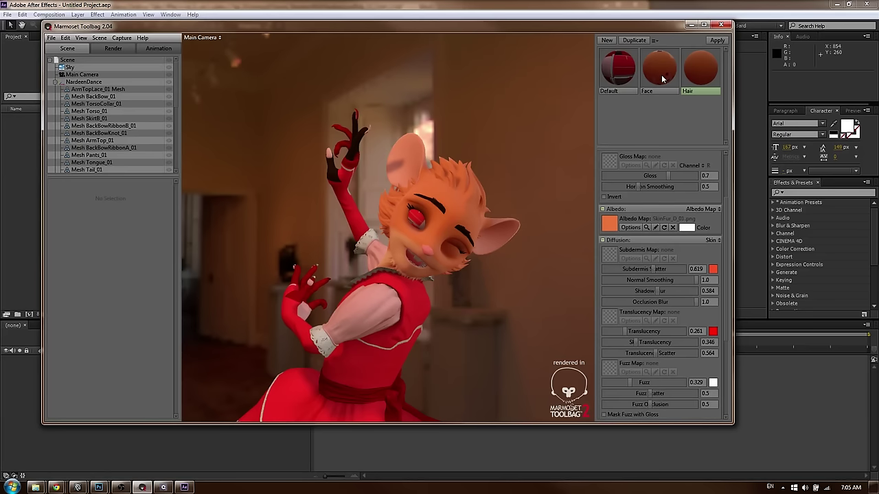
Try a translucency of 0.579 on the Hair material while viewing the face up close
left_click_drag(437, 208, 379, 217)
right_click_drag(379, 218, 414, 252)
left_click_drag(413, 252, 455, 227)
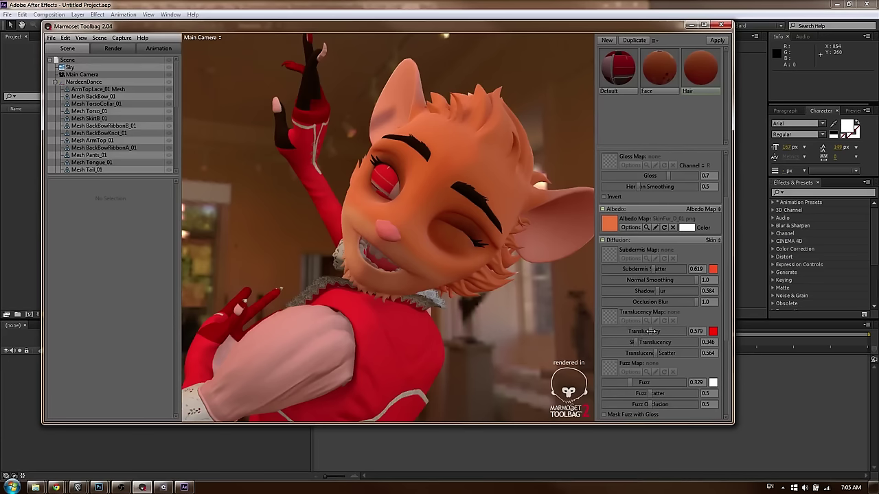
scroll(691, 331, "up", 2)
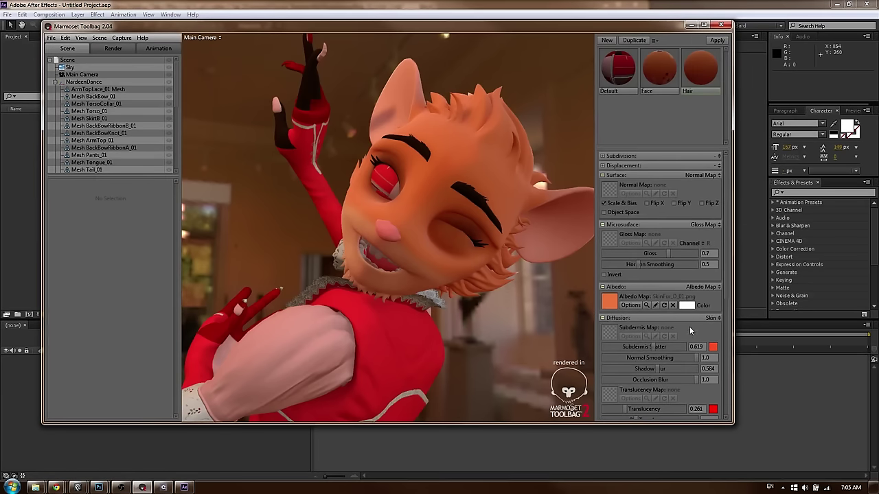
scroll(671, 278, "down", 1)
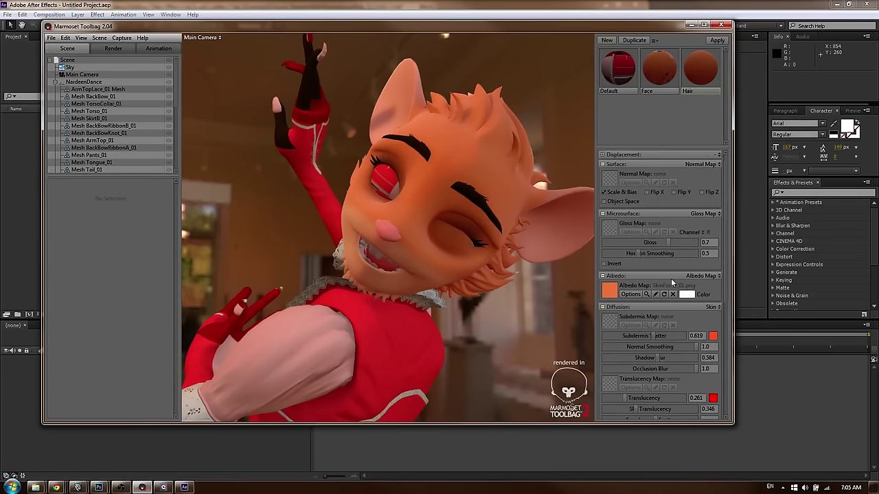
Duplicate the Hair material, assign the copy to the arms, hands and nails, and rename it Skin
left_click(636, 40)
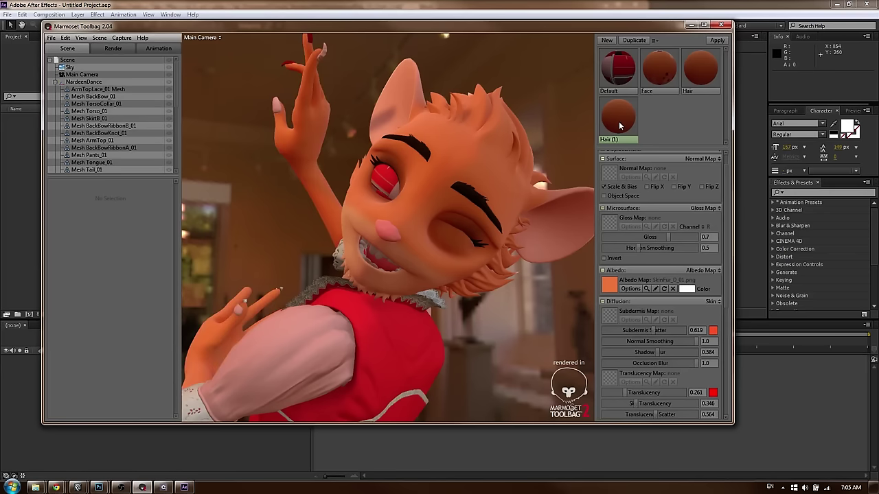
left_click_drag(325, 50, 325, 51)
double_click(613, 140)
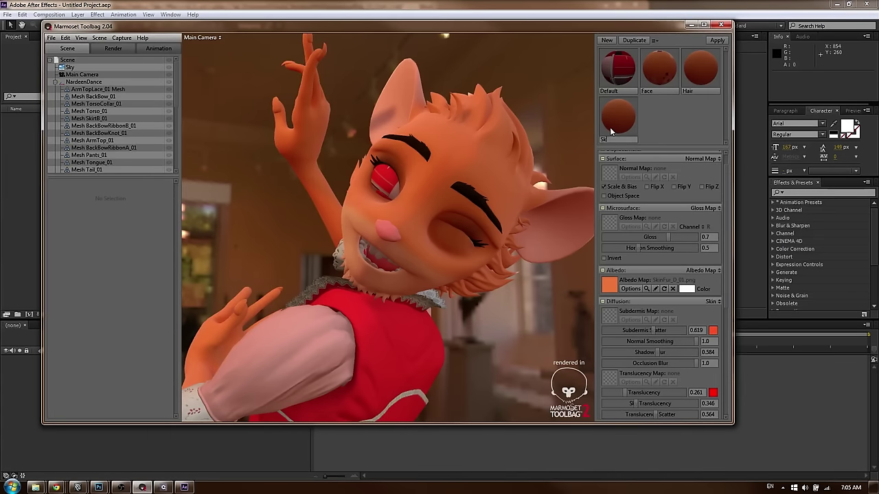
Load SkinBody_D_01.png as the Skin material's albedo map and assign the material to the legs and feet
left_click(609, 285)
left_click(388, 223)
left_click(404, 267)
left_click(412, 180)
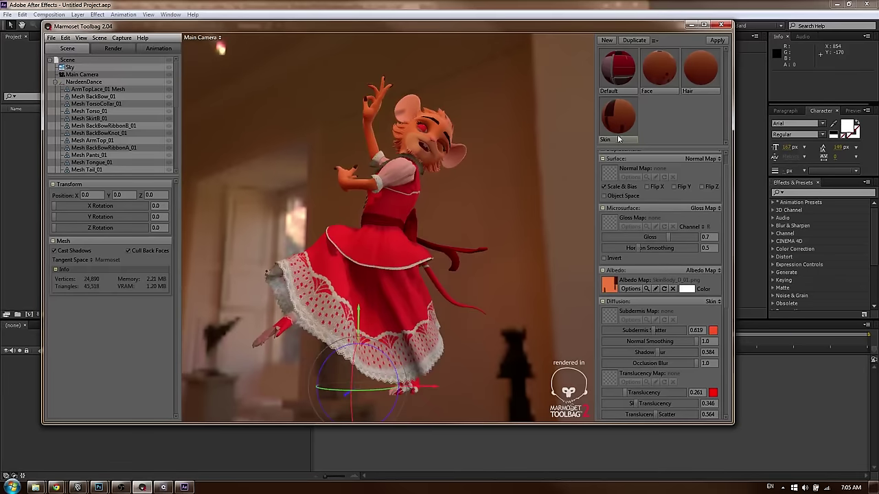
left_click(253, 343)
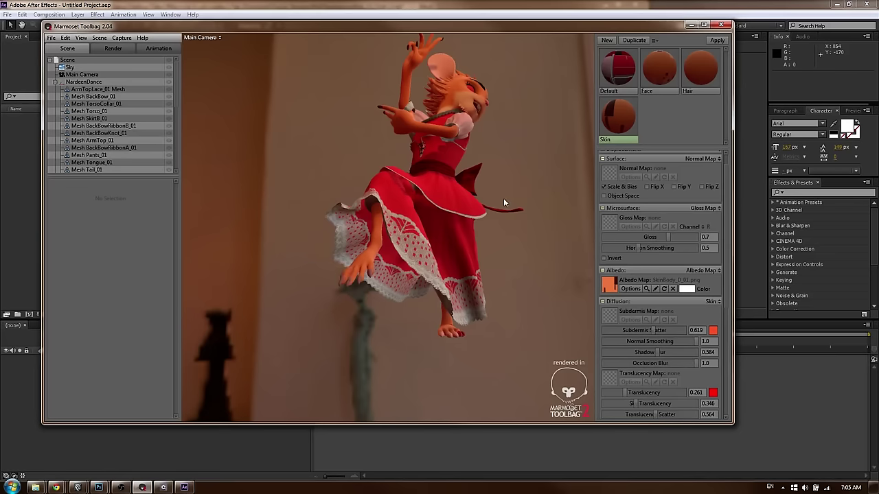
left_click(622, 139)
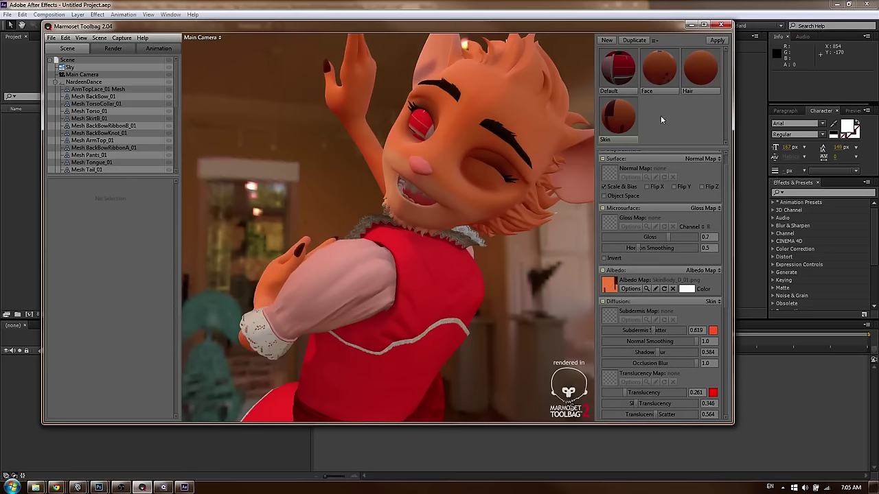
Create a new material for the open eye and load Eye_01.png as its albedo map
left_click(606, 40)
left_click_drag(659, 116, 418, 134)
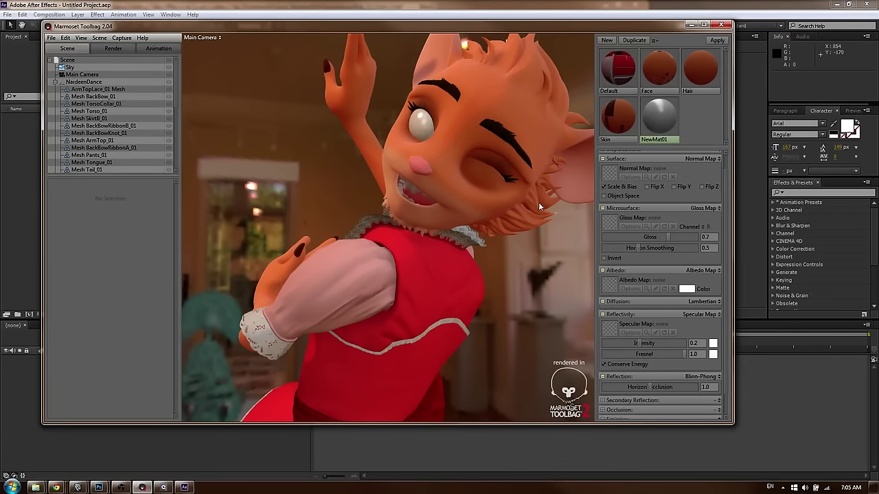
scroll(622, 213, "up", 1)
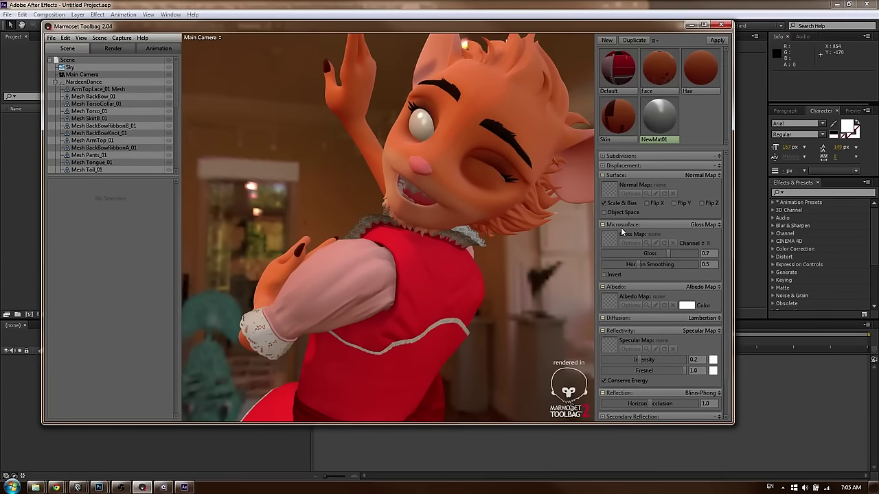
left_click(608, 305)
double_click(441, 157)
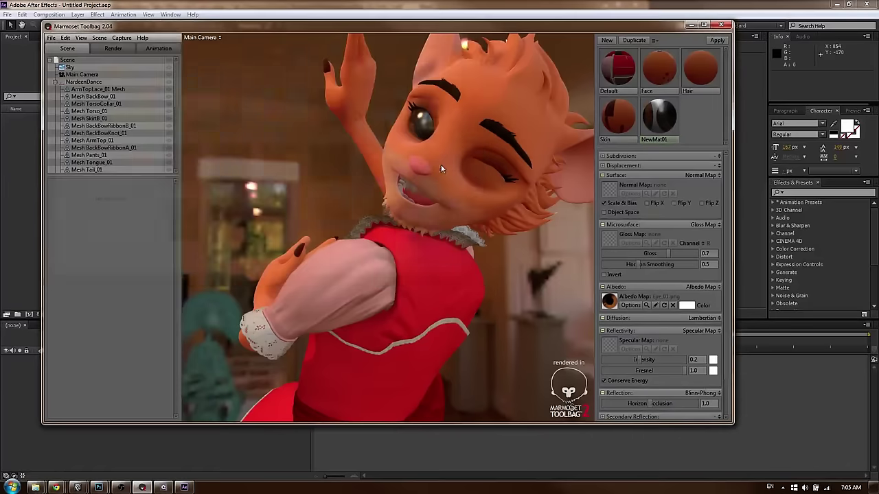
Hide the EyeGloss_01 mesh and assign the eye texture material to the eyeball beneath it
left_click(424, 132)
scroll(91, 144, "down", 5)
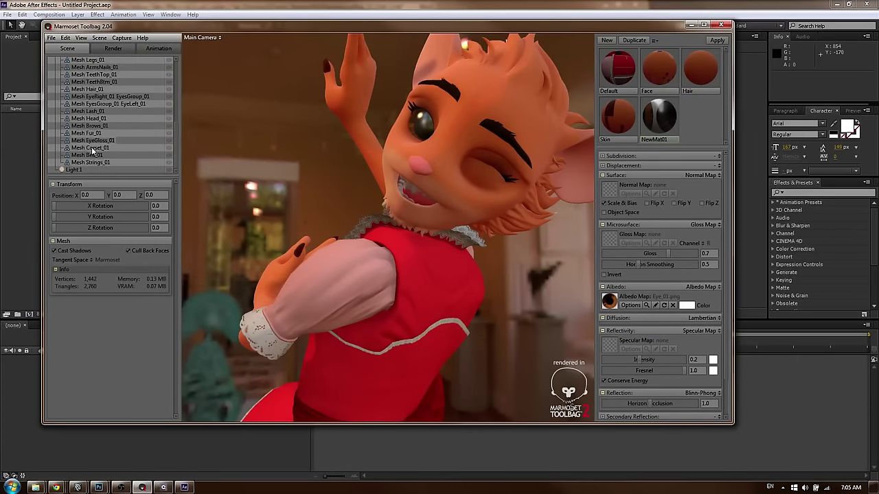
left_click(167, 141)
left_click(419, 121)
left_click_drag(656, 117, 421, 122)
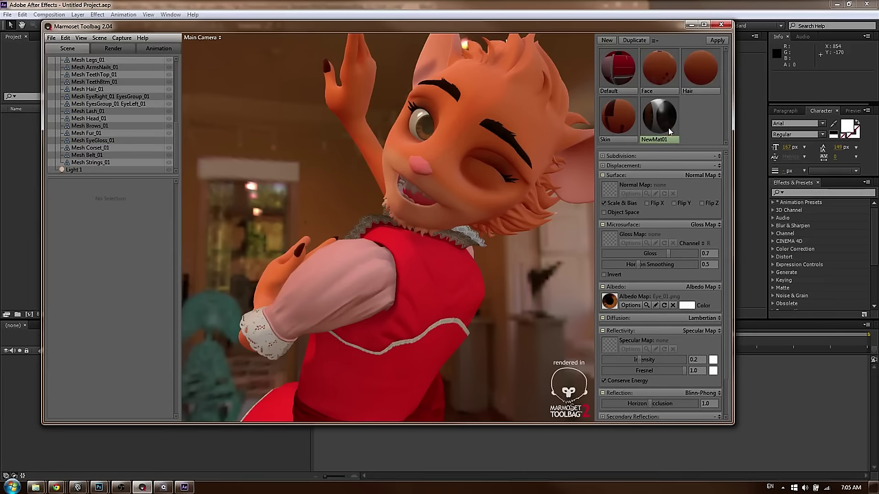
Set the eye material's specular intensity to 0.023 and its gloss to 0.886
left_click_drag(638, 358, 616, 362)
left_click_drag(548, 326, 447, 236, "alt")
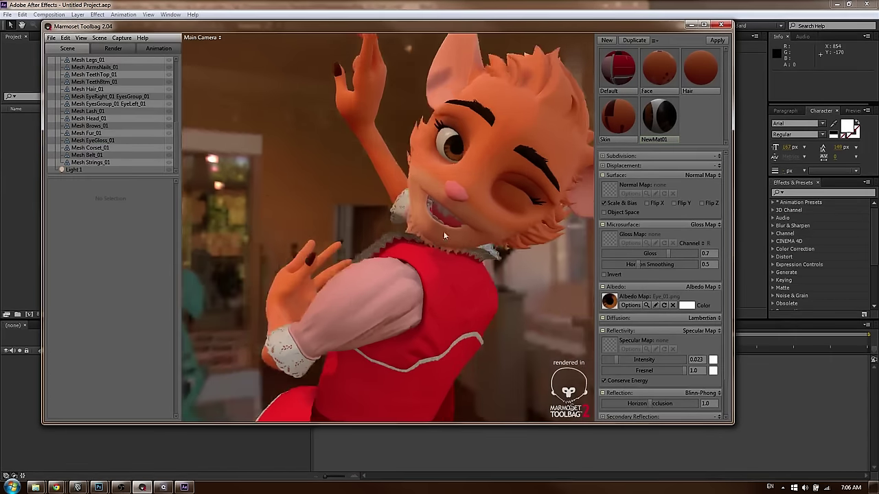
scroll(442, 192, "down", 5)
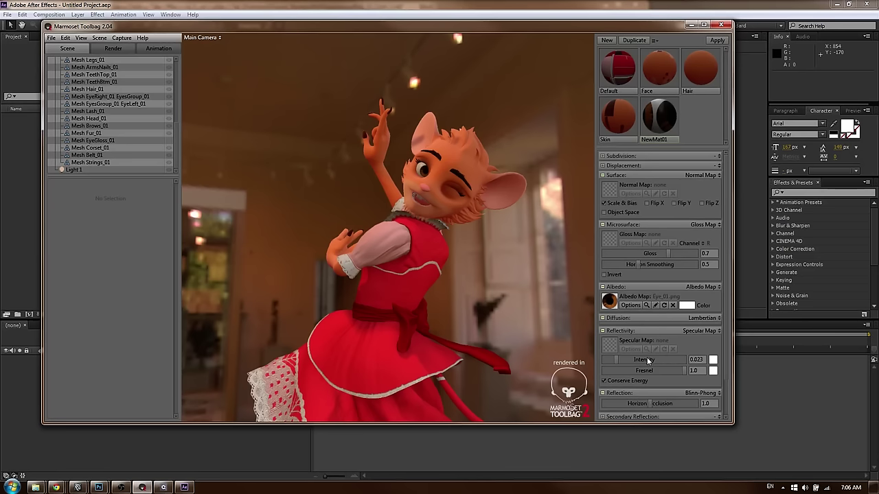
scroll(647, 357, "down", 1)
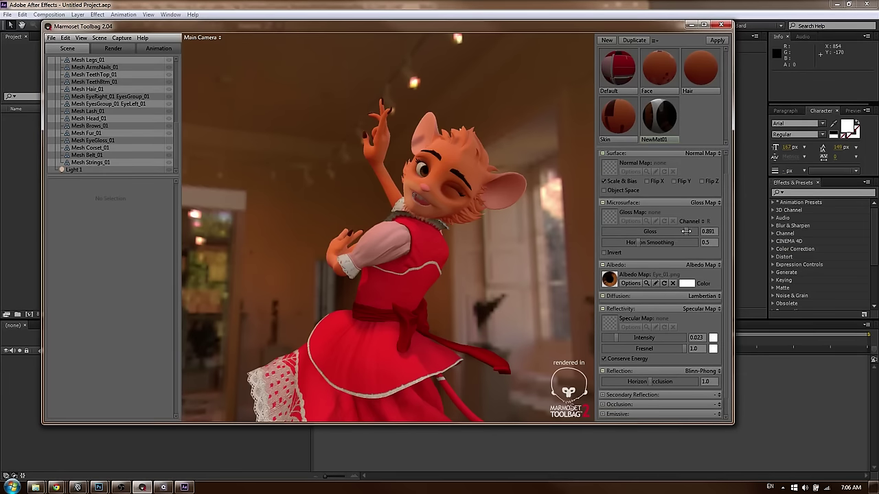
right_click_drag(432, 212, 455, 221)
left_click_drag(455, 222, 417, 192)
right_click_drag(419, 201, 394, 201)
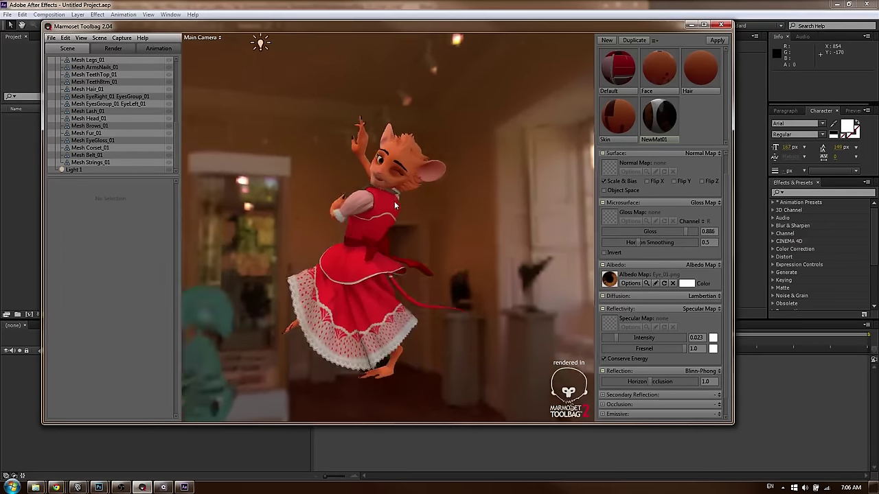
Move the warm point light to the tail side of the character at about waist height
left_click_drag(395, 205, 404, 205)
middle_click_drag(404, 203, 410, 219)
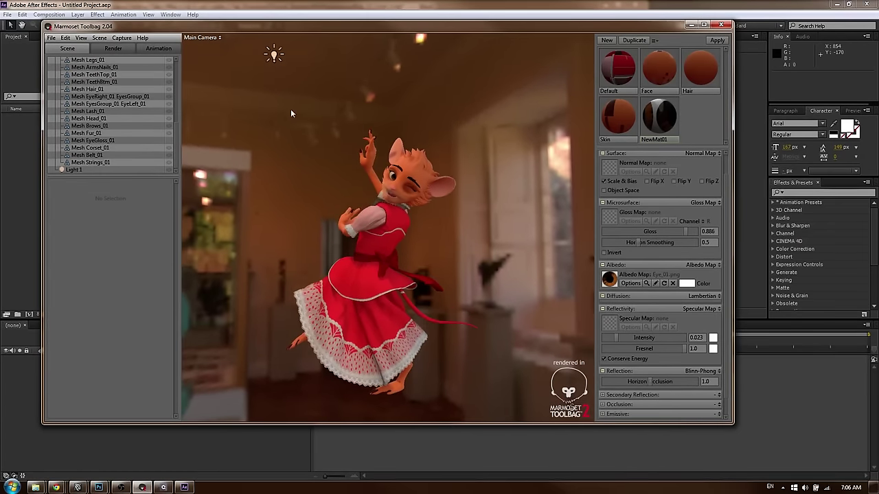
left_click(273, 56)
left_click_drag(273, 51, 547, 258)
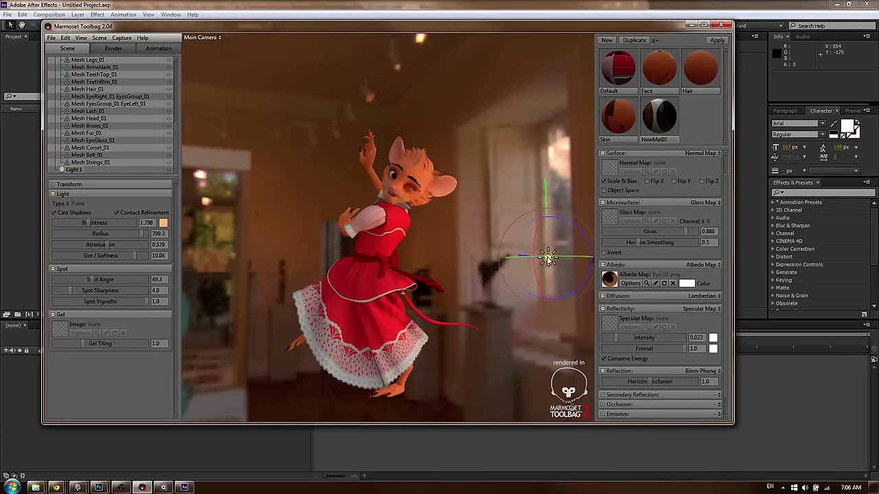
Place a second warm point light above the raised-hand side of the character and set its brightness to 3.363
left_click(187, 63)
left_click_drag(218, 42, 230, 63)
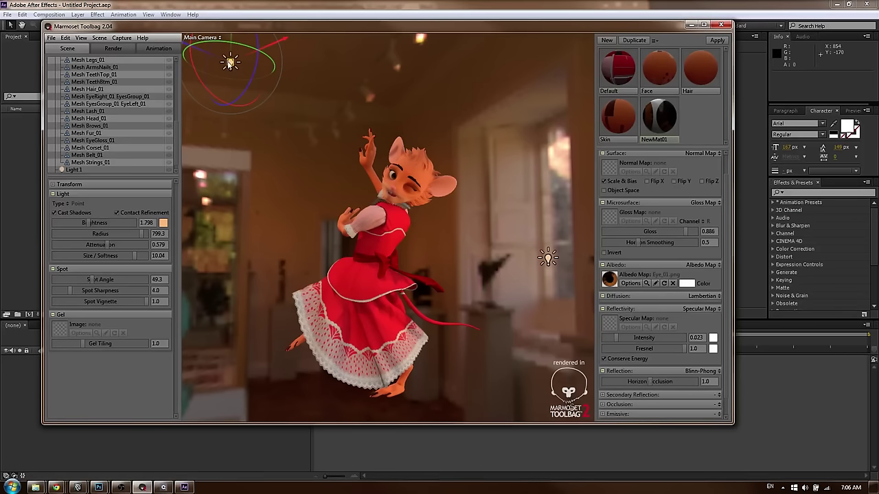
mouse_move(94, 225)
left_mouse_down()
mouse_move(103, 224)
mouse_move(91, 223)
left_mouse_up()
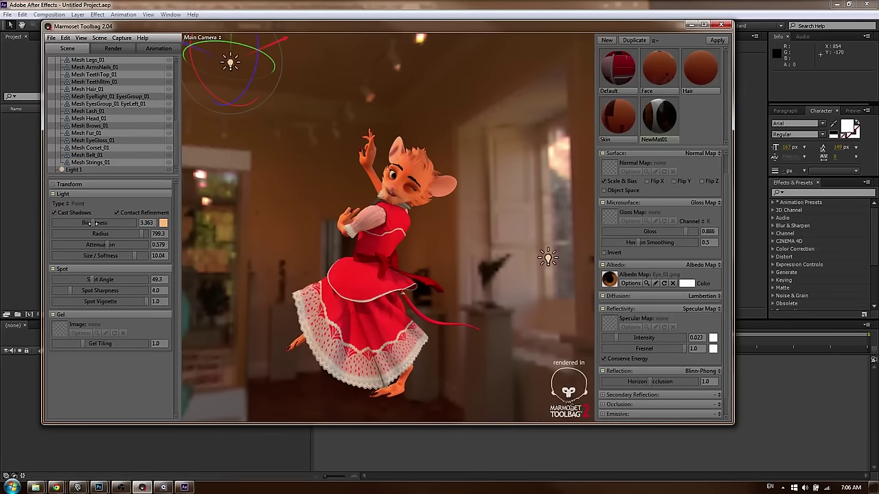
Move the tail-side point light farther away from the character's back
left_click(548, 260)
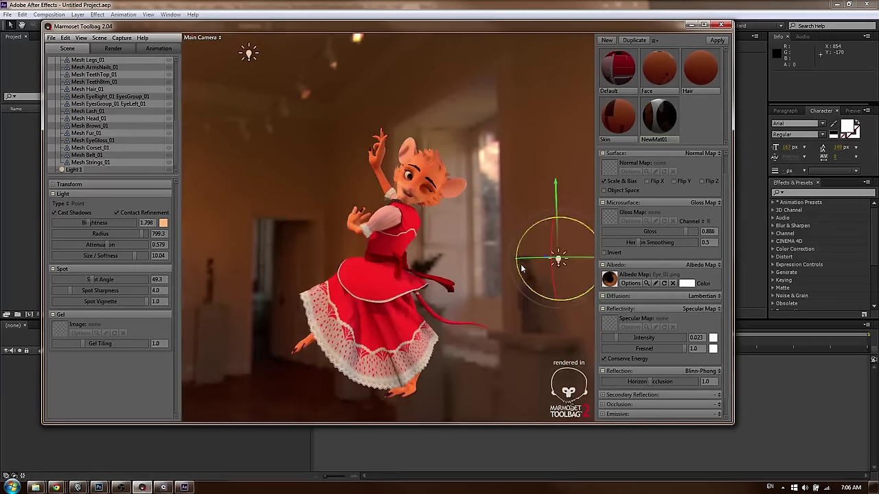
left_click_drag(534, 249, 463, 247)
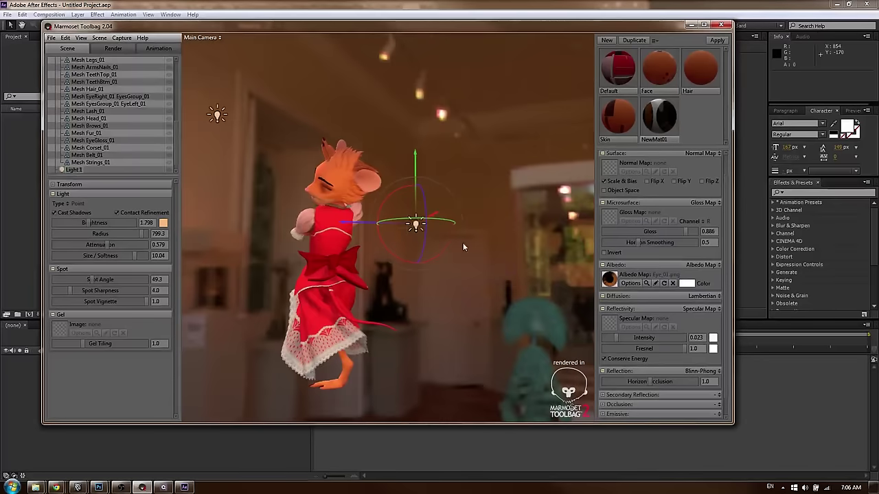
left_click_drag(416, 226, 539, 203)
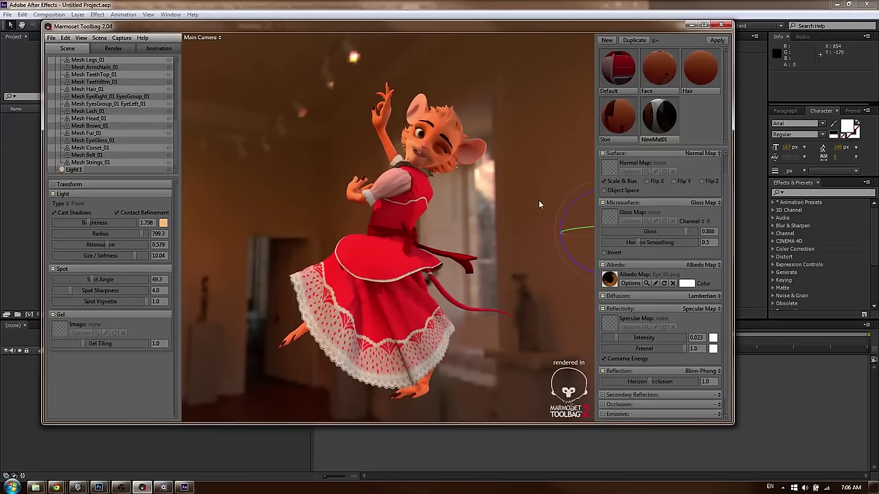
Assign the Hair material to the tail and turn off back-face culling for the dress mesh over the skirt
left_click(696, 72)
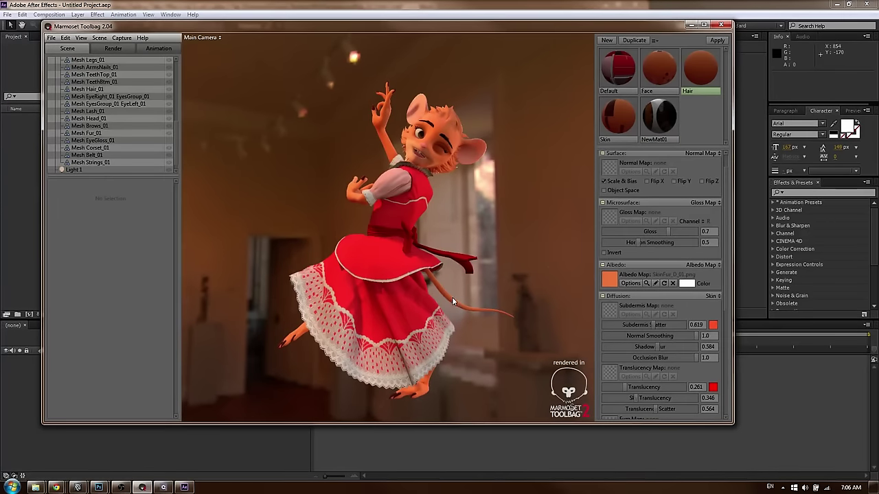
left_click_drag(424, 226, 397, 245)
left_click(401, 266)
scroll(450, 231, "up", 5)
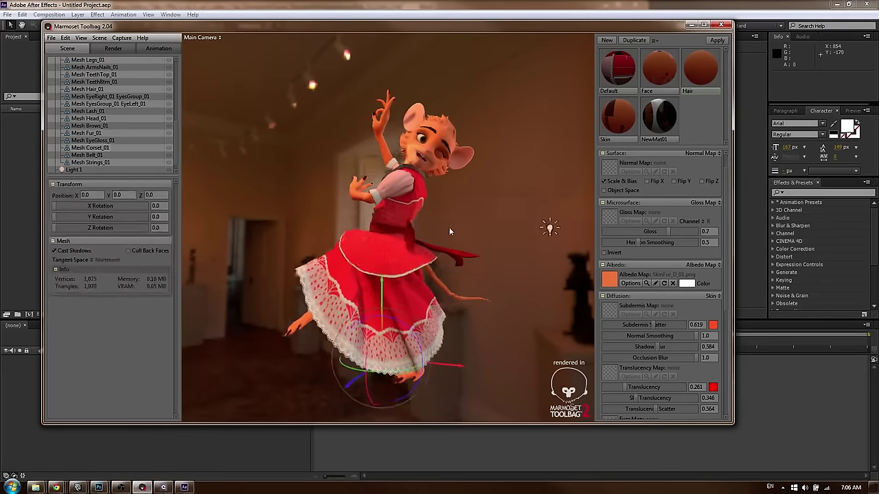
Rotate the sky environment to relight the dress and examine its waist and sash up close
scroll(453, 243, "down", 3)
scroll(446, 237, "up", 5)
scroll(444, 236, "up", 3)
left_click(444, 230)
left_click_drag(440, 182, 497, 187, "shift")
left_click(495, 157)
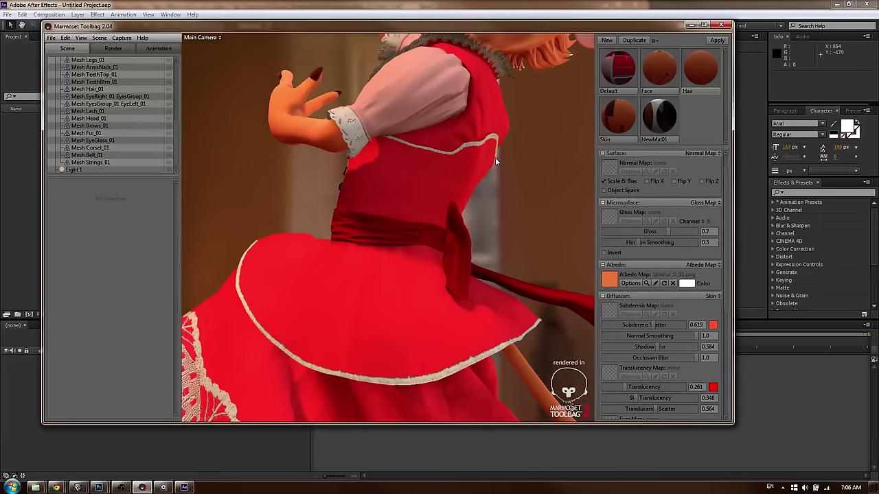
Reposition the point lights around the character and set the brightness of the raised-hand side light to 12.2
scroll(506, 171, "down", 9)
right_click_drag(451, 216, 451, 247)
scroll(452, 228, "down", 6)
left_click_drag(451, 245, 462, 224)
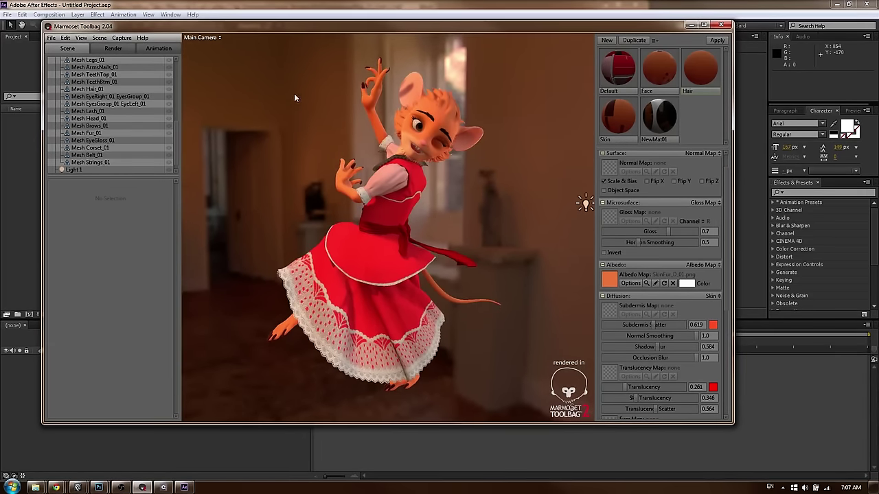
right_click_drag(436, 140, 427, 100)
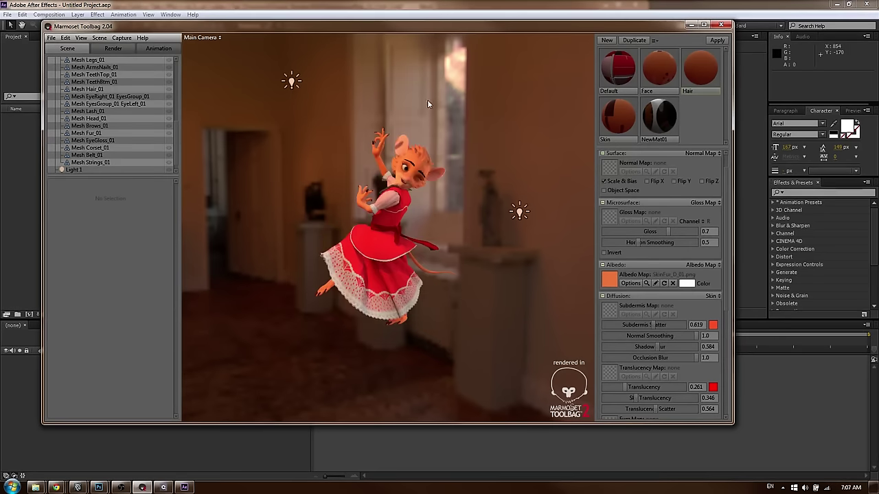
left_click(292, 82)
left_click_drag(297, 86, 588, 239)
left_click(521, 213)
left_click_drag(520, 213, 428, 122)
left_click_drag(347, 61, 261, 144)
left_click_drag(460, 133, 371, 96)
mouse_move(104, 223)
left_mouse_down()
mouse_move(113, 223)
mouse_move(104, 223)
left_mouse_up()
Move the selected point light farther up and away from the raised hand and set its brightness to 6.18
left_click_drag(404, 130, 393, 124)
right_click_drag(393, 124, 414, 150)
left_click_drag(414, 150, 423, 157)
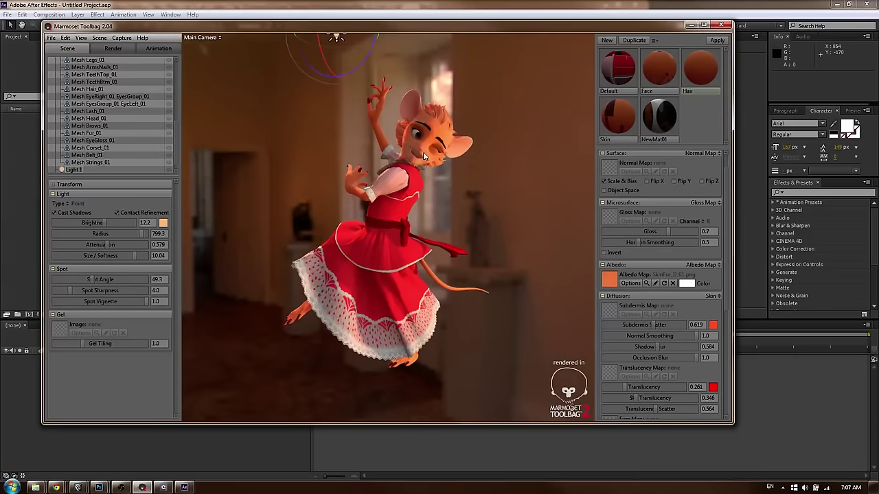
mouse_move(390, 129)
left_mouse_down()
mouse_move(391, 141)
mouse_move(394, 133)
left_mouse_up()
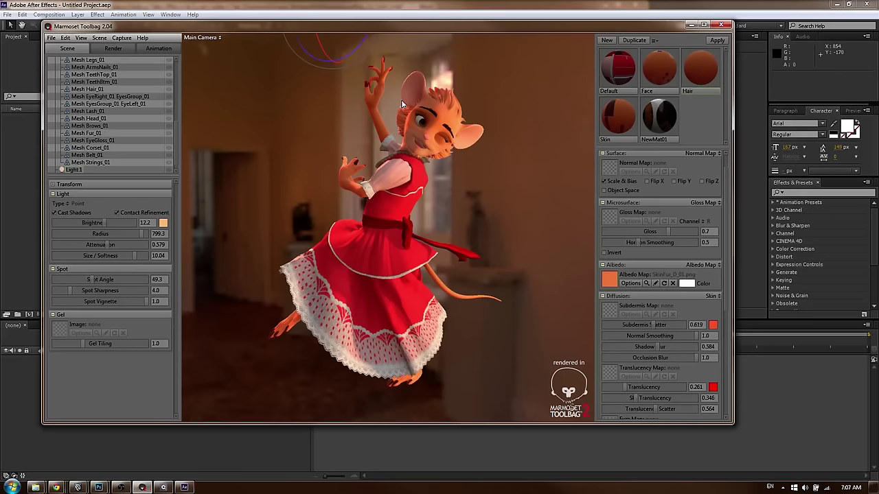
left_click_drag(398, 140, 440, 158)
scroll(421, 136, "up", 4)
middle_click_drag(421, 136, 408, 278)
left_click_drag(409, 277, 393, 200)
left_click_drag(323, 48, 290, 6)
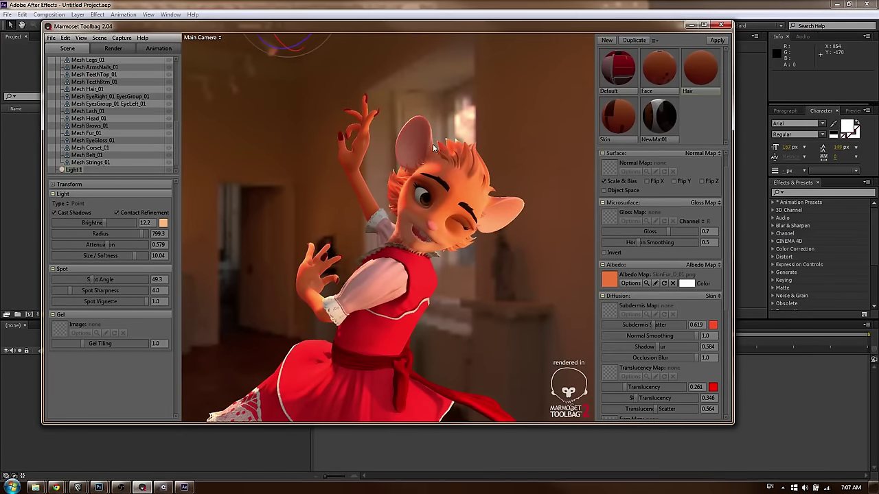
left_click_drag(440, 175, 183, 160)
left_click_drag(114, 222, 96, 223)
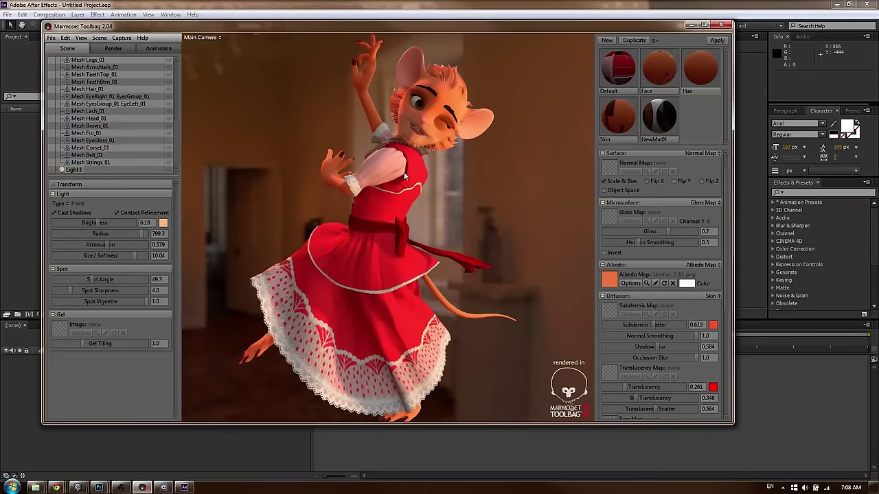
Set the ambient occlusion strength in the render settings to 5.659
left_click(418, 132)
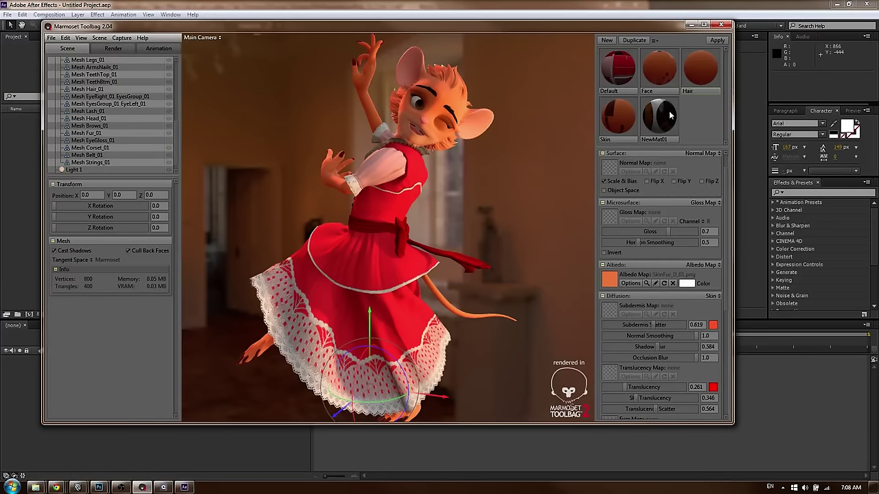
left_click(127, 50)
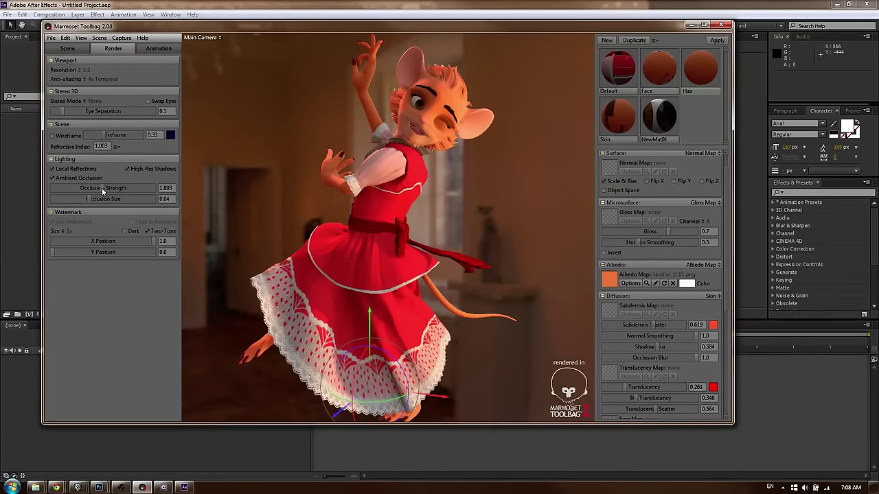
left_click_drag(101, 187, 100, 188)
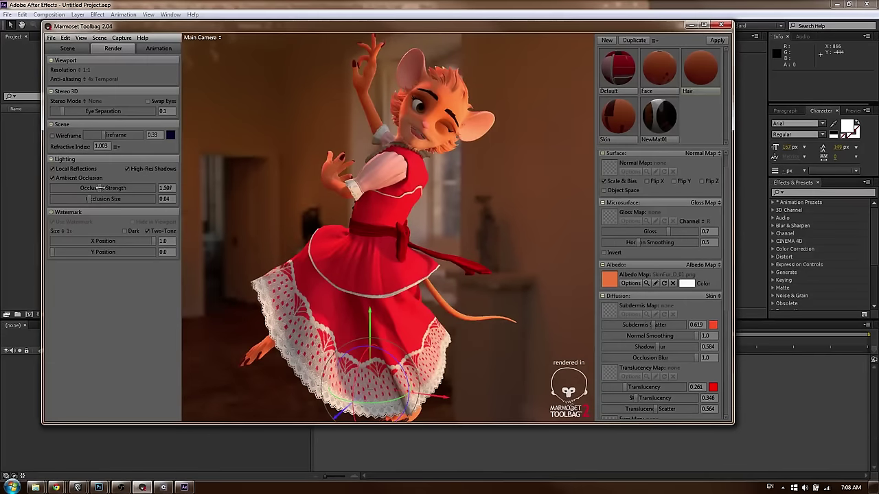
left_click_drag(177, 186, 126, 187)
Add an emissive map to the NewMat01 eye material using Eye_01.png and set its intensity to 0.452
left_click(660, 118)
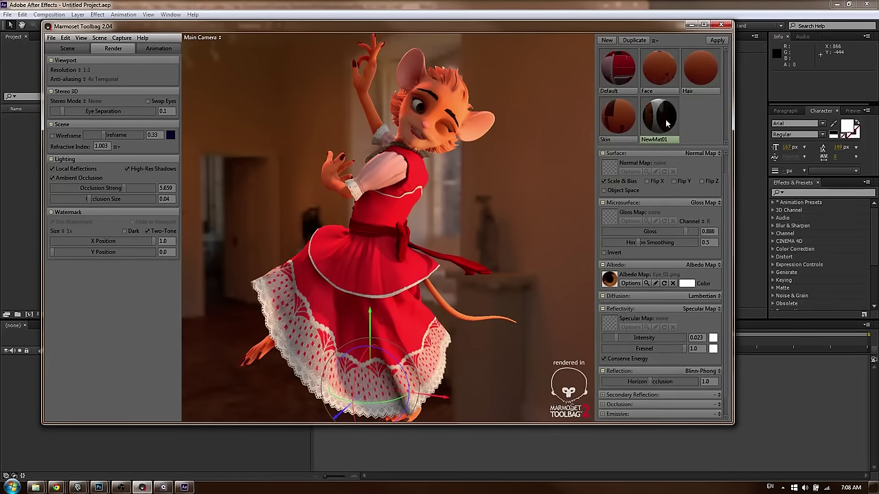
scroll(663, 323, "down", 1)
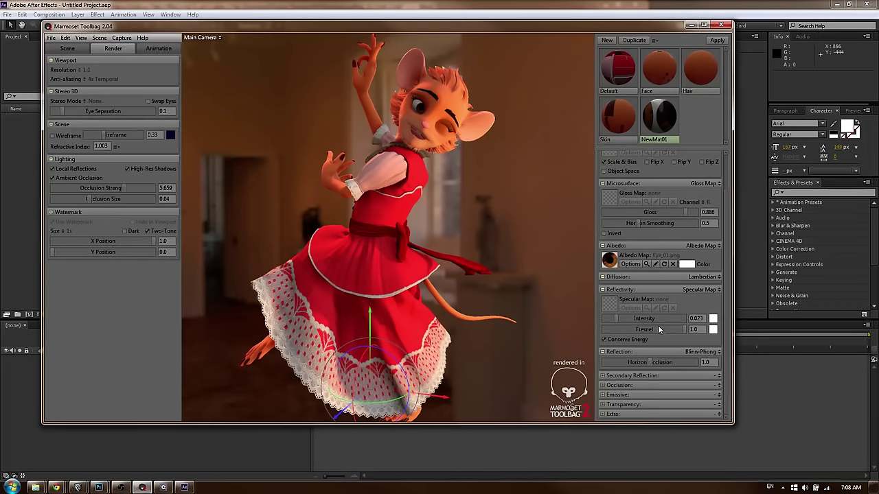
left_click(620, 396)
left_click(718, 396)
left_click(684, 378)
scroll(676, 384, "down", 1)
left_click_drag(644, 394, 652, 394)
left_click(638, 374)
double_click(443, 163)
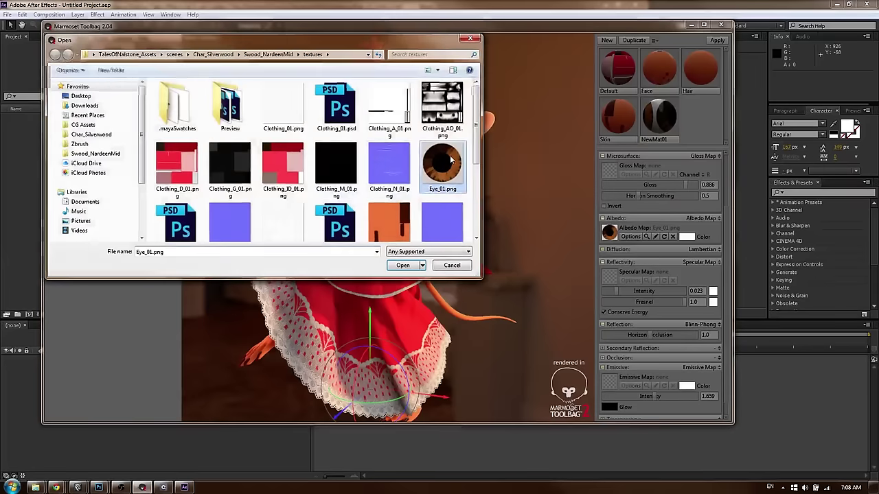
left_click_drag(660, 396, 632, 395)
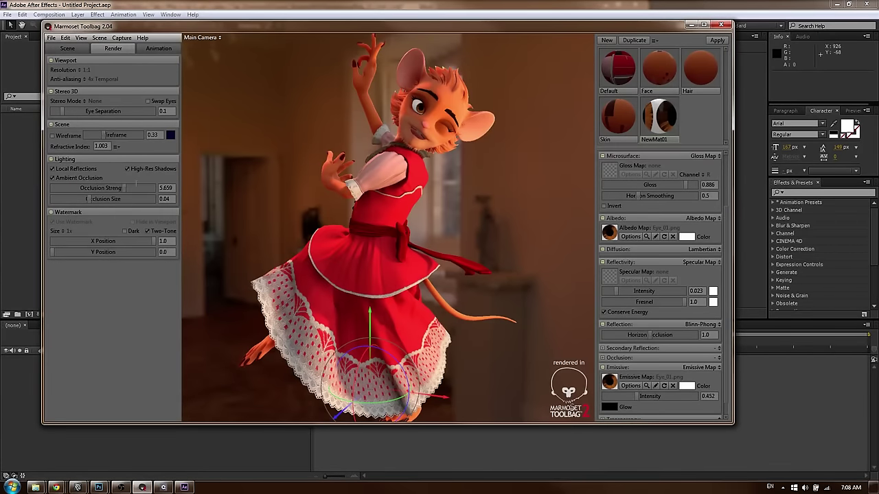
Set the ambient occlusion strength to 7.058 and size to 0.058, and turn off the watermark's two-tone option
left_click_drag(122, 189, 134, 187)
left_click(527, 111)
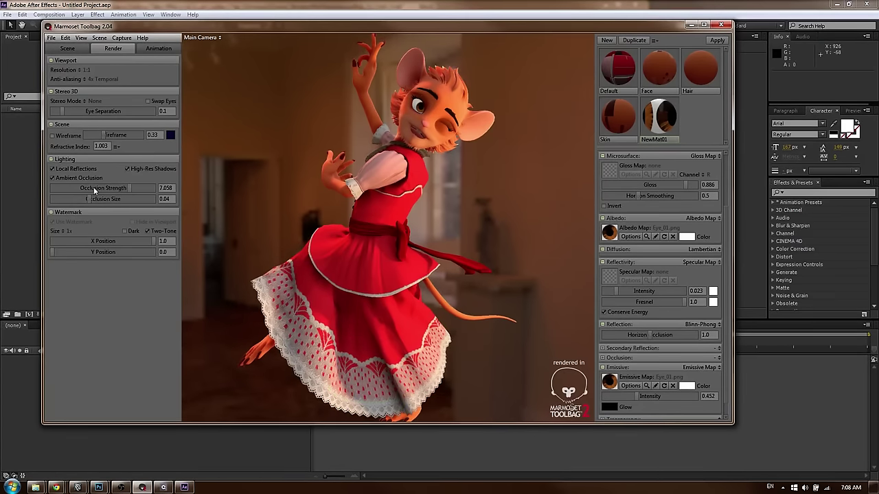
left_click_drag(88, 199, 96, 199)
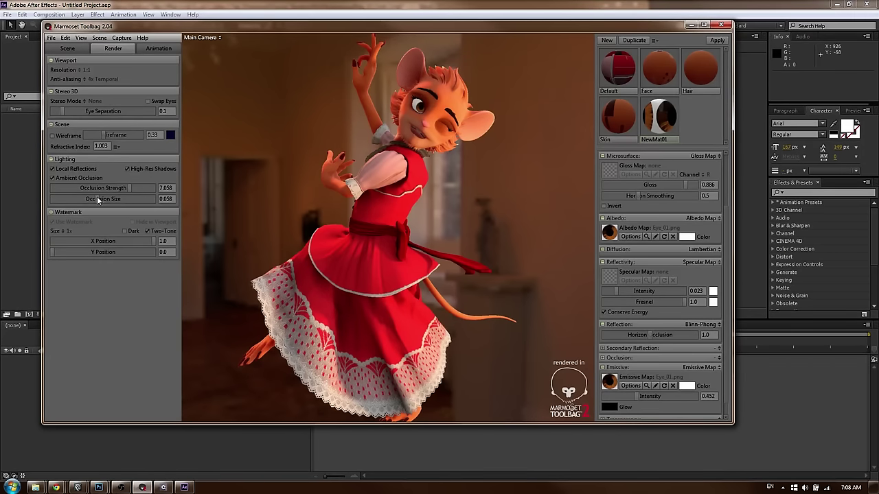
left_click(128, 229)
left_click(129, 229)
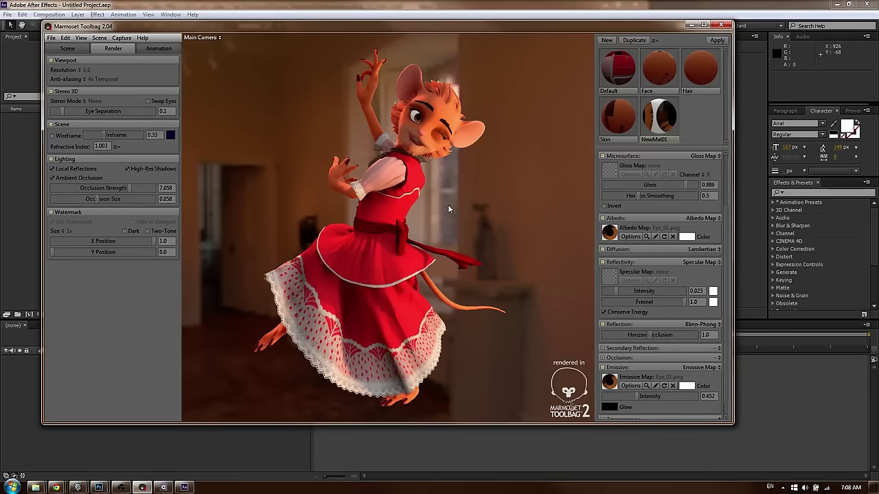
Set the Skin material's normal smoothing to 0.0 and its shadow blur to 0.579
left_click(420, 107)
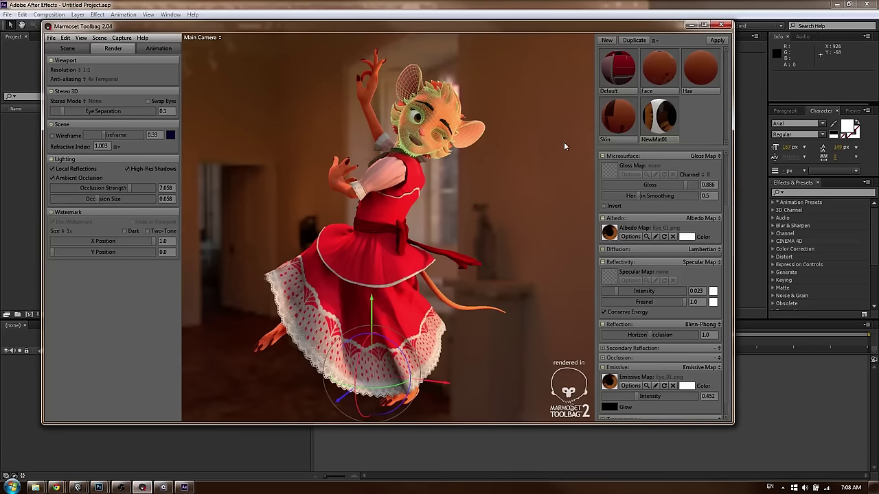
left_click(605, 111)
left_click_drag(653, 279, 671, 294)
key("ctrl+z")
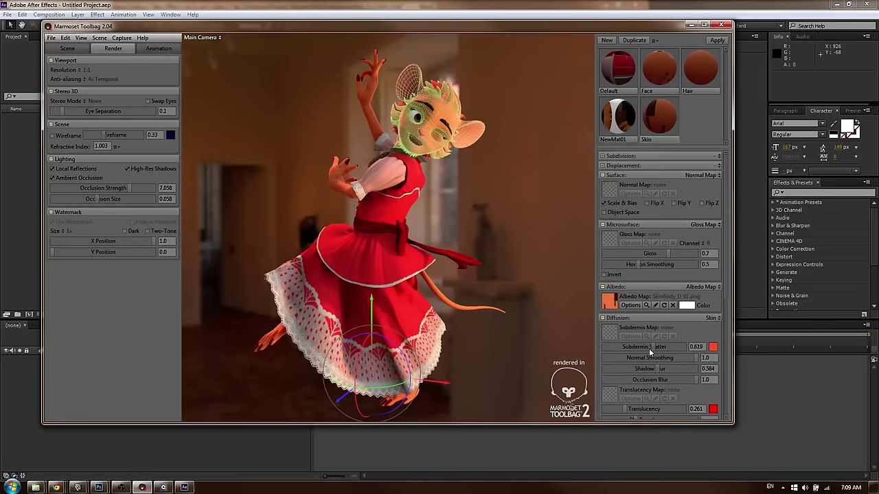
scroll(659, 351, "down", 2)
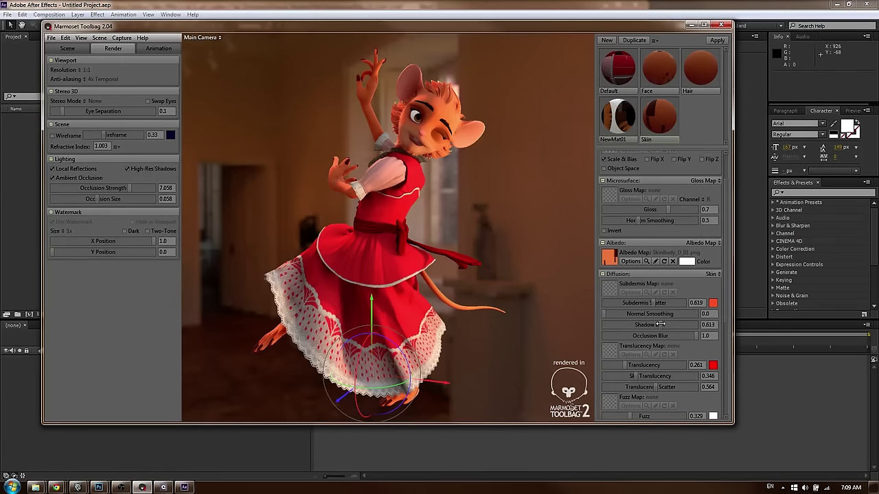
left_click_drag(695, 337, 645, 335)
Select the point light on the tail side and reposition it behind the character's back
mouse_move(439, 193)
left_mouse_down()
mouse_move(463, 194)
mouse_move(430, 193)
mouse_move(450, 189)
left_mouse_up()
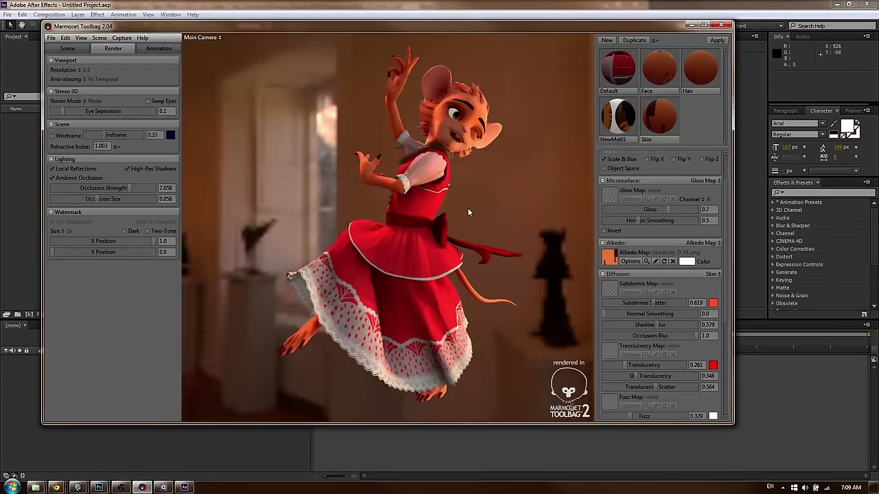
left_click_drag(468, 209, 395, 185)
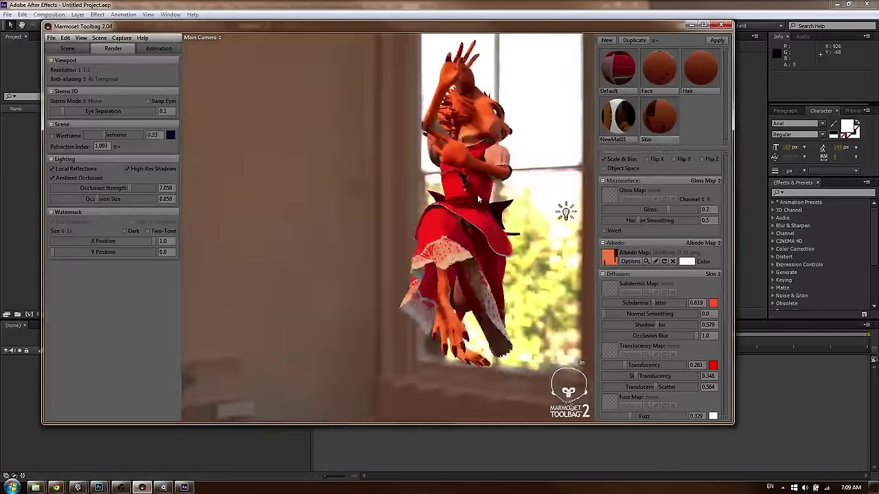
left_click_drag(480, 199, 551, 206)
middle_click_drag(552, 206, 347, 210)
left_click_drag(347, 210, 367, 151)
scroll(368, 150, "down", 3)
left_click(521, 199)
left_click_drag(517, 202, 430, 210)
left_click_drag(386, 194, 511, 189)
left_click_drag(375, 201, 449, 211)
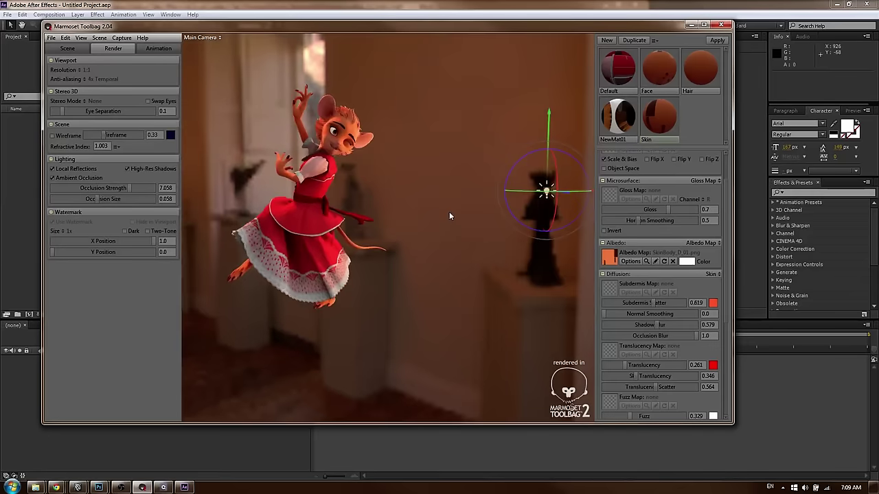
left_click_drag(546, 192, 427, 189)
left_click_drag(474, 192, 511, 189)
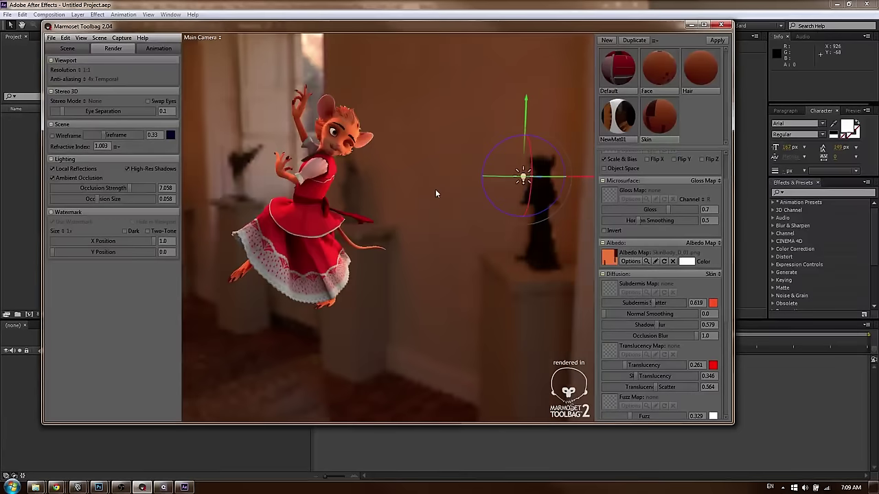
Reposition the light beside the dancing mouse character
left_click_drag(521, 178, 469, 175)
mouse_move(415, 177)
left_mouse_down("alt")
mouse_move(381, 177)
mouse_move(471, 239)
mouse_move(436, 240)
mouse_move(514, 232)
mouse_move(410, 216)
mouse_move(430, 215)
mouse_move(373, 223)
mouse_move(414, 237)
mouse_move(433, 174)
mouse_move(410, 165)
mouse_move(420, 161)
mouse_move(447, 231)
mouse_move(442, 220)
mouse_move(492, 174)
mouse_move(478, 189)
left_mouse_up("alt")
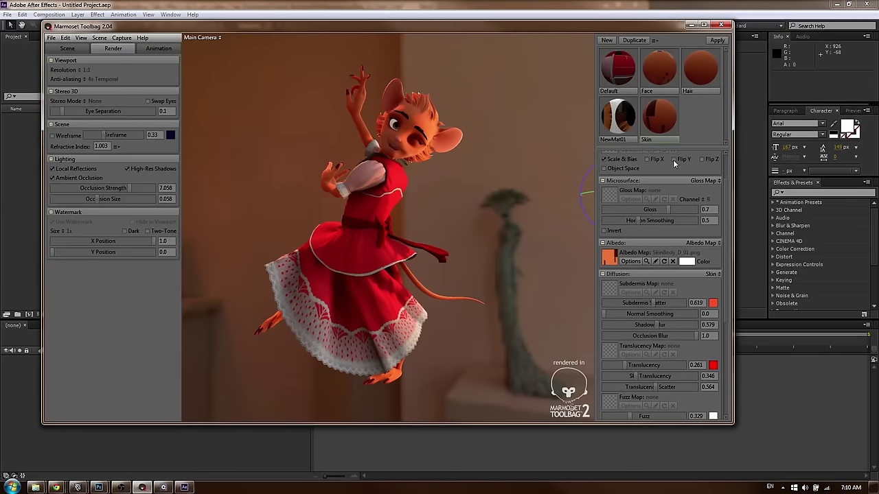
Set the emissive intensity of the NewMat01 eye material to 0.201
left_click(624, 116)
scroll(672, 350, "down", 2)
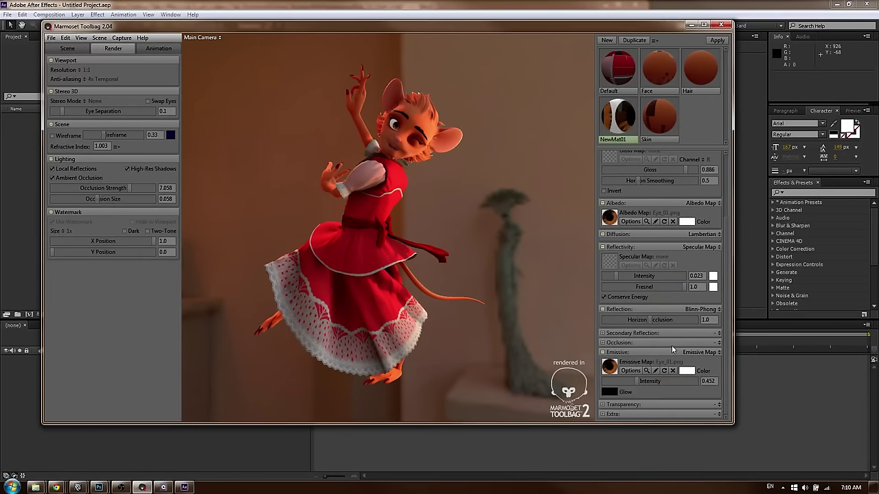
mouse_move(635, 380)
left_mouse_down()
mouse_move(619, 381)
mouse_move(629, 381)
left_mouse_up()
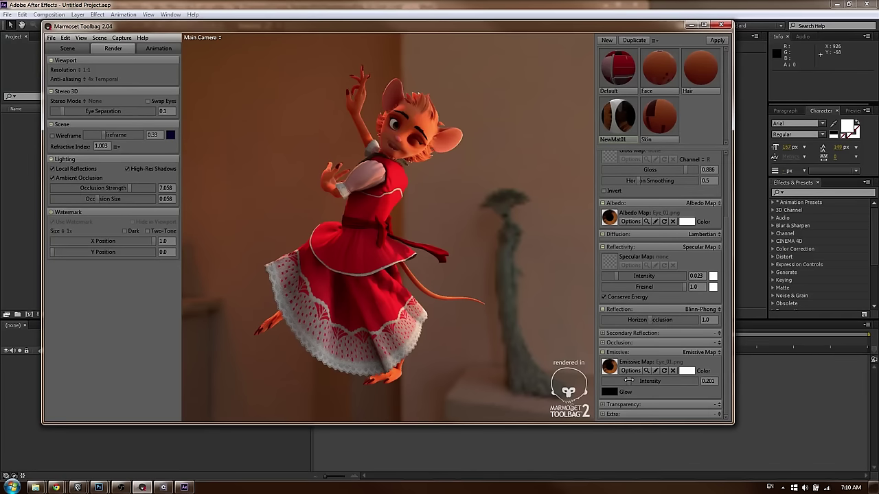
Tint the eye material's emissive colour light orange, hex ffa879
left_click(688, 371)
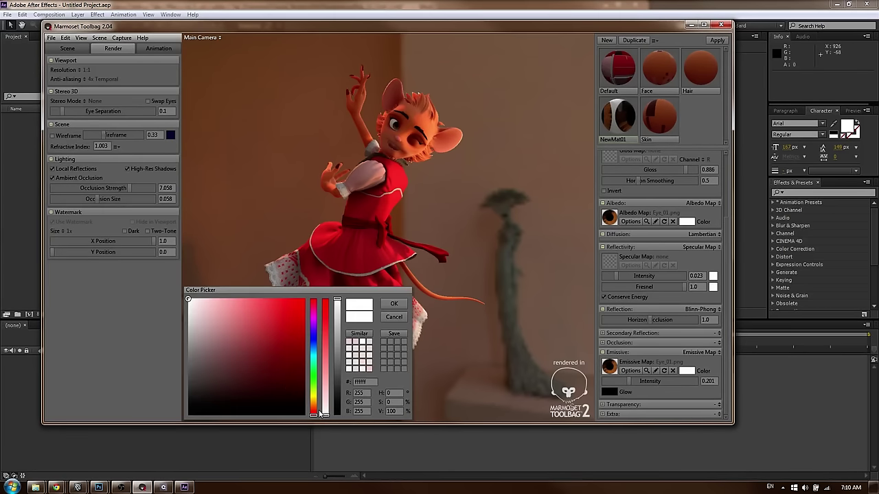
left_click_drag(319, 413, 315, 401)
left_click(258, 297)
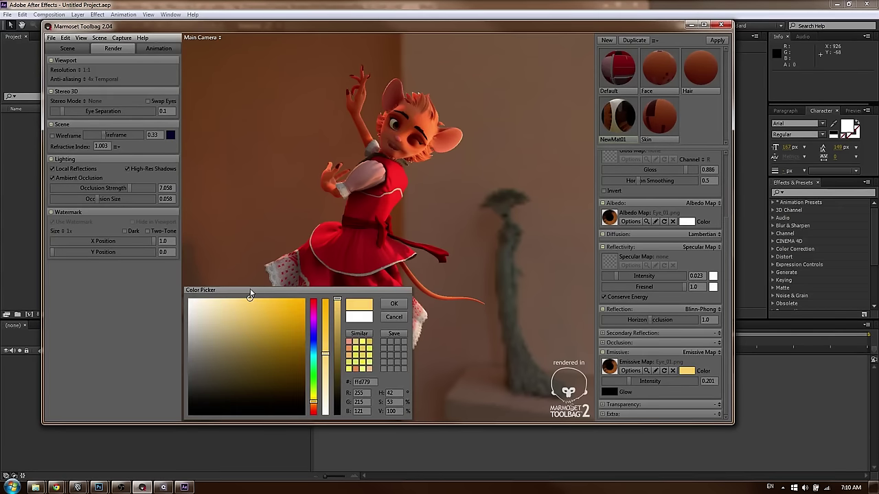
left_click_drag(313, 403, 314, 411)
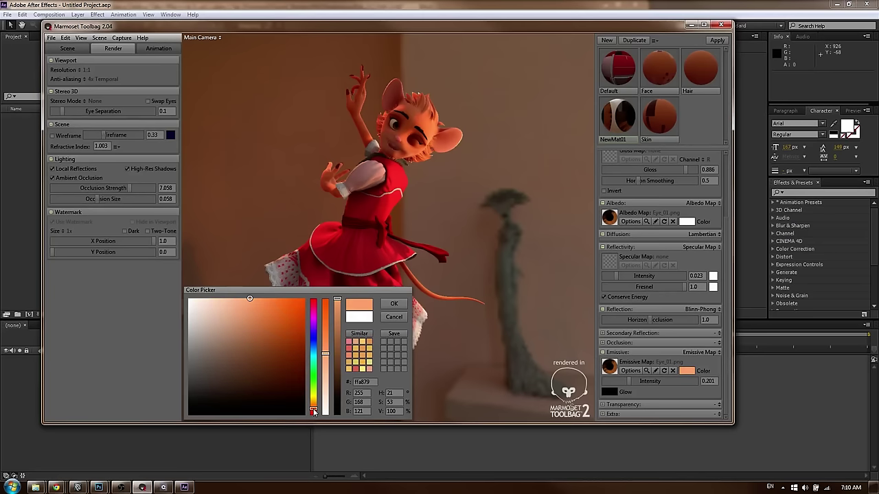
left_click(394, 304)
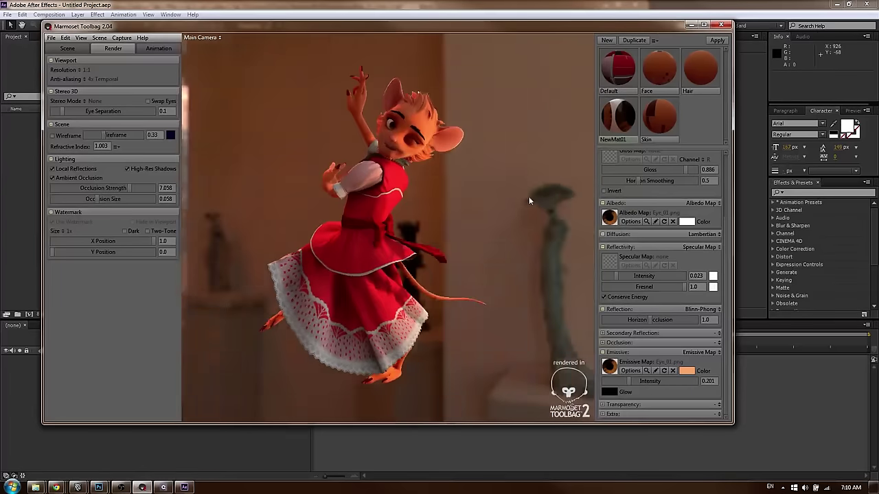
Apply the Face material to the eyebrows and the Default material to the eyelashes of the winking eye
left_click_drag(661, 74, 421, 124)
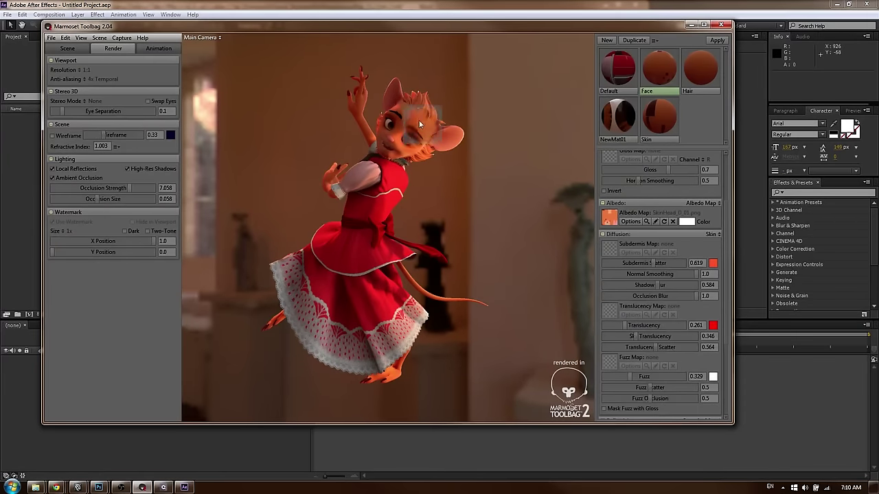
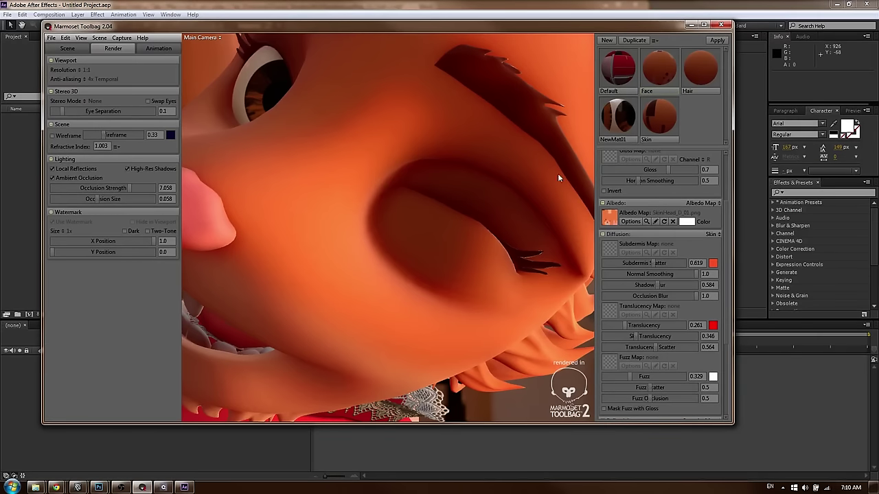
left_click_drag(623, 73, 516, 252)
right_click_drag(524, 167, 505, 81)
left_click_drag(443, 183, 463, 184)
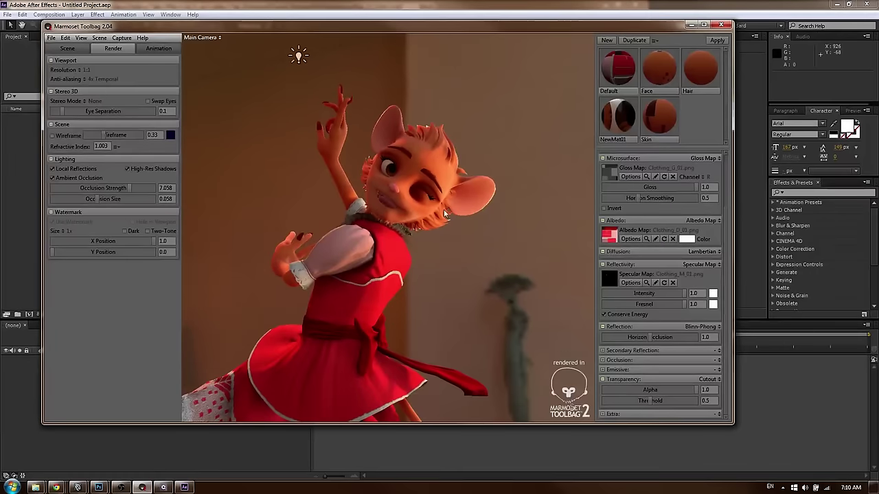
Try the Default material on the teeth inside the open mouth and replace it with the Face material
left_click_drag(622, 74, 389, 209)
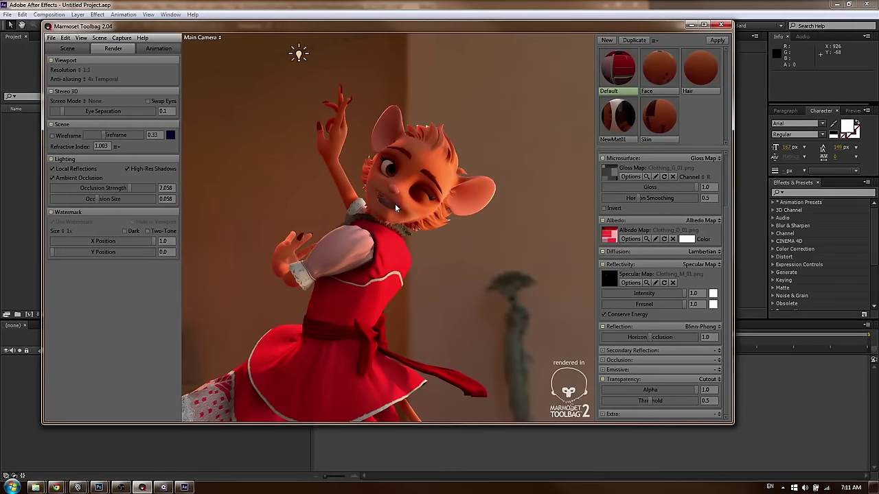
scroll(388, 163, "up", 5)
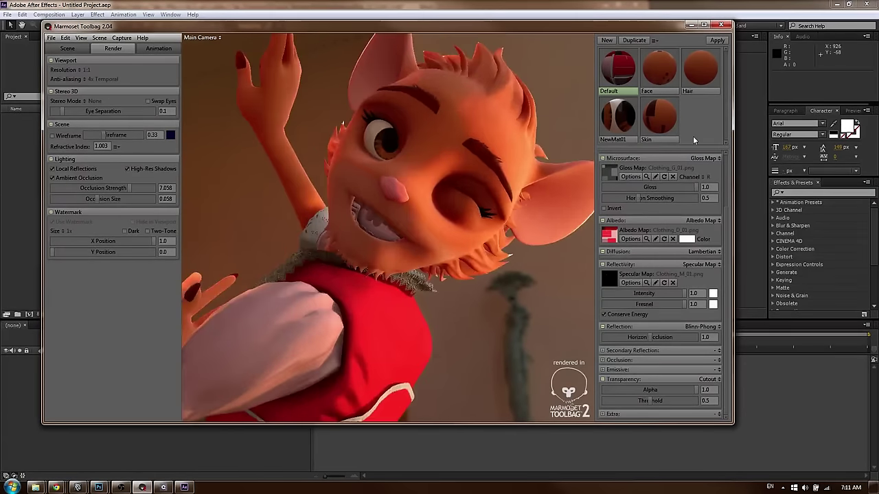
scroll(661, 129, "up", 2)
left_click_drag(663, 77, 386, 176)
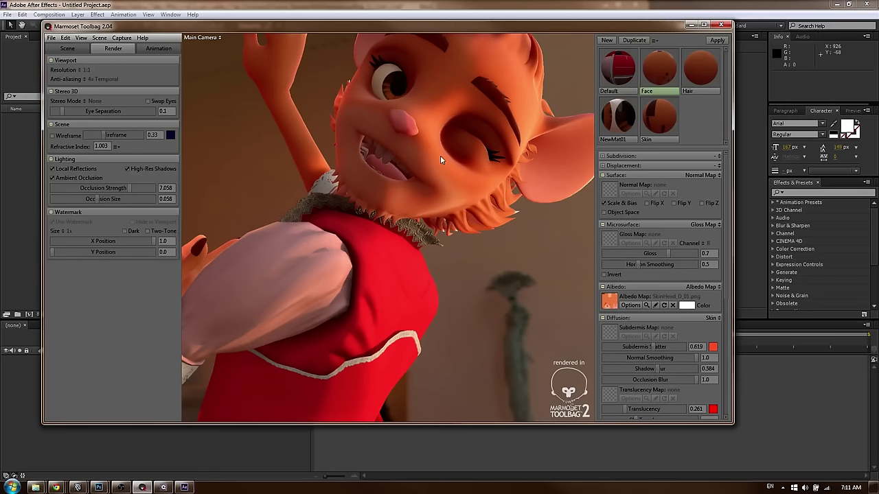
Try masking the Face material's fuzz with its gloss
scroll(684, 324, "down", 3)
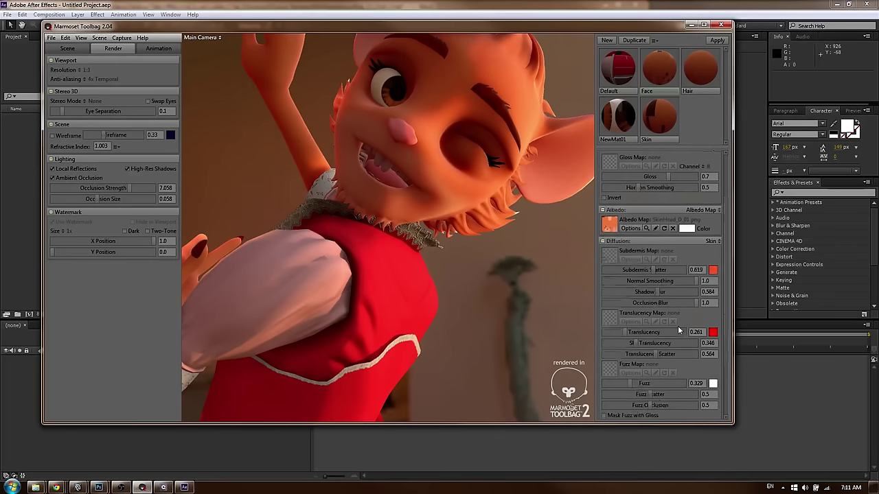
scroll(659, 330, "down", 2)
left_click(619, 369)
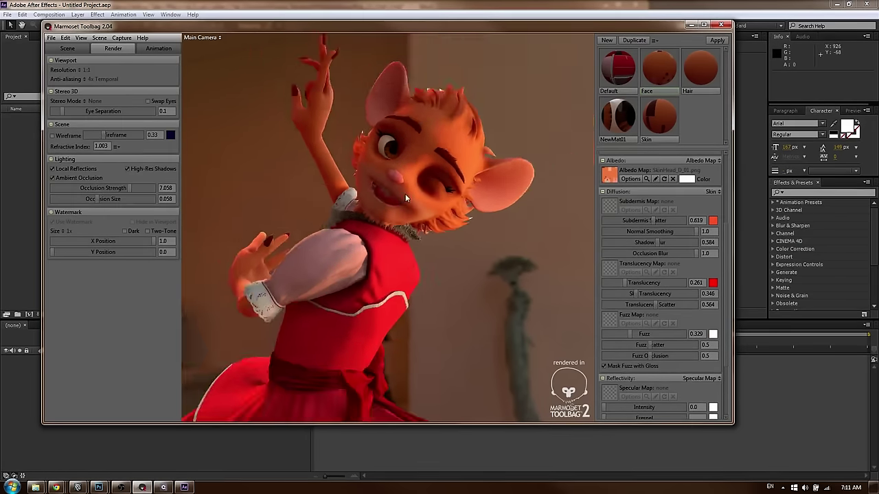
left_click(632, 367)
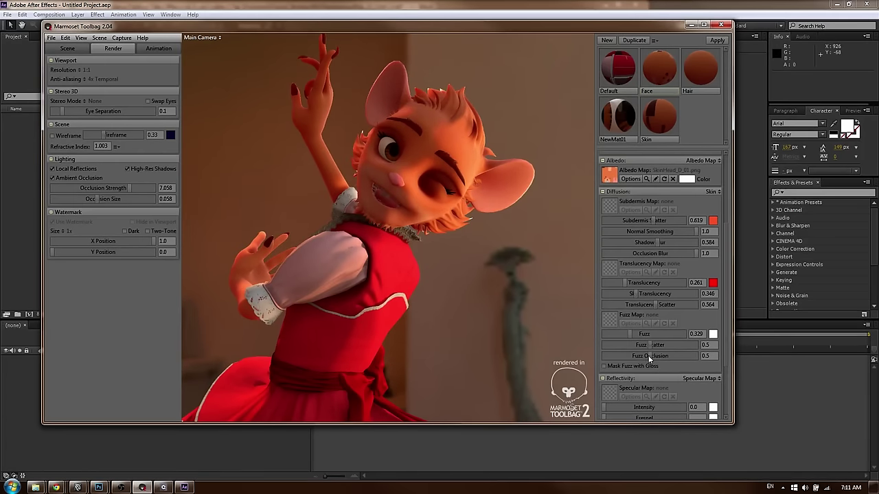
Set the Face material's Fuzz to 0.42, Fuzz Scatter to 0.0 and Fuzz Occlusion to 1.0
left_click_drag(608, 353, 757, 356)
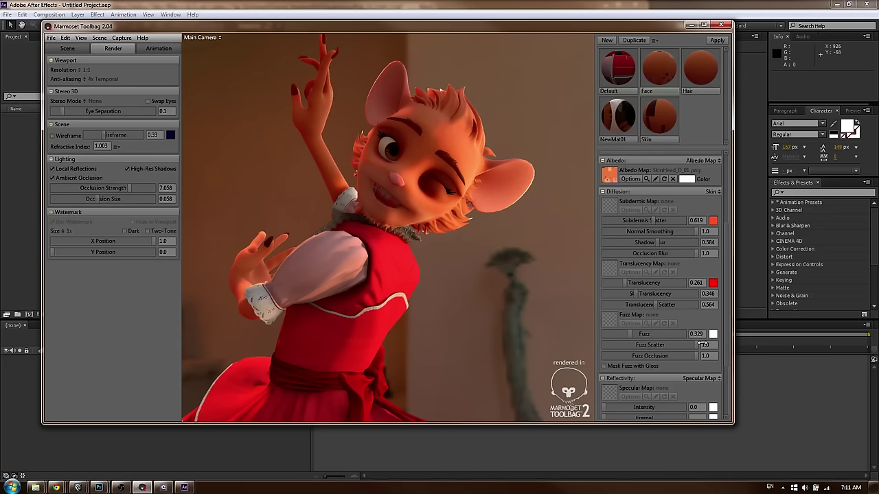
left_click_drag(633, 334, 732, 332)
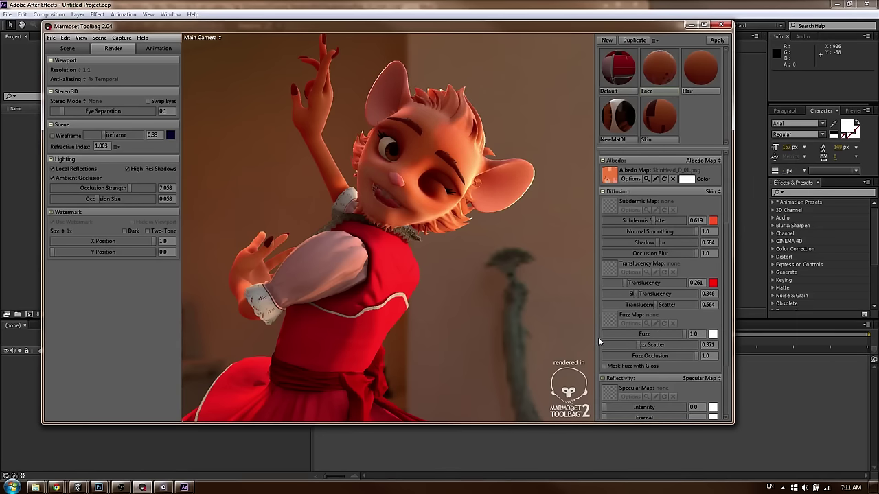
left_click_drag(638, 344, 585, 344)
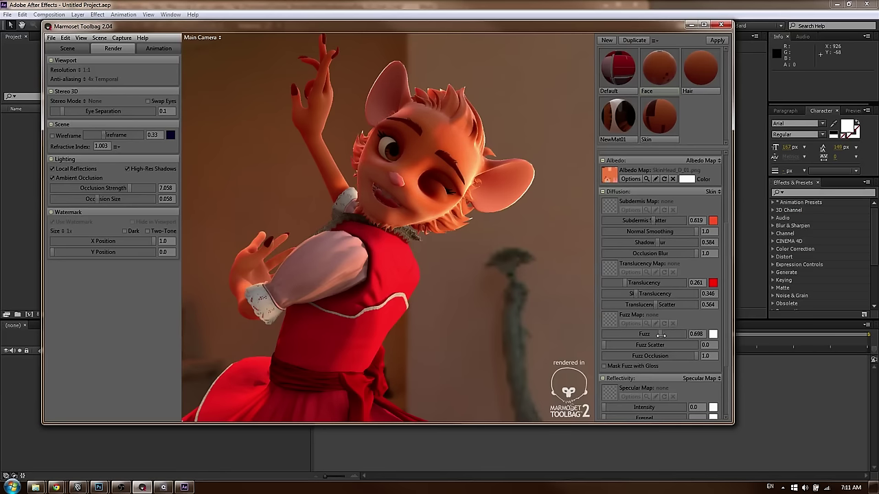
left_click_drag(678, 333, 631, 334)
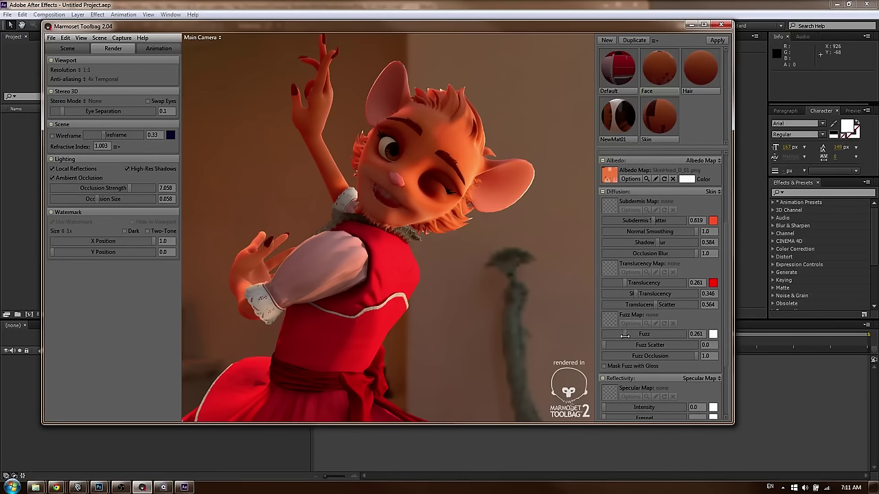
Select the light beside the dancing character and adjust its position
left_click_drag(411, 233, 437, 215)
scroll(436, 215, "down", 5)
middle_click_drag(456, 218, 448, 188)
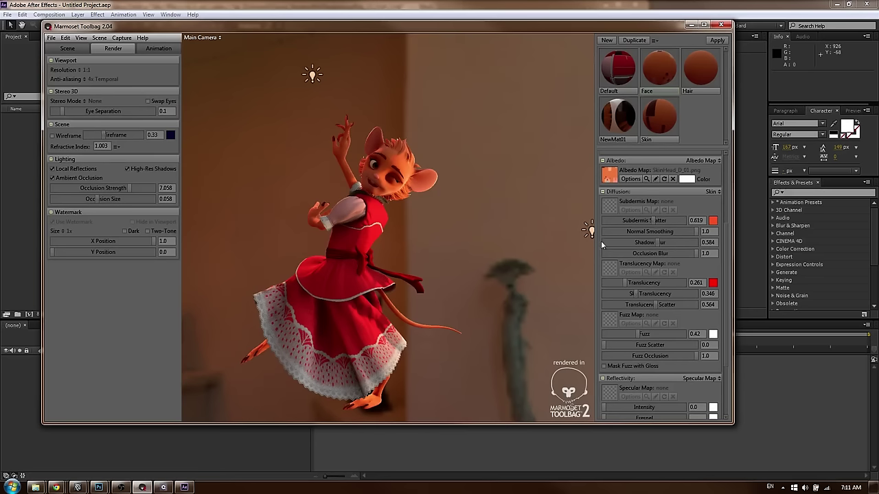
scroll(590, 232, "up", 1)
middle_click_drag(592, 230, 568, 232)
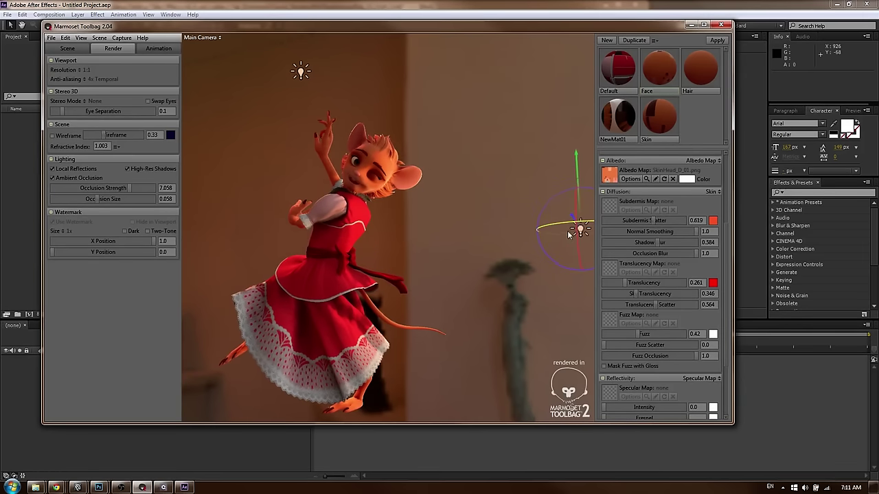
left_click_drag(580, 232, 412, 278)
right_click_drag(411, 276, 431, 224)
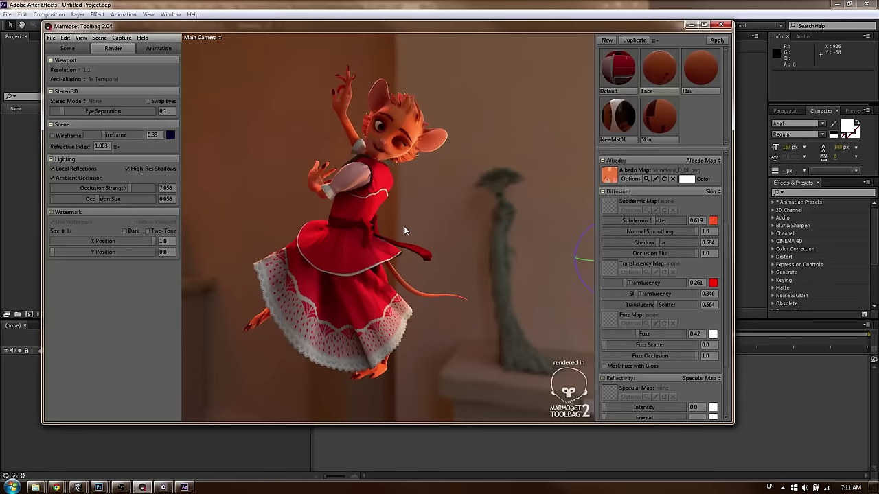
Examine the whole character's materials and lighting from several angles and distances
middle_click_drag(404, 228, 423, 255)
left_click_drag(424, 254, 413, 222)
right_click_drag(414, 222, 429, 266)
mouse_move(430, 266)
left_mouse_down()
mouse_move(420, 246)
mouse_move(423, 258)
left_mouse_up()
right_click_drag(424, 258, 431, 225)
left_click_drag(431, 226, 438, 226)
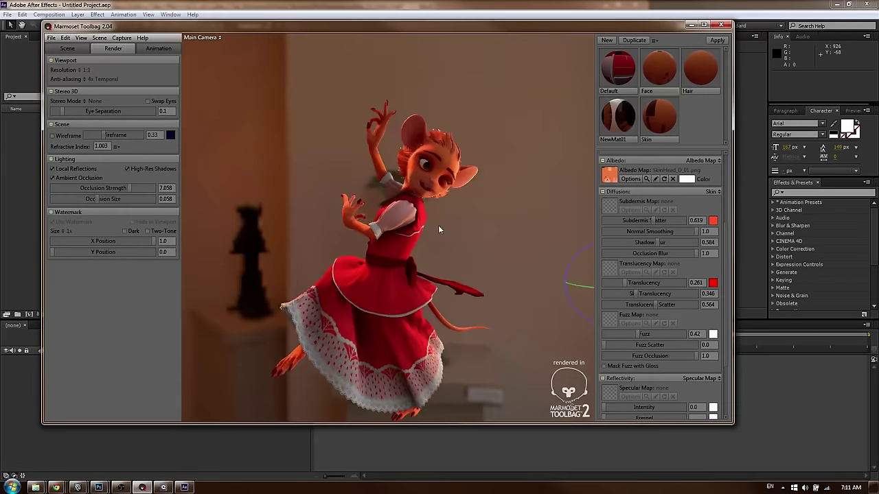
middle_click_drag(438, 225, 433, 193)
left_click_drag(432, 193, 429, 192)
middle_click_drag(430, 192, 444, 202)
left_click_drag(444, 202, 457, 206)
right_click_drag(457, 206, 462, 221)
left_click_drag(462, 221, 459, 182)
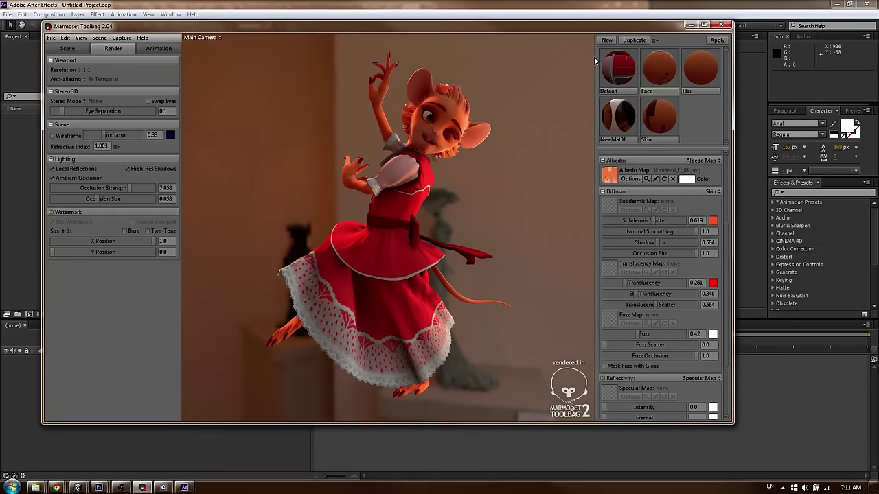
Save the Toolbag scene as NardeenDance in the textures folder
key("ctrl+s")
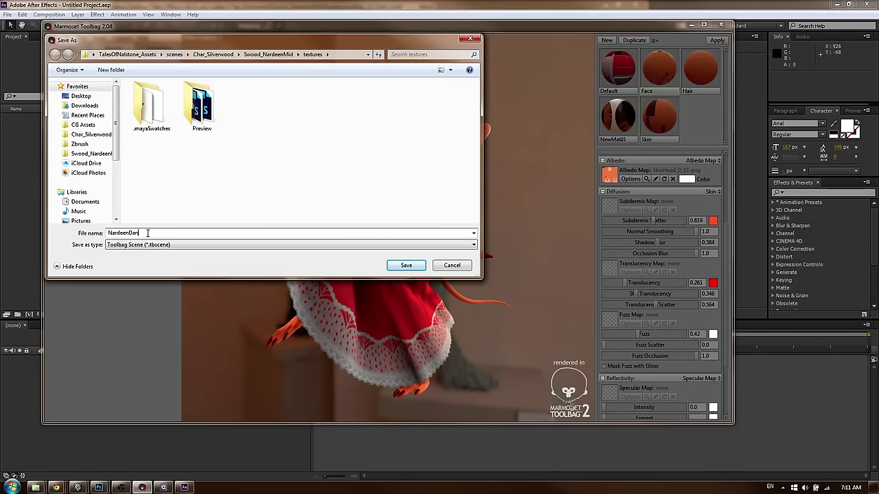
left_click(406, 265)
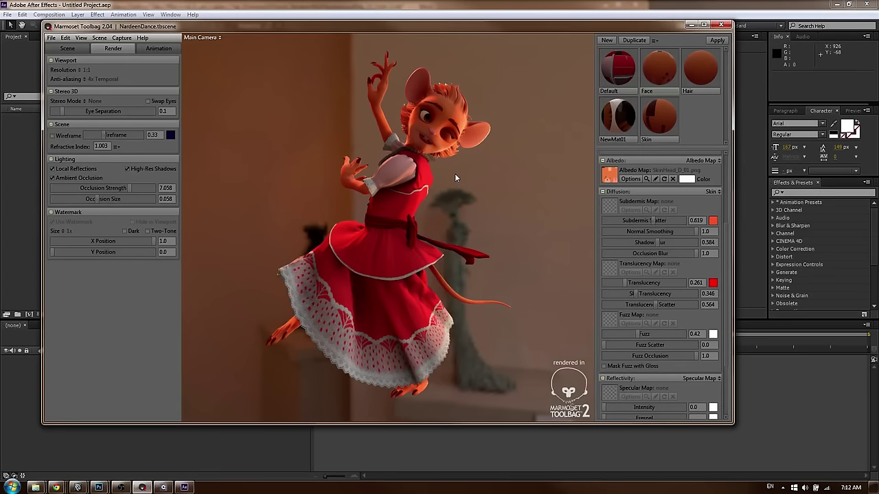
Select the light above the character and move it farther away from her
scroll(421, 168, "down", 5)
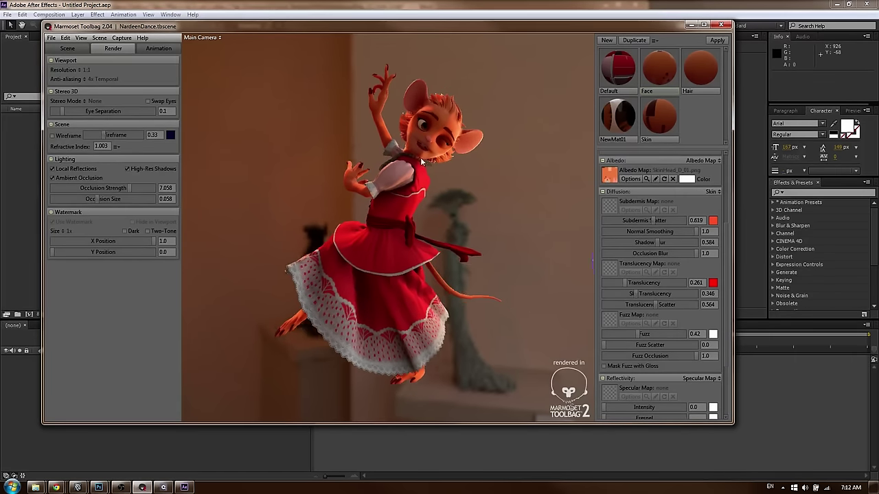
left_click(329, 62)
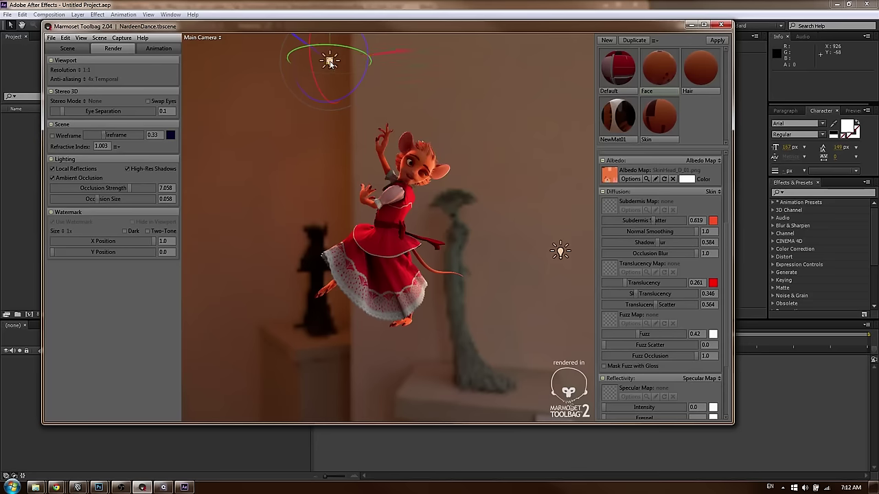
left_click_drag(330, 62, 449, 128)
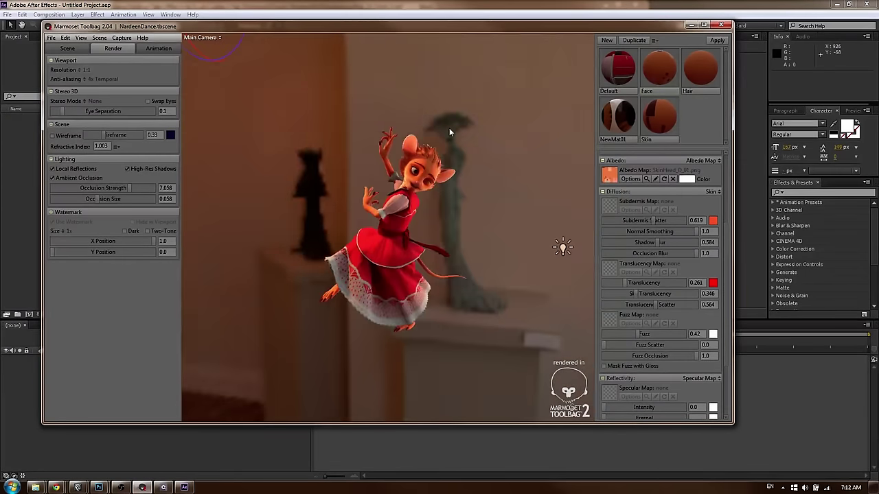
right_click_drag(449, 124, 394, 118, "alt")
middle_click_drag(393, 118, 400, 135, "alt")
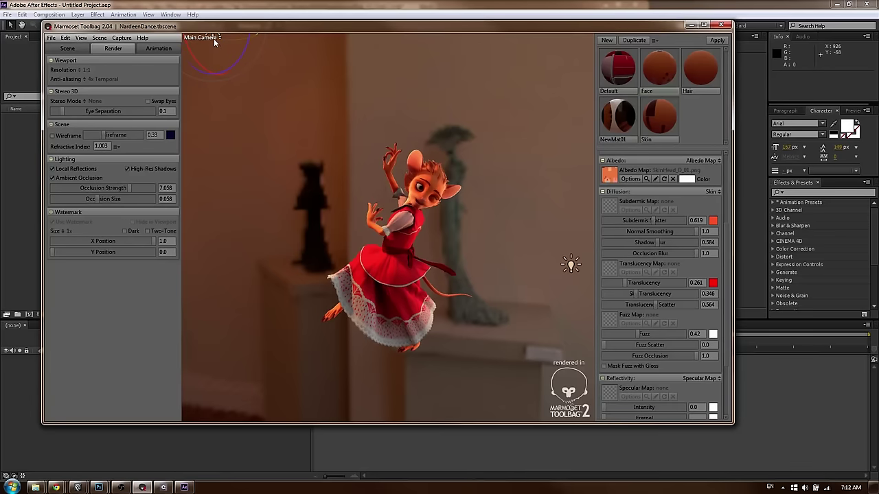
Bring the upper light back down closer to the character's raised hand
left_click(216, 39)
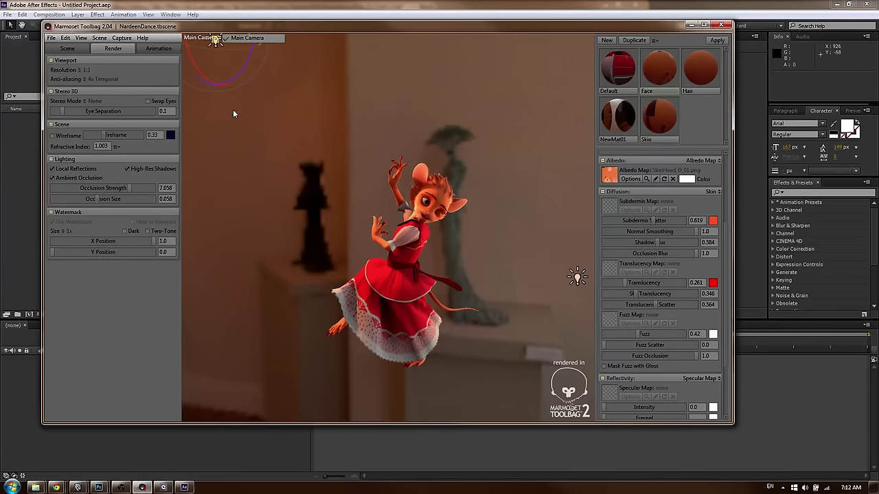
left_click(216, 40)
left_click_drag(219, 52, 244, 99)
left_click_drag(279, 130, 256, 99)
left_click_drag(401, 146, 413, 118, "alt")
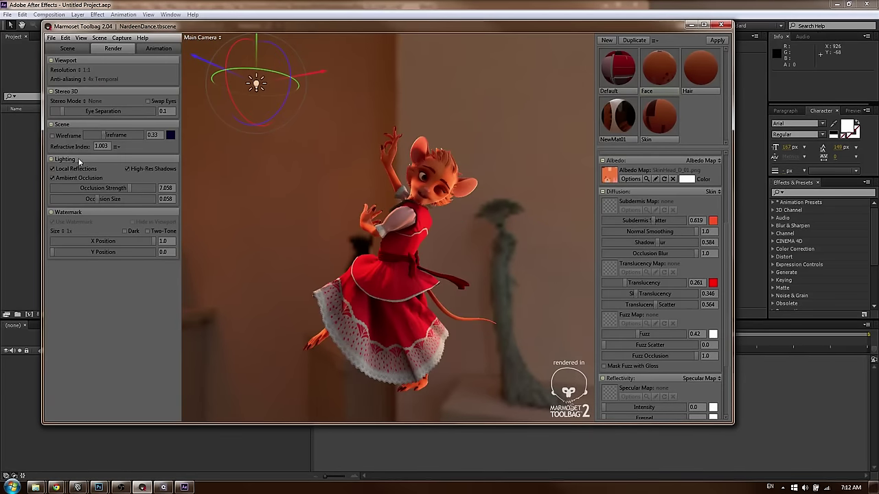
left_click_drag(260, 84, 250, 105)
Try adjusting the brightness of Light 1 in its light settings
left_click(61, 50)
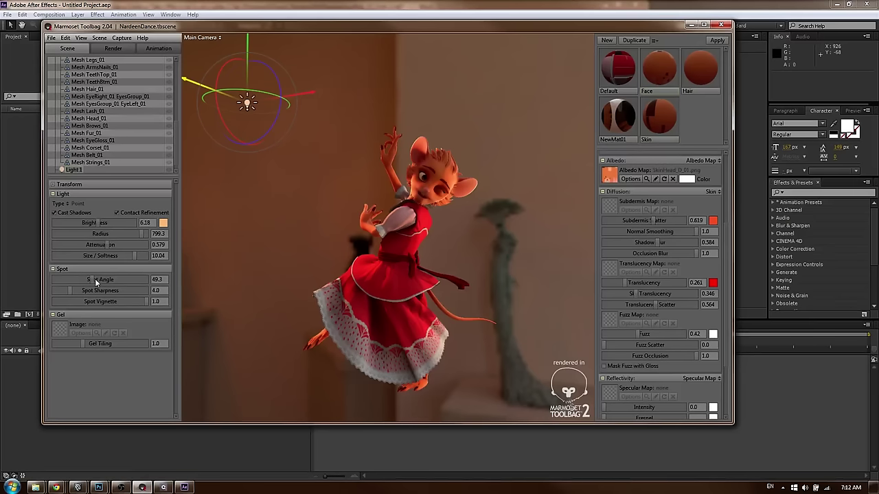
left_click_drag(94, 222, 96, 215)
left_click_drag(98, 215, 99, 216)
left_click_drag(393, 130, 420, 139)
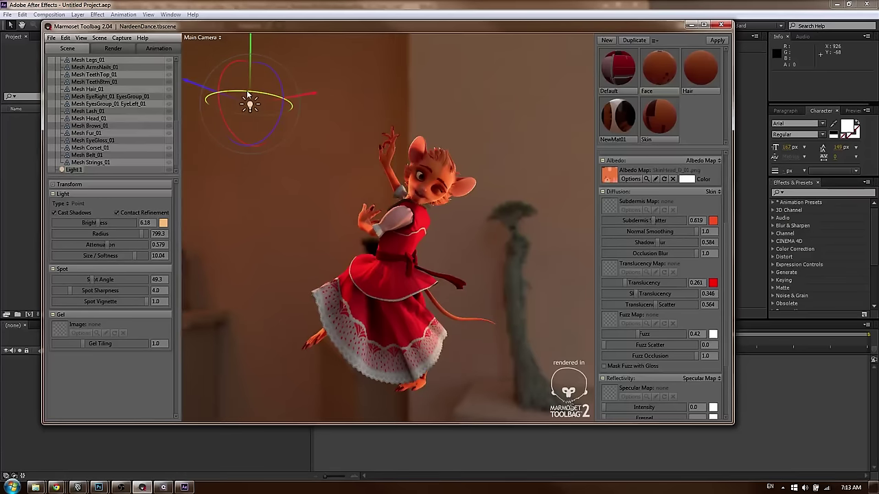
Move the upper light higher and closer above the character's raised hand
left_click_drag(191, 86, 231, 90)
scroll(465, 205, "up", 3)
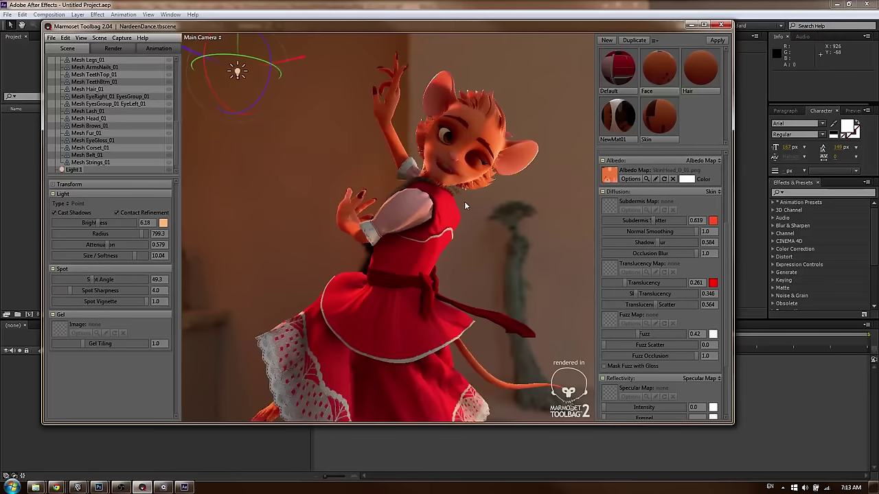
scroll(465, 205, "down", 2)
middle_click_drag(465, 204, 452, 130)
scroll(450, 122, "down", 3)
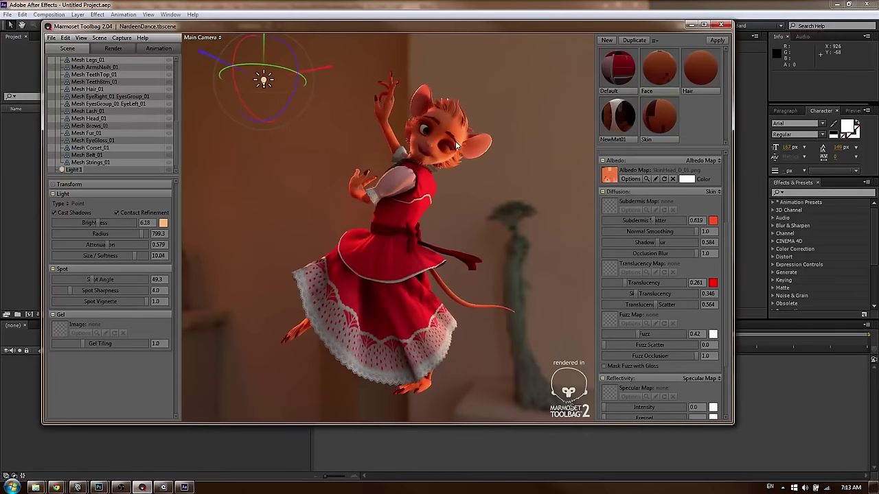
left_click_drag(245, 75, 274, 84)
Change the upper light's colour to a more saturated warm orange
left_click(164, 224)
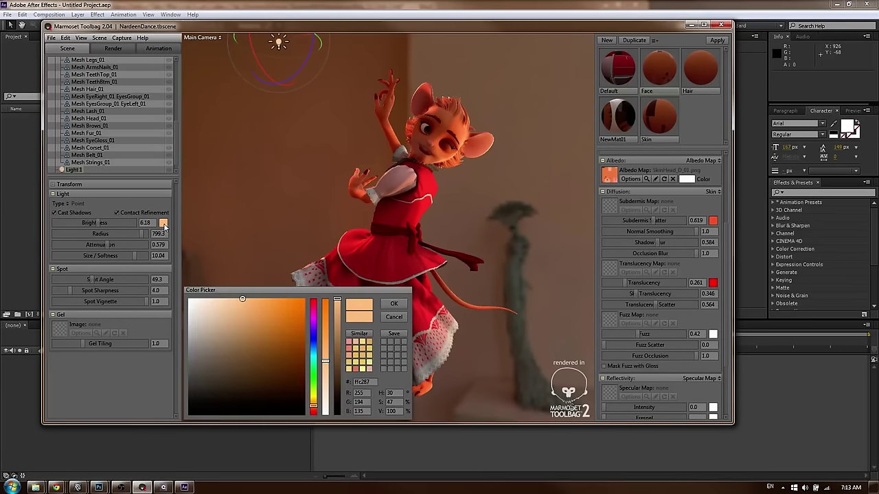
mouse_move(246, 333)
left_mouse_down()
mouse_move(186, 297)
mouse_move(263, 283)
mouse_move(249, 357)
mouse_move(267, 277)
mouse_move(250, 266)
left_mouse_up()
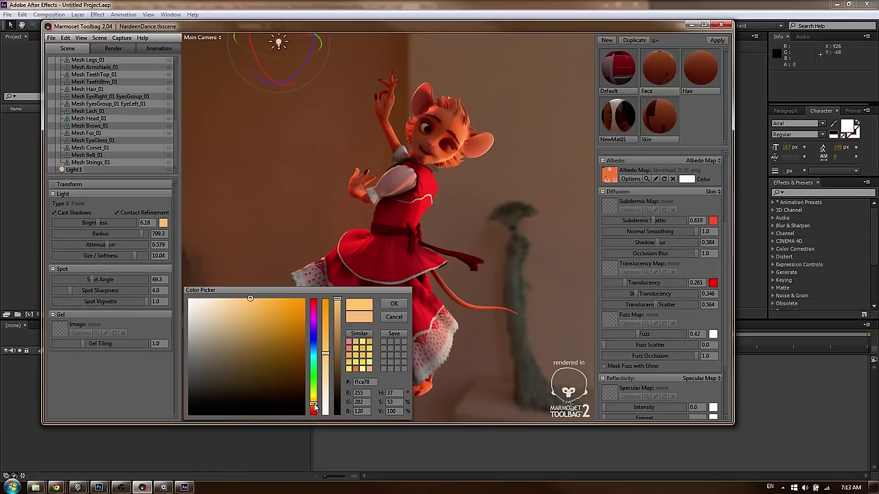
left_click(394, 304)
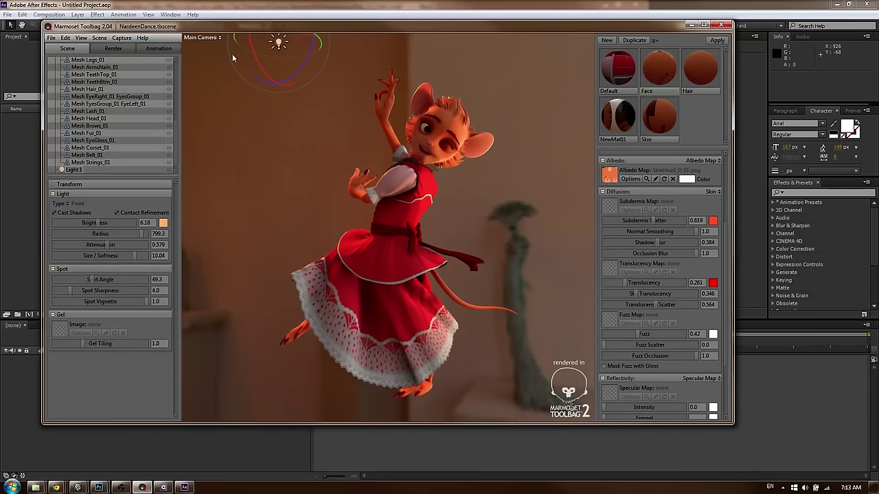
Reposition the upper light from a side view so it shines from the character's front
left_click_drag(279, 45, 271, 86)
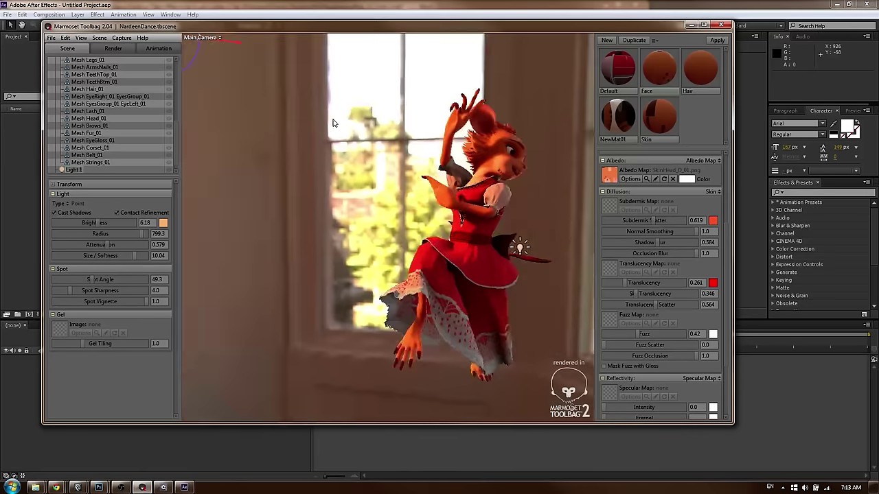
left_click_drag(334, 124, 357, 80, "alt")
scroll(357, 80, "down", 5)
left_click_drag(269, 123, 529, 106)
left_click_drag(461, 105, 359, 83, "alt")
right_click_drag(359, 83, 385, 140, "alt")
left_click_drag(384, 140, 367, 136, "alt")
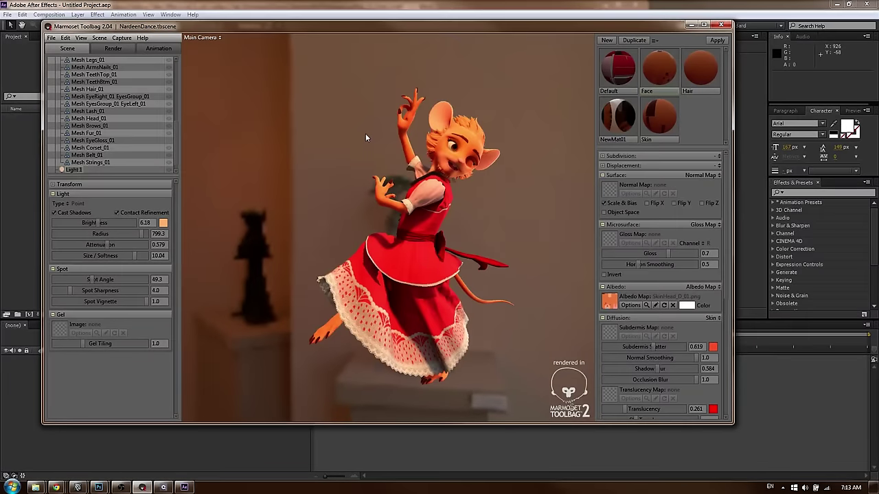
scroll(366, 134, "down", 5)
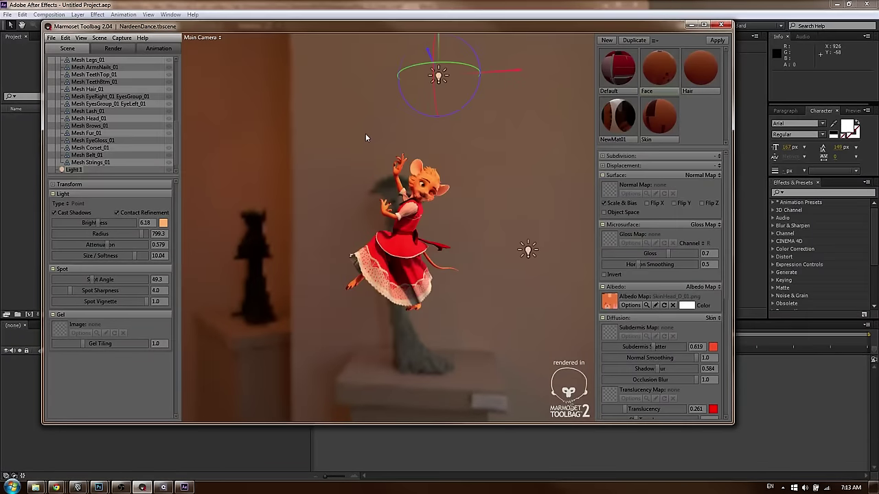
Move the upper light back toward the character's raised hand and raise it above her as a rim light
left_click_drag(440, 74, 303, 123)
right_click_drag(302, 124, 337, 151, "alt")
left_click_drag(405, 60, 321, 61)
scroll(387, 89, "up", 3)
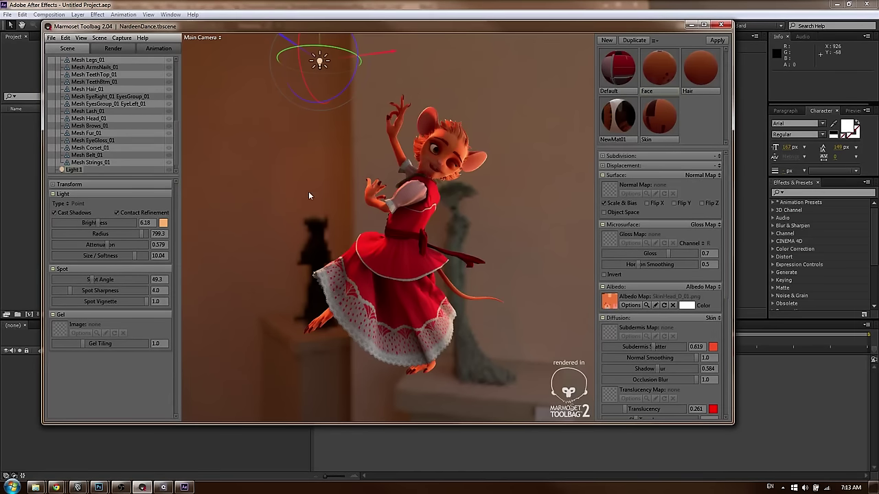
left_click_drag(411, 170, 378, 170)
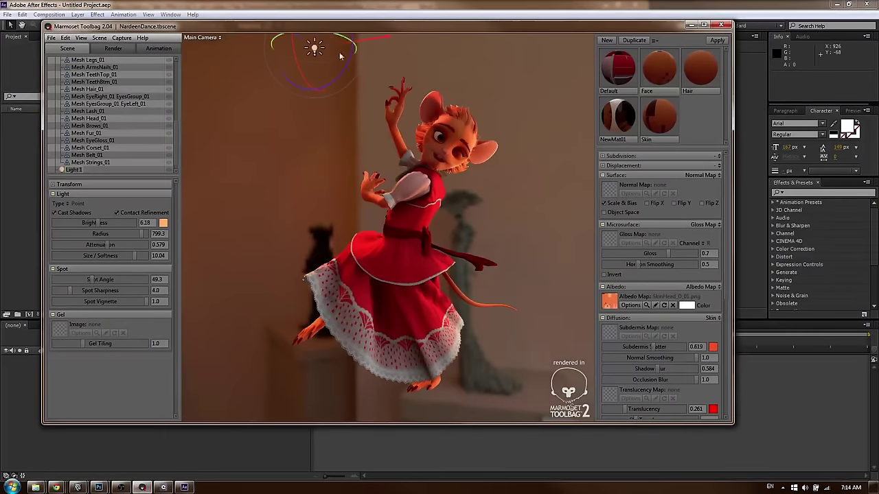
mouse_move(314, 48)
left_mouse_down()
mouse_move(255, 50)
mouse_move(340, 10)
mouse_move(332, 13)
left_mouse_up()
scroll(470, 122, "up", 3)
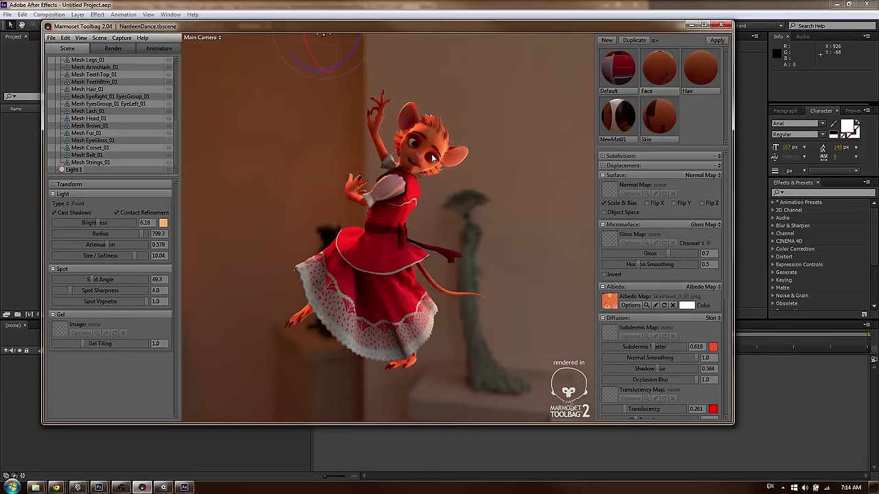
Select the other light, low beside the character, and frame her full figure in the view
scroll(449, 171, "down", 4)
left_click(564, 256)
mouse_move(563, 268)
left_mouse_down("alt")
mouse_move(518, 274)
mouse_move(565, 252)
left_mouse_up("alt")
left_click_drag(414, 224, 436, 222, "alt")
right_click_drag(435, 222, 436, 253, "alt")
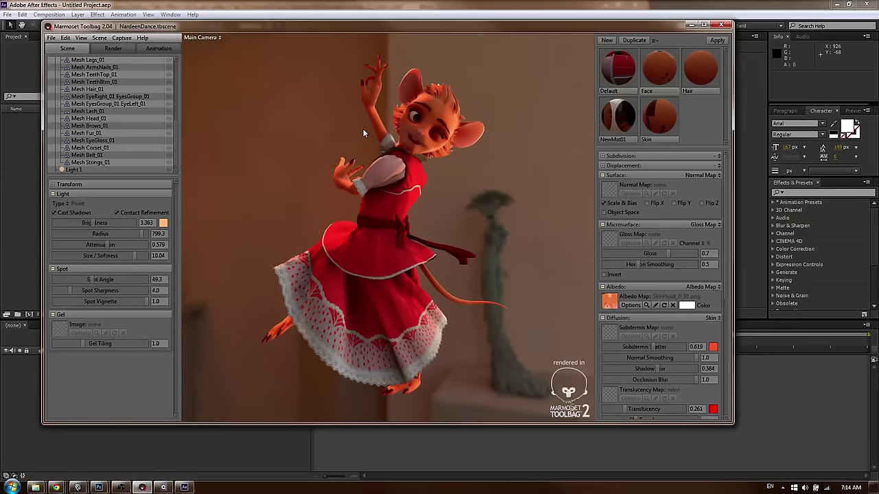
Set the capture image size to 6000 by 4000 with a transparent background
left_click(123, 38)
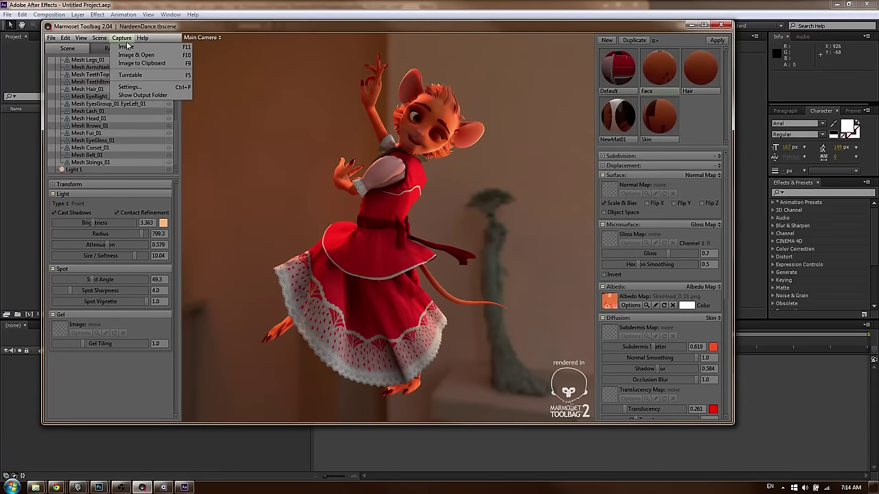
left_click(132, 87)
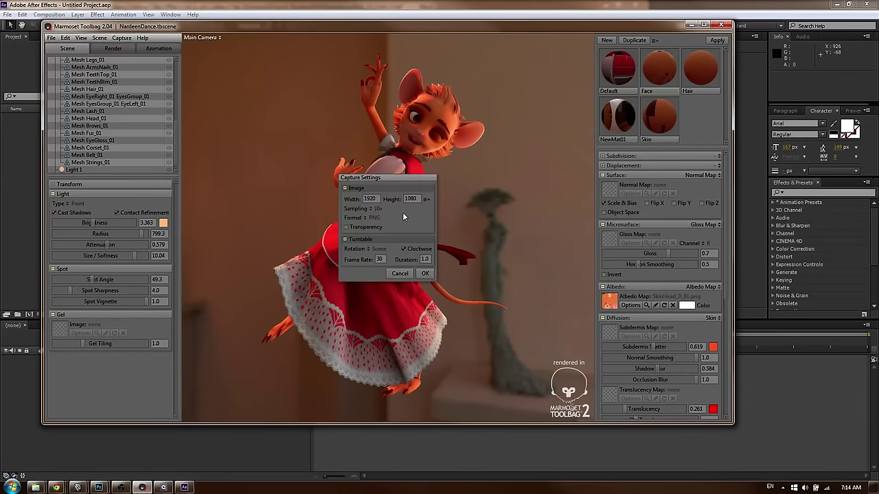
type("4000")
key("Tab")
left_click(365, 228)
left_click(371, 208)
left_click(425, 274)
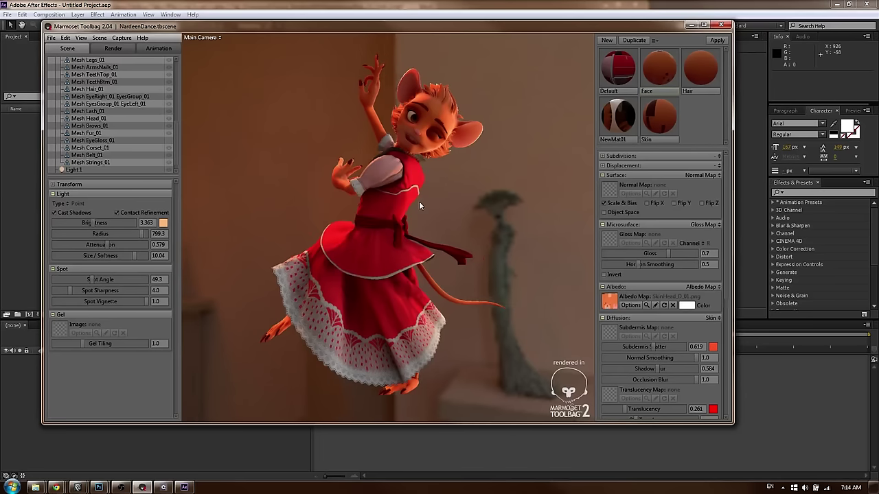
Capture an image of the framed character and bring up the folder window with the project files
left_click_drag(385, 255, 373, 252)
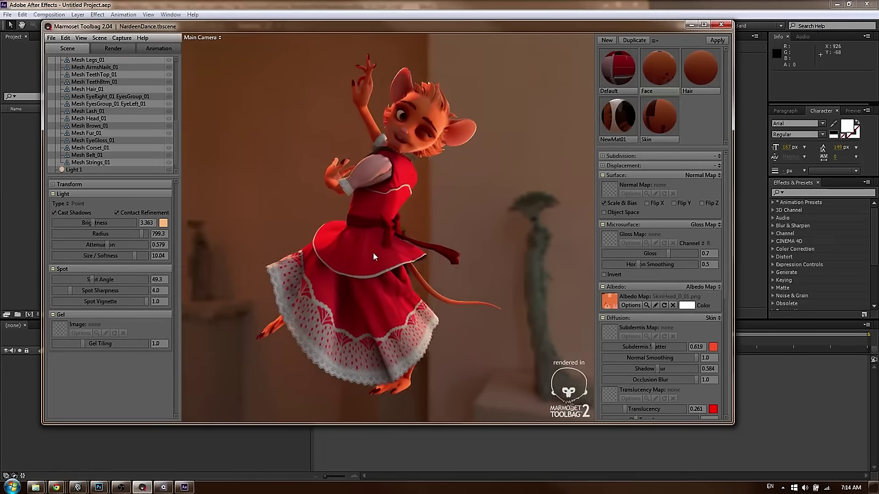
middle_click_drag(374, 251, 403, 250)
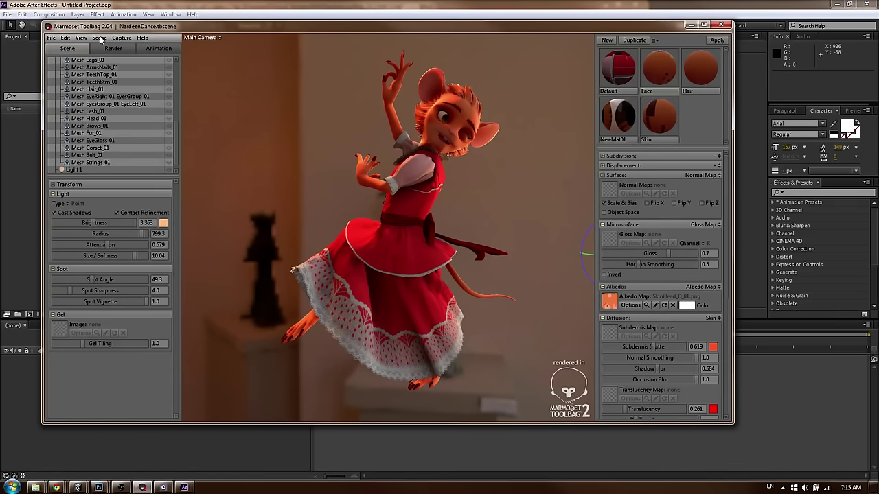
left_click(121, 37)
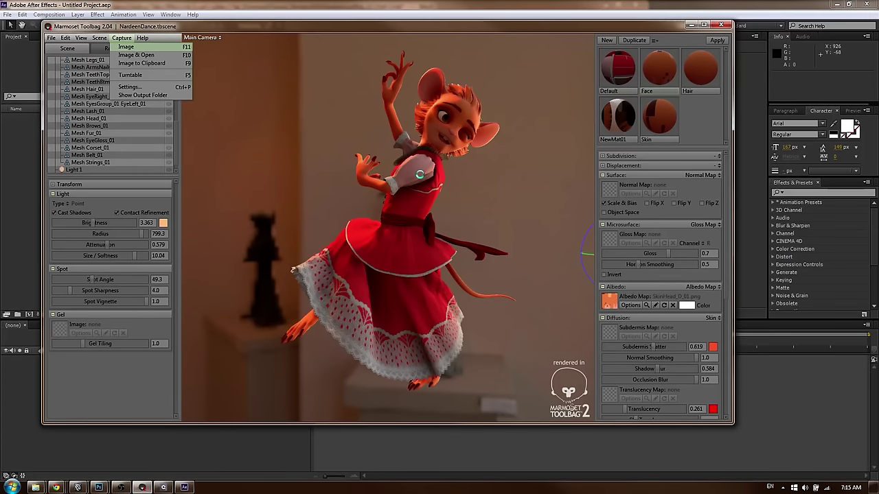
mouse_move(35, 487)
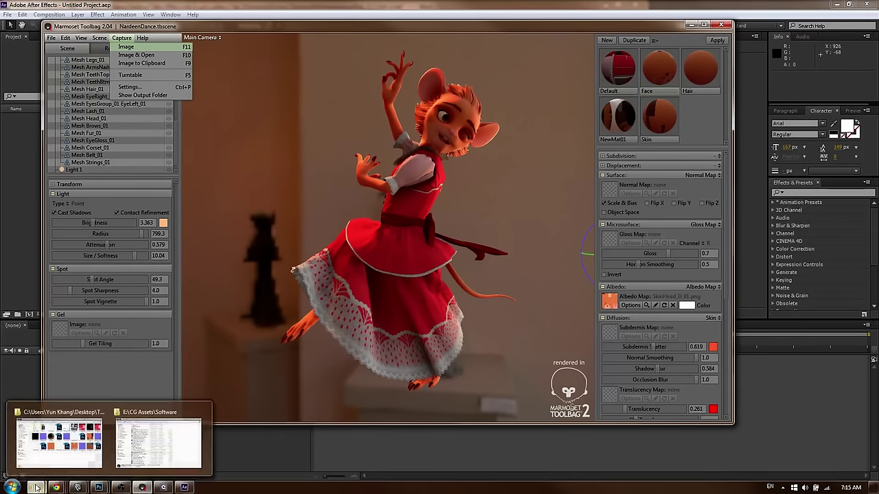
left_click(54, 458)
left_click_drag(426, 104, 878, 69)
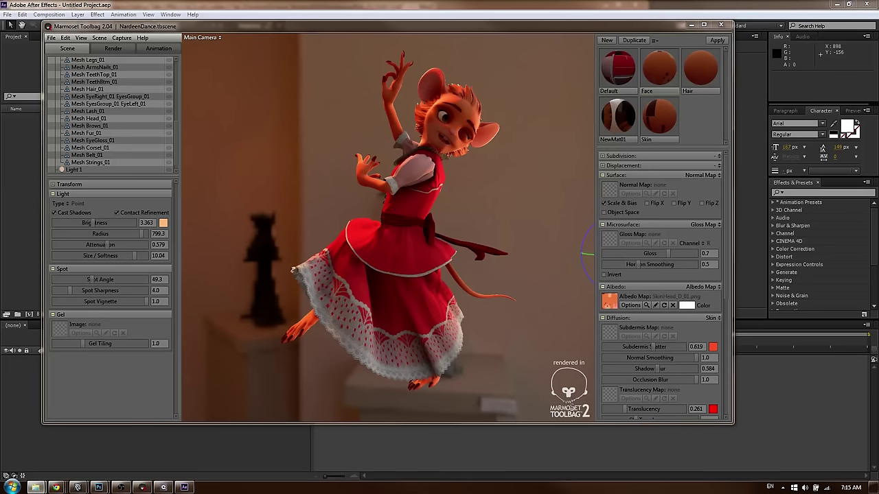
Switch to After Effects and import screenshot000.png from the desktop into the project
left_click_drag(412, 28, 414, 32)
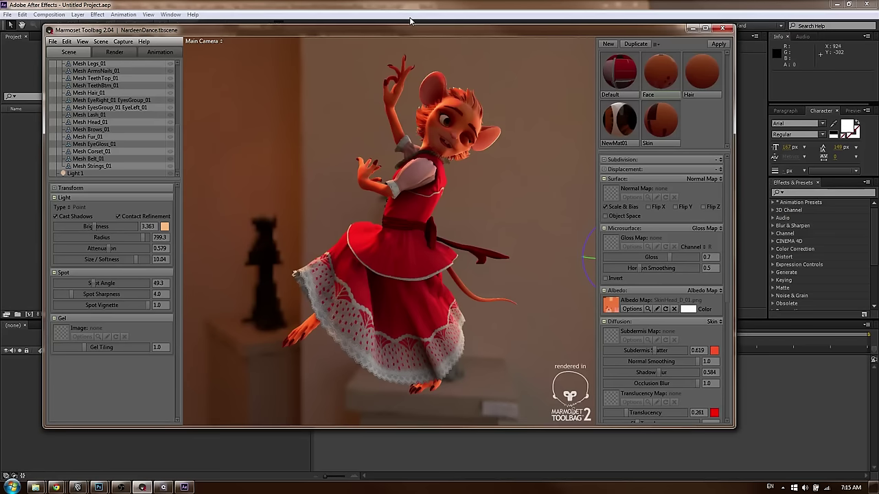
left_click(48, 6)
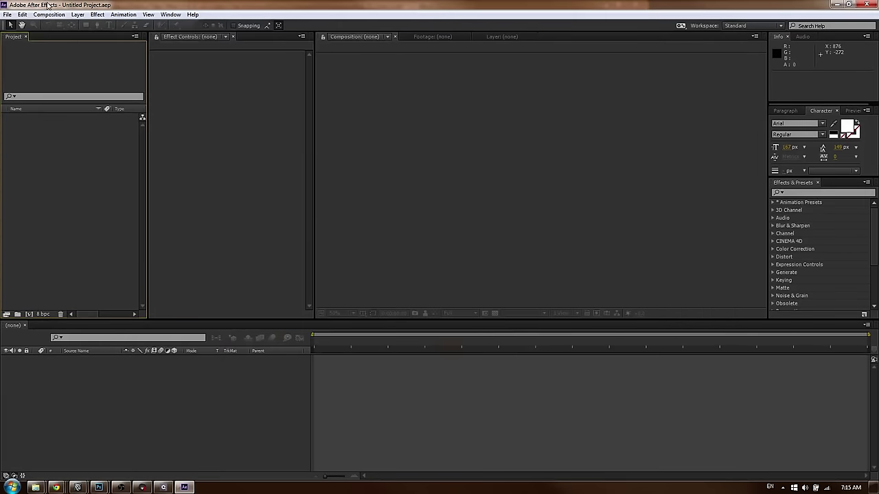
key("alt+Tab")
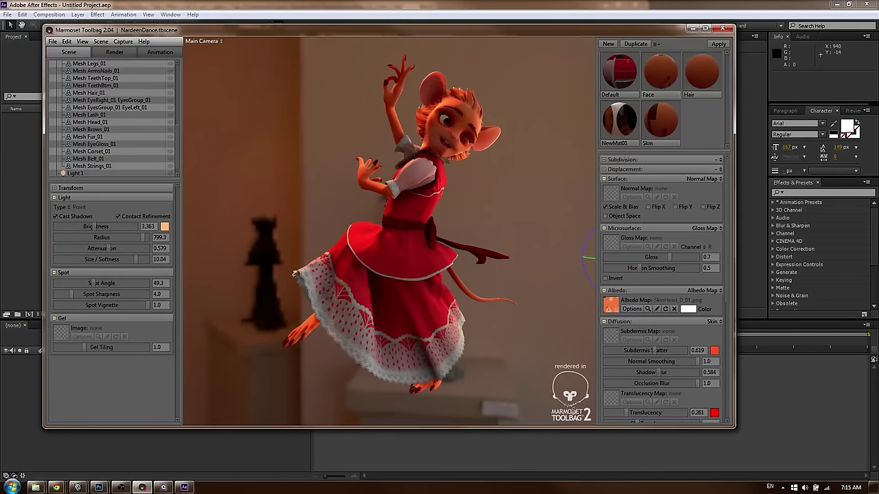
key("alt+Tab")
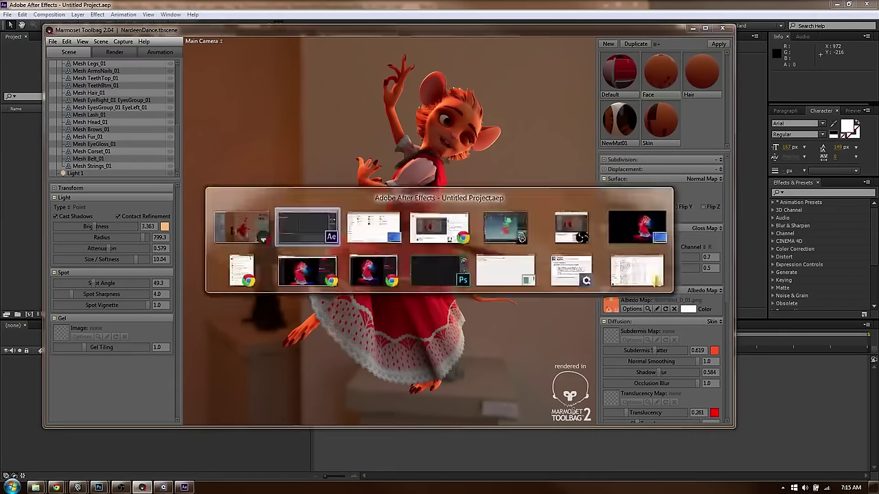
left_click_drag(255, 179, 138, 210)
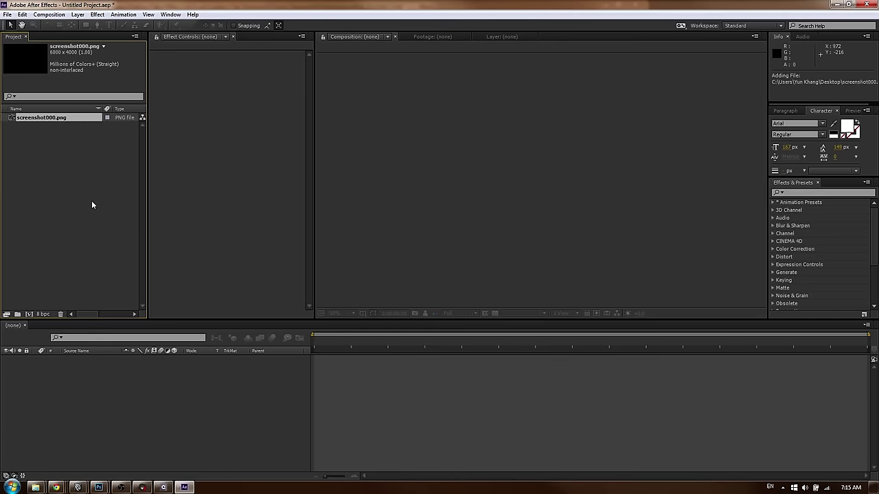
Remove the desktop copy of screenshot000.png from the project
left_click(50, 134)
left_click(49, 118)
key("Delete")
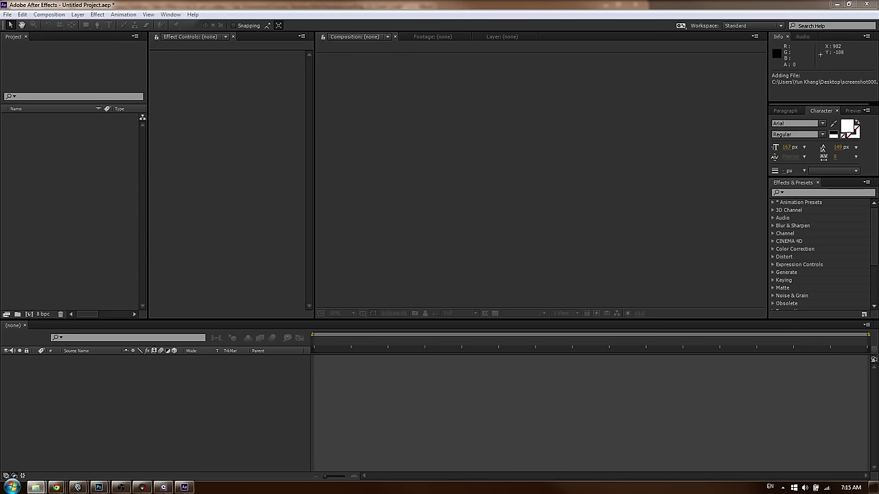
Import screenshot000.png from the NardeenDemo folder and create a composition from it
left_click_drag(324, 122, 62, 147)
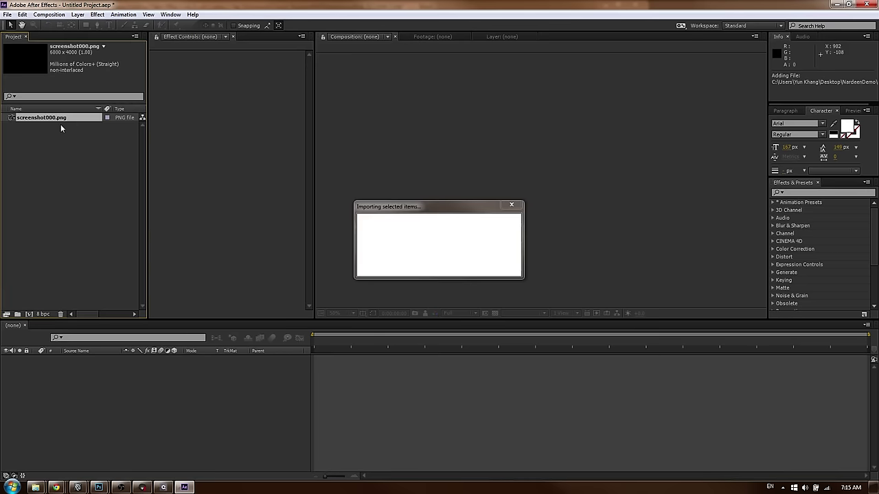
left_click_drag(44, 119, 17, 314)
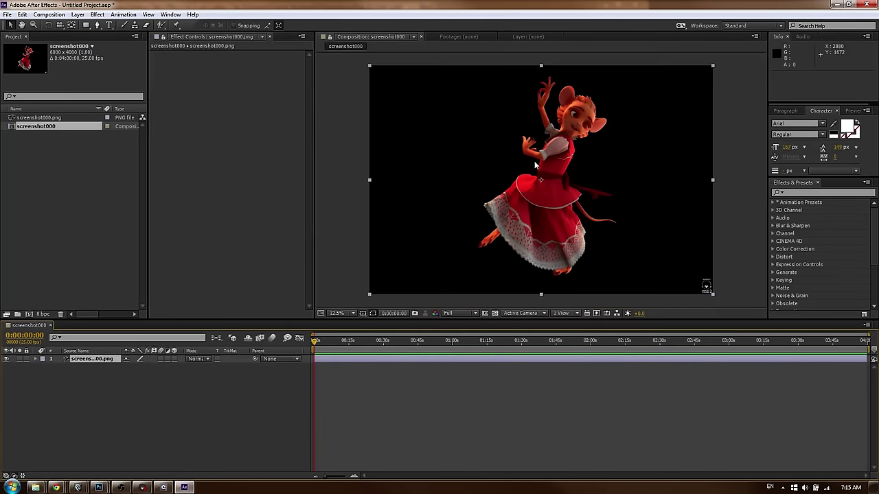
Examine the render of the character's face, mouth, fur and ear at full size
middle_click_drag(630, 157, 608, 156)
left_click(706, 154)
scroll(682, 158, "up", 1)
scroll(680, 157, "up", 1)
middle_click_drag(585, 118, 570, 234)
middle_click_drag(578, 85, 559, 216)
scroll(560, 217, "up", 1)
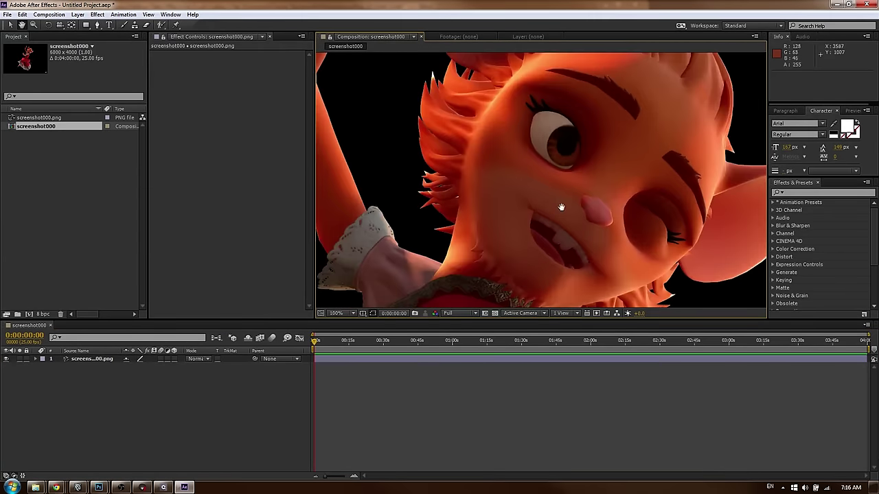
middle_click_drag(571, 166, 559, 252)
middle_click_drag(618, 149, 615, 148)
mouse_move(614, 147)
left_mouse_down()
mouse_move(639, 78)
mouse_move(608, 138)
left_mouse_up()
left_click_drag(587, 178, 587, 169)
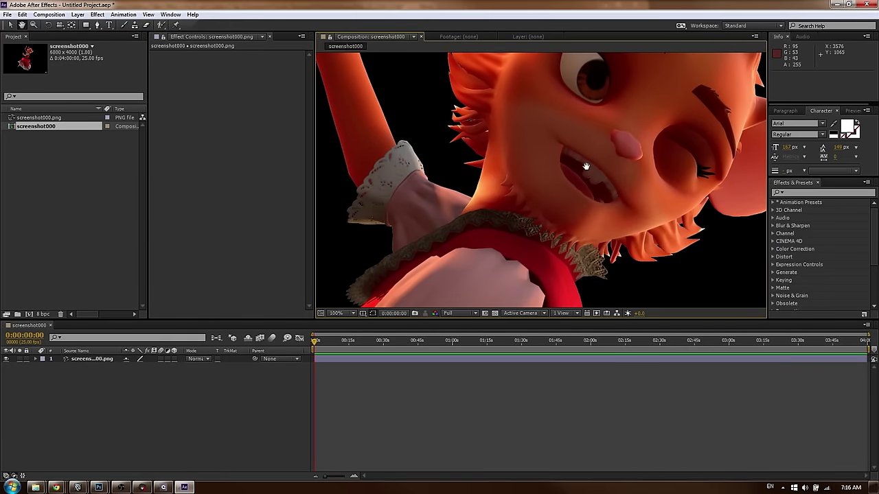
left_click_drag(635, 217, 494, 211)
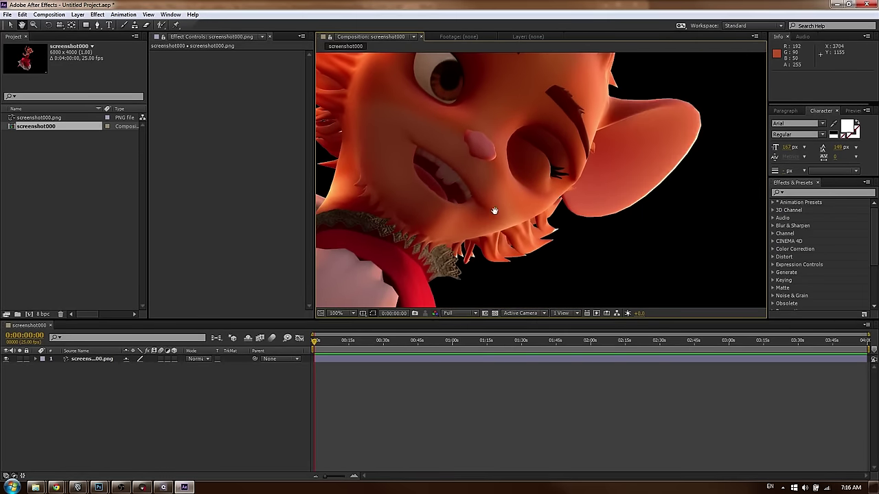
Examine the render of the dress, sash, lace hem and feet, and return to the head and arms
scroll(546, 184, "down", 1)
left_click_drag(508, 141, 569, 190)
left_click_drag(451, 115, 525, 62)
left_click_drag(543, 232, 510, 121)
left_click_drag(601, 235, 581, 186)
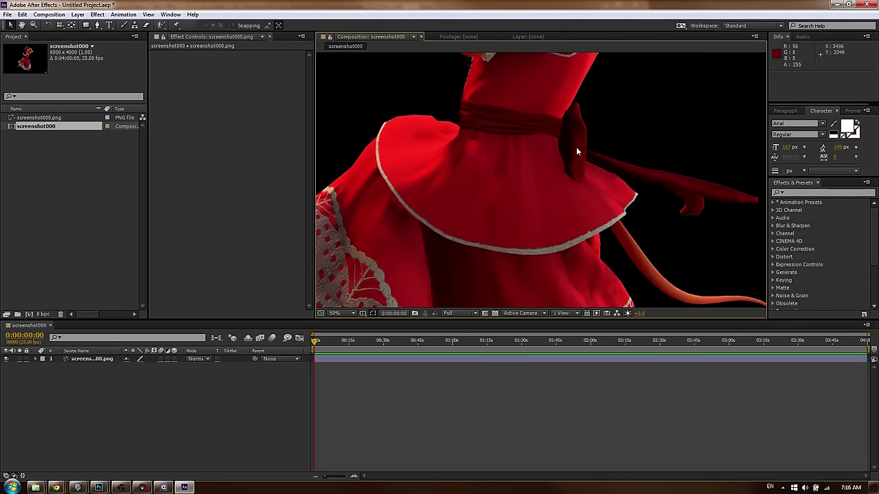
left_click_drag(490, 162, 525, 120)
left_click_drag(502, 158, 514, 108)
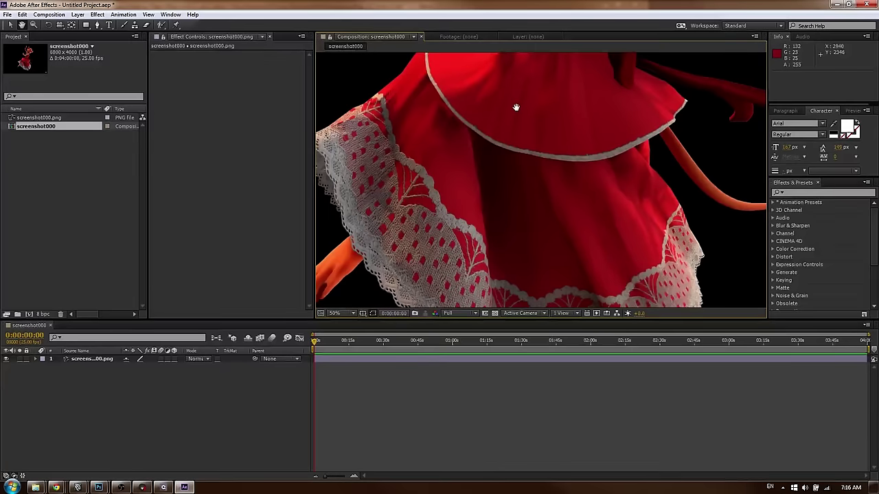
left_click_drag(514, 176, 543, 105)
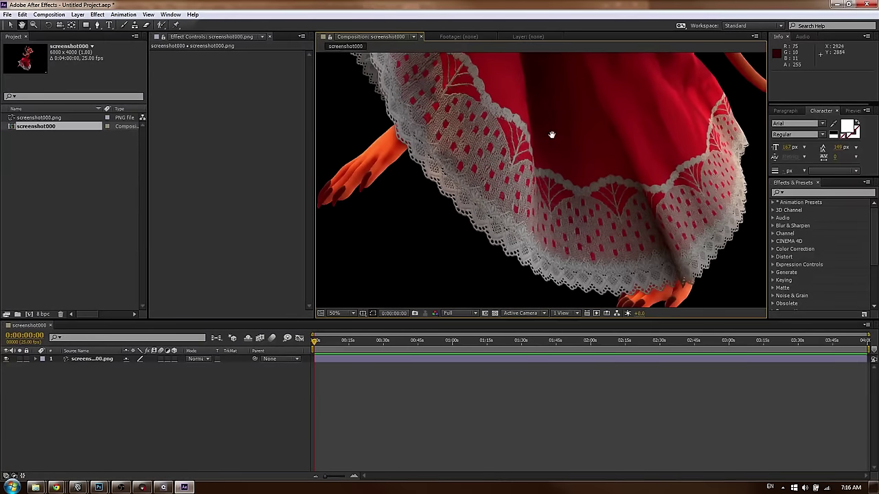
left_click_drag(565, 134, 463, 279)
left_click_drag(478, 61, 471, 147)
left_click_drag(532, 156, 535, 202)
left_click_drag(549, 169, 532, 211)
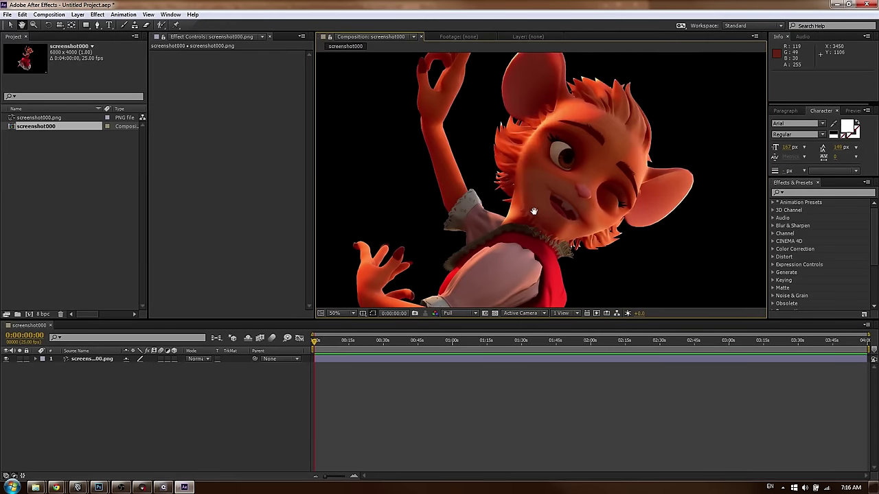
Draw a rectangular mask around the full character on the screenshot000.png layer, excluding the logo in the image's corner
left_click_drag(550, 153, 542, 183)
right_click(538, 178)
left_click(519, 169)
left_click_drag(550, 123, 539, 43)
left_click_drag(506, 184, 516, 124)
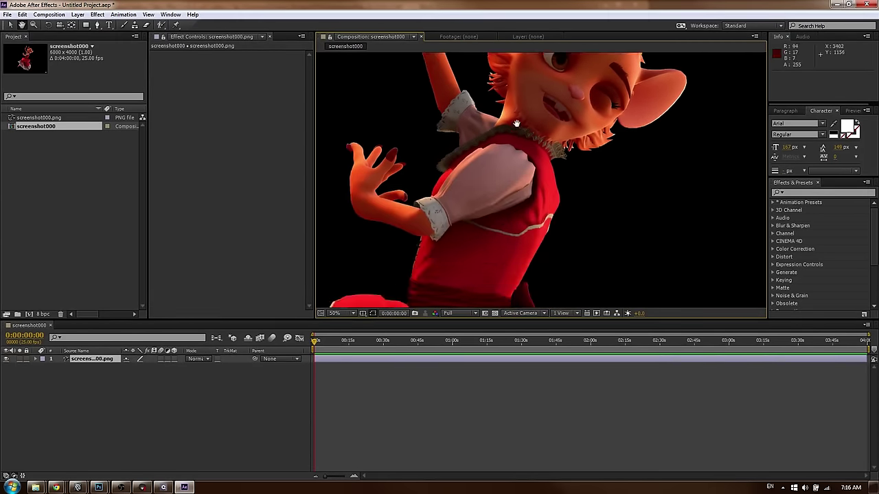
scroll(515, 129, "down", 3)
key("v")
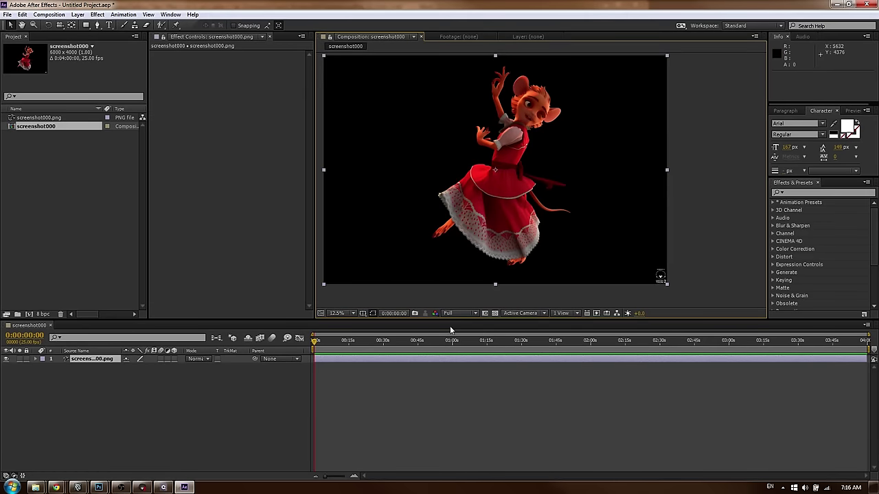
left_click(495, 313)
left_click(495, 313)
left_click(85, 25)
left_click_drag(413, 58, 584, 283)
key("v")
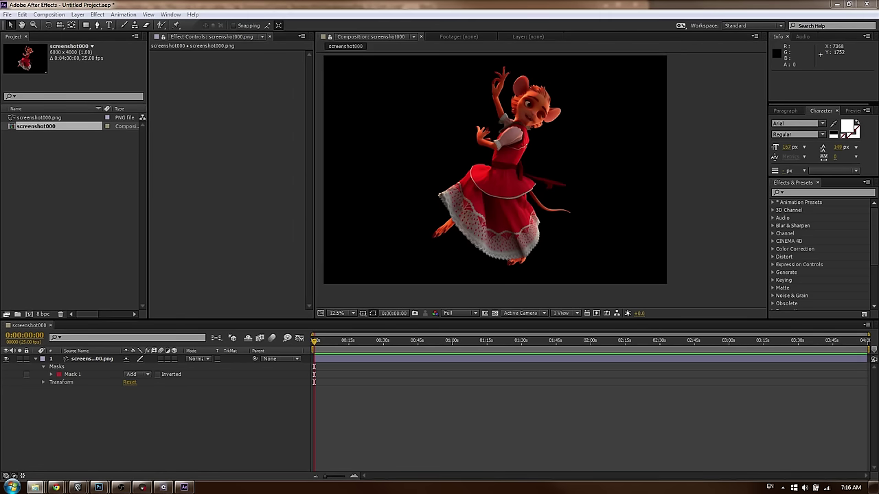
Import Grunge 31.JPG from the Textures_Yun folder into the project
left_click_drag(878, 98, 527, 98)
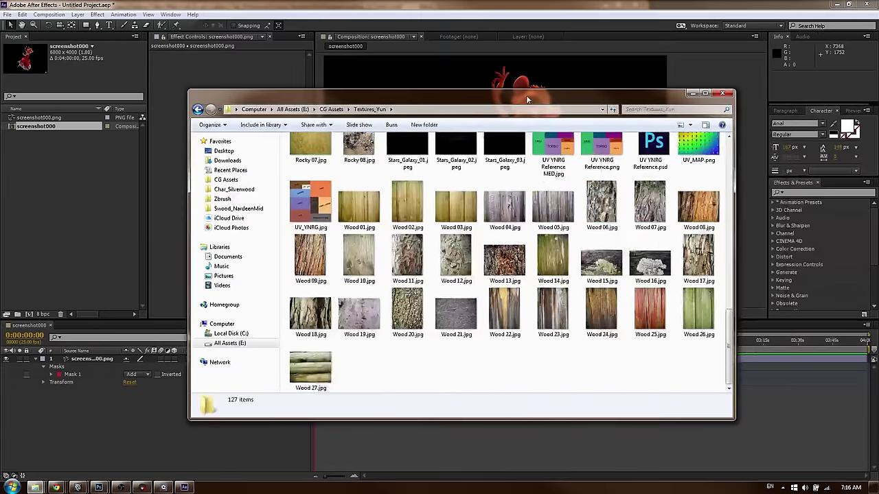
scroll(547, 258, "up", 10)
scroll(545, 260, "down", 2)
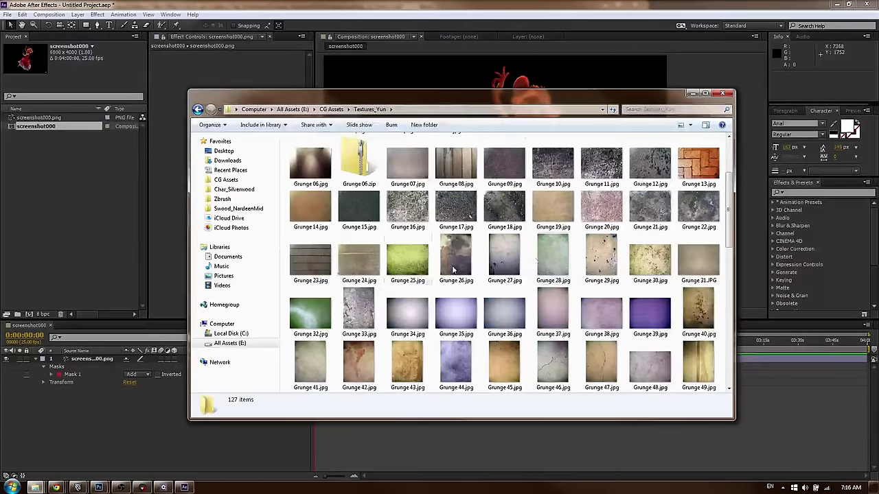
left_click(698, 259)
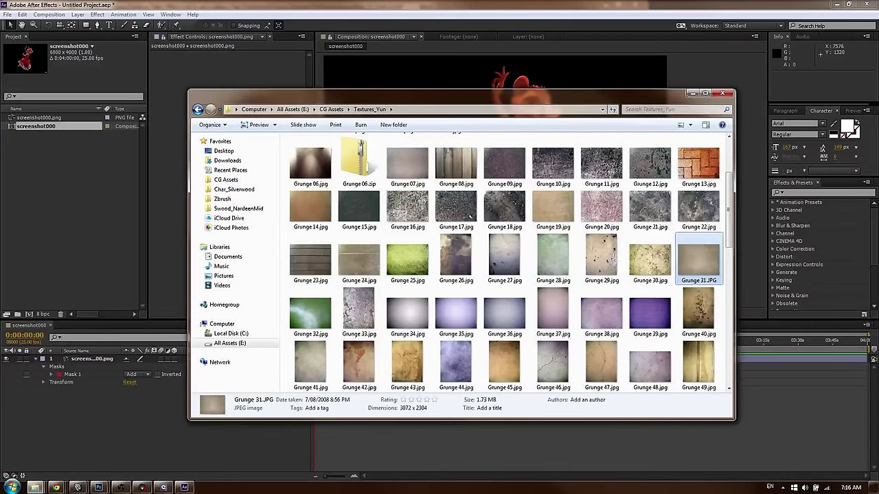
left_click_drag(414, 100, 68, 217)
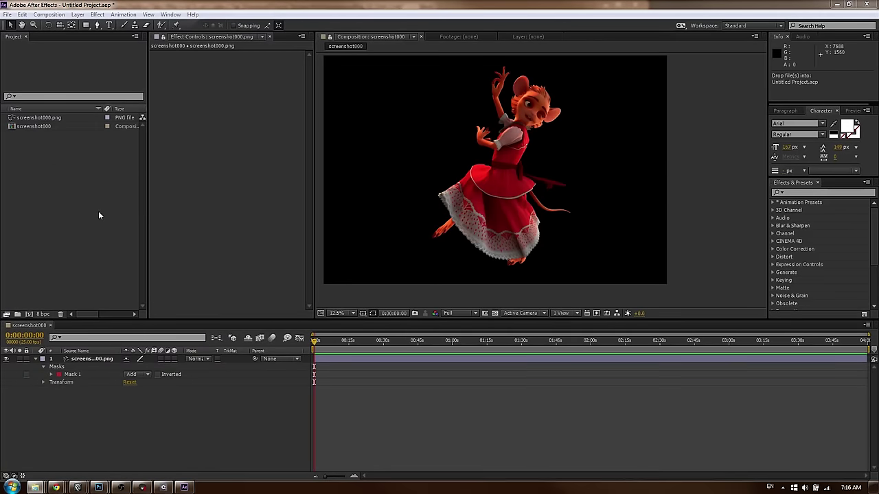
left_click_drag(499, 186, 38, 137)
Change the label color of the screenshot000.png layer to yellow
left_click(92, 359)
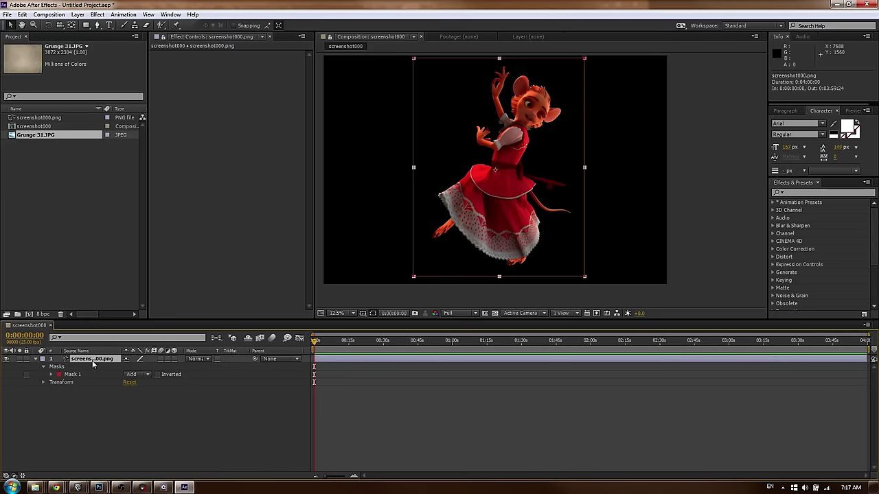
left_click(41, 360)
left_click(62, 215)
Add Grunge 31.JPG to the composition beneath the character layer and position it at 3280, 1376 behind the upper body
left_click(48, 154)
left_click_drag(44, 136, 90, 390)
left_click_drag(640, 70, 609, 85)
left_click_drag(573, 189, 592, 154)
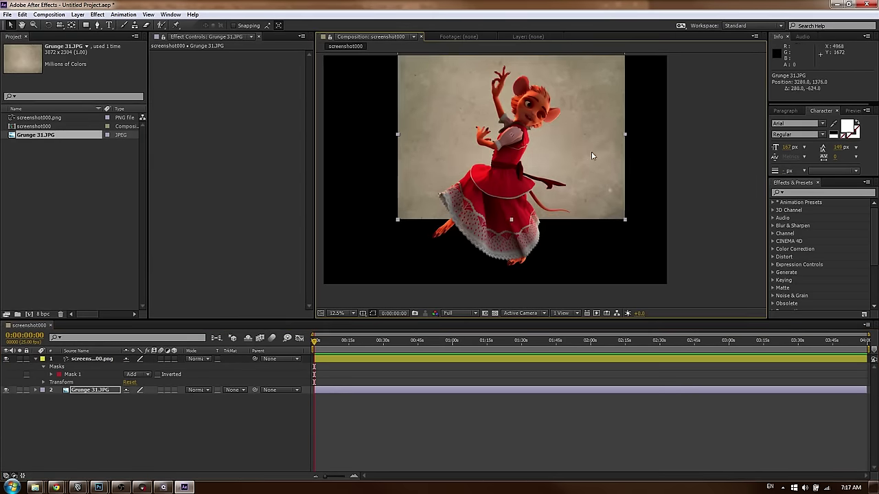
Apply a Curves effect to the Grunge 31.JPG layer and shape a steep contrast curve that crushes the shadows and lifts the highlights
left_click(822, 192)
type("curves")
left_click(800, 241)
left_click_drag(801, 242, 553, 114)
left_click_drag(170, 137, 223, 145)
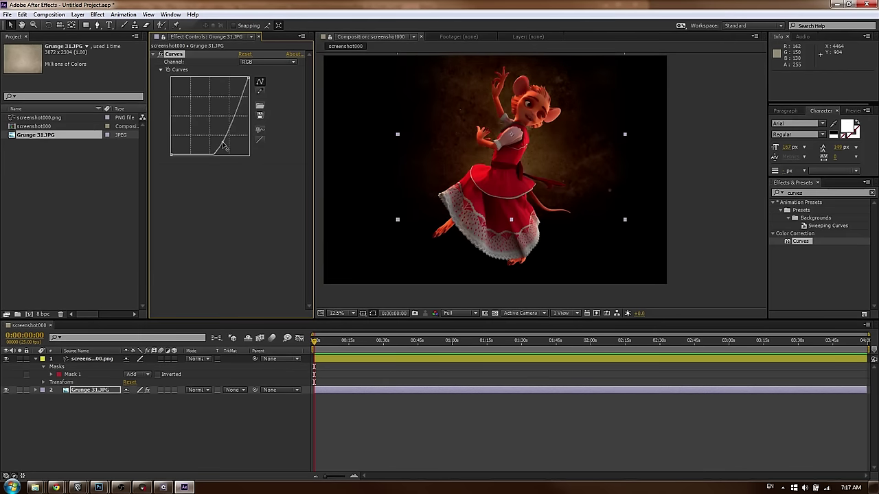
left_click_drag(239, 103, 238, 96)
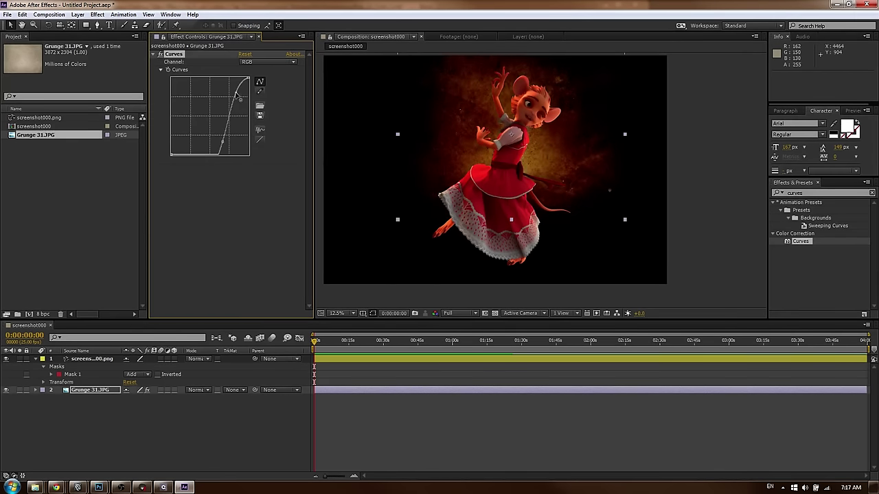
left_click_drag(222, 142, 225, 141)
Reposition the Grunge 31.JPG layer behind the character at 3136, 1416
left_click_drag(553, 164, 542, 170)
middle_click_drag(546, 148, 543, 171)
left_click_drag(543, 170, 563, 148)
Apply Hue/Saturation to the Grunge 31.JPG layer and set Master Saturation to -100
double_click(808, 192)
type("hue")
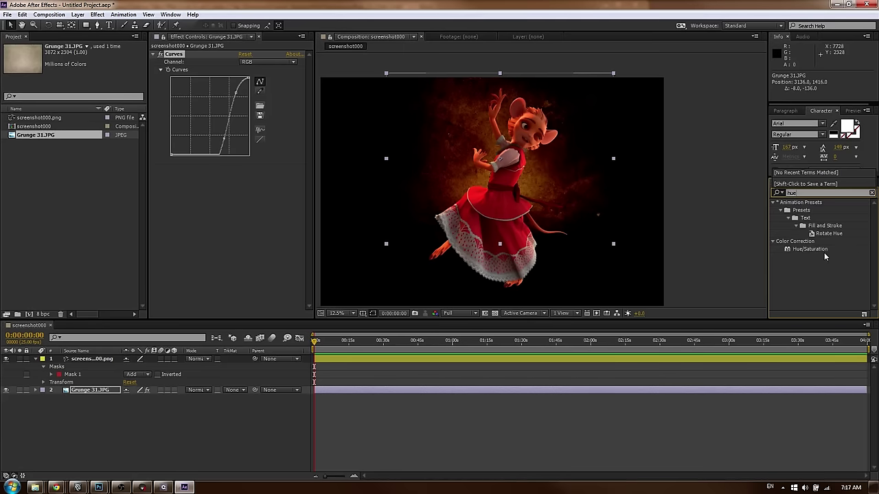
left_click_drag(810, 249, 252, 196)
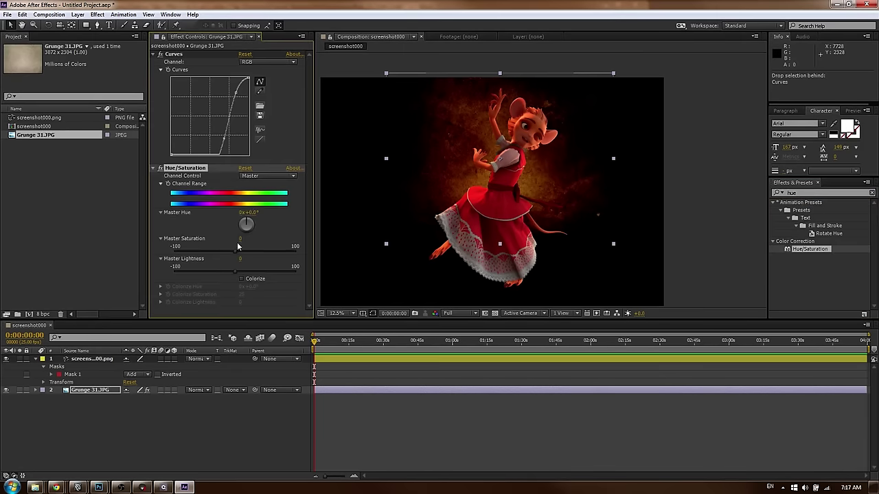
left_click_drag(197, 255, 172, 252)
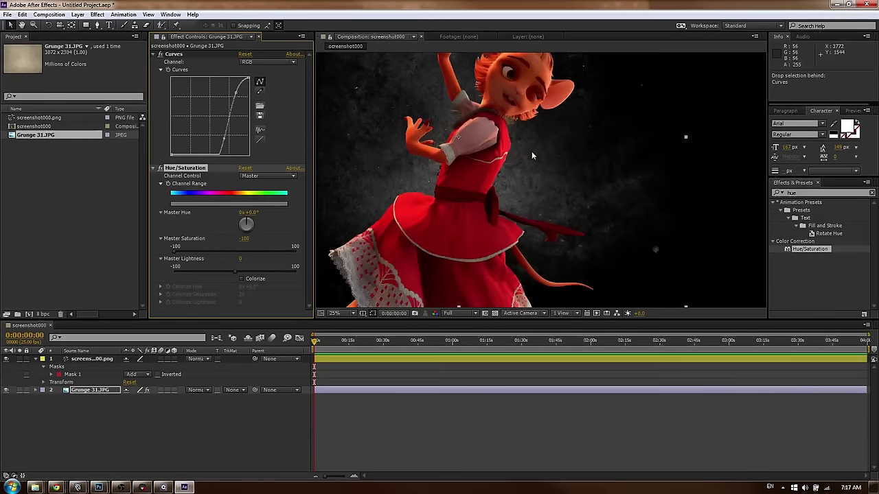
Duplicate the Curves effect below Hue/Saturation, reset the copy, and shape a gentle S-curve with brighter highlights and slightly darker shadows
left_click(176, 55)
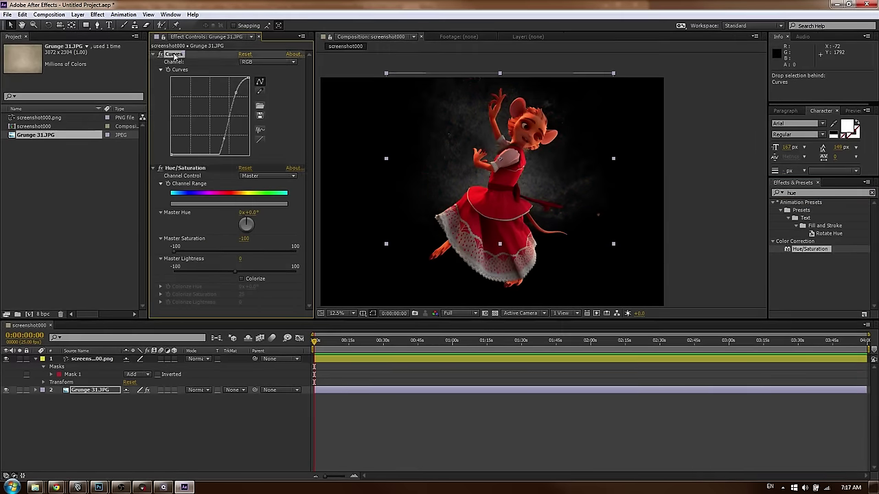
key("ctrl+d")
left_click_drag(178, 66, 184, 315)
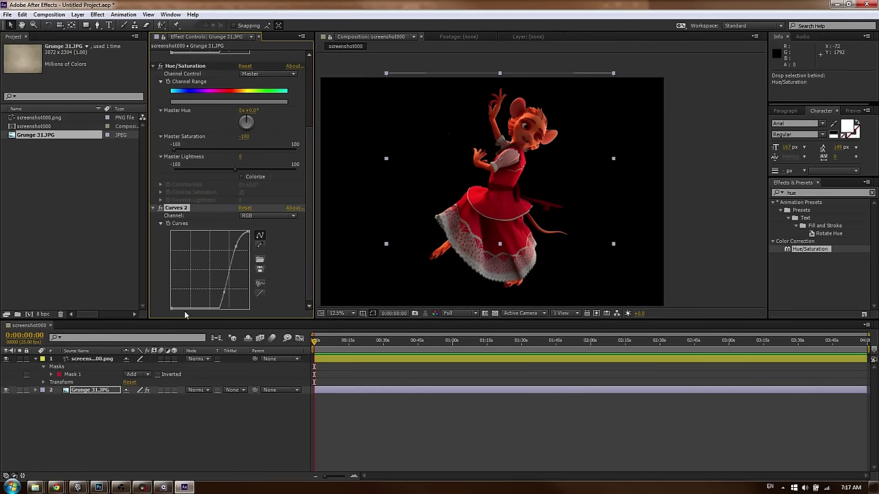
left_click(245, 209)
left_click_drag(225, 251, 218, 247)
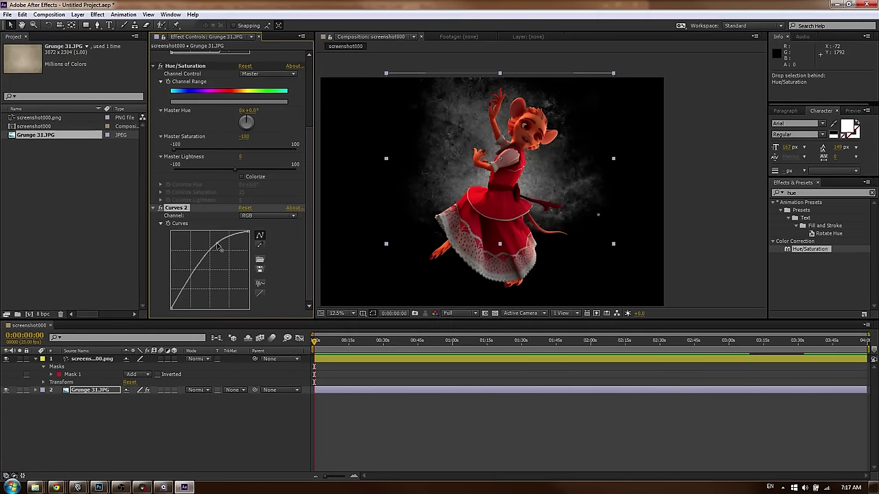
left_click_drag(187, 283, 187, 292)
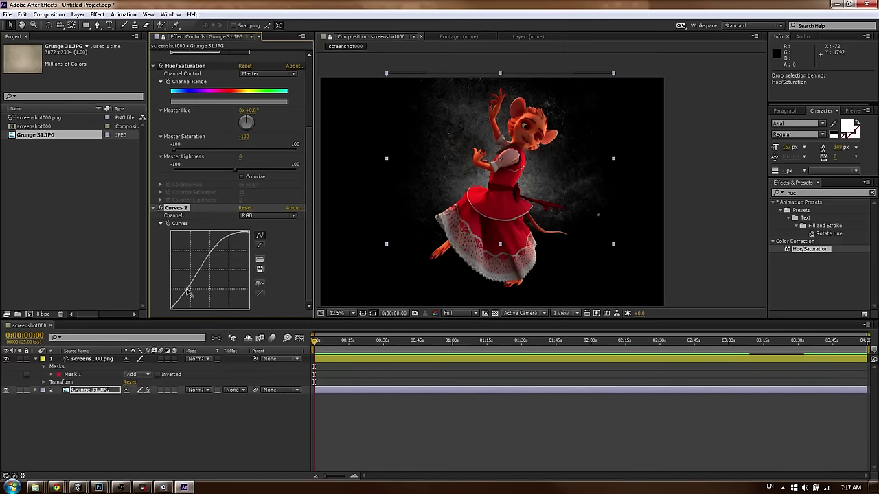
Create a composition-size red solid with color FF0000
scroll(659, 154, "up", 1)
scroll(599, 159, "down", 1)
key("space")
left_click_drag(550, 167, 563, 161)
left_click(338, 405)
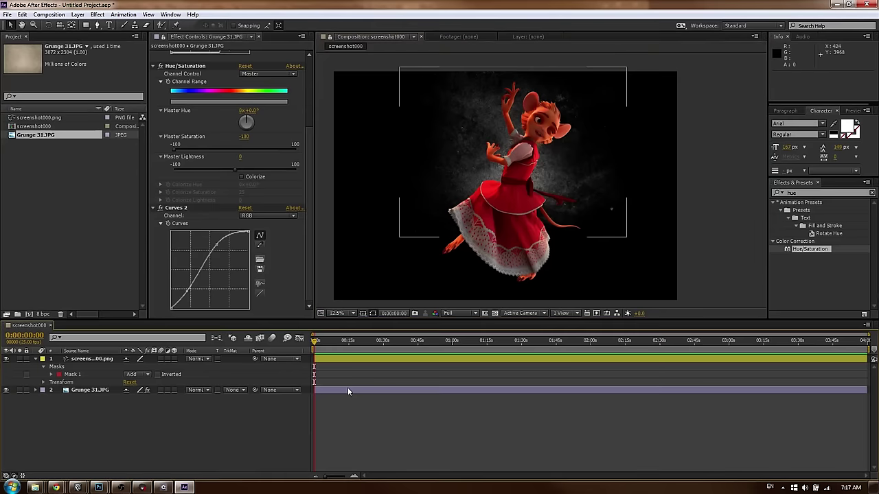
key("ctrl+y")
left_click(434, 299)
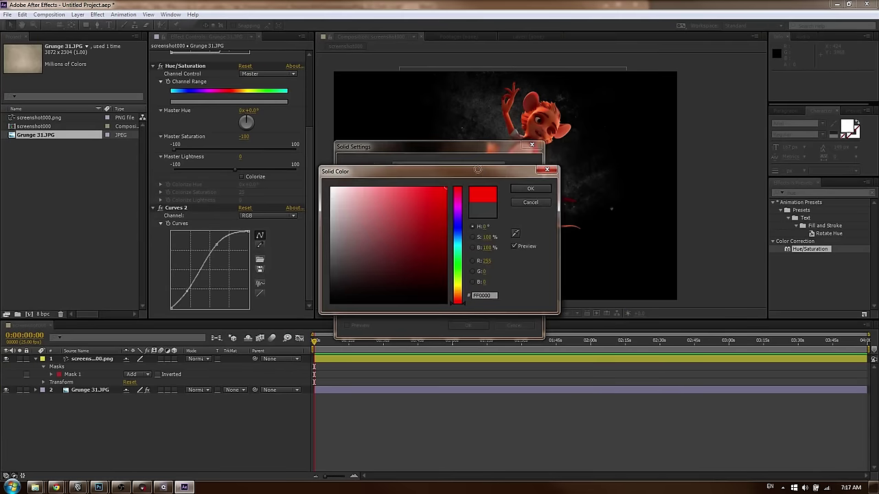
key("Return")
key("Return")
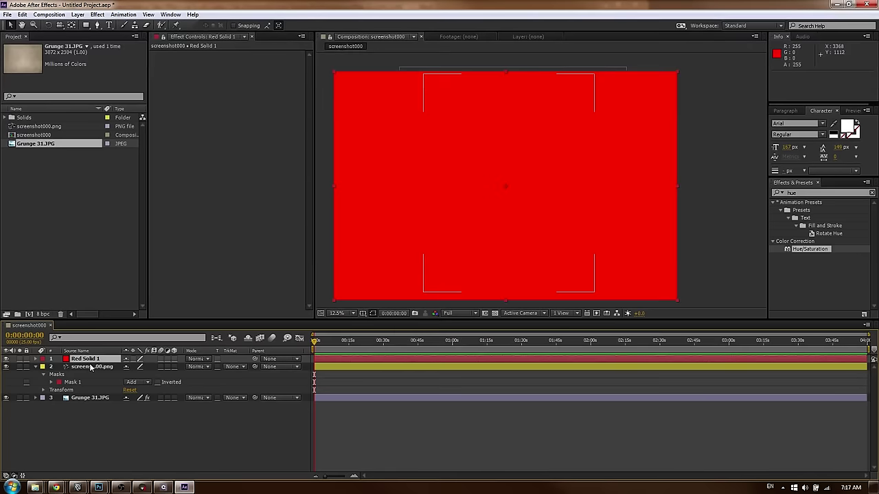
Move the red solid beneath the character layer and set the solid's blending mode to Overlay
key("ctrl+[")
left_click(197, 359)
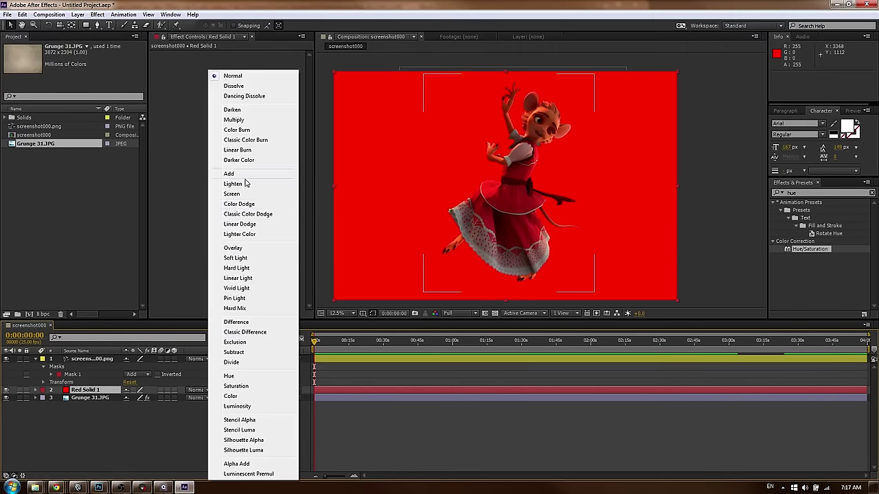
left_click(245, 248)
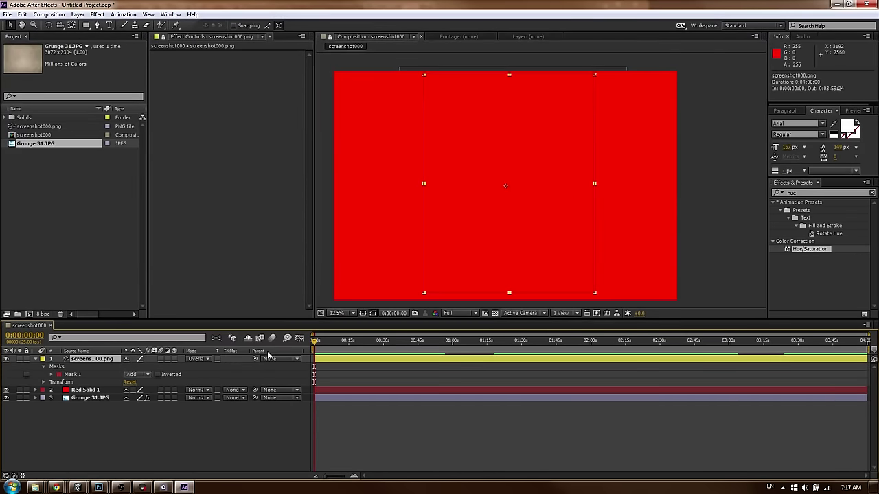
left_click(87, 390)
left_click(197, 390)
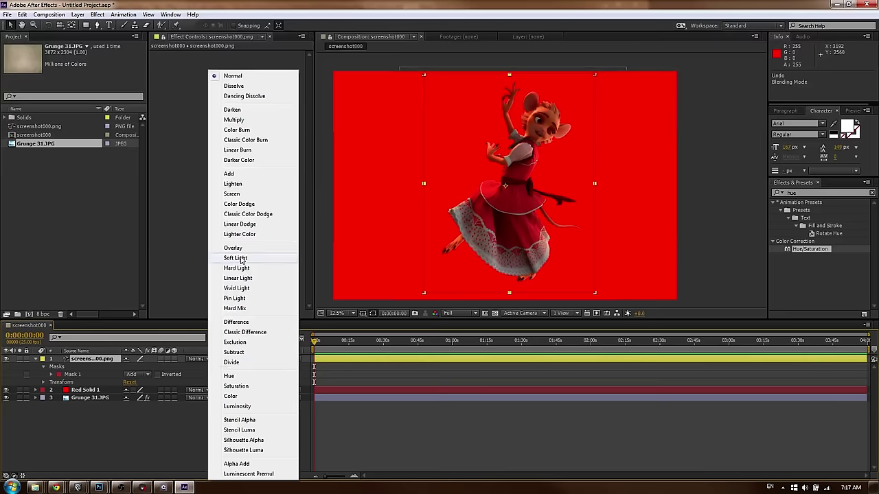
left_click(245, 249)
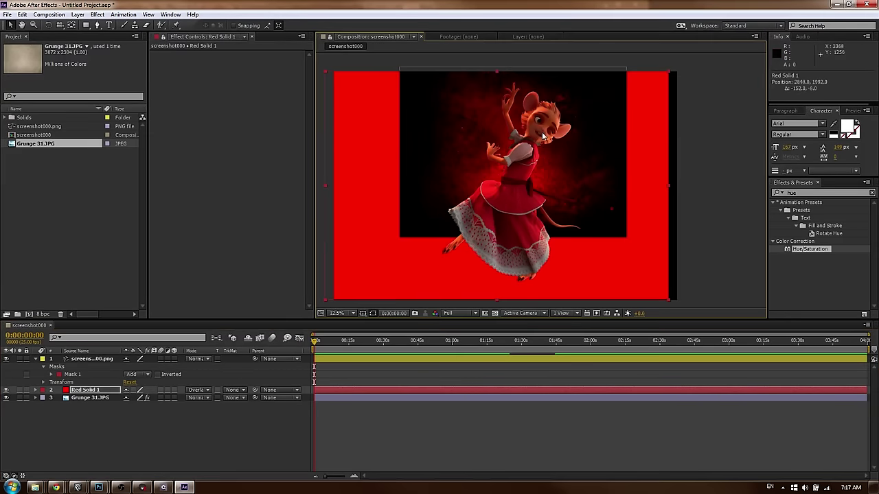
Create a composition-size black solid and place it beneath all the other layers
left_click(366, 417)
key("ctrl+shift+y")
left_click(435, 300)
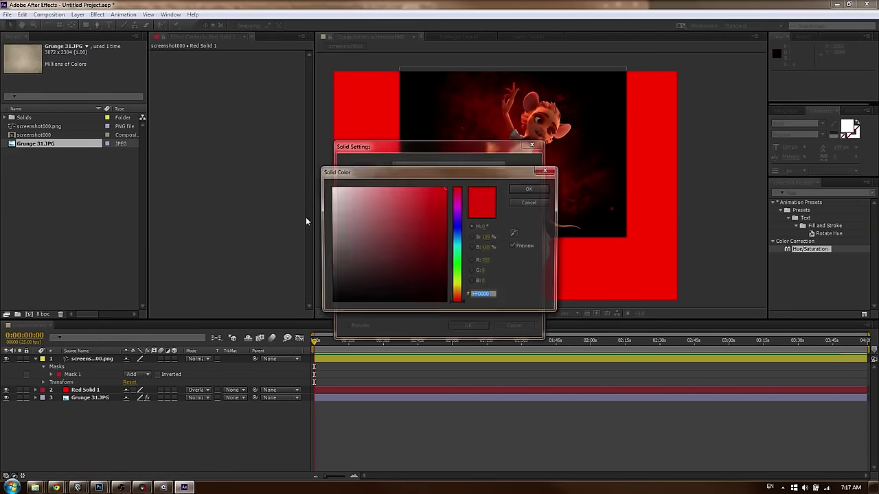
key("Return")
key("Return")
left_click_drag(89, 360, 94, 411)
left_click(98, 416)
Change the red solid's color to pinkish red FF3F63, checking the finished Nardeen artwork in the browser for reference
left_click(85, 390)
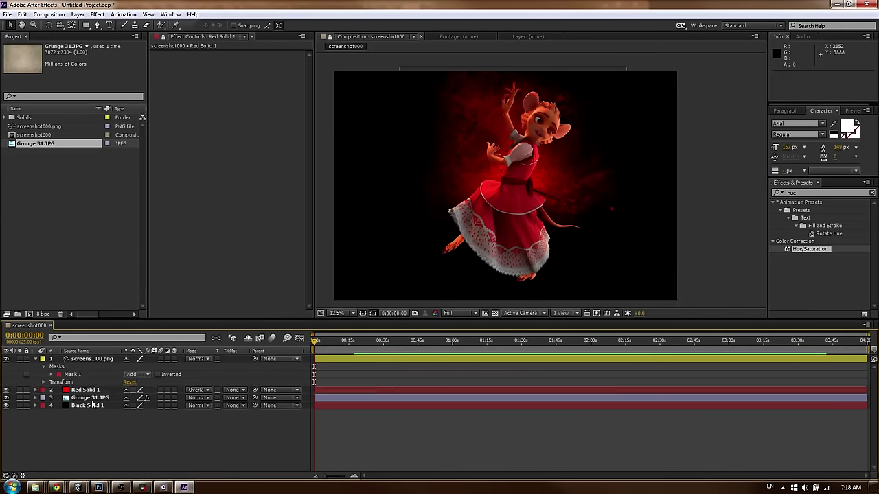
key("ctrl+shift+y")
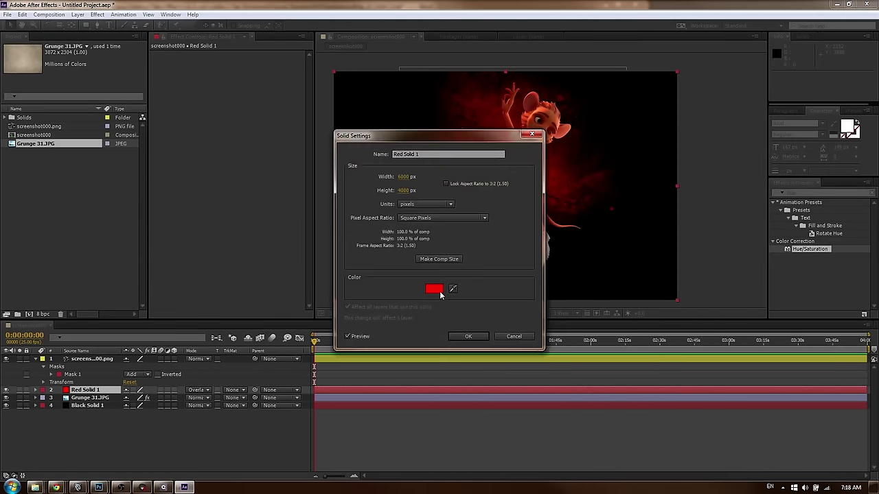
left_click(434, 286)
mouse_move(440, 179)
left_mouse_down()
mouse_move(458, 201)
mouse_move(407, 176)
mouse_move(234, 177)
left_mouse_up()
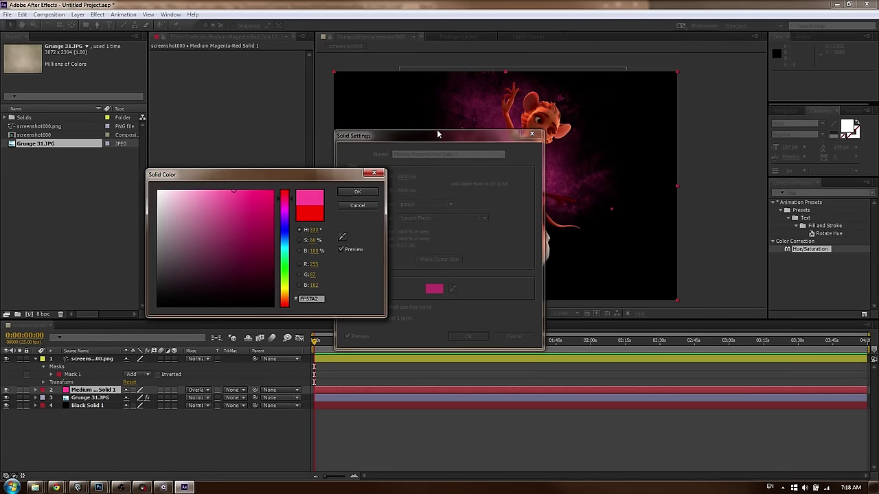
left_click_drag(878, 20, 341, 26)
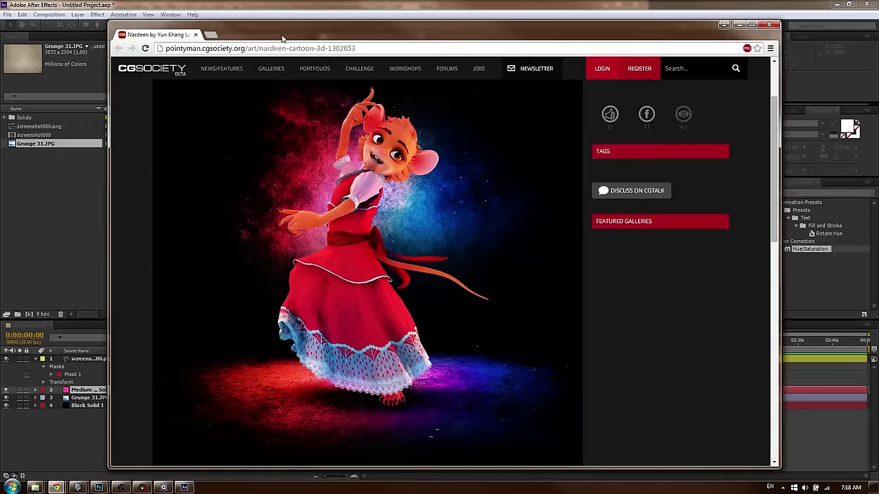
key("alt+Tab")
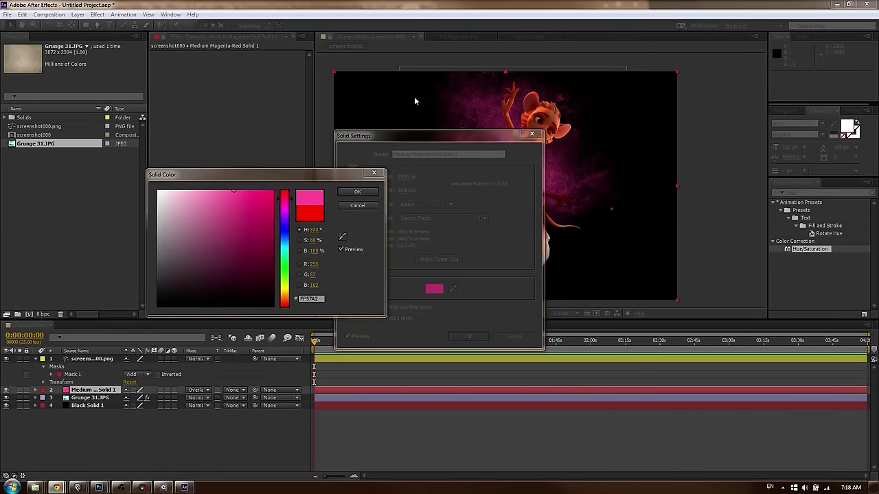
left_click(244, 191)
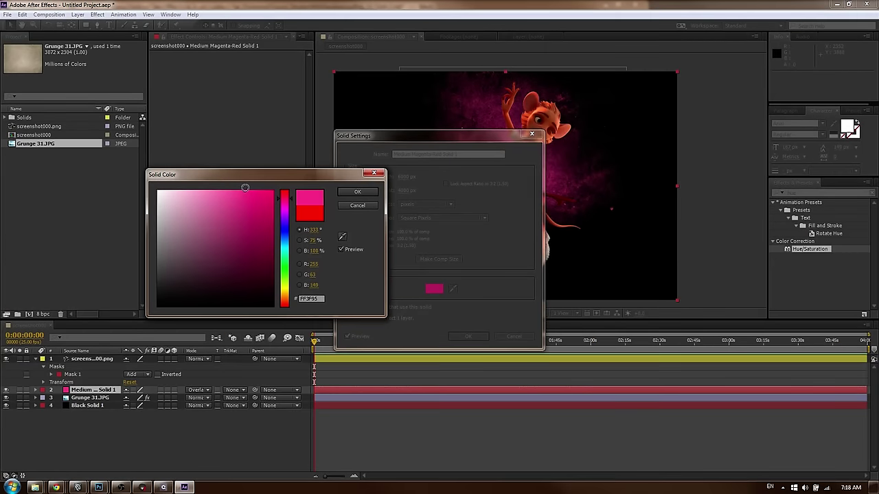
left_click(284, 197)
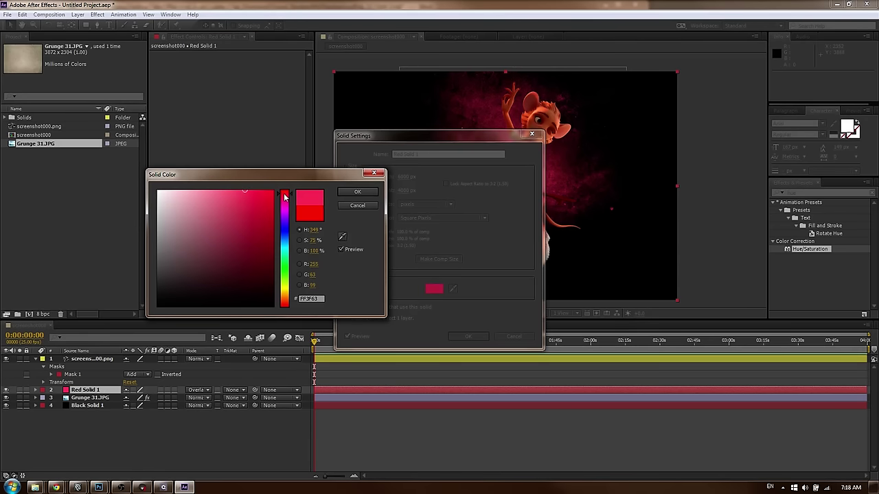
left_click(369, 191)
left_click(466, 337)
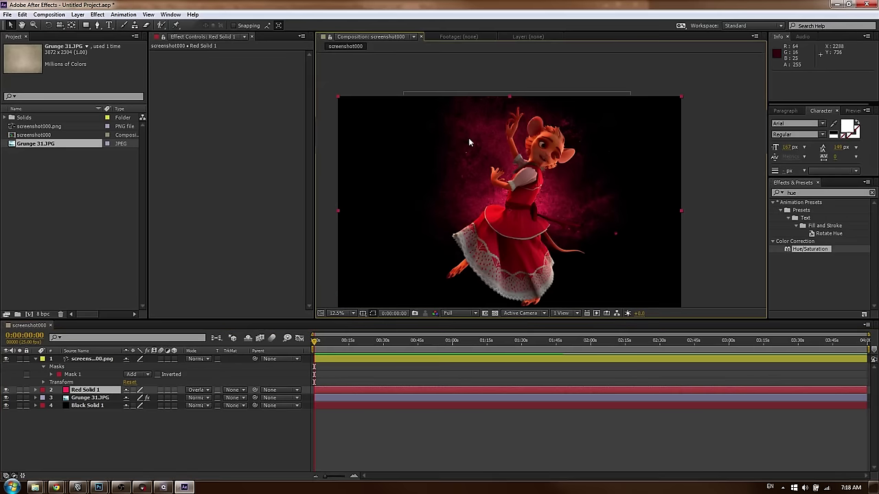
Draw a circular mask centred around the character on the red solid layer, roughly from her raised hand to her skirt hem
scroll(468, 140, "up", 1)
left_click_drag(89, 26, 130, 43)
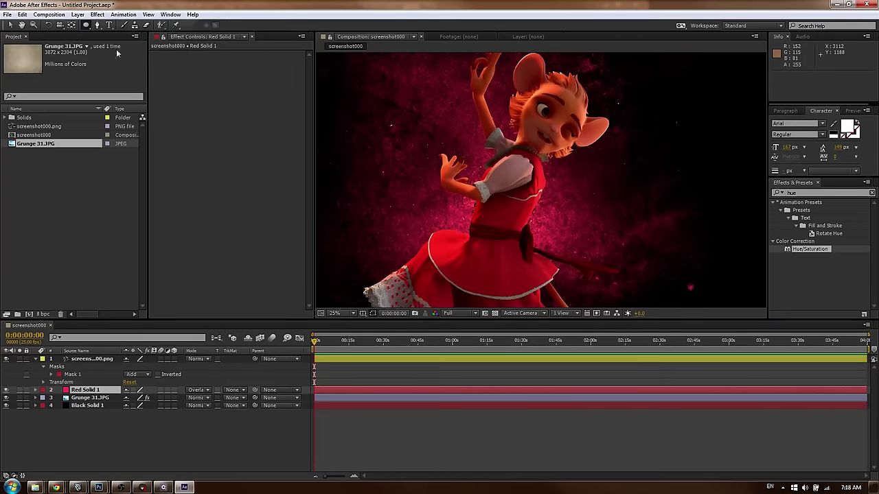
scroll(531, 205, "down", 1)
mouse_move(510, 209)
left_mouse_down("ctrl+shift")
mouse_move(558, 144)
mouse_move(551, 132)
mouse_move(587, 213)
left_mouse_up("ctrl+shift")
left_click(92, 391)
key("u")
key("v")
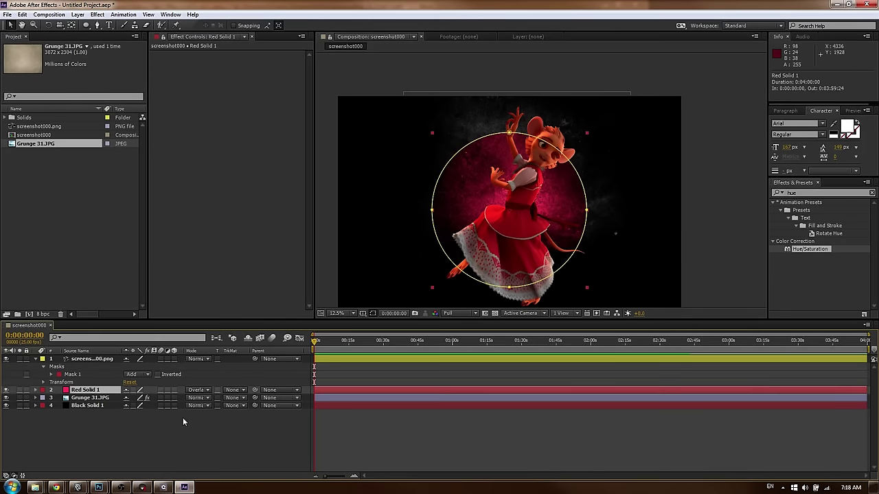
Set the red solid's mask feather to 1000 pixels
key("m")
key("m")
left_click_drag(152, 415, 226, 400, "shift")
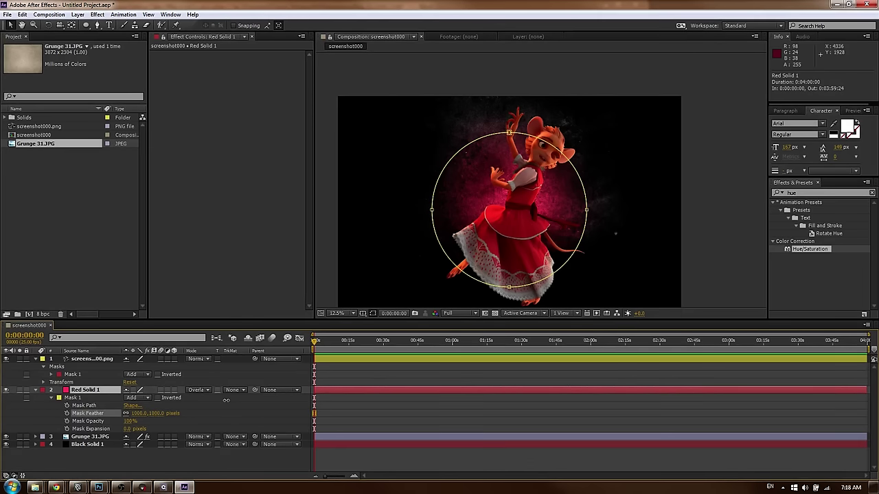
left_click(387, 392)
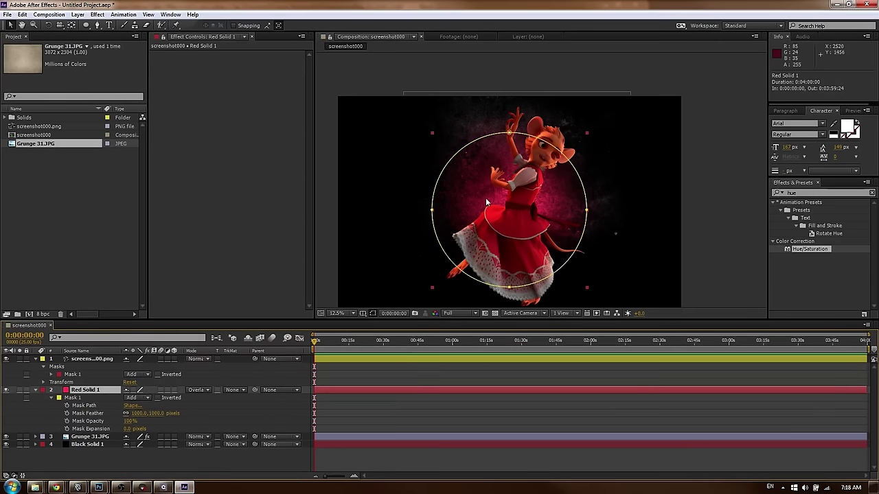
Duplicate the masked red solid and place the two copies over the texture to the left of the character, one higher than the other
left_click_drag(487, 203, 390, 205)
key("ctrl+d")
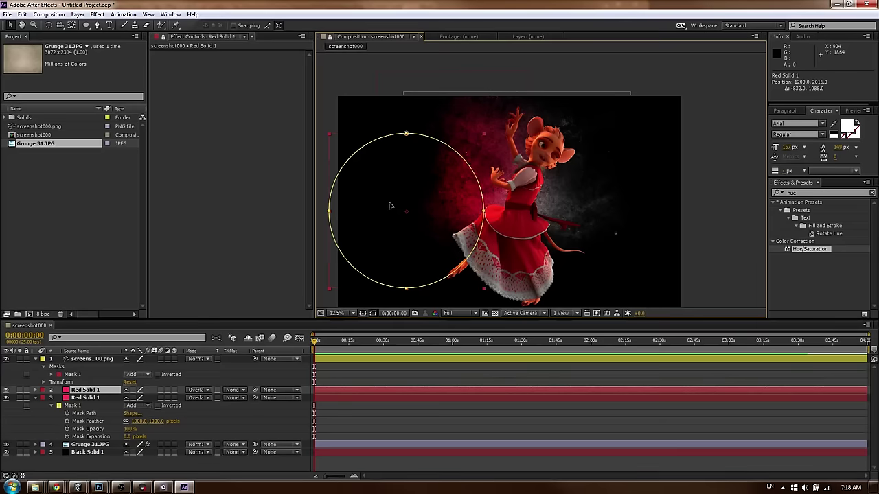
left_click(412, 399)
Duplicate the lower-left red solid again and move the new copy to the upper right of the character
key("period")
key("comma")
left_click(361, 389)
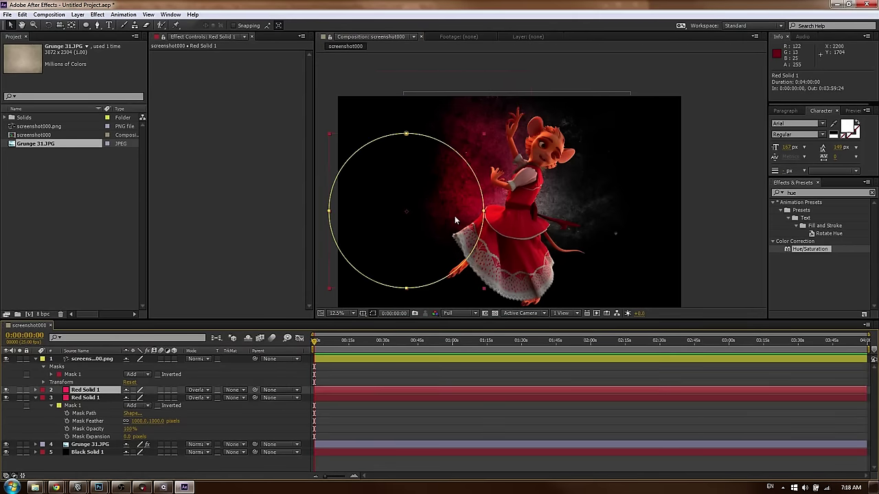
key("ctrl+d")
left_click_drag(383, 188, 603, 139)
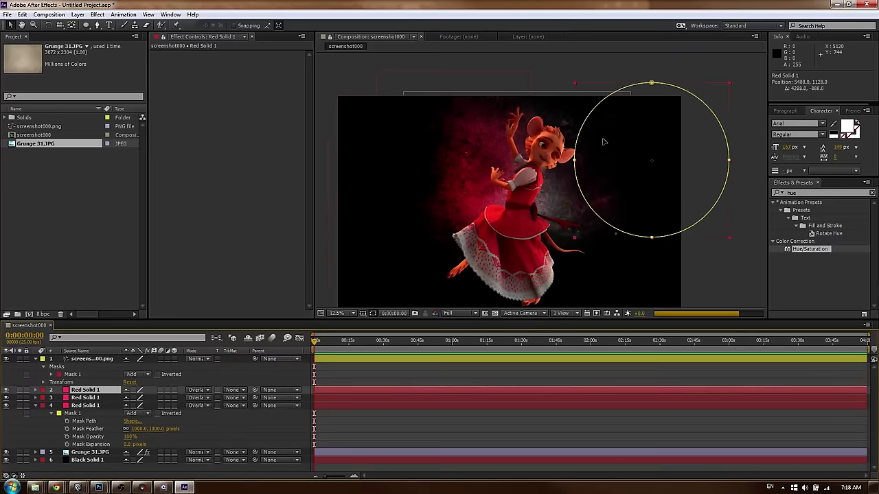
Try changing the right-hand solid's color to blue with all layers using that solid affected, and undo the change
key("ctrl+shift+y")
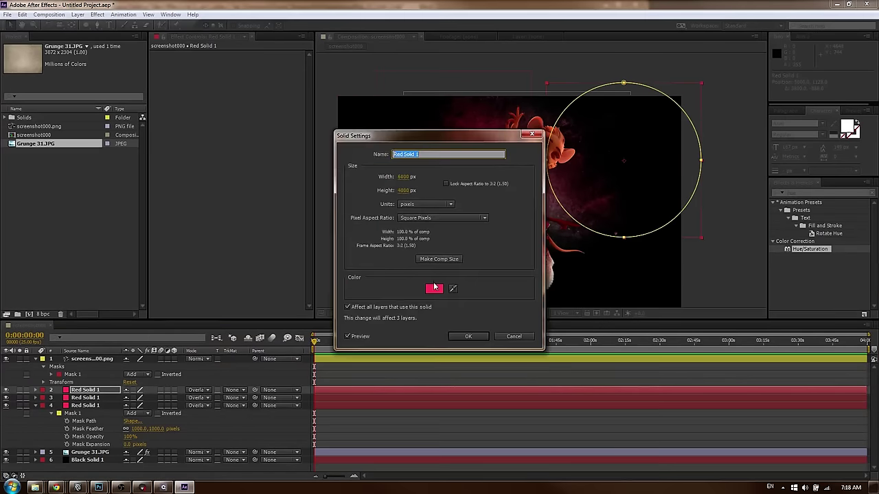
left_click(434, 288)
left_click_drag(288, 220, 284, 240)
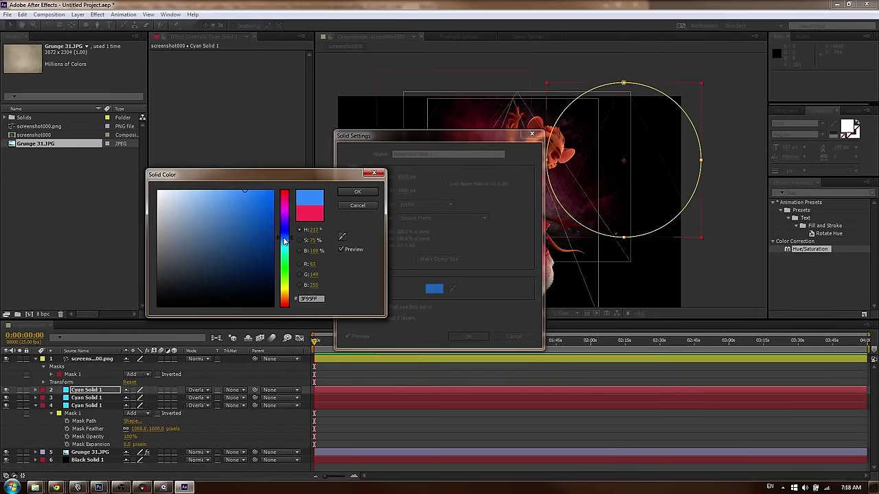
key("Return")
key("Return")
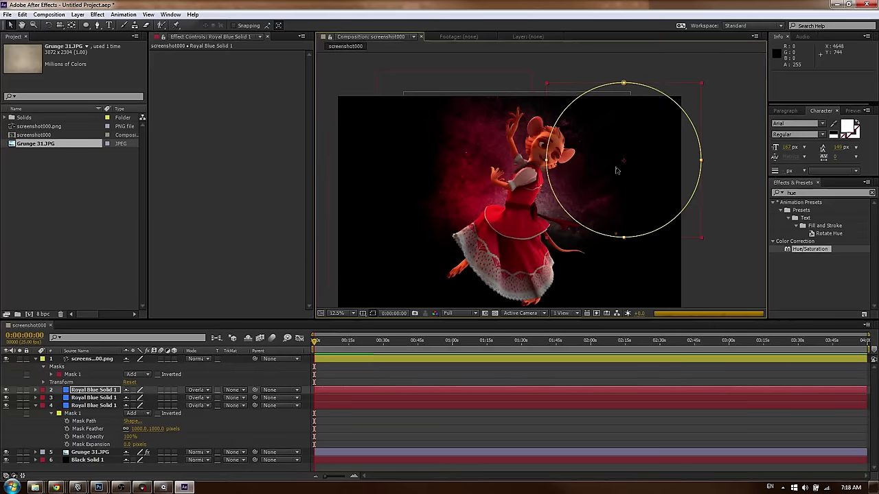
key("ctrl+z")
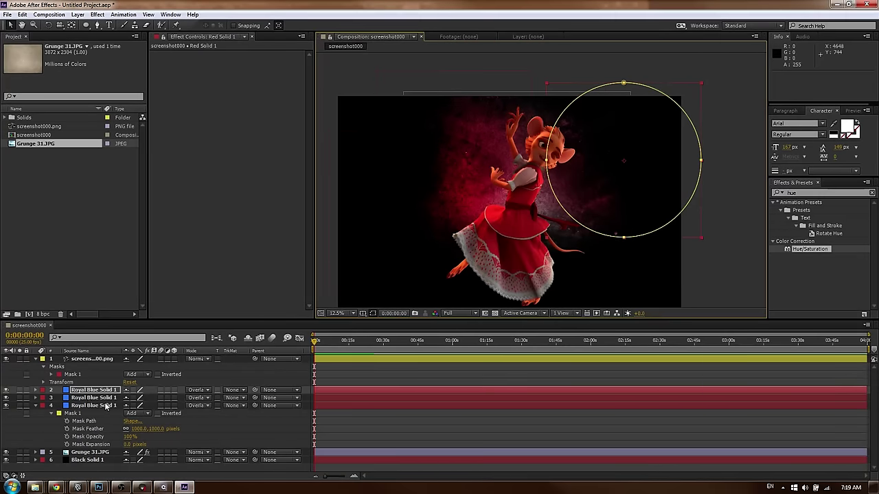
Change only the right-hand copy's solid color to blue, without affecting the other layers that use the red solid
key("ctrl+shift+y")
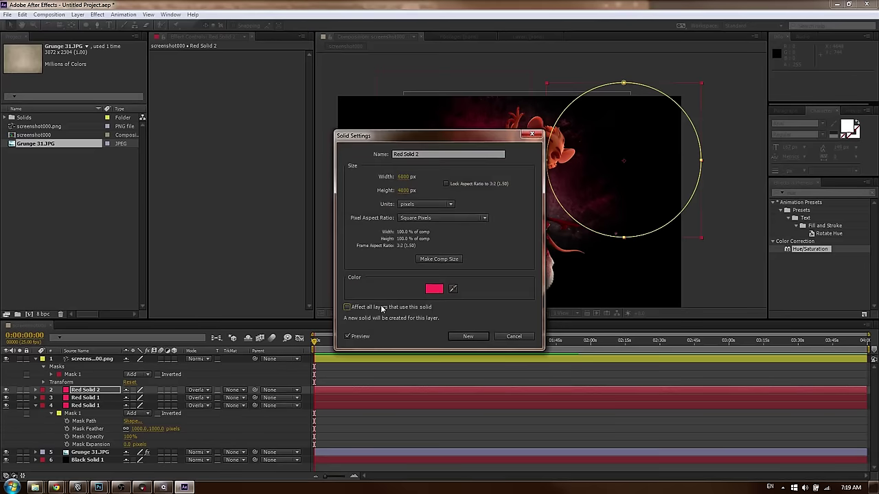
left_click(434, 289)
left_click(286, 235)
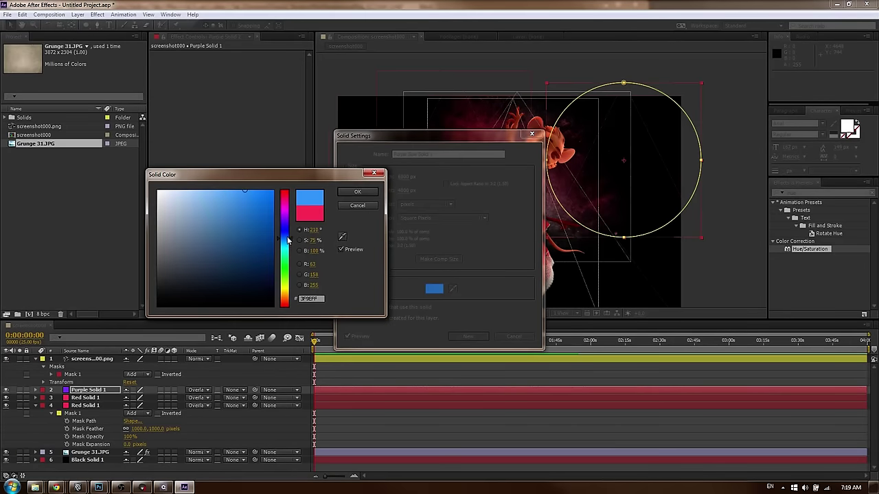
key("Return")
key("Return")
Duplicate the blue solid and place the two copies over the upper and lower texture to the right of the character
left_click_drag(604, 171, 588, 236)
key("ctrl+d")
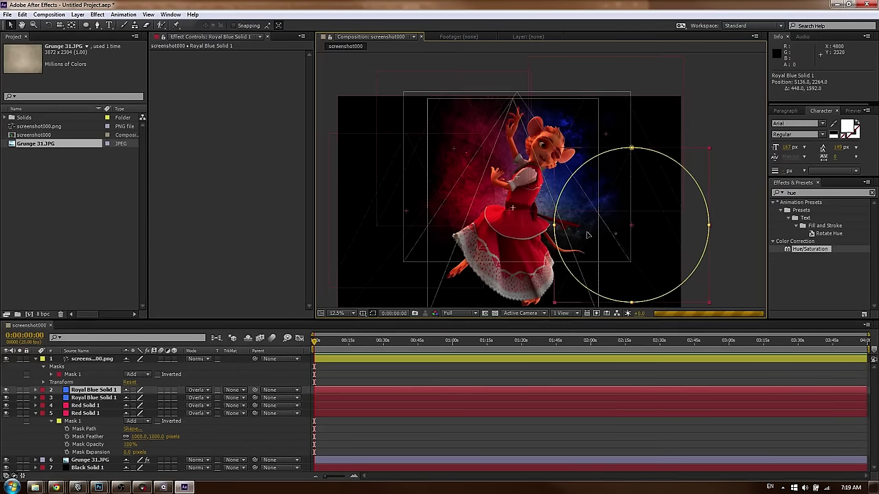
left_click_drag(585, 232, 621, 206)
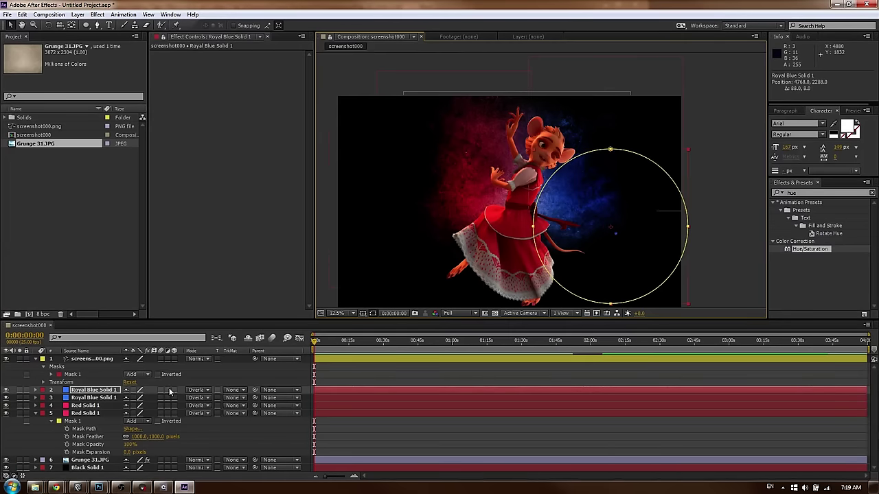
left_click(93, 392)
Duplicate the Grunge 31.JPG layer and set the upper copy's blending mode to Add
left_click(90, 461)
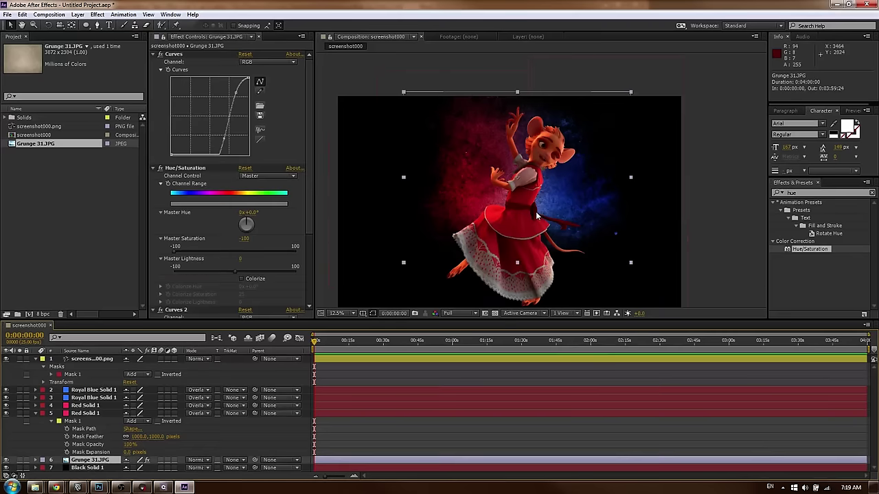
scroll(529, 177, "up", 1)
key("ctrl+d")
left_click(198, 460)
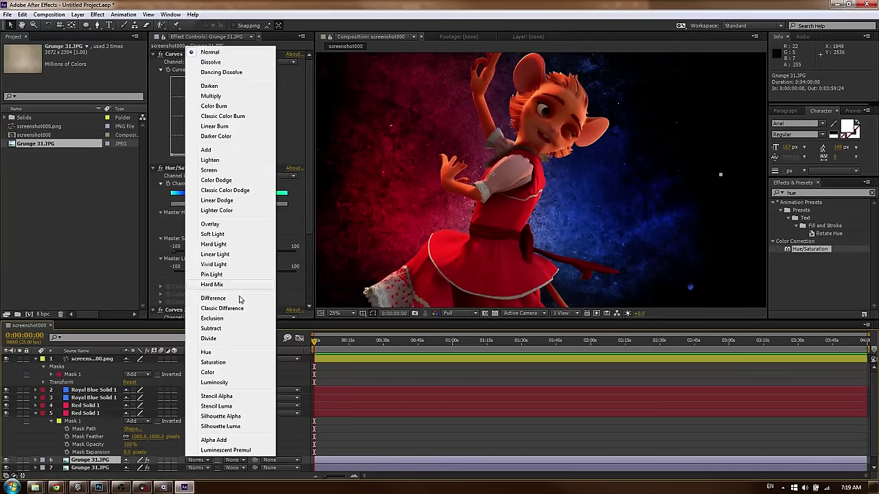
left_click(208, 150)
scroll(557, 157, "down", 2)
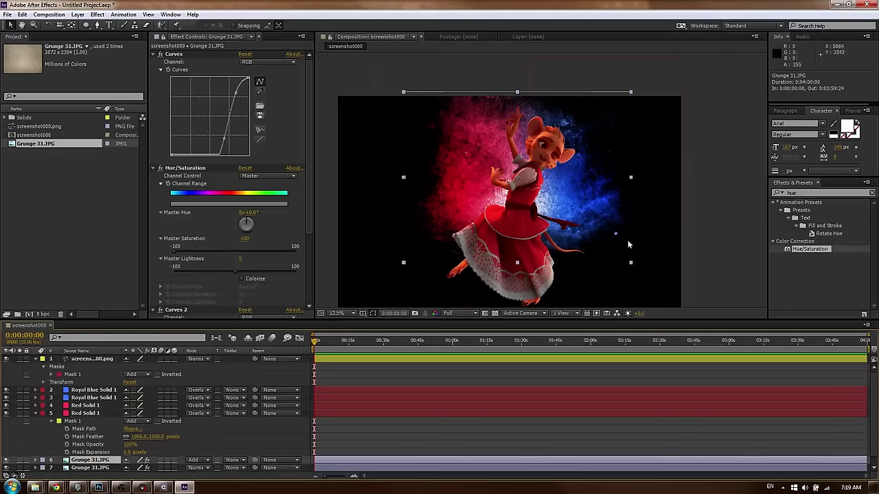
Scale the upper grunge texture copy down to about 87% and rotate it to about 139° behind the character's upper body
left_click_drag(630, 263, 594, 234, "shift")
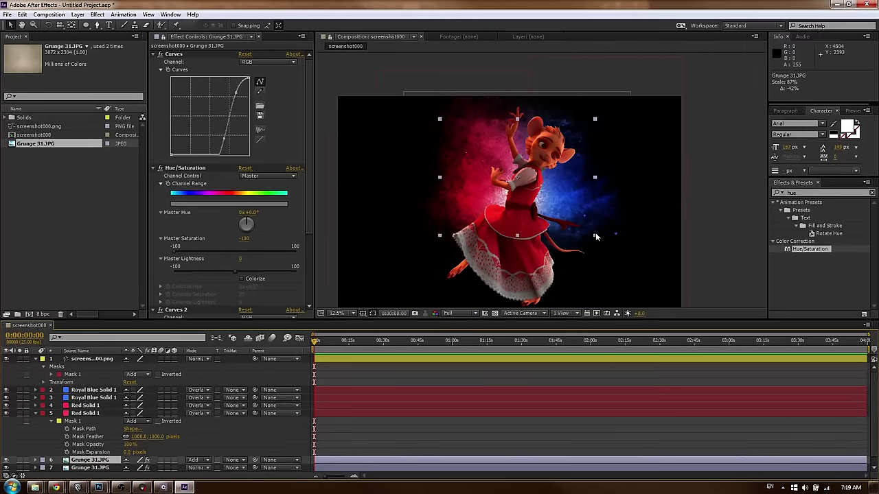
left_click_drag(580, 170, 538, 251, "shift")
key("w")
left_click_drag(565, 199, 534, 225)
key("v")
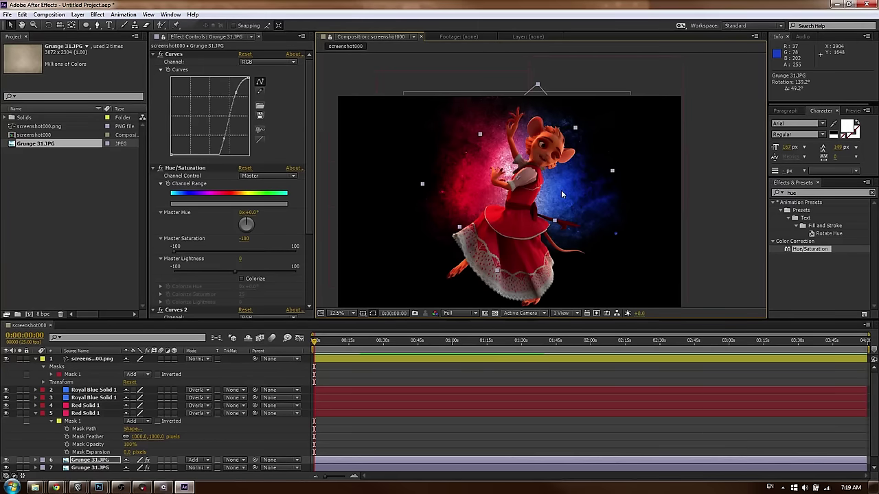
Nudge the upper grunge copy slightly down and set its opacity to 58%
left_click_drag(561, 189, 558, 198)
key("t")
left_click_drag(128, 468, 118, 468)
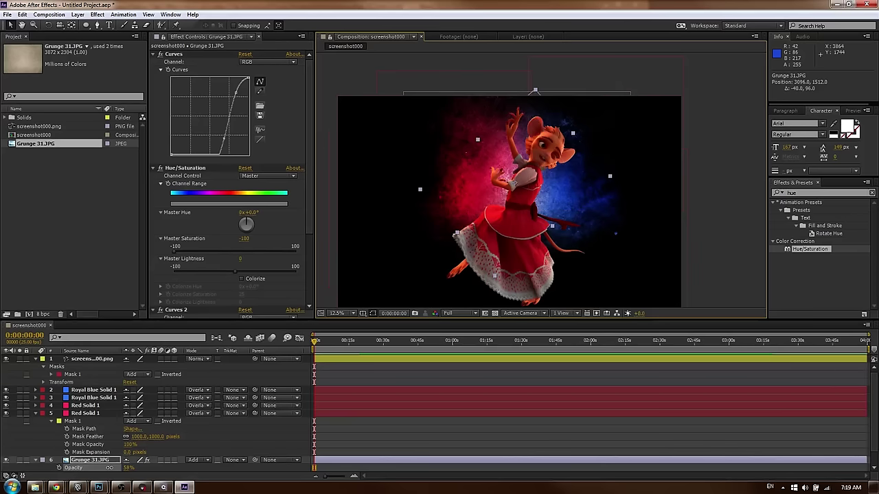
Change only the lower-left red solid's color to orange FF953F
left_click(81, 406)
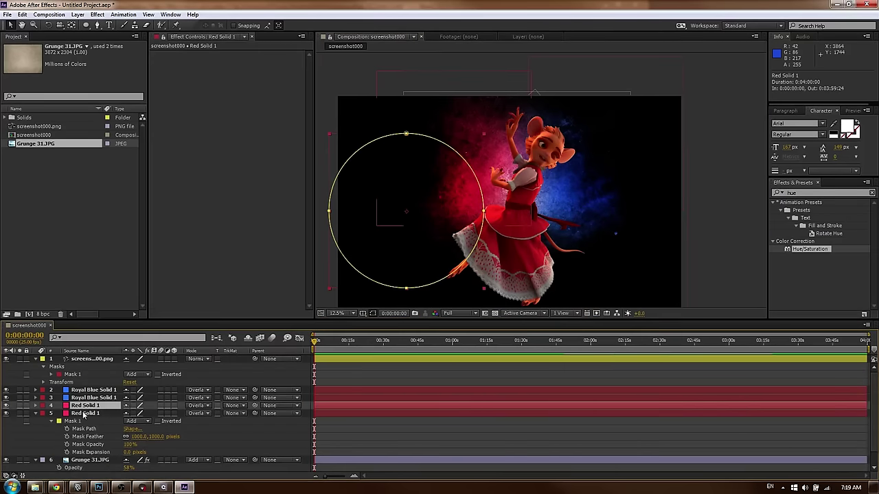
key("ctrl+shift+y")
left_click(434, 288)
left_click_drag(285, 232, 288, 300)
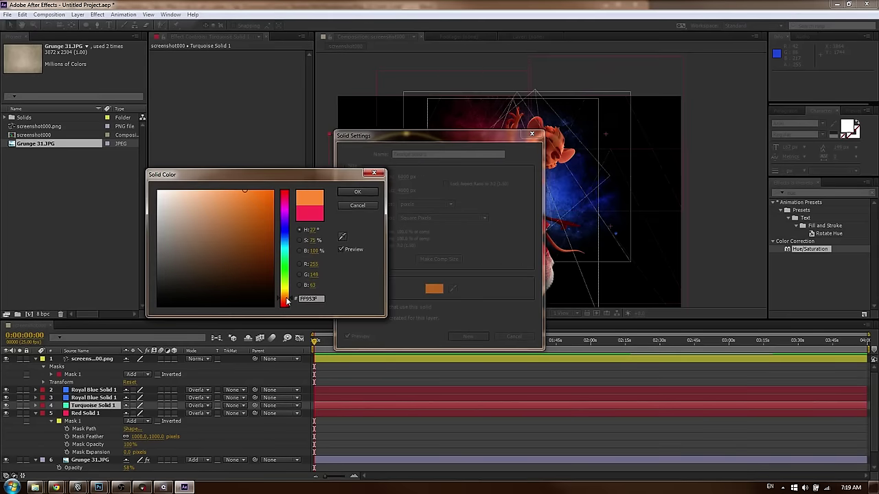
left_click(373, 174)
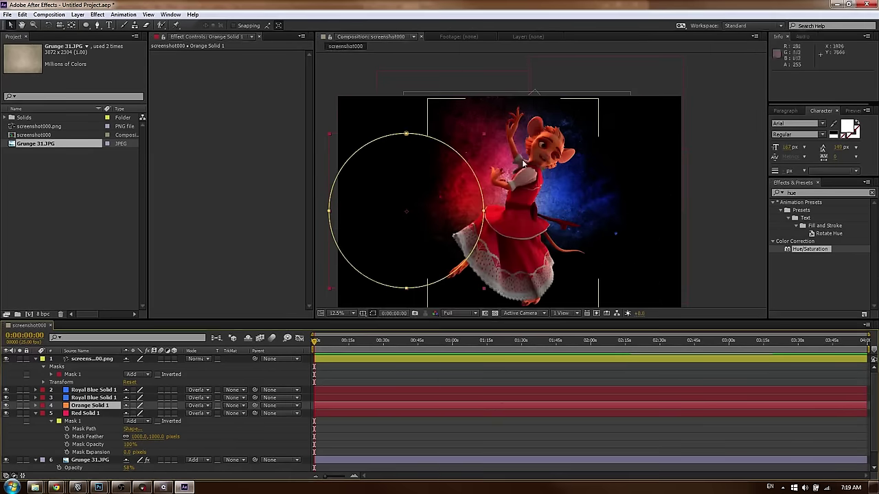
Move the orange solid right and slightly down so its glow sits just behind the character's left side
left_click(406, 135)
left_click_drag(405, 196, 478, 203)
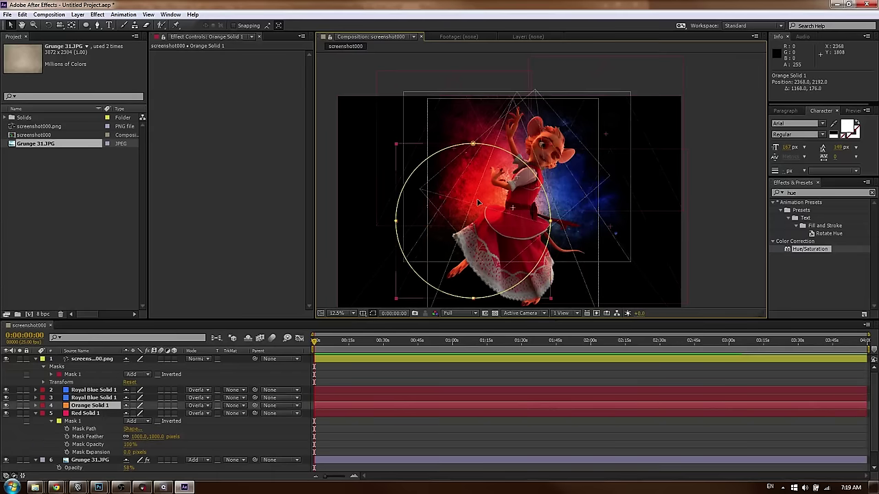
left_click(731, 176)
key("period")
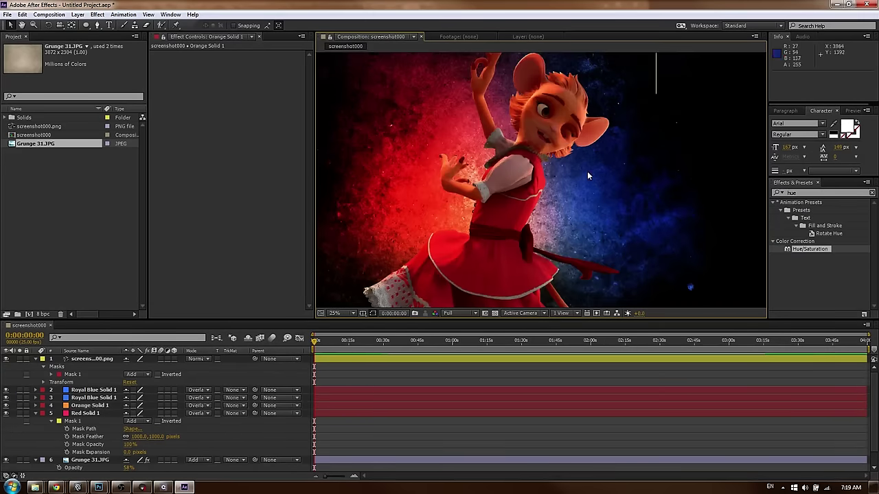
key("comma")
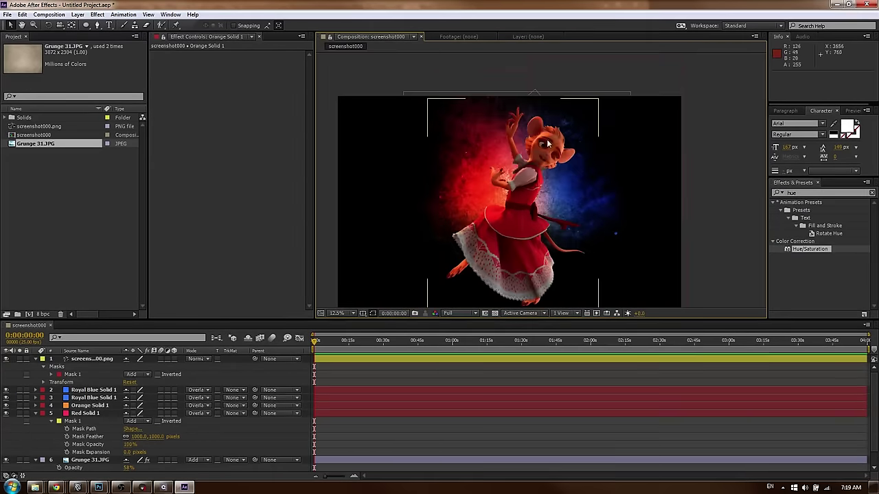
Move the remaining red solid up and to the right behind the character's raised hand, and make its color a more saturated red
left_click(493, 152)
left_click_drag(481, 128, 512, 117)
key("ctrl+shift+y")
left_click(432, 289)
left_click(253, 192)
left_click_drag(253, 193, 254, 188)
key("Return")
key("Return")
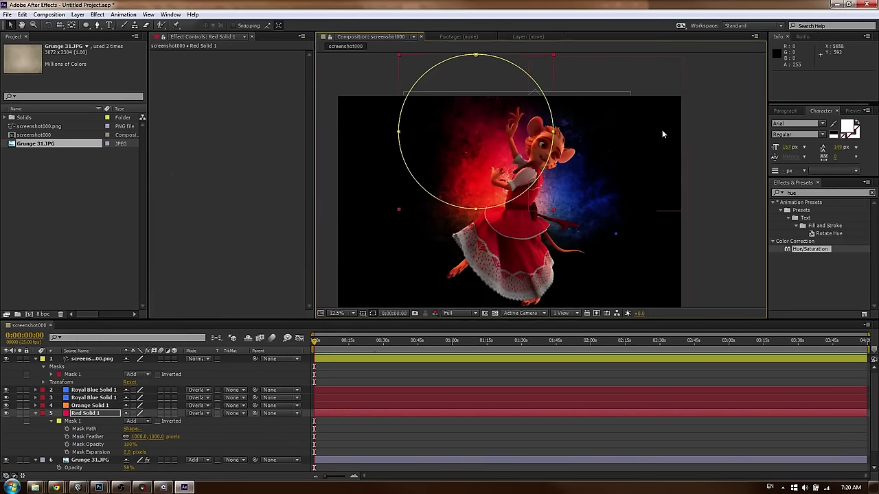
left_click(721, 141)
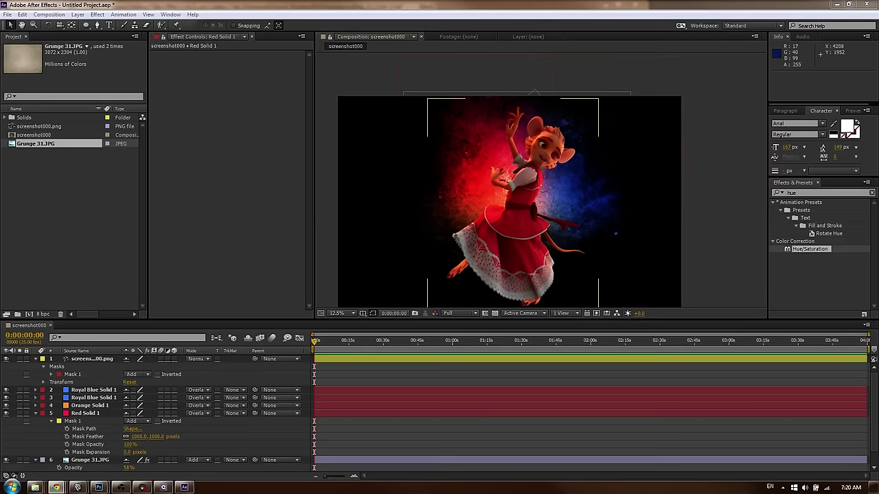
Set the composition's height to 5000 px
key("h")
left_click_drag(545, 200, 539, 174)
key("v")
key("comma")
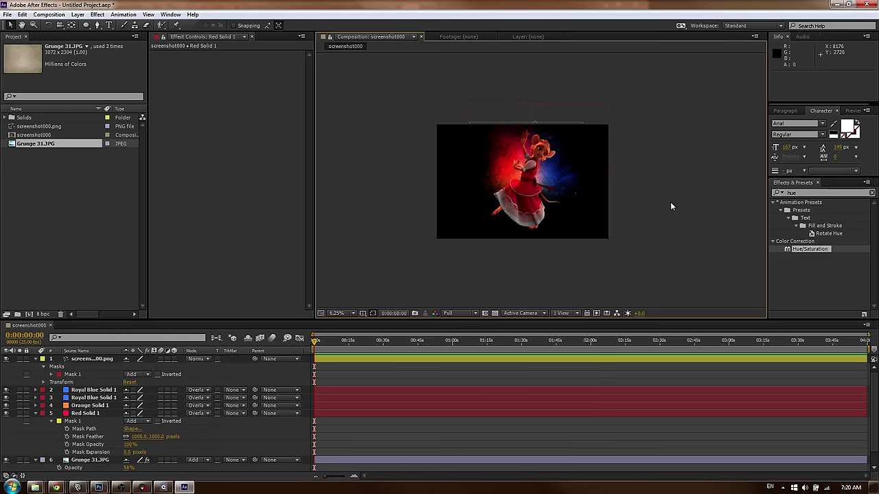
key("ctrl+k")
left_click(437, 145)
type("5000")
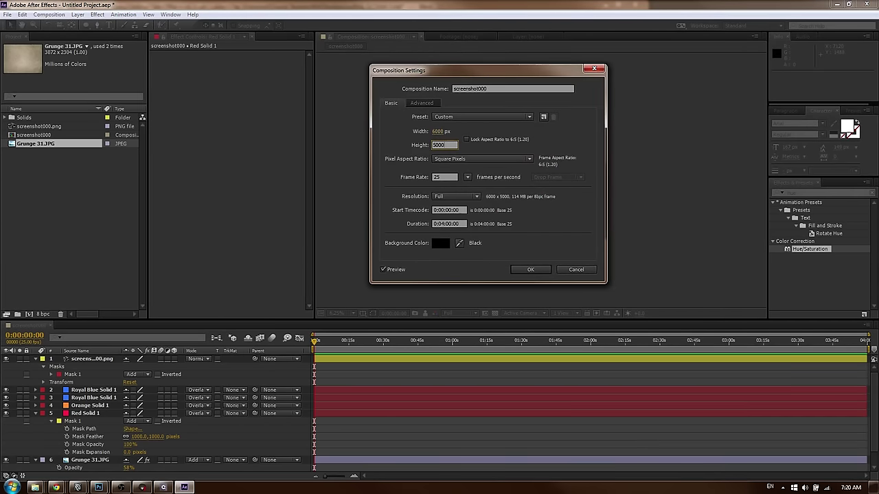
left_click(529, 270)
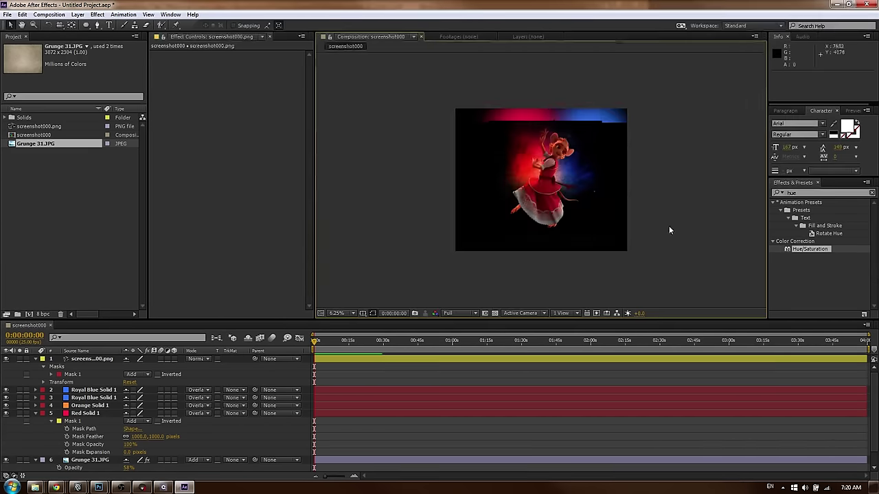
Stretch the black background solid vertically to about 132% and slightly wider so it covers the whole taller composition
scroll(96, 460, "down", 2)
left_click(89, 467)
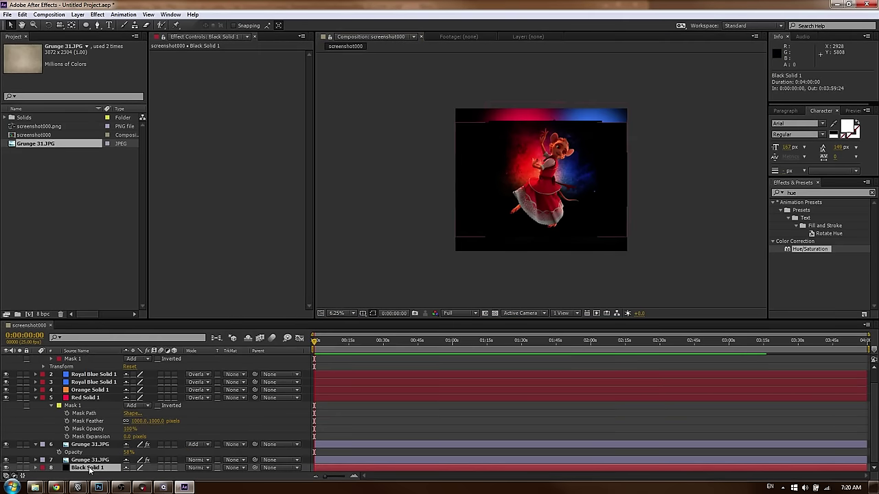
mouse_move(540, 110)
left_mouse_down()
mouse_move(534, 101)
mouse_move(532, 110)
left_mouse_up()
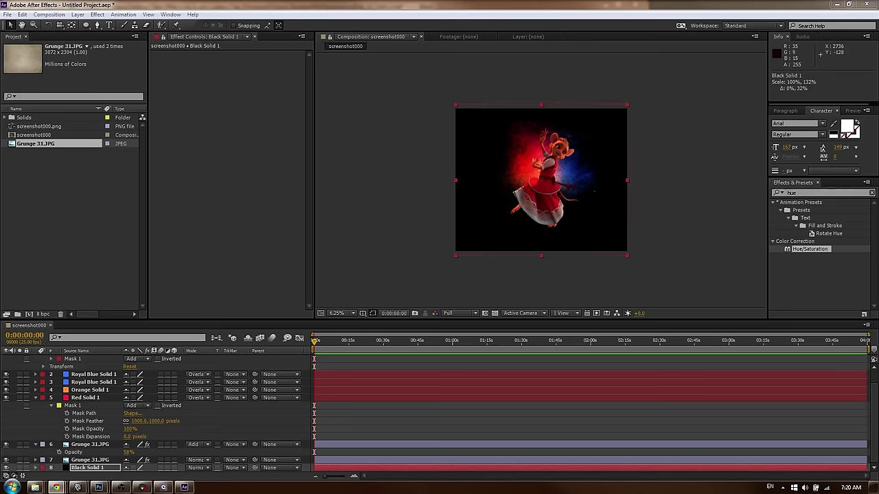
left_click_drag(456, 105, 449, 104)
left_click(413, 139)
scroll(412, 140, "up", 1)
middle_click_drag(485, 119, 474, 157)
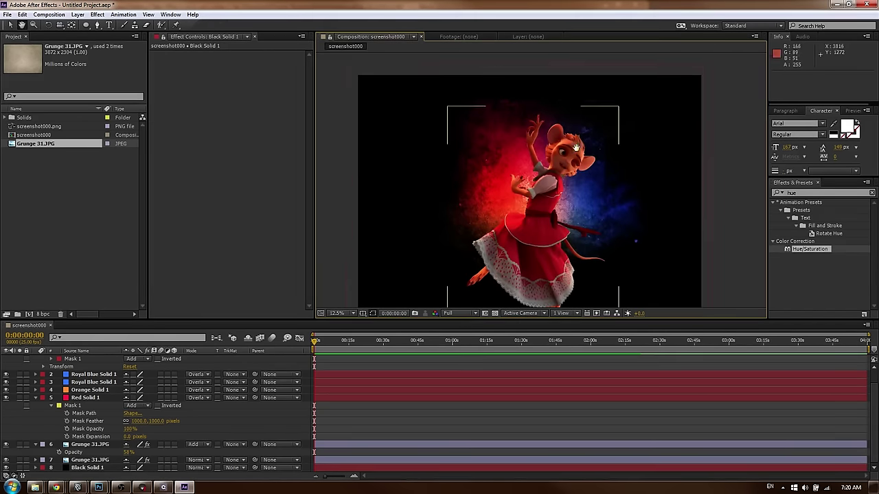
Move the lower flat grunge texture layer slightly up and steepen the S-curve of its second Curves effect for more contrast
left_click(55, 460)
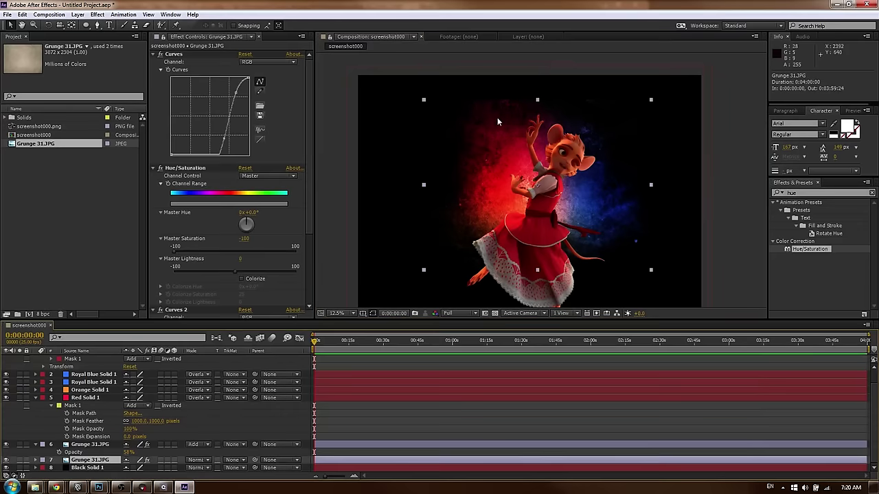
left_click_drag(554, 113, 555, 104)
scroll(245, 247, "down", 3)
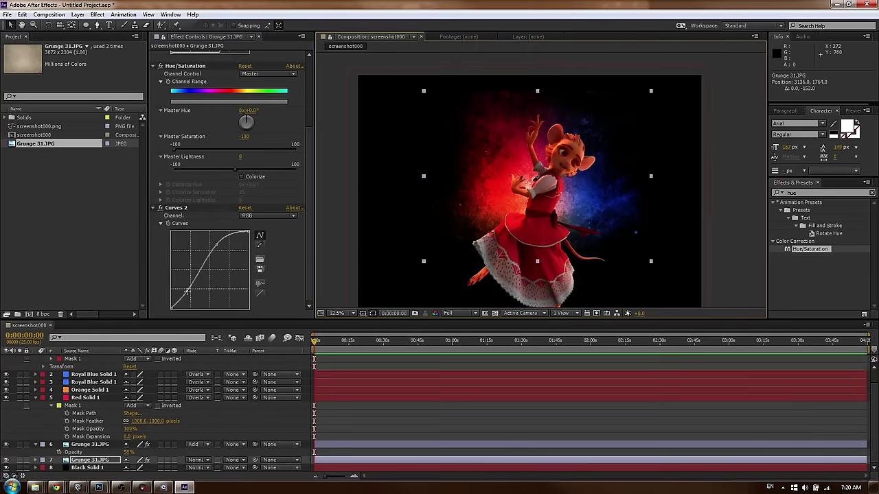
left_click_drag(187, 292, 190, 291)
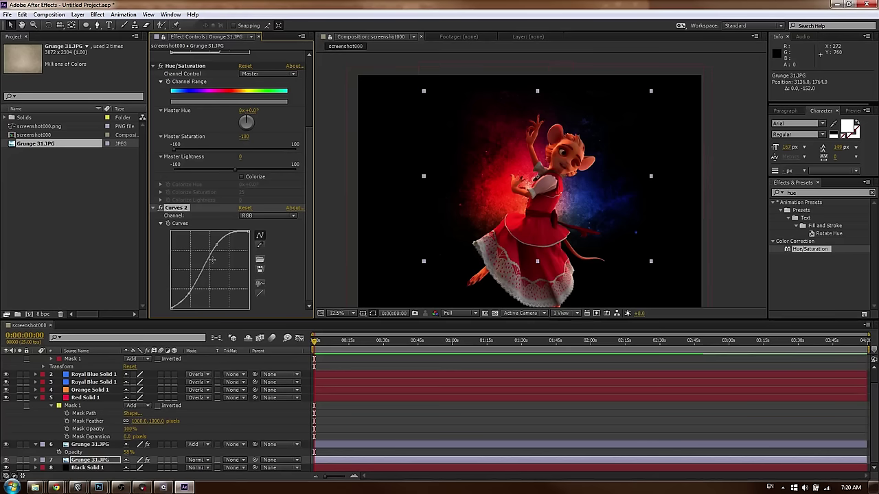
left_click_drag(217, 244, 215, 249)
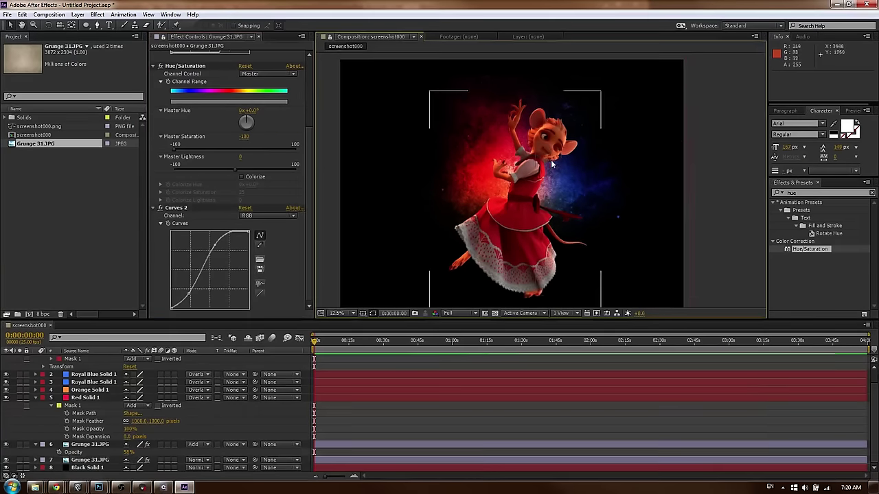
Apply the Curves effect to the dancing mouse character layer
scroll(551, 165, "up", 2)
scroll(551, 165, "down", 1)
left_click_drag(551, 172, 553, 148)
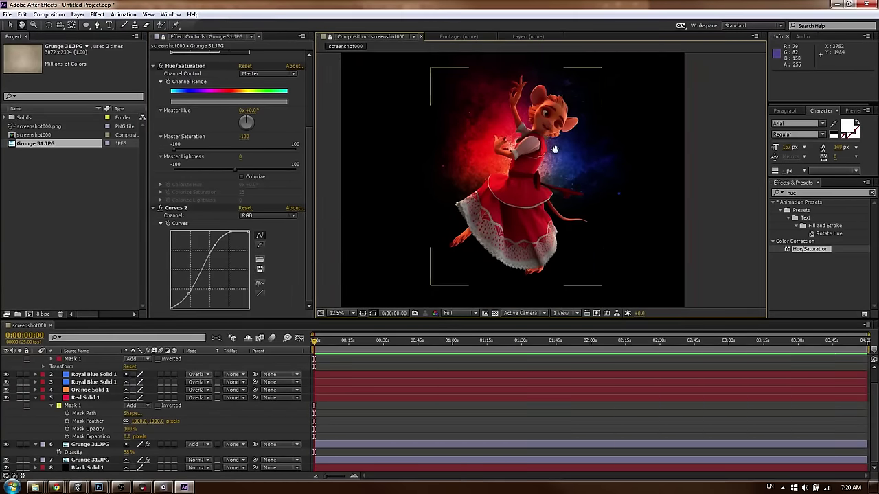
left_click(532, 170)
left_click_drag(818, 192, 652, 193)
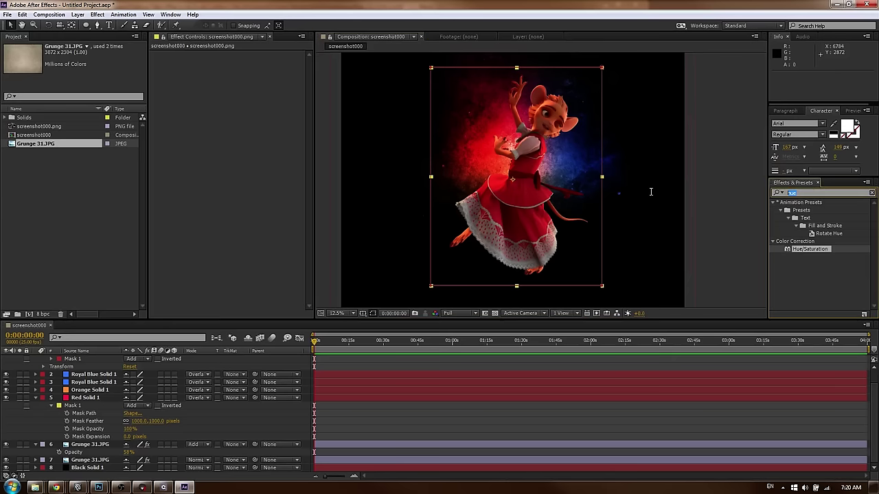
type("ciurve")
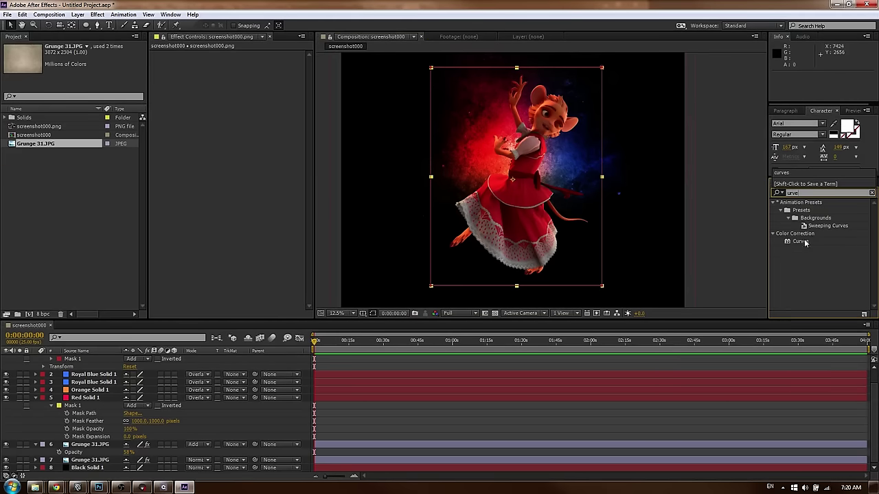
left_click(802, 241)
left_click_drag(805, 243, 520, 146)
Brighten the character by slightly raising the shadows and highlights of its RGB curve
scroll(517, 148, "up", 1)
scroll(517, 148, "up", 3)
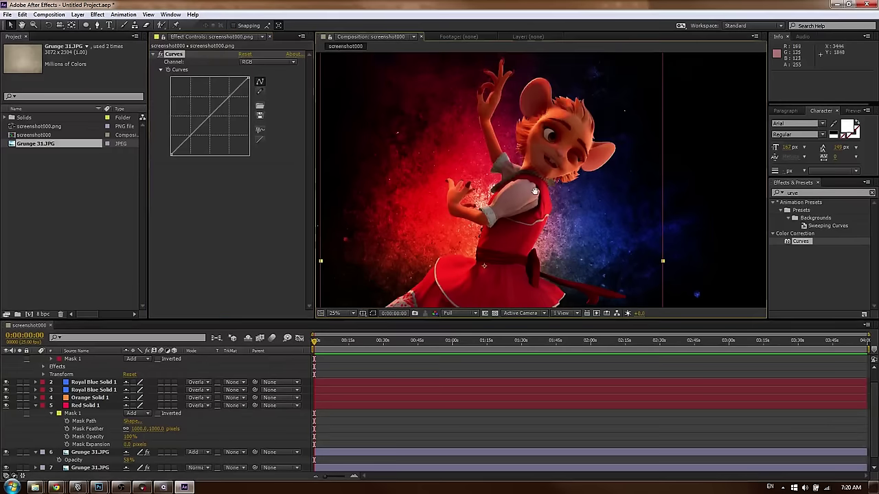
left_click_drag(190, 137, 188, 135)
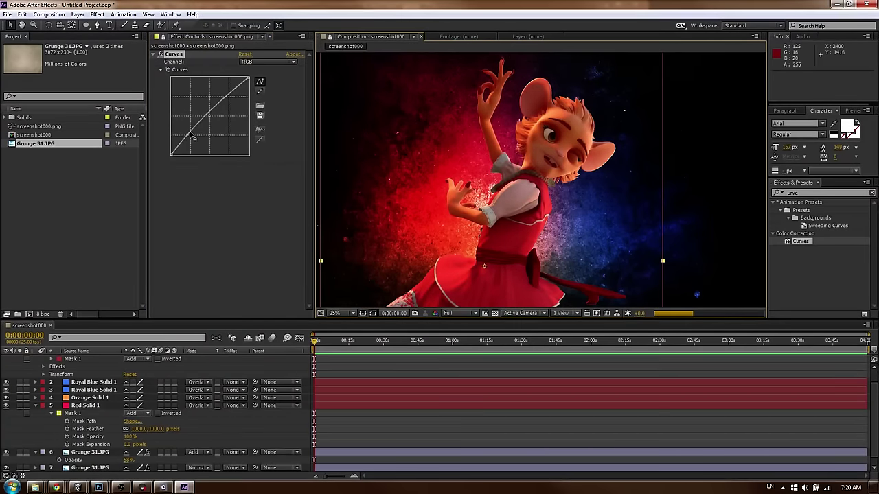
left_click_drag(223, 97, 223, 92)
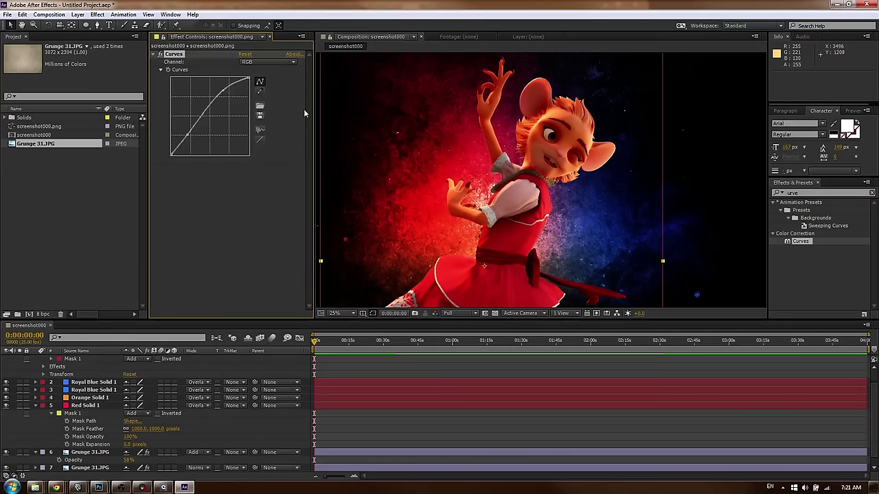
Shape the character's Red channel curve into a gentle S, with raised highlights and slightly lowered shadows
left_click(244, 64)
left_click(256, 80)
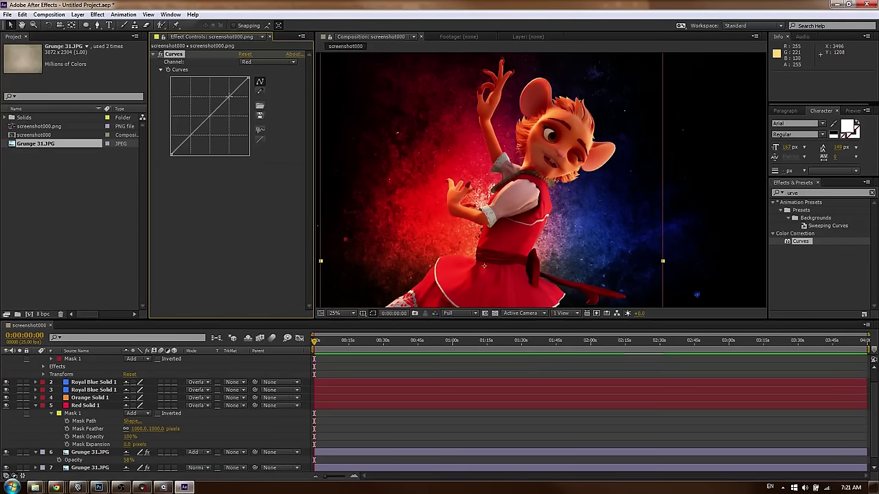
left_click_drag(230, 98, 226, 91)
left_click_drag(190, 135, 191, 139)
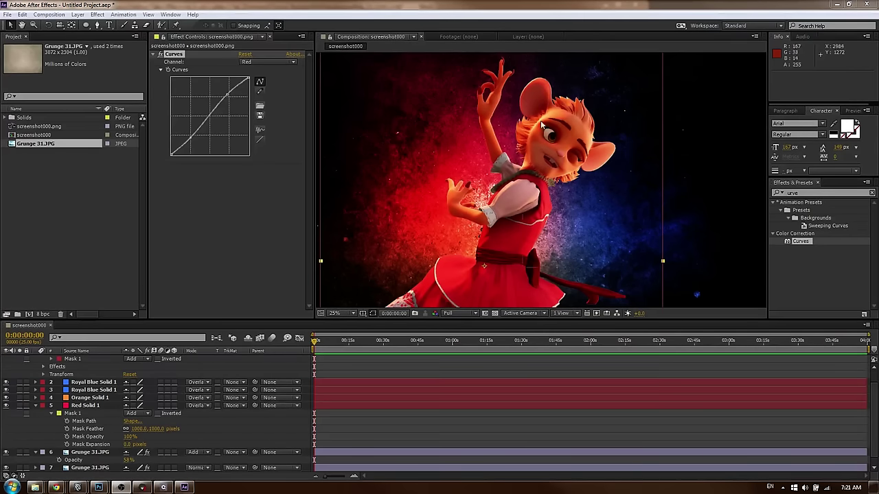
left_click(494, 125)
Add Grunge 31.JPG to the composition's lower middle as a 3D layer, stacked directly below the character layer
key("space")
left_click_drag(545, 182, 531, 157)
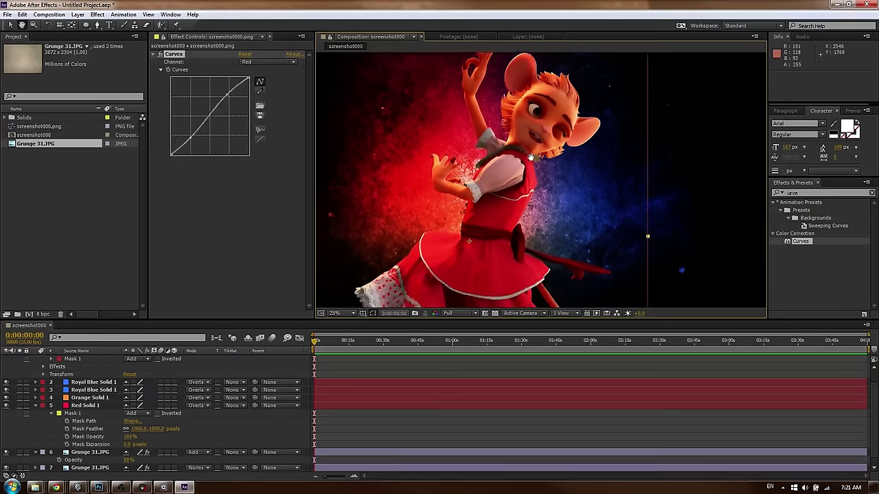
scroll(530, 157, "down", 1)
key("space")
left_click_drag(599, 192, 586, 147)
left_click(745, 160)
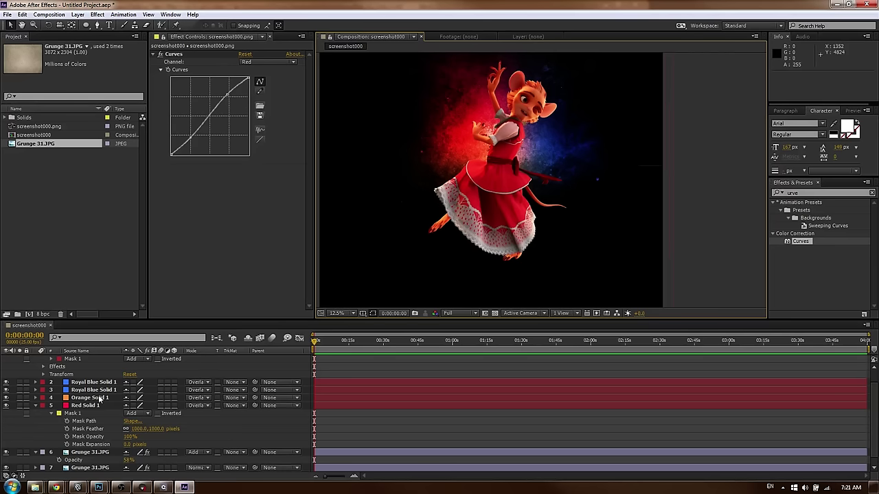
left_click(90, 453)
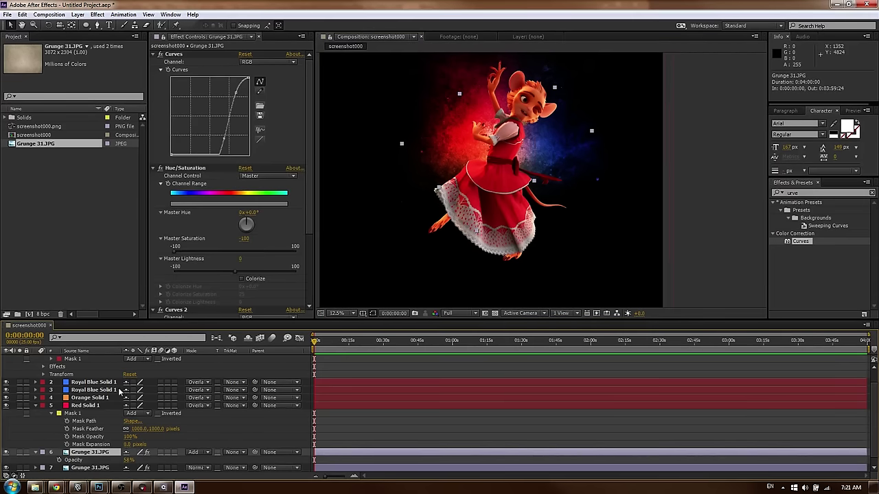
left_click_drag(36, 143, 499, 248)
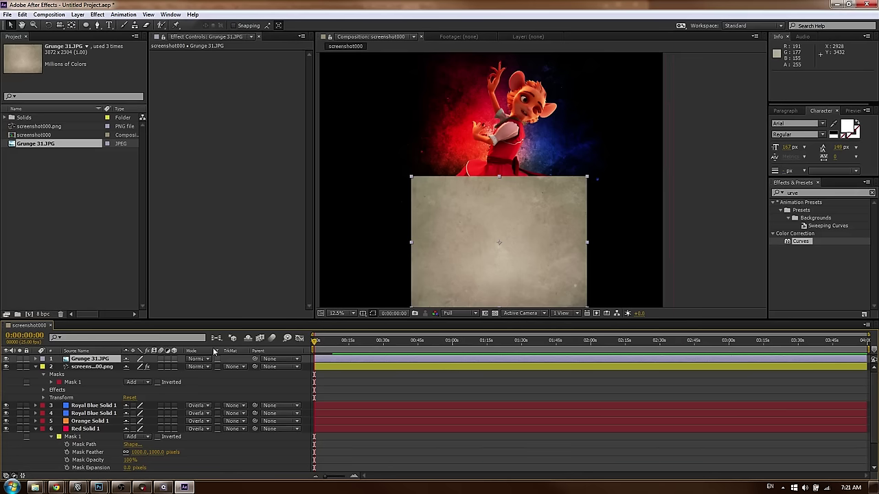
left_click(174, 359)
left_click_drag(103, 359, 104, 396)
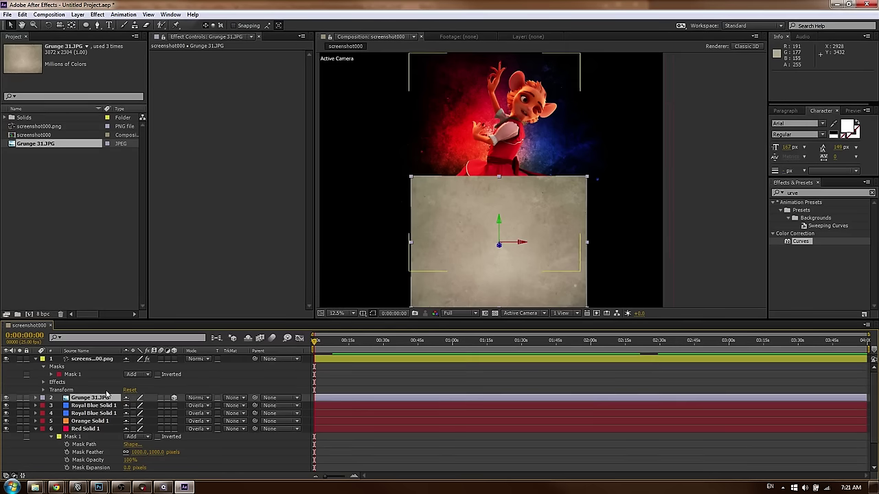
Give the 3D grunge layer a Brown label and set its X Rotation to 90°
left_click(42, 398)
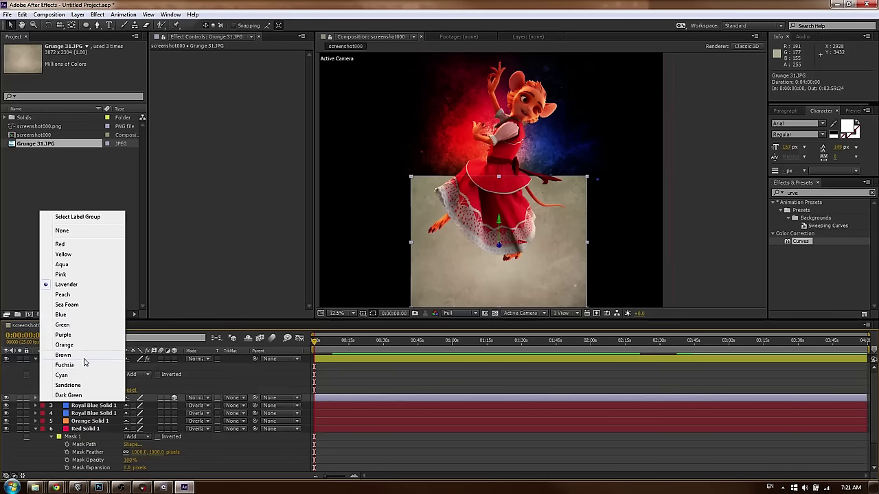
left_click(63, 355)
key("r")
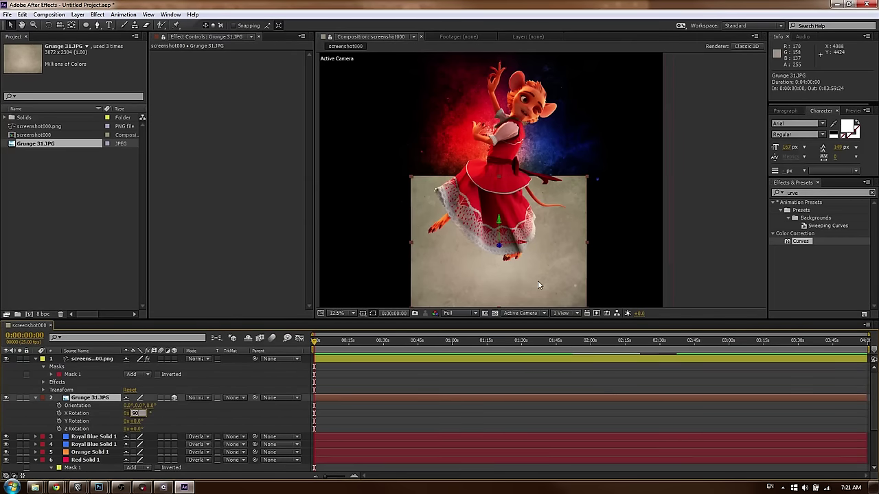
type("90")
key("Return")
Move the 3D grunge floor down under the character's feet and scale it to about 176% by 290%
mouse_move(528, 268)
left_mouse_down()
mouse_move(527, 275)
mouse_move(527, 267)
left_mouse_up()
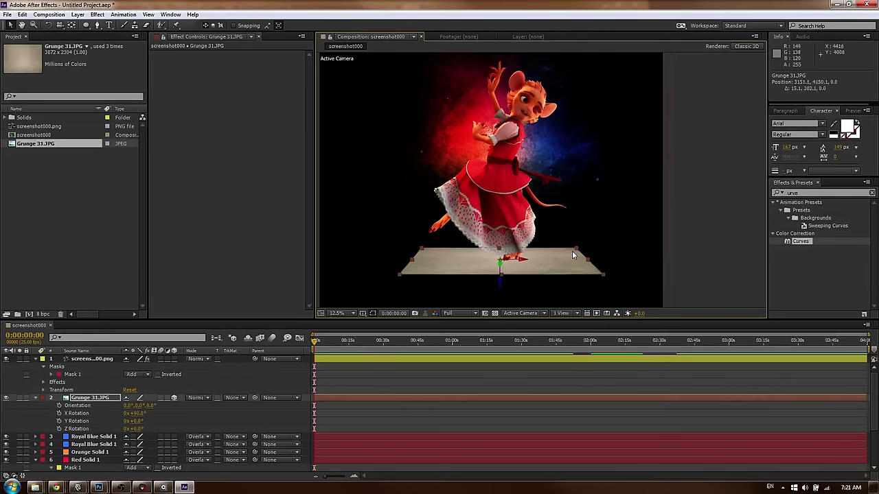
left_click_drag(574, 250, 607, 236)
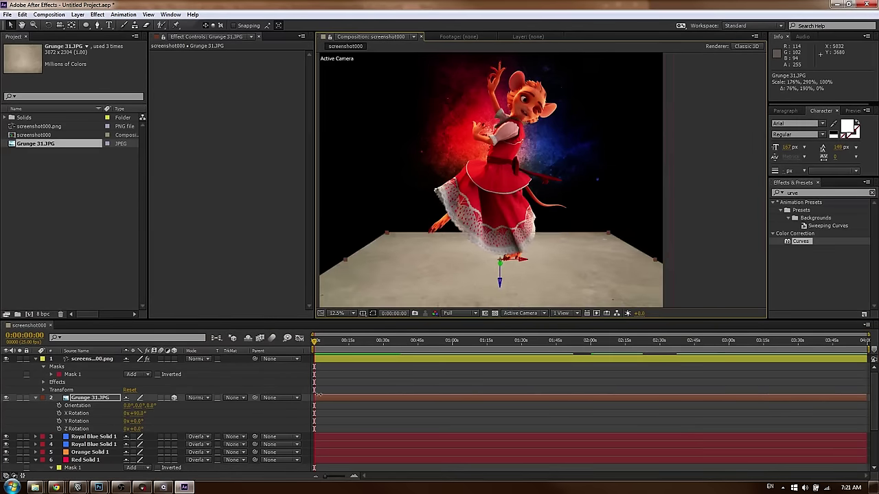
Copy the Curves, Hue/Saturation and Curves 2 effects from the lower flat grunge layer onto the 3D grunge floor layer
scroll(204, 407, "down", 3)
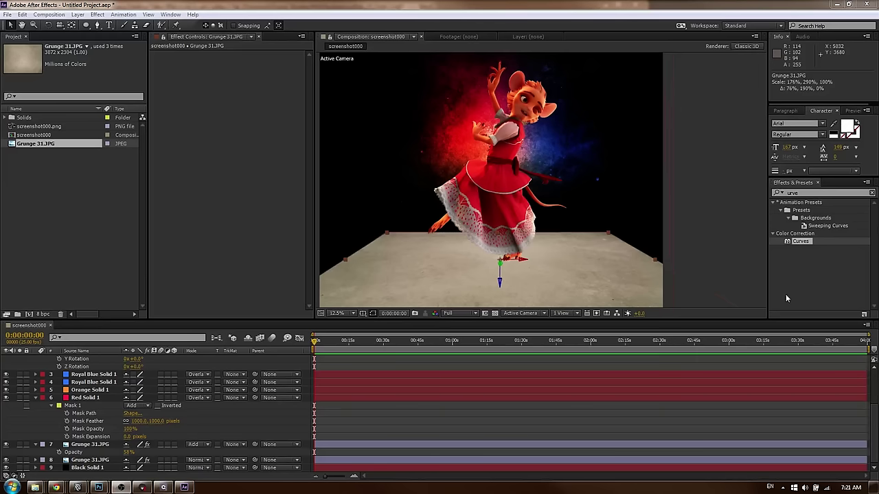
left_click(91, 461)
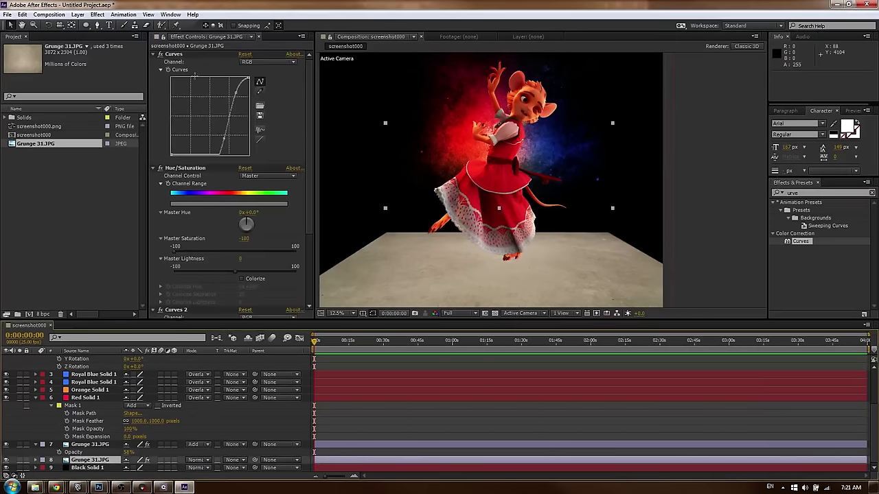
left_click(175, 55)
scroll(215, 275, "down", 3)
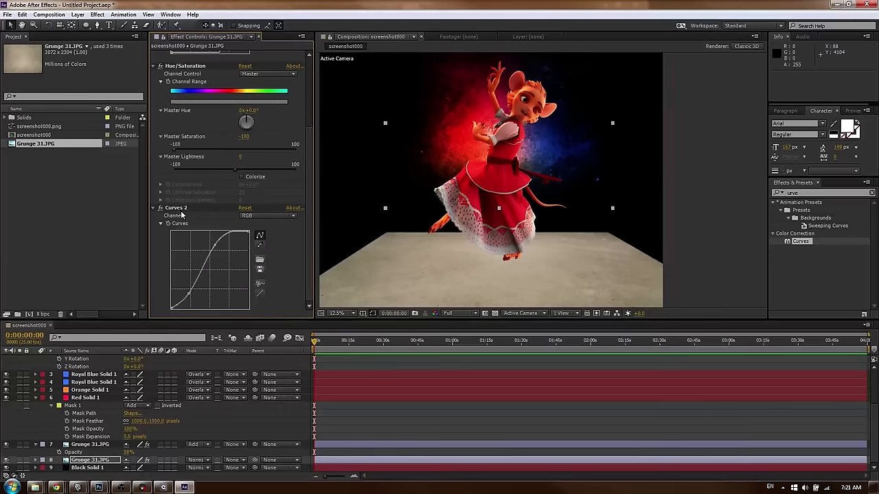
left_click(179, 208, "shift")
scroll(372, 392, "up", 3)
left_click(374, 397)
scroll(374, 397, "down", 3)
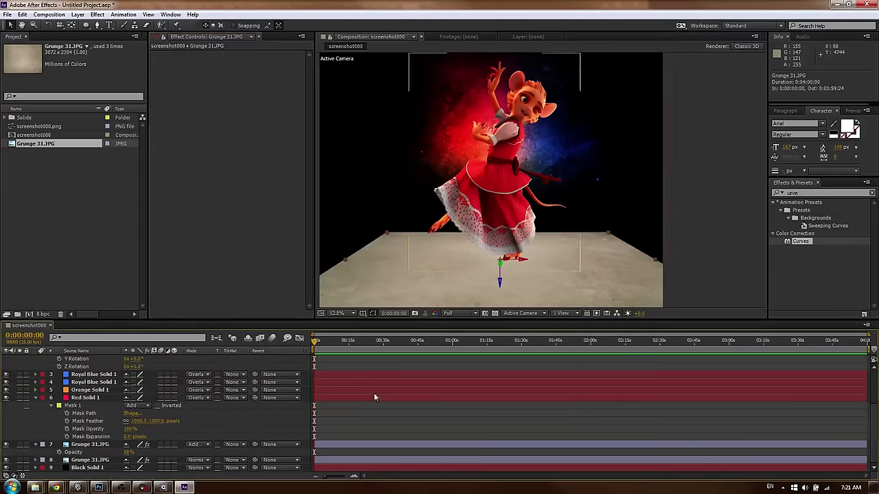
left_click(87, 444)
scroll(88, 412, "up", 3)
left_click(89, 398)
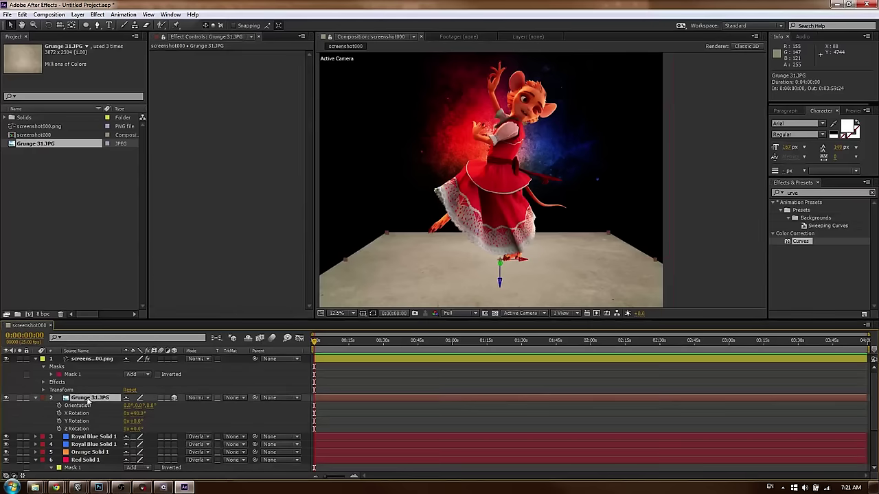
key("ctrl+v")
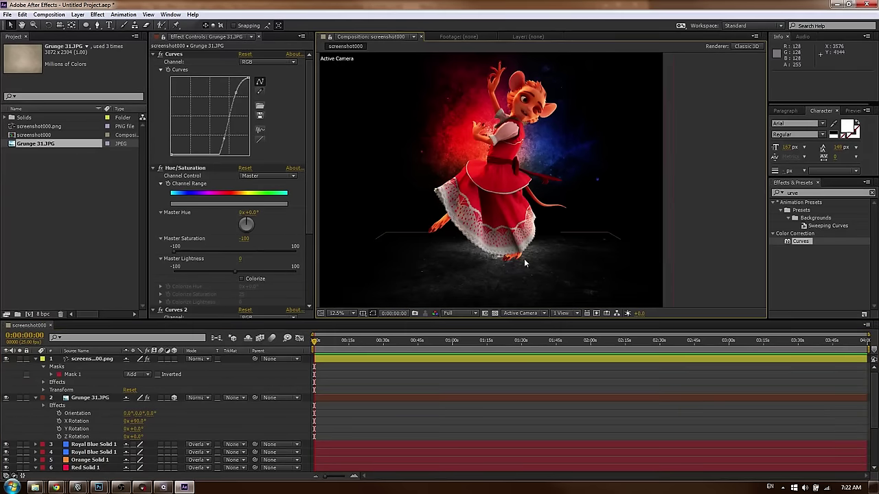
left_click(669, 298)
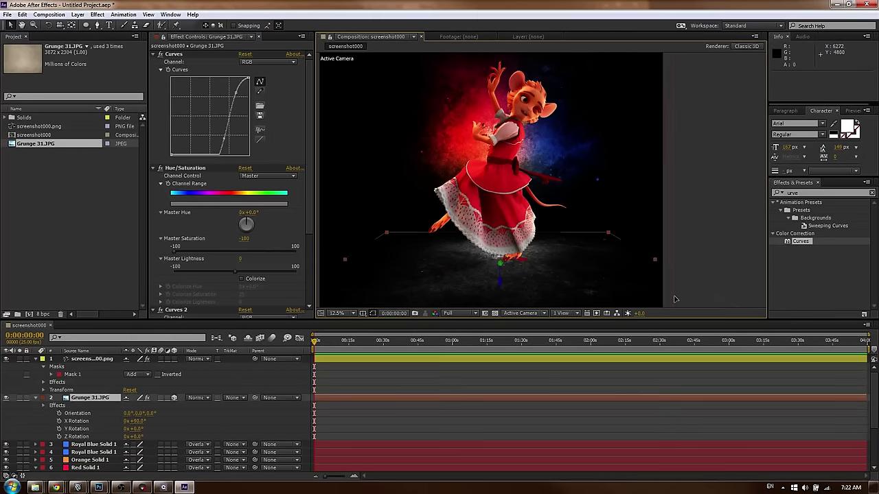
left_click(737, 238)
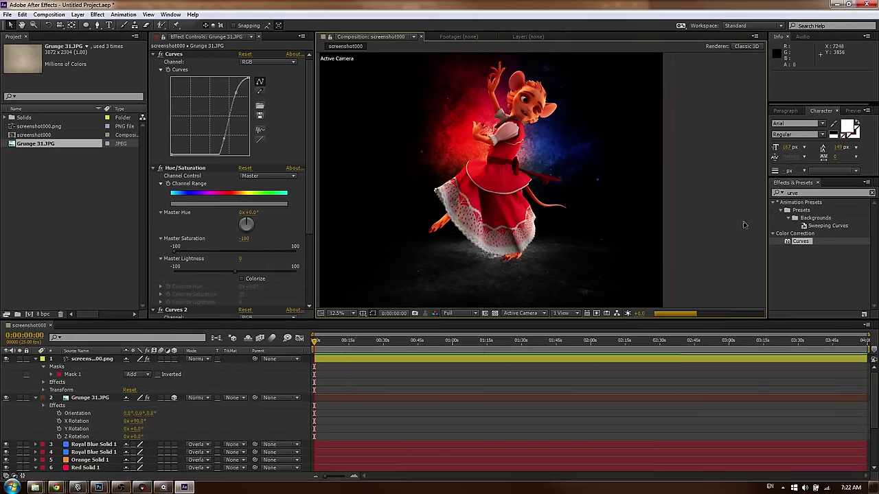
Draw a wide elliptical mask on the 3D grunge floor around the character's feet and pull its near edge up
left_click(87, 25)
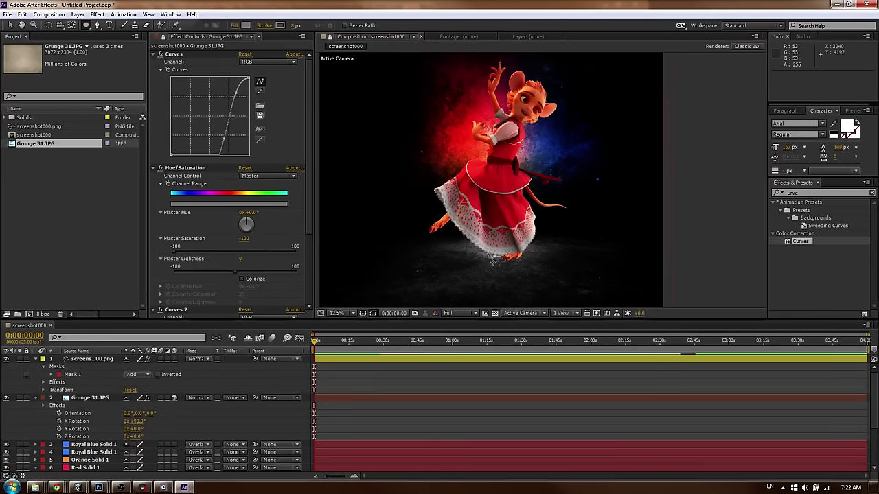
left_click(405, 397)
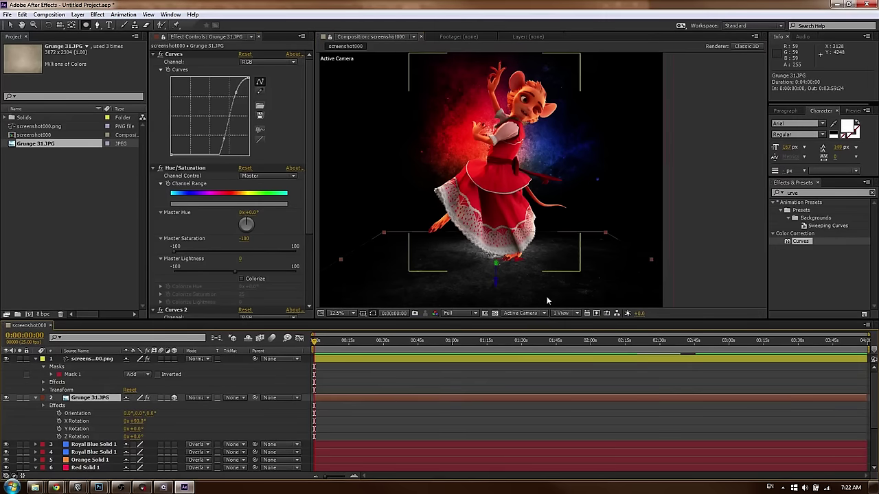
left_click_drag(496, 261, 561, 238)
middle_click_drag(502, 262, 501, 245)
key("v")
left_click(495, 294)
left_click_drag(495, 294, 495, 274)
Set the grunge floor's mask feather to 1000 pixels
left_click(101, 399)
key("m")
key("m")
key("m")
key("m")
left_click_drag(147, 421, 162, 419)
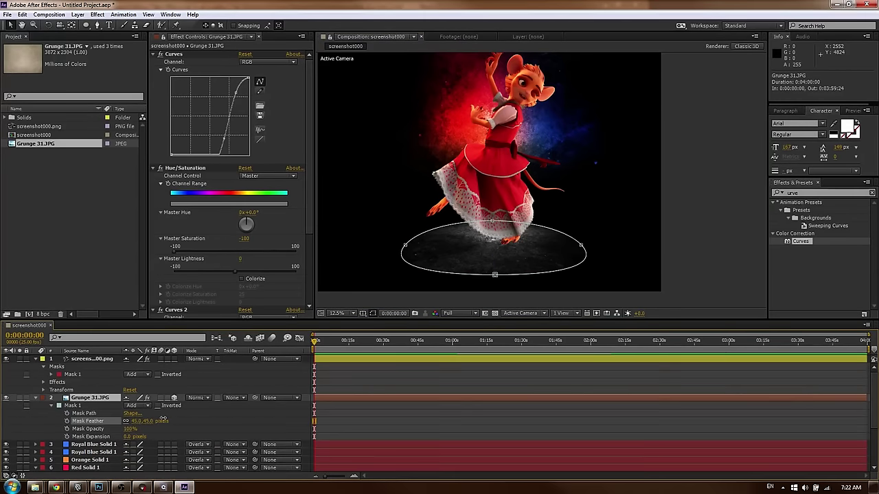
left_click(122, 488)
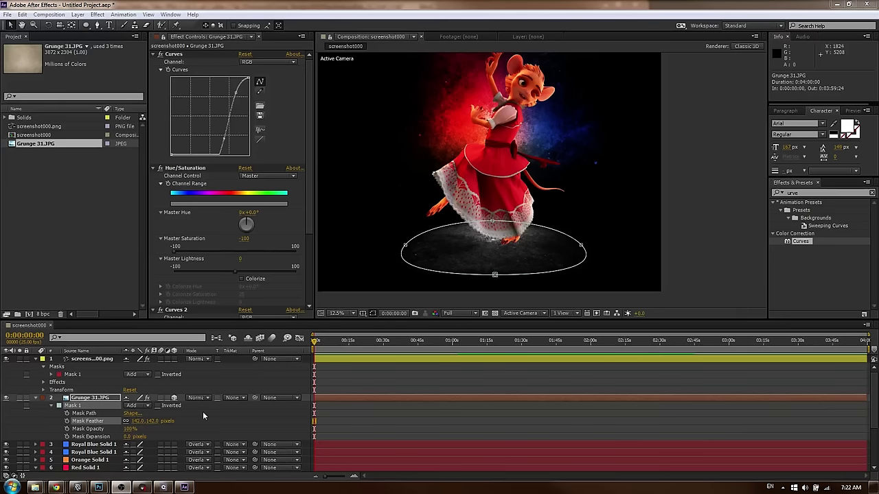
left_click_drag(149, 424, 255, 413)
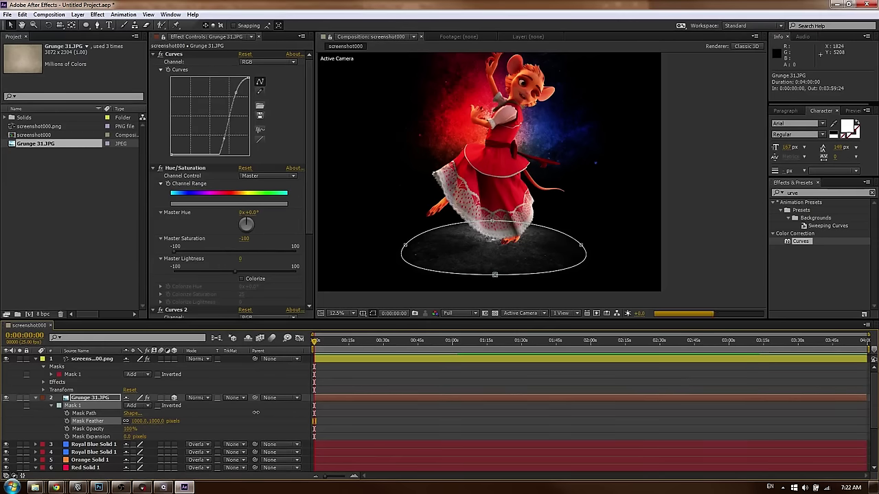
left_click(331, 416)
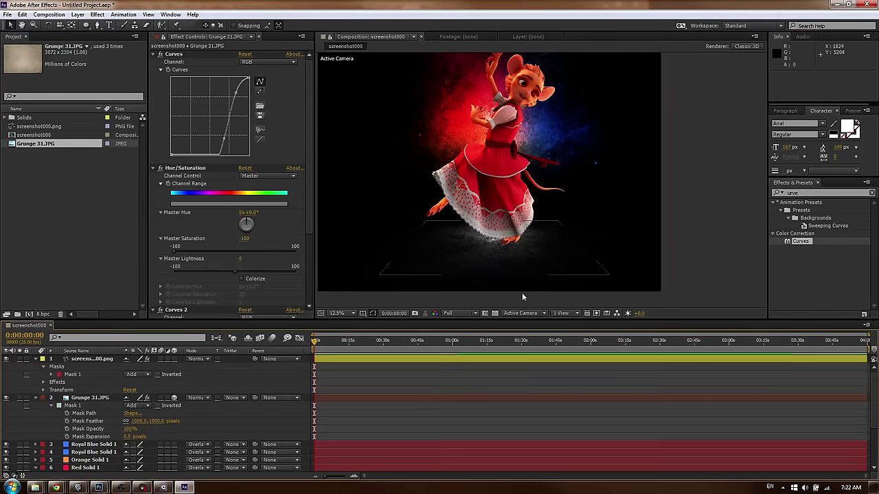
Compare the composite's floor and background colors with the Nardeen reference artwork in the browser
left_click(700, 227)
middle_click_drag(547, 147, 557, 192)
middle_click_drag(544, 225, 537, 186)
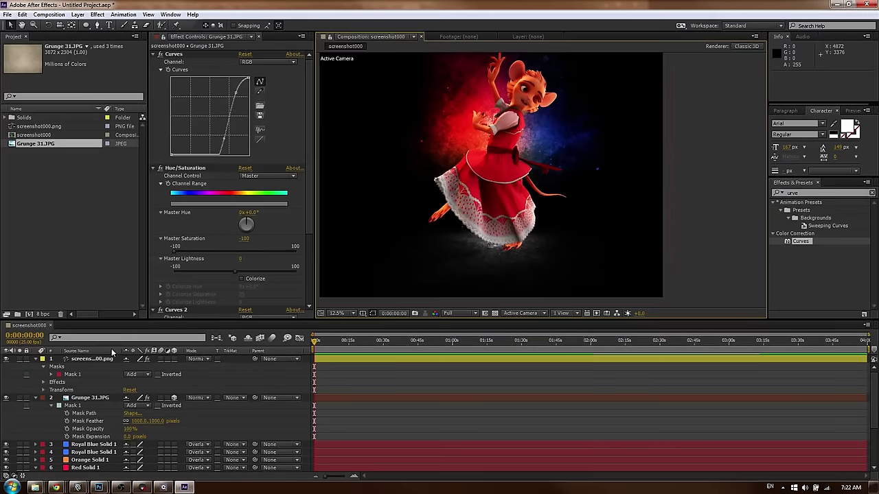
left_click(93, 444)
left_click(90, 467)
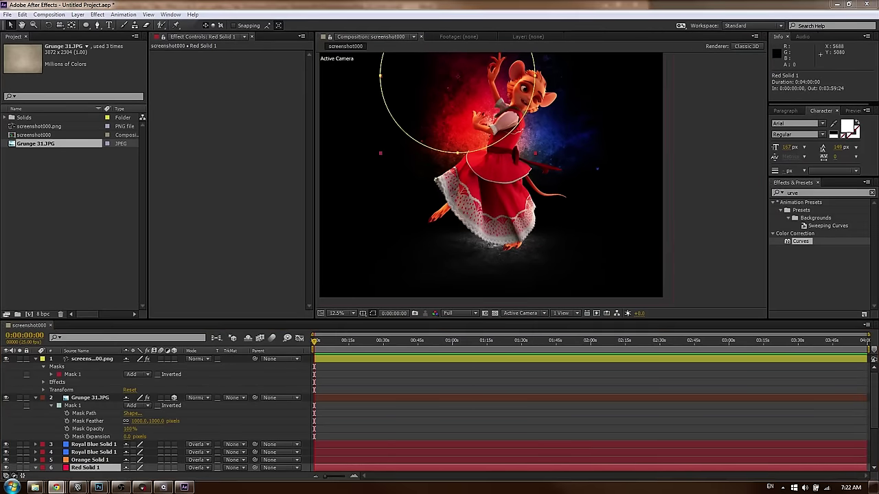
left_click_drag(520, 0, 484, 23)
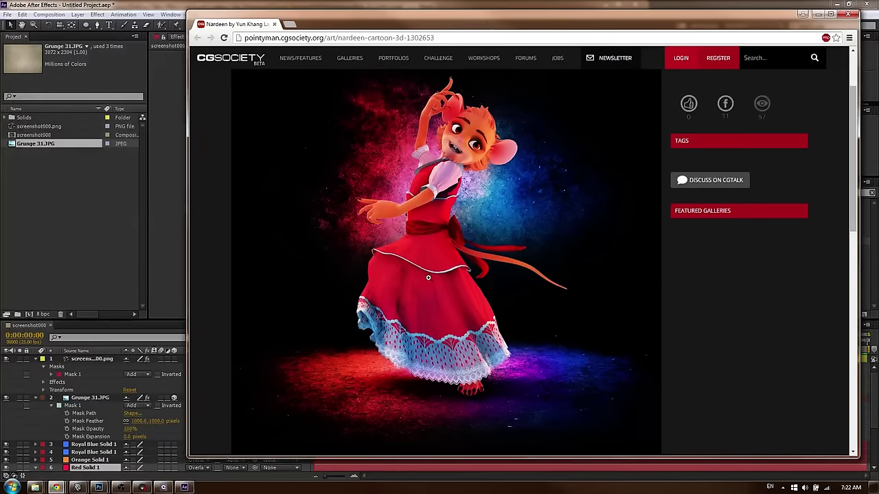
key("alt+Tab")
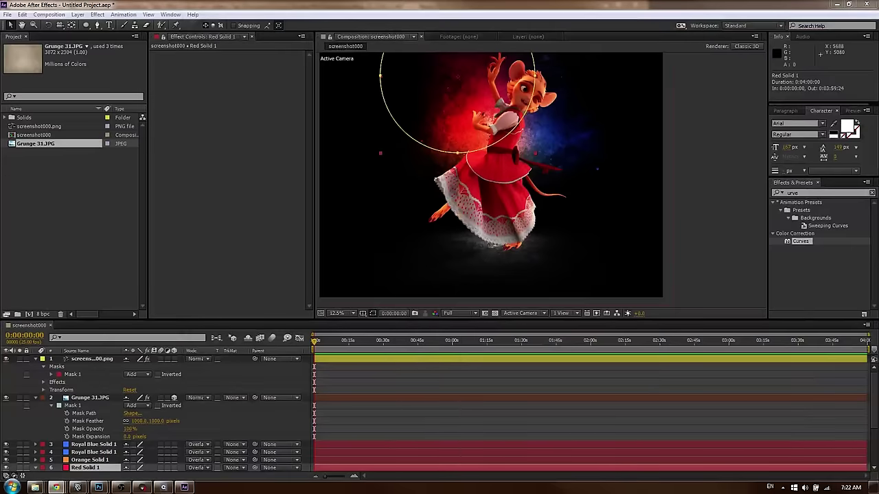
left_click(684, 141)
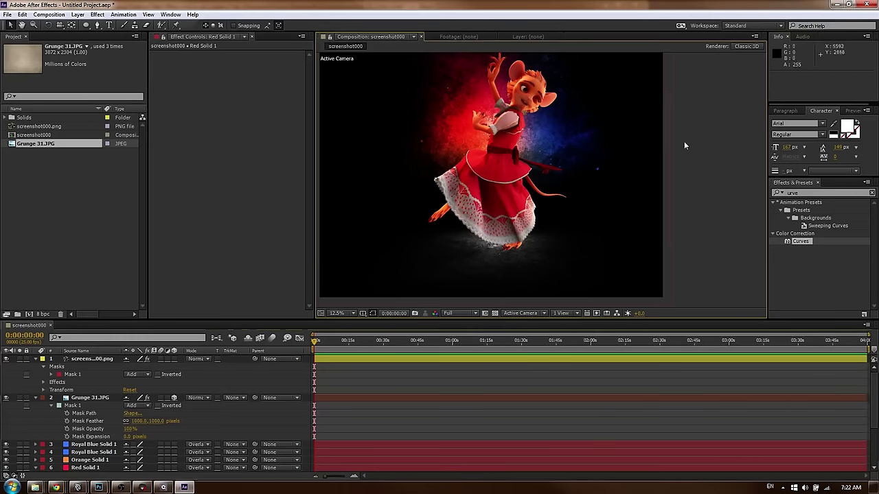
left_click(465, 119)
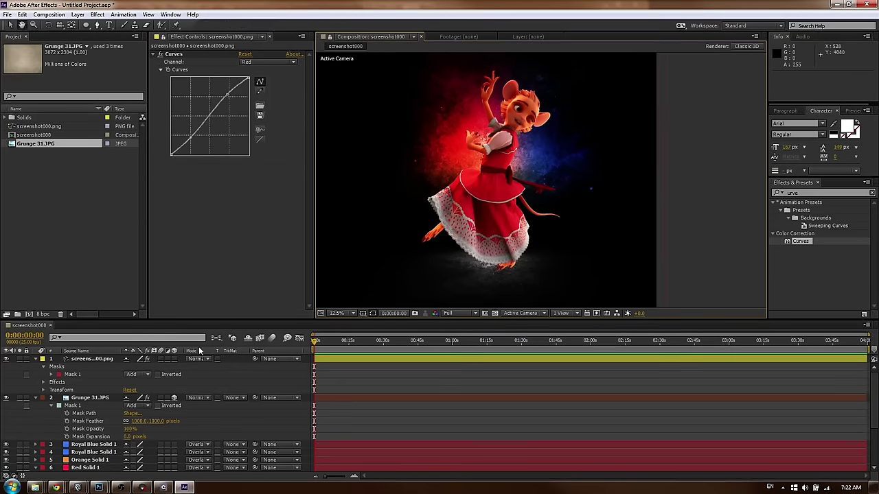
Copy Orange Solid 1 to just above the 3D grunge floor layer and move the copy down over the floor beside the character's feet
key("v")
left_click(90, 460)
key("ctrl+c")
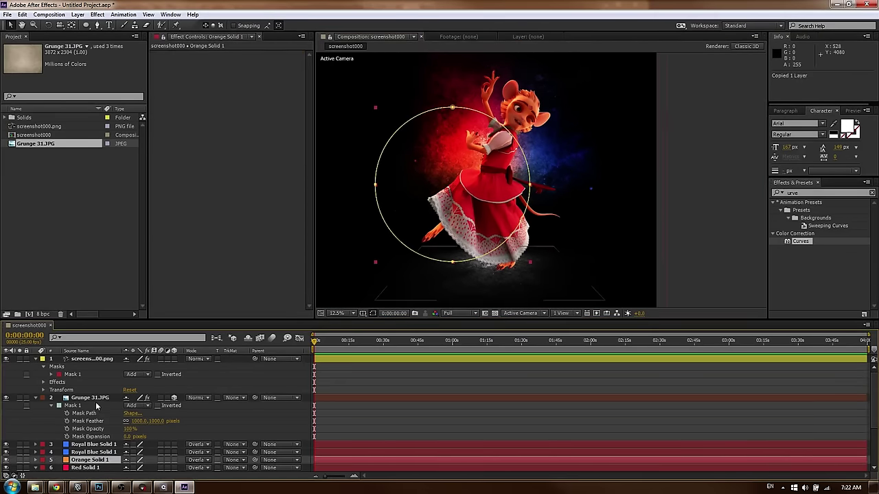
left_click(92, 396)
key("ctrl+v")
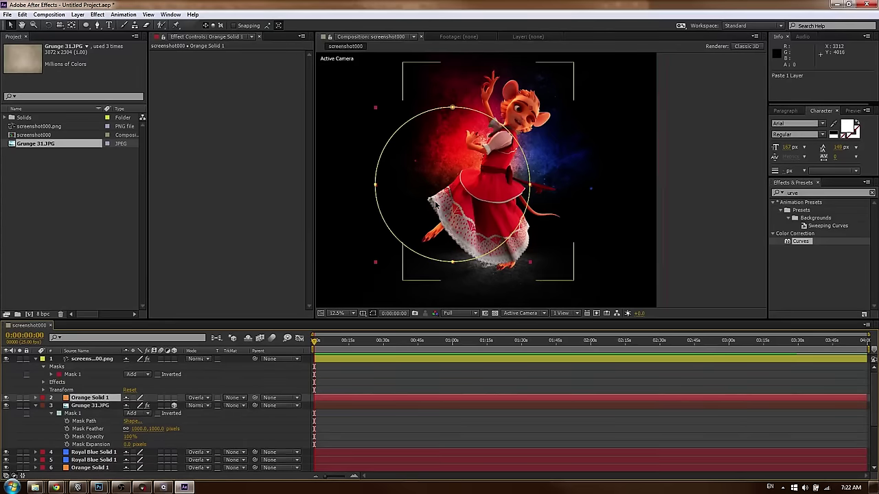
left_click_drag(480, 241, 439, 260)
Copy Royal Blue Solid 1 above the copied orange solid and move it down to the floor on the tail side, at about 4312, 4444
left_click(80, 458)
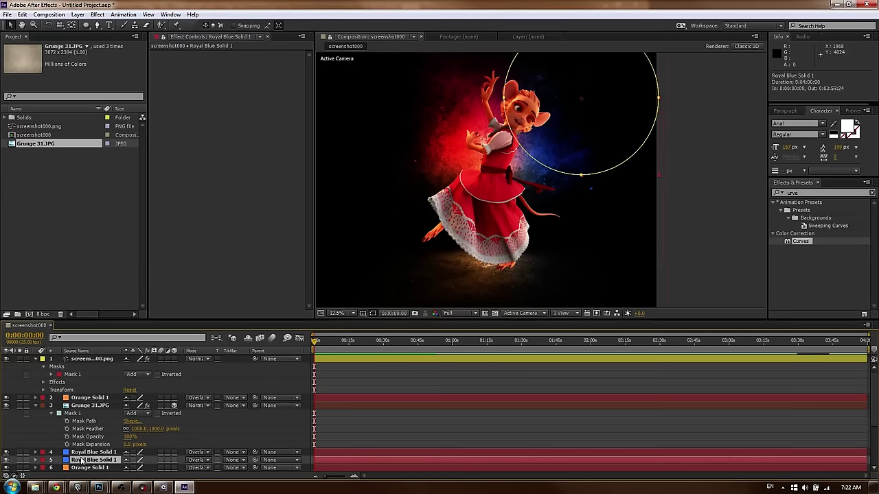
left_click(94, 391)
left_click(93, 400)
key("ctrl+v")
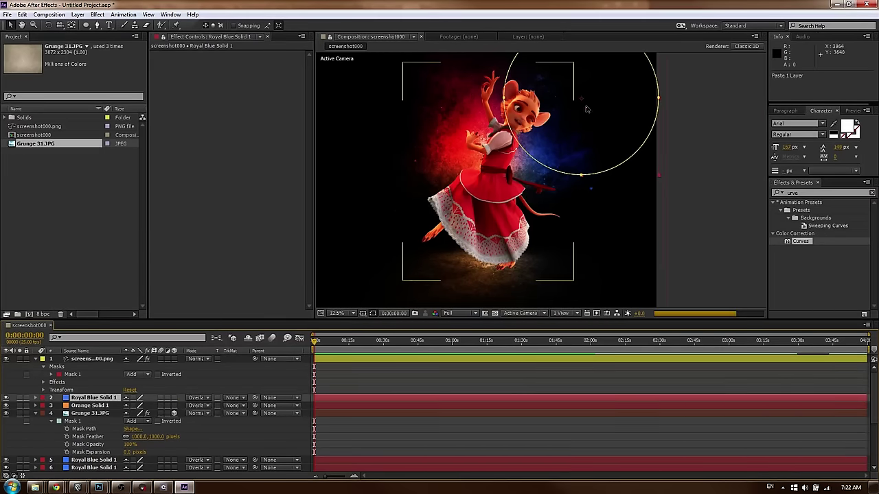
left_click_drag(576, 101, 555, 290)
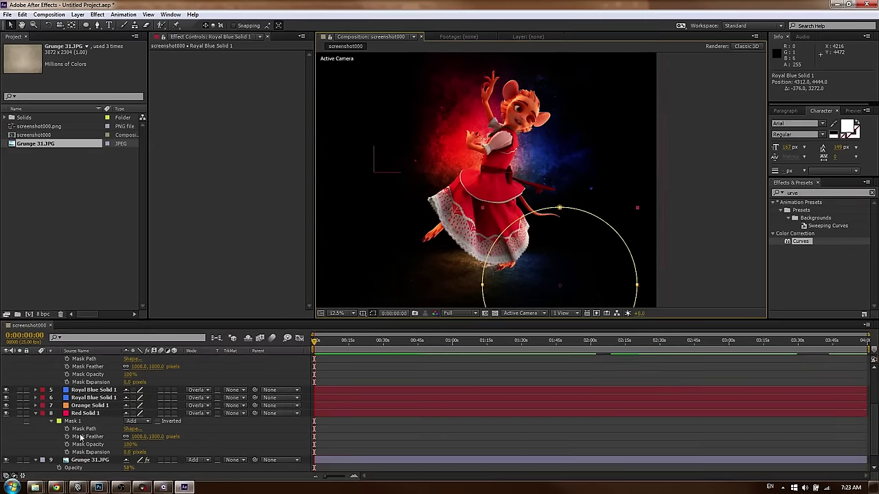
Copy Red Solid 1 above the copied blue solid and move it down onto the floor below the skirt
left_click(86, 413)
scroll(92, 414, "up", 3)
key("ctrl+c")
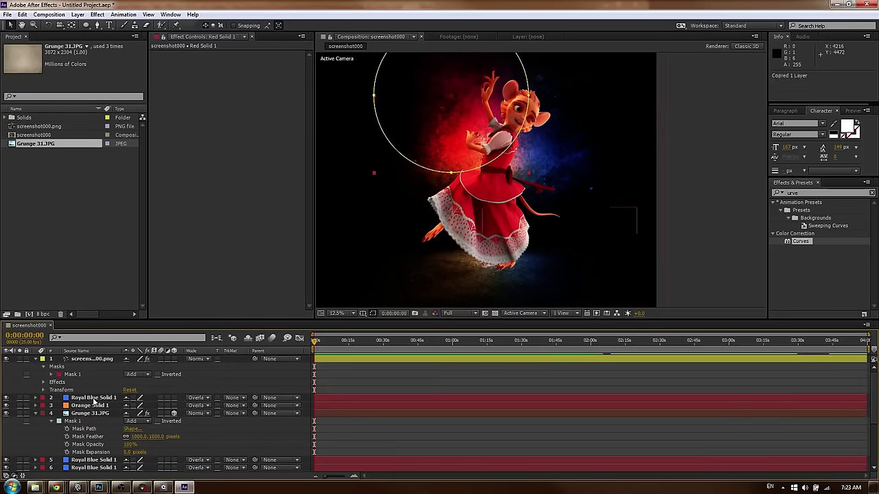
left_click(98, 398)
key("ctrl+v")
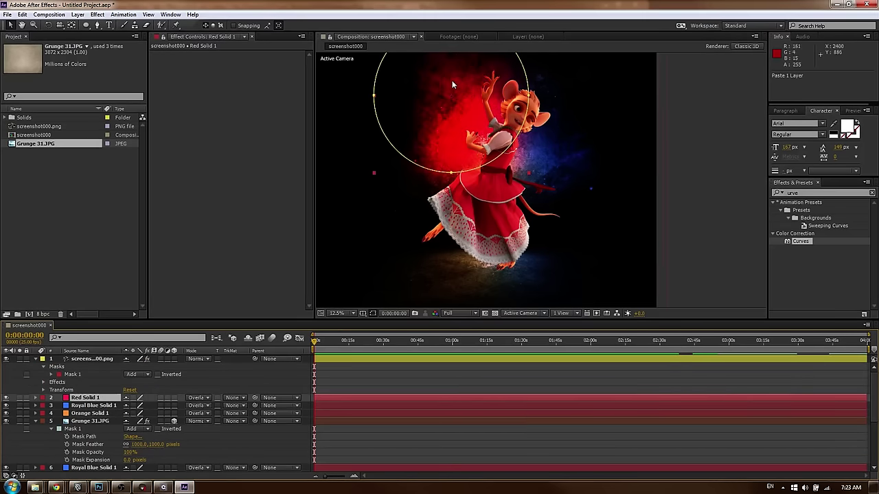
left_click_drag(452, 81, 484, 275)
Recolor the red solid over the floor to orange FF7B2C, creating a new solid for that layer only
left_click(92, 399)
key("ctrl+shift+y")
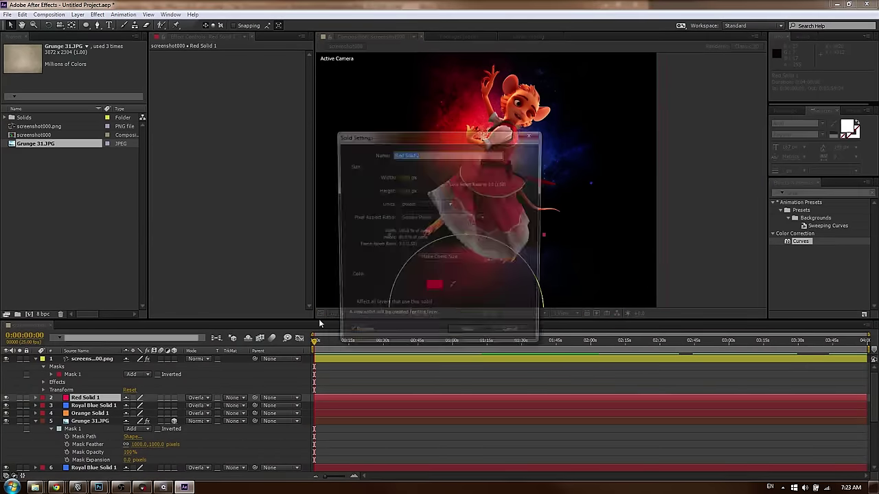
left_click(435, 287)
left_click(358, 192)
left_click_drag(469, 136, 237, 128)
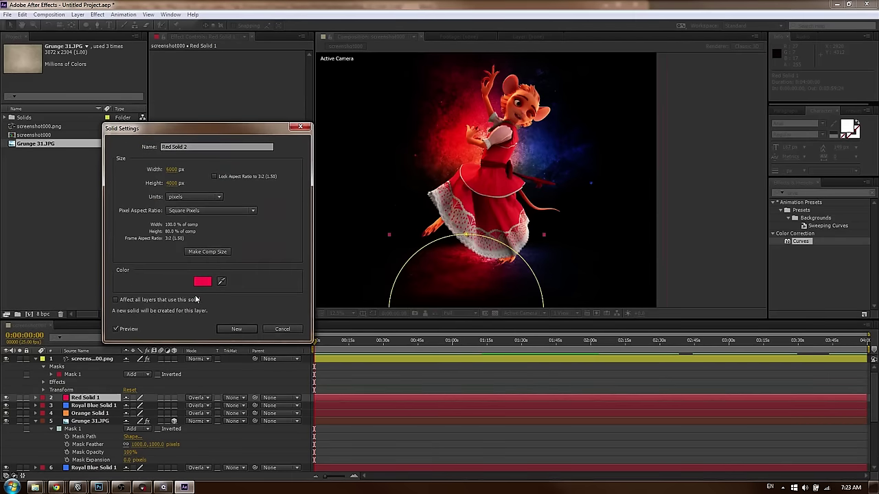
left_click(202, 281)
left_click_drag(285, 287, 286, 303)
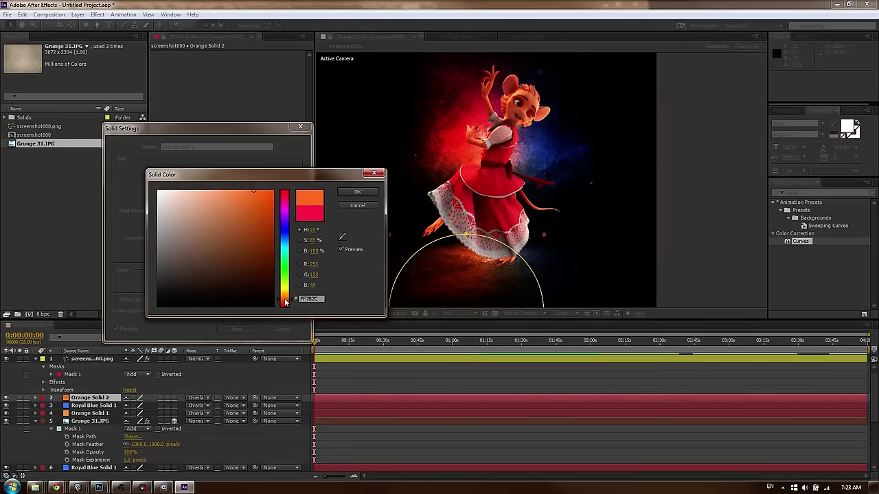
left_click(357, 191)
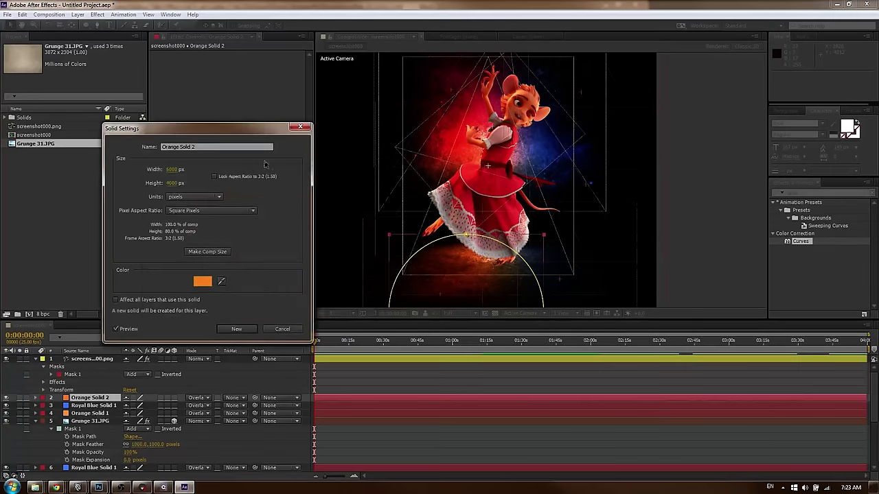
left_click(235, 329)
left_click(669, 184)
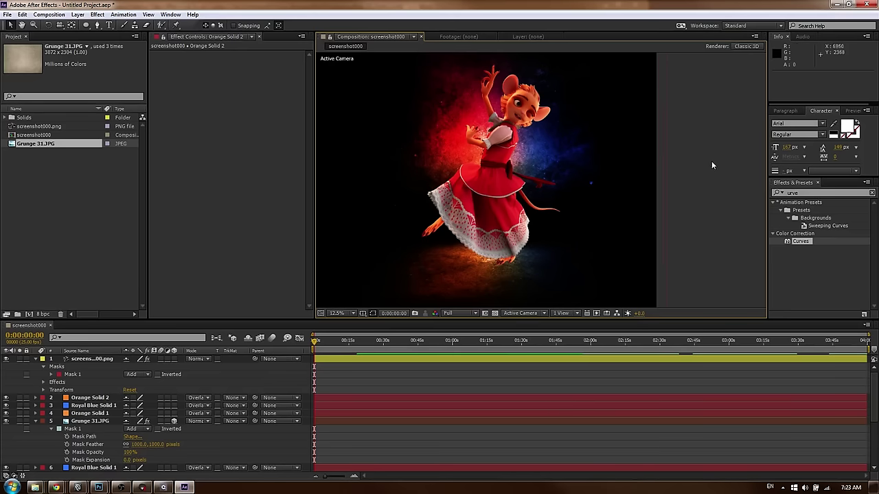
Hide and reshow the background Red Solid 1 to check its glow, and try nudging it away from the character
scroll(96, 426, "down", 3)
left_click(85, 398)
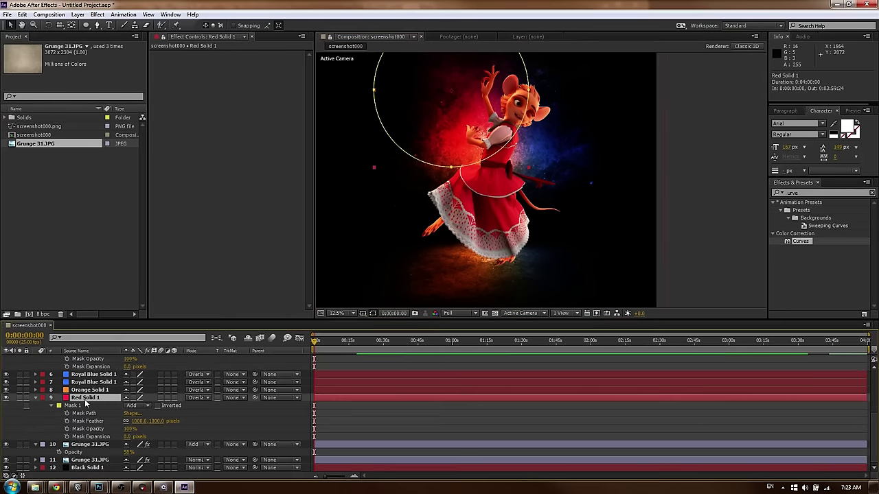
left_click(6, 398)
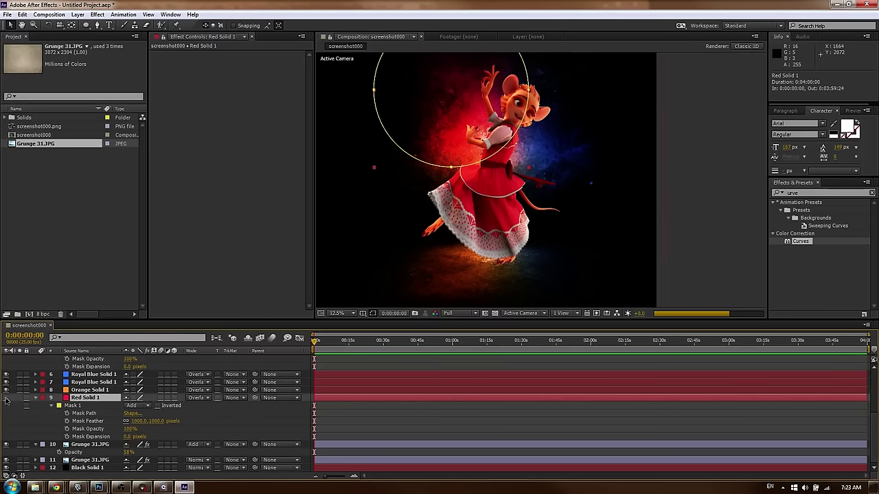
left_click(6, 398)
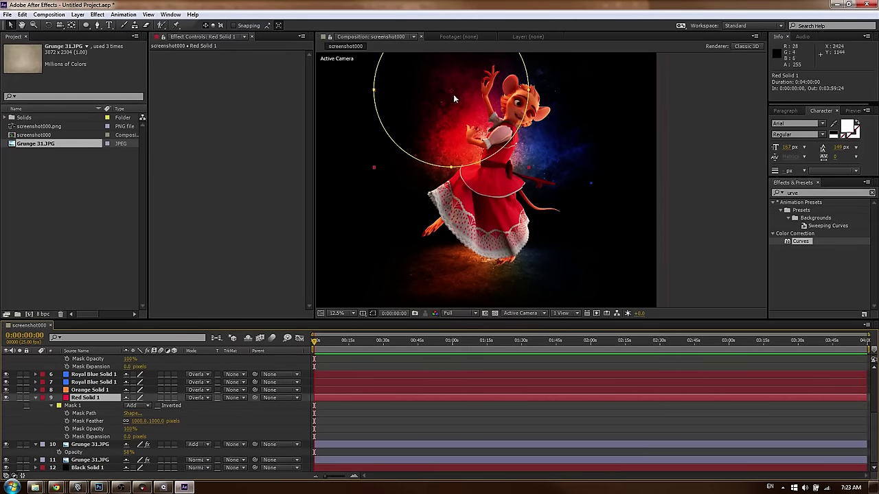
left_click_drag(452, 95, 440, 96)
Move the background Orange Solid 1 down and away from the character to about 1848, 3132
left_click(85, 391)
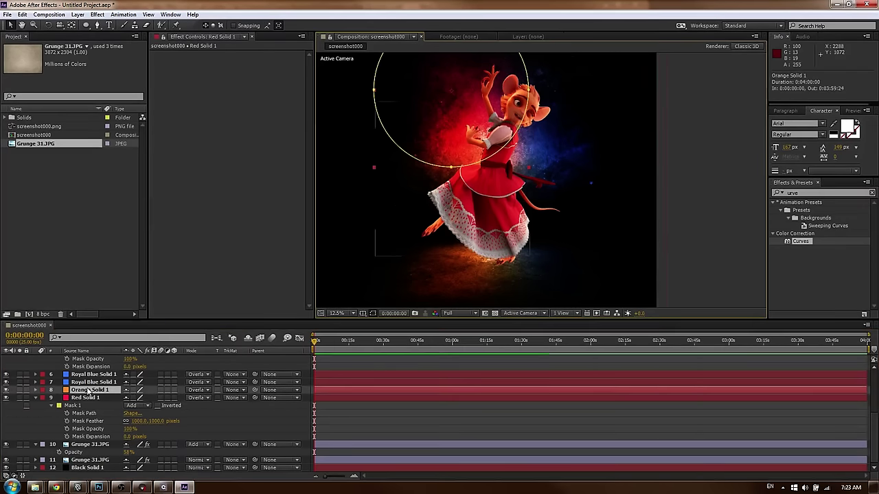
left_click_drag(454, 172, 422, 198)
left_click(721, 165)
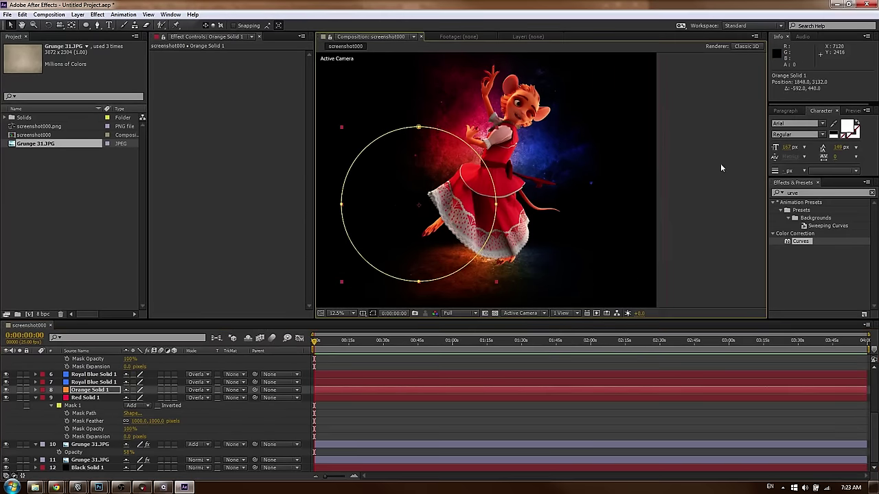
Examine the overall background glow and the tinted grunge floor around the character's feet up close
key("space")
left_click_drag(641, 170, 644, 178)
key("v")
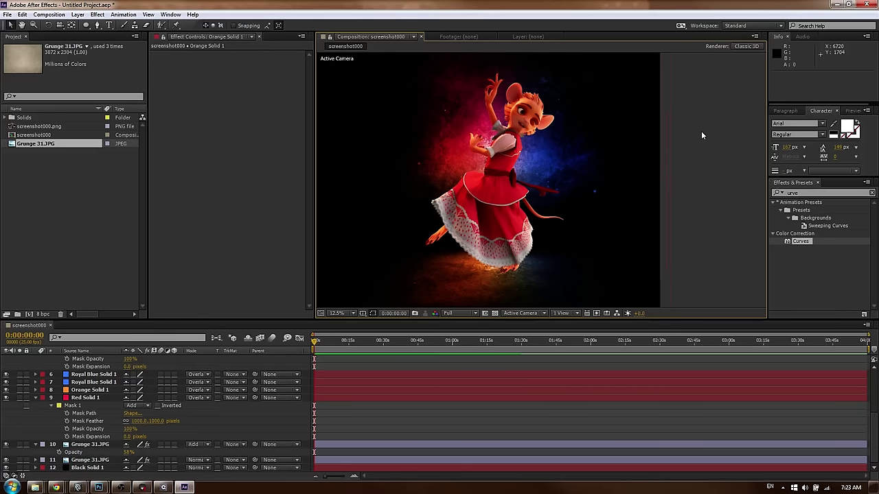
scroll(517, 159, "up", 2)
scroll(517, 159, "down", 1)
mouse_move(637, 143)
left_mouse_down()
mouse_move(640, 131)
mouse_move(630, 143)
left_mouse_up()
left_click_drag(467, 240, 465, 186)
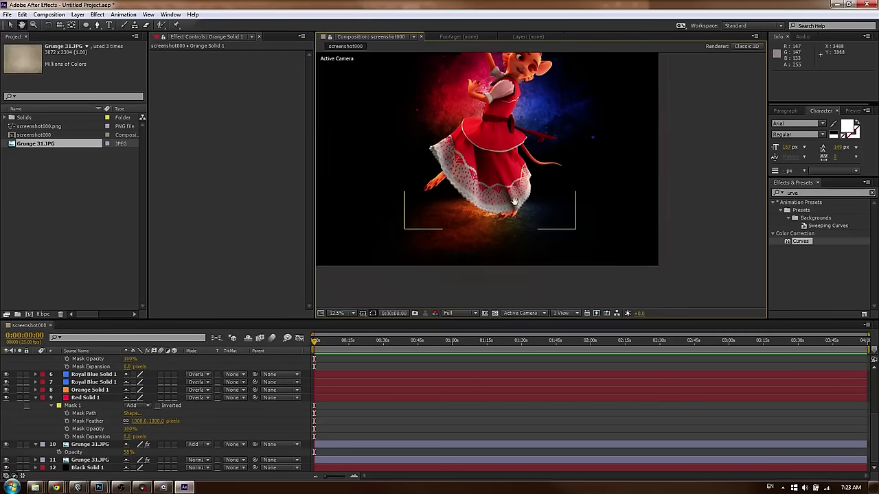
scroll(464, 186, "up", 2)
left_click_drag(471, 227, 580, 90)
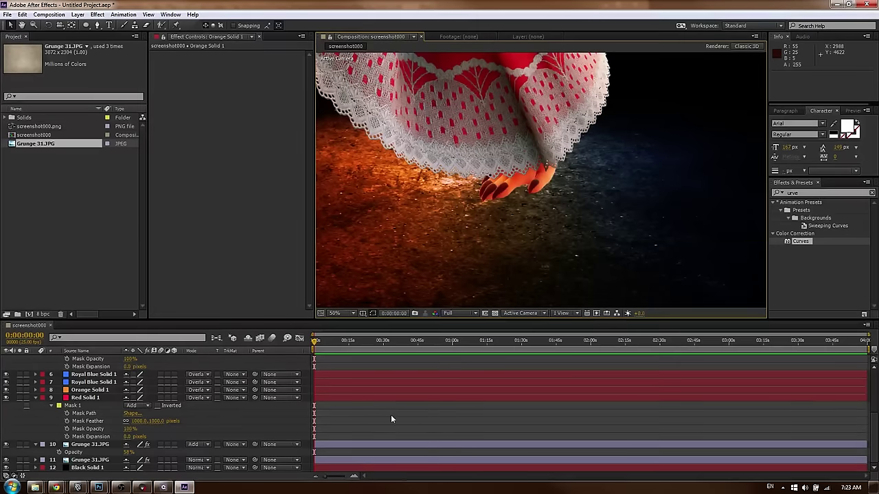
scroll(465, 193, "down", 2)
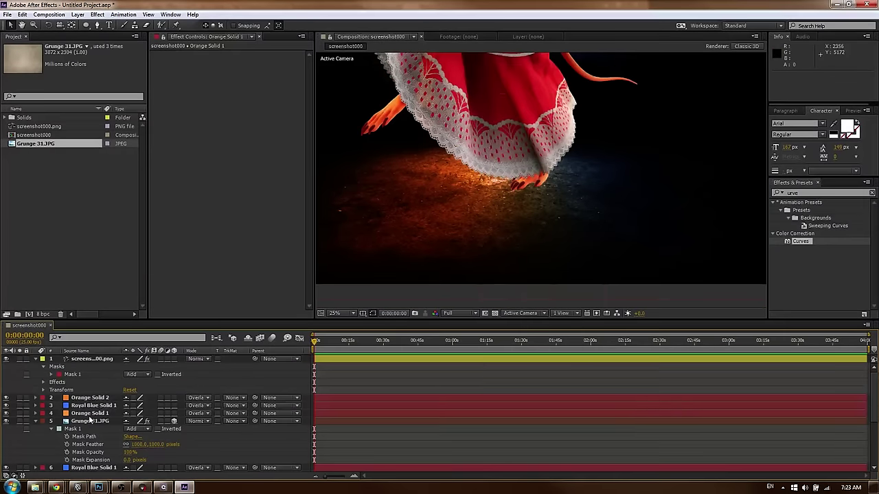
Create a black solid directly above Orange Solid 2 and make it a 3D layer
left_click(94, 405)
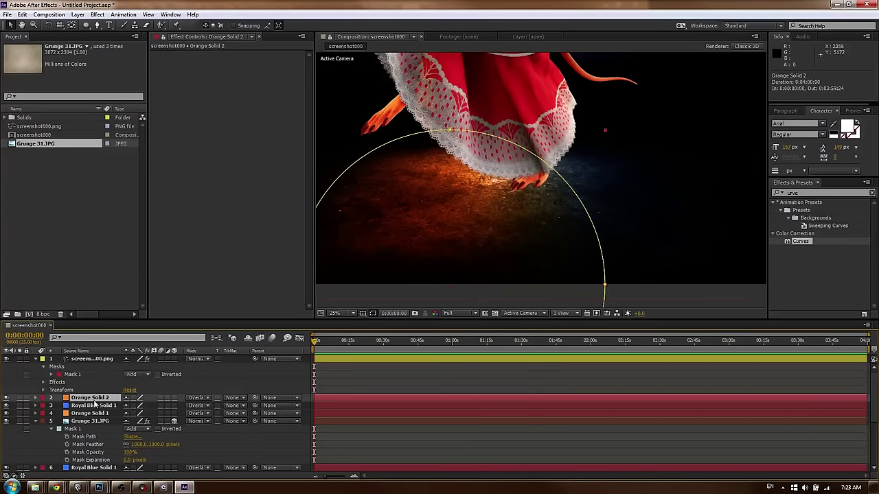
key("ctrl+y")
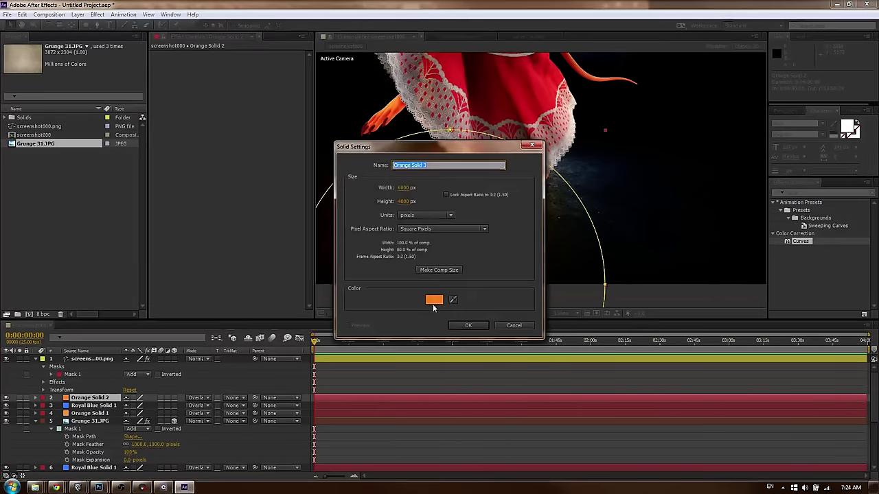
left_click(434, 303)
left_click_drag(179, 263, 53, 408)
key("Return")
key("Return")
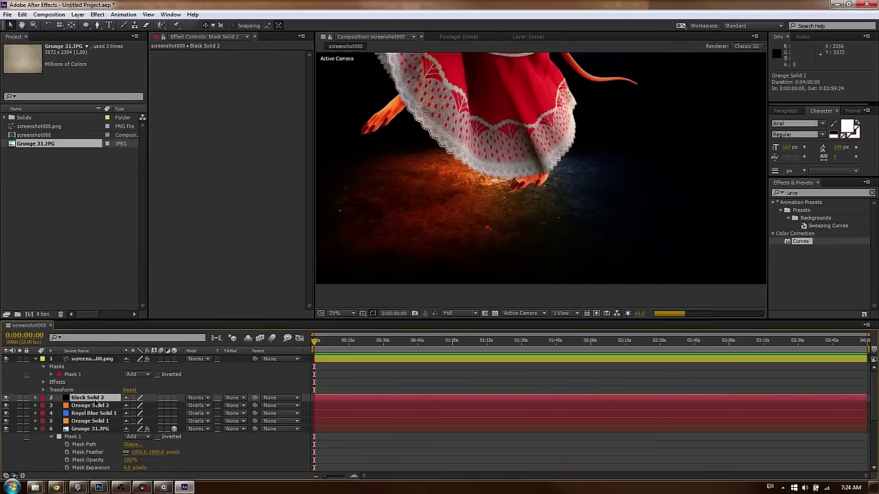
left_click(174, 398)
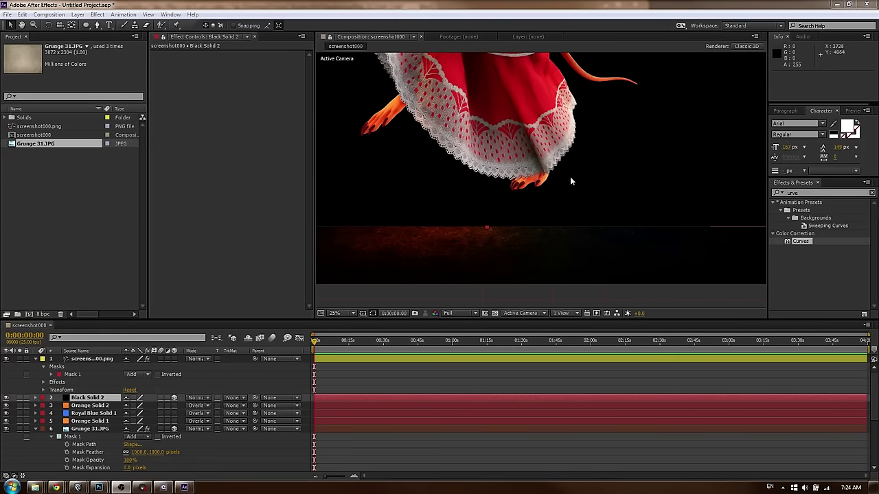
Set the black solid's X rotation to 90° and move it down under the character's feet to about 3264, 4140
middle_click_drag(590, 150, 559, 262)
scroll(536, 206, "down", 1)
key("w")
key("r")
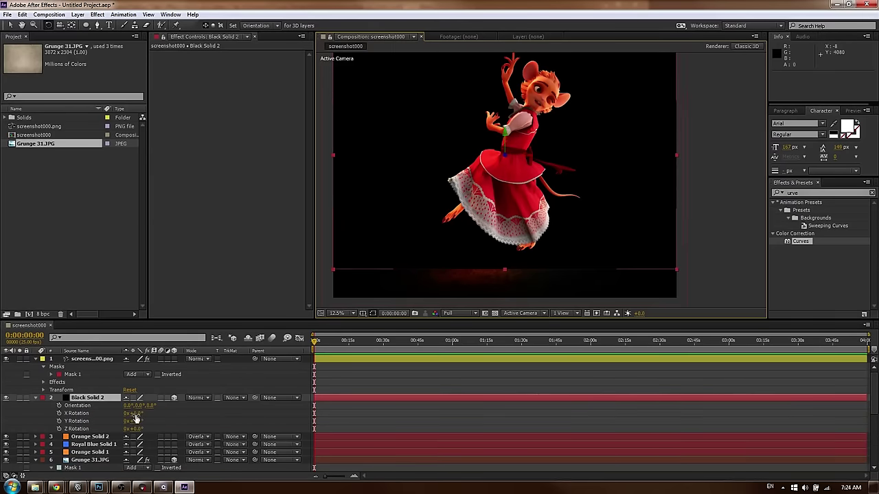
left_click(136, 414)
type("90")
key("Return")
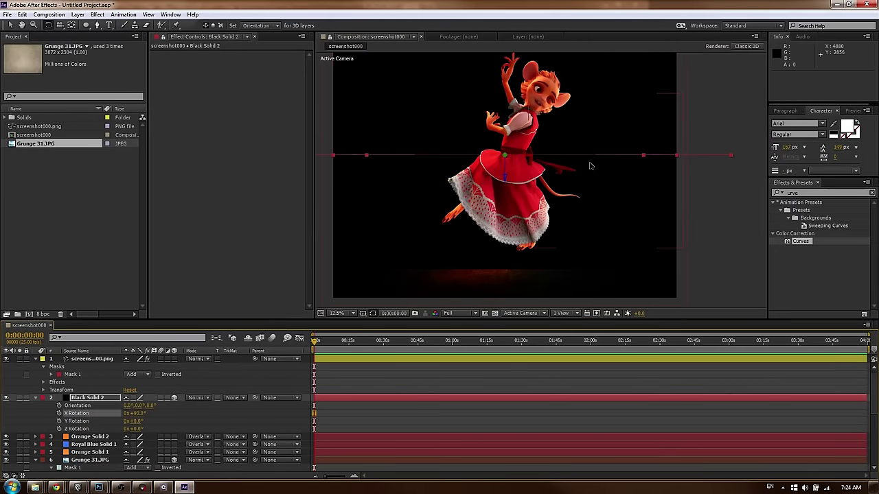
left_click_drag(559, 159, 578, 252)
Resize the black solid under the feet to 1000 by 1000 pixels
key("ctrl+shift+y")
key("Tab")
type("100")
key("Tab")
type("1000")
left_click(238, 329)
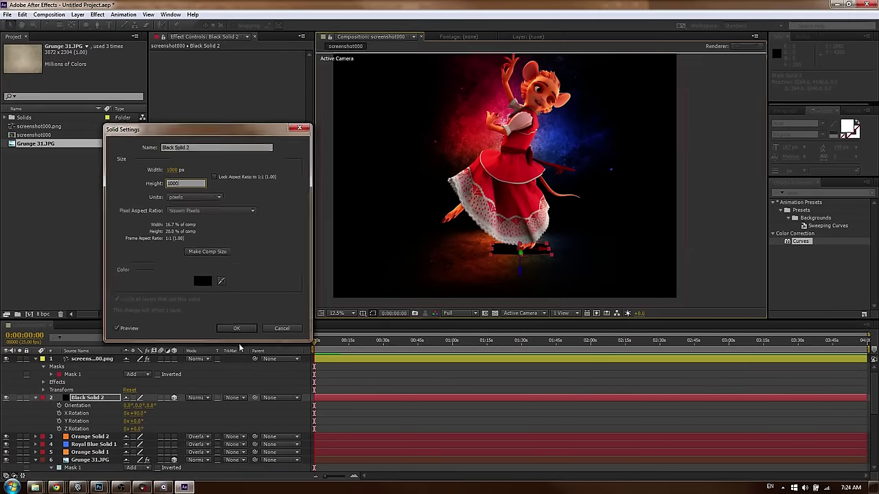
scroll(533, 259, "up", 1)
middle_click_drag(538, 271, 571, 151)
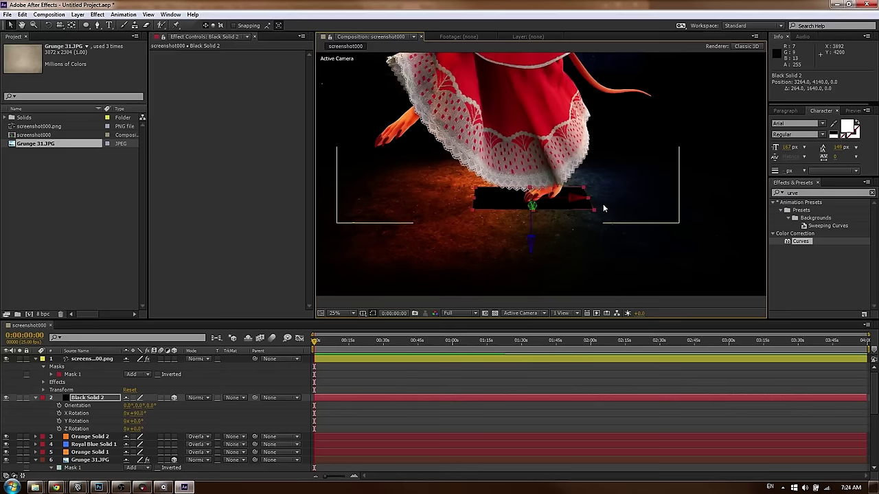
Scale the black solid under the feet up to 234% and move it sideways to about 2604, 4140
left_click_drag(593, 209, 636, 225)
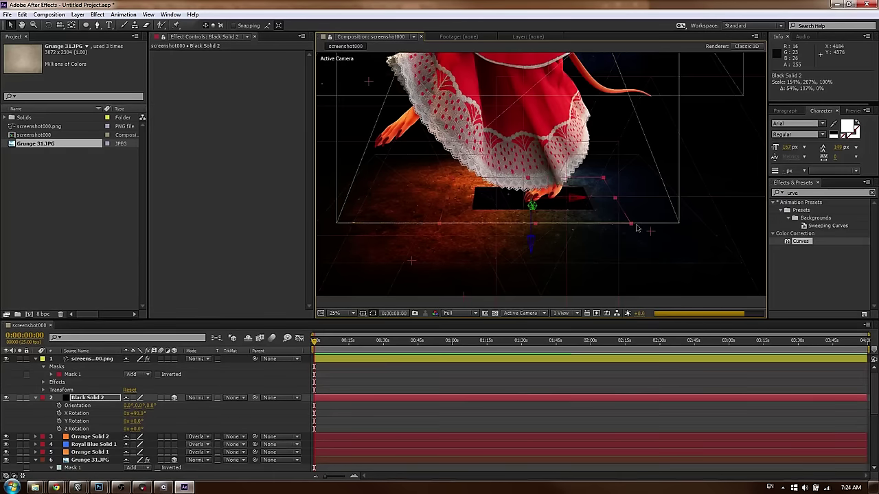
left_click(86, 25)
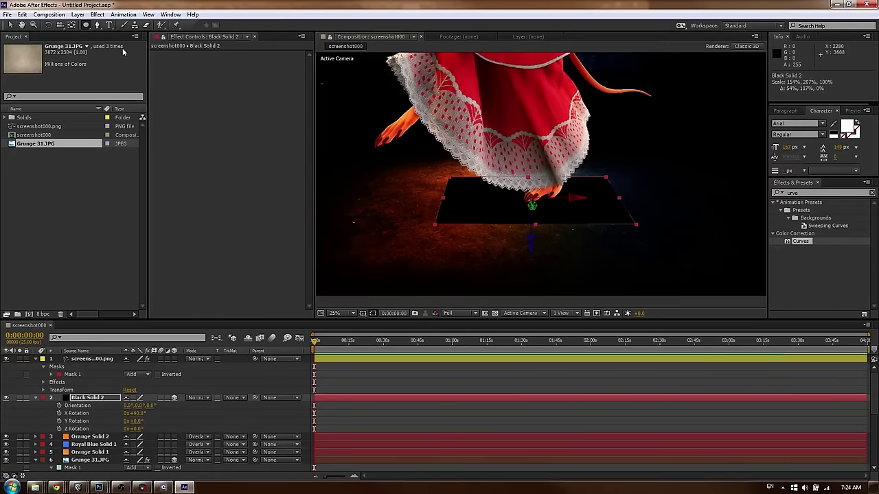
key("v")
left_click_drag(636, 225, 753, 302)
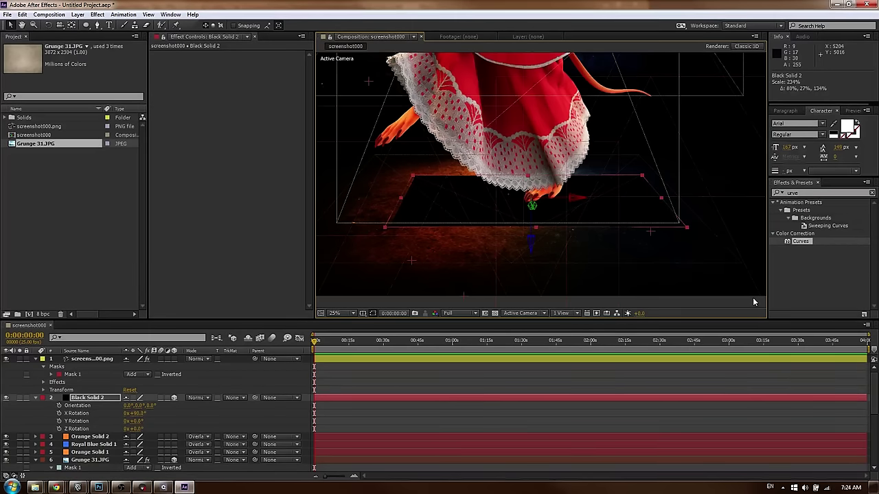
left_click_drag(558, 203, 483, 199)
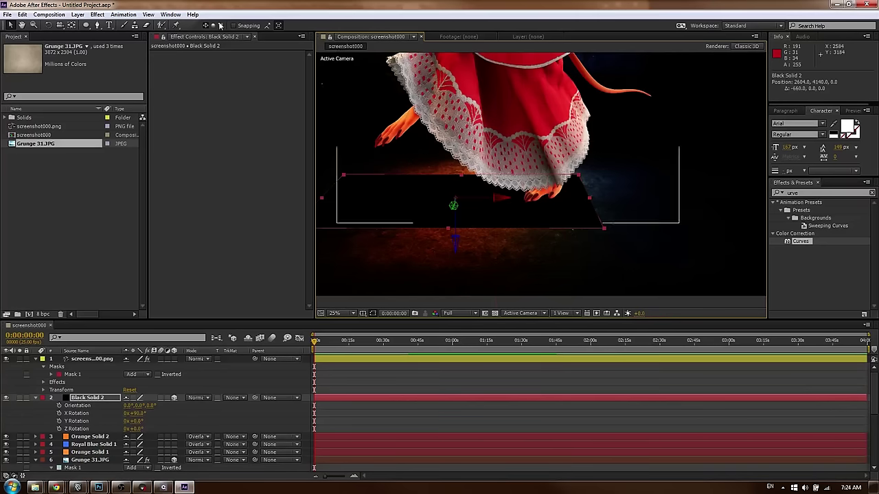
Draw a flat elliptical mask on the black solid with the Pen tool, reaching from beneath the skirt to the standing foot
key("g")
left_click(576, 191)
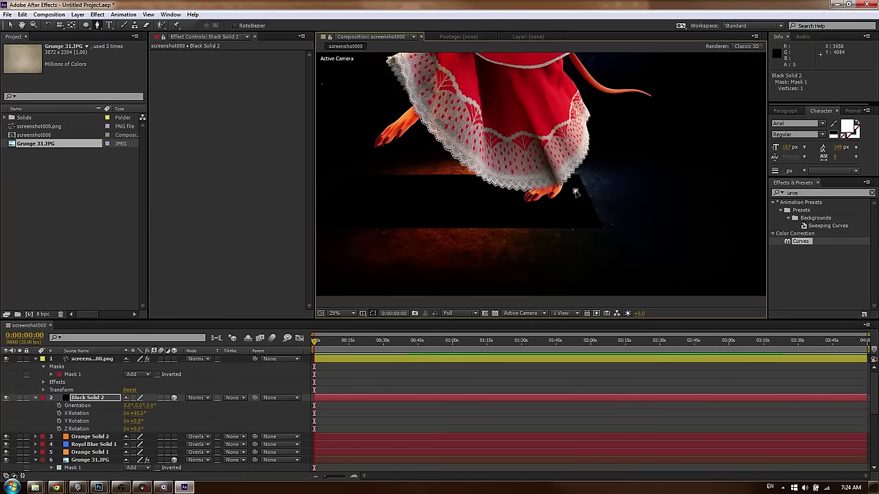
left_click_drag(342, 197, 336, 206)
left_click_drag(452, 220, 495, 219)
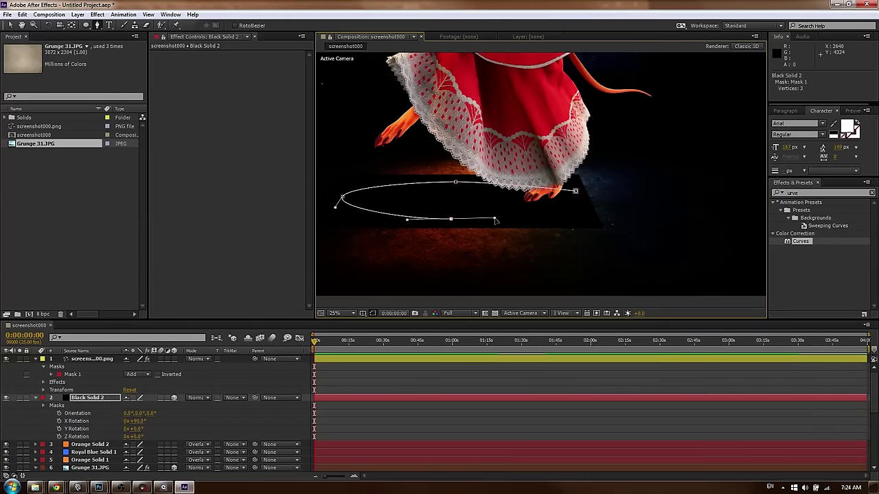
left_click(576, 194)
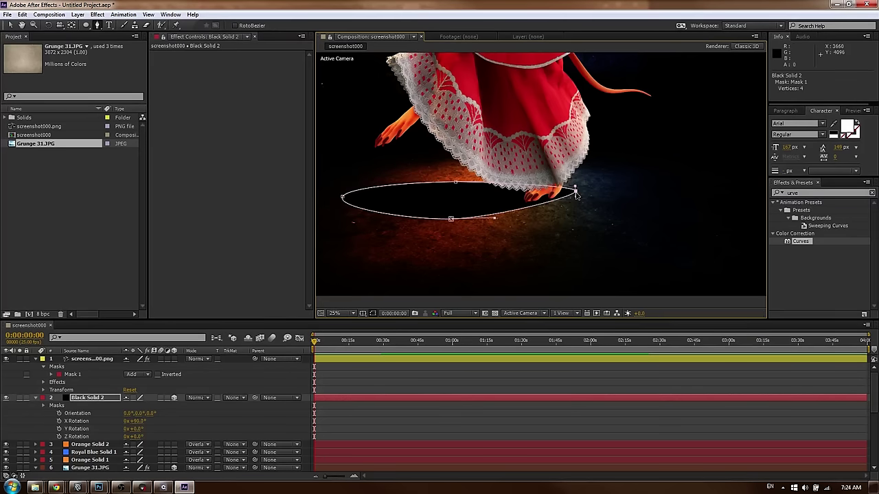
left_click_drag(576, 197, 589, 212)
Reveal the black solid's mask properties and set the Mask Feather to 287 pixels
left_click(100, 398)
key("m")
key("m")
key("m")
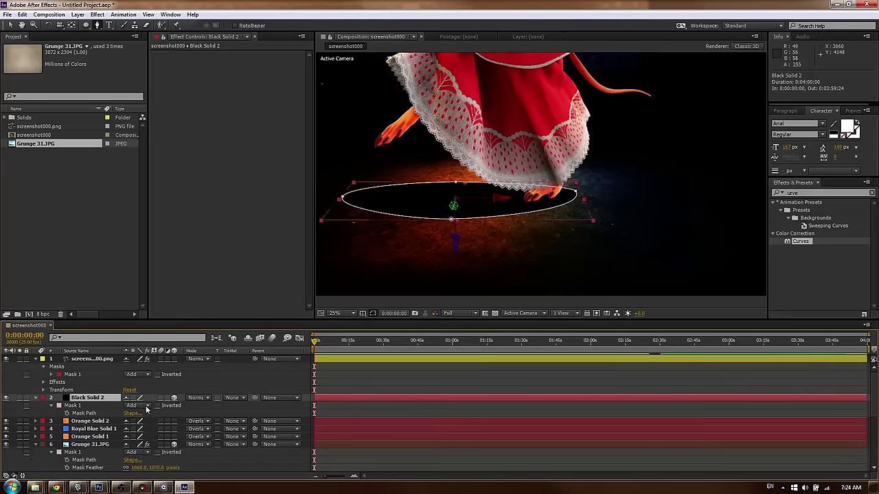
key("m")
left_click_drag(146, 421, 278, 403)
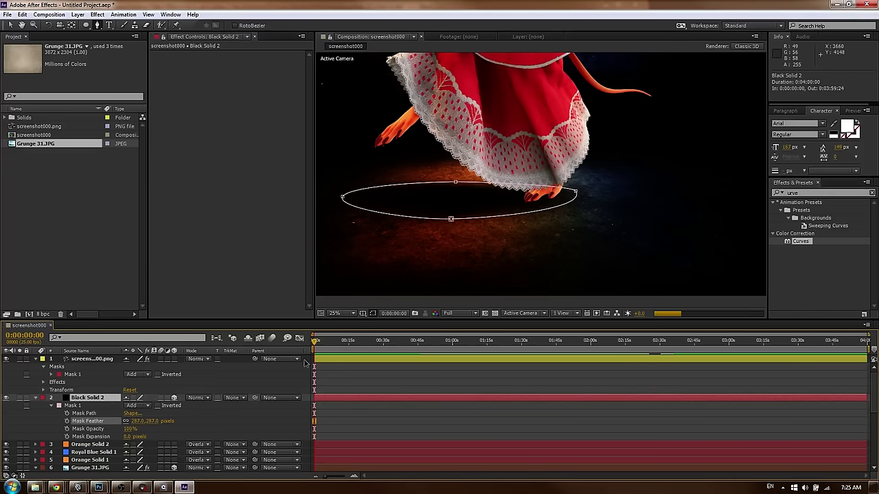
Shift the whole feathered ellipse slightly away from the blue side so its edge ends at the foot, and review the composition
left_click(576, 195)
left_click_drag(578, 196, 606, 193)
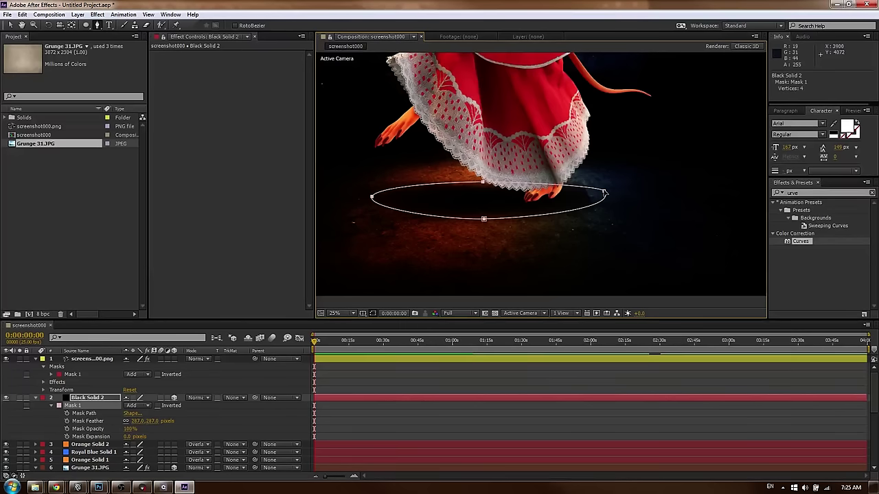
key("ctrl+z")
left_click_drag(566, 191, 563, 190)
key("shift+Left")
key("shift+Left")
key("shift+Left")
key("shift+Left")
key("shift+Left")
key("shift+Left")
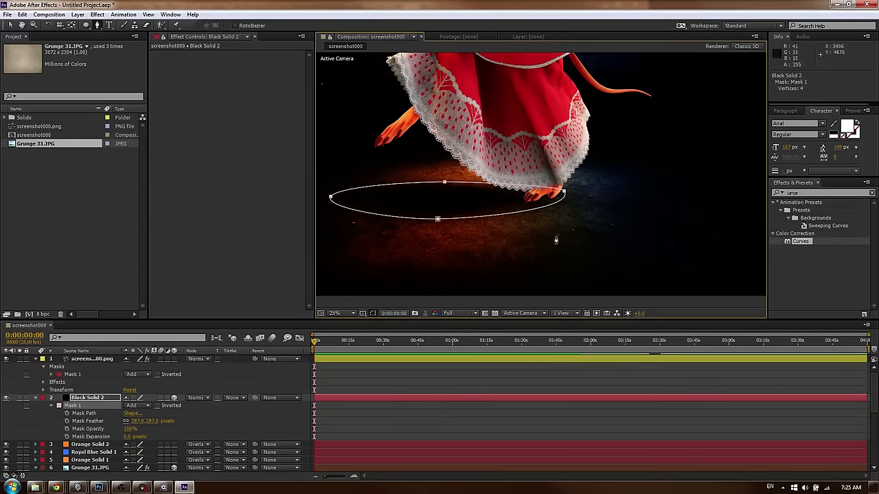
left_click(497, 450)
left_click(492, 405)
scroll(528, 186, "down", 2)
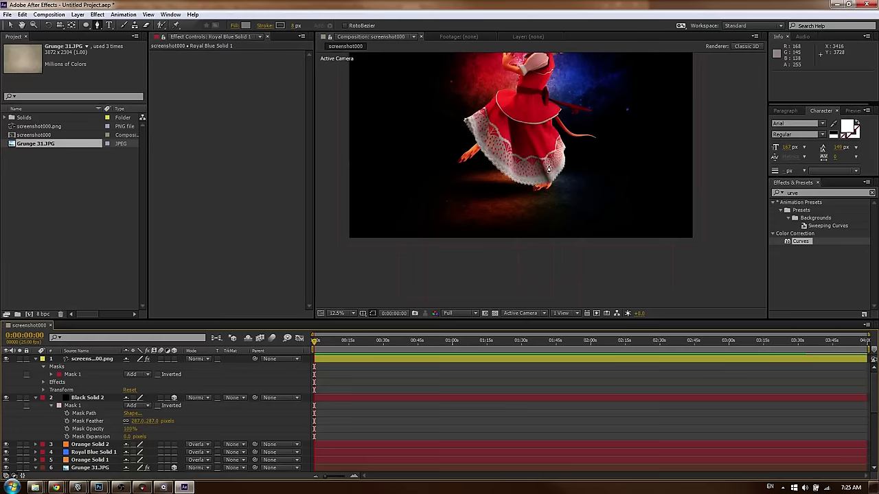
scroll(647, 185, "up", 1)
key("v")
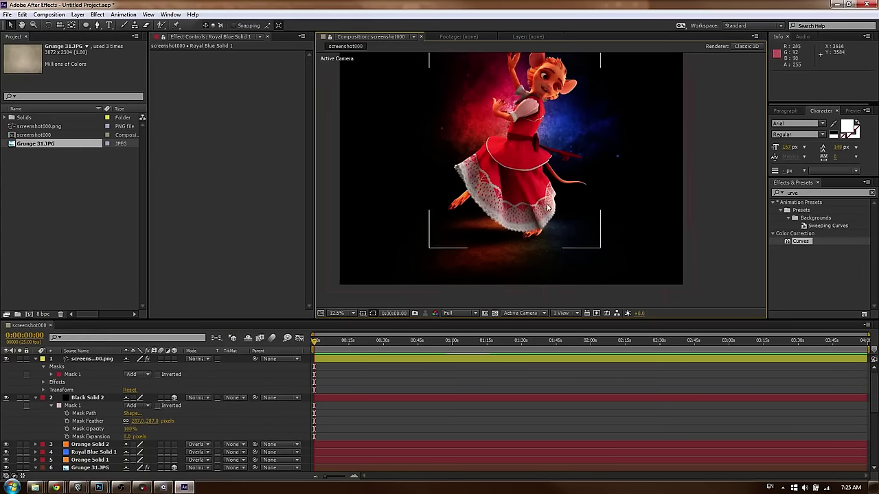
Enlarge the black solid slightly and free-transform its elliptical mask to about 97.6% width and 87.6% height
left_click(155, 422)
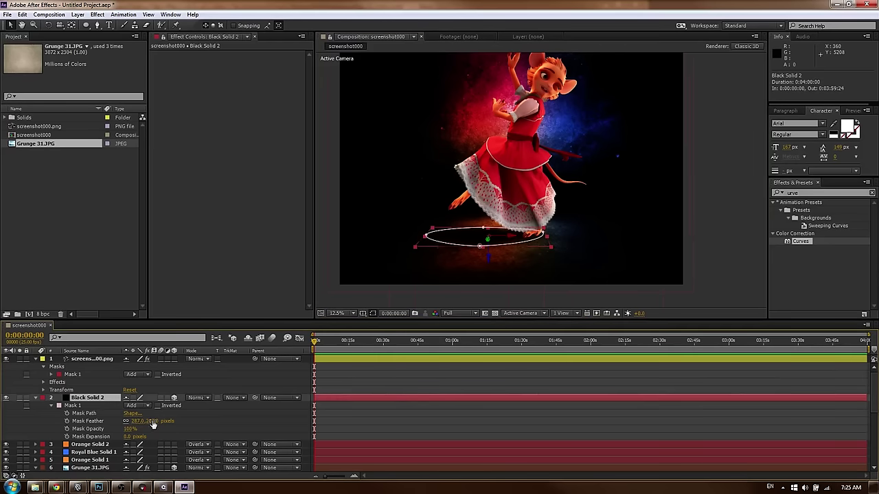
left_click_drag(554, 249, 563, 253)
double_click(550, 231)
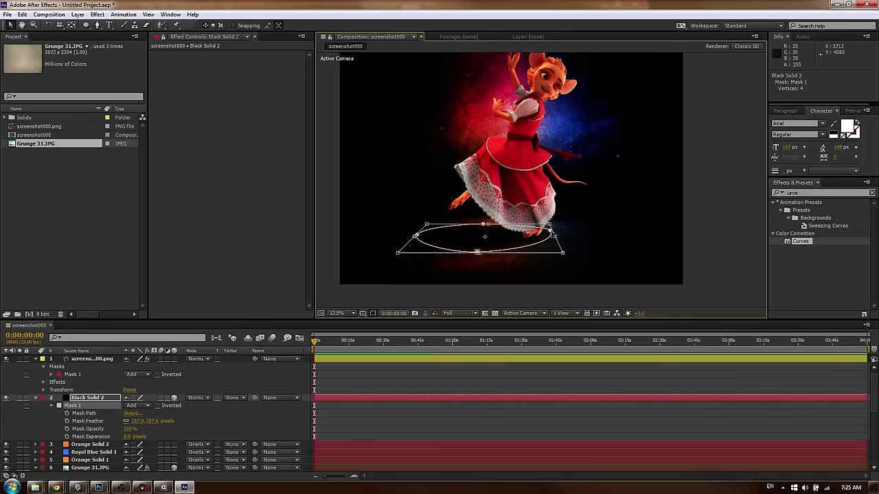
left_click_drag(562, 255, 558, 250)
double_click(338, 251)
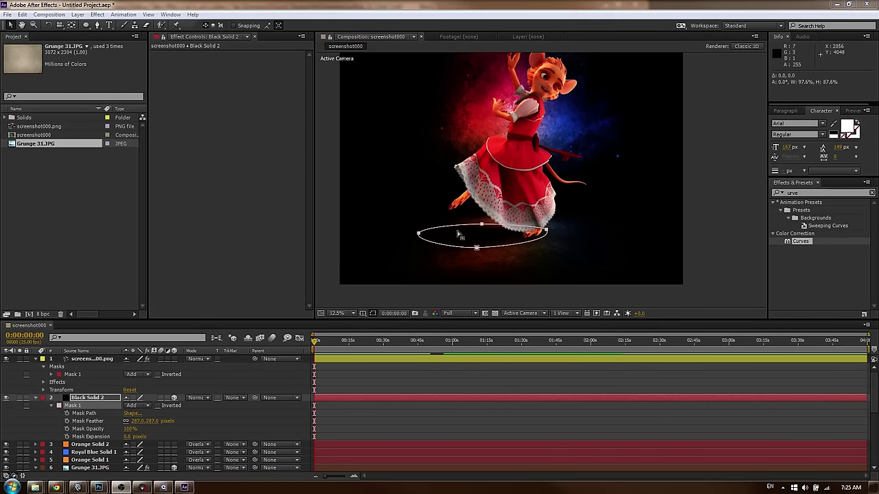
Move the shadow solid to about 2716, 4148 beneath the feet and check the whole composition
left_click(358, 397)
left_click_drag(473, 238, 481, 239)
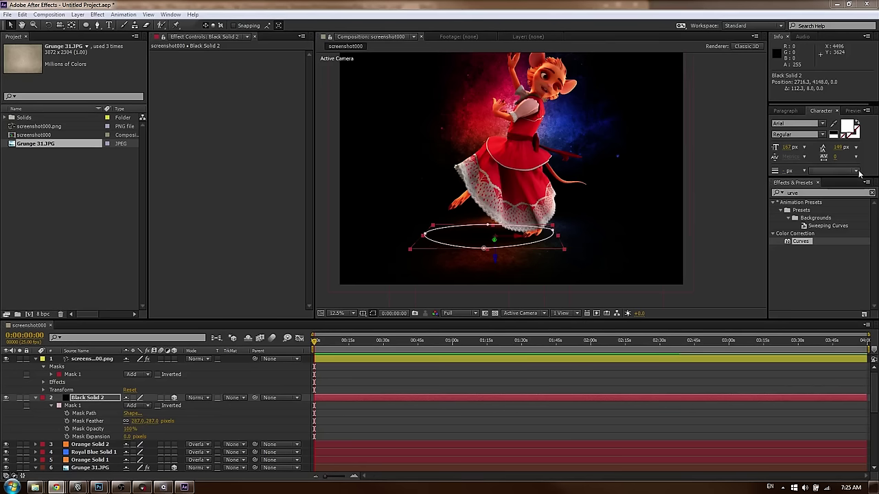
left_click(753, 188)
middle_click_drag(545, 197, 544, 221)
scroll(584, 184, "down", 1)
scroll(583, 183, "up", 1)
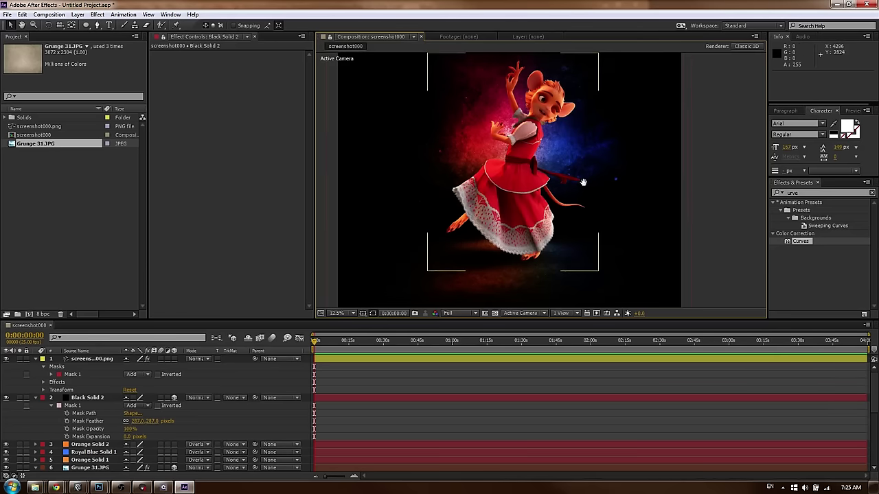
middle_click_drag(583, 182, 579, 194)
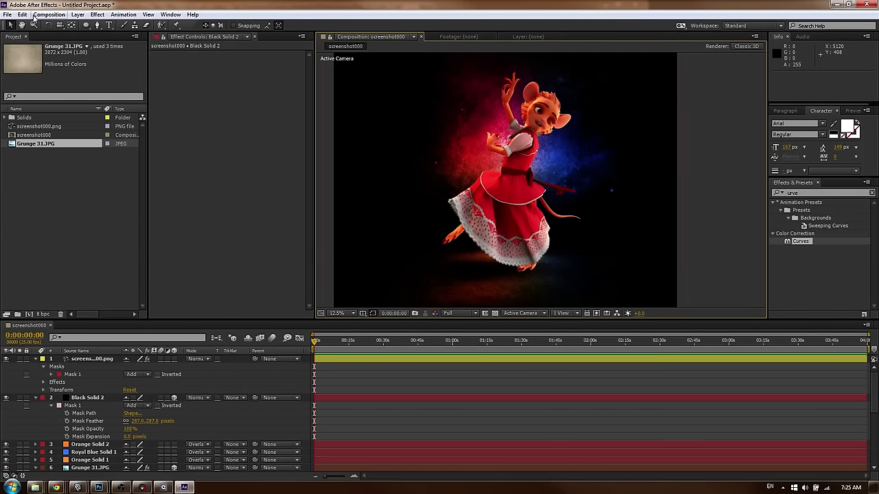
Save the project as NardeenDemo.aep in the NardeenDemo folder on the Desktop
key("ctrl+s")
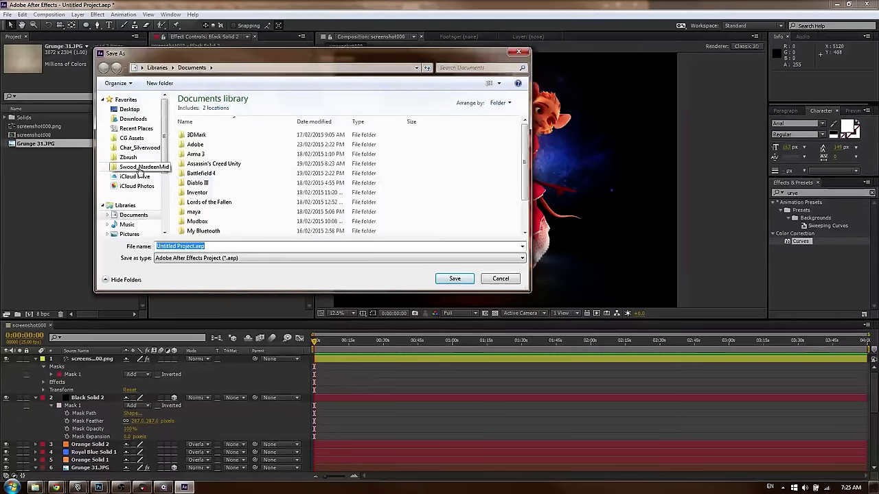
left_click(130, 110)
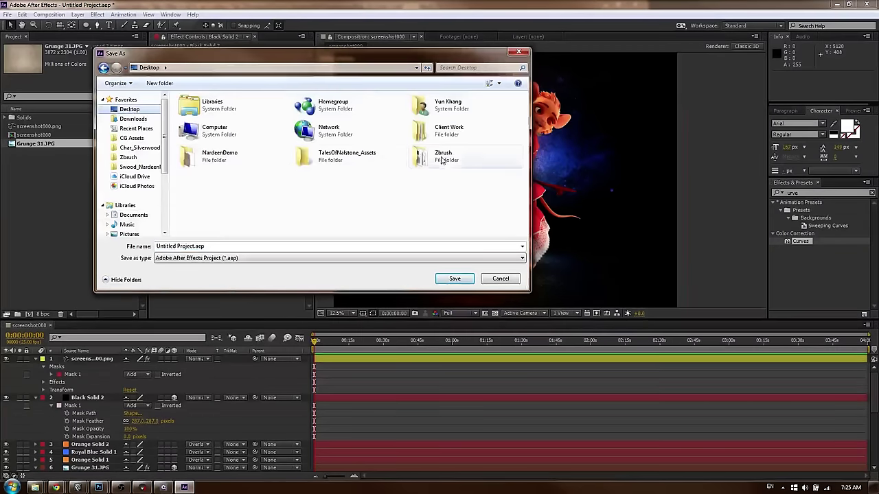
double_click(217, 155)
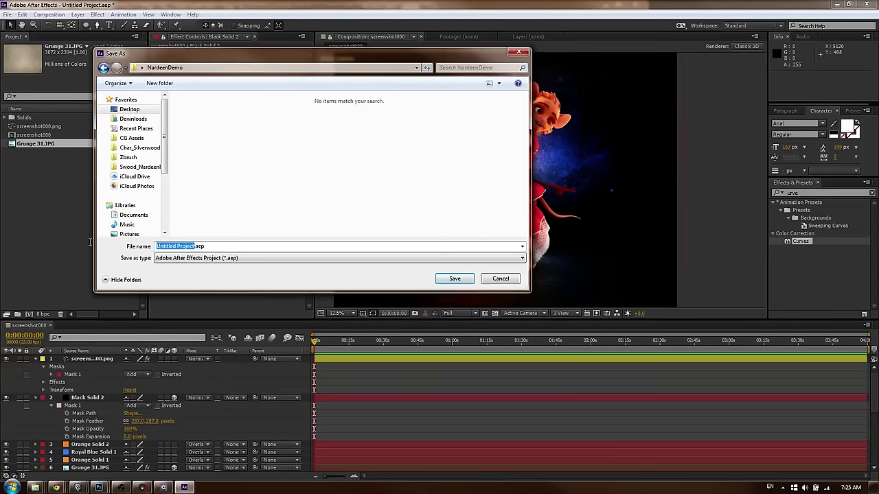
type("NardeenDe")
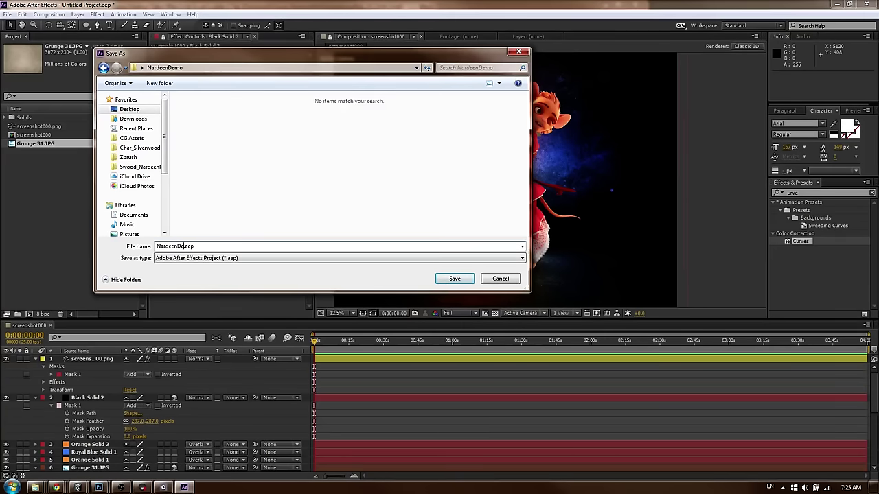
type("mo")
key("Return")
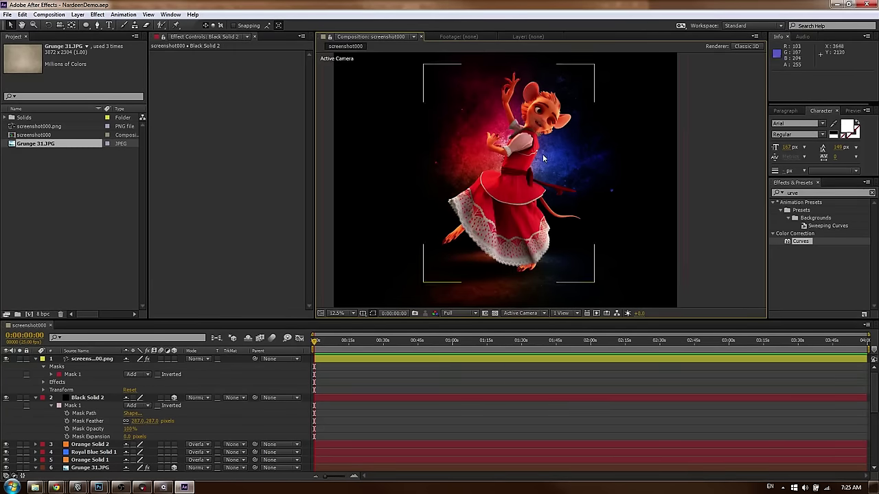
Set up the current frame for output as a Photoshop file named Nardeen.psd in the NardeenDemo folder
left_click(49, 14)
left_click(49, 15)
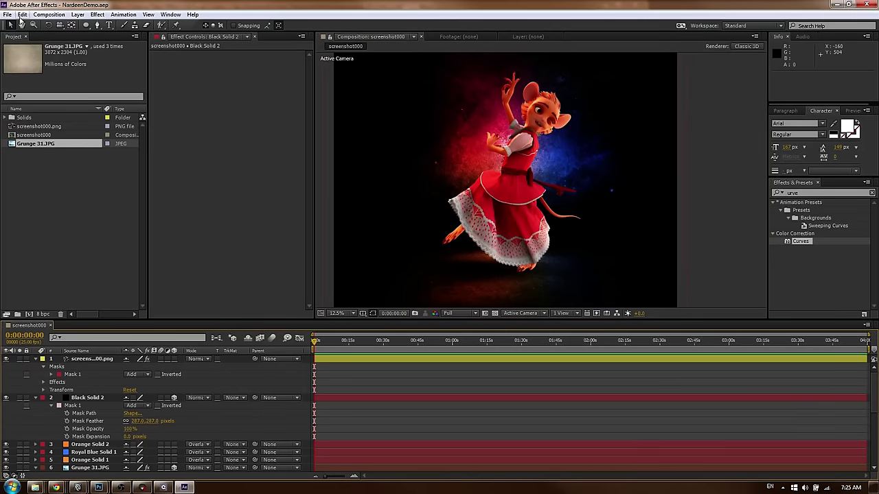
left_click(23, 14)
mouse_move(49, 14)
mouse_move(79, 147)
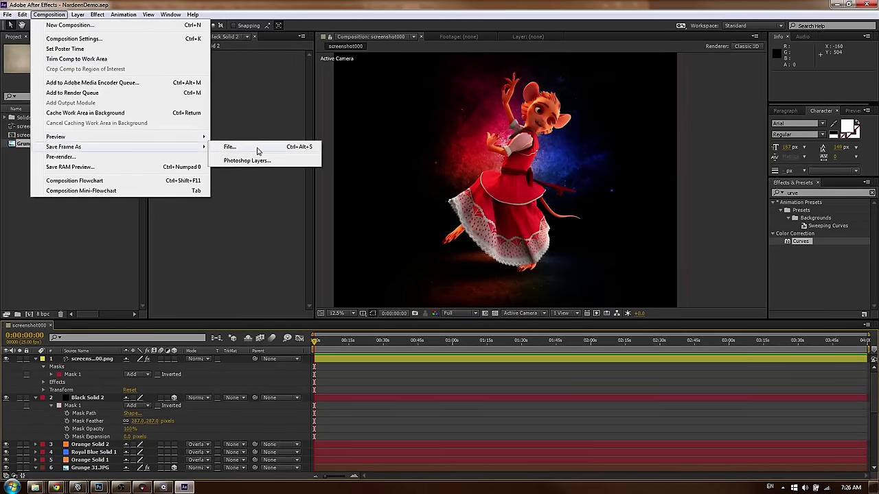
left_click(258, 148)
left_click(227, 258)
left_click(227, 267)
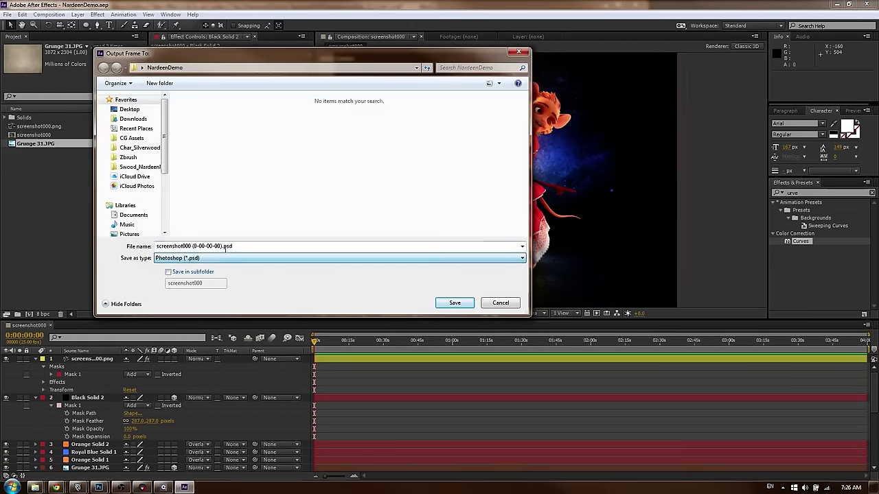
left_click_drag(223, 246, 106, 245)
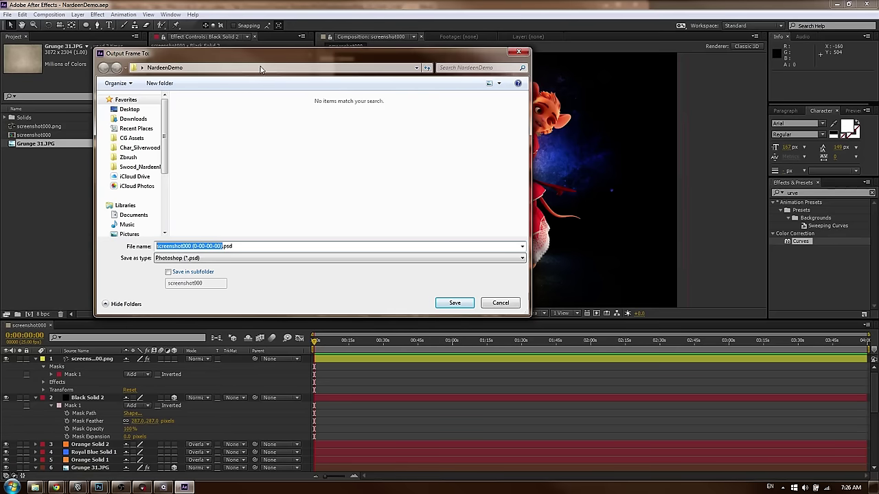
type("Nardeen")
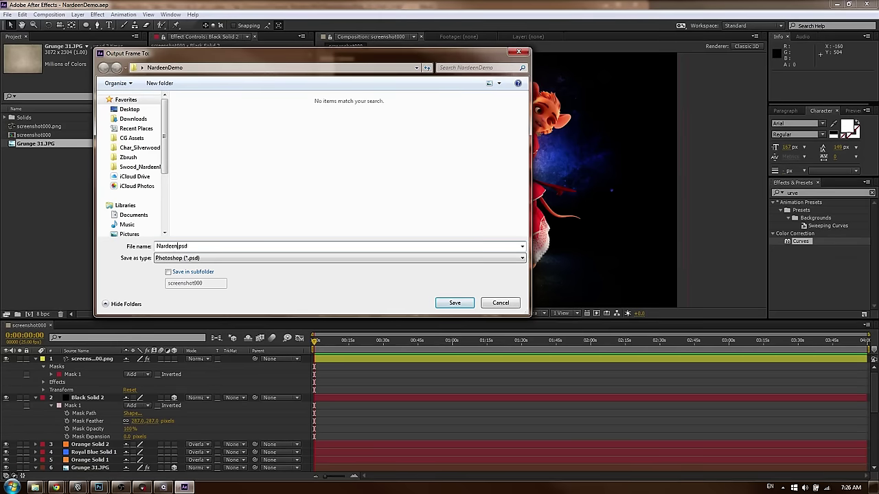
key("Return")
Render the queued frame using Best Settings and the Photoshop output module
left_click(62, 378)
left_click(79, 384)
left_click(853, 351)
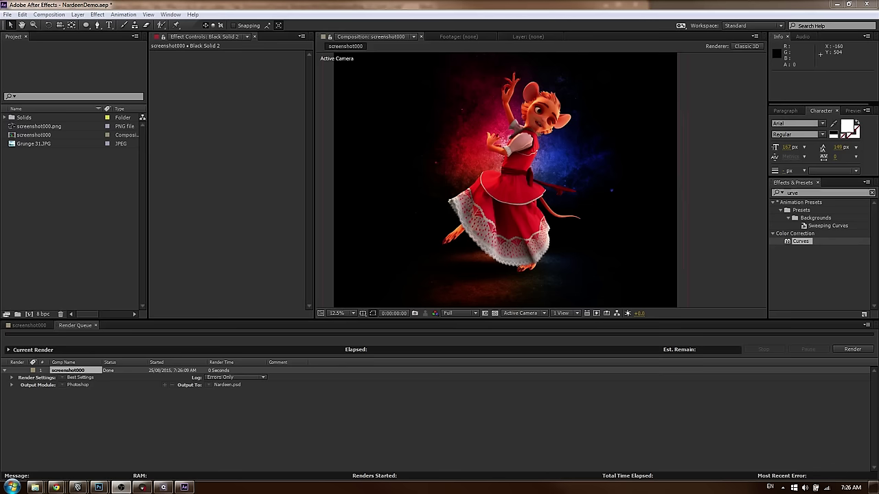
Try to run the render queue again and dismiss the alert
left_click(764, 409)
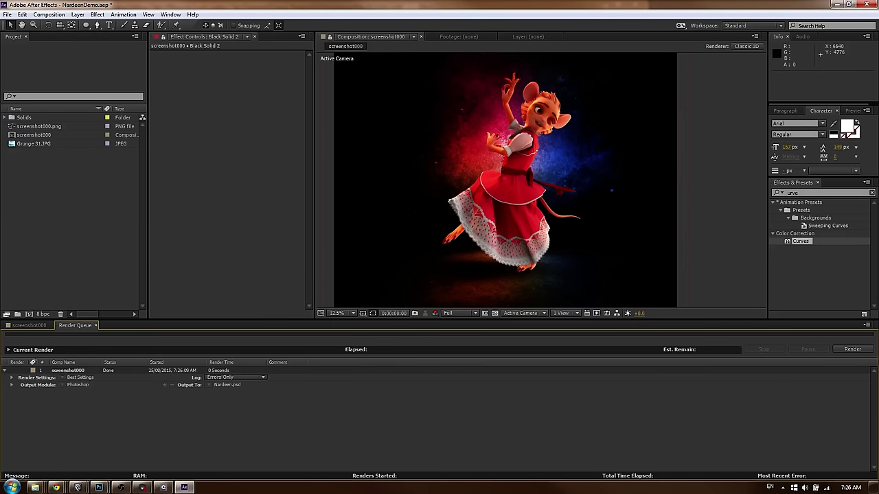
left_click(863, 353)
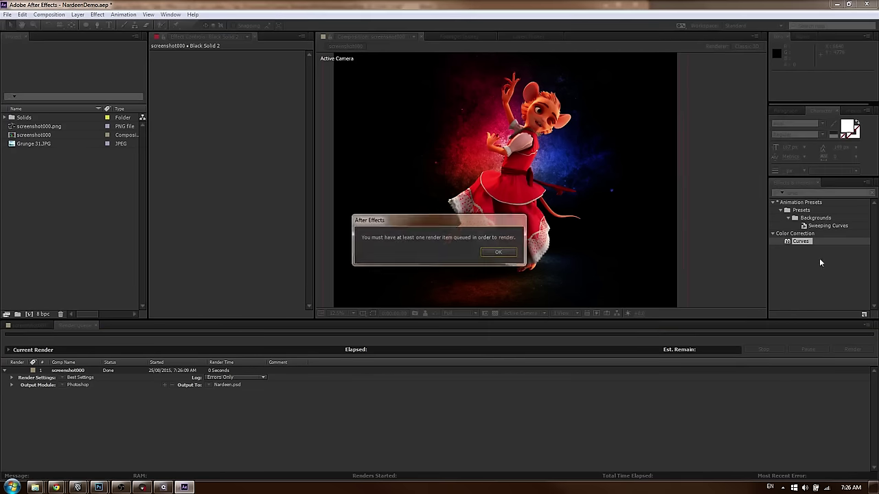
left_click(508, 254)
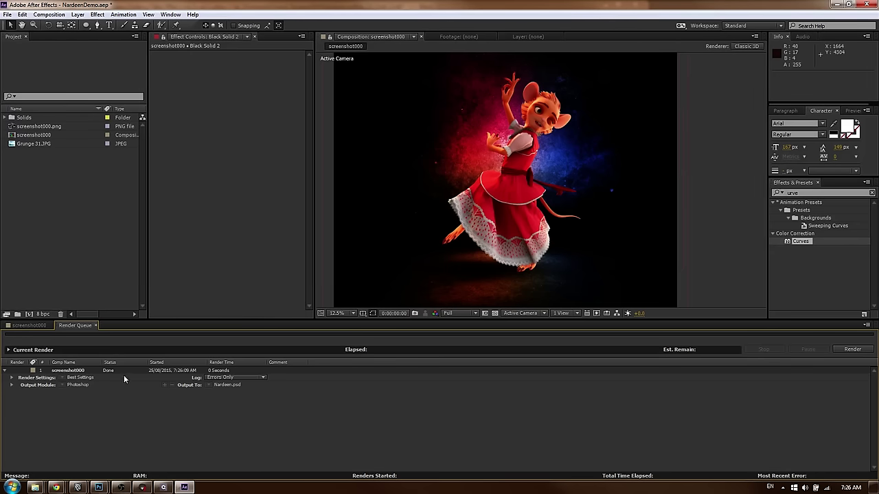
Switch to Photoshop and bring up its main workspace
mouse_move(97, 486)
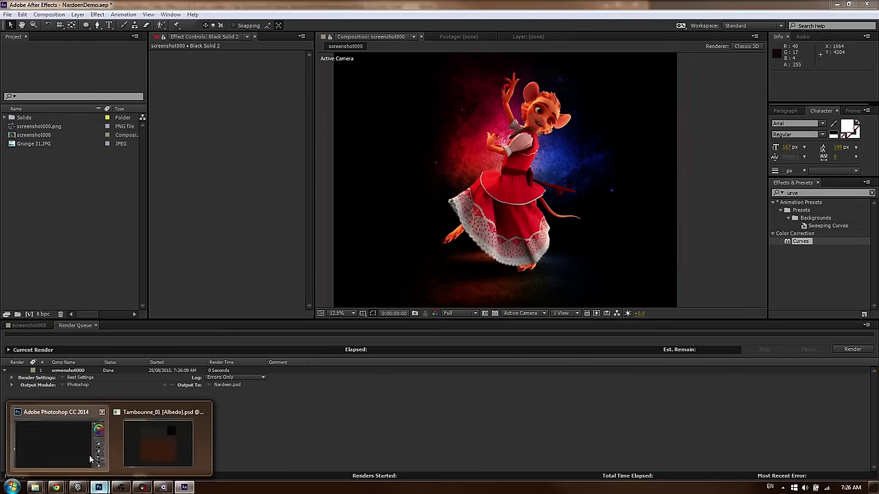
left_click(169, 414)
left_click(562, 51)
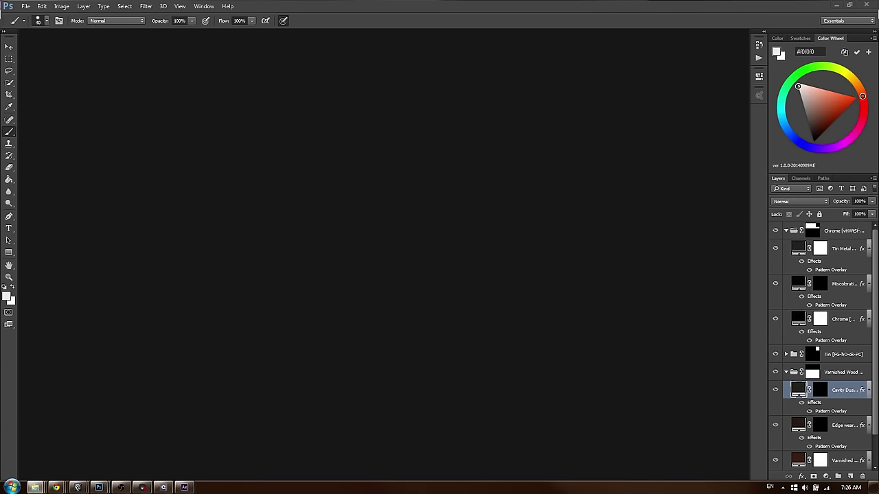
Switch to After Effects and add the current frame of the composition to the render queue again
key("alt+Tab")
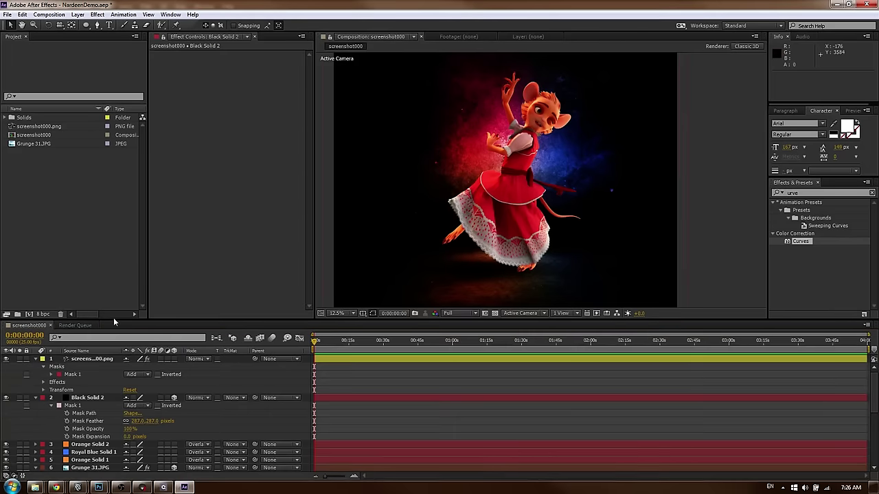
key("ctrl+shift+s")
key("Escape")
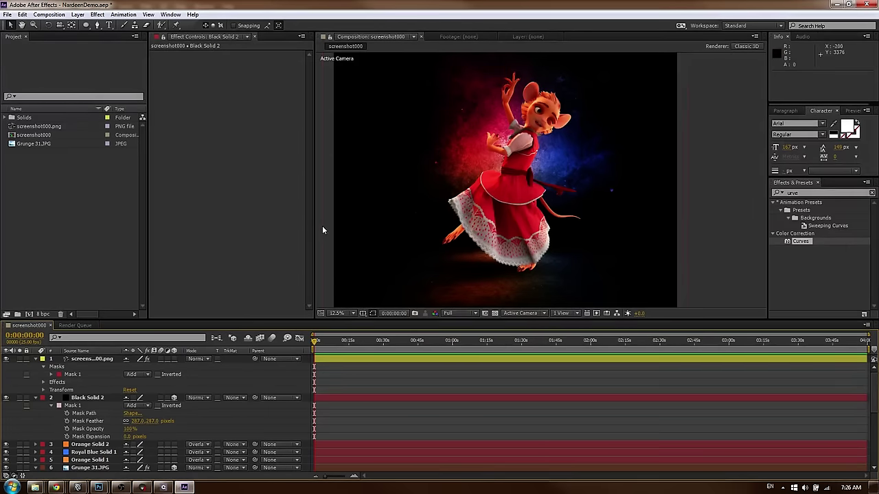
key("ctrl+alt+s")
left_click(62, 400)
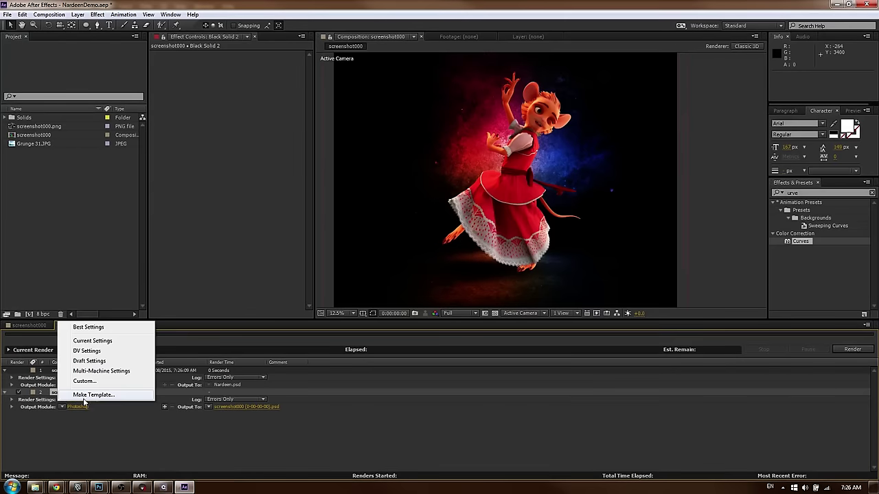
left_click(94, 395)
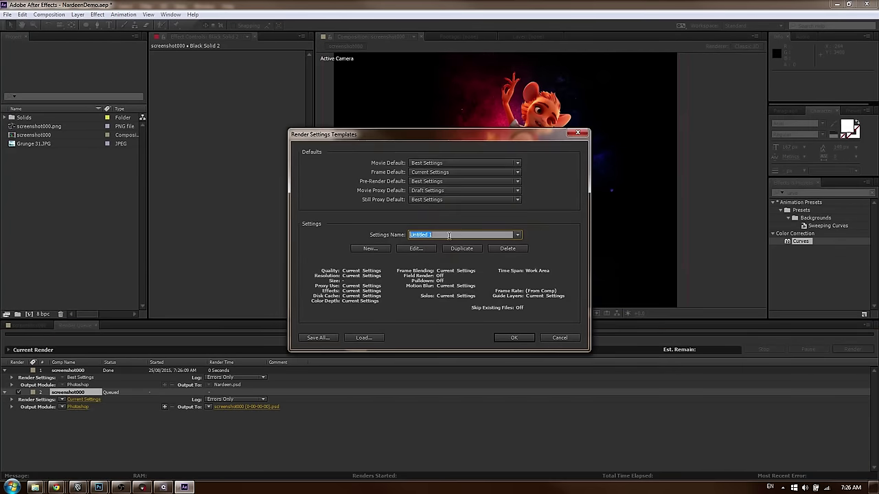
type("PNG")
left_click(416, 249)
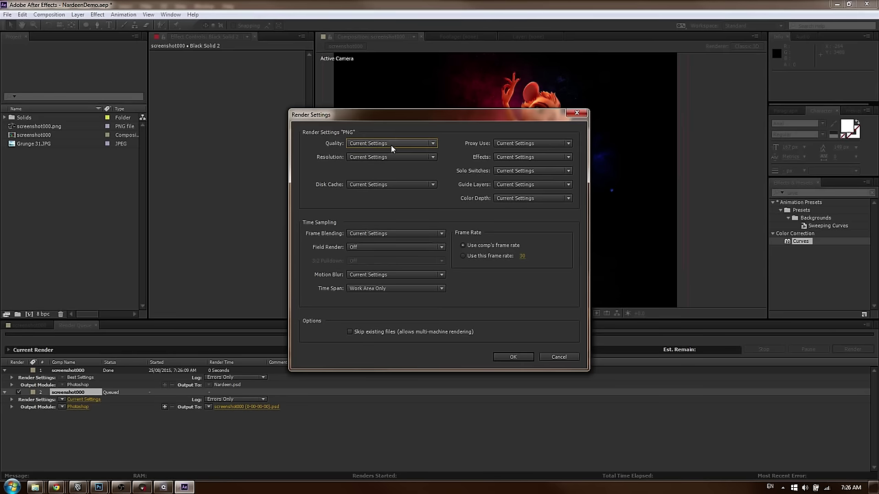
left_click_drag(442, 118, 423, 123)
key("Escape")
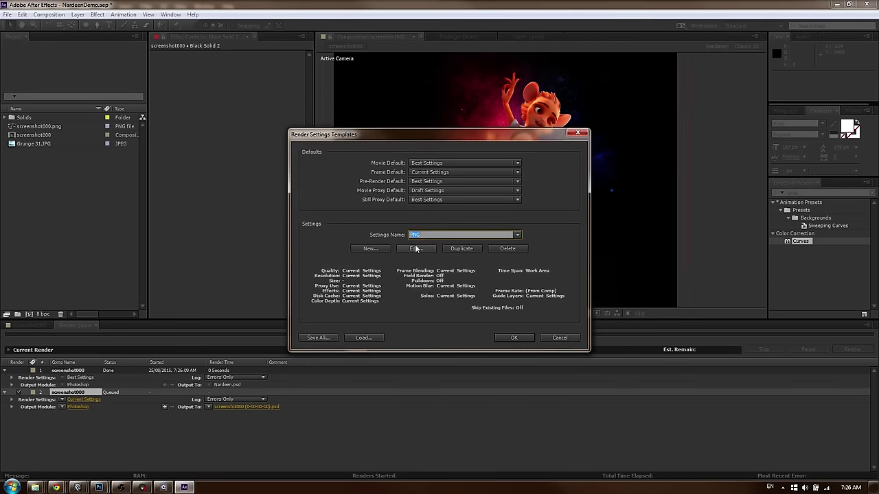
left_click(416, 249)
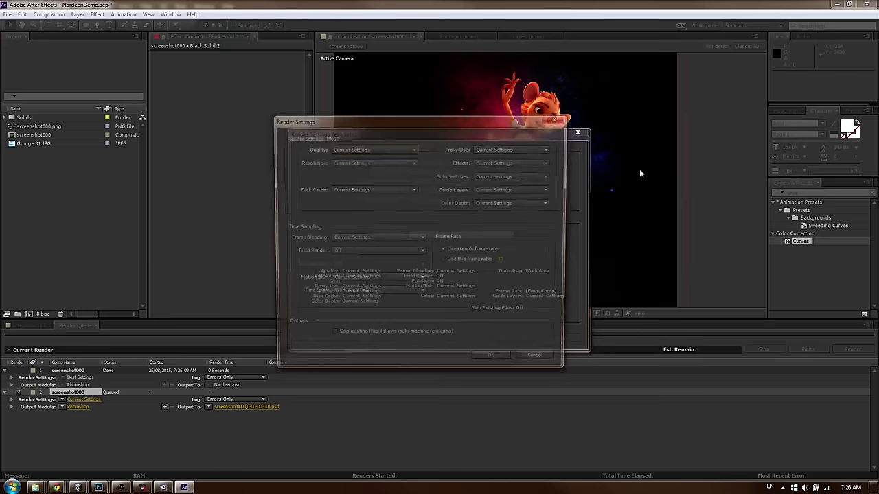
left_click(361, 150)
left_click(347, 172)
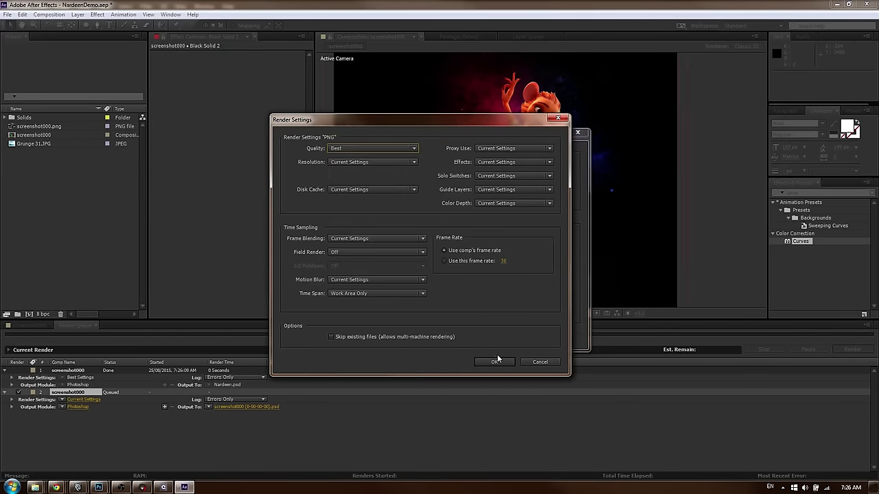
left_click(495, 361)
left_click(565, 341)
left_click(62, 400)
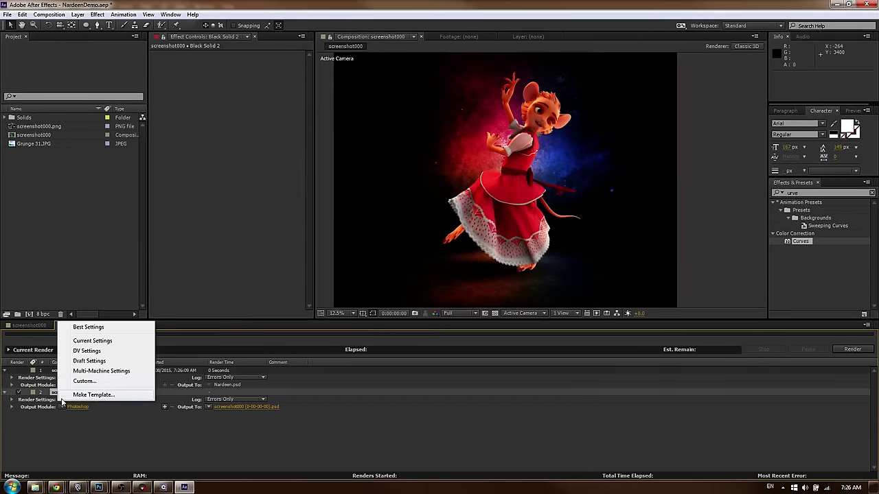
left_click(85, 395)
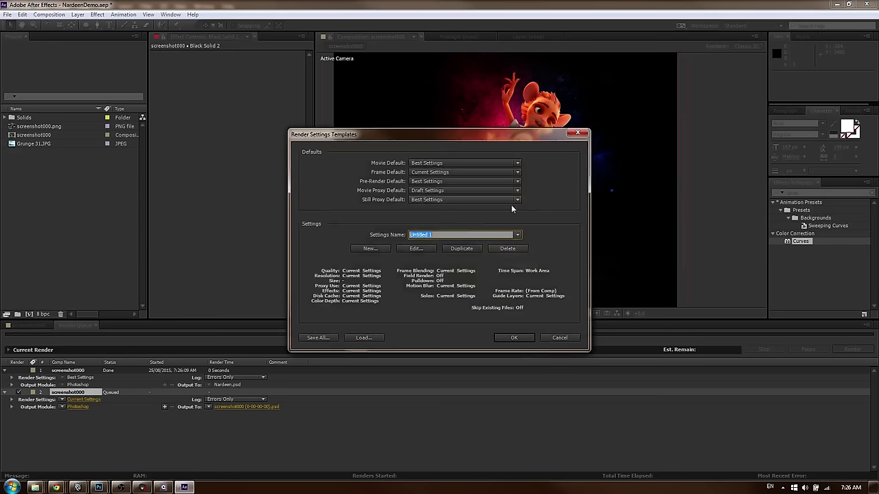
left_click(438, 172)
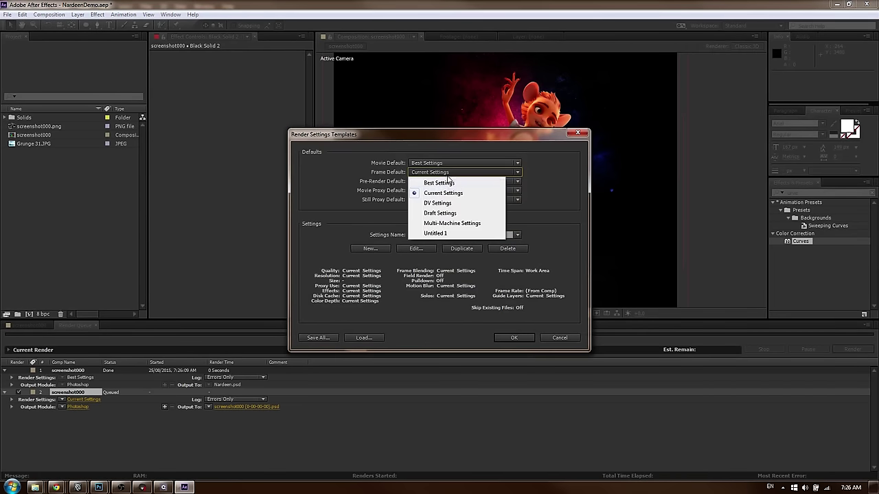
left_click(606, 224)
left_click(443, 235)
type("PNG")
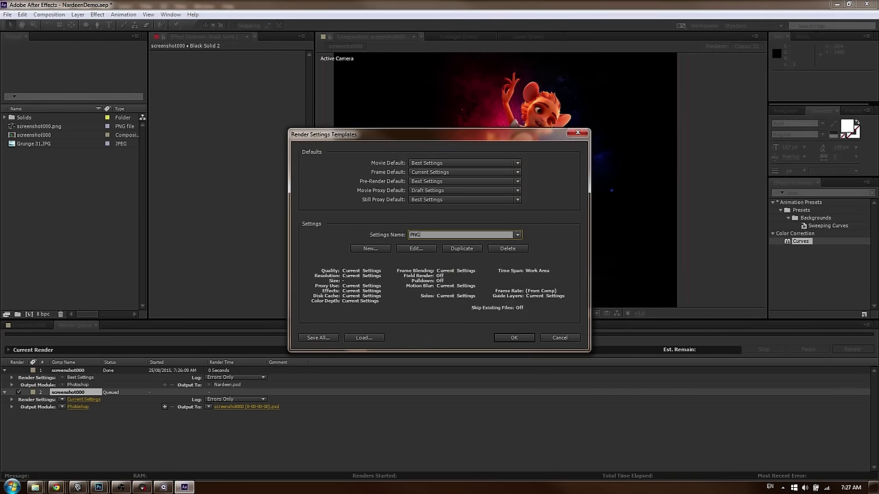
left_click(416, 249)
left_click(513, 148)
left_click(407, 176)
left_click(536, 360)
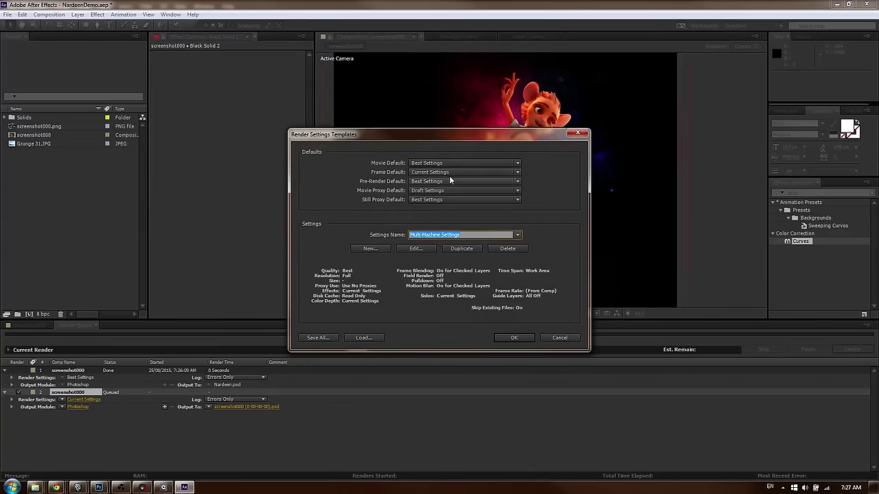
left_click(560, 337)
Apply Best Settings to the newly queued frame and bring up its output file destination
left_click(62, 398)
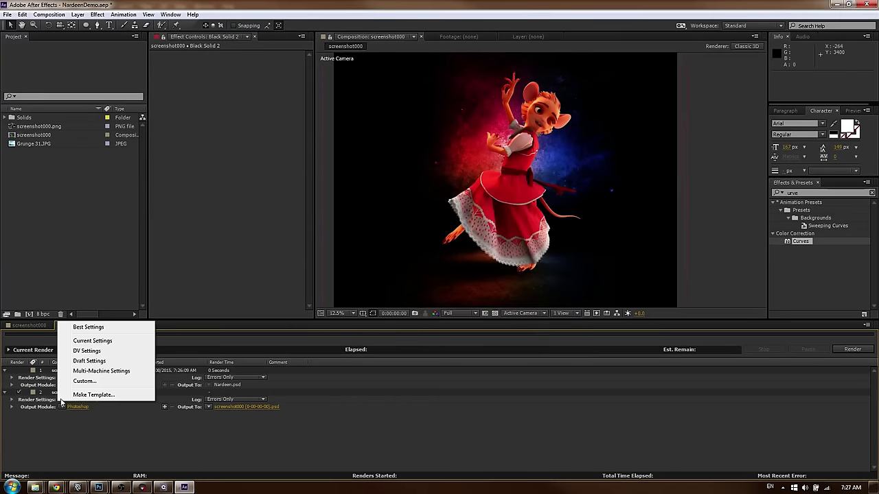
left_click(88, 327)
left_click(230, 408)
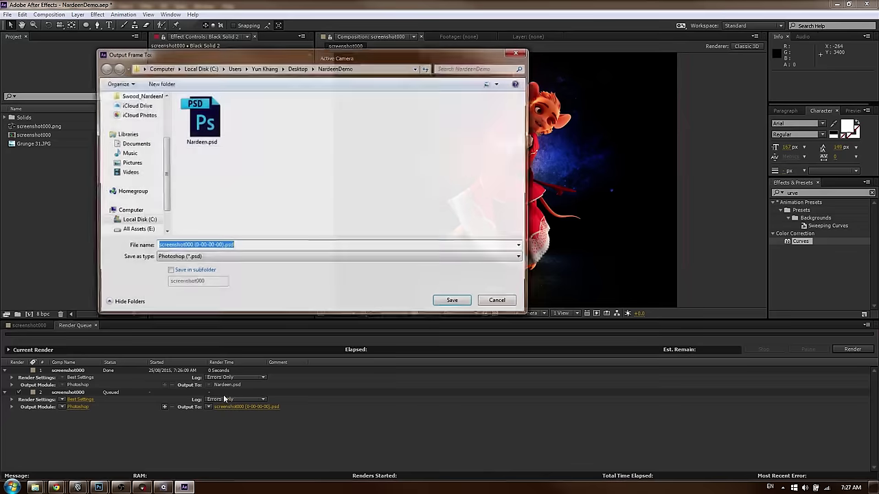
Open the exported Nardeen.psd from the NardeenDemo folder in Photoshop
double_click(204, 121)
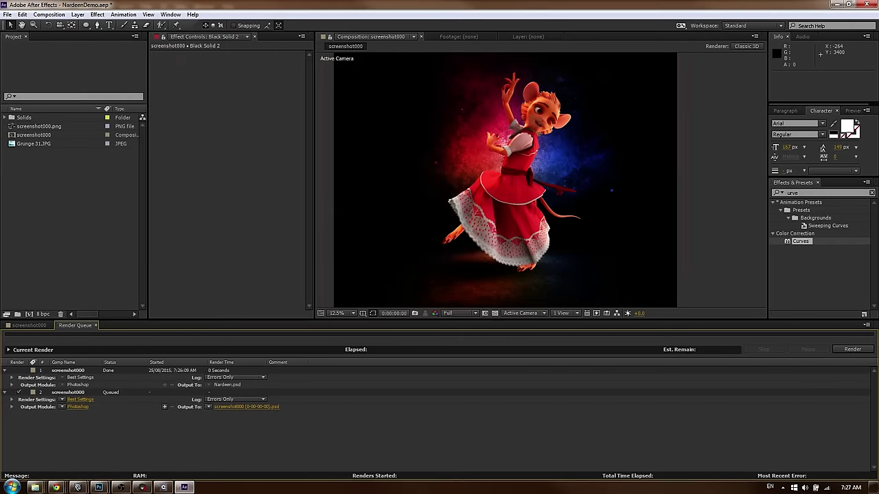
key("alt+Tab")
left_click_drag(343, 117, 655, 147)
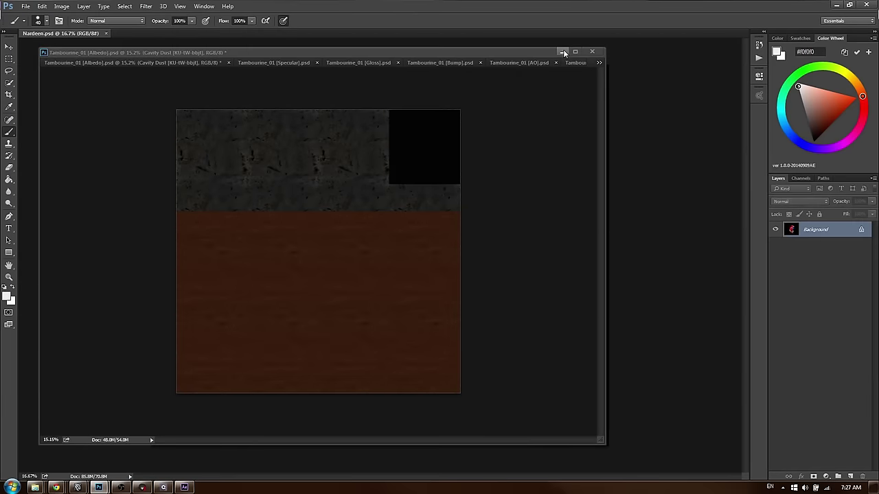
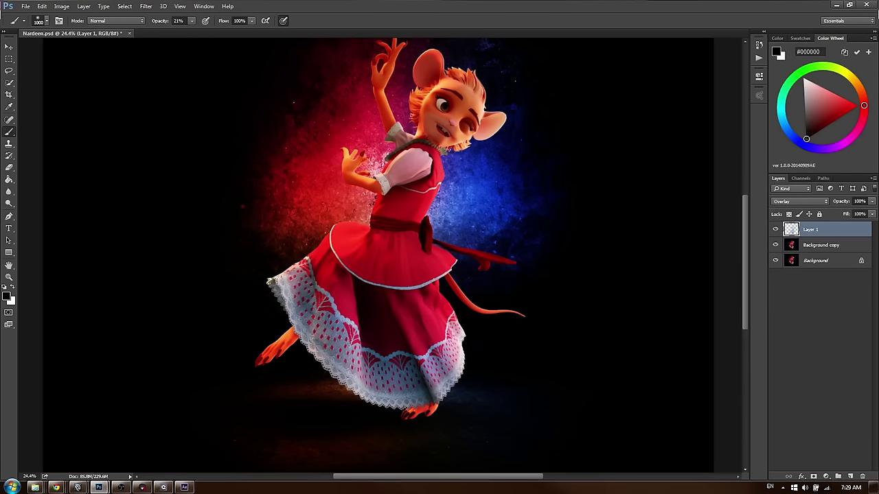
Set the brush colour to orange #ff6e11 and its size to 1200 for painting on Layer 1
left_click_drag(448, 272, 453, 376)
left_click(856, 105)
left_click_drag(861, 94, 861, 90)
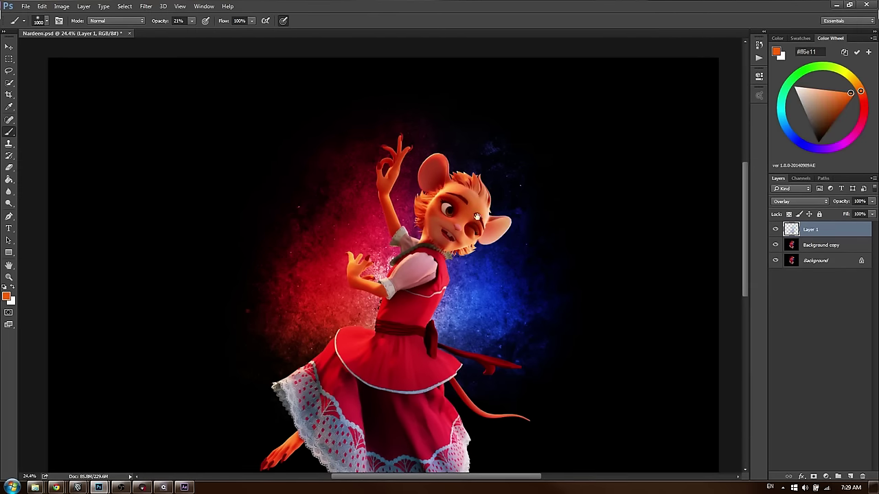
left_click_drag(476, 217, 475, 177)
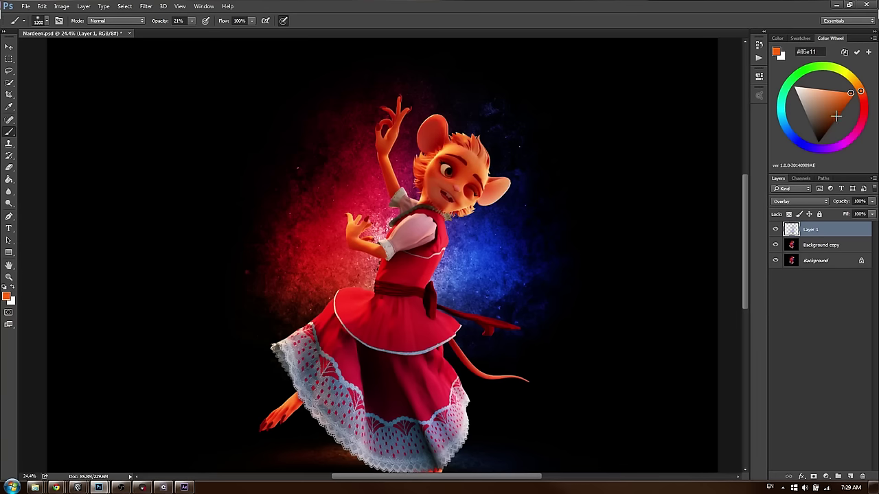
Brush pale peach #ffe4d8 onto Layer 1 over the lower hand and puffed sleeve, and add a layer mask to that layer
left_click(862, 95)
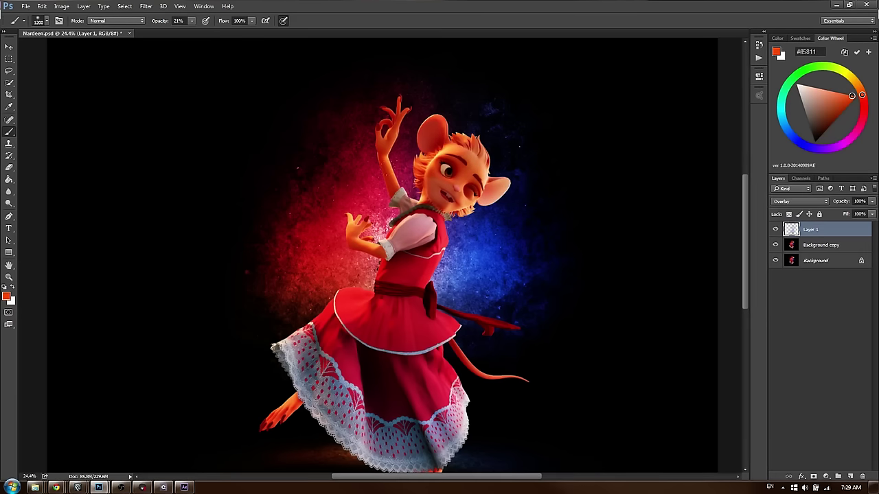
left_click_drag(467, 210, 465, 188)
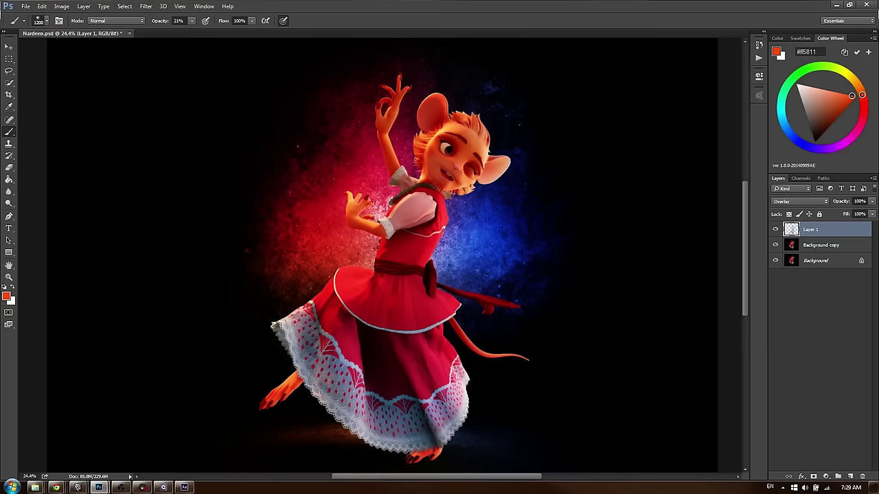
left_click(806, 85)
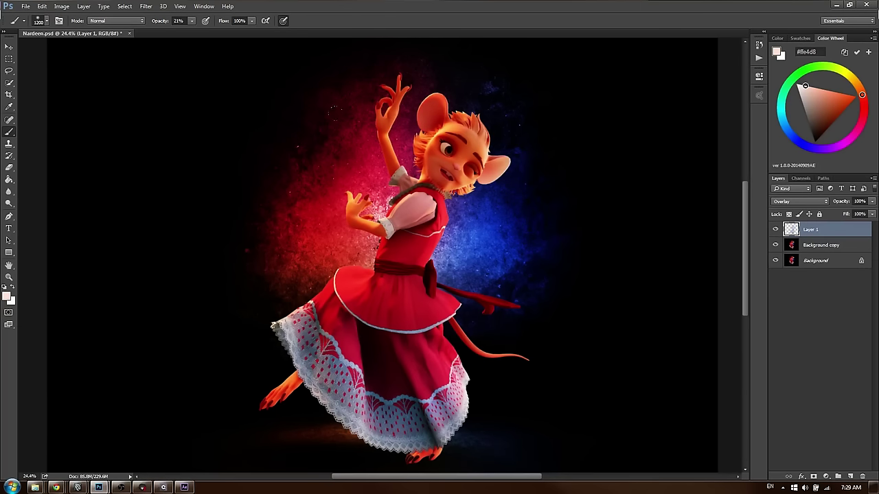
left_click(364, 212)
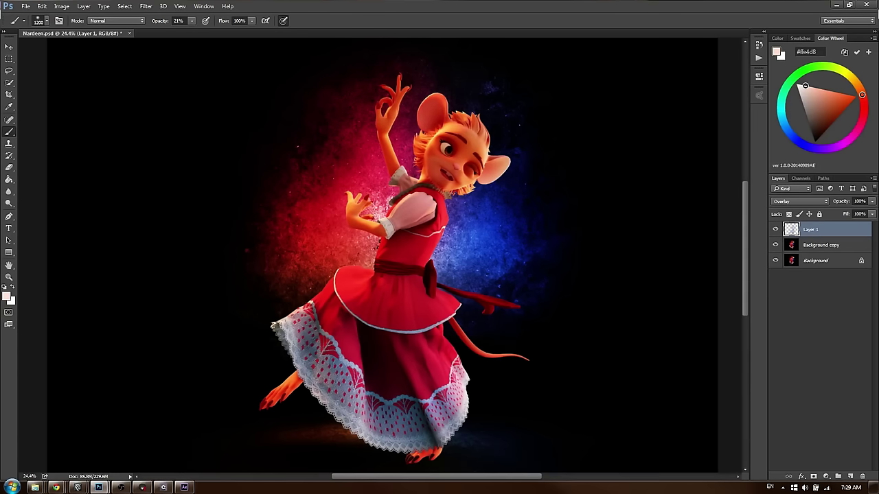
left_click(403, 205)
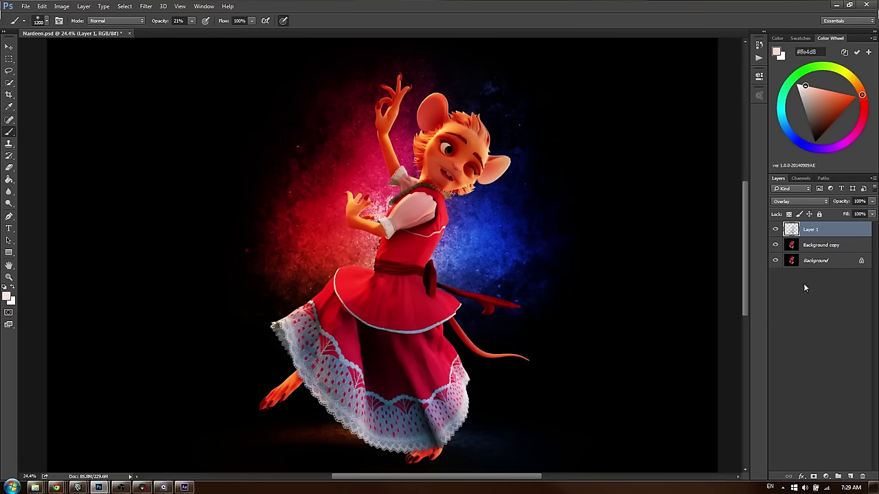
left_click(826, 477)
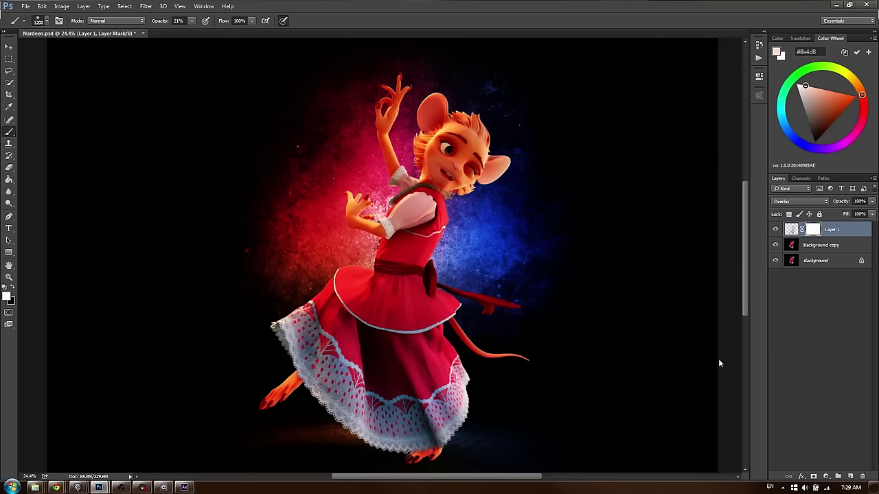
Outline the standing foot beneath the lace hem with the Polygonal Lasso, following the scalloped lace edge, toes and claws
left_click_drag(435, 312, 431, 149)
scroll(421, 170, "up", 8, "alt")
left_click_drag(432, 294, 414, 165)
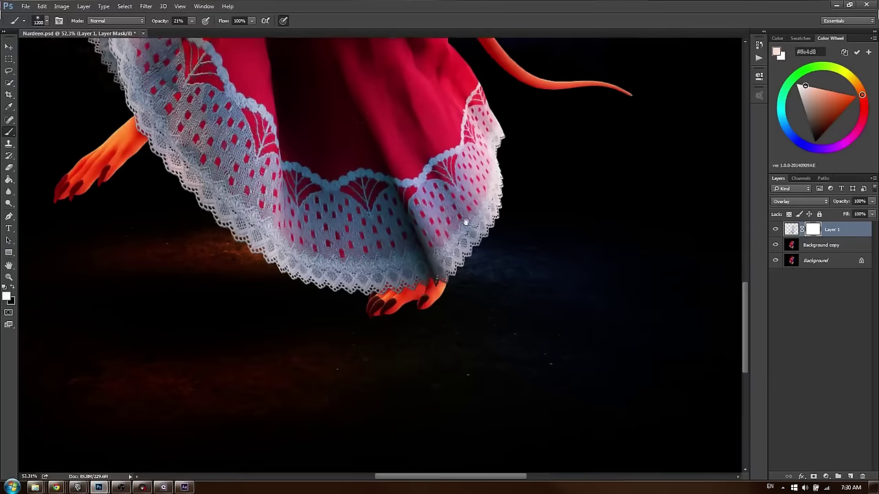
key("l")
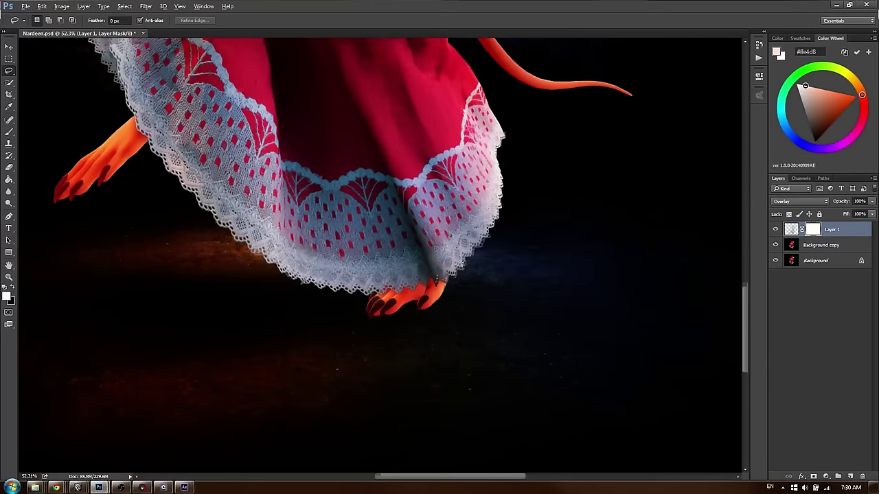
scroll(474, 300, "up", 2, "alt")
key("l")
key("Escape")
left_click_drag(453, 322, 467, 286)
key("shift+l")
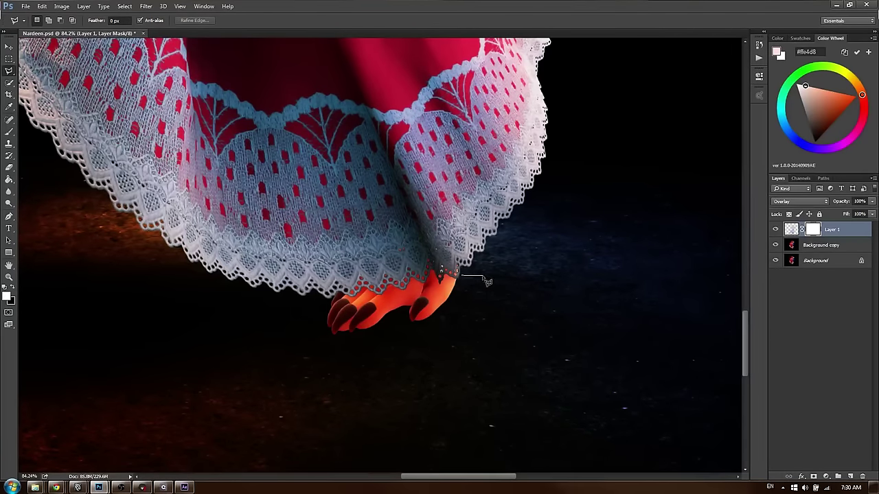
scroll(442, 271, "up", 5, "alt")
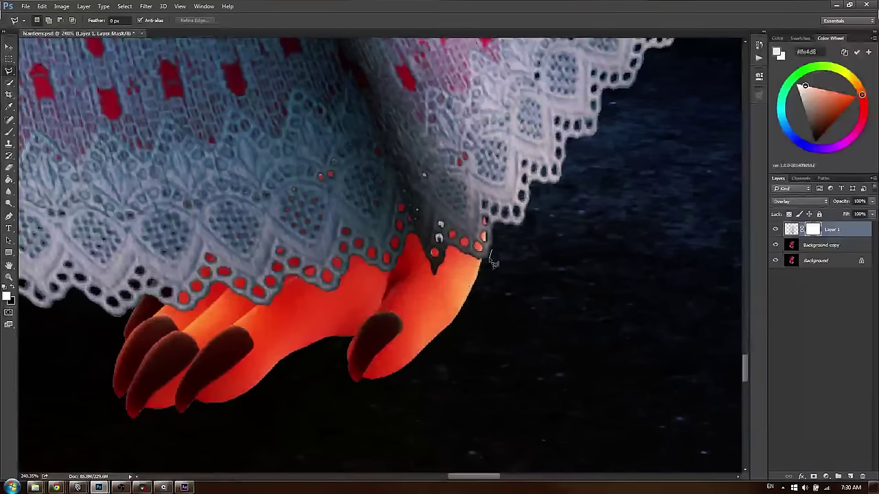
left_click(454, 246)
left_click(448, 246)
left_click(446, 249)
mouse_move(448, 267)
left_mouse_down()
mouse_move(440, 281)
mouse_move(413, 234)
mouse_move(409, 259)
mouse_move(390, 276)
mouse_move(356, 259)
left_mouse_up()
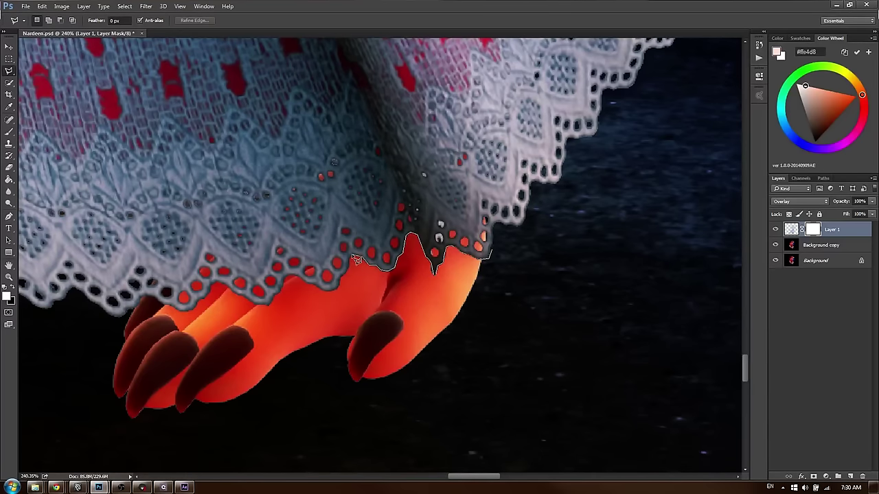
mouse_move(347, 353)
left_mouse_down()
mouse_move(325, 390)
mouse_move(348, 350)
mouse_move(328, 289)
mouse_move(357, 255)
mouse_move(376, 256)
mouse_move(388, 271)
mouse_move(416, 255)
mouse_move(352, 265)
mouse_move(347, 280)
mouse_move(325, 293)
mouse_move(307, 284)
mouse_move(284, 289)
mouse_move(275, 307)
mouse_move(223, 291)
mouse_move(187, 314)
mouse_move(148, 300)
mouse_move(124, 335)
mouse_move(113, 386)
mouse_move(129, 416)
mouse_move(230, 409)
mouse_move(337, 344)
mouse_move(351, 343)
mouse_move(351, 386)
mouse_move(394, 382)
mouse_move(471, 328)
mouse_move(459, 330)
mouse_move(492, 259)
left_mouse_up()
Copy the selected foot from the Background copy layer onto its own new layer
scroll(492, 259, "down", 5, "alt")
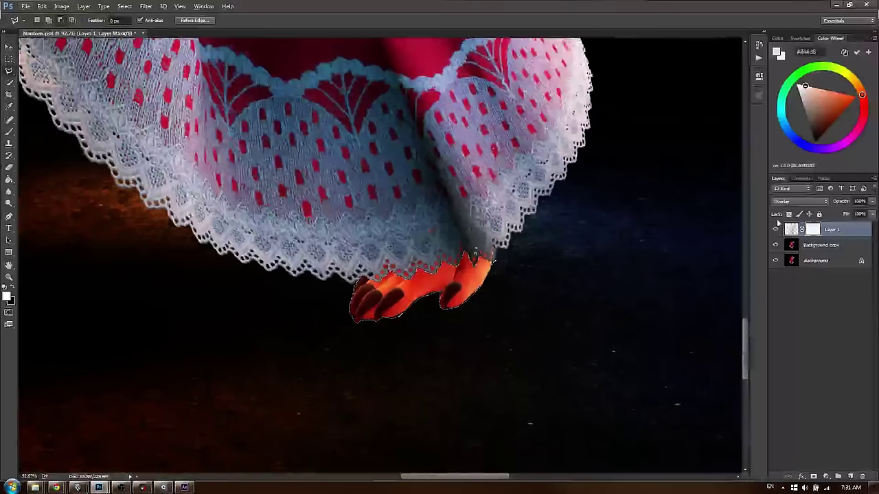
left_click(832, 245)
key("ctrl+j")
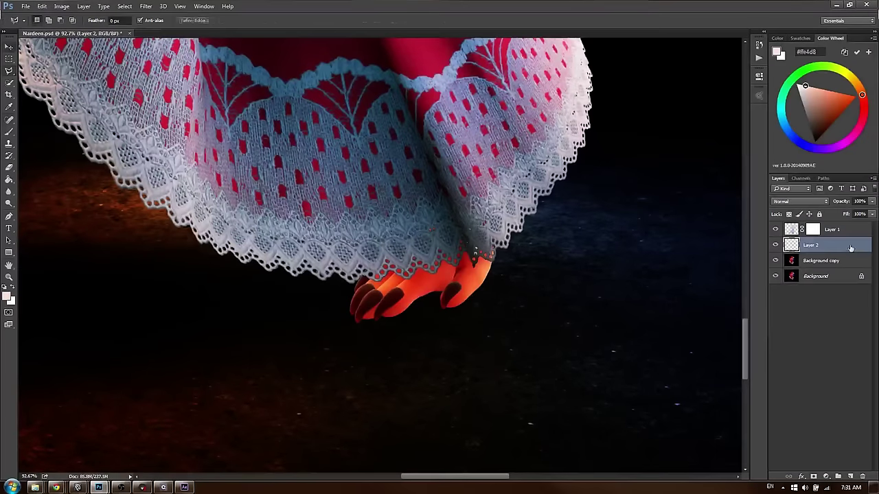
Darken the copied foot on Layer 2 with Curves, lowering the white point output to 166 and pulling the lower tones down
key("v")
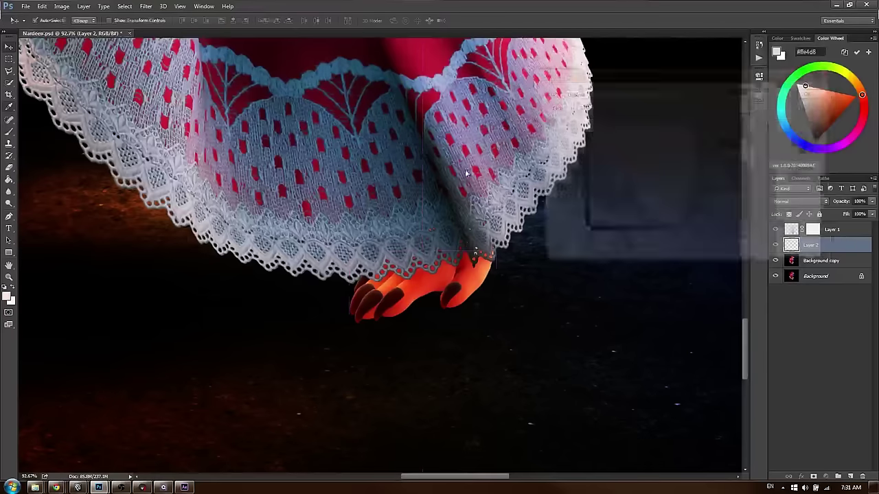
left_click_drag(695, 119, 710, 161)
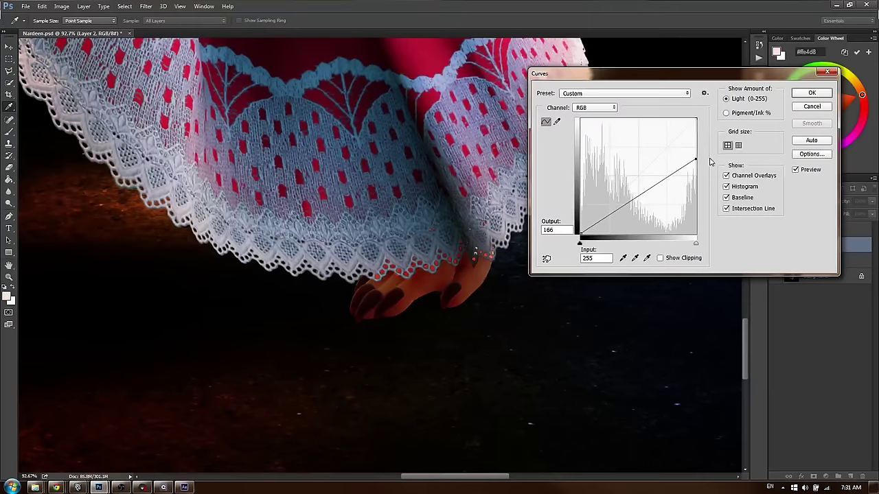
left_click_drag(619, 209, 619, 218)
key("Return")
Add a new layer above Layer 1 and set its blend mode to Overlay
scroll(467, 172, "down", 15, "alt")
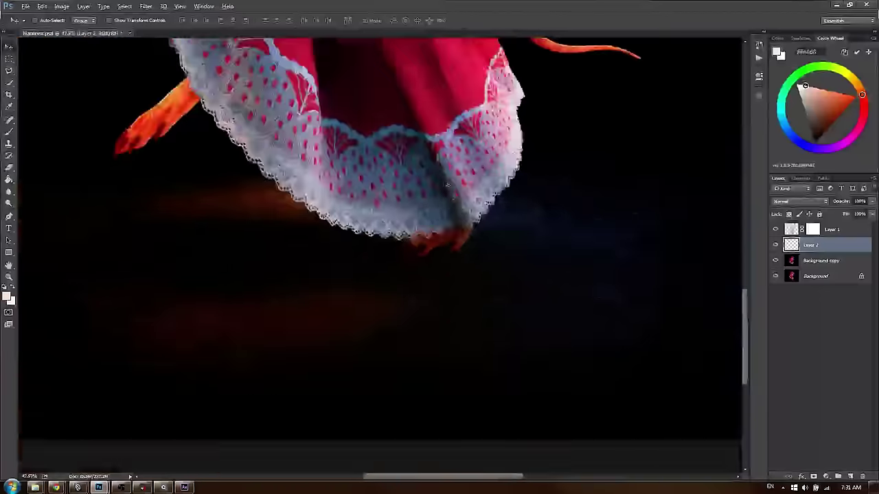
left_click_drag(490, 133, 514, 243)
key("m")
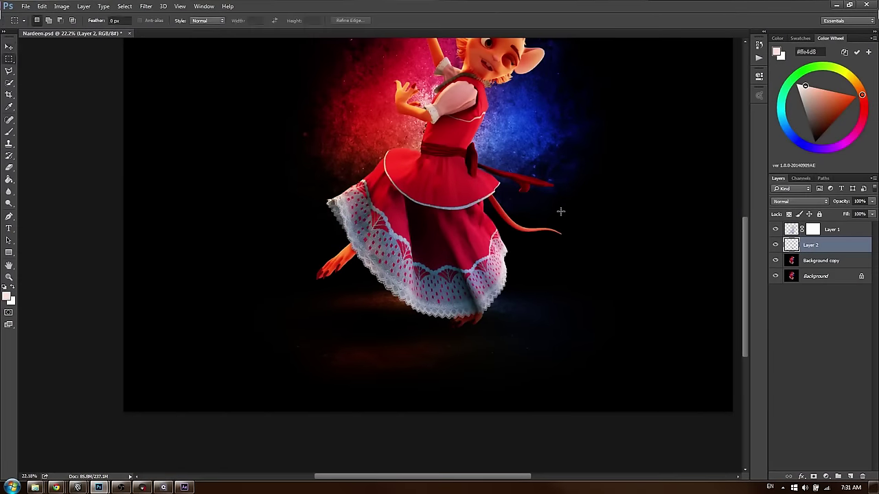
key("ctrl+0")
scroll(486, 206, "up", 1, "alt")
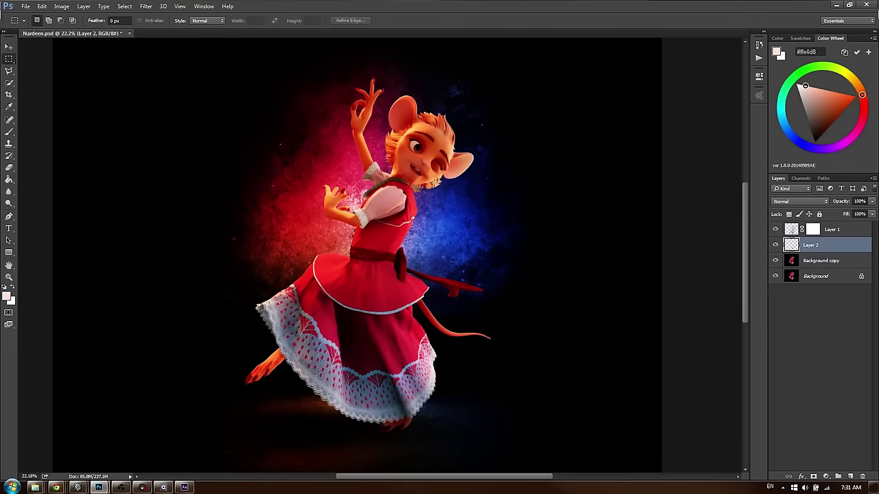
left_click(831, 231)
left_click_drag(336, 289, 366, 206)
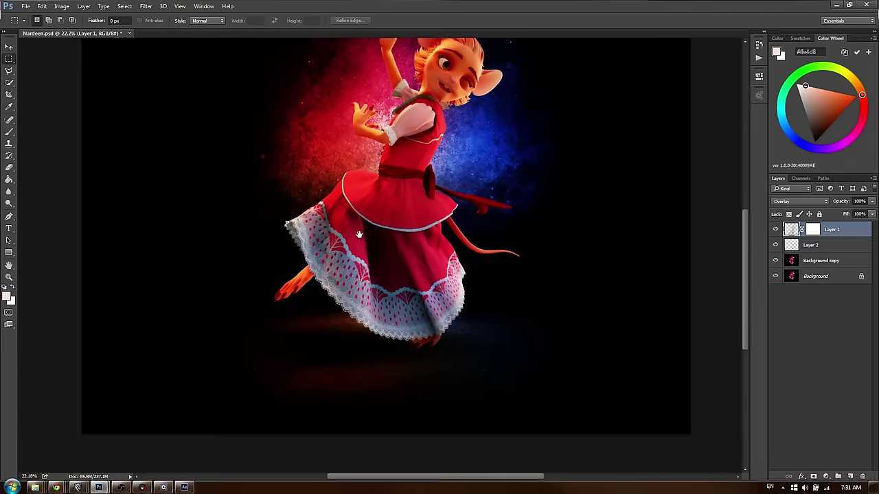
key("b")
left_click(850, 476)
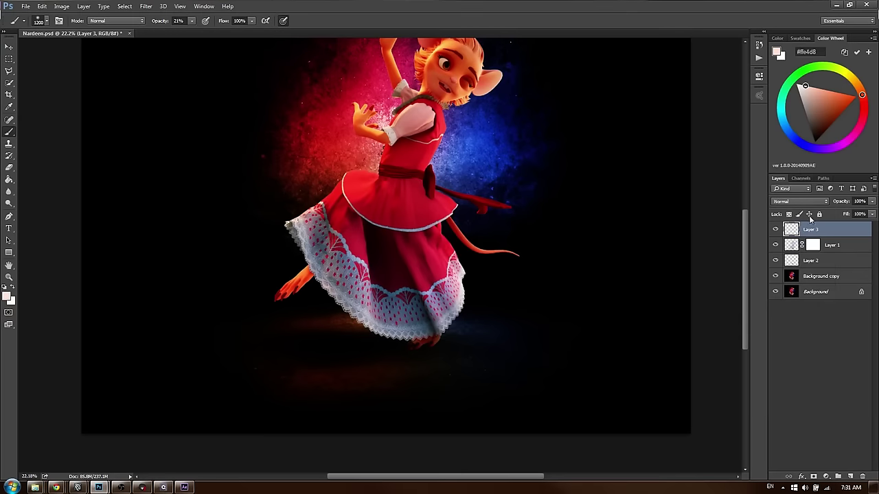
left_click(799, 201)
left_click(793, 287)
Brush orange-red #ff5d19 with a soft 1200 px brush onto Layer 3 over the warm floor glow beneath the skirt
left_click(850, 95)
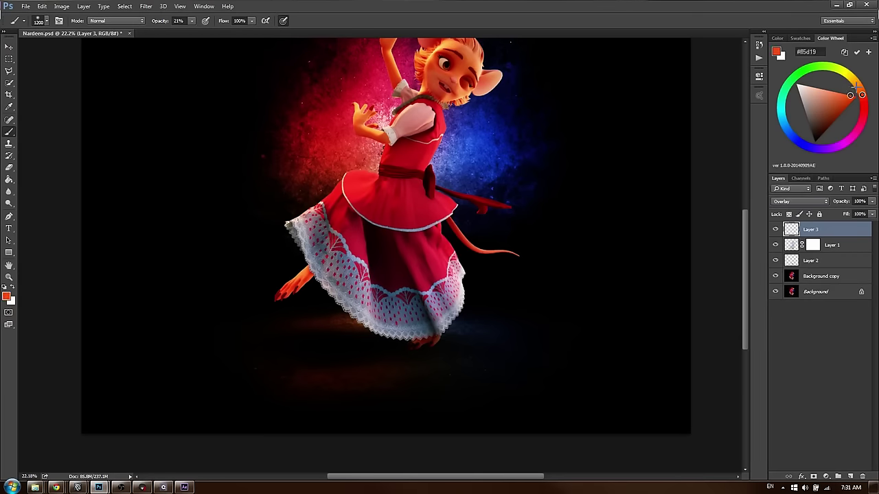
right_click(278, 385)
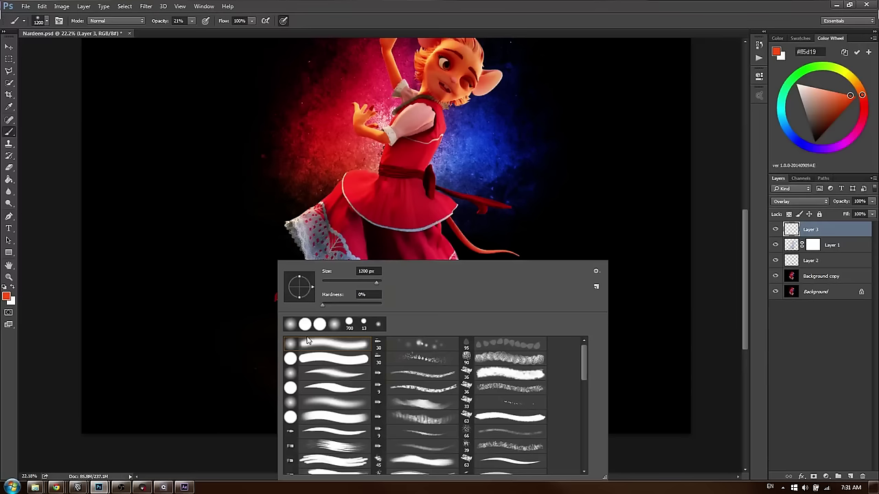
double_click(334, 324)
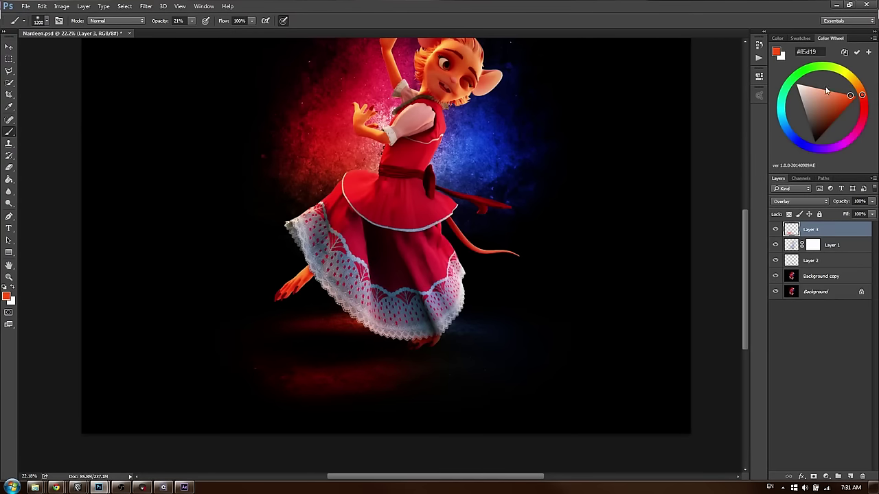
Brush blue #3f9dff and pale blue #acd2fa onto Layer 3 over the cool floor glow beside the standing foot
left_click_drag(781, 125, 787, 129)
left_click(808, 128)
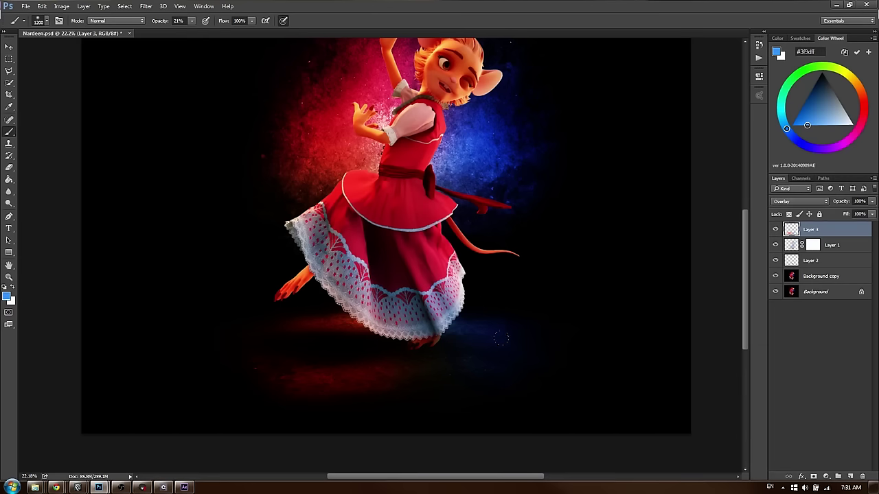
left_click_drag(831, 117, 833, 124)
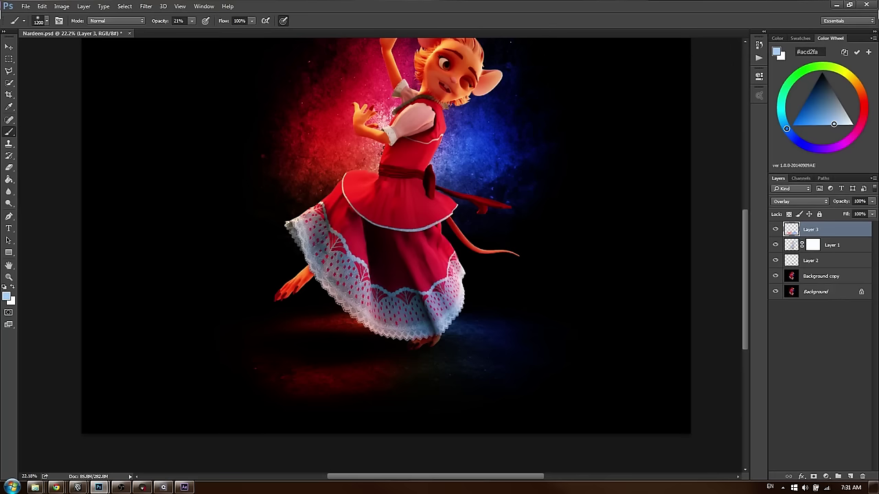
scroll(452, 308, "down", 2, "alt")
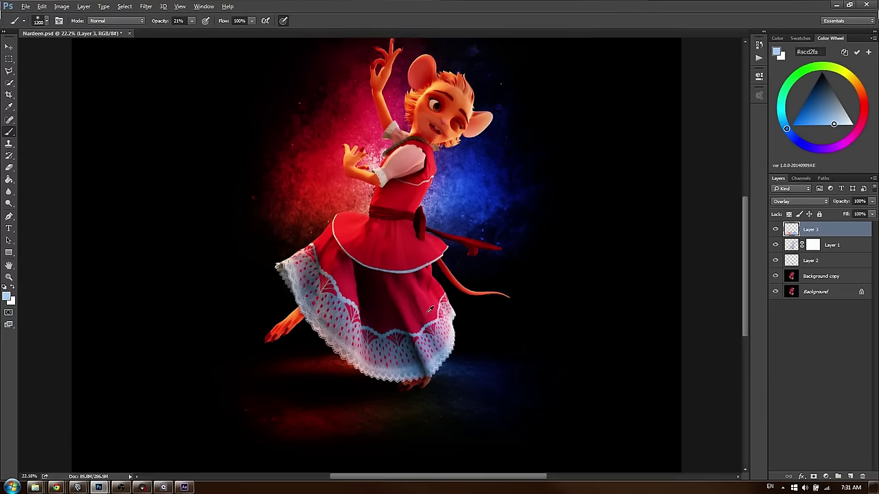
left_click(814, 477)
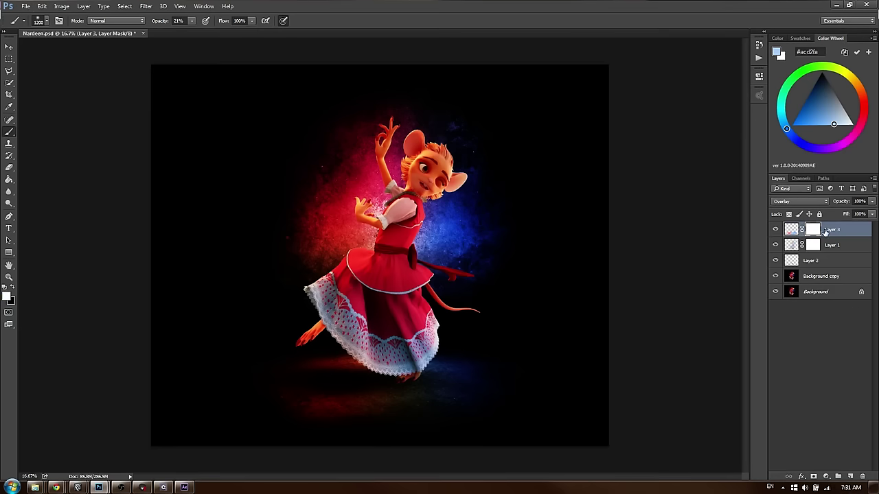
key("ctrl+z")
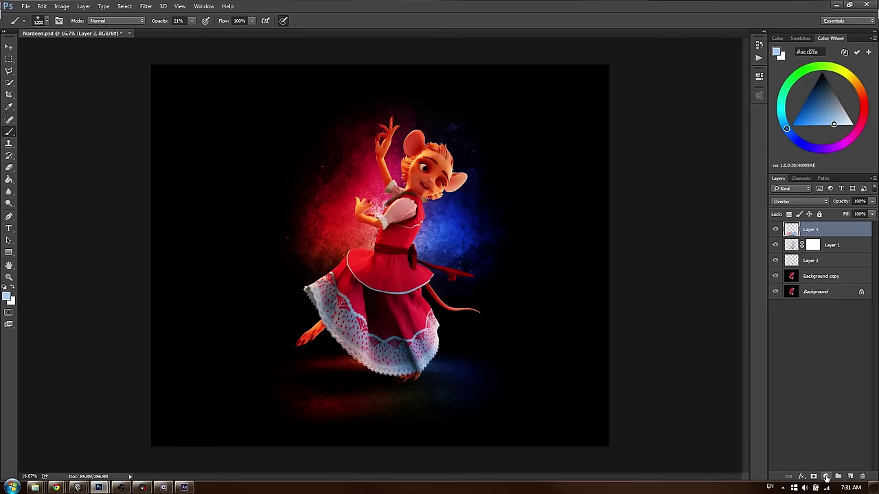
Add a Curves adjustment layer above Layer 3 and shape its RGB curve with a shadow point and a slightly raised highlight point
left_click(826, 476)
left_click(812, 331)
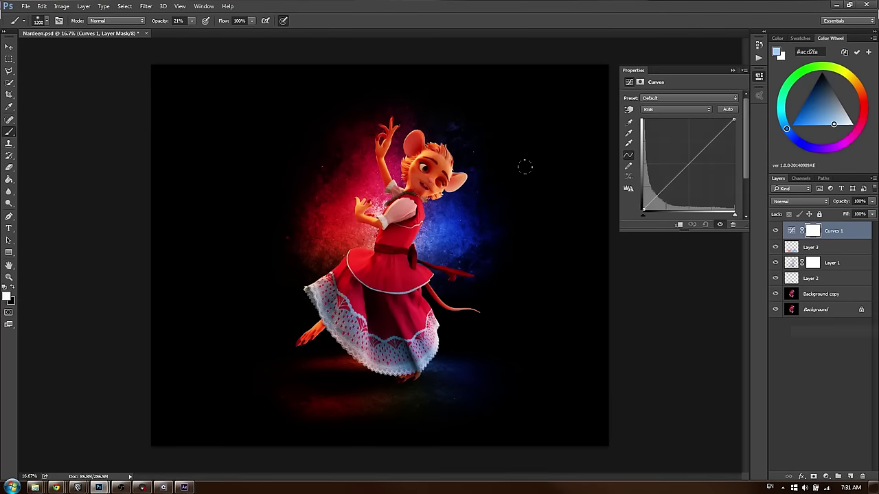
left_click_drag(659, 192, 657, 195)
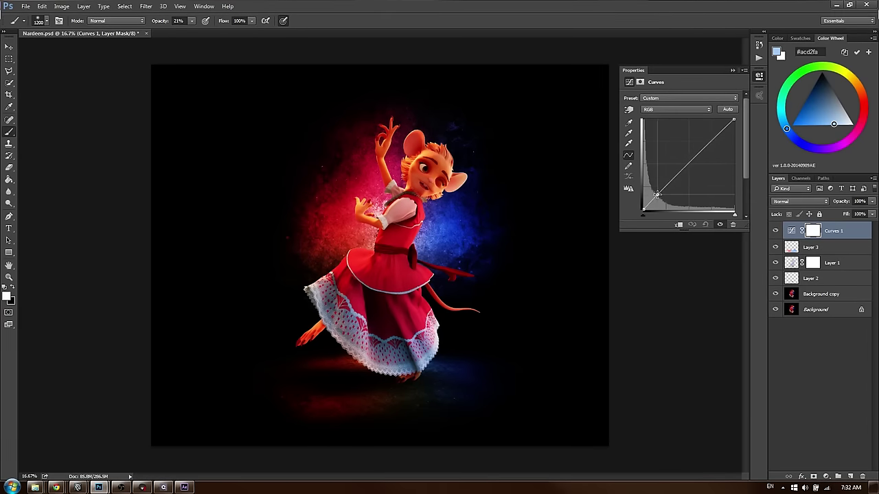
left_click_drag(719, 133, 715, 133)
left_click_drag(683, 167, 657, 195)
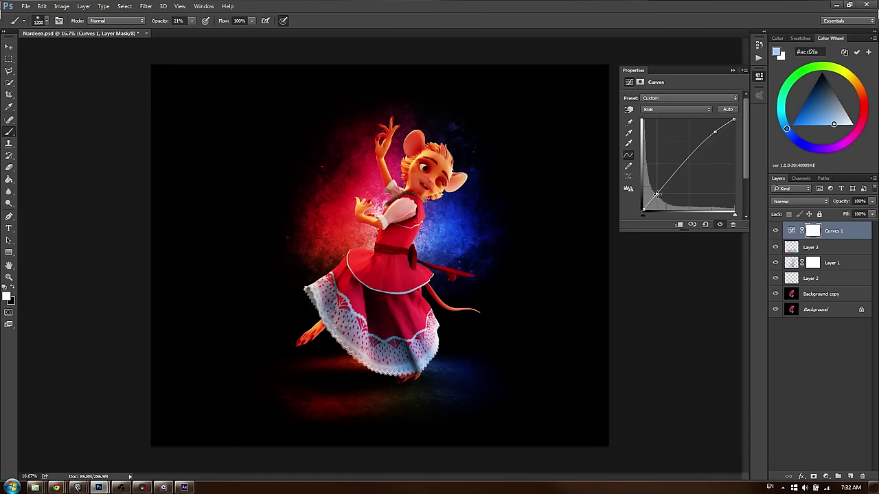
left_click_drag(714, 131, 717, 133)
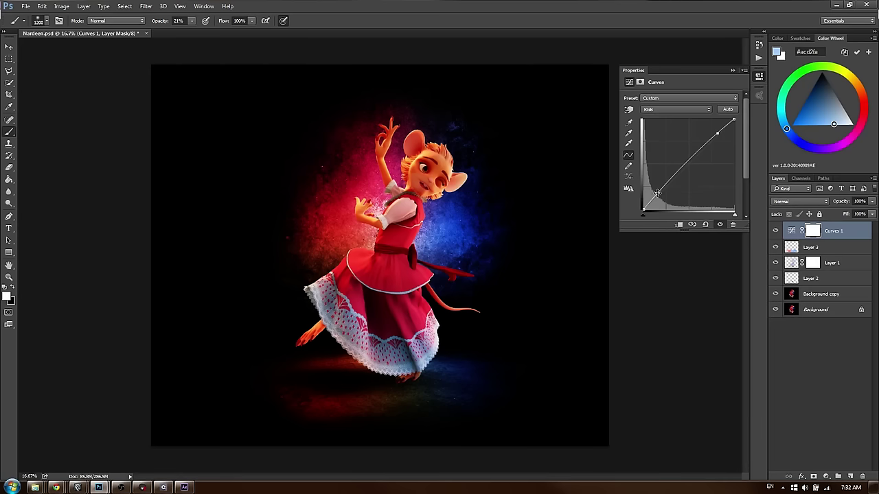
left_click_drag(655, 197, 657, 194)
left_click_drag(718, 133, 716, 131)
mouse_move(679, 163)
left_mouse_down()
mouse_move(688, 171)
mouse_move(689, 162)
left_mouse_up()
key("Return")
Lower the opacity of Layer 1 to 62%
left_click(843, 267)
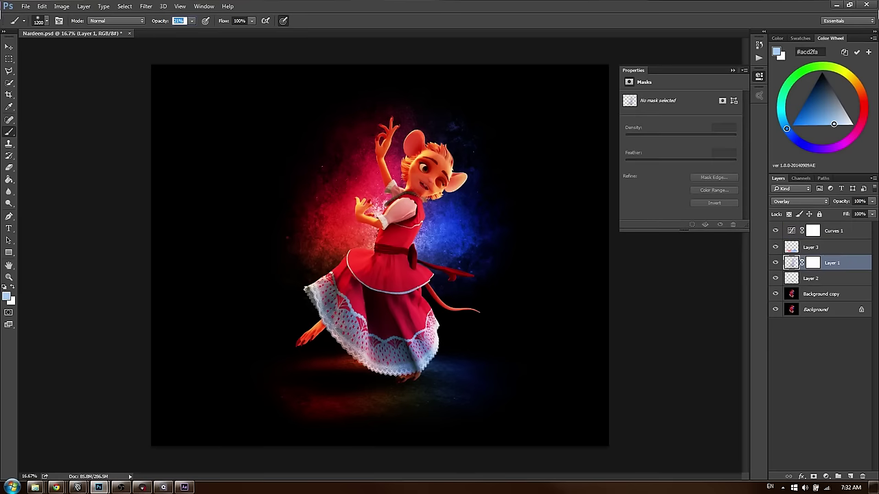
key("alt+Tab")
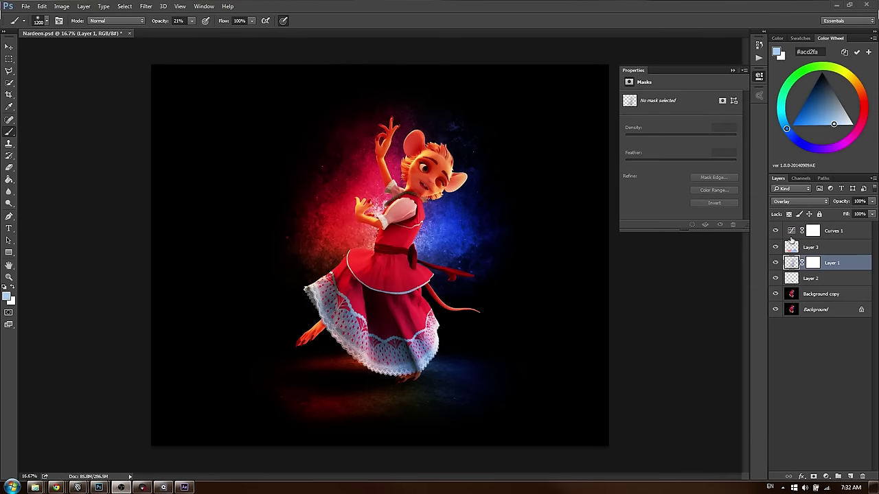
key("alt+Tab")
left_click(828, 250)
left_click(799, 265)
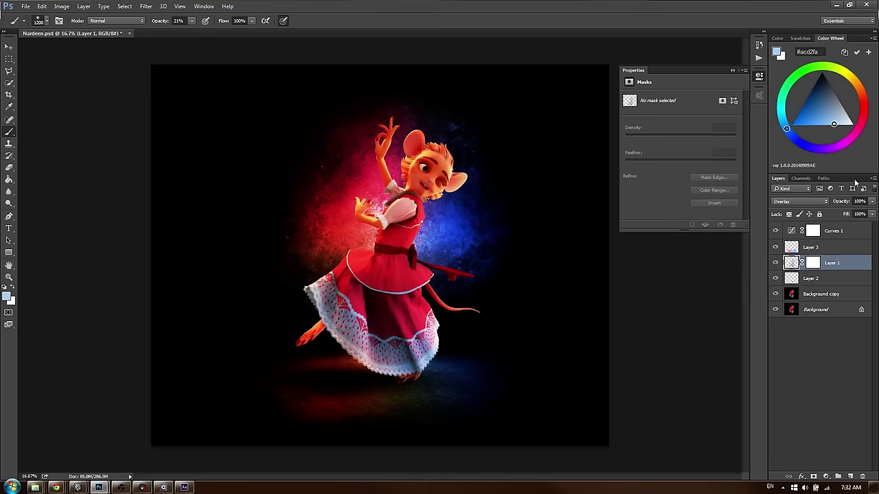
left_click(873, 202)
left_click_drag(860, 211, 854, 213)
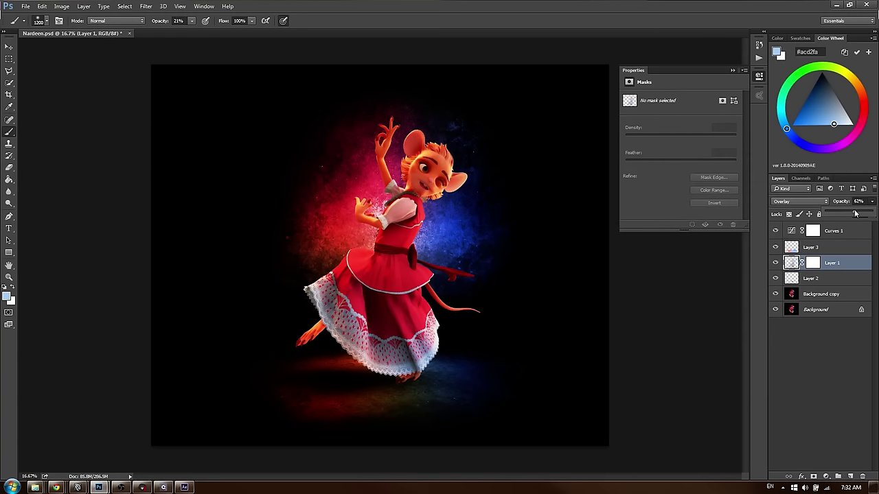